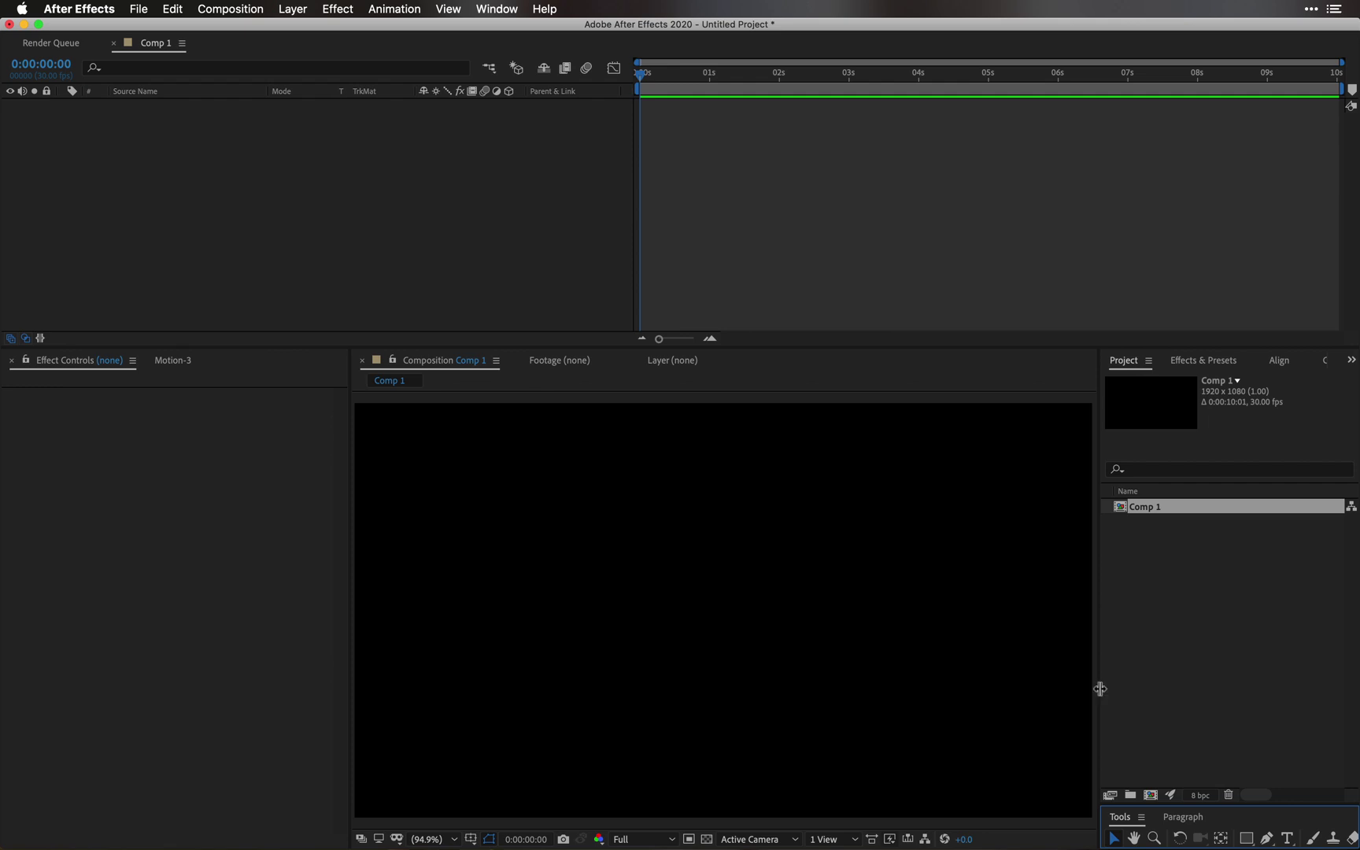
Step: Widen the composition viewer by narrowing the project area beside it
left_click_drag(1099, 689, 1154, 693)
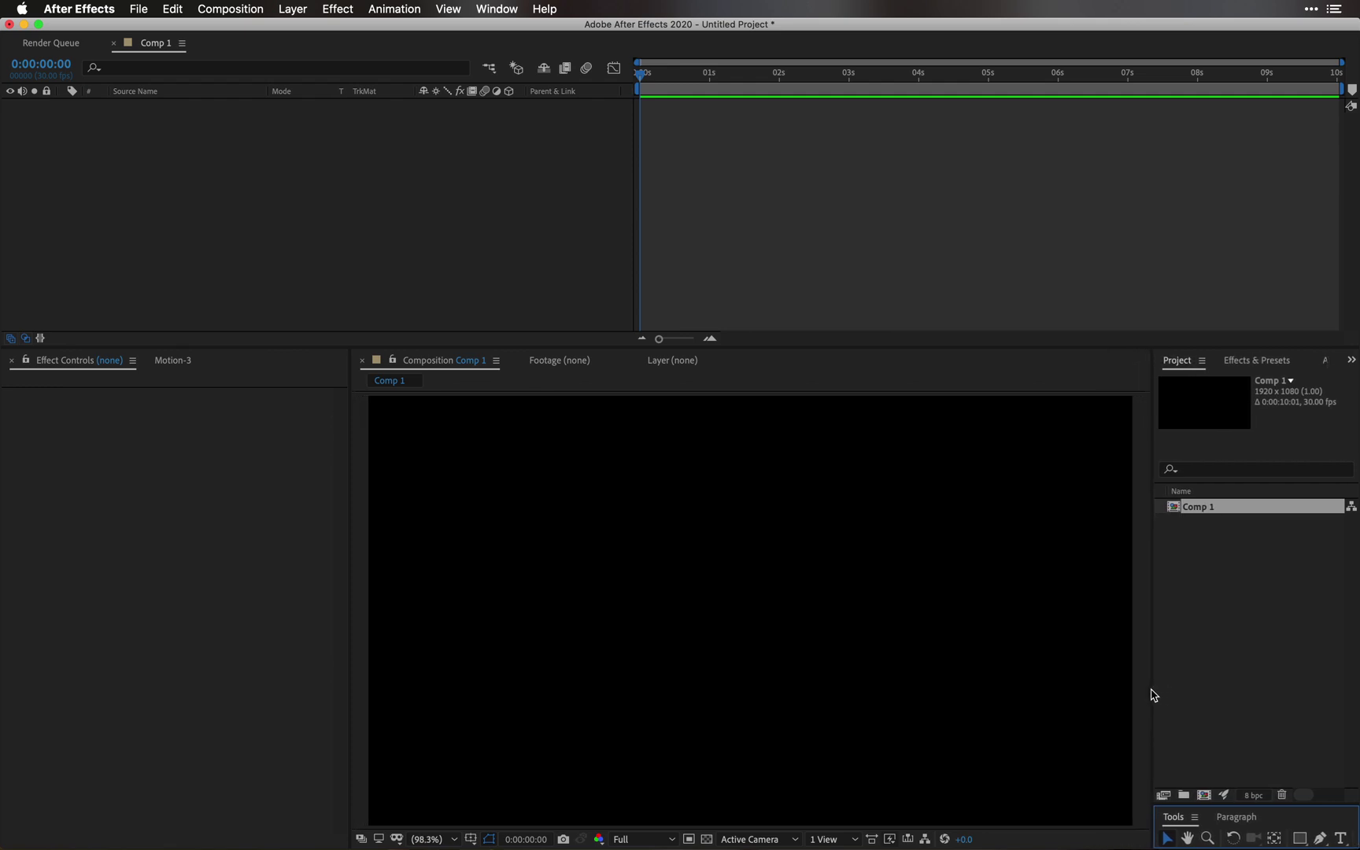
left_click(301, 183)
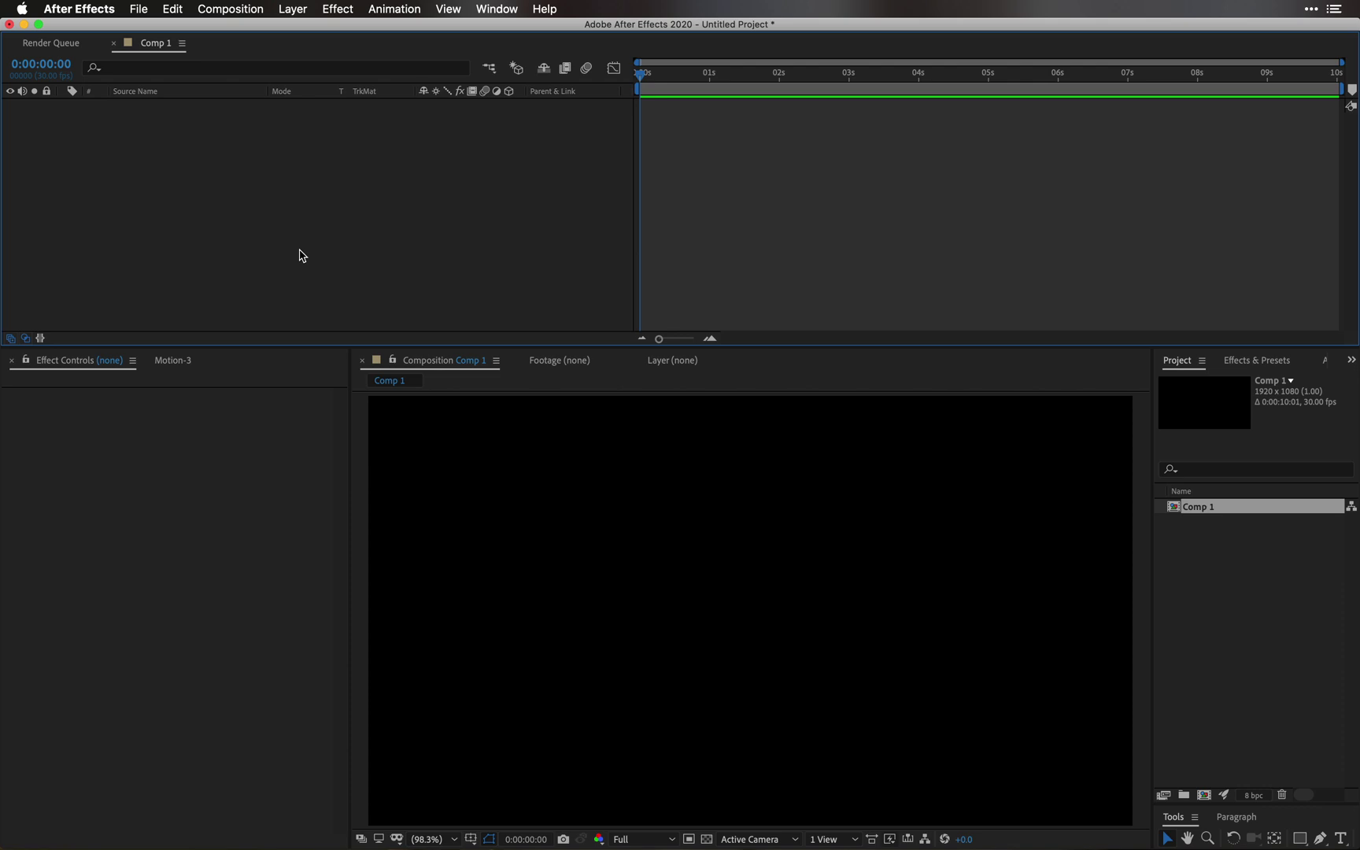
double_click(1300, 839)
key("v")
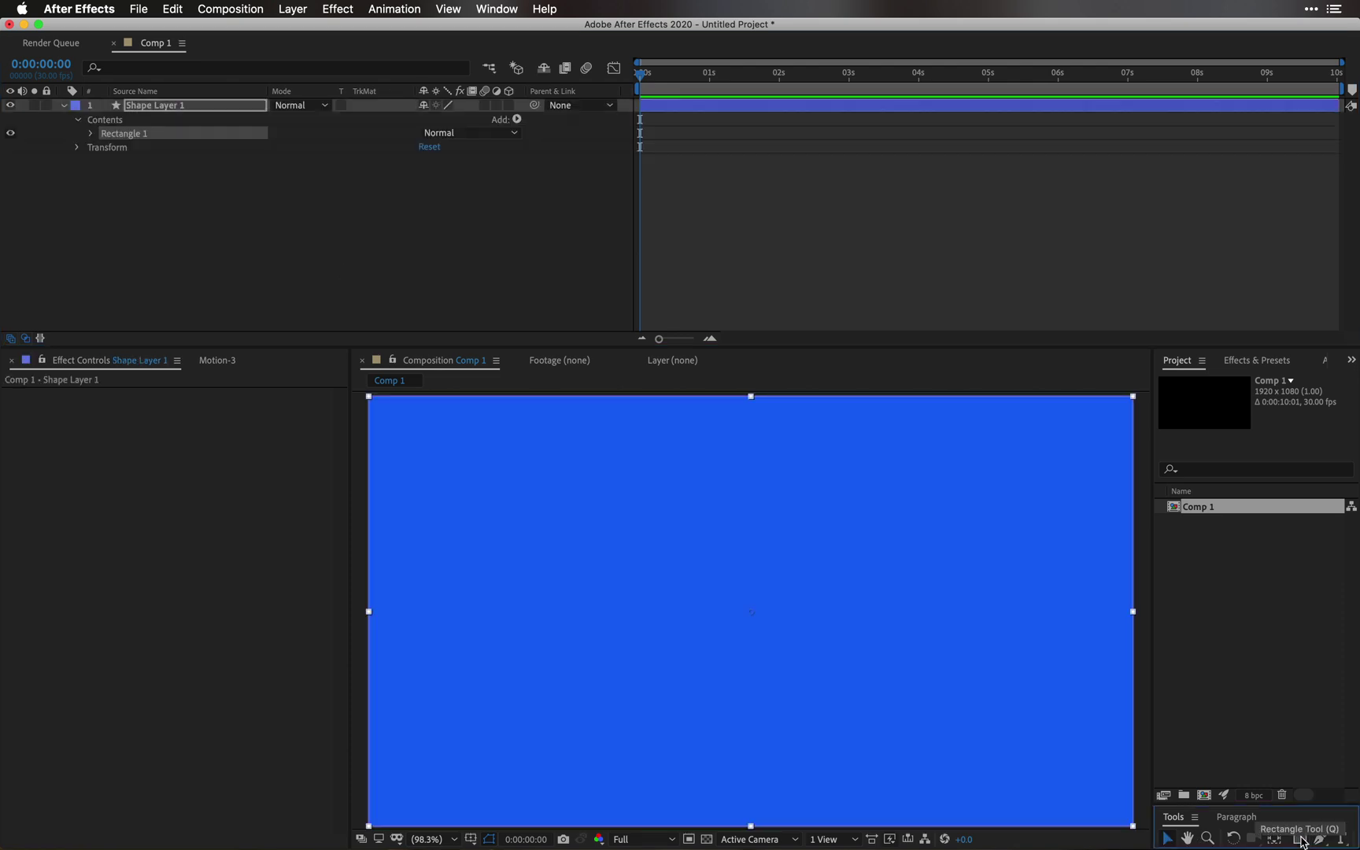
left_click(238, 106)
key("Delete")
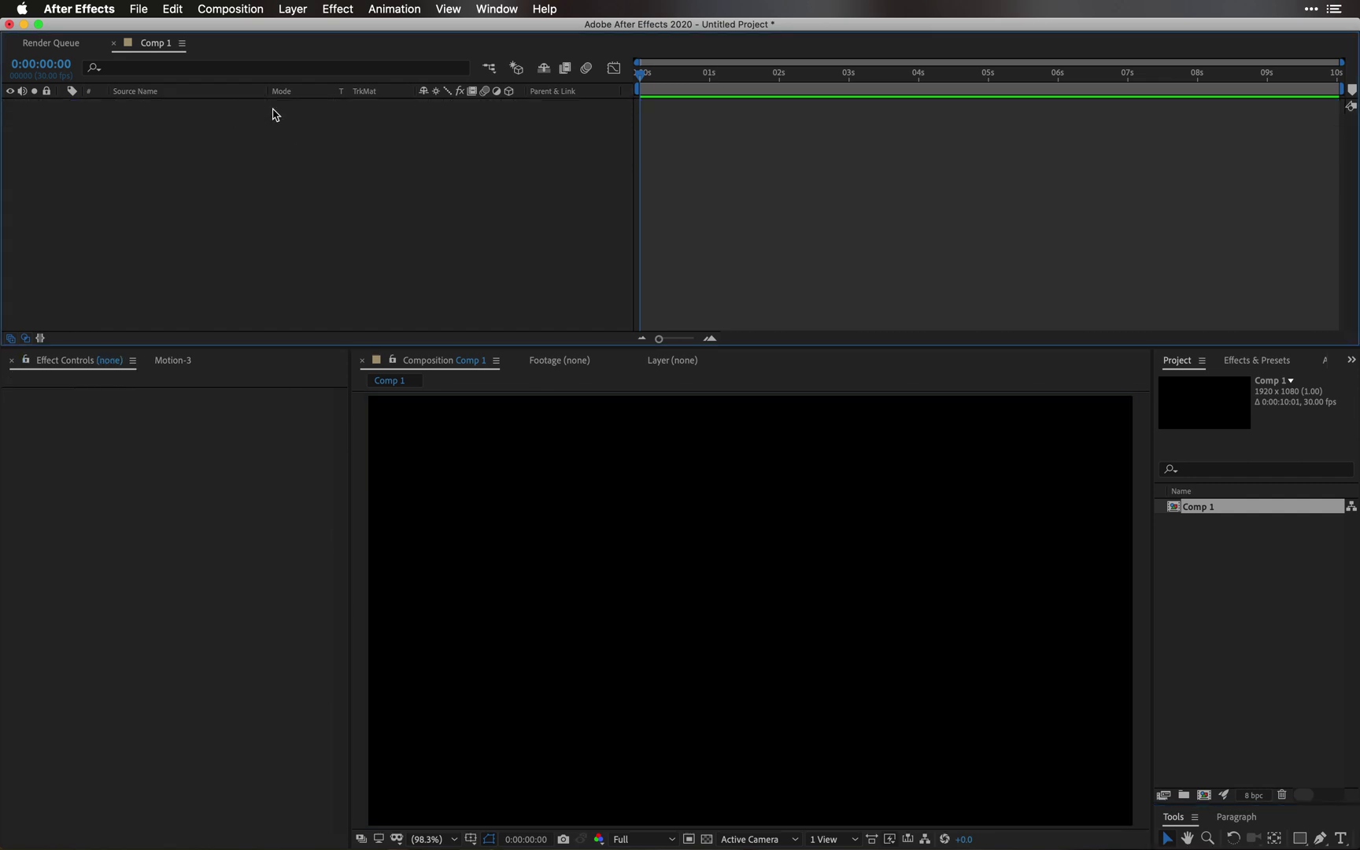
left_click(1300, 840)
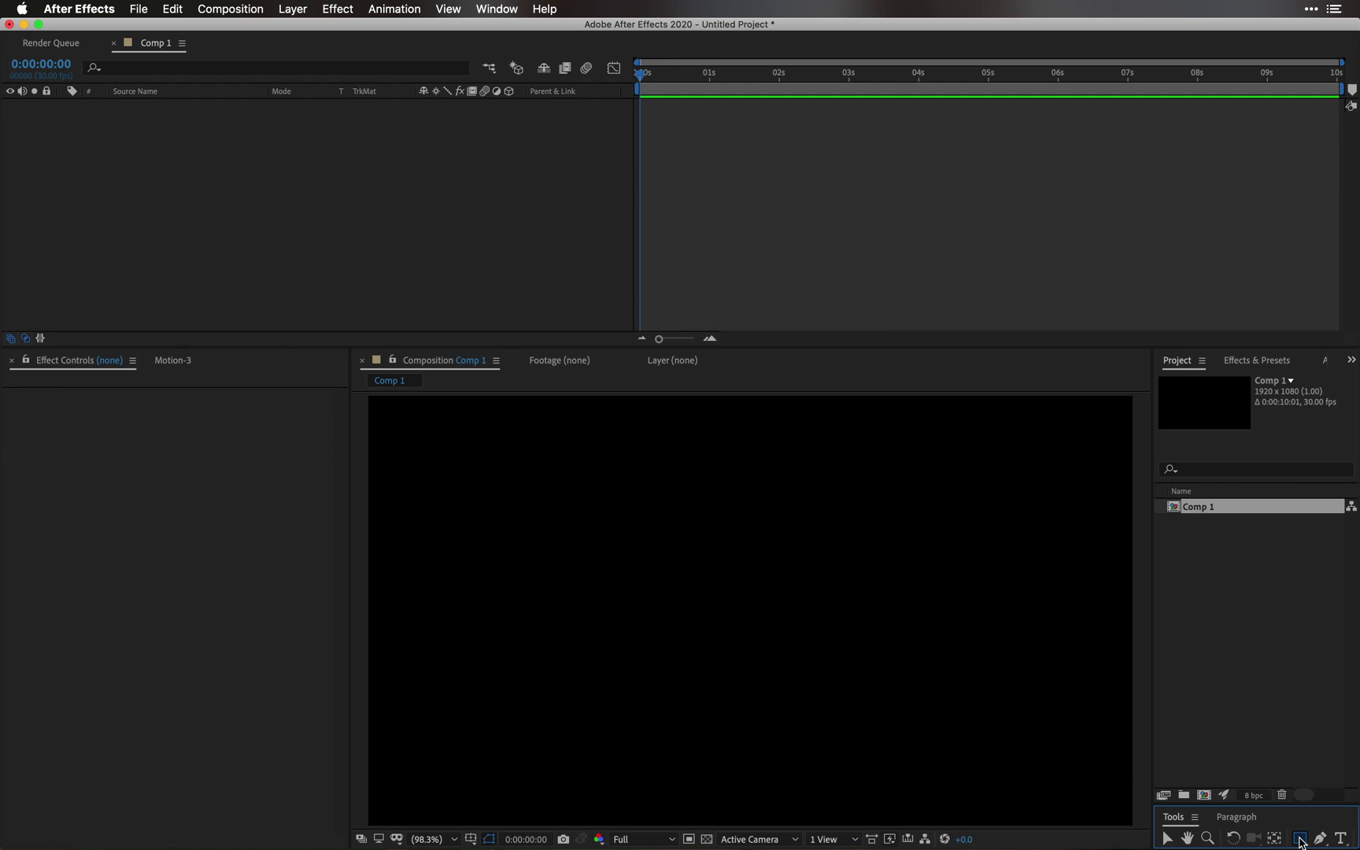
double_click(1300, 841)
key("v")
key("super+z")
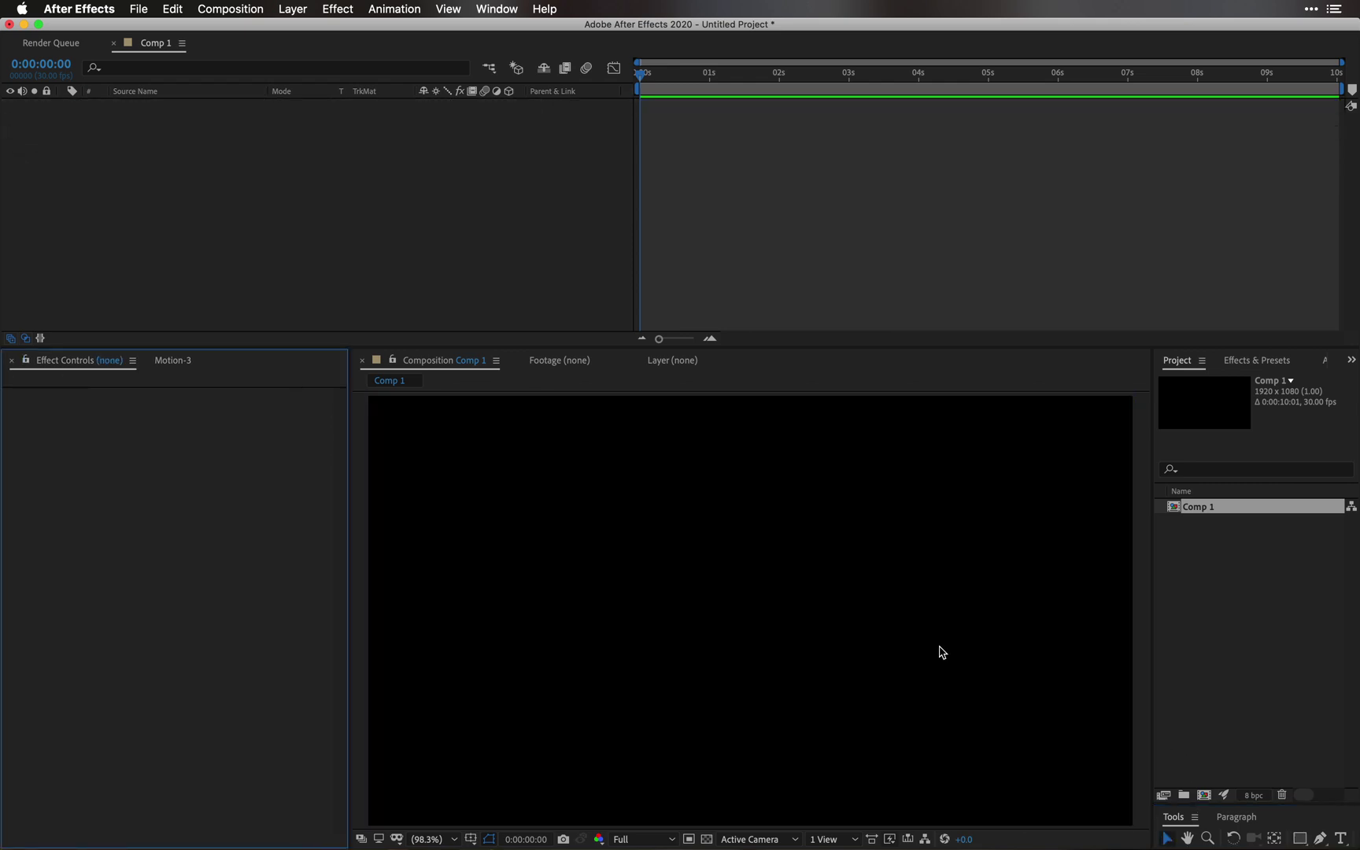
Step: Draw a small blue square near the middle of the composition with the Rectangle tool
left_click(1300, 841)
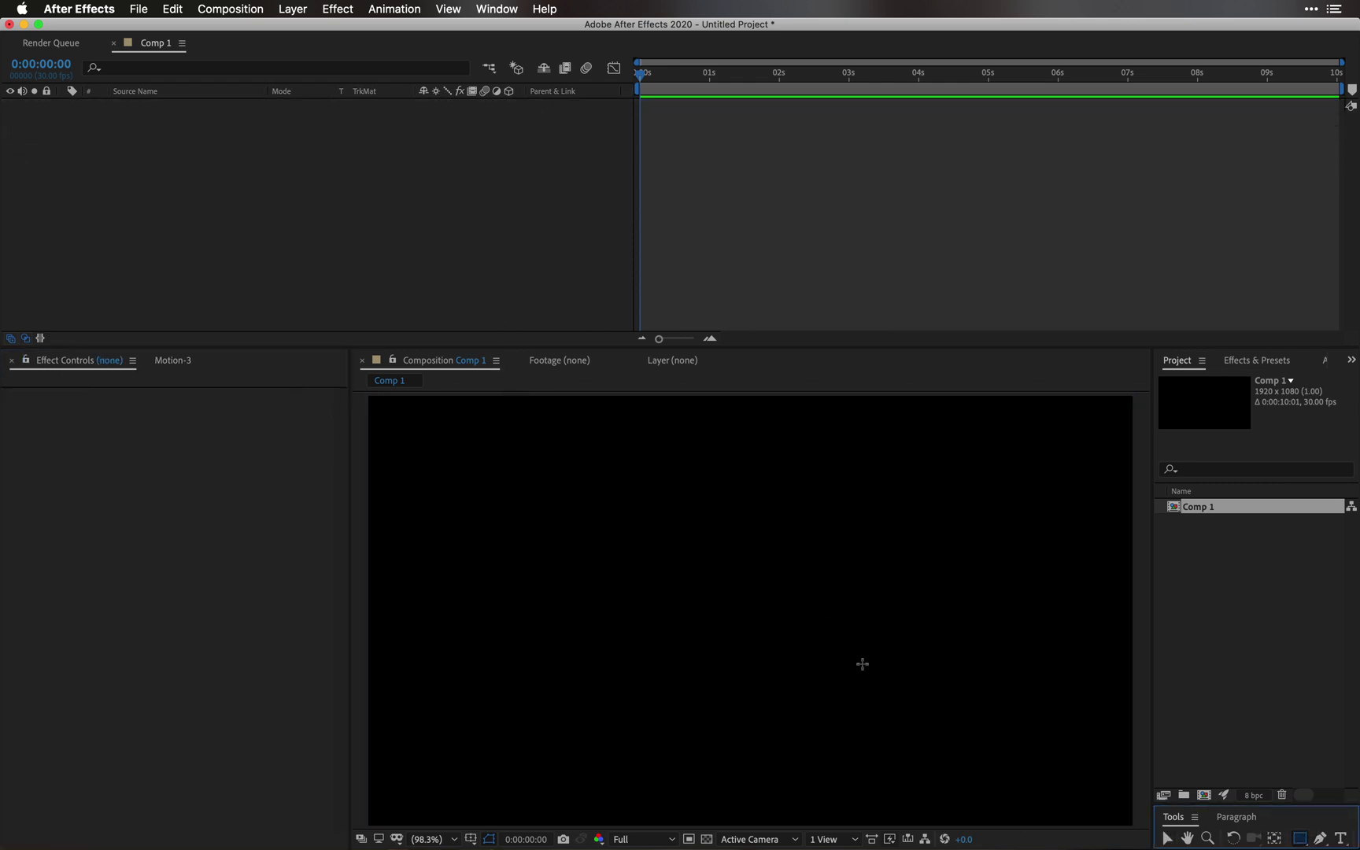
left_click_drag(685, 562, 750, 625)
key("v")
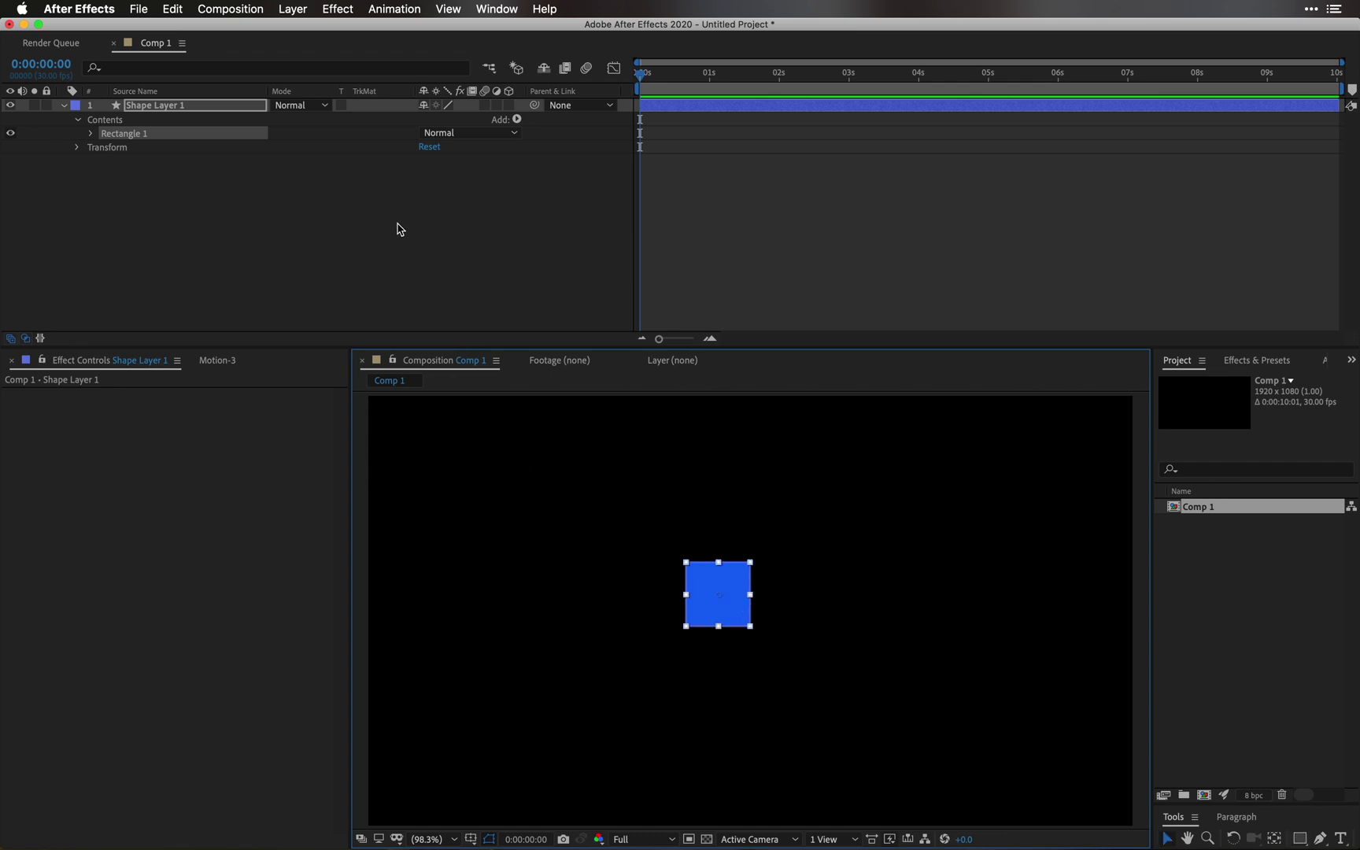
Step: Centre the square's anchor point with Motion-3 so the square sits in the middle of the composition
left_click(202, 108)
left_click(210, 362)
left_click(259, 495)
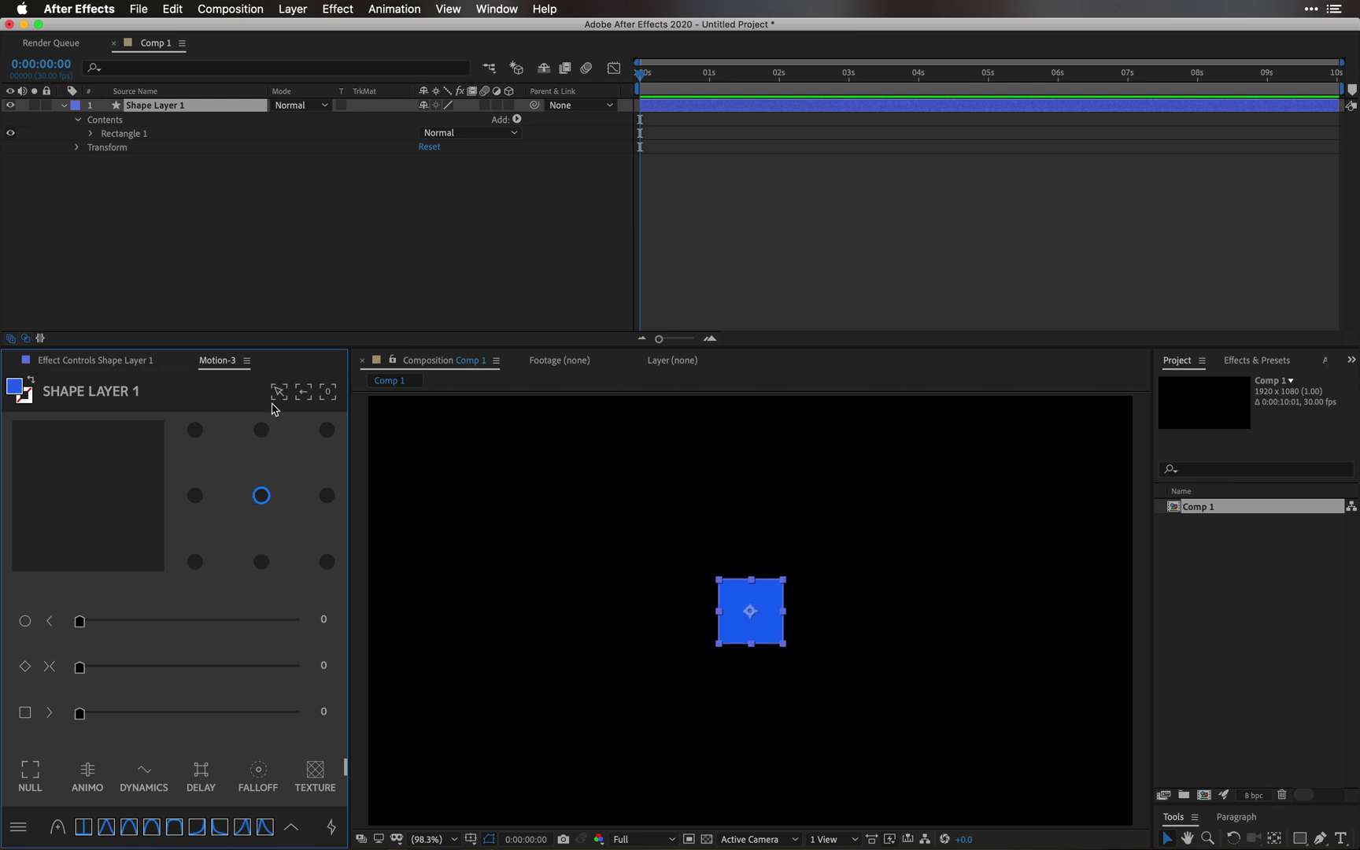
left_click(300, 266)
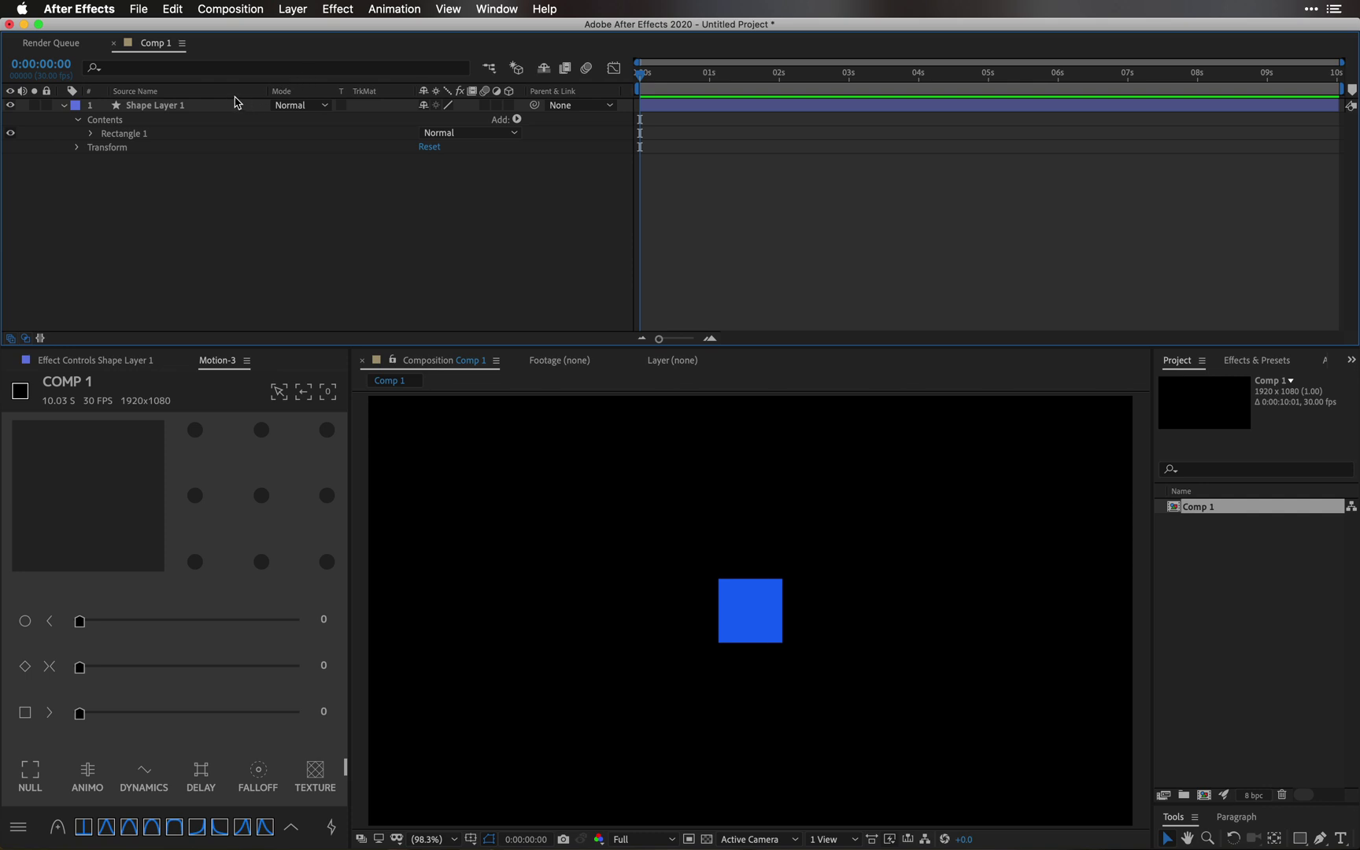
Step: Search the effects for "turb" and apply Turbulent Displace to Shape Layer 1
left_click(236, 107)
left_click(1253, 362)
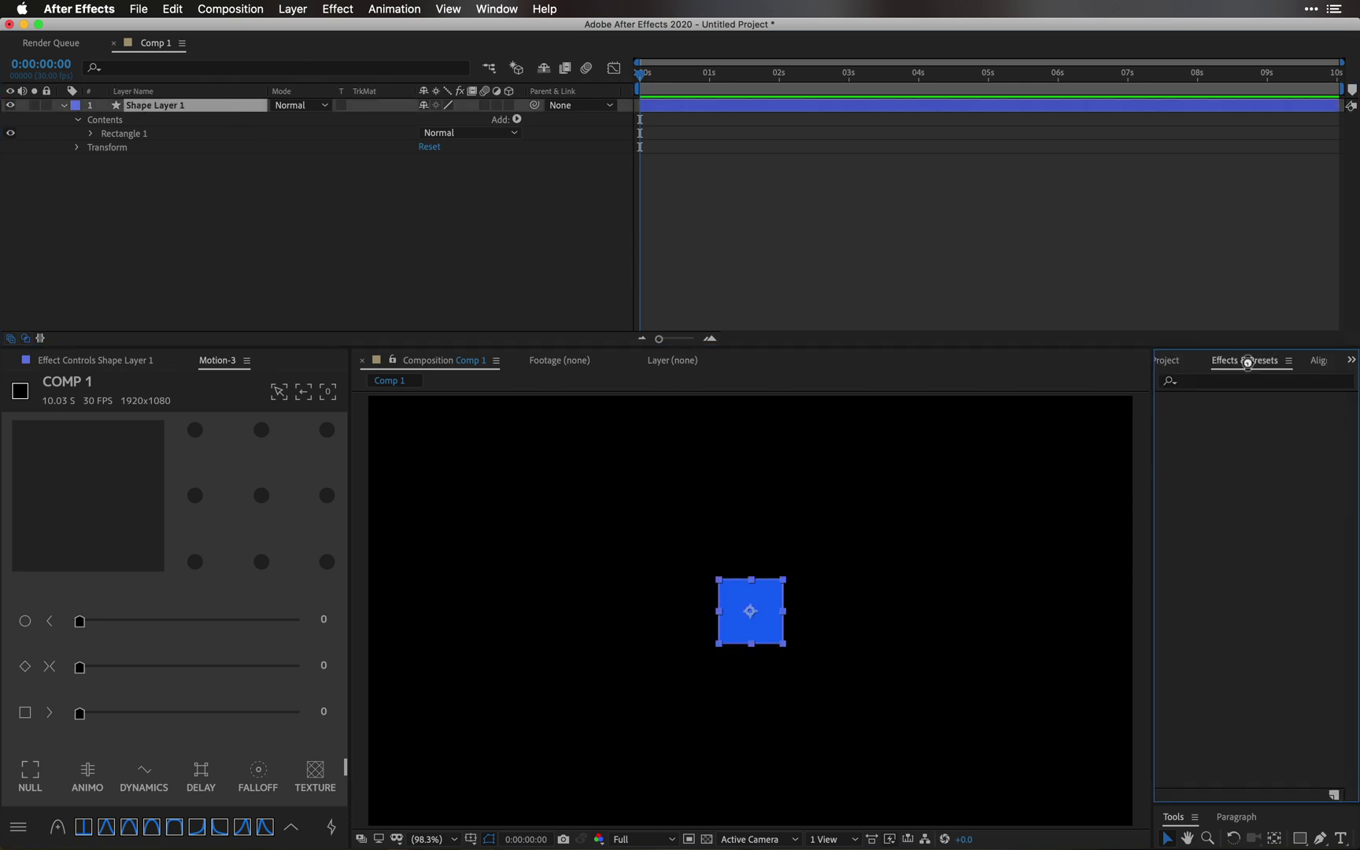
left_click(1246, 382)
type("turb")
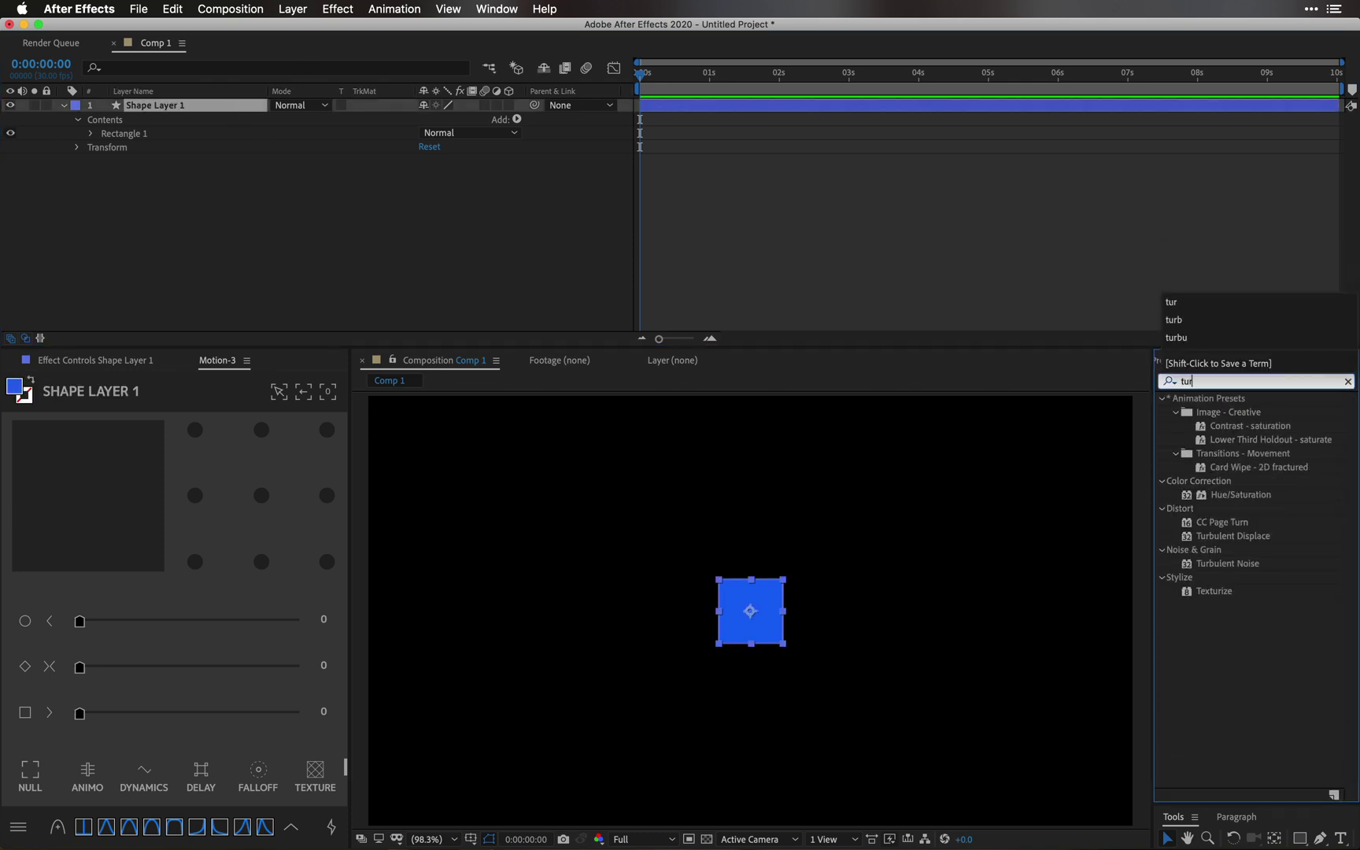
double_click(1240, 413)
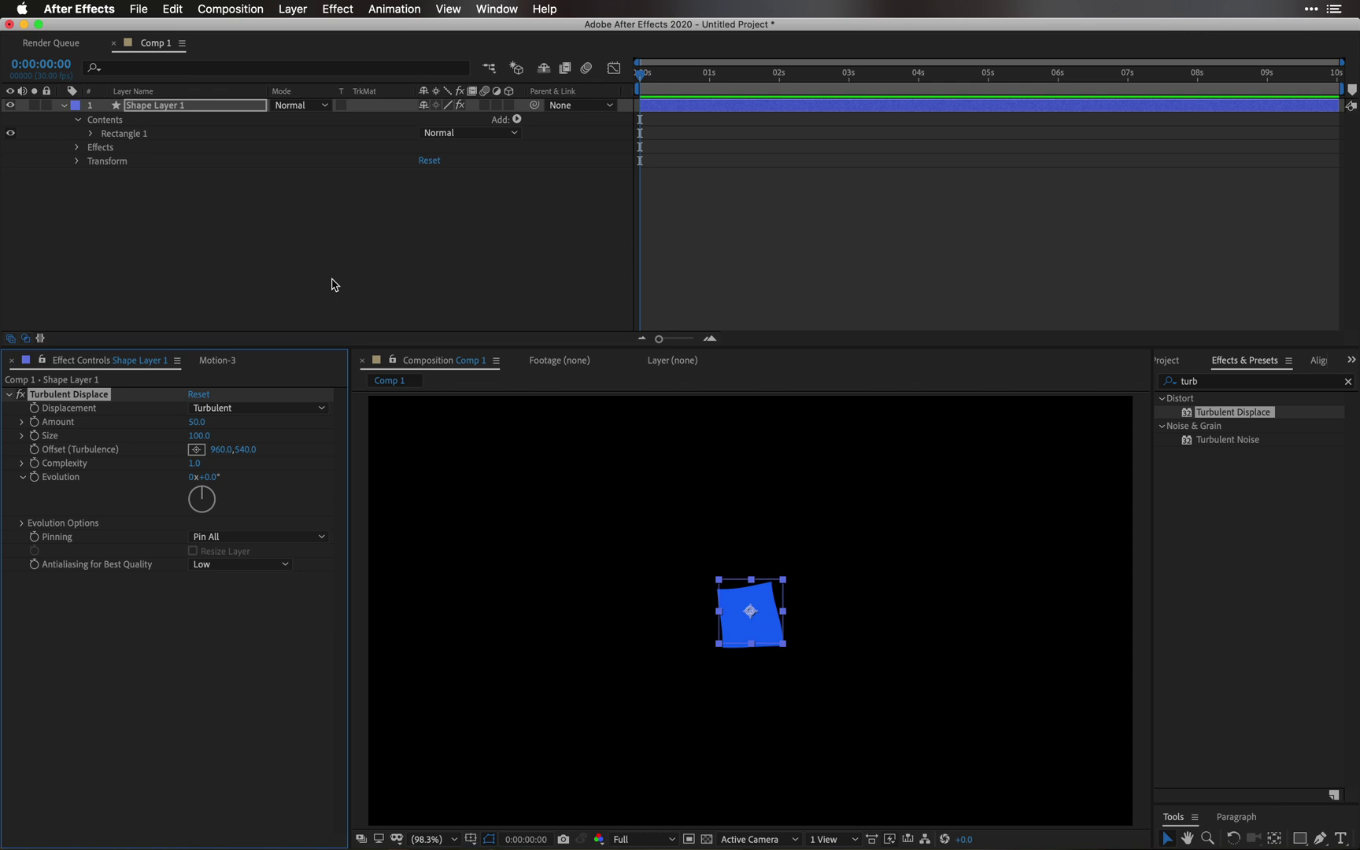
Step: Keyframe Turbulent Displace's Amount, Size, Offset (Turbulence), Complexity and Evolution, and align all of these keyframes at 0 seconds
left_click(35, 423)
left_click(35, 435)
left_click(480, 225)
key("space")
key("space")
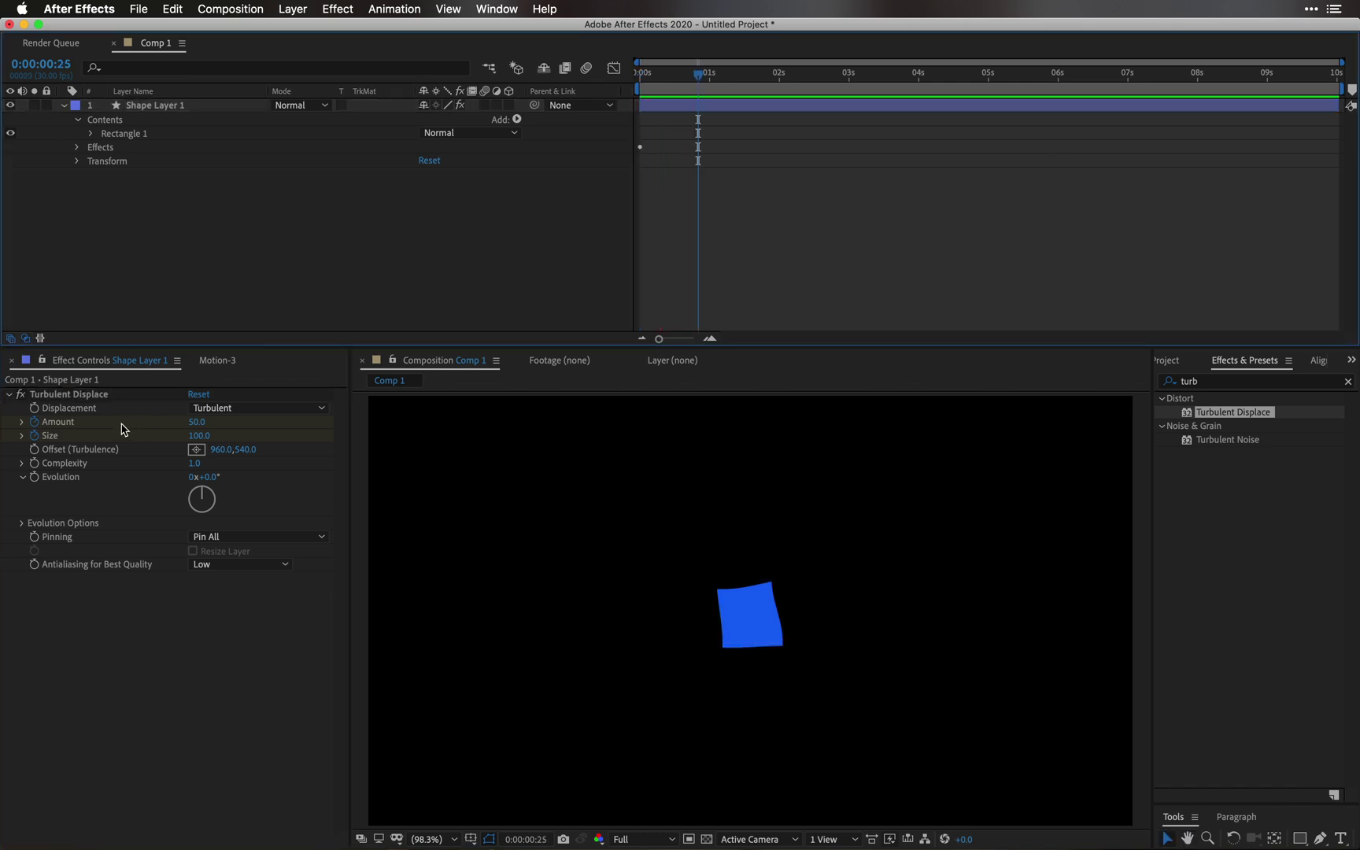
left_click(34, 477)
left_click(35, 464)
key("u")
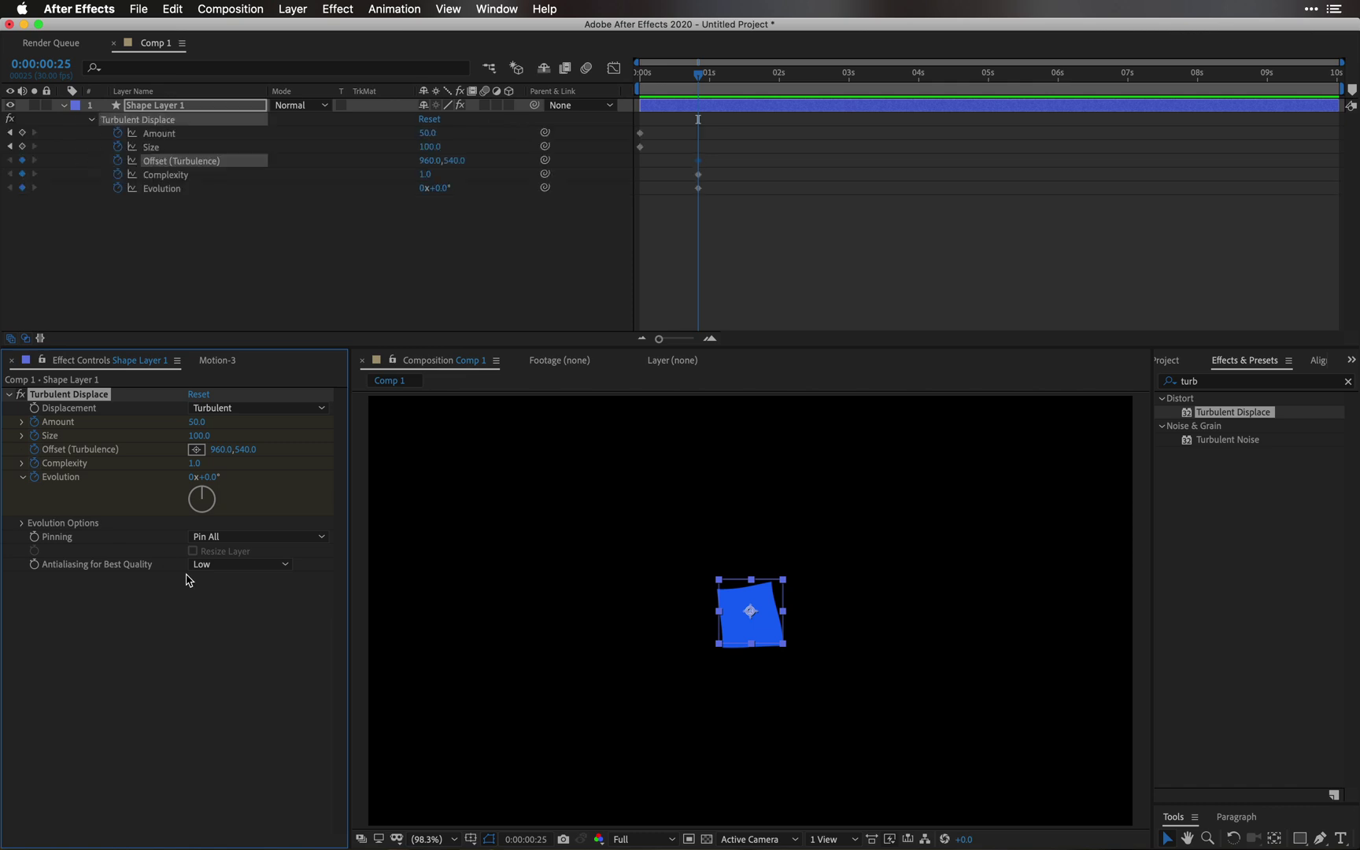
left_click_drag(720, 274, 643, 174)
Step: At 0:00:01:02, set Amount to 586, Size to 908, Offset to 1906,540, Complexity to 4.3 and Evolution to 2x+236°
left_click_drag(832, 79, 713, 130)
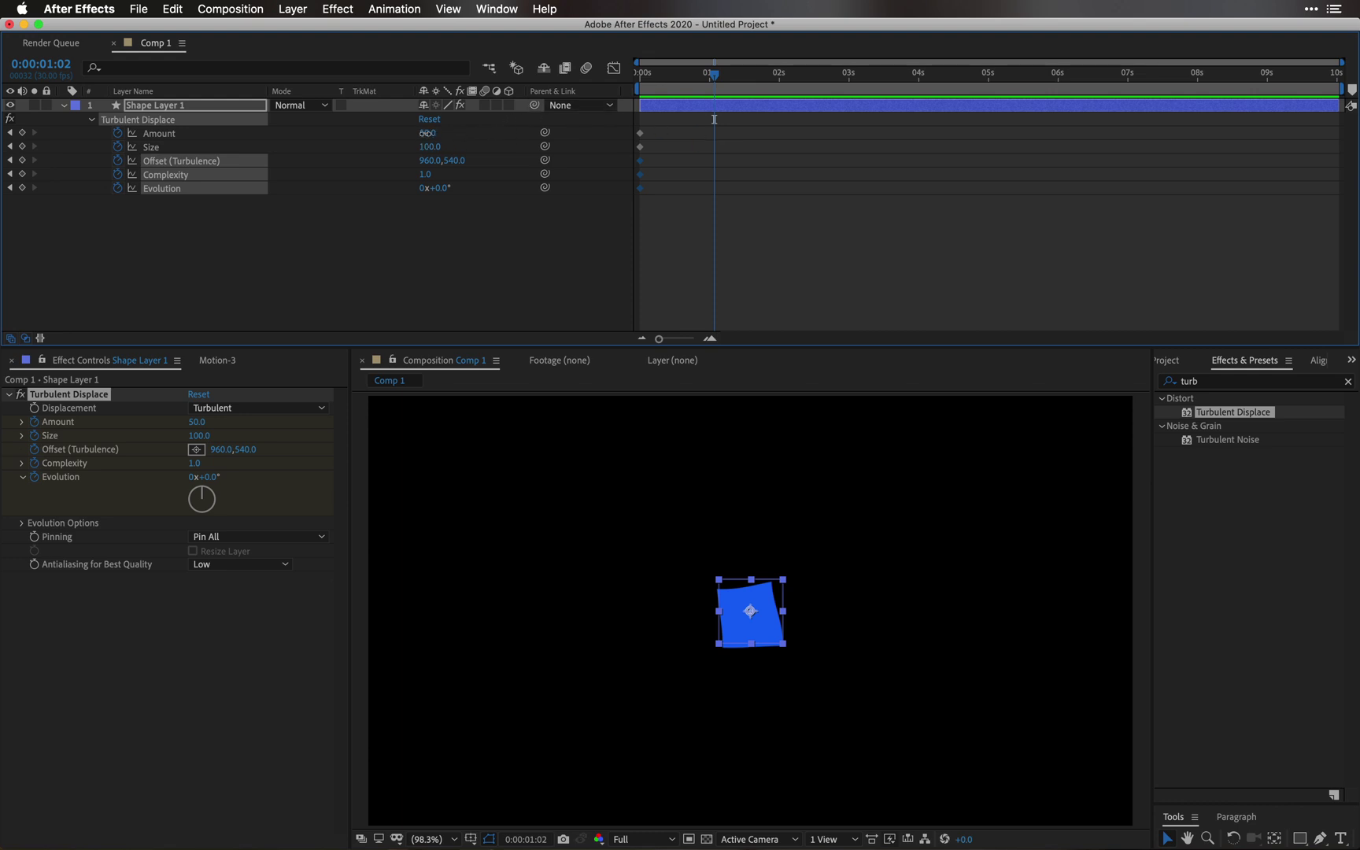
left_click_drag(429, 133, 903, 170)
left_click_drag(422, 147, 651, 165)
left_click_drag(425, 161, 1086, 203)
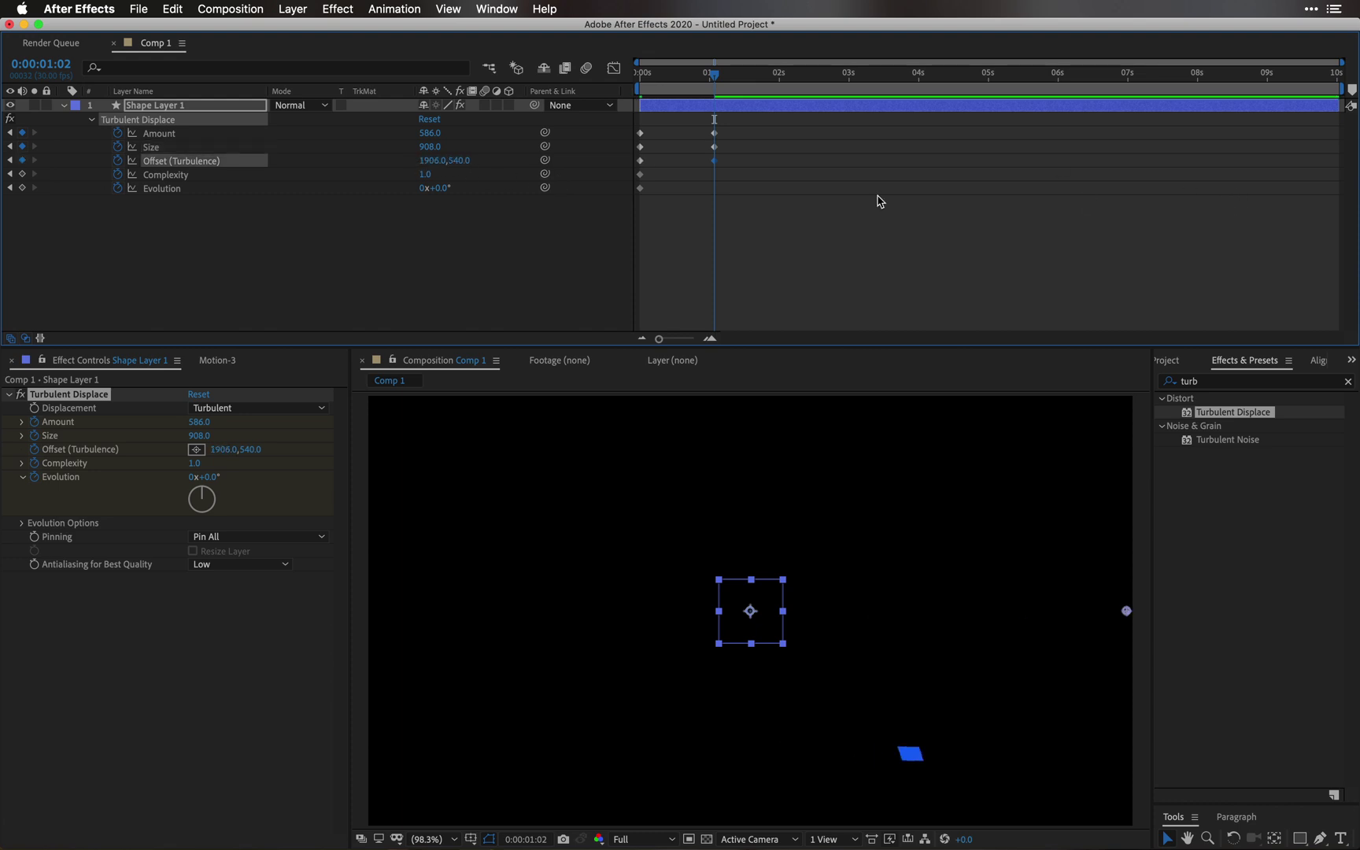
left_click_drag(425, 174, 601, 213)
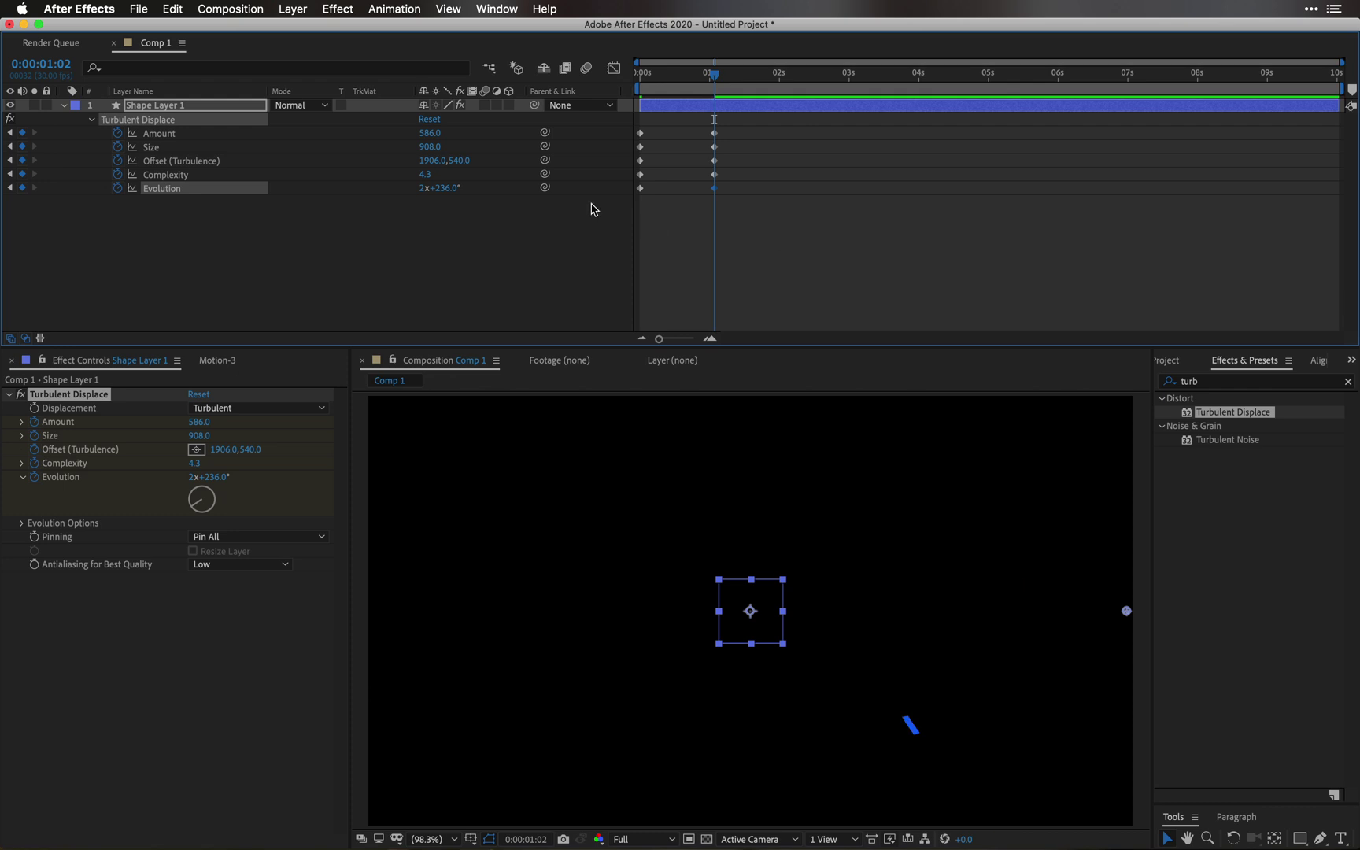
Step: Create an Animo system named "riger" in Motion-3 from all the Turbulent Displace keyframes
left_click(825, 214)
left_click_drag(781, 239, 621, 118)
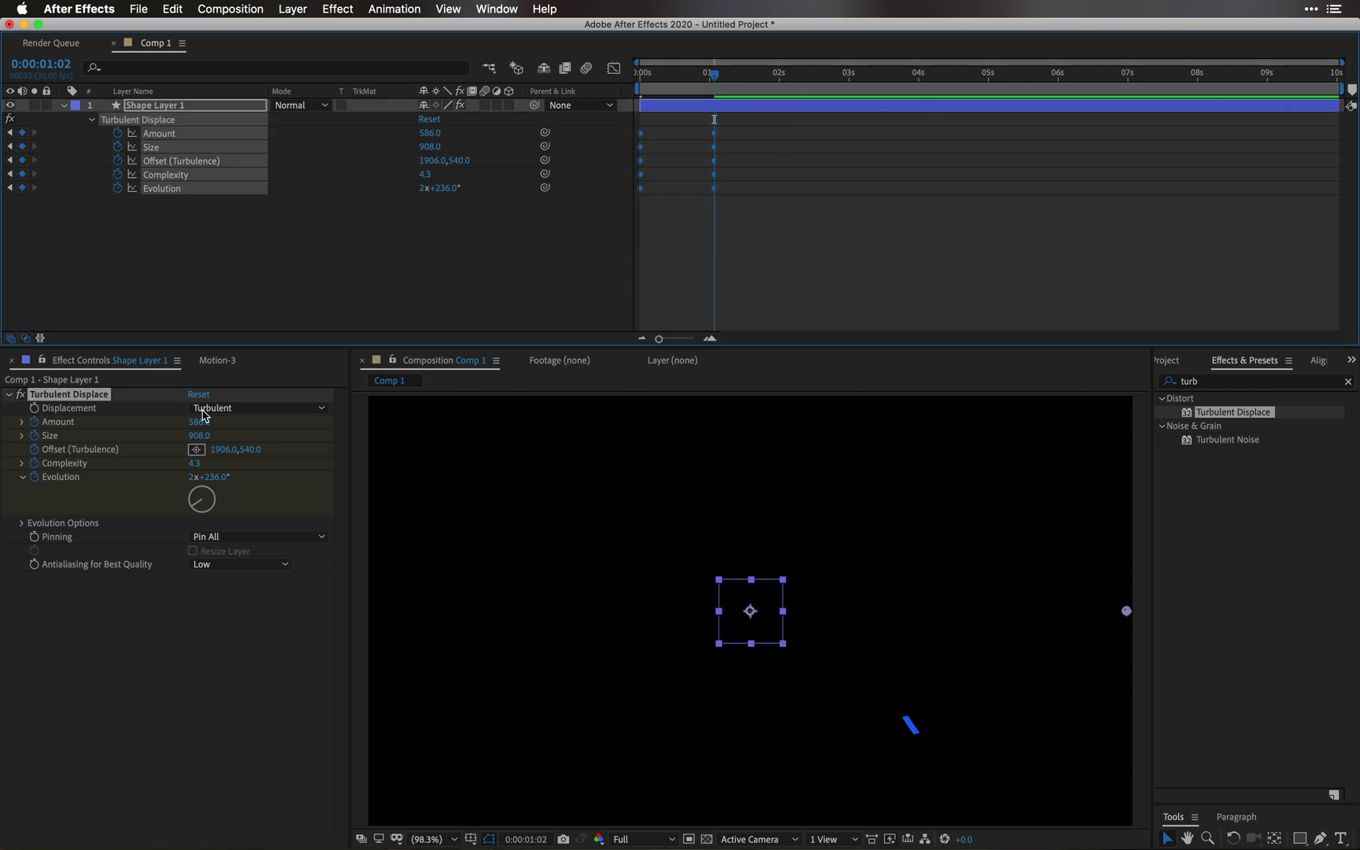
left_click(218, 361)
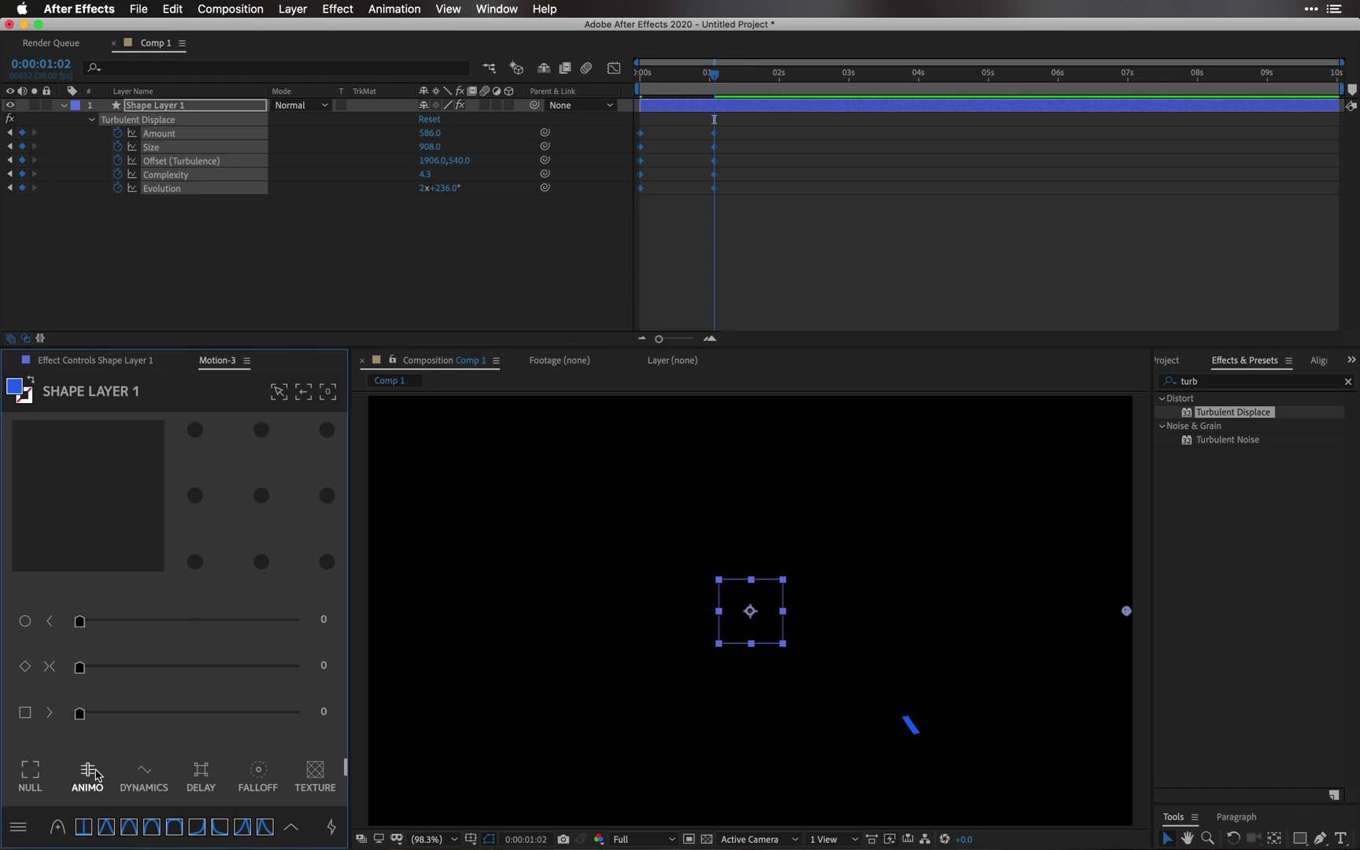
left_click(88, 773)
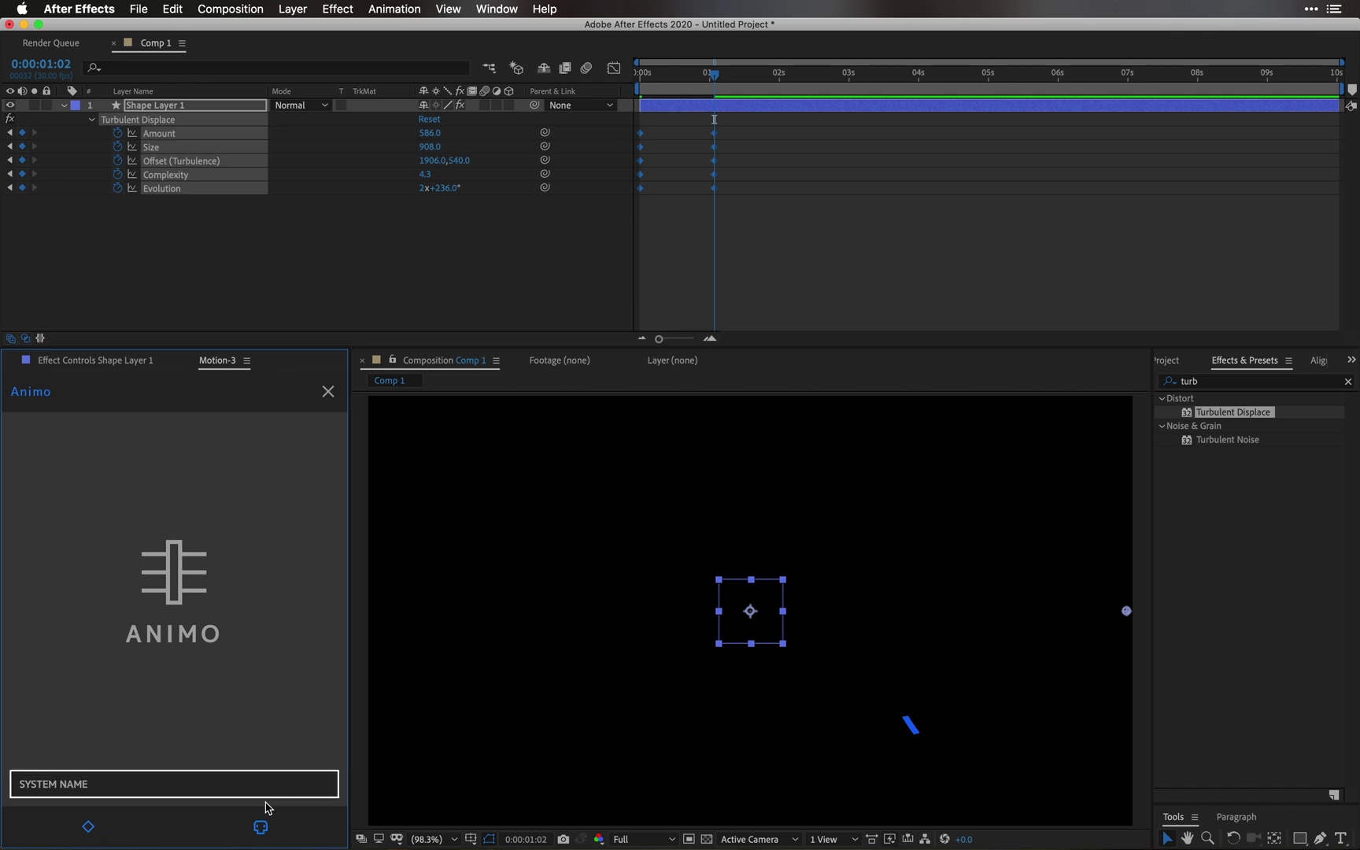
left_click(211, 784)
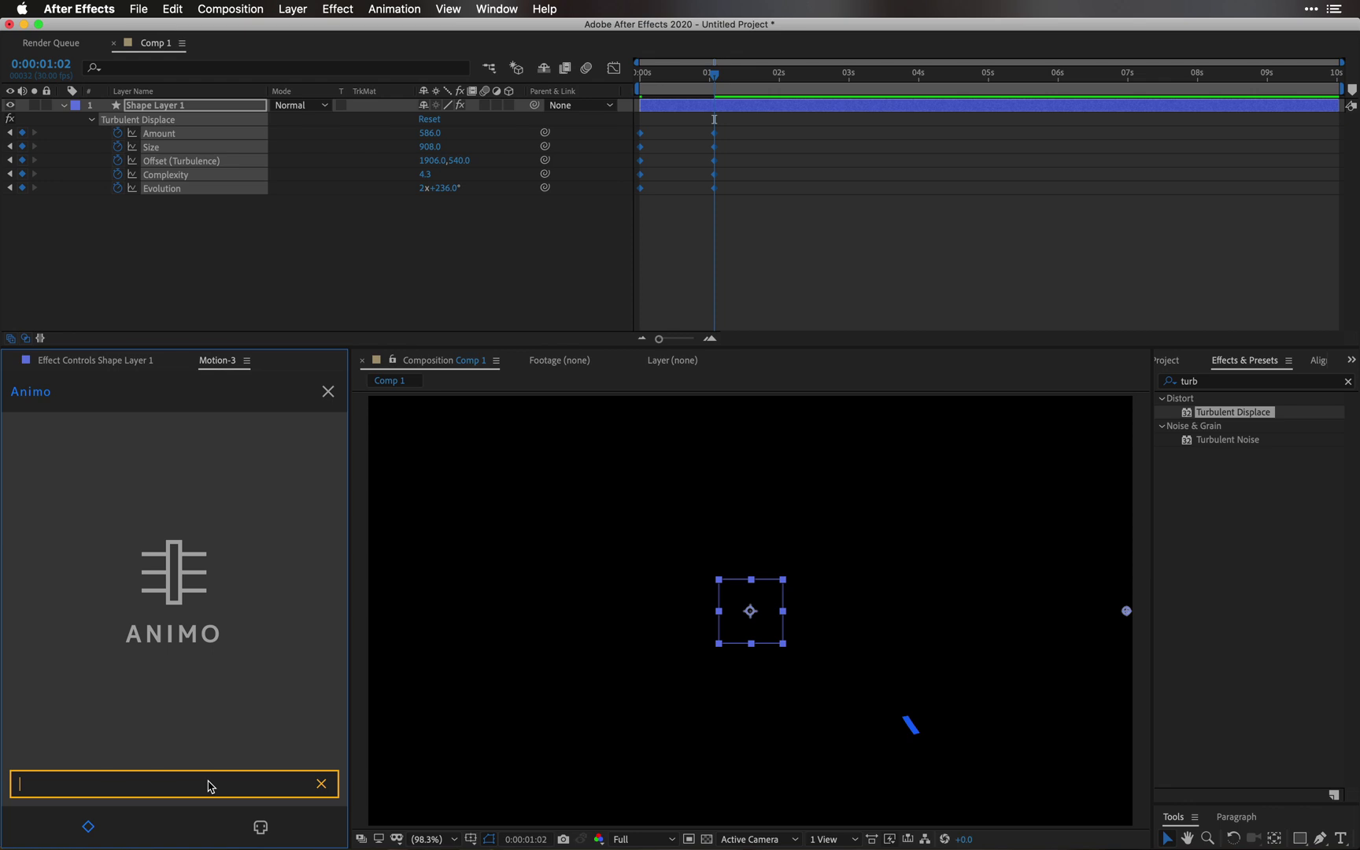
type("riger")
key("Return")
left_click(239, 618)
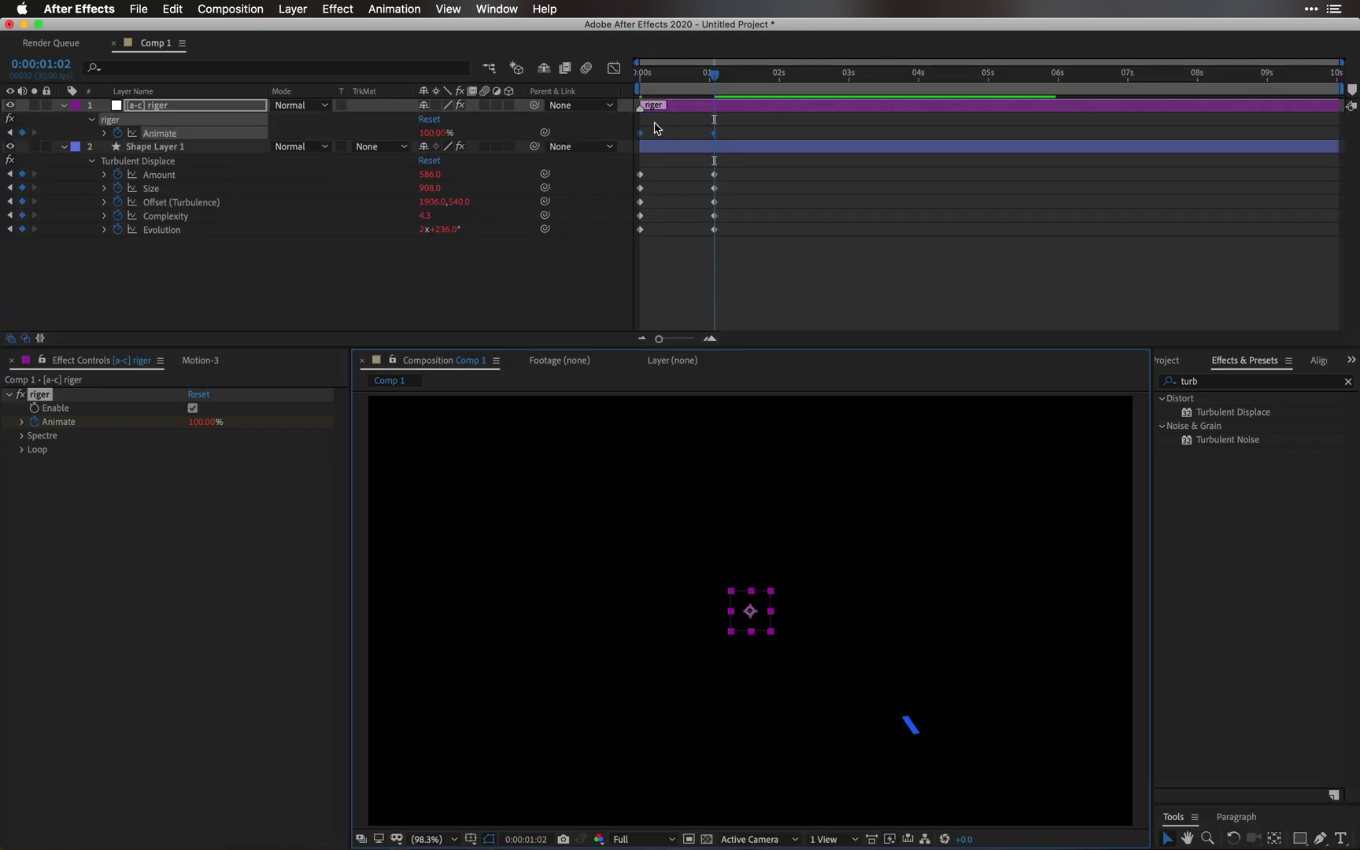
Step: Move riger's second Animate keyframe to about 2.6 seconds and place the riger null at the composition's upper-left edge
left_click(63, 146)
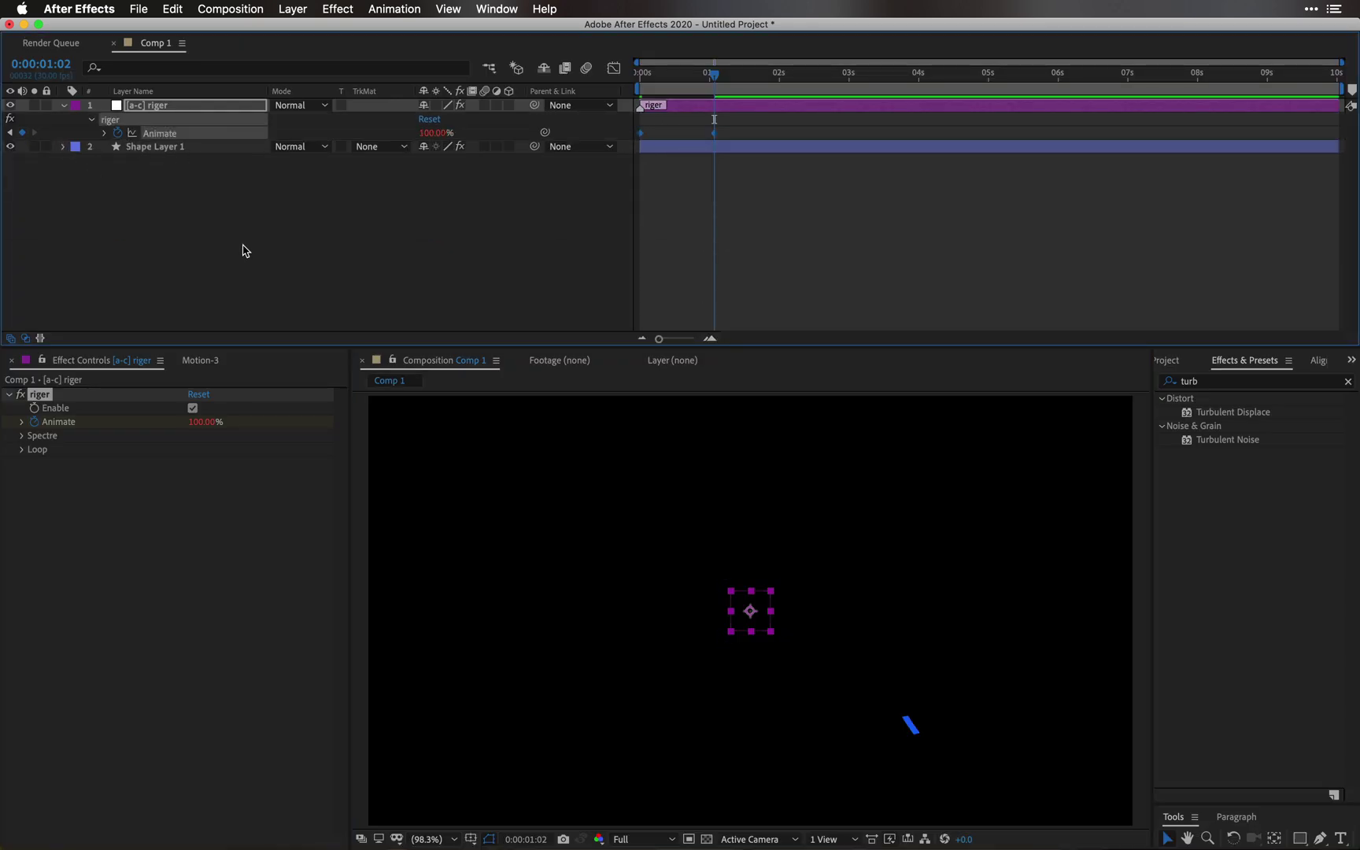
left_click(210, 232)
left_click_drag(714, 133, 830, 151)
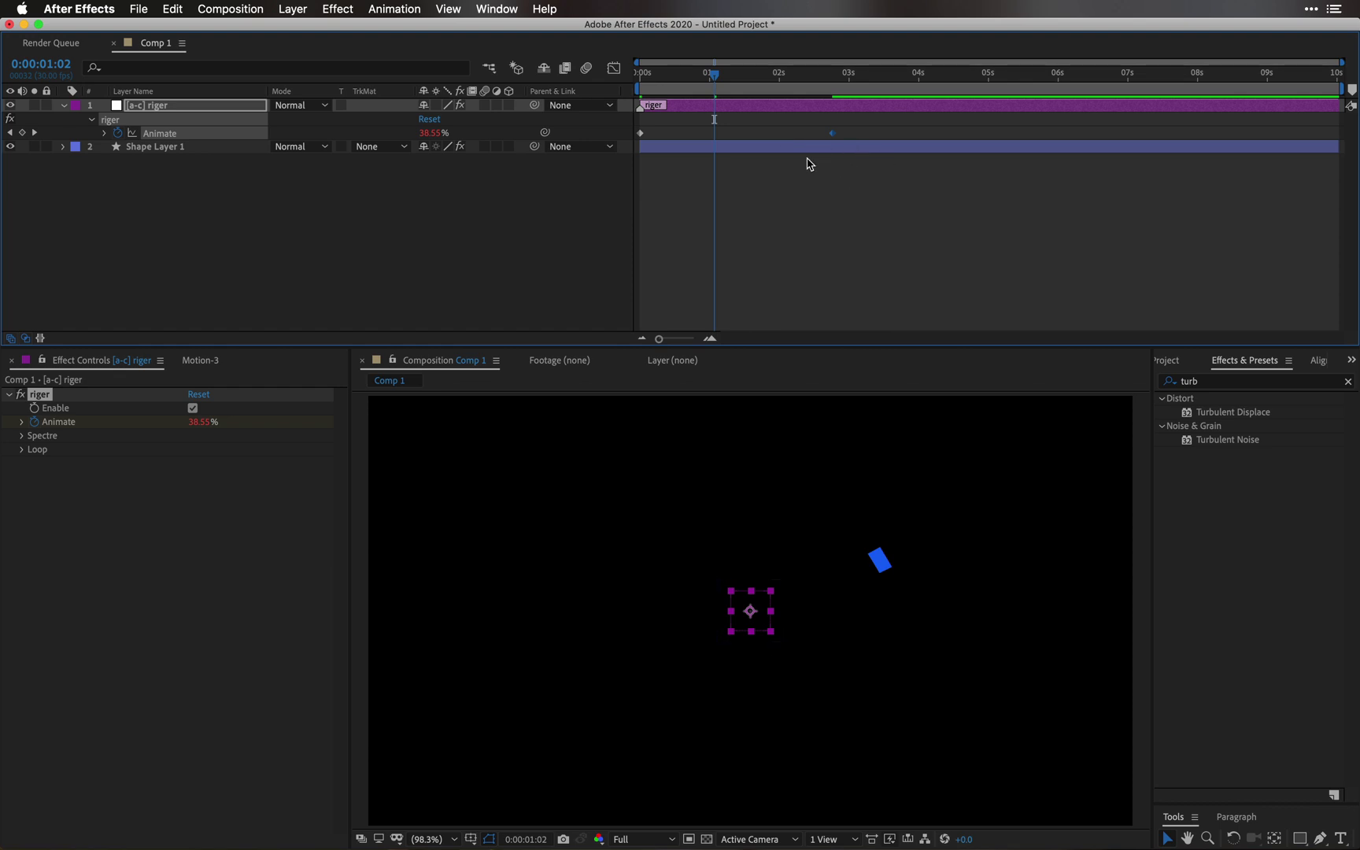
left_click_drag(830, 134, 821, 134)
left_click_drag(749, 610, 375, 498)
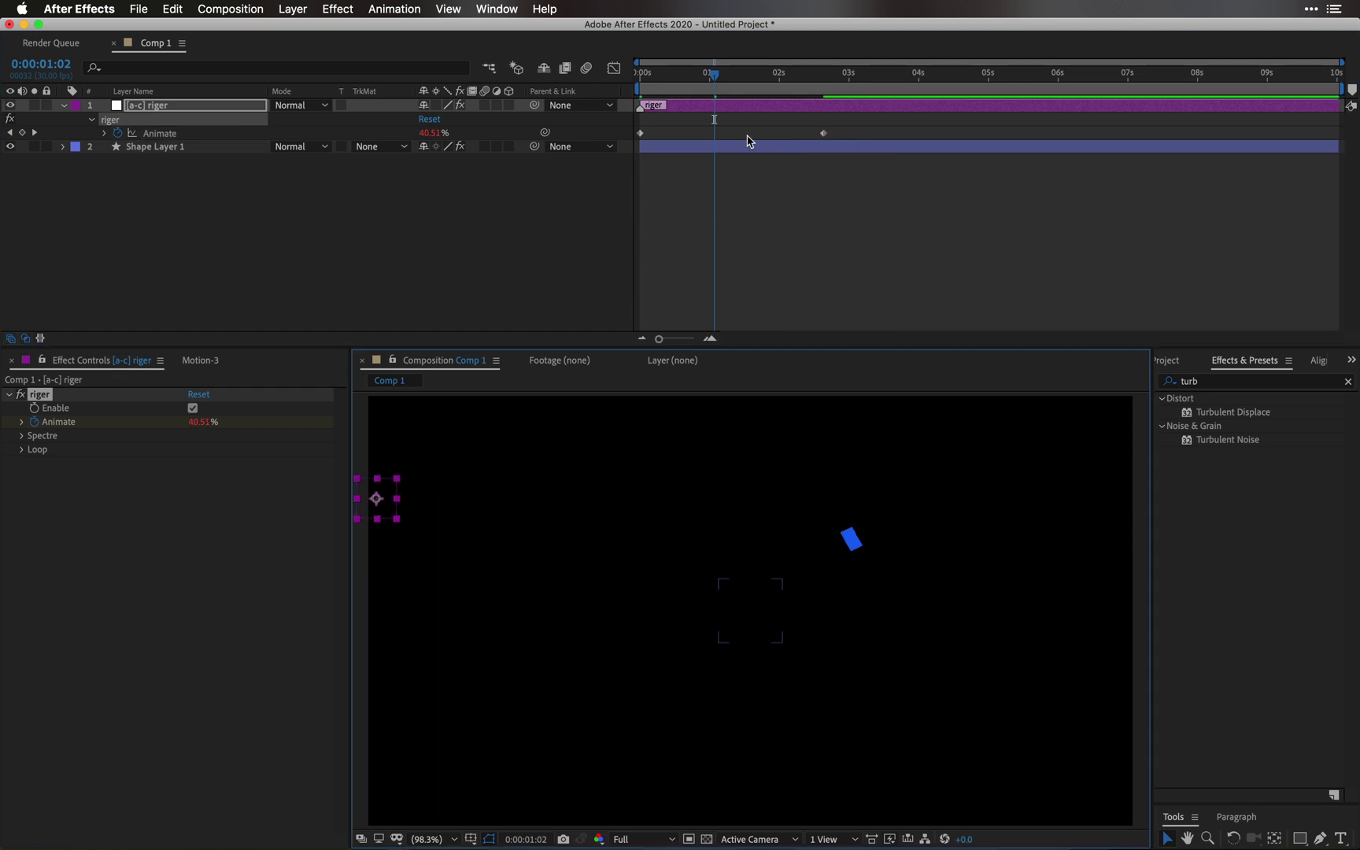
Step: Enable looping on the riger controller with the Cycle type and preview the animation
left_click(23, 449)
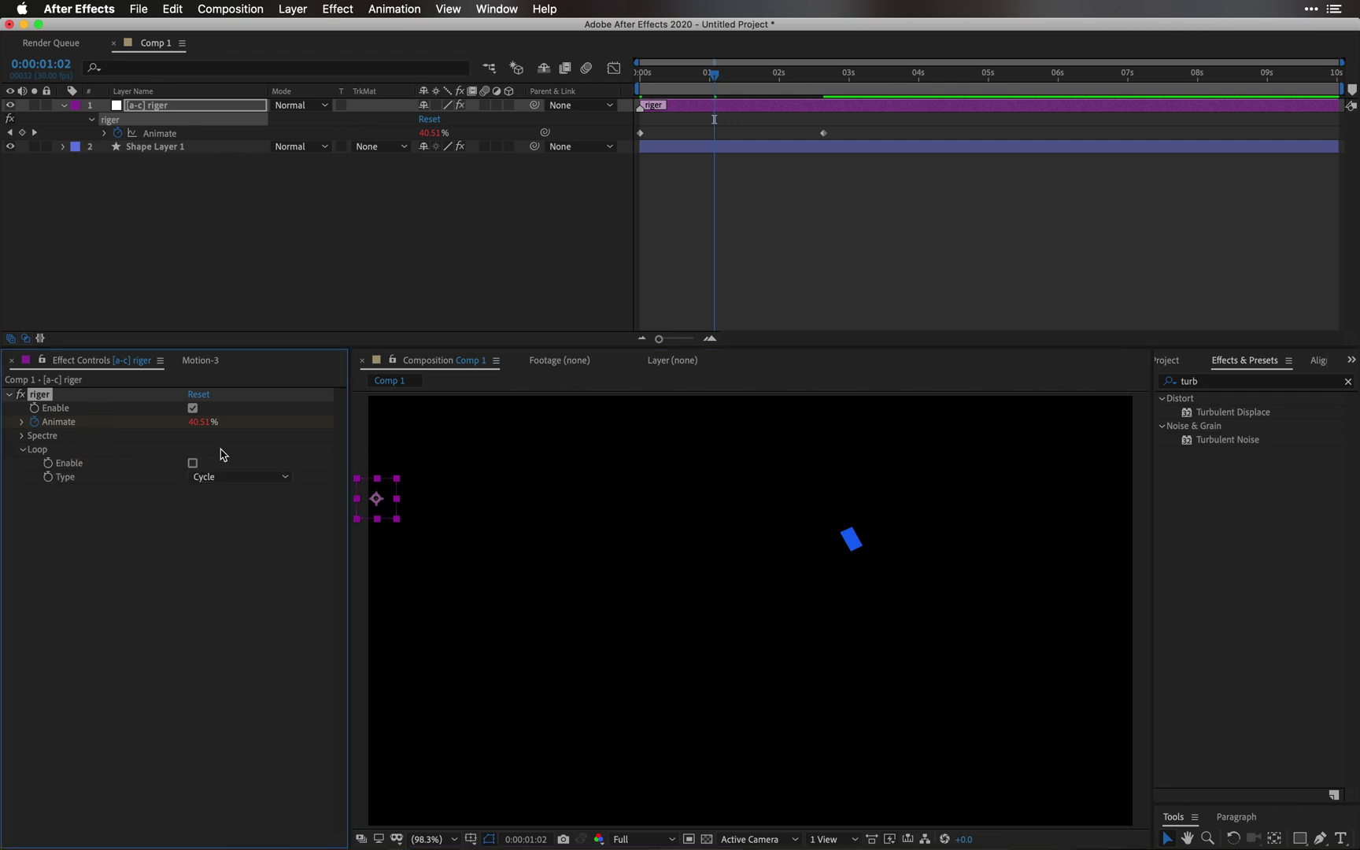
left_click(391, 259)
key("space")
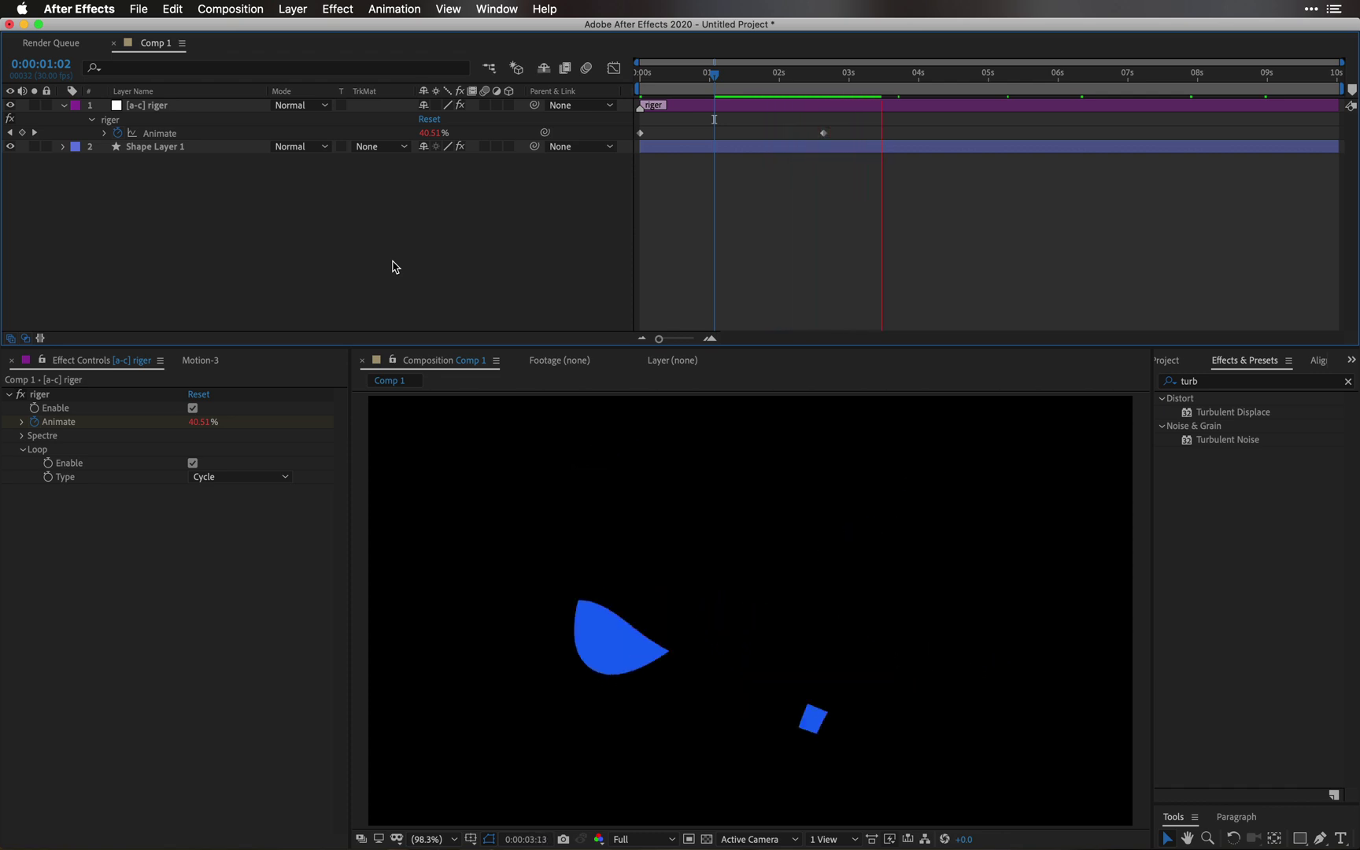
key("space")
Step: Change riger's loop type to Ping-Pong, preview the animation and bring back the project's item list
left_click(228, 478)
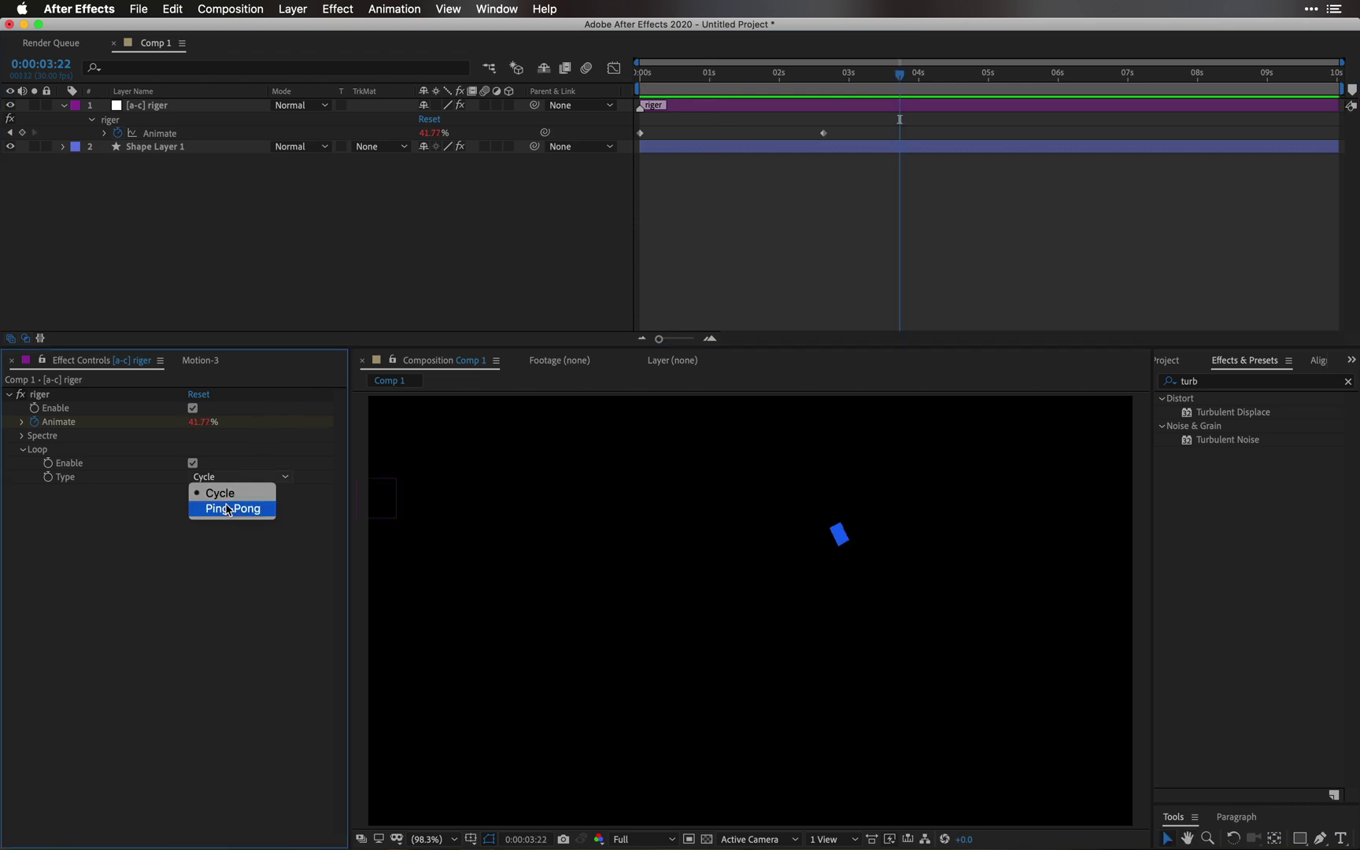
left_click(228, 505)
key("space")
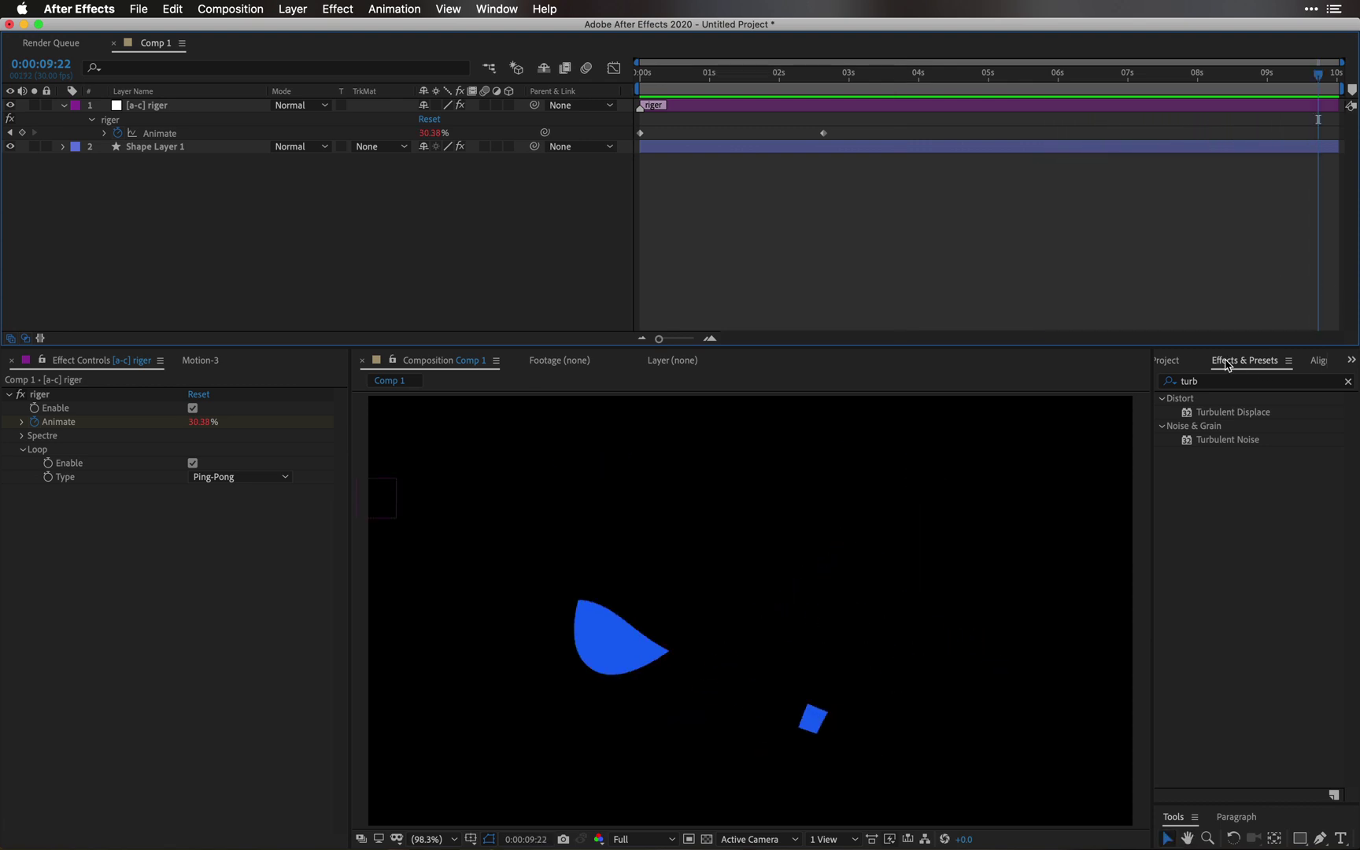
left_click(1176, 360)
left_click(612, 267)
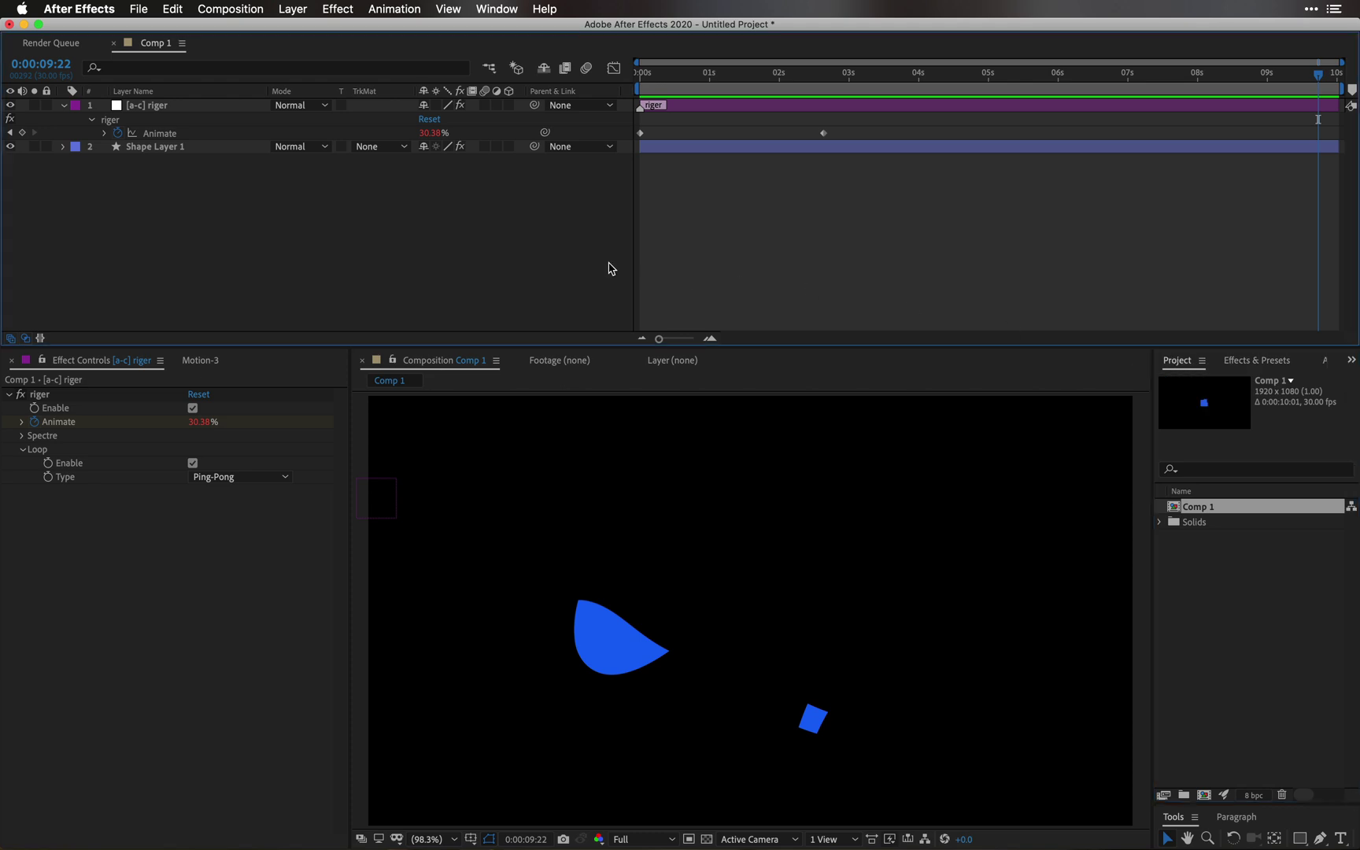
Step: Switch to CleanMyMac's system monitor, free up memory and return to After Effects
left_click(1309, 10)
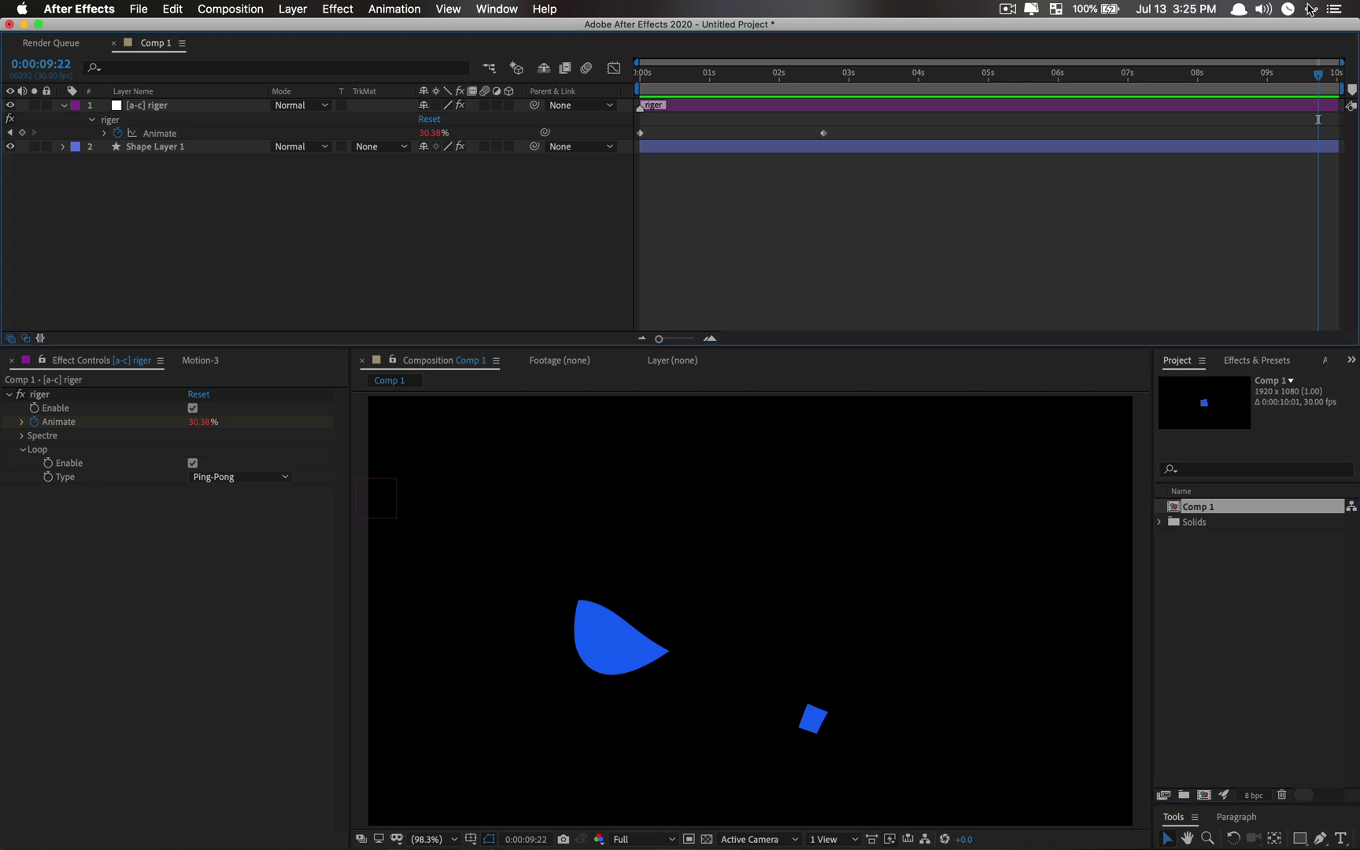
left_click(1033, 9)
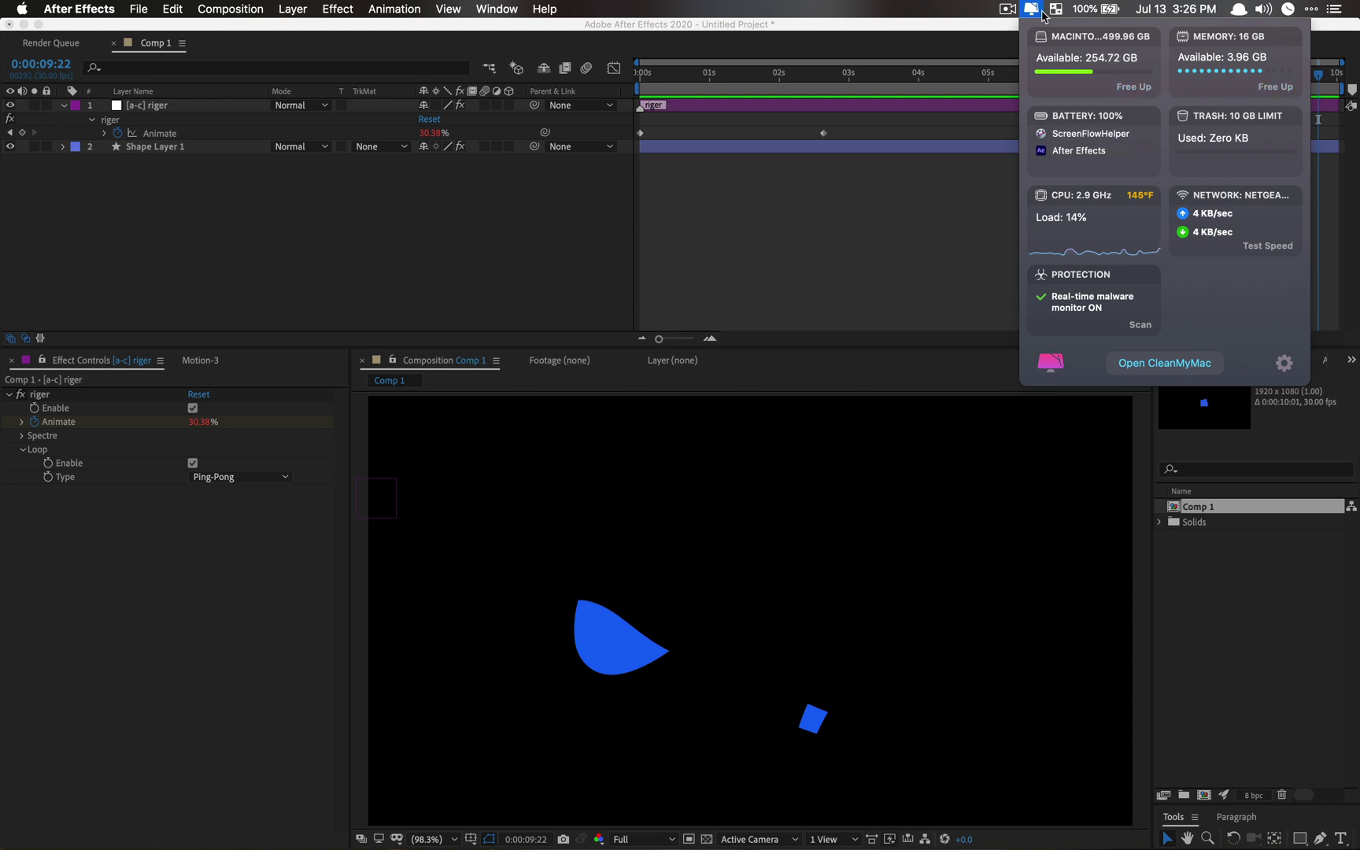
left_click(1275, 87)
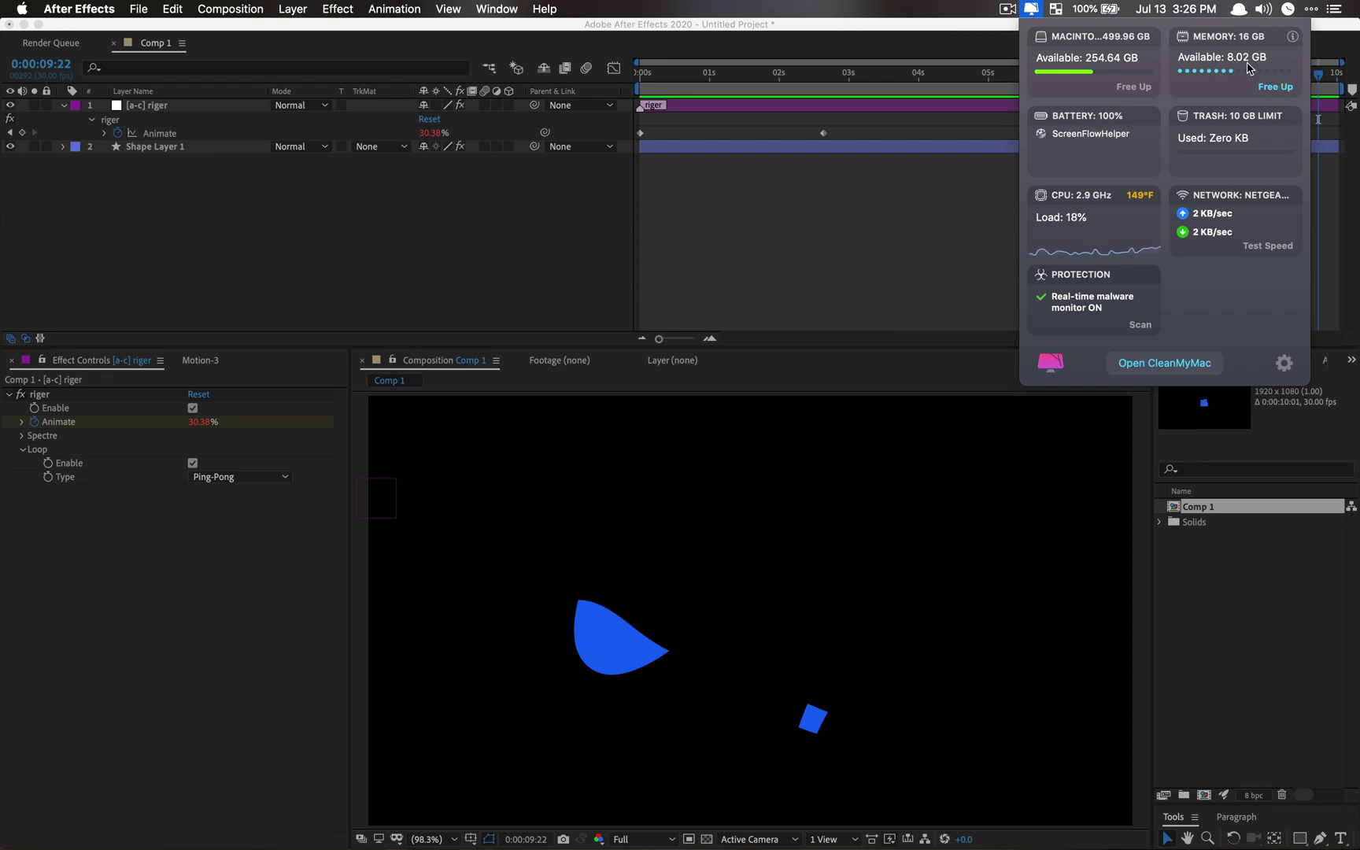
left_click(570, 256)
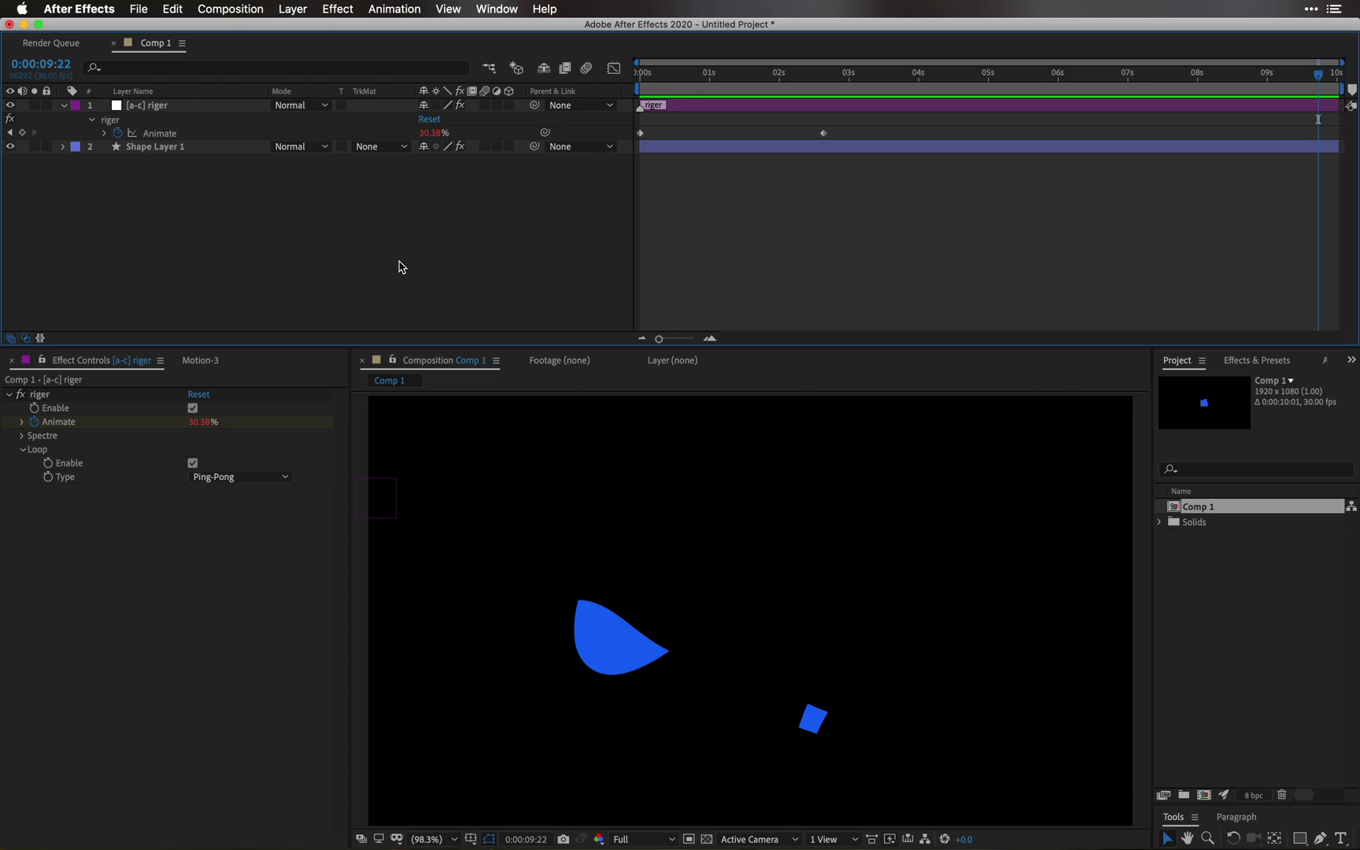
Step: Create a new composition from Comp 1 in the project's item list
left_click(1217, 598)
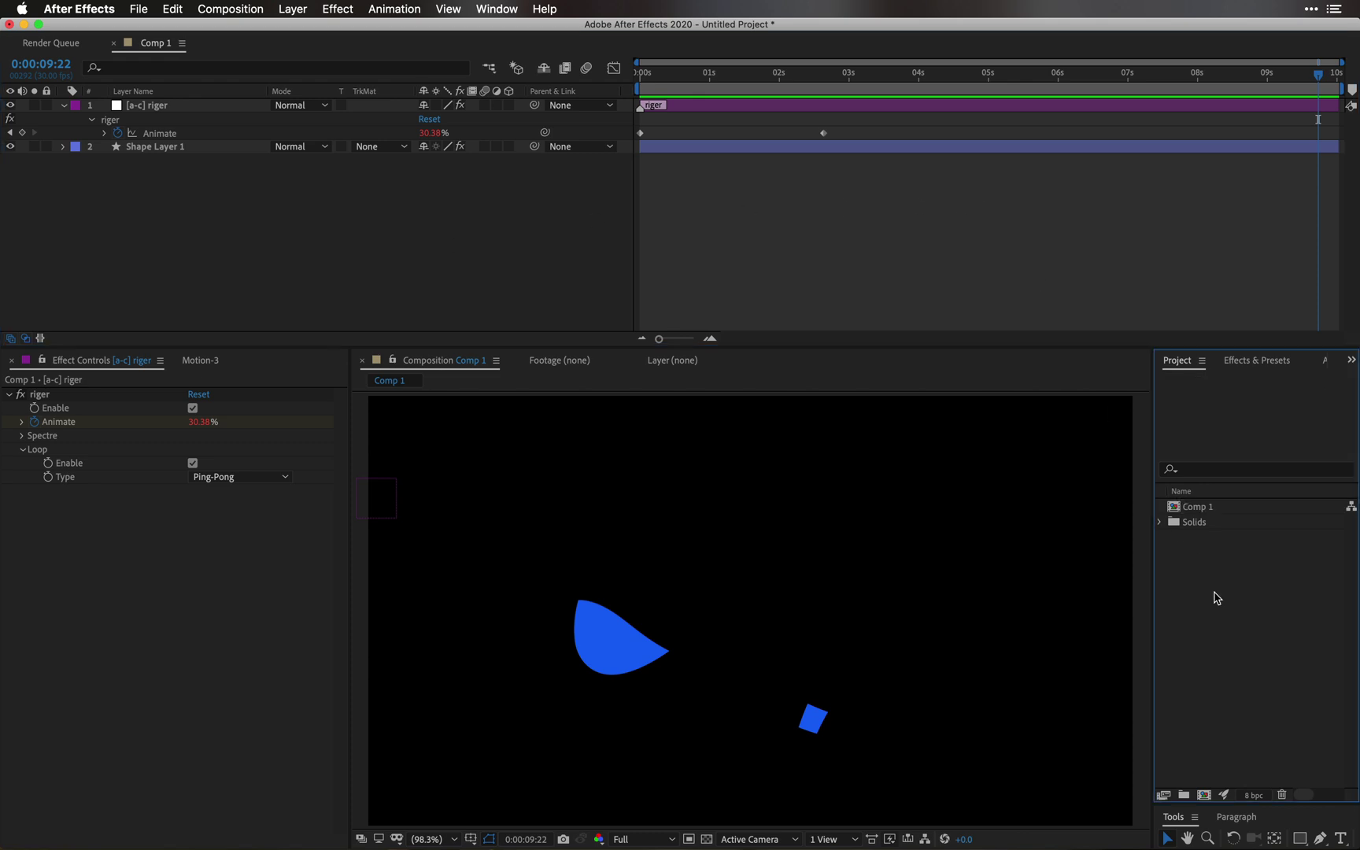
left_click(1209, 510)
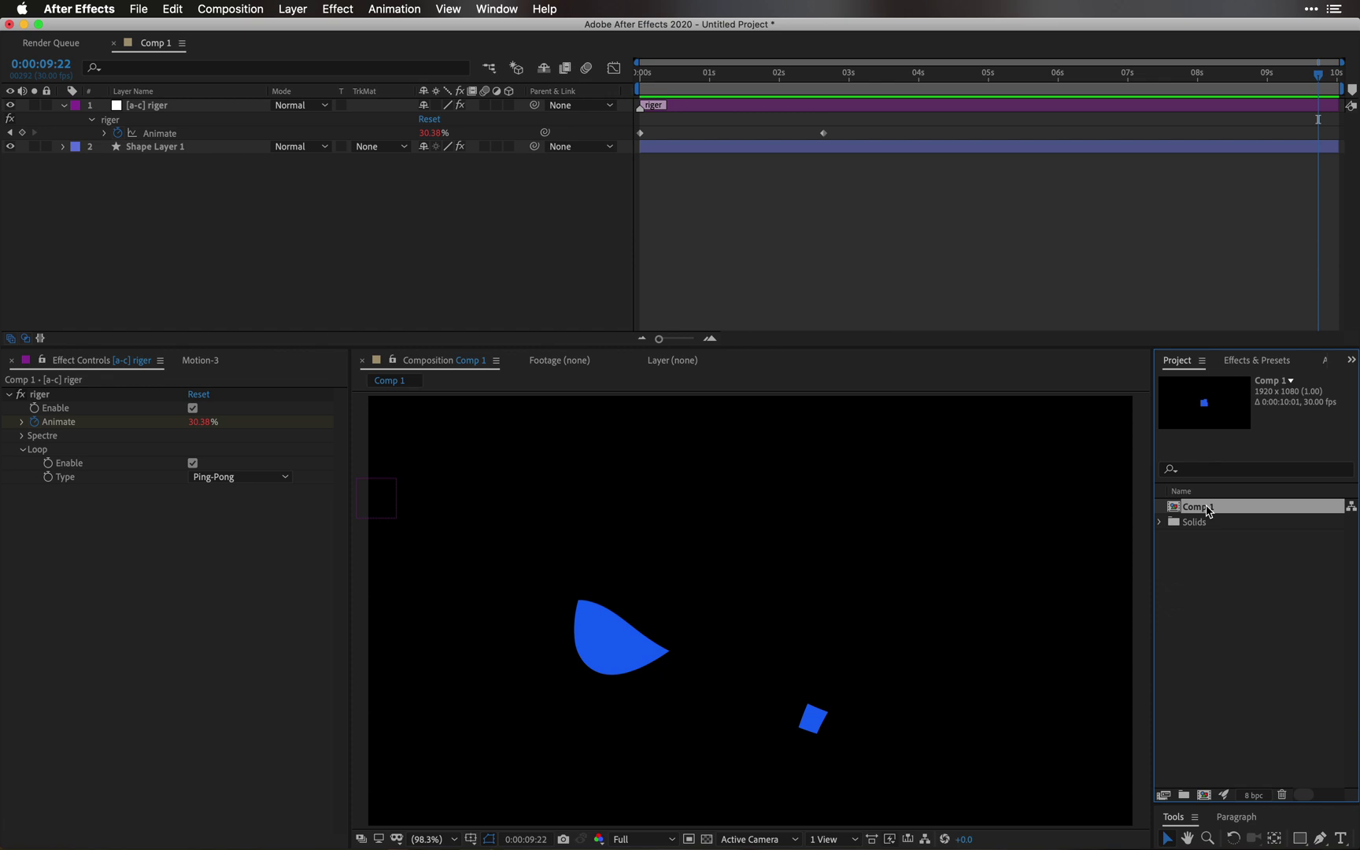
left_click_drag(1209, 510, 1204, 799)
Step: Create a movie proxy for Comp 1 so that it is added to the render queue
left_click(1202, 513)
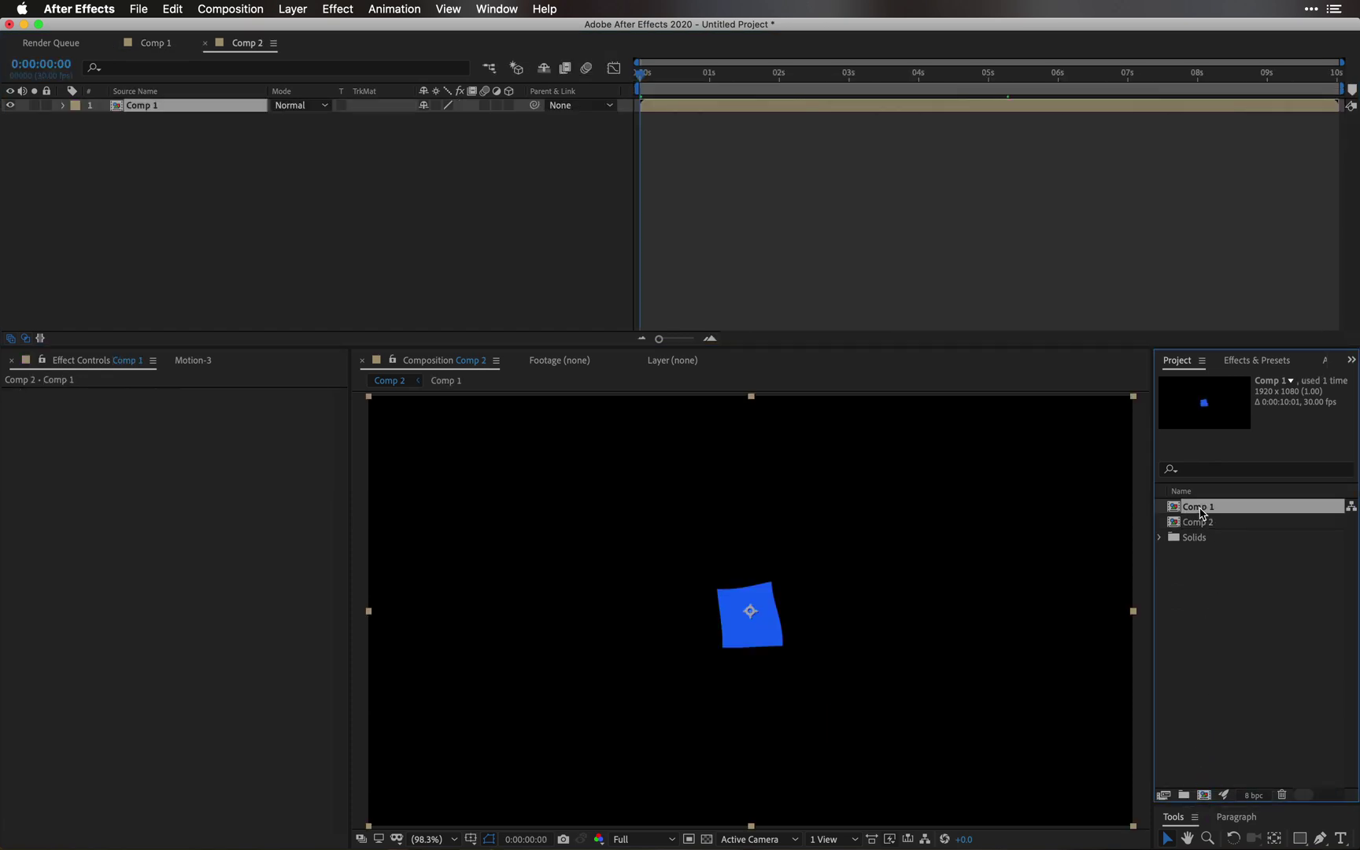
right_click(1201, 512)
mouse_move(1055, 588)
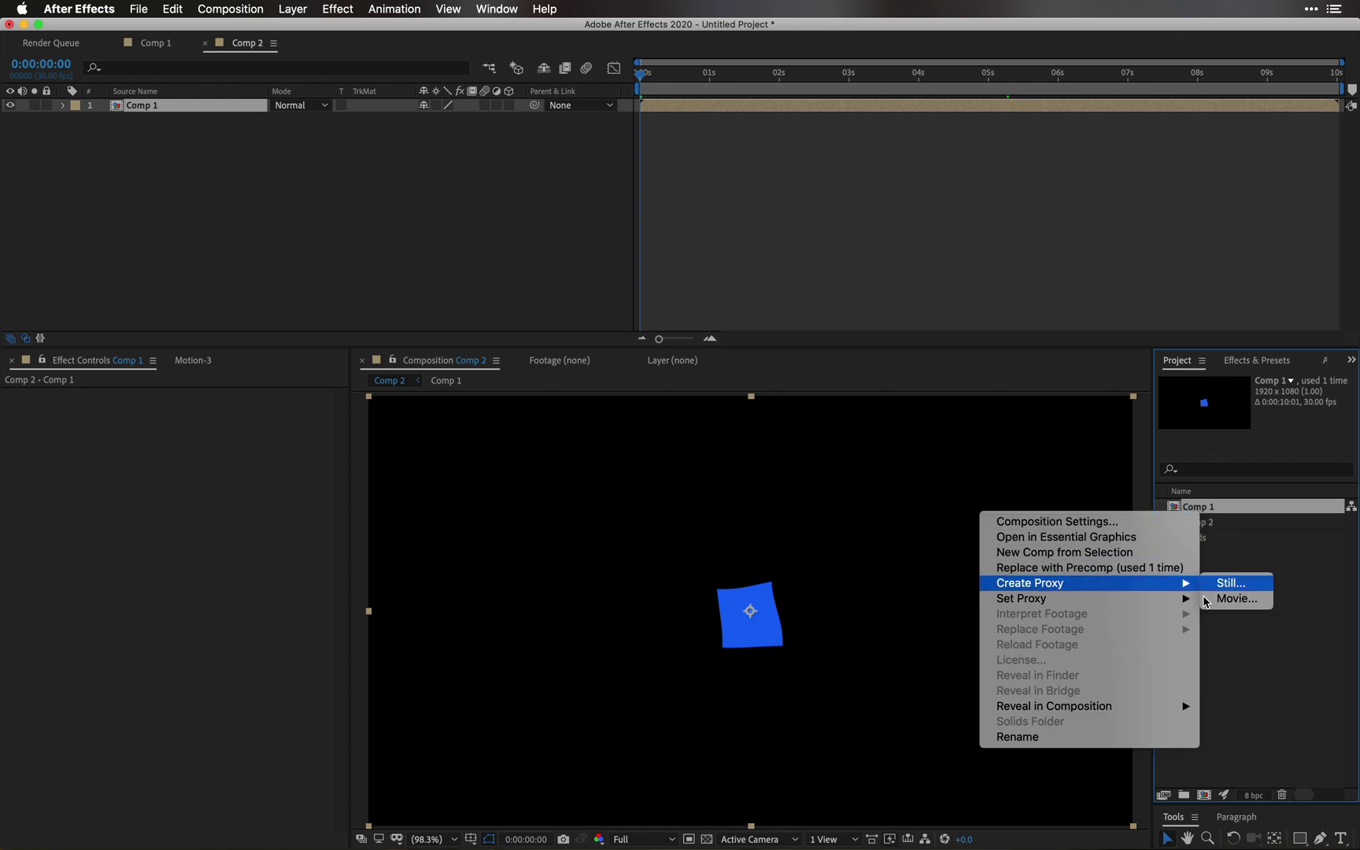
left_click(1237, 598)
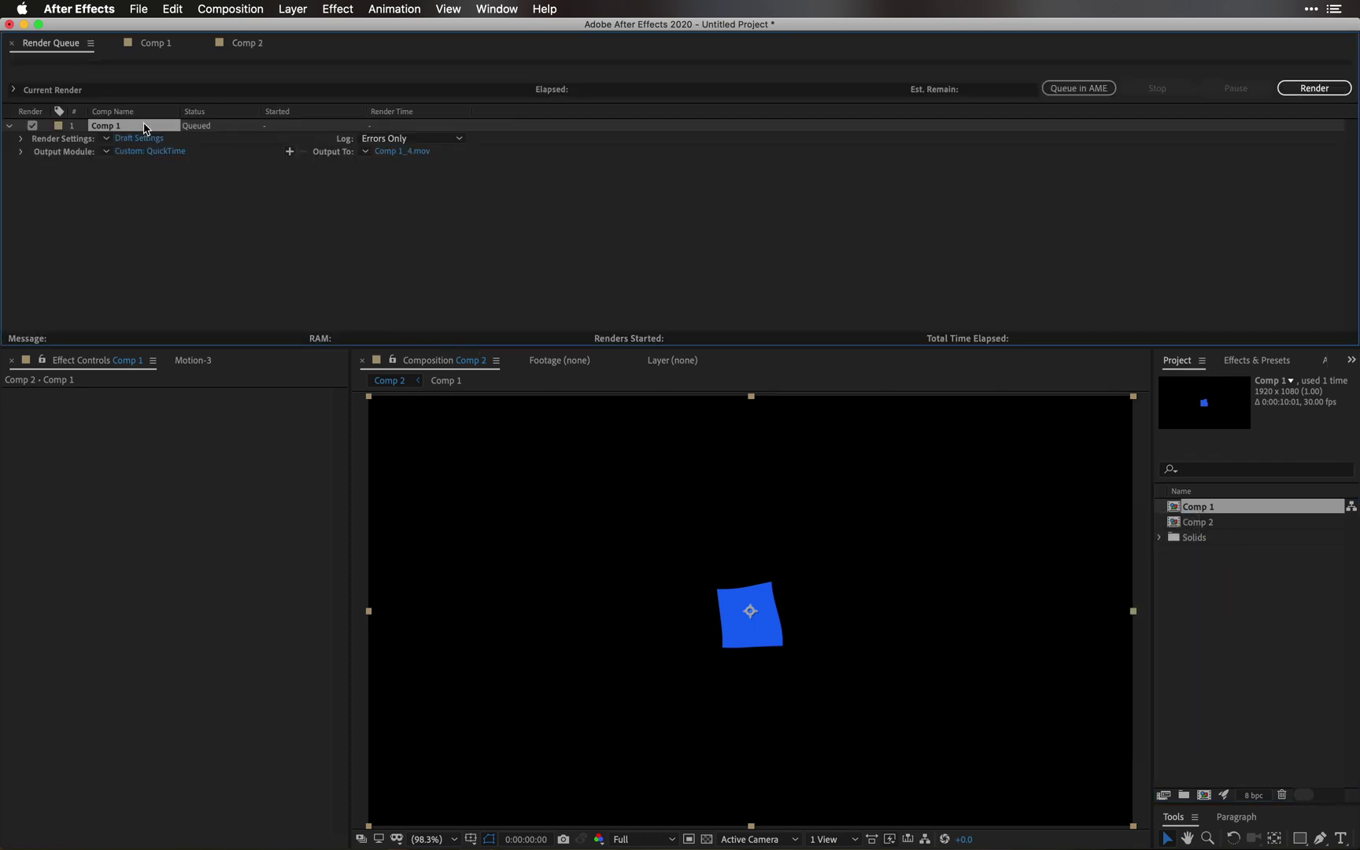
Step: Set Comp 1's render settings to Best quality and Full resolution with Proxy Use on Use No Proxies
left_click(133, 139)
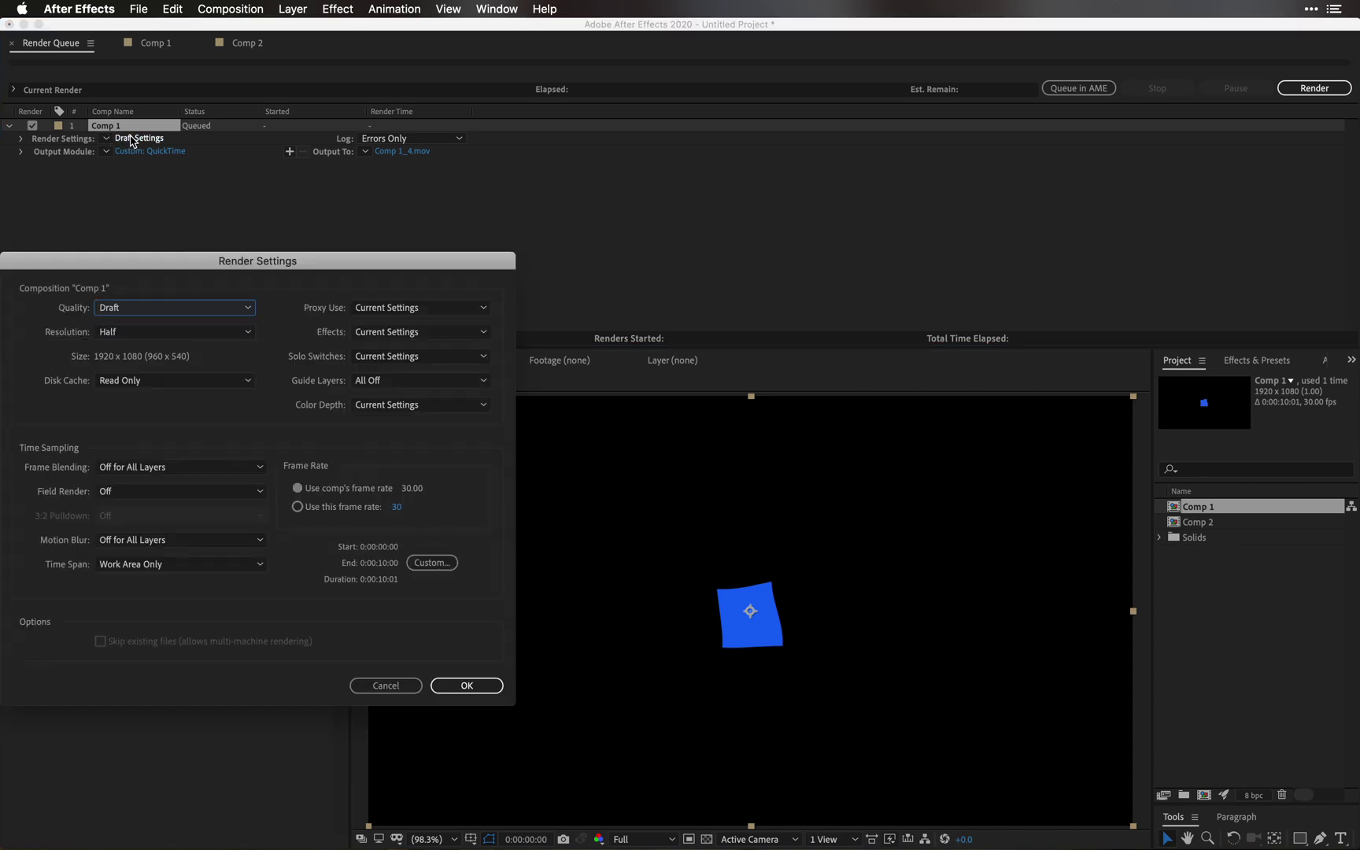
left_click(152, 309)
left_click(132, 347)
left_click(146, 334)
left_click(144, 370)
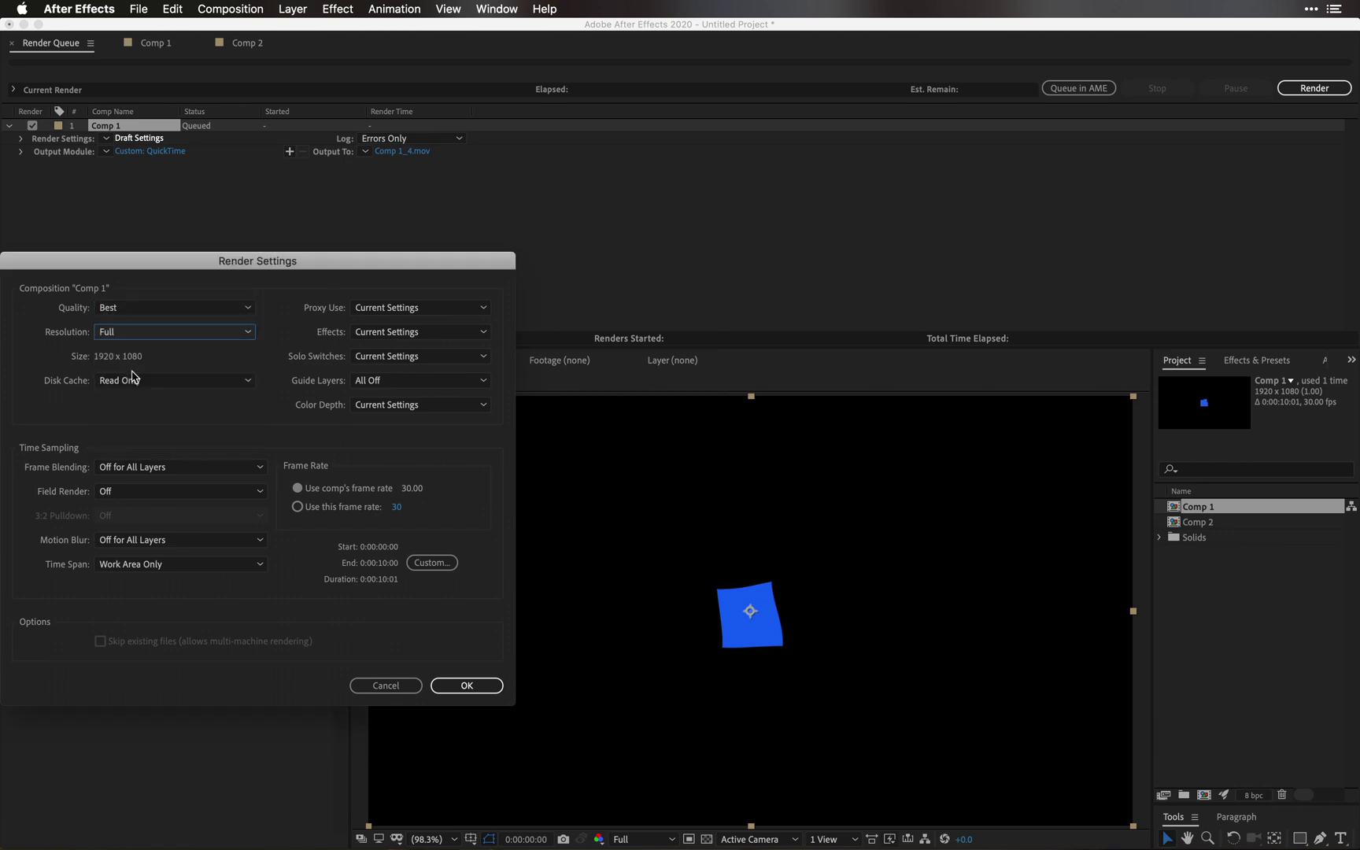
left_click(401, 309)
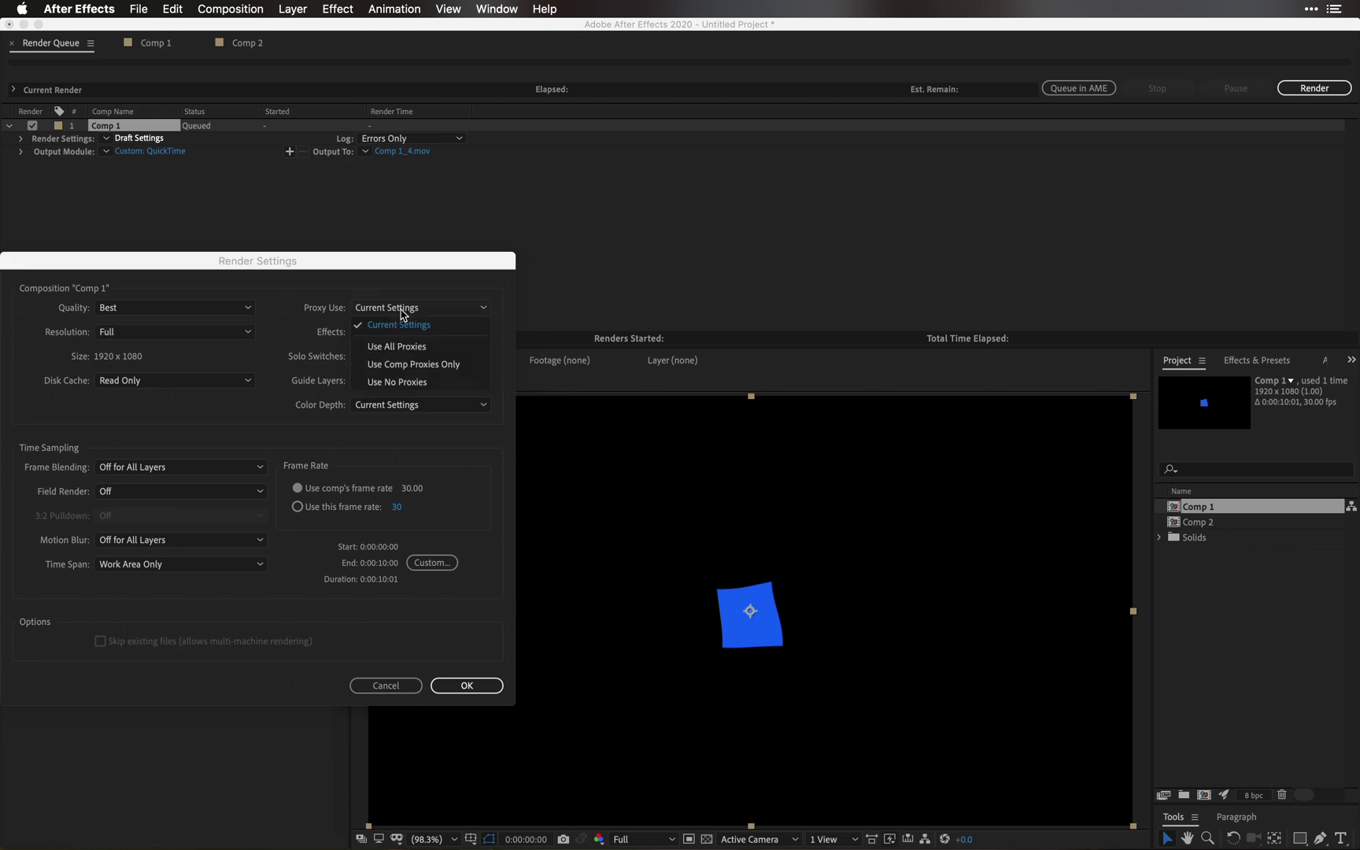
left_click(399, 383)
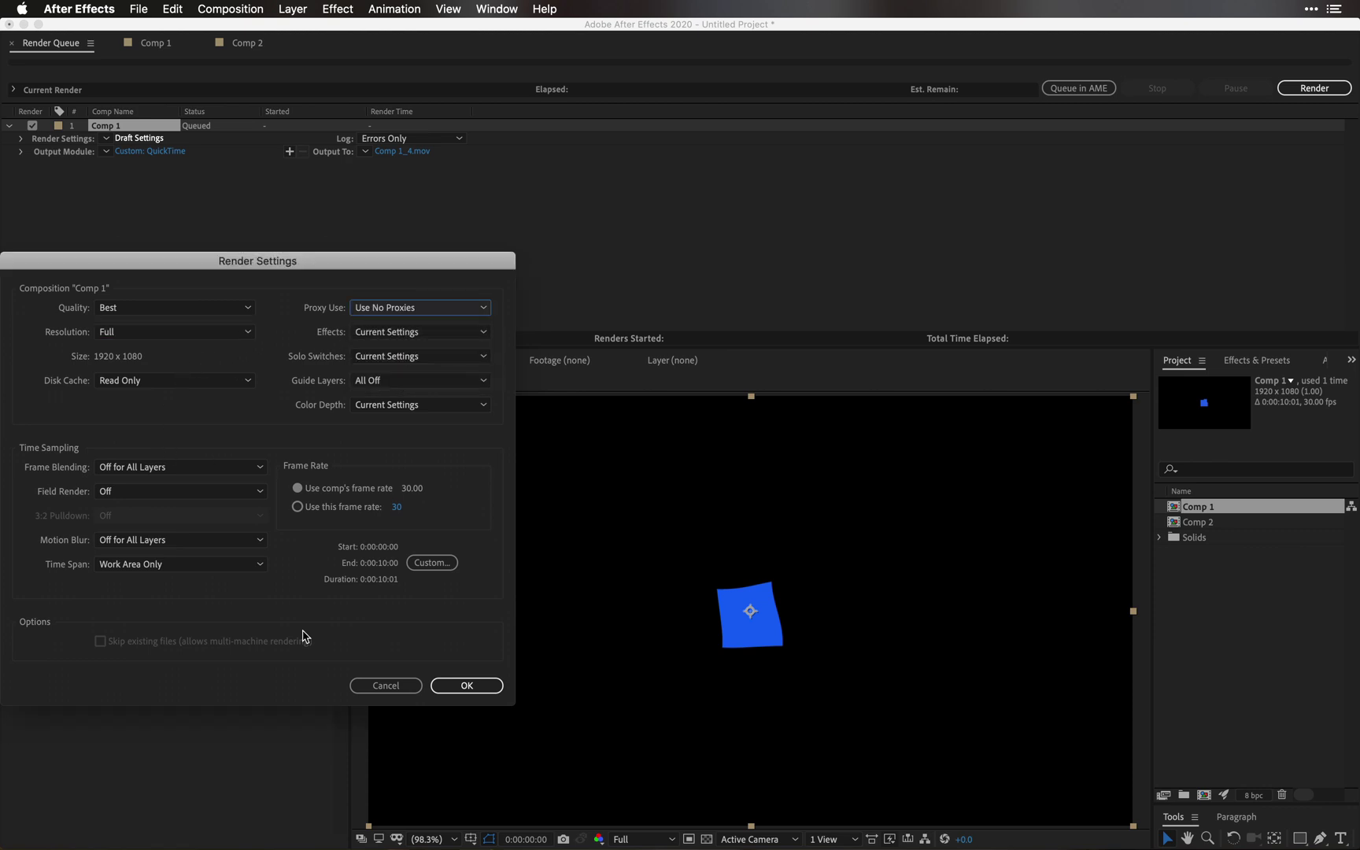
left_click(435, 685)
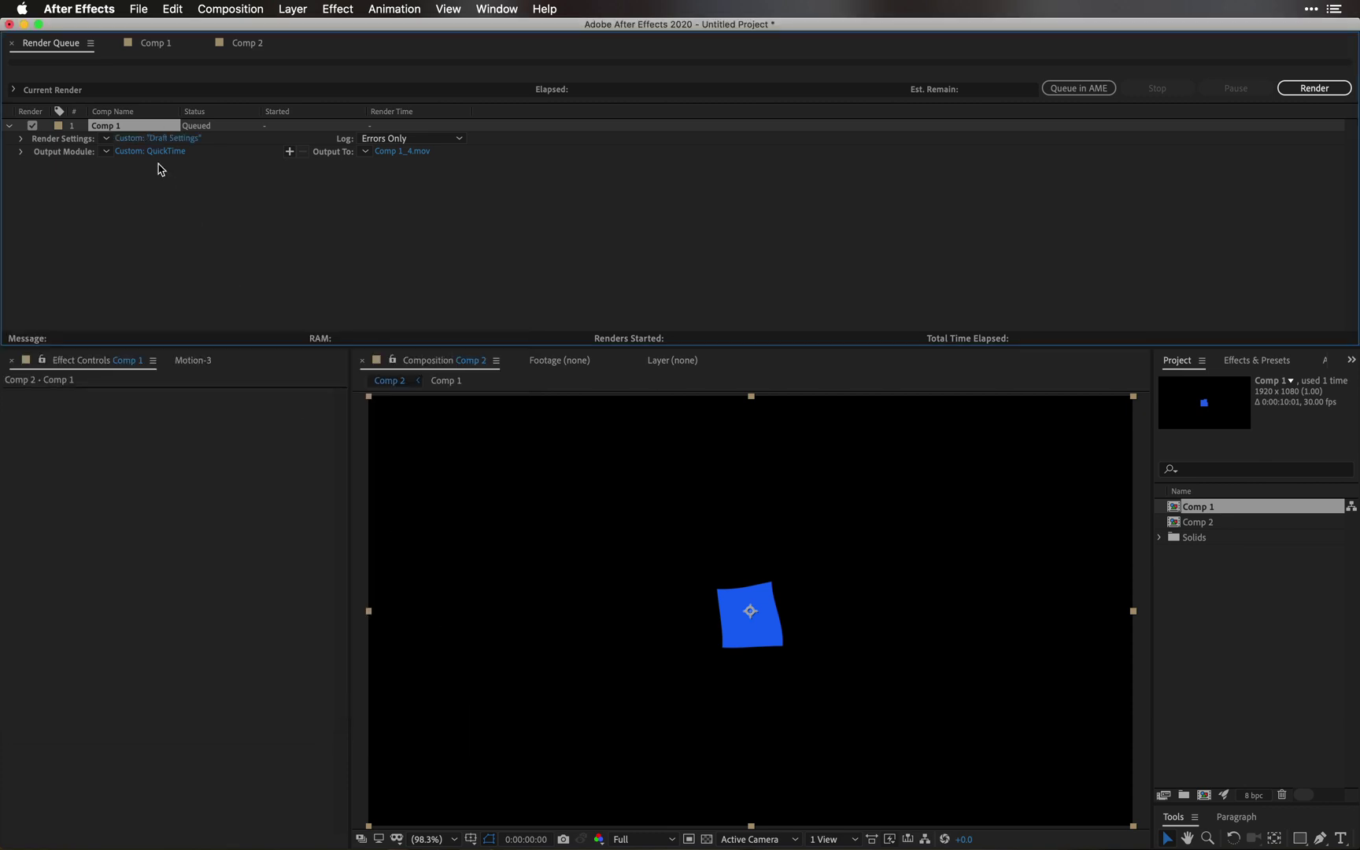
left_click(109, 153)
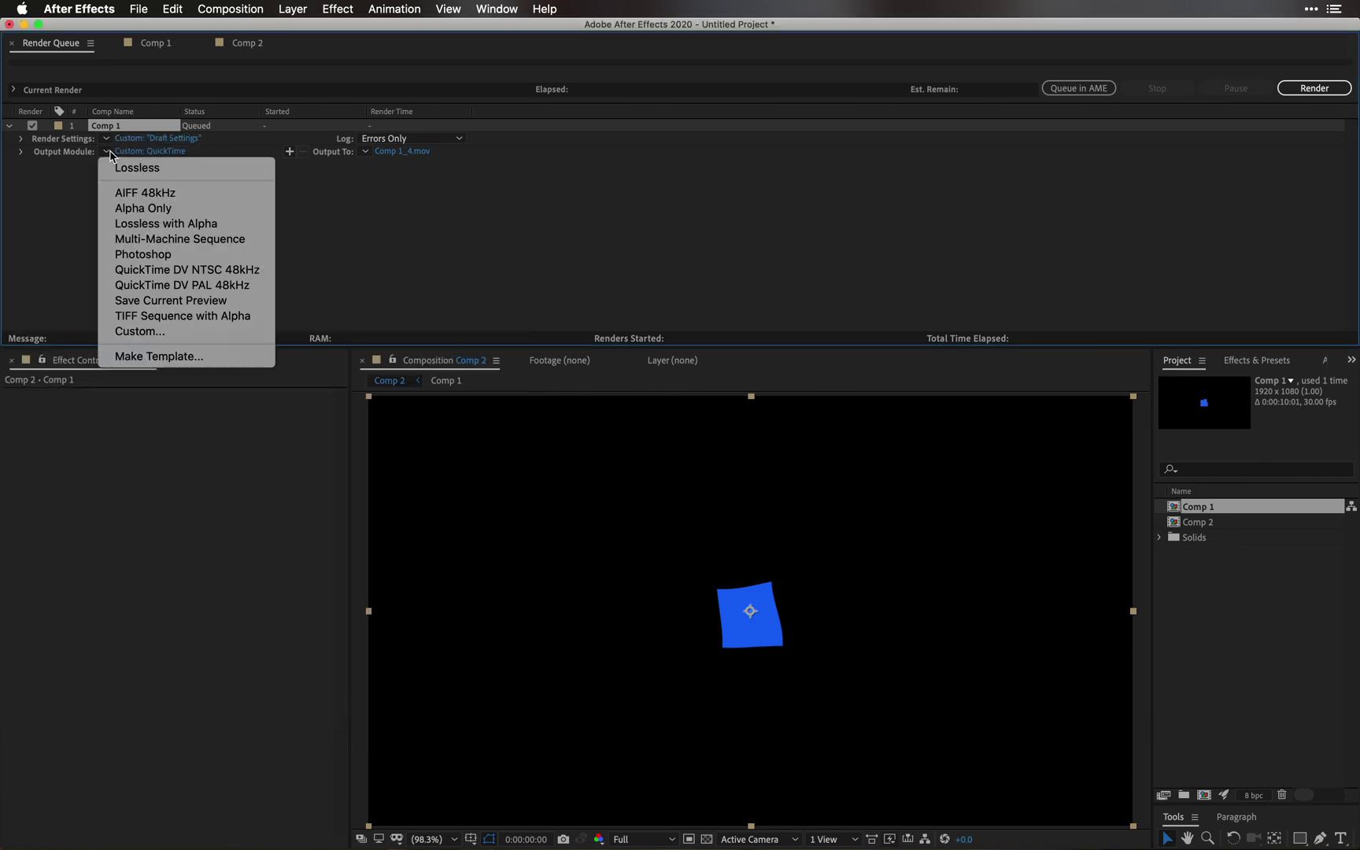
left_click(56, 193)
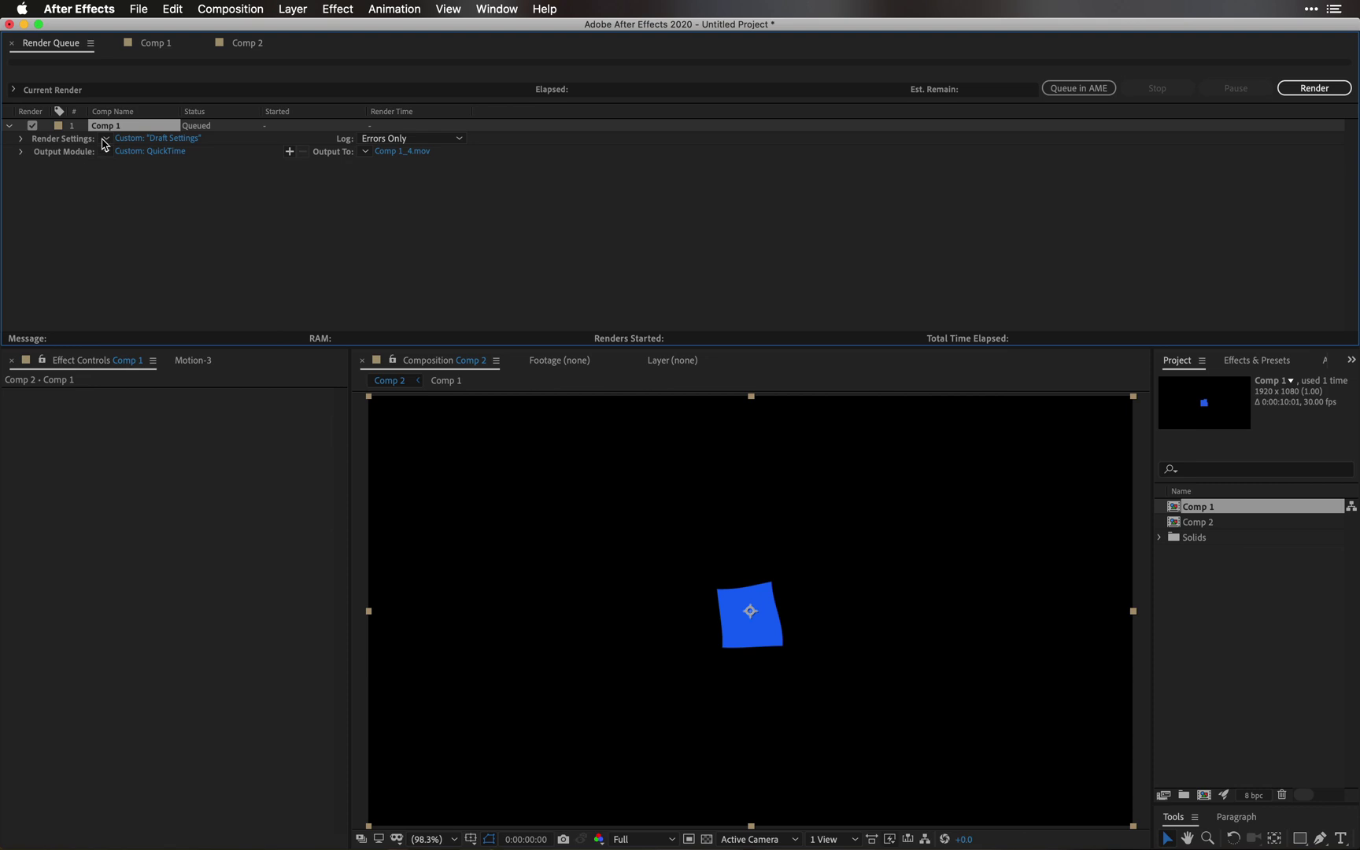
left_click(105, 139)
left_click(162, 296)
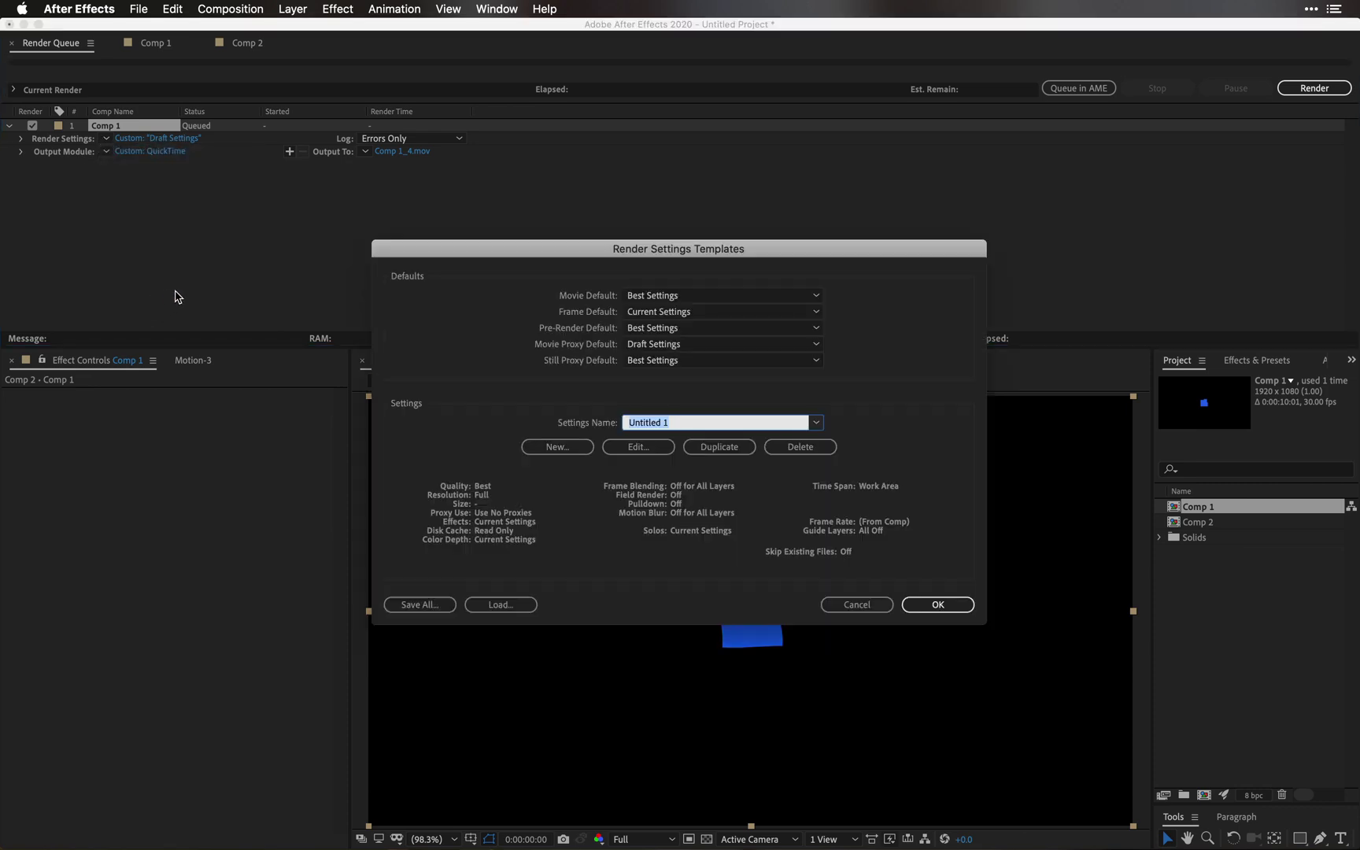
type("FAST-1")
left_click(840, 604)
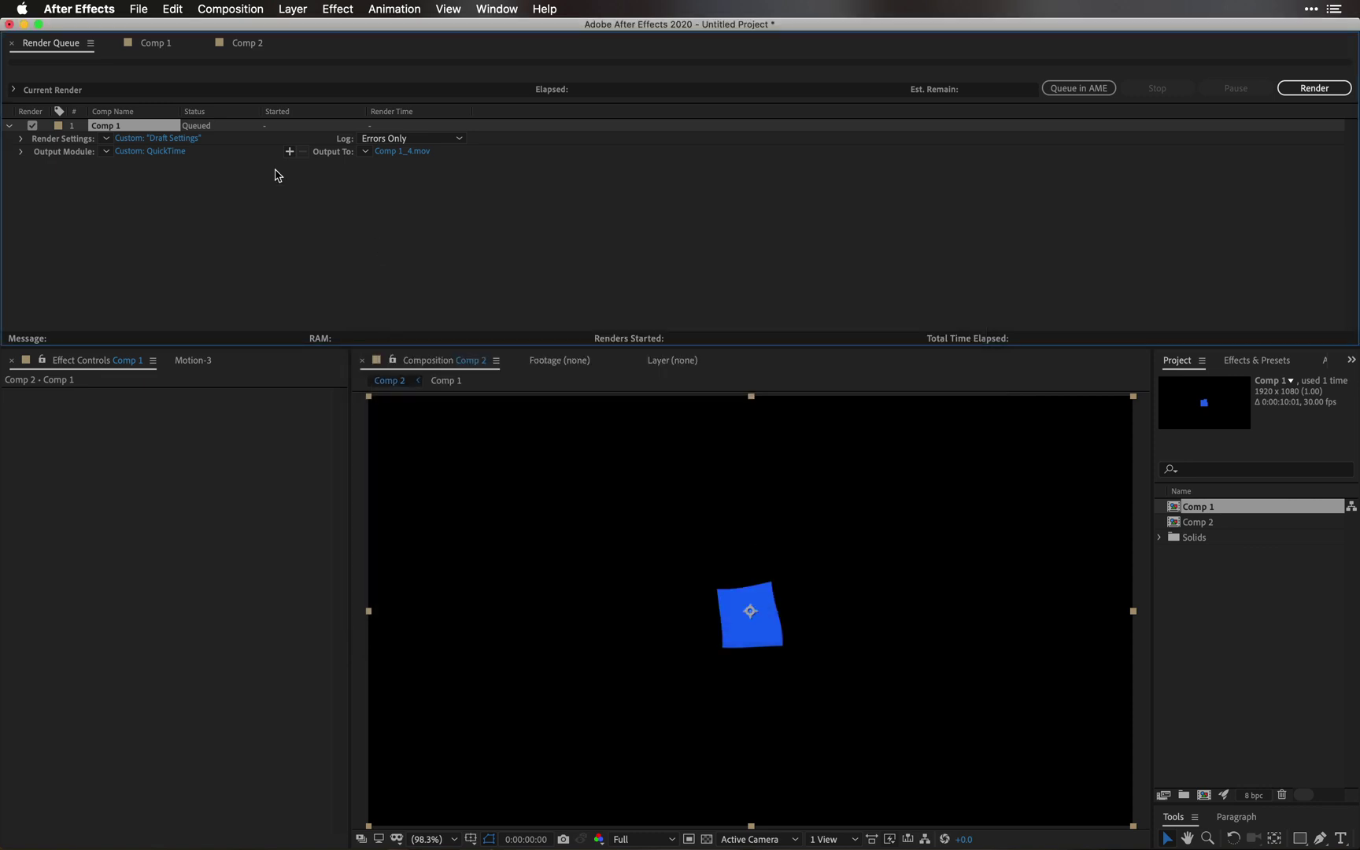
Step: Change Proxy Use in Comp 1's render settings to Use All Proxies
left_click(135, 139)
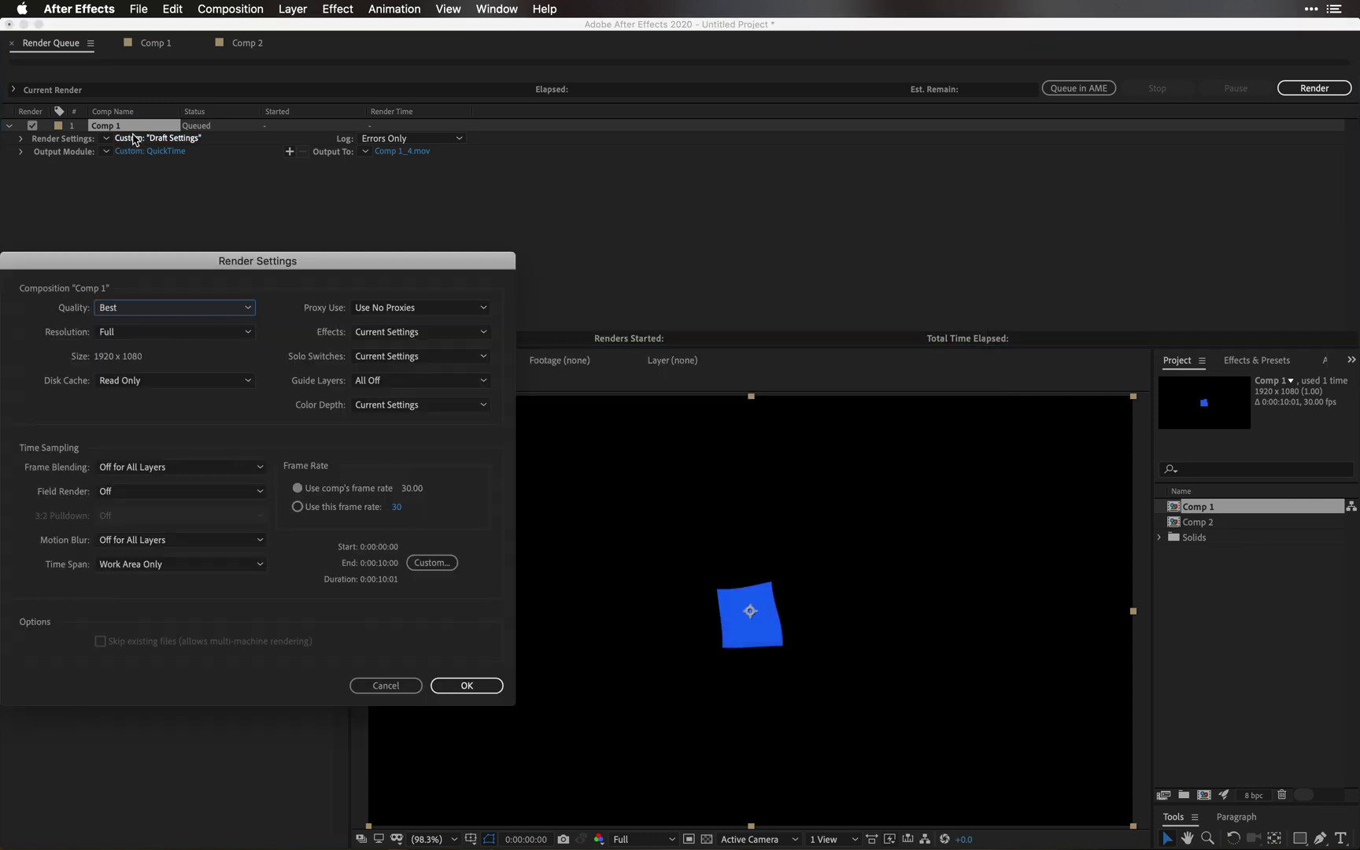
left_click(389, 309)
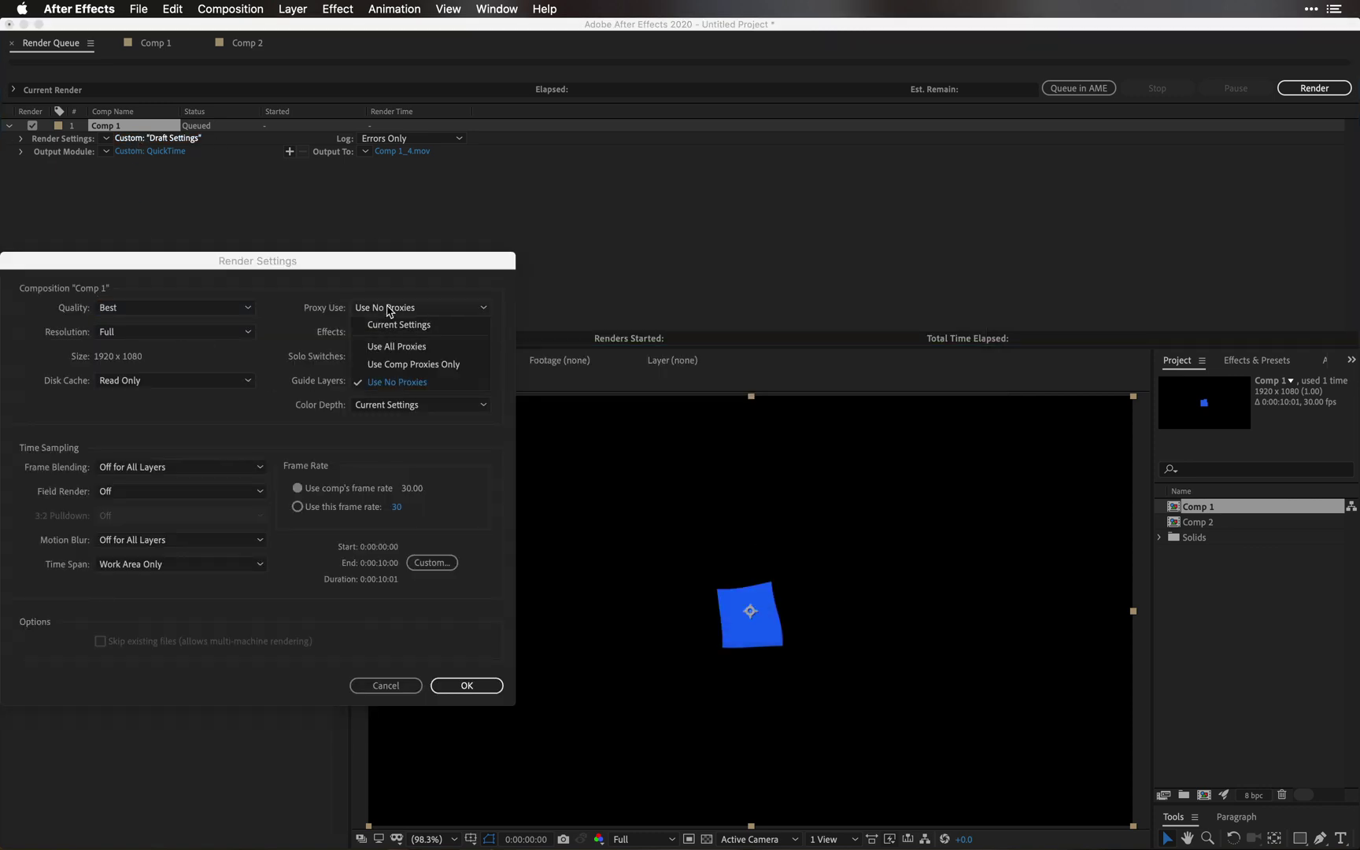
left_click(385, 346)
left_click(459, 686)
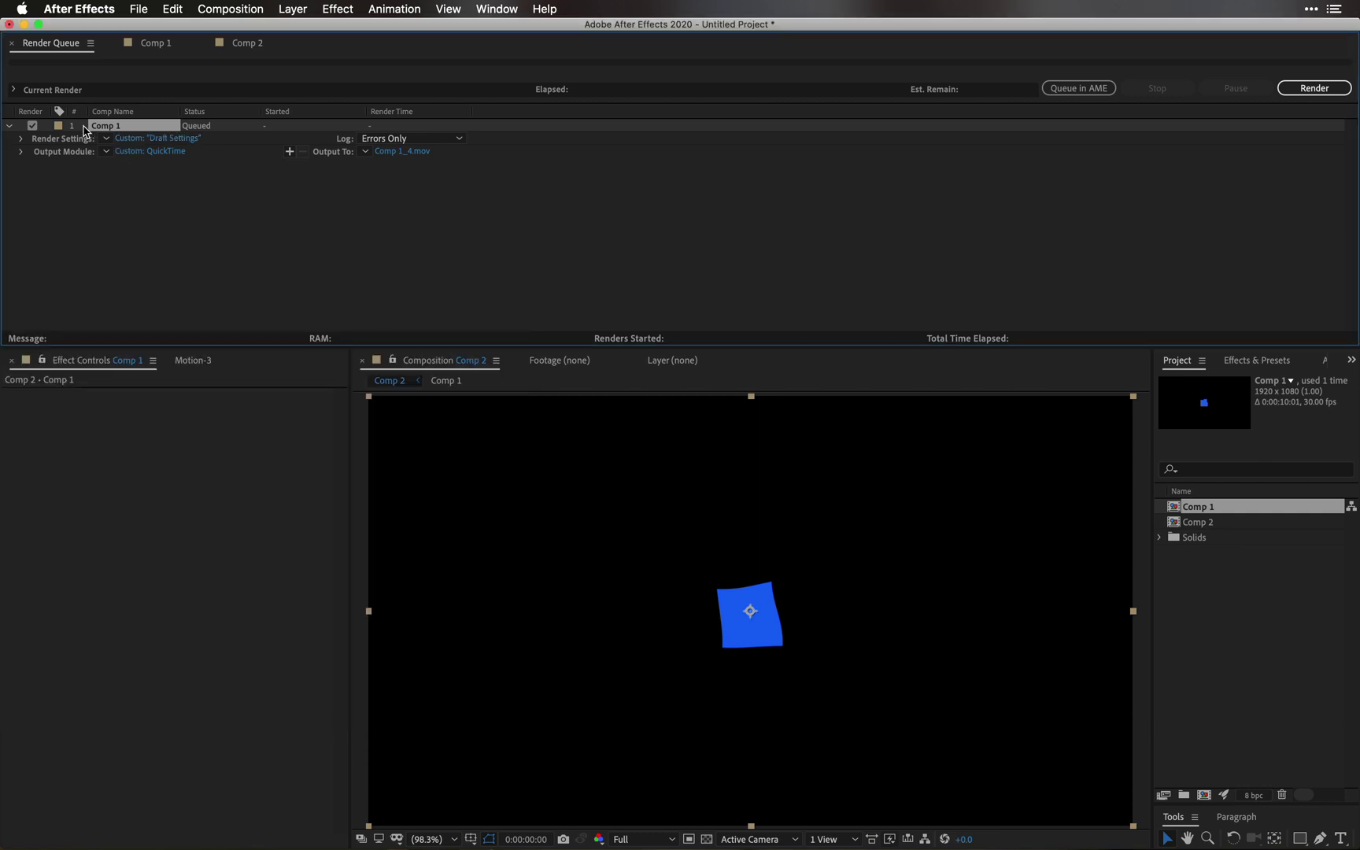
left_click(106, 139)
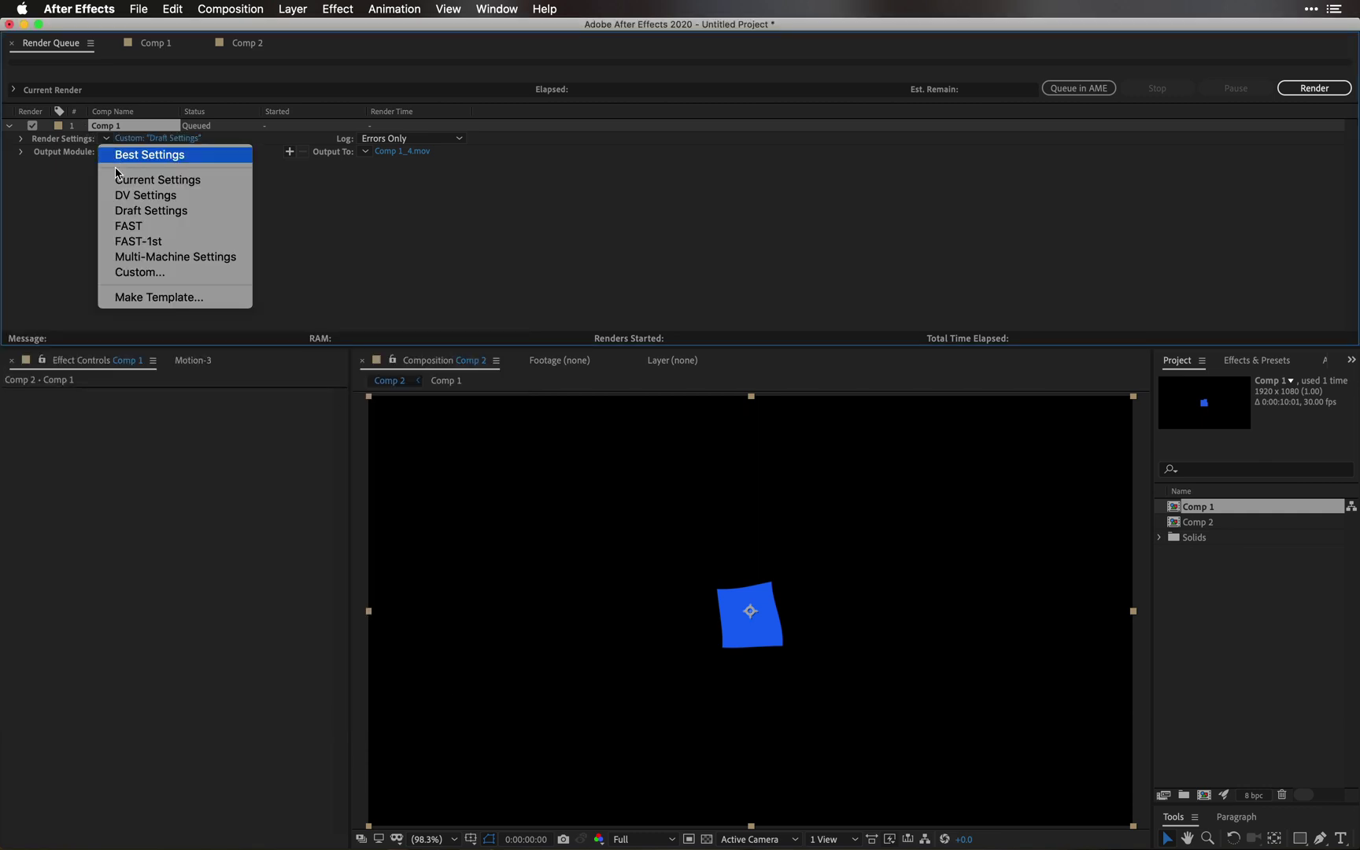
left_click(140, 297)
type("FAST")
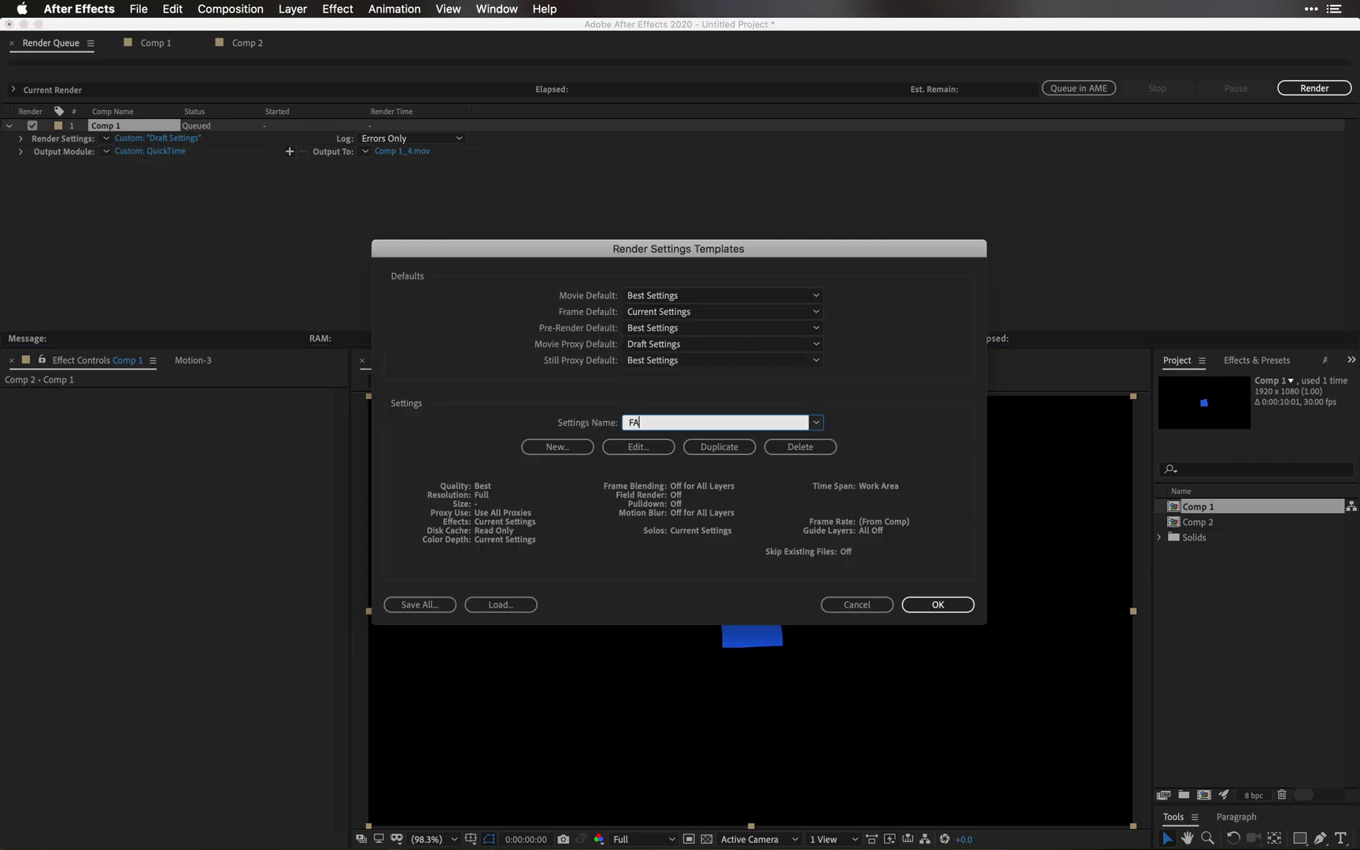
left_click(860, 604)
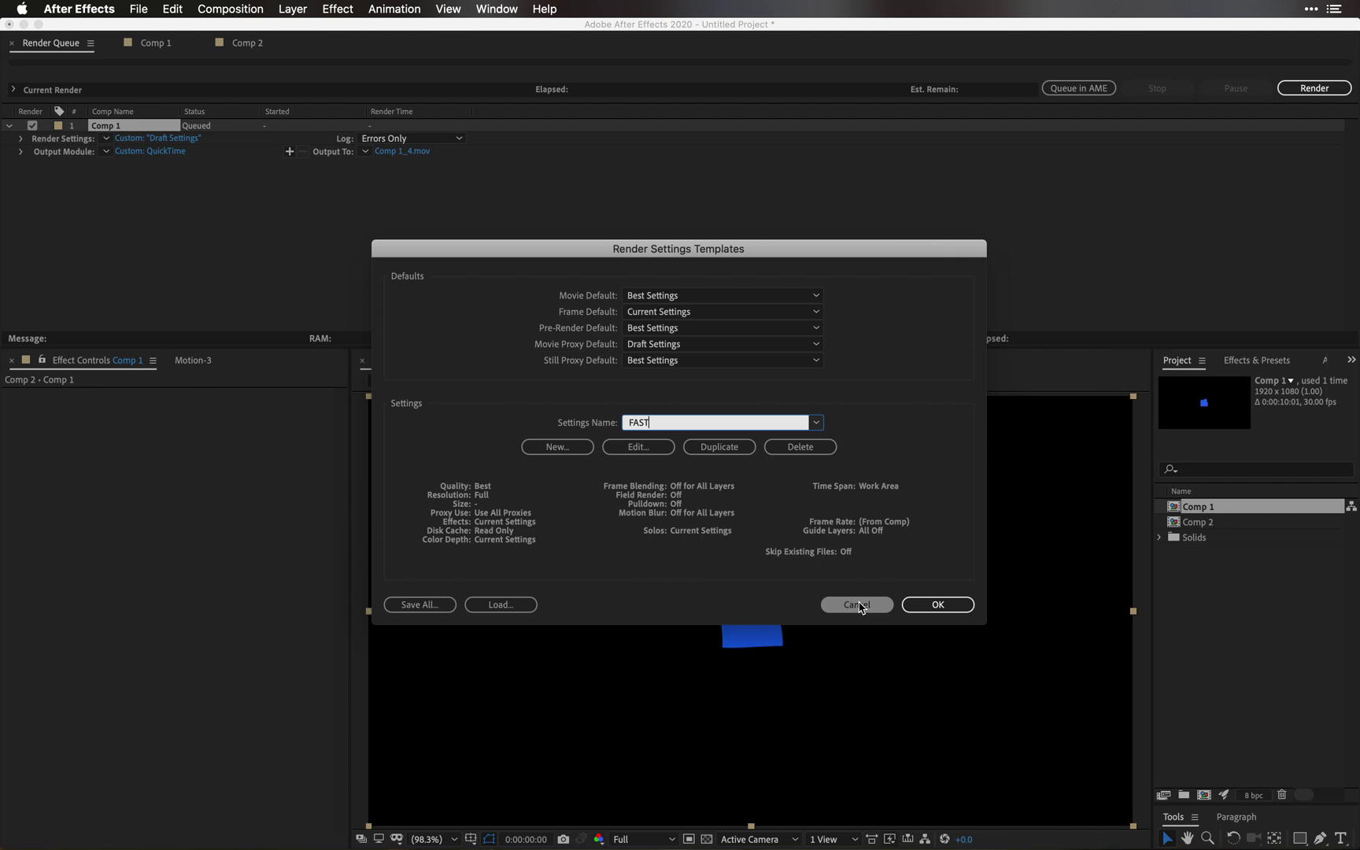
Step: Apply the FAST-1st render settings template to Comp 1's proxy and render it
left_click(105, 138)
left_click(139, 241)
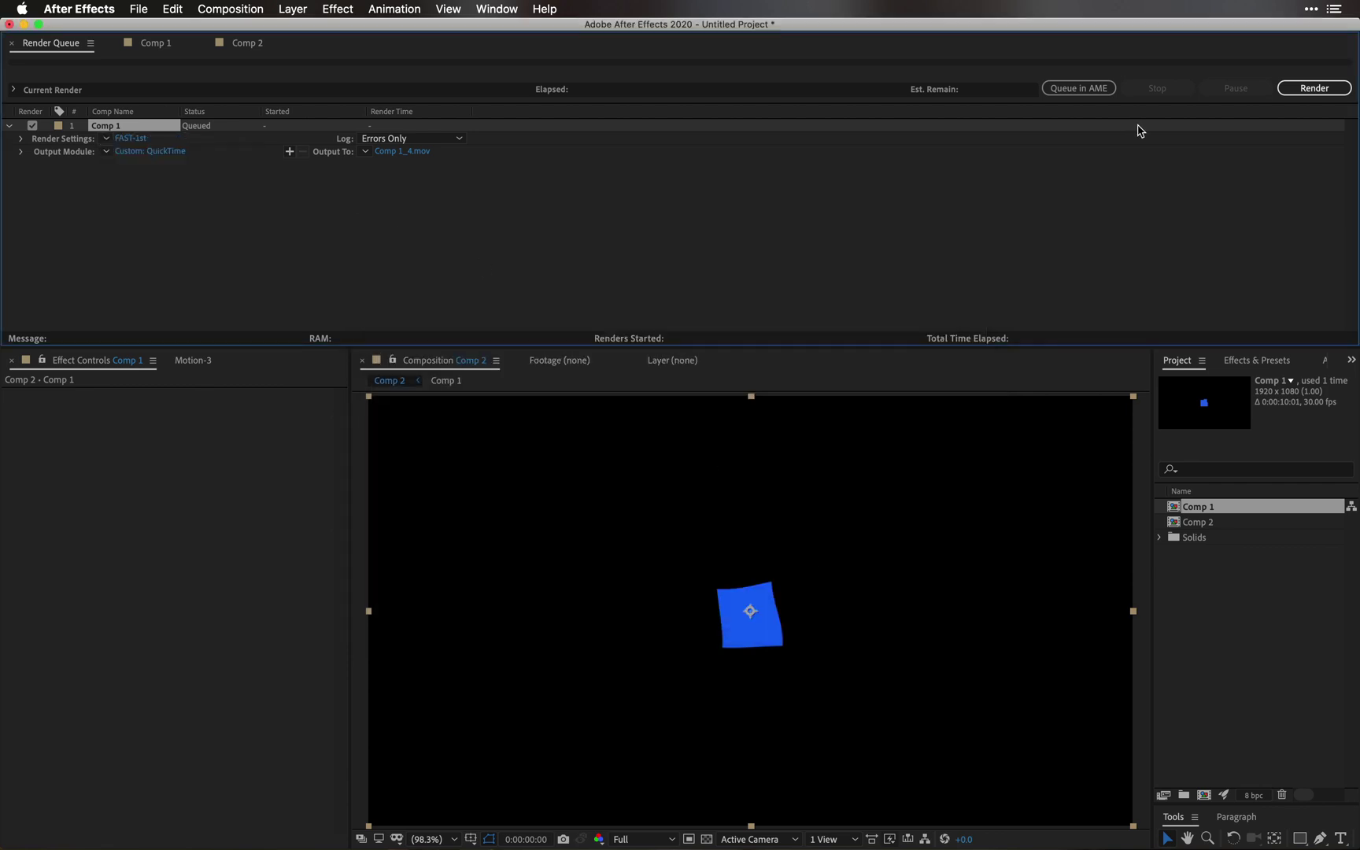
left_click(1315, 88)
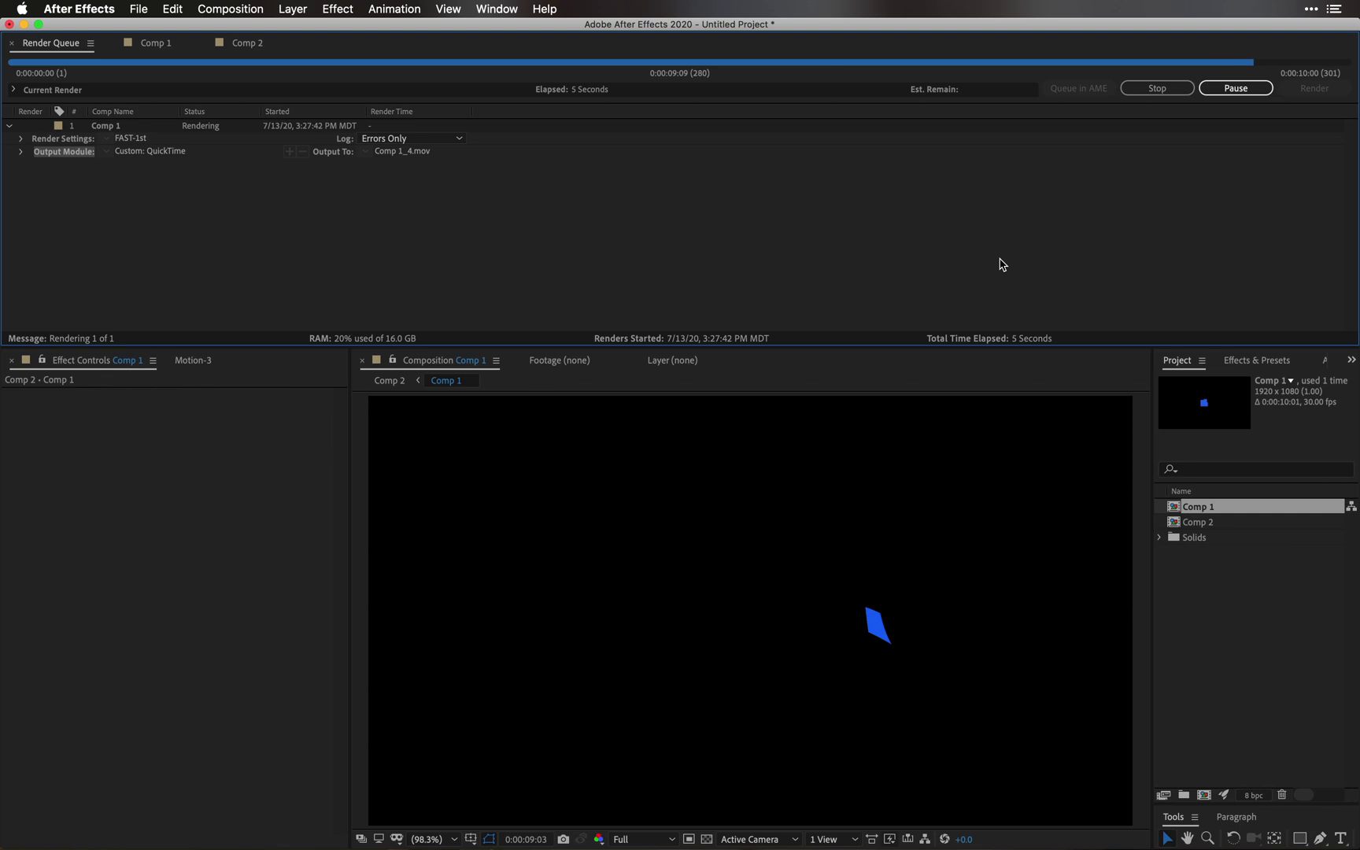
Step: Open Comp 2, preview the proxied animation and scrub the timeline to about 1 second
double_click(1195, 522)
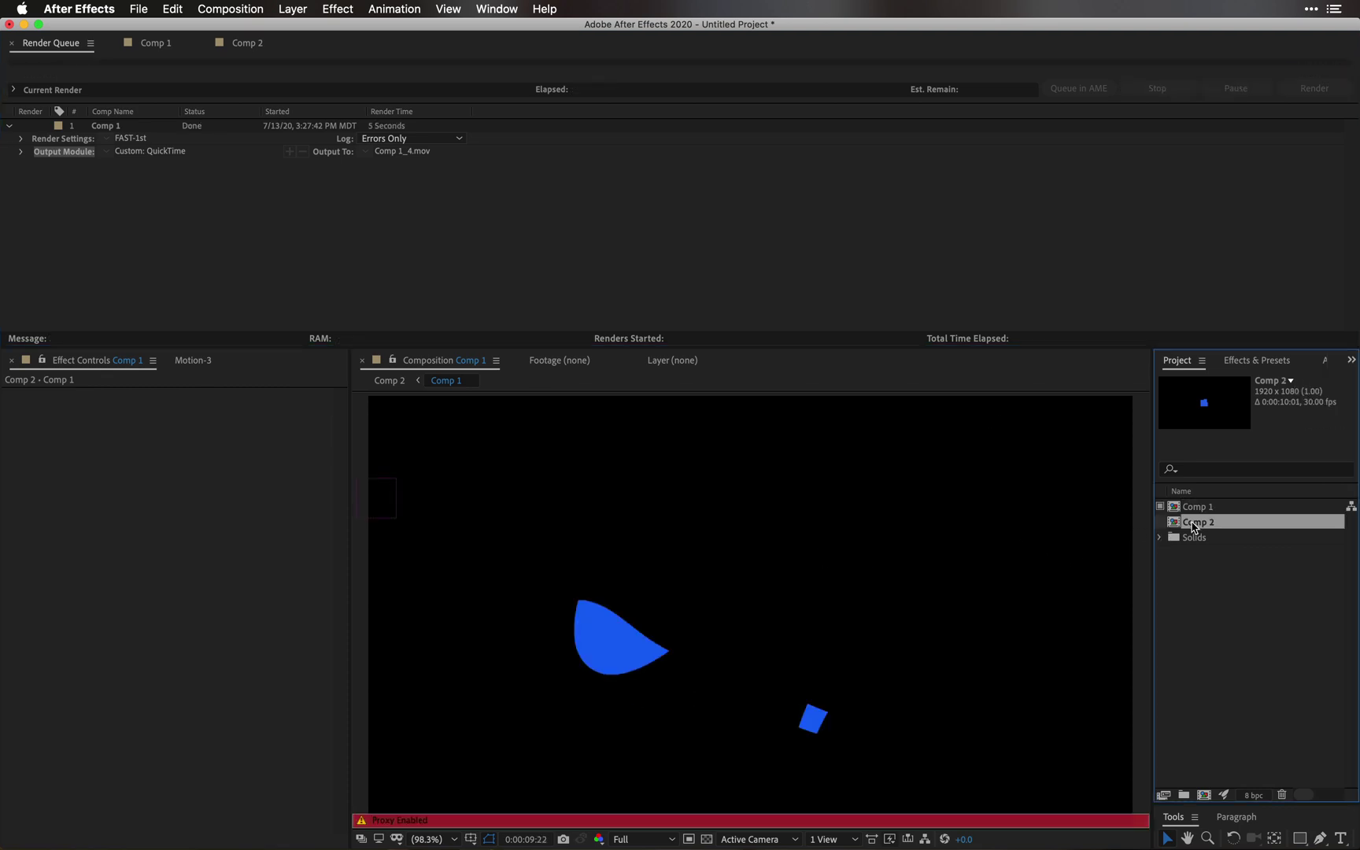
left_click(754, 319)
key("space")
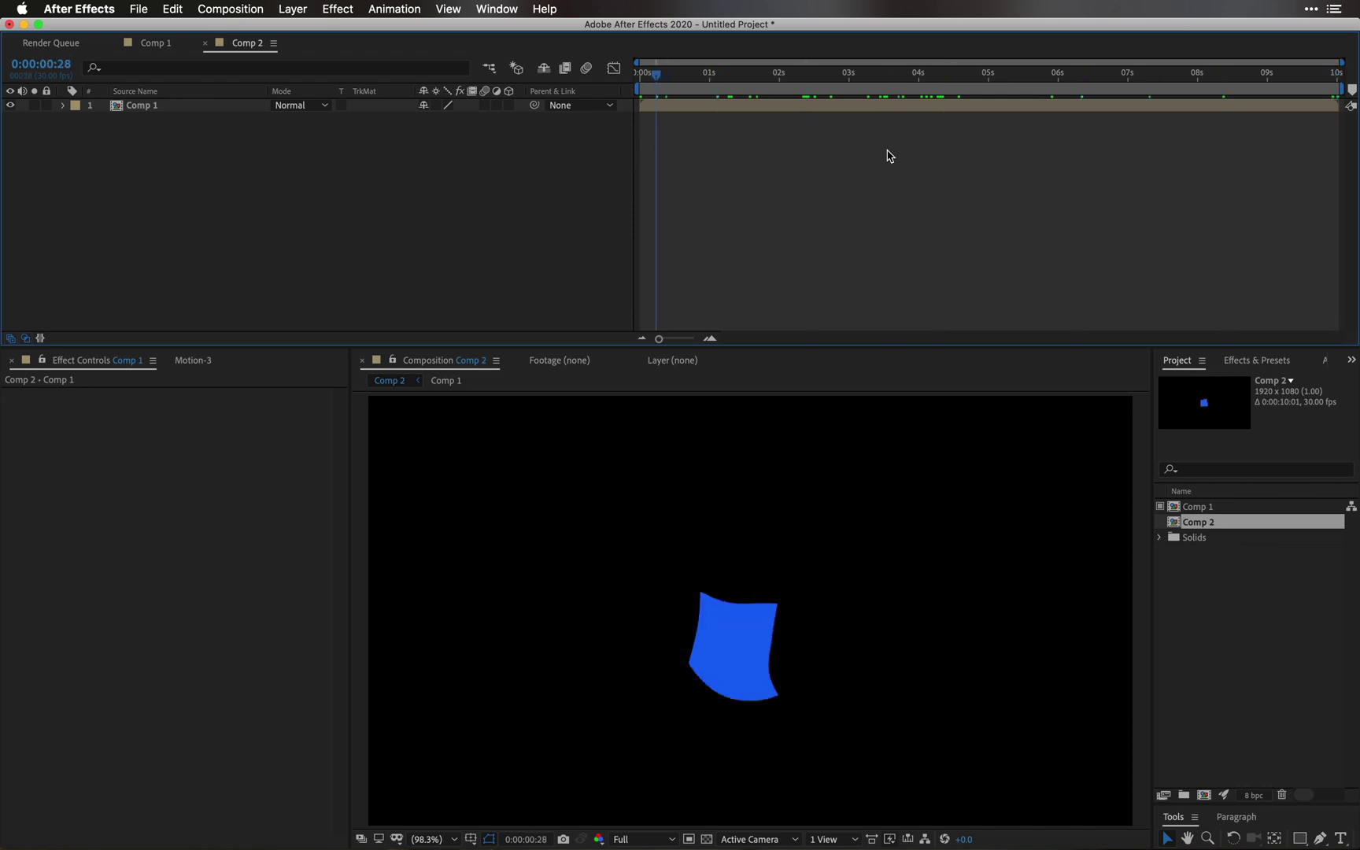
left_click_drag(915, 189, 712, 178)
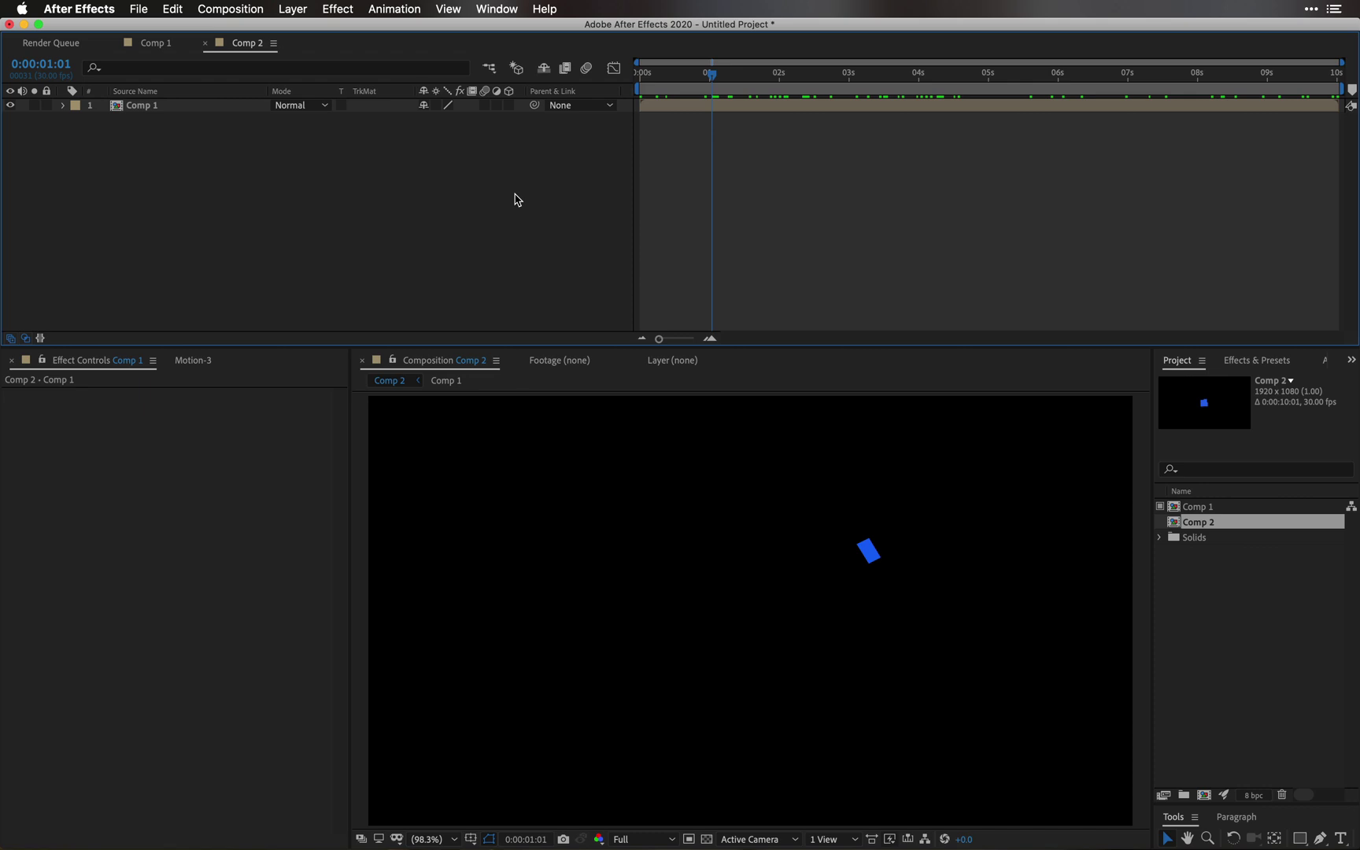
Step: Scale the Comp 1 layer in Comp 2 down to 18%
left_click(189, 108)
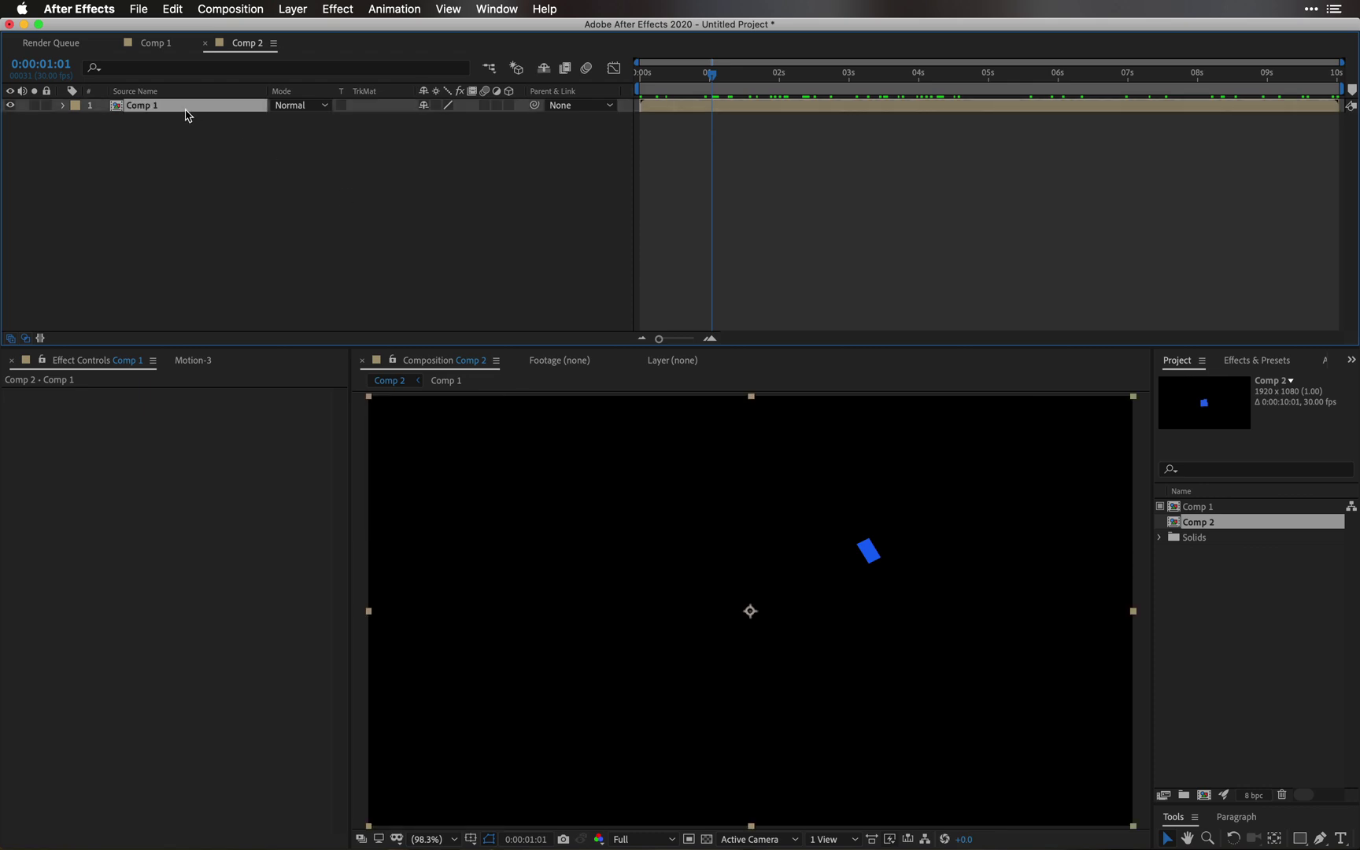
key("s")
left_click(469, 131)
left_click(421, 124)
left_click(470, 119)
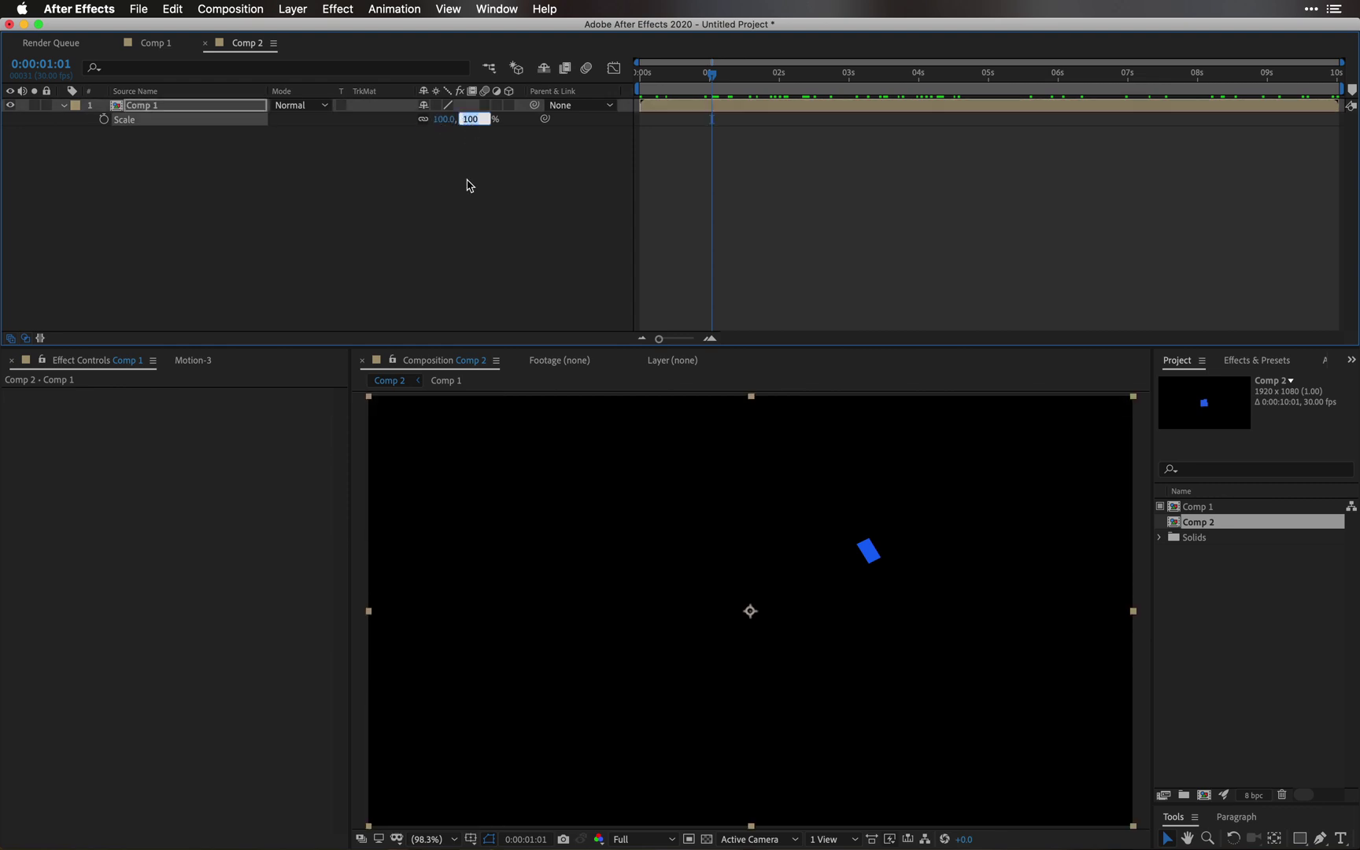
left_click(468, 185)
left_click_drag(470, 120, 417, 134)
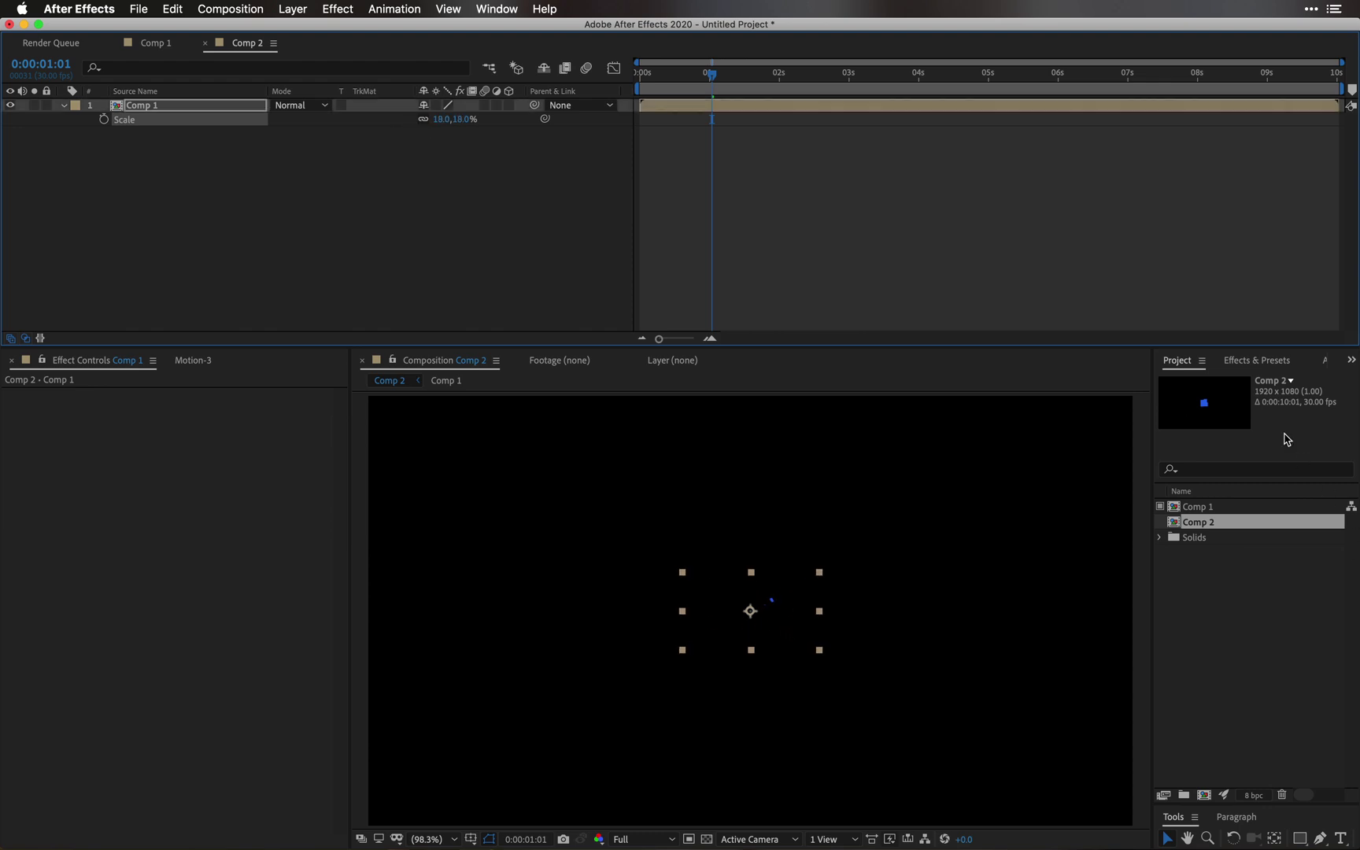
Step: Search the effects for "repe" and apply CC RepeTile to the Comp 1 layer
left_click(1260, 362)
left_click(1236, 383)
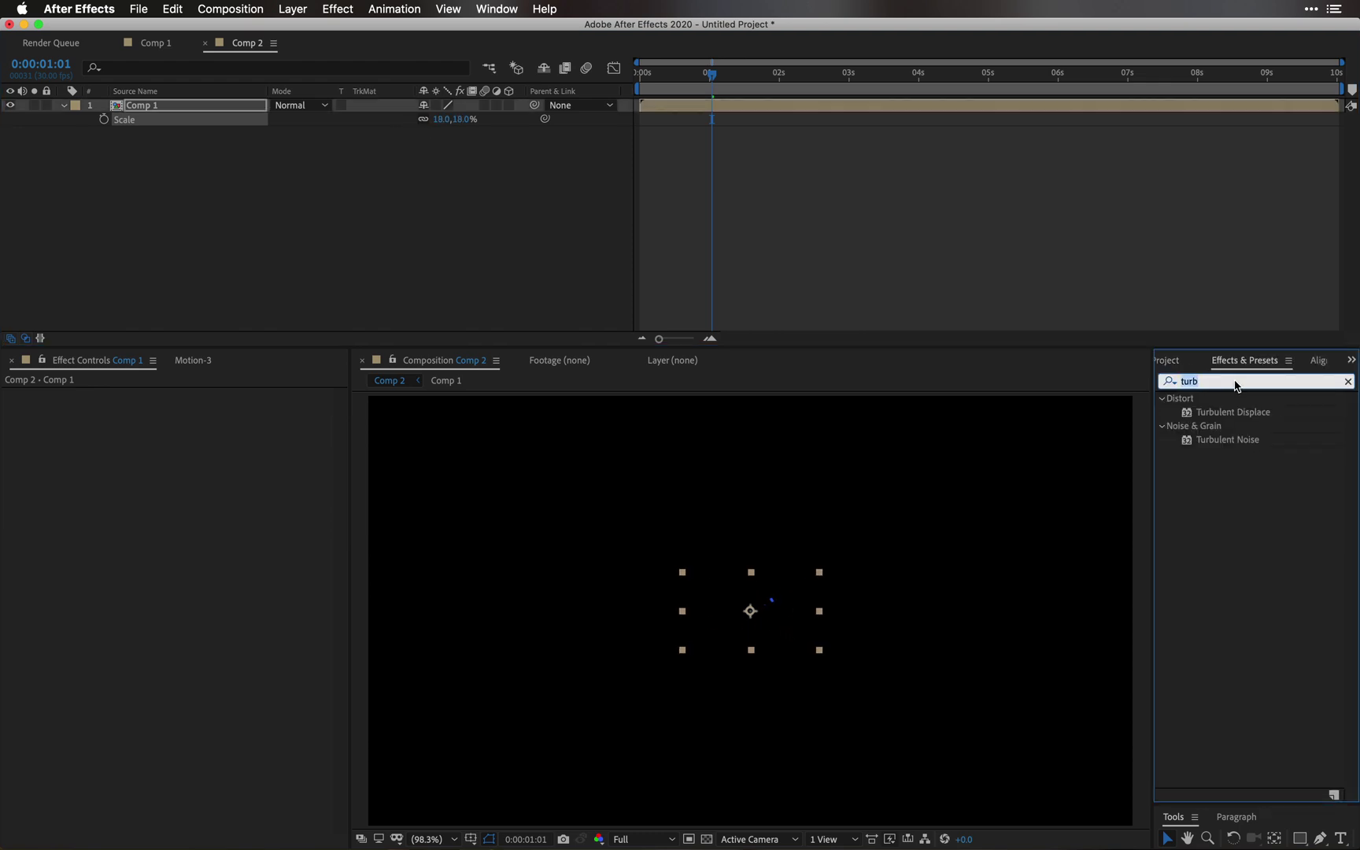
type("repe")
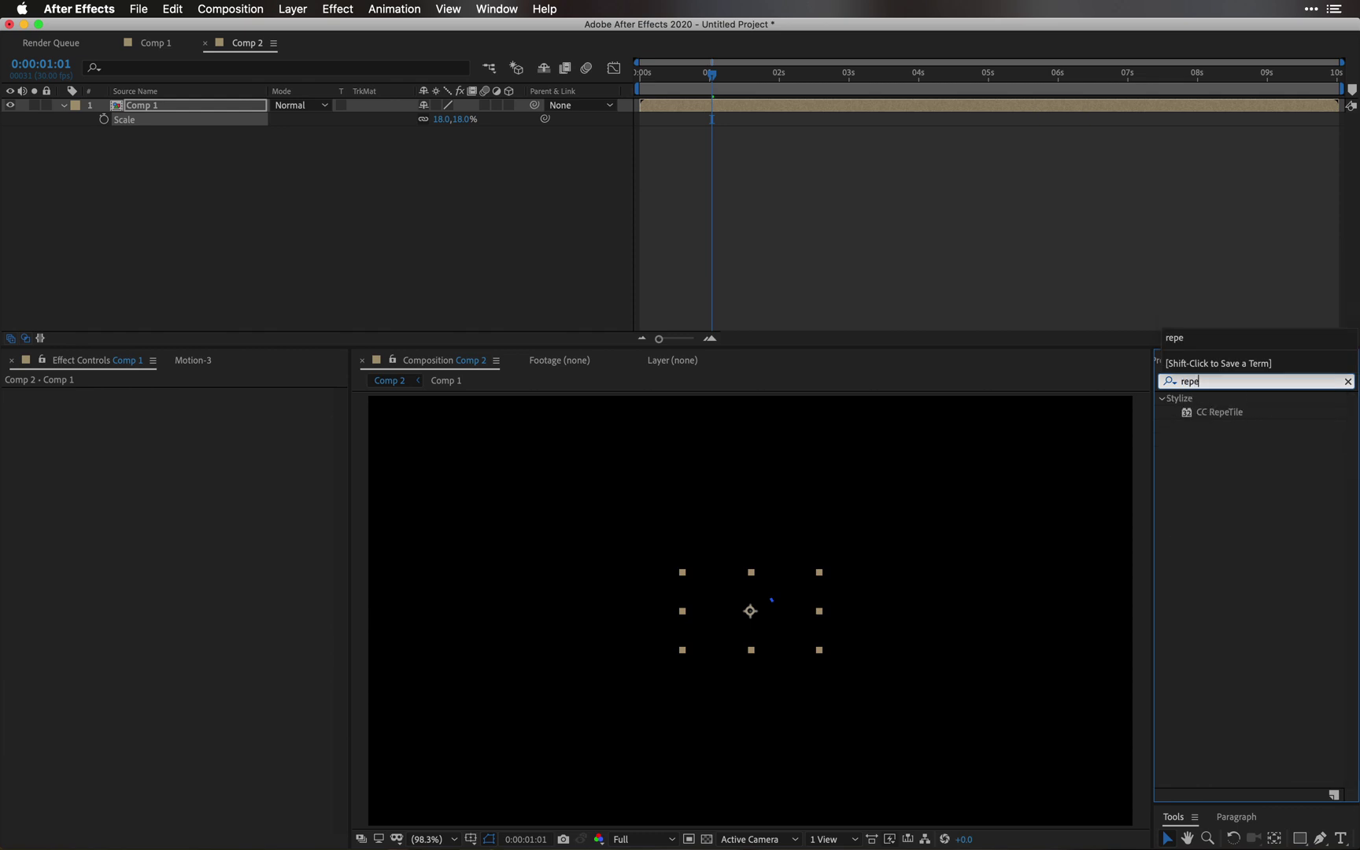
double_click(1218, 413)
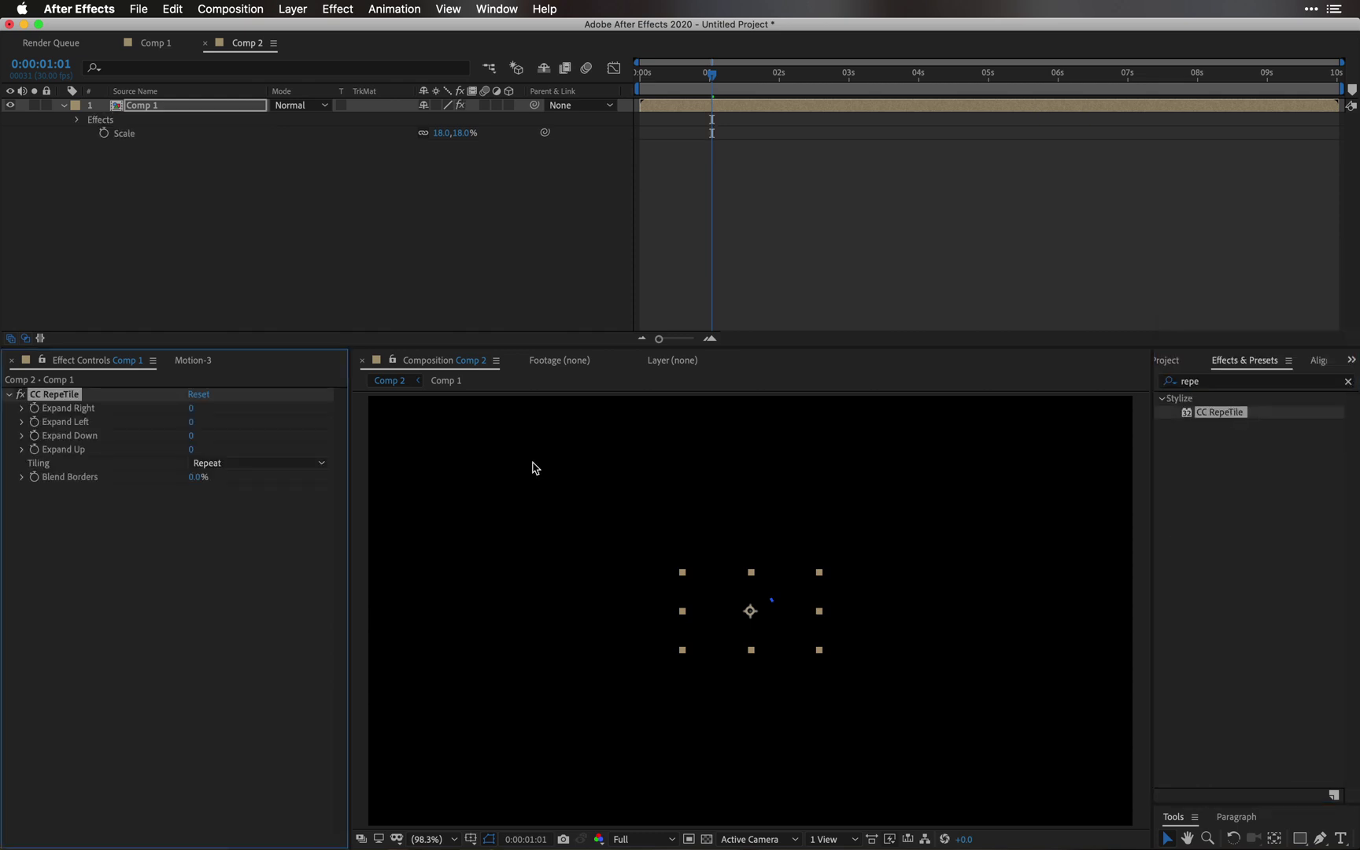
Step: Set CC RepeTile's Expand Right, Left, Down and Up to 2000 each and preview the tiled animation
left_click(192, 409)
type("20")
key("Tab")
type("2000")
key("Tab")
key("Tab")
key("shift+Tab")
key("Return")
left_click(202, 438)
type("200")
key("Return")
left_click(292, 195)
key("space")
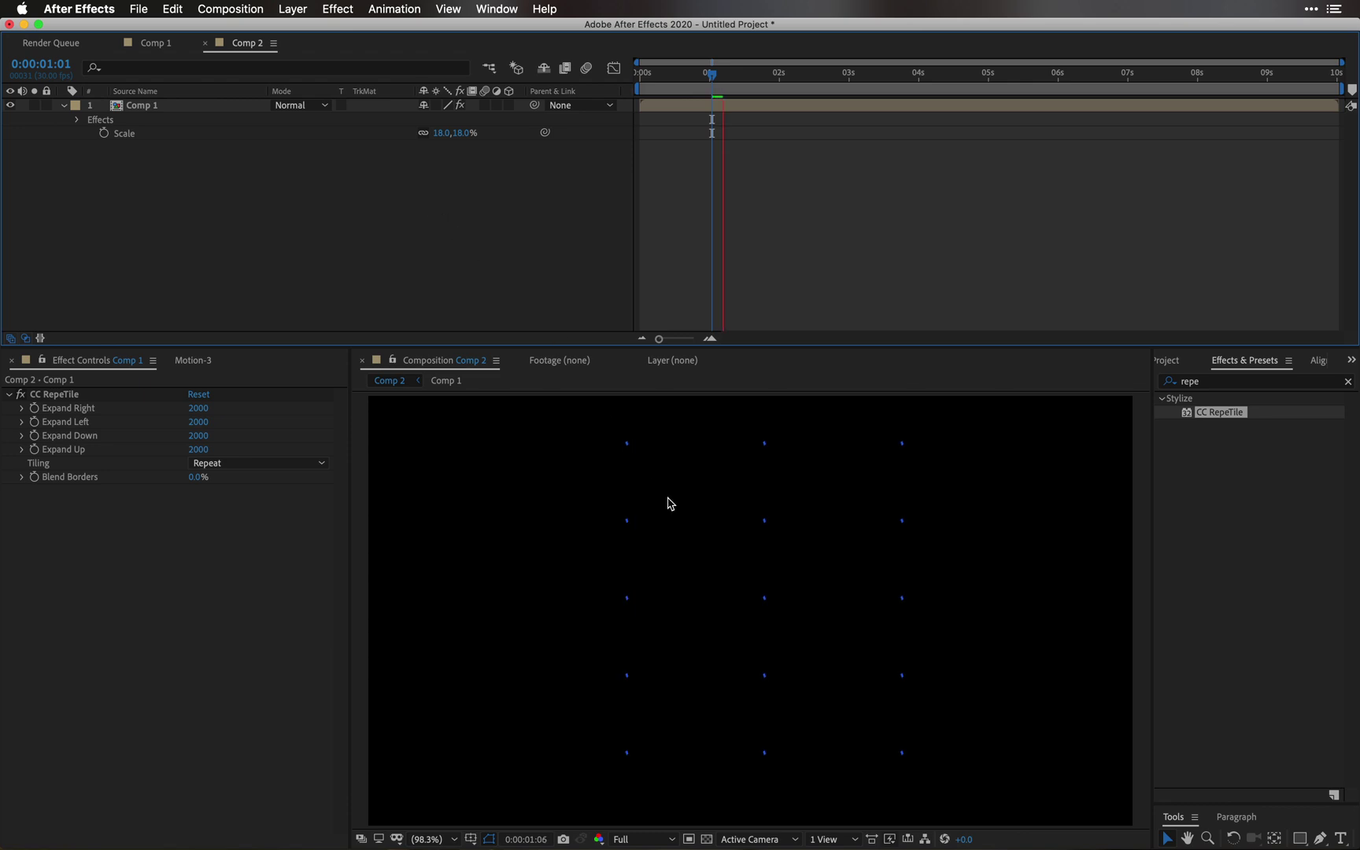
Step: Set the Comp 1 layer's scale to 44% around 4 seconds, preview the tiling and park the playhead at 0:00:04:11
left_click_drag(795, 74, 925, 85)
key("s")
key("s")
left_click_drag(456, 123, 551, 125)
key("space")
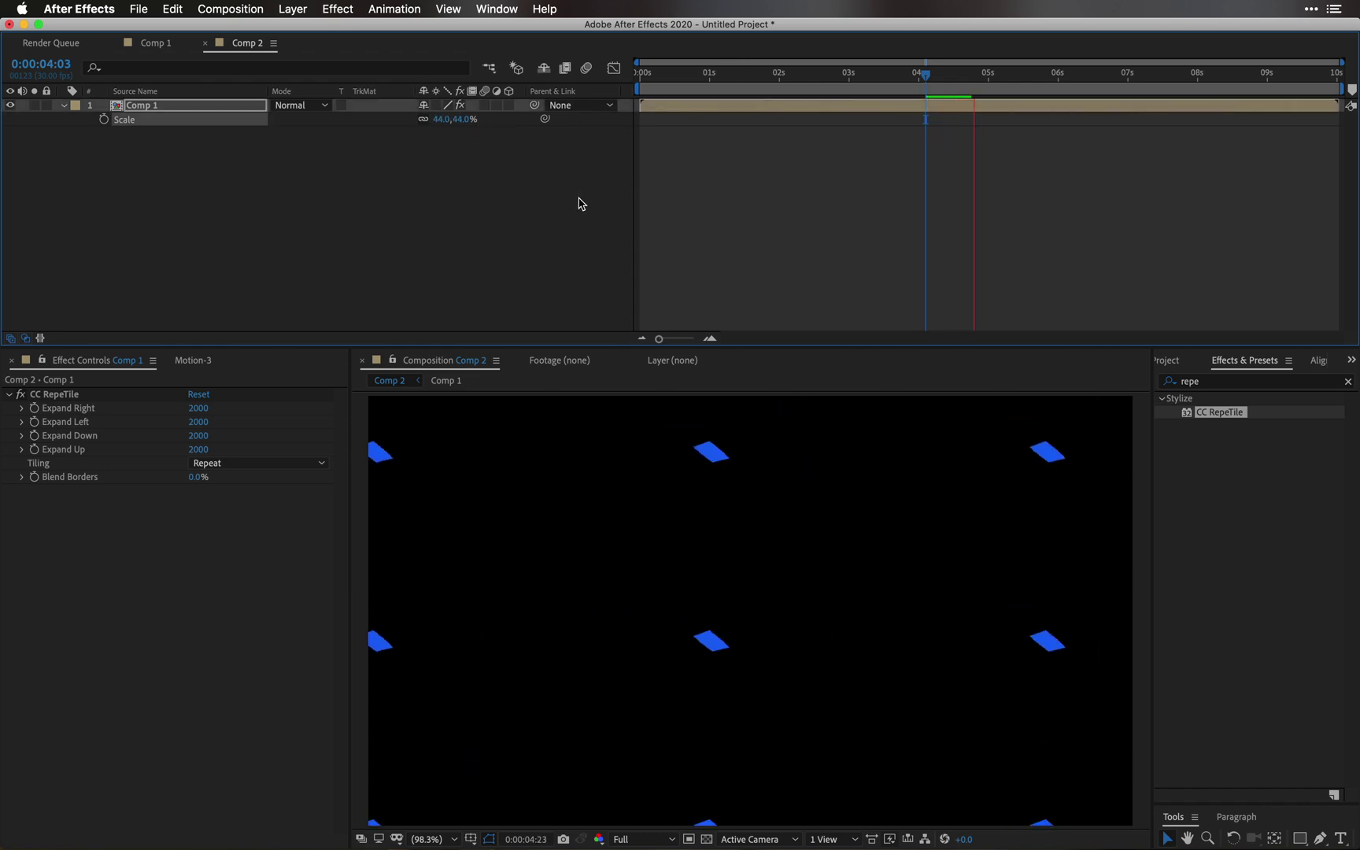
key("space")
left_click(946, 76)
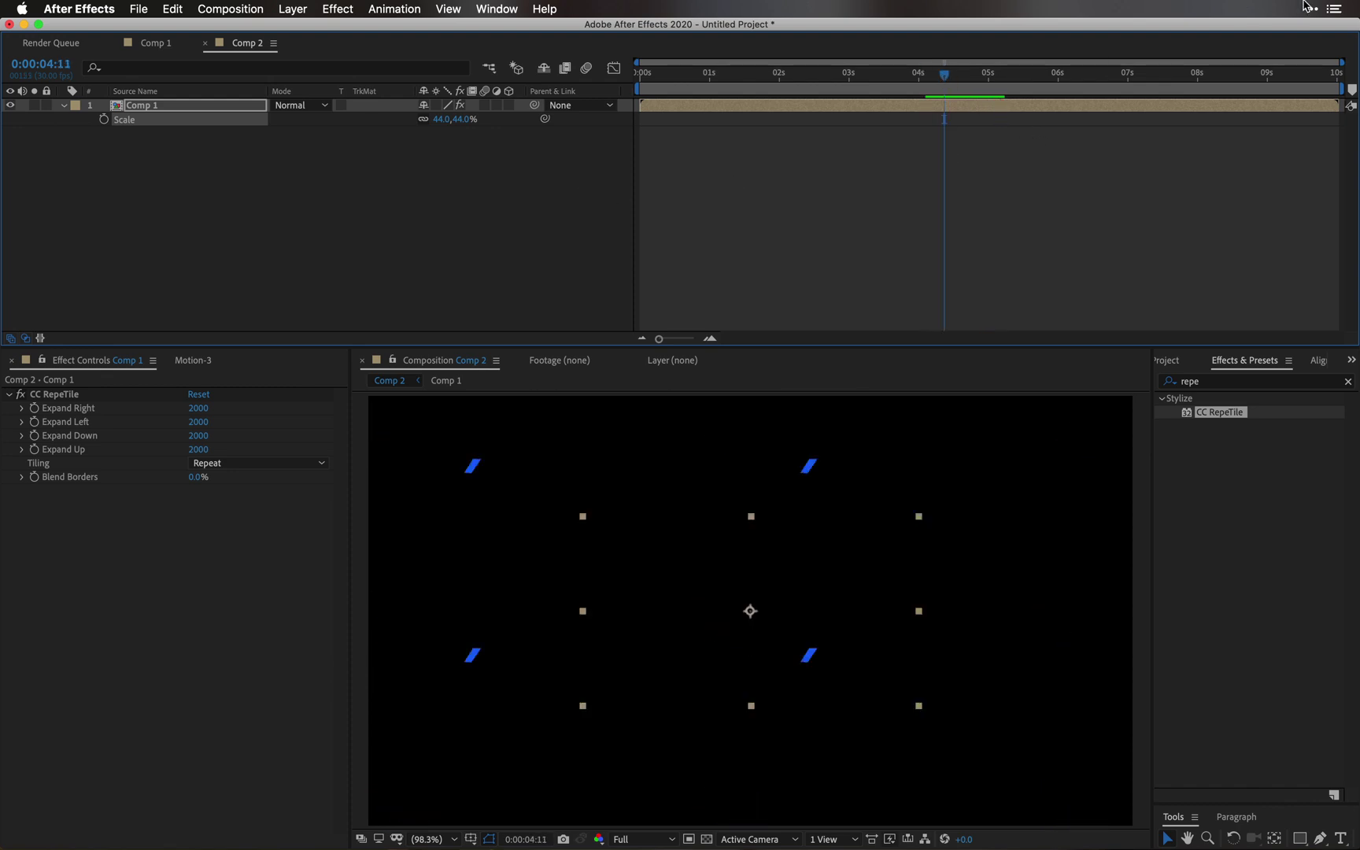
Step: Check the available memory in CleanMyMac's status display and scrub Comp 2 back to 0:00:03:21
left_click(1031, 9)
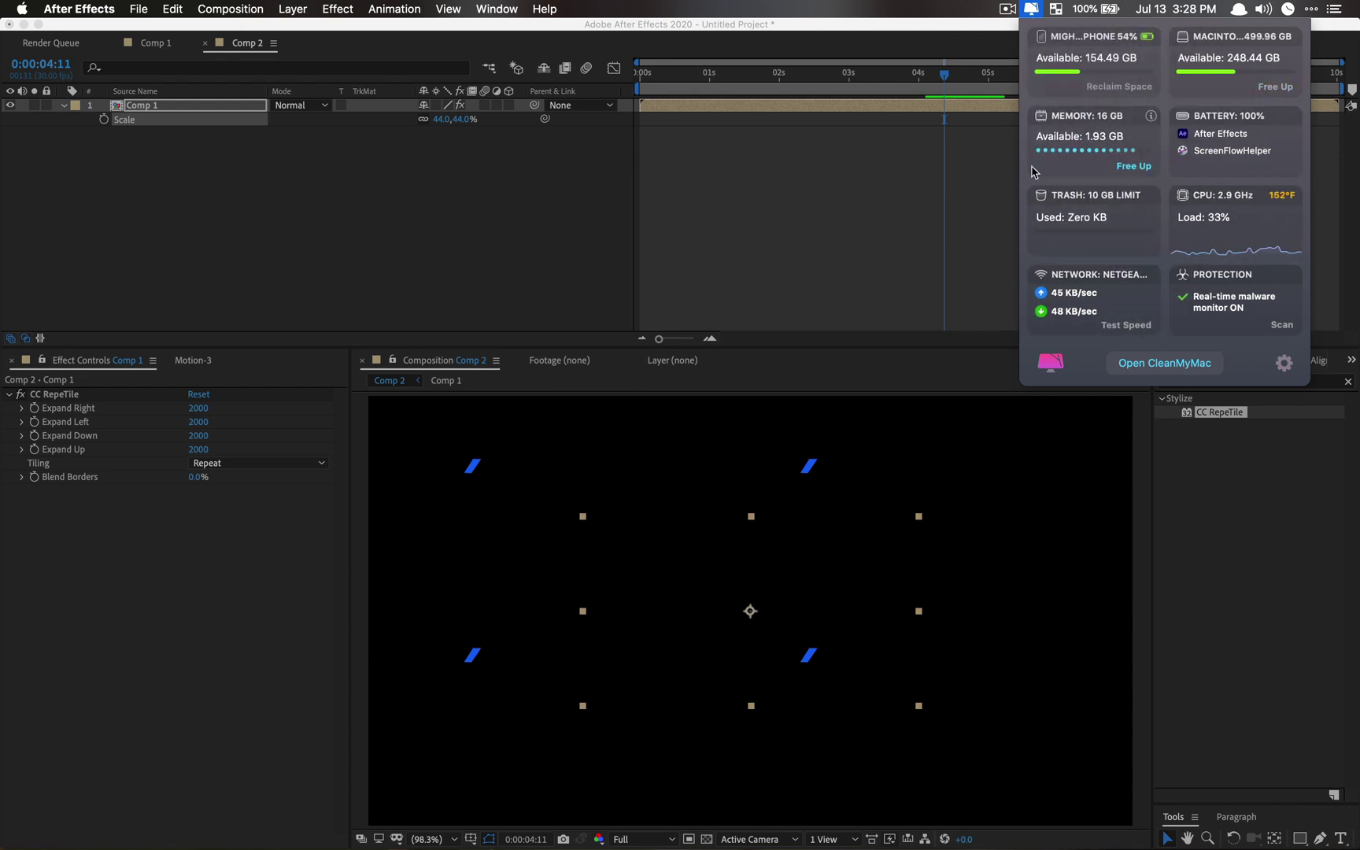
left_click(953, 184)
left_click(954, 76)
left_click_drag(967, 82, 898, 100)
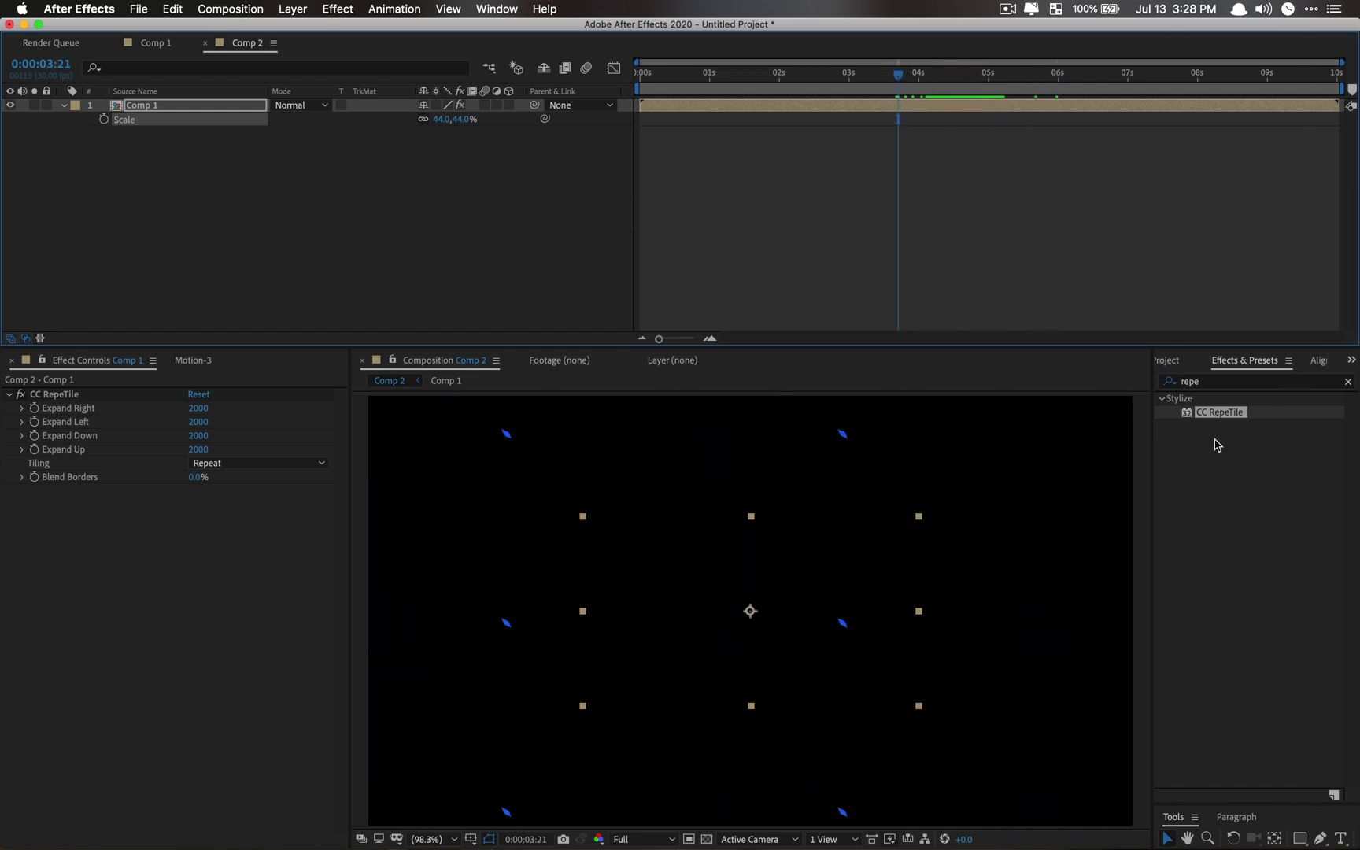
Step: Create a new composition from Comp 2 and queue a movie proxy for Comp 2
left_click(1174, 367)
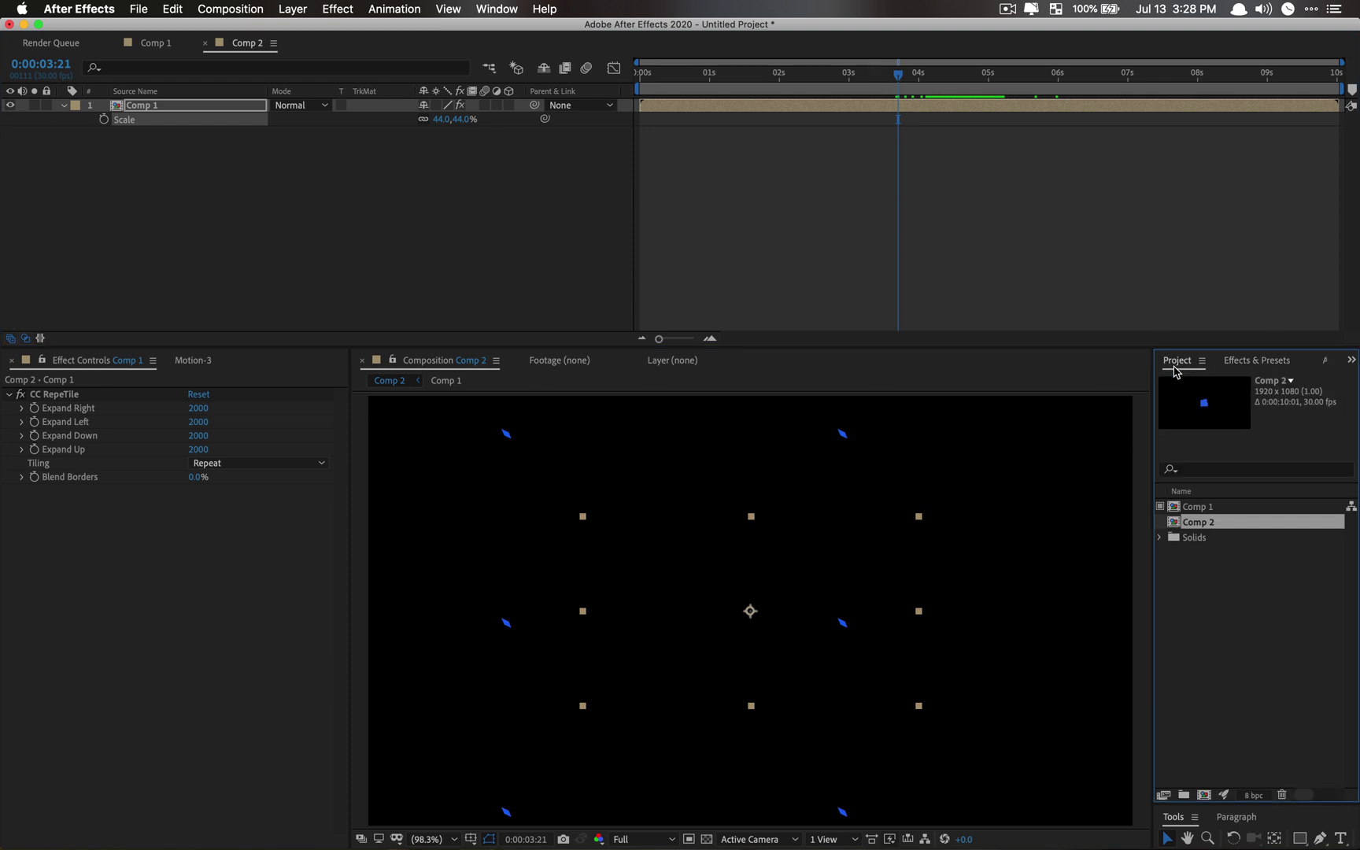
left_click_drag(1221, 523, 1203, 797)
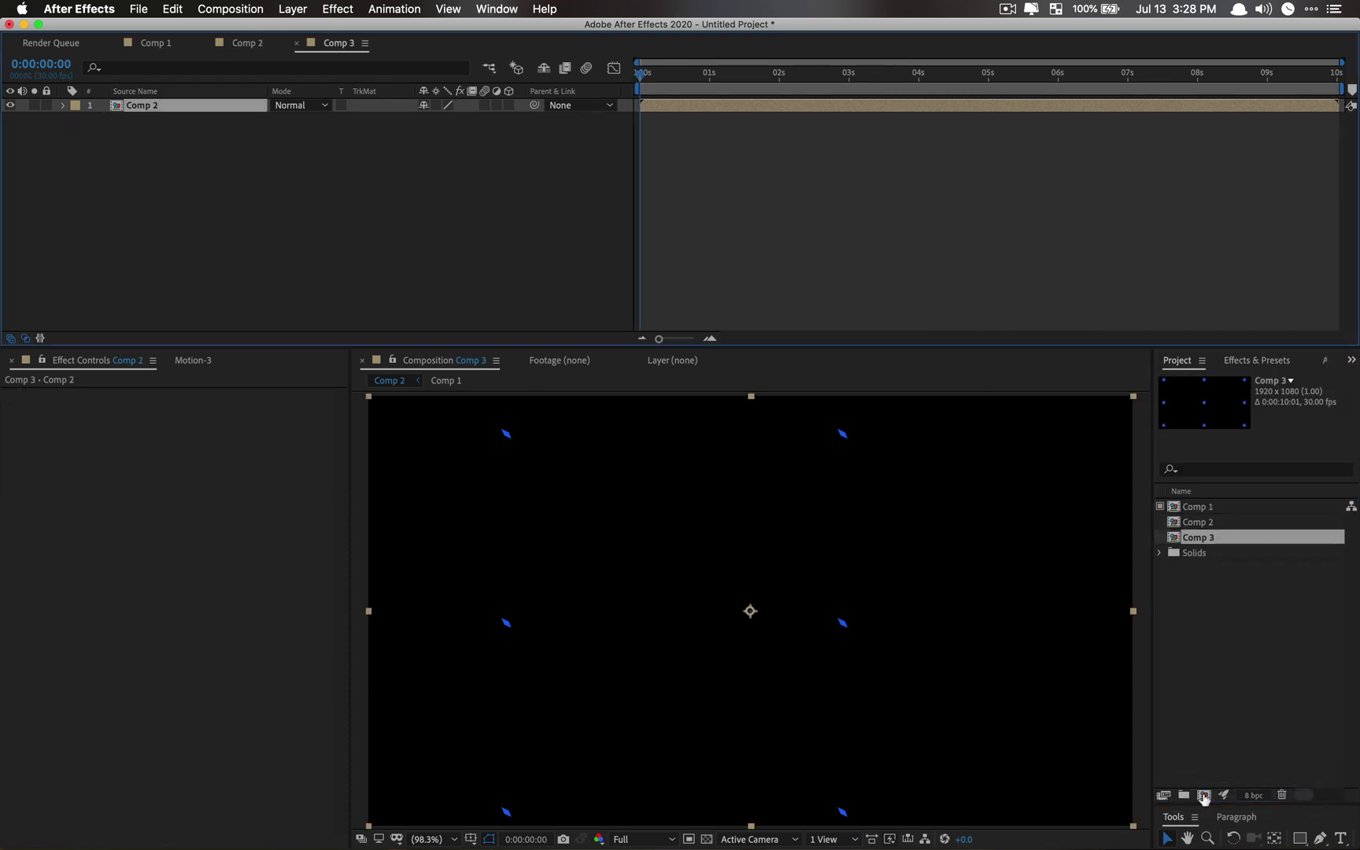
right_click(1199, 523)
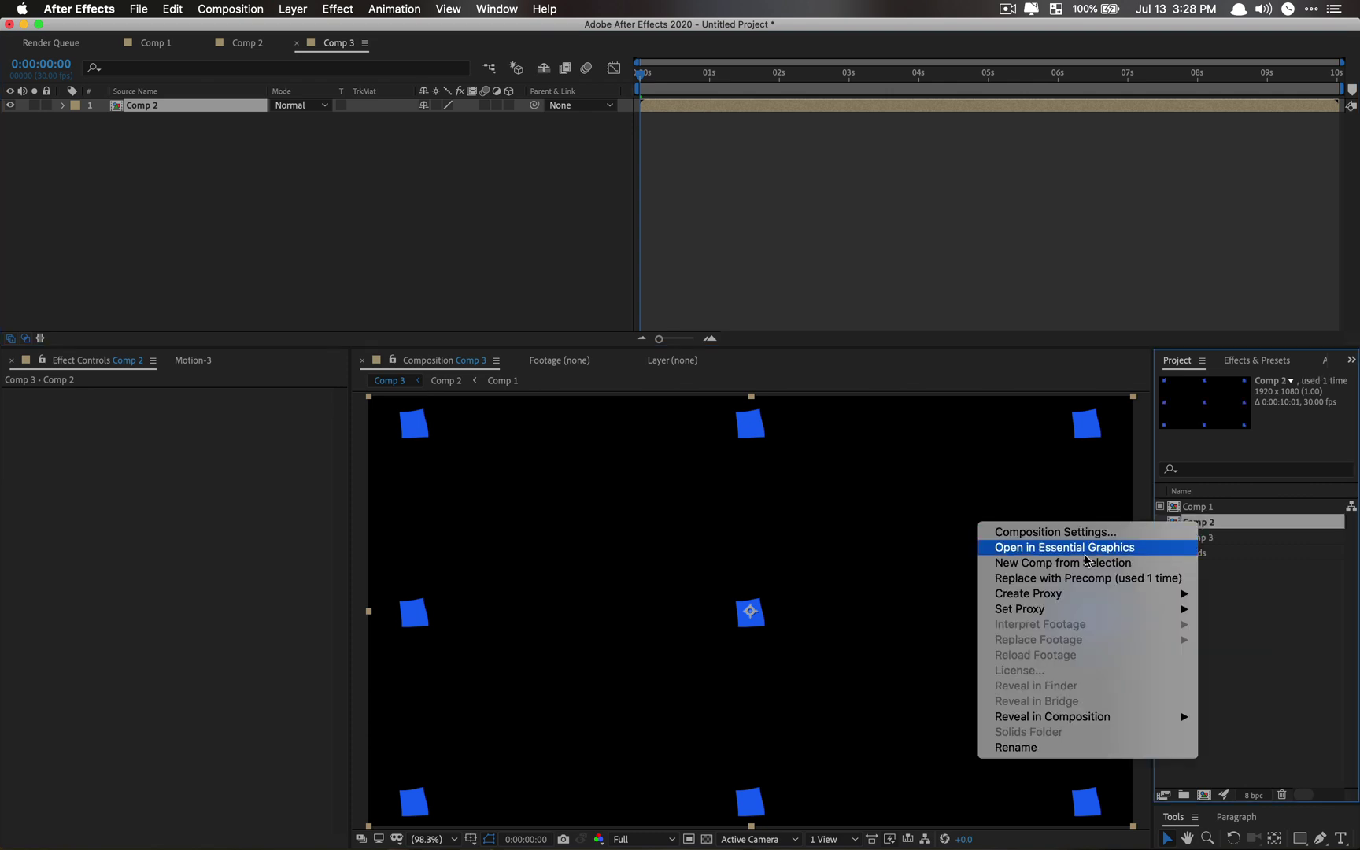
mouse_move(1164, 593)
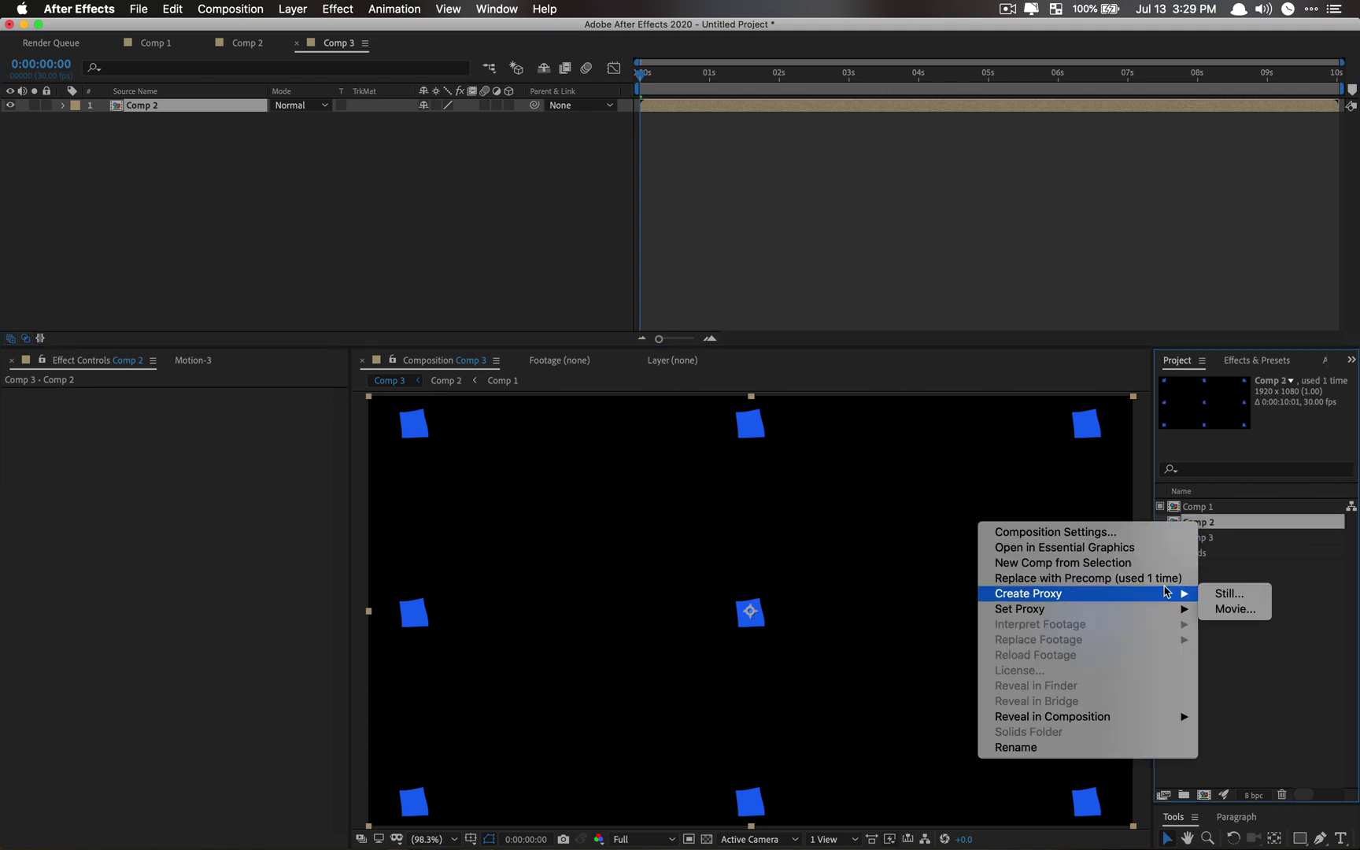
left_click(1232, 609)
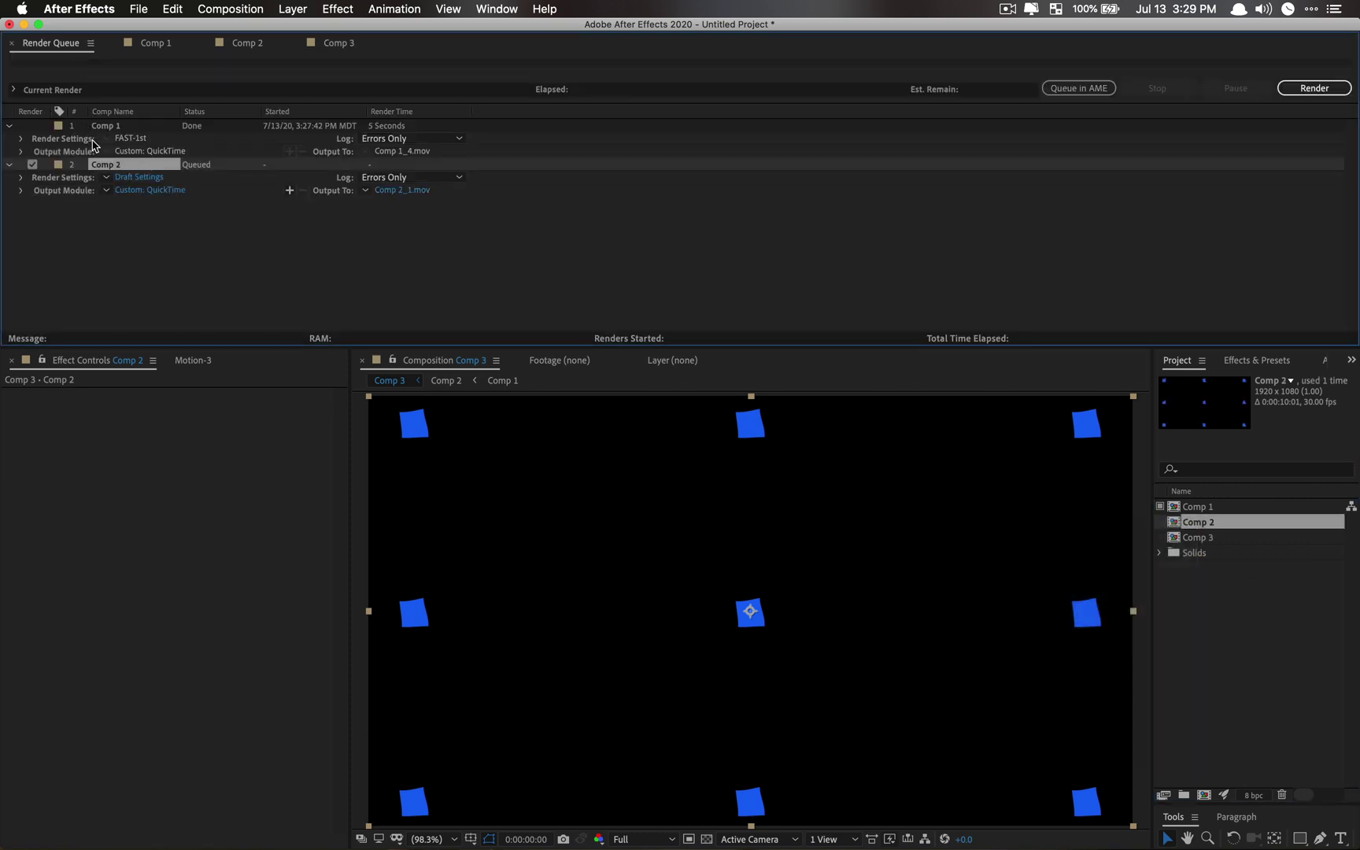
Step: Render the Comp 2 proxy with the FAST render settings, re-enable view refresh and return to Comp 3
left_click(111, 177)
left_click(138, 272)
left_click(1327, 87)
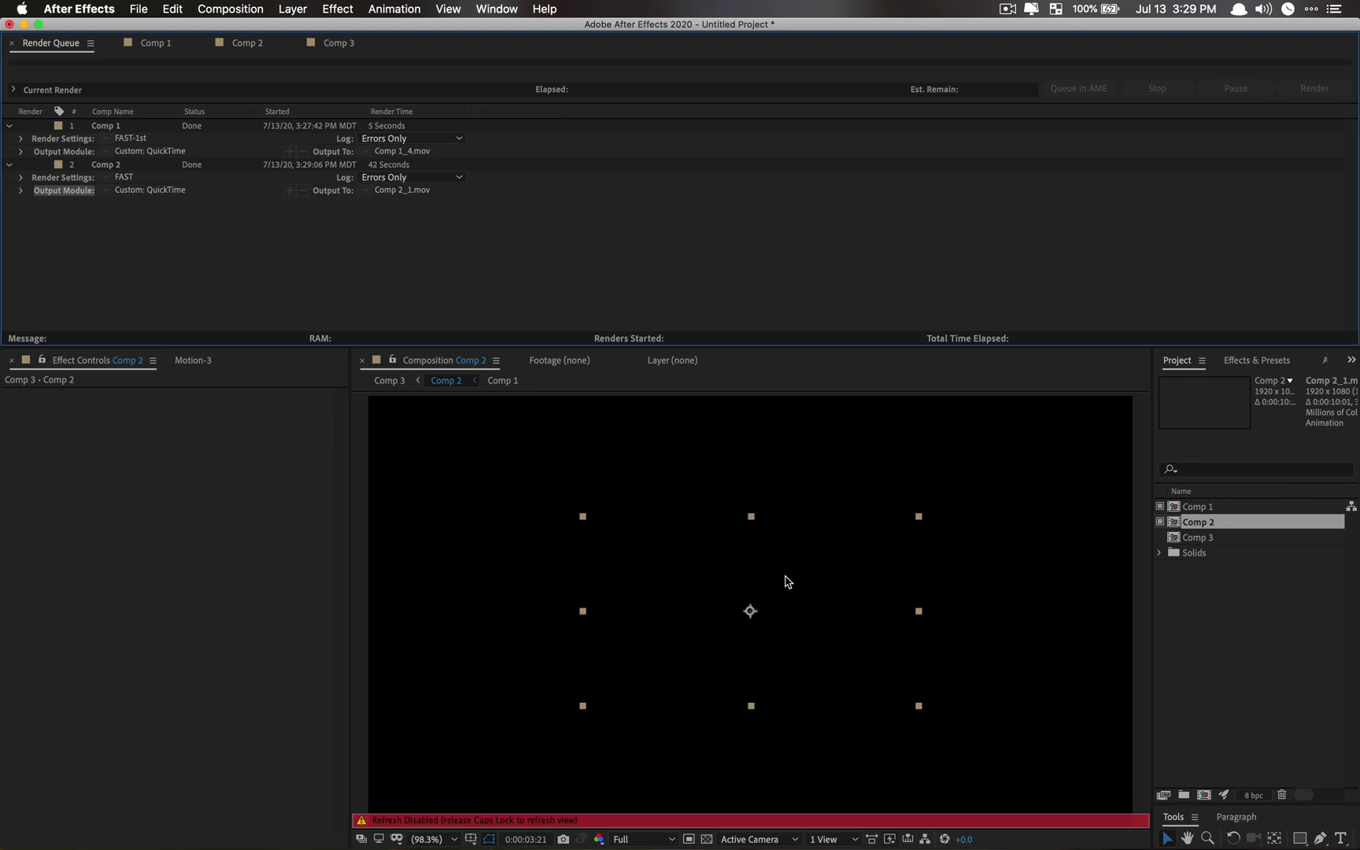
key("Caps_Lock")
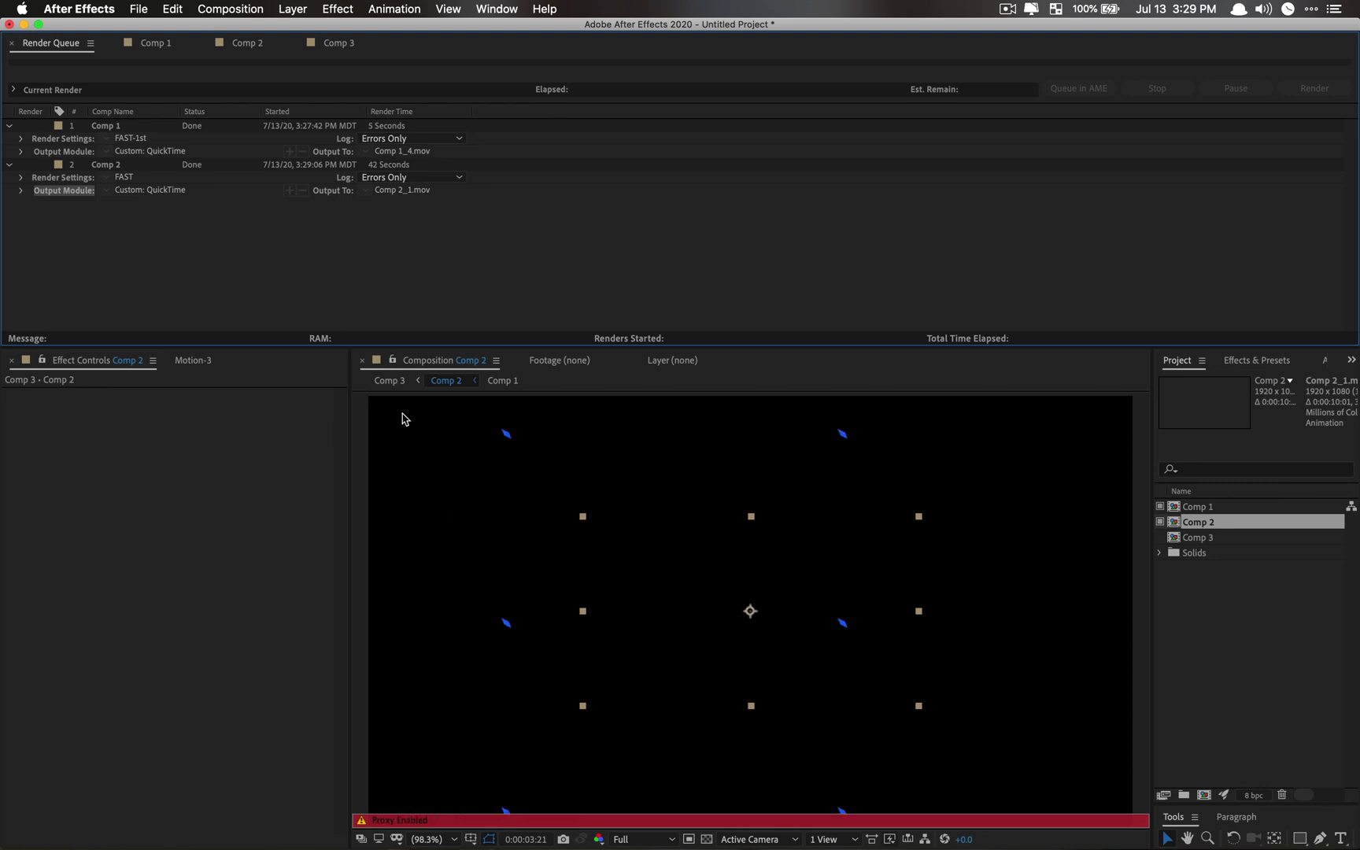
left_click(389, 381)
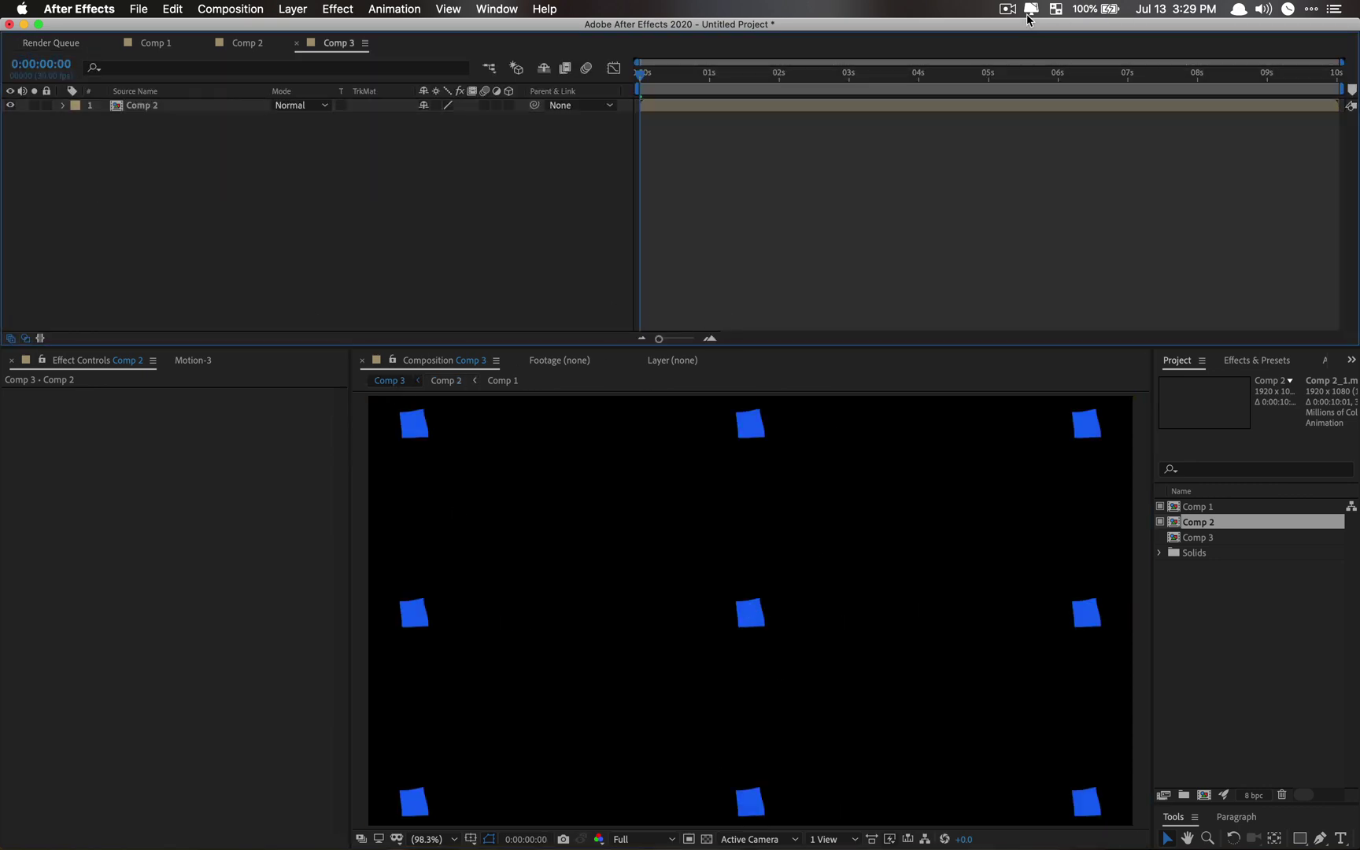
Step: Free up system memory with CleanMyMac and check the available amount again
left_click(1030, 9)
left_click(1269, 87)
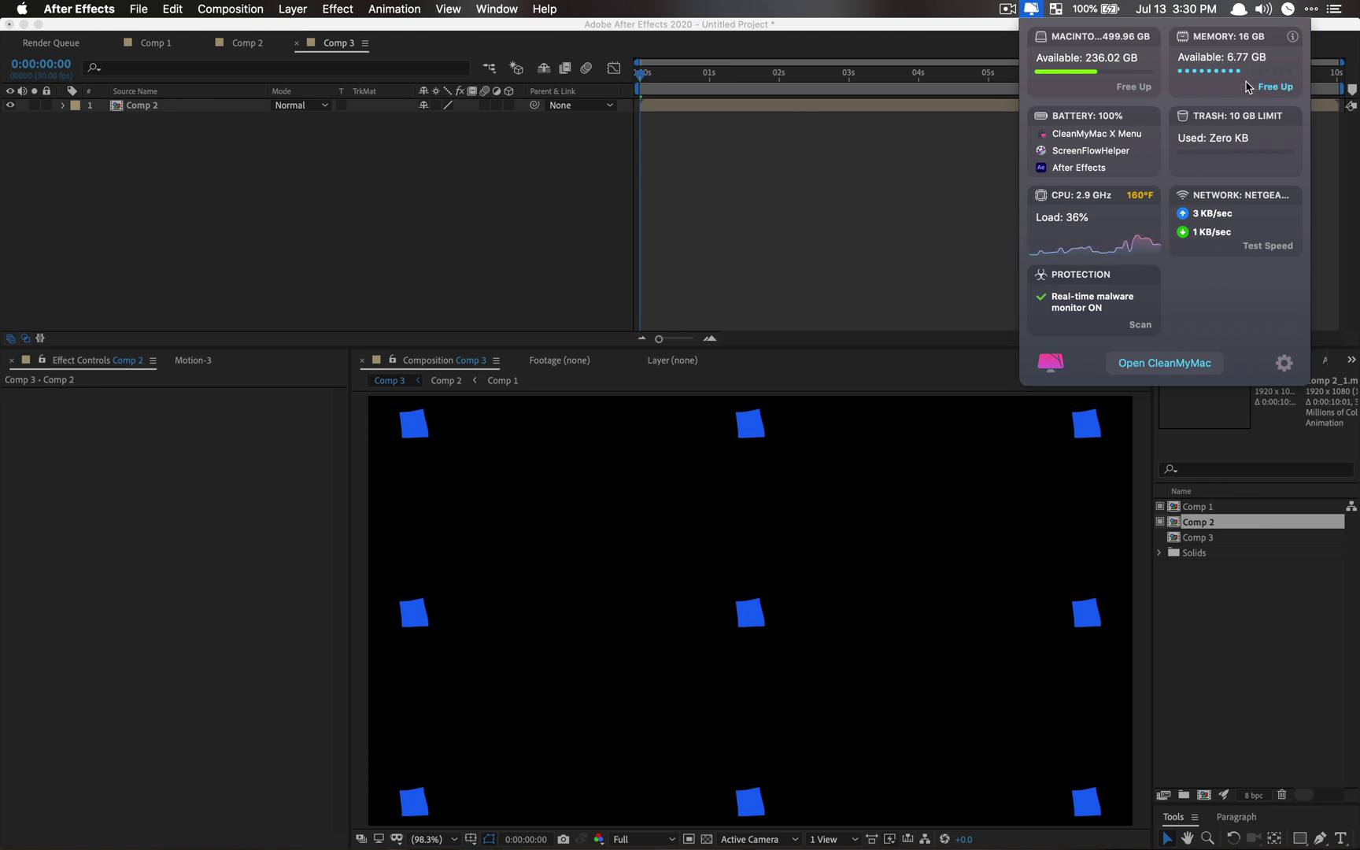
left_click(587, 181)
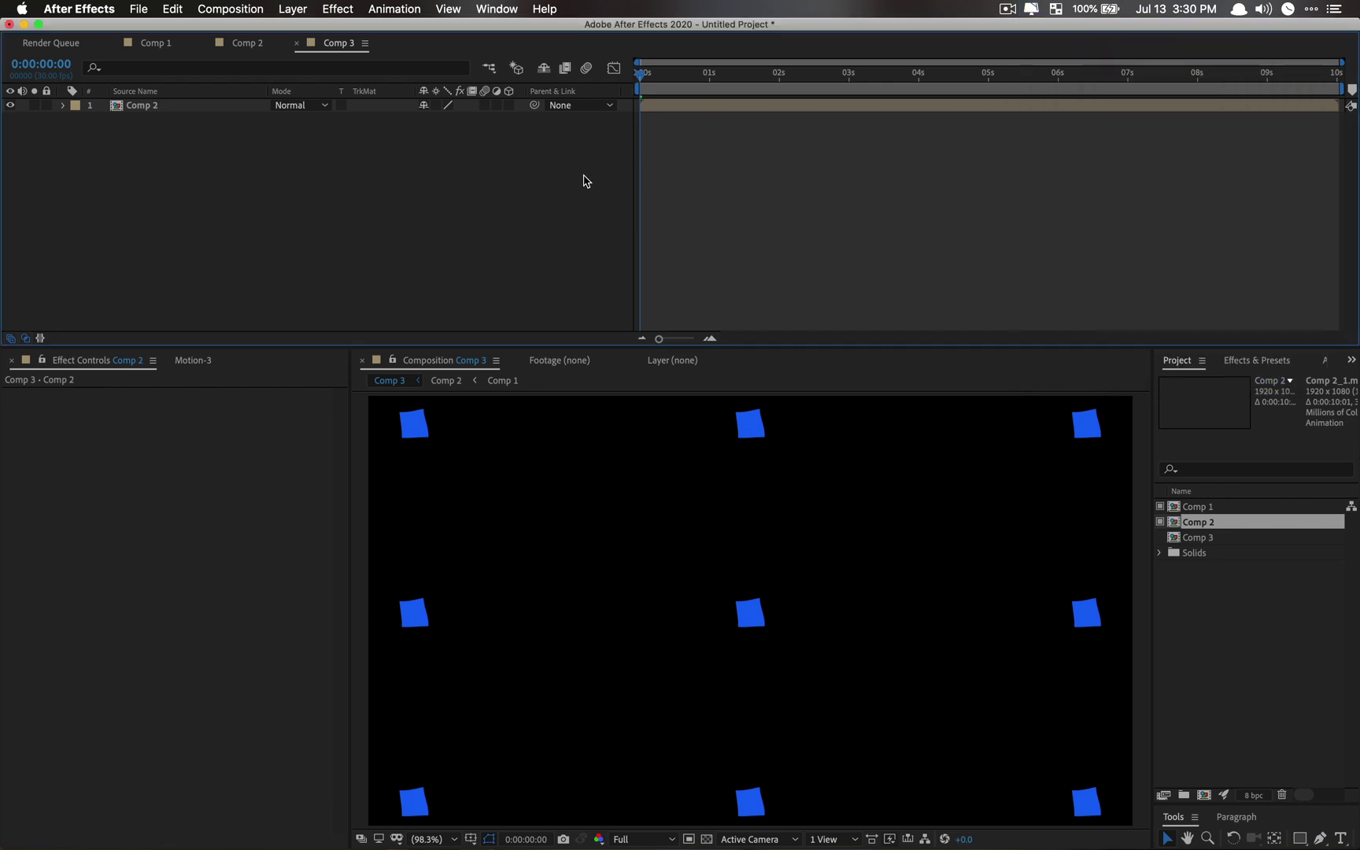
left_click(1031, 10)
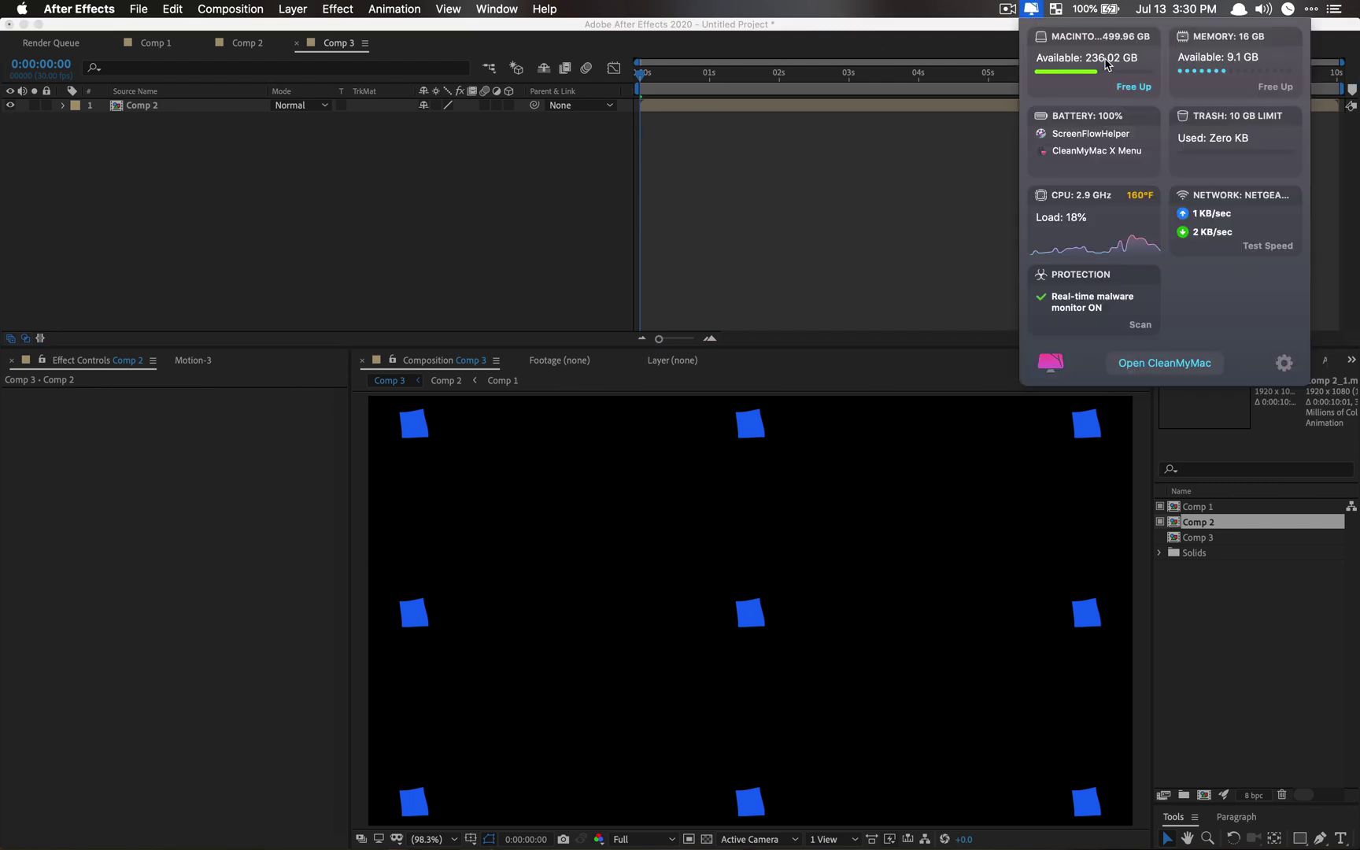
left_click(564, 252)
Step: Preview Comp 3, then duplicate its Comp 2 layer at 0:00:04:22 and scale the copy to 106.6%
key("space")
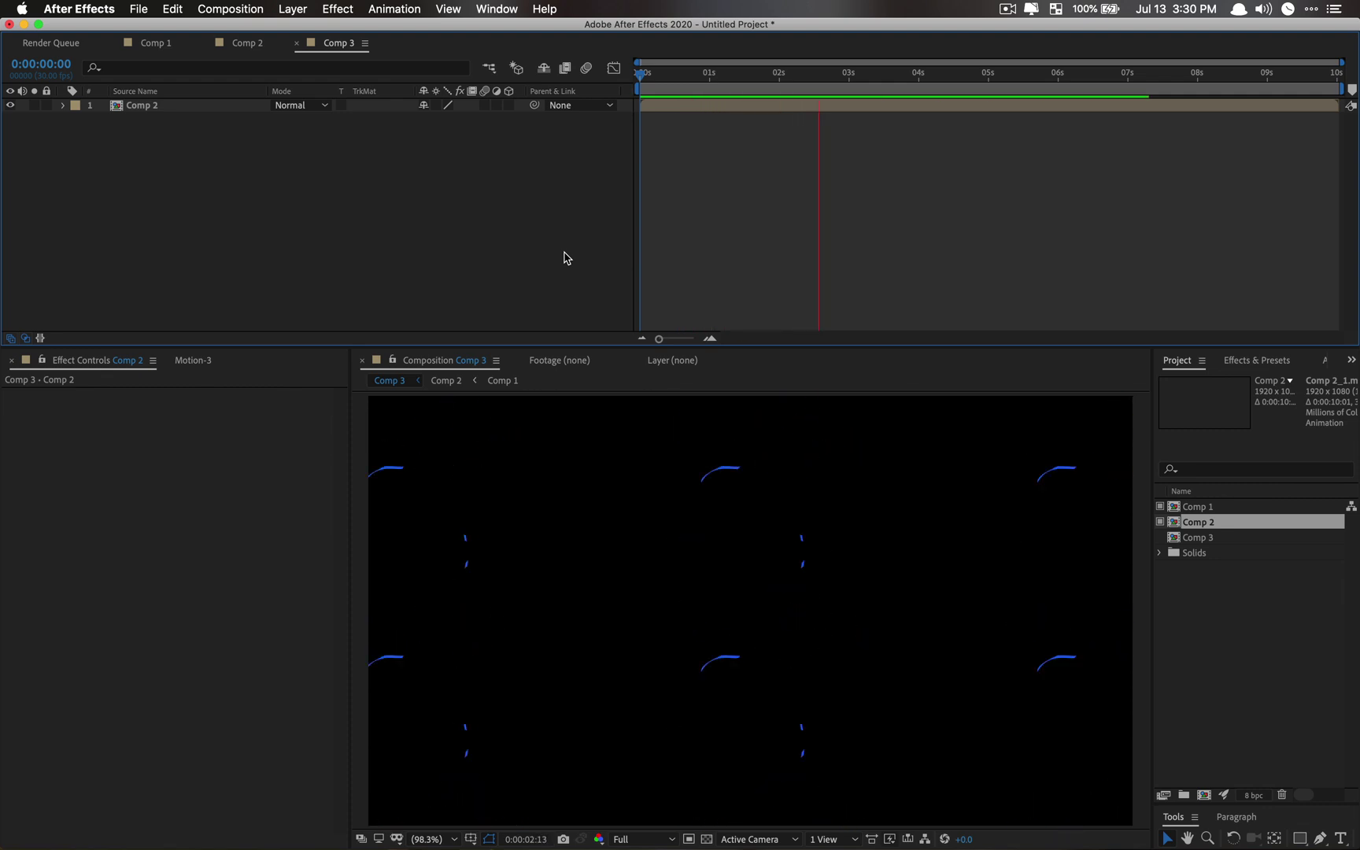
key("space")
left_click(150, 110)
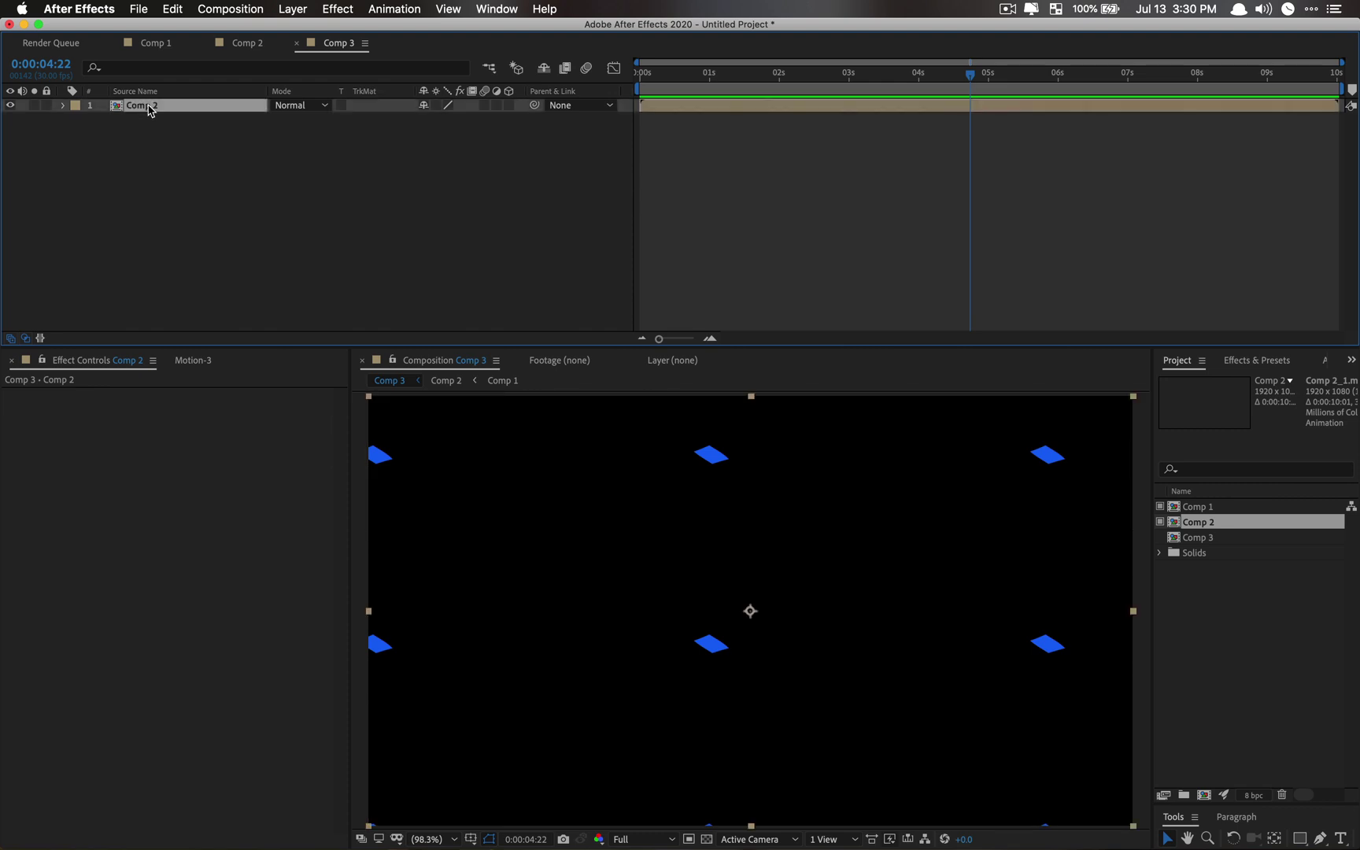
key("super+d")
key("s")
left_click_drag(438, 120, 510, 129)
Step: Cycle the upper Comp 2 layer's blending mode to Vivid Light and preview the overlapping tiles
key("shift+equal")
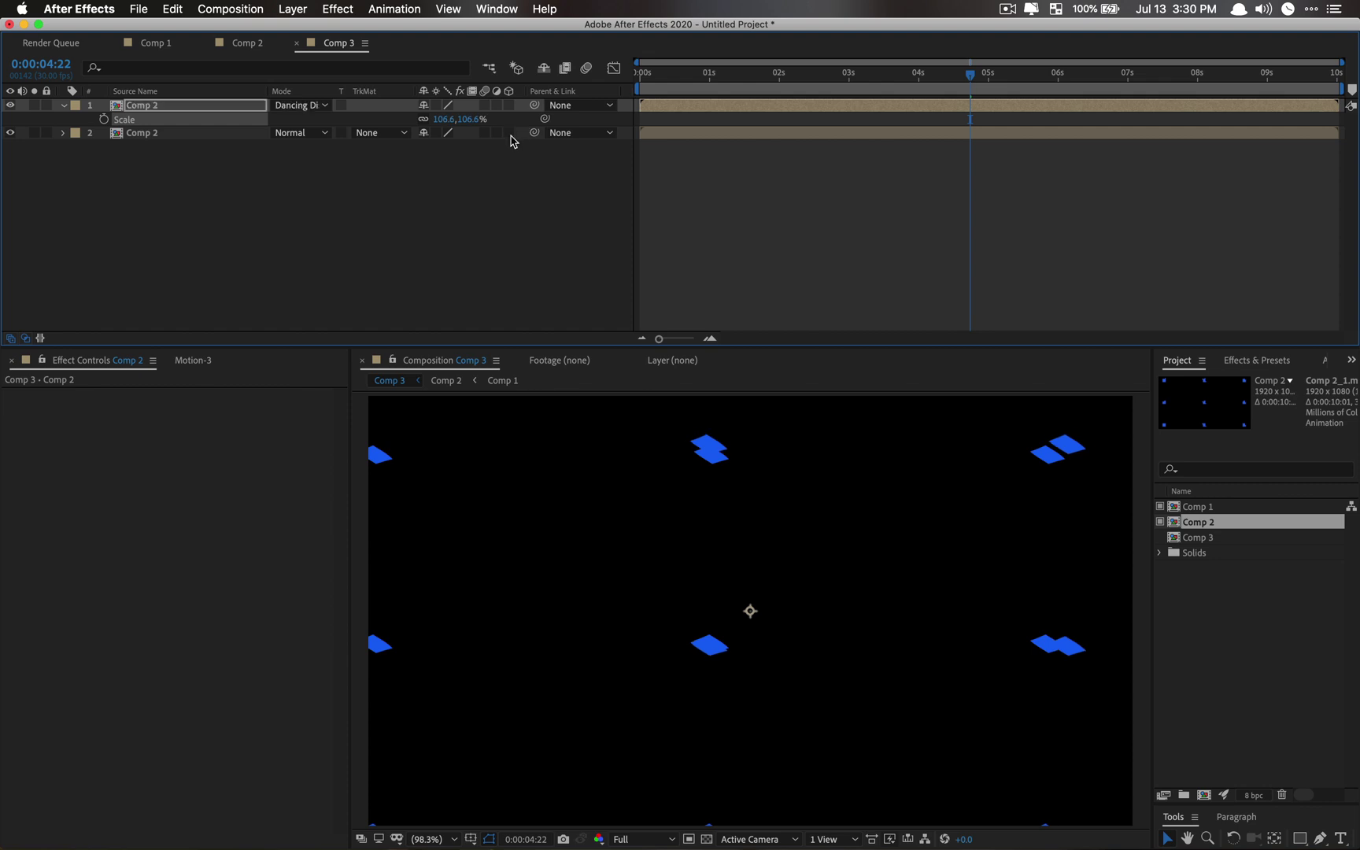
key("shift+equal")
key("shift+equal")
key("shift+equal")
key("shift+equal")
key("shift+equal")
key("shift+equal")
key("shift+equal")
key("shift+equal")
key("shift+equal")
key("shift+equal")
key("shift+equal")
key("shift+minus")
key("shift+equal")
key("shift+equal")
key("shift+equal")
key("shift+equal")
key("shift+equal")
key("shift+equal")
key("shift+equal")
key("shift+equal")
key("space")
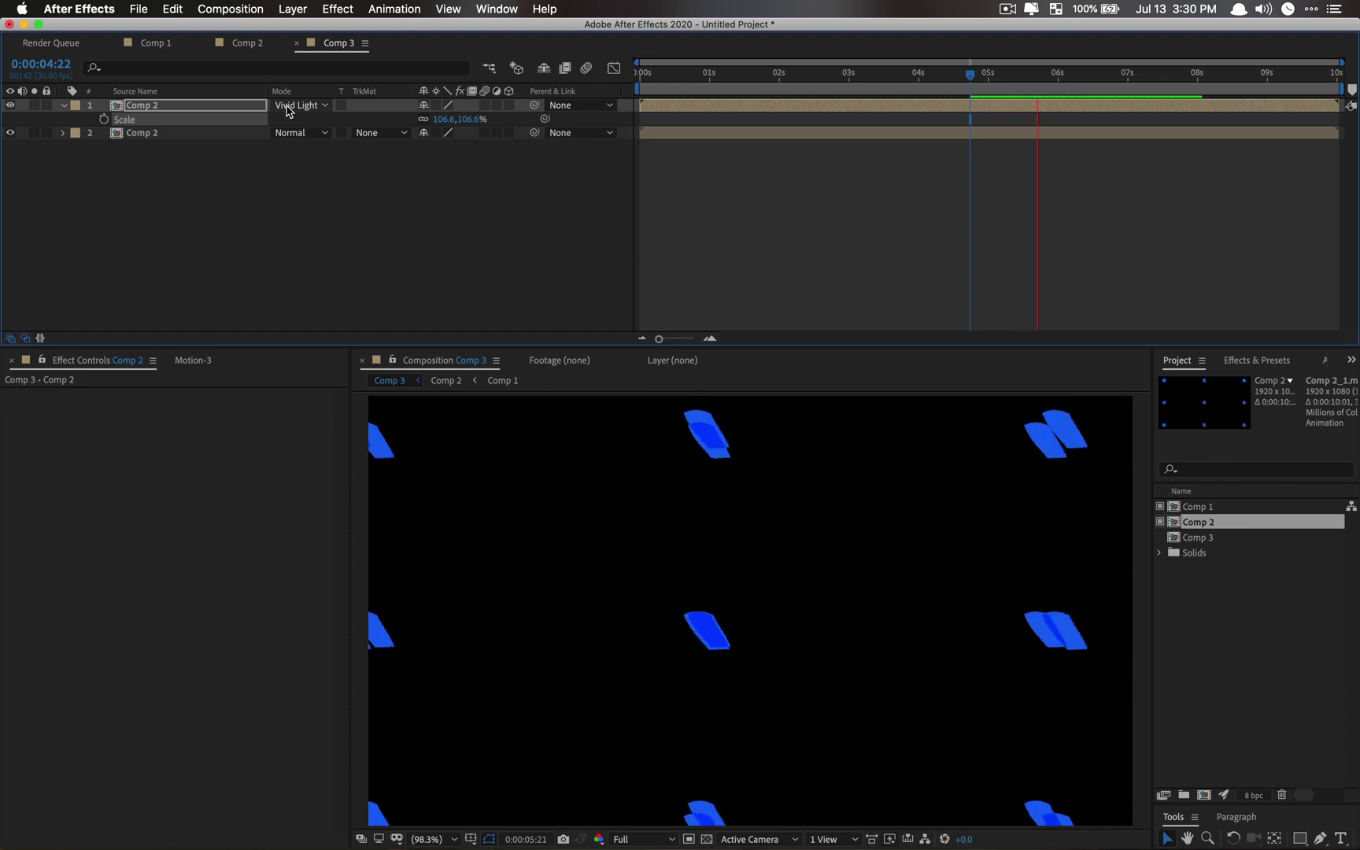
key("space")
Step: Duplicate the top Comp 2 layer, scale the copy to 204.9%, move it down and right in the frame, and preview it
left_click(175, 107)
key("super+d")
left_click_drag(442, 119, 1265, 124)
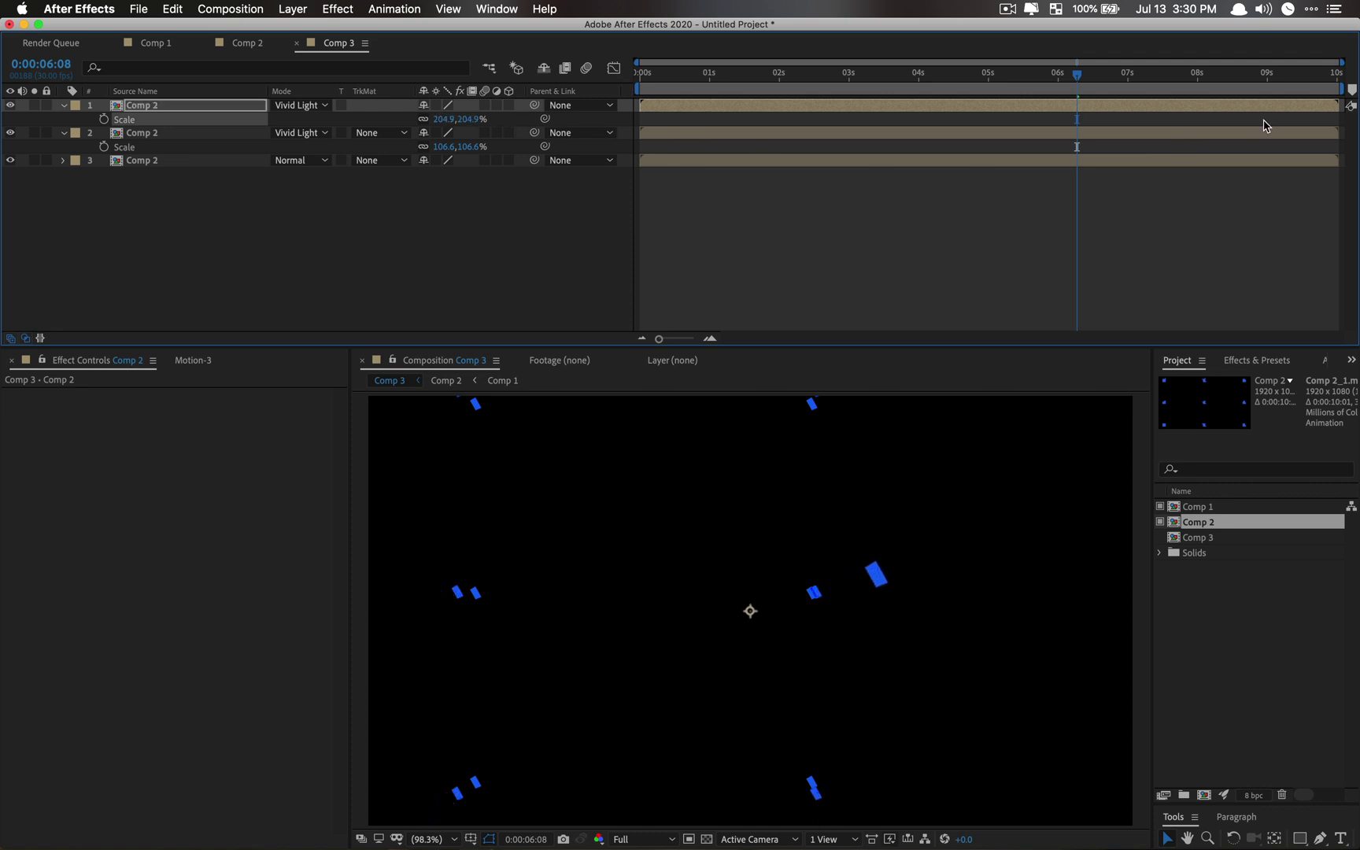
left_click_drag(968, 603, 1056, 718)
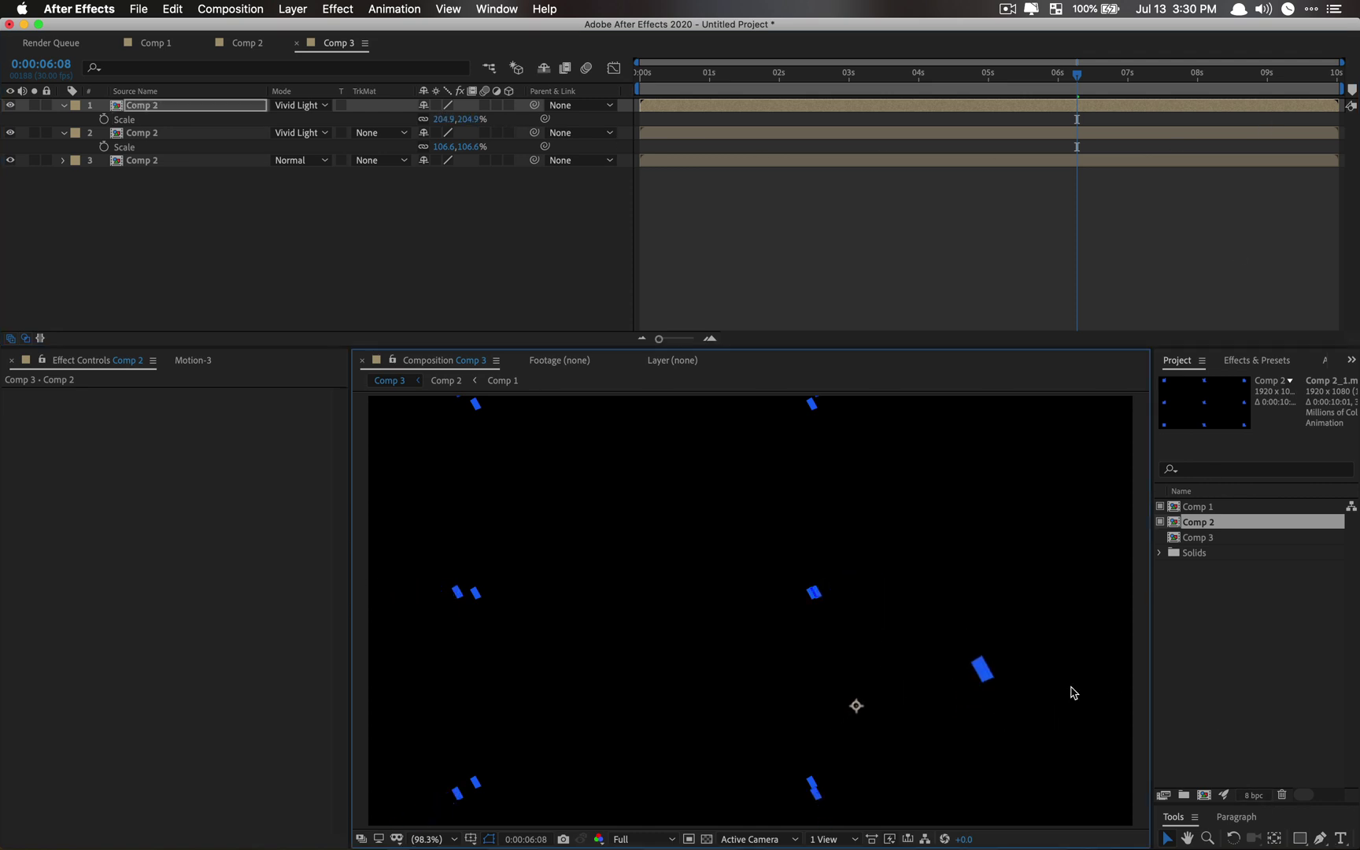
left_click(479, 256)
key("space")
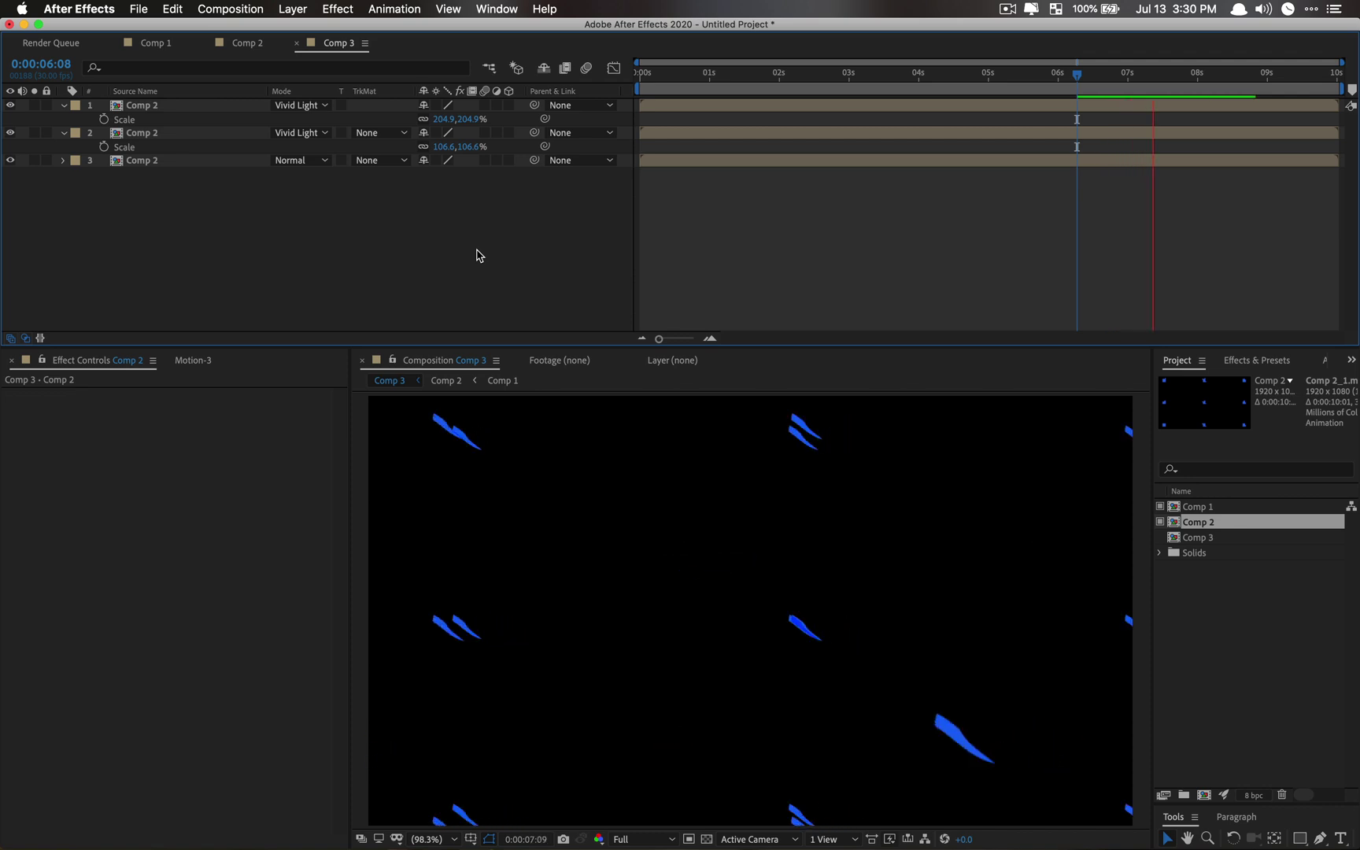
Step: Try different blending modes on the top Comp 2 layer at 0:00:02:29, stopping at Dissolve
left_click(252, 107)
left_click(837, 82)
left_click_drag(838, 87, 846, 87)
key("shift+equal")
key("shift+equal")
key("shift+equal")
key("shift+equal")
key("shift+equal")
key("shift+equal")
key("shift+equal")
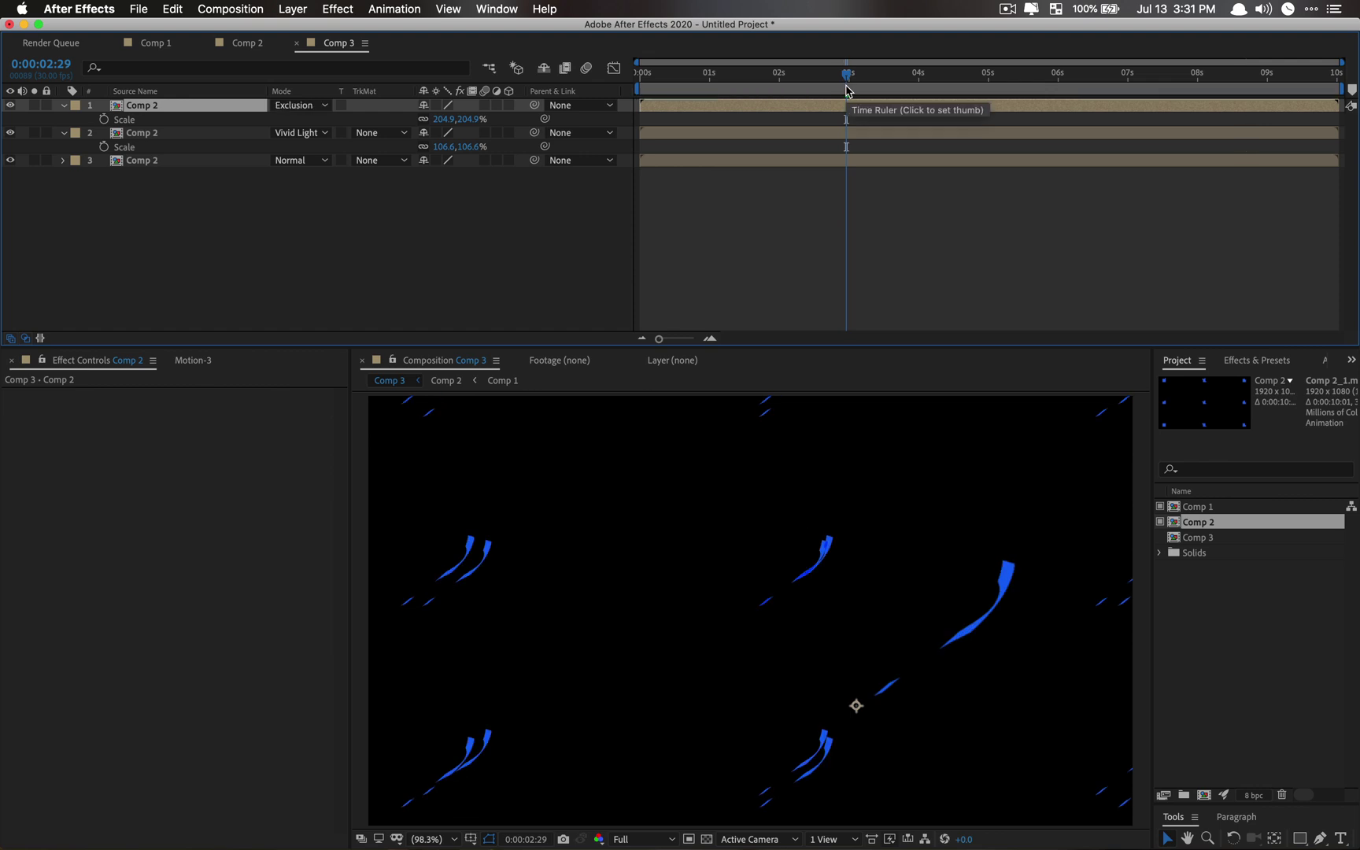
key("shift+equal")
key("shift+equal")
key("shift+equal")
key("shift+equal")
key("shift+equal")
key("shift+equal")
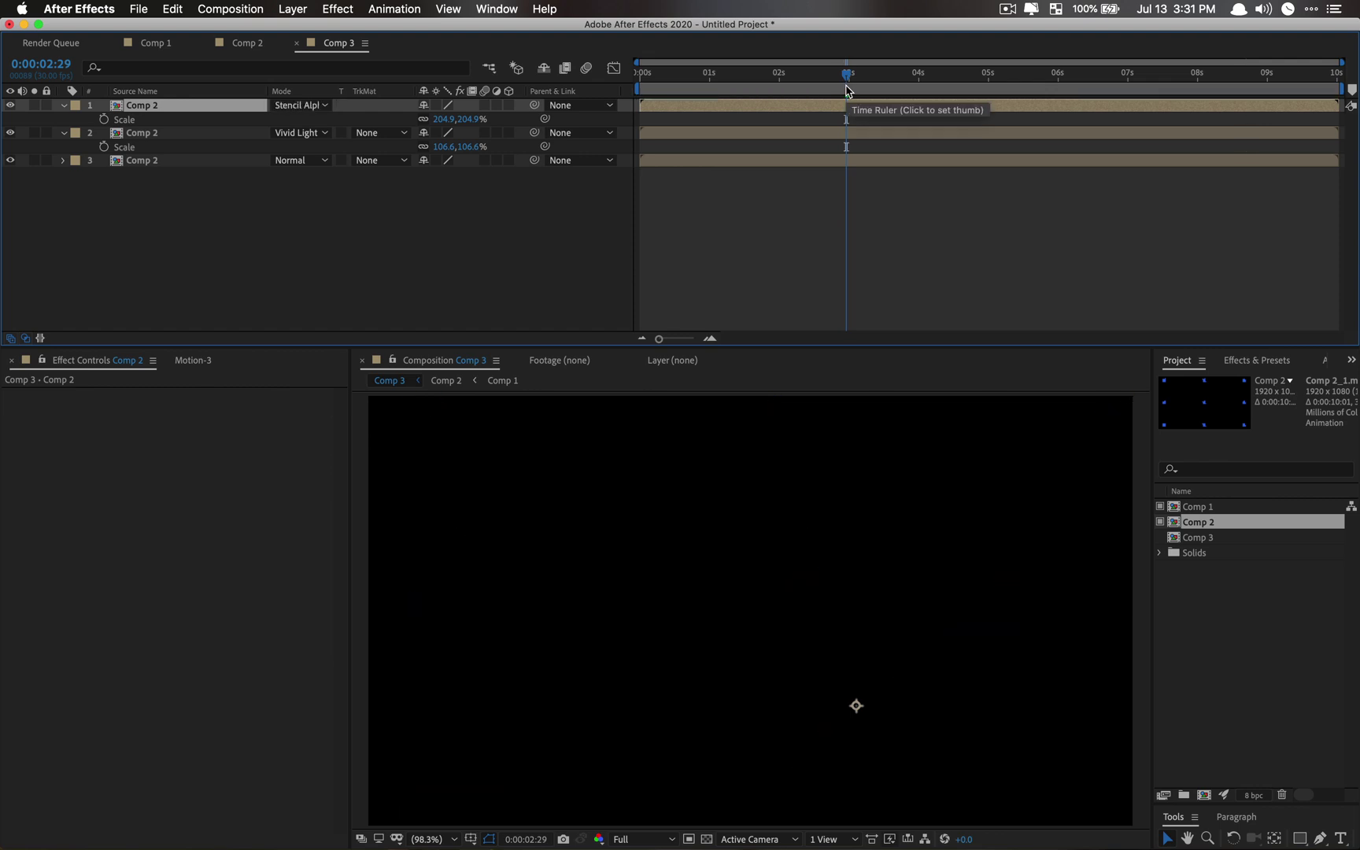
key("shift+equal")
key("shift+equal")
key("shift+equal")
key("shift+equal")
key("shift+equal")
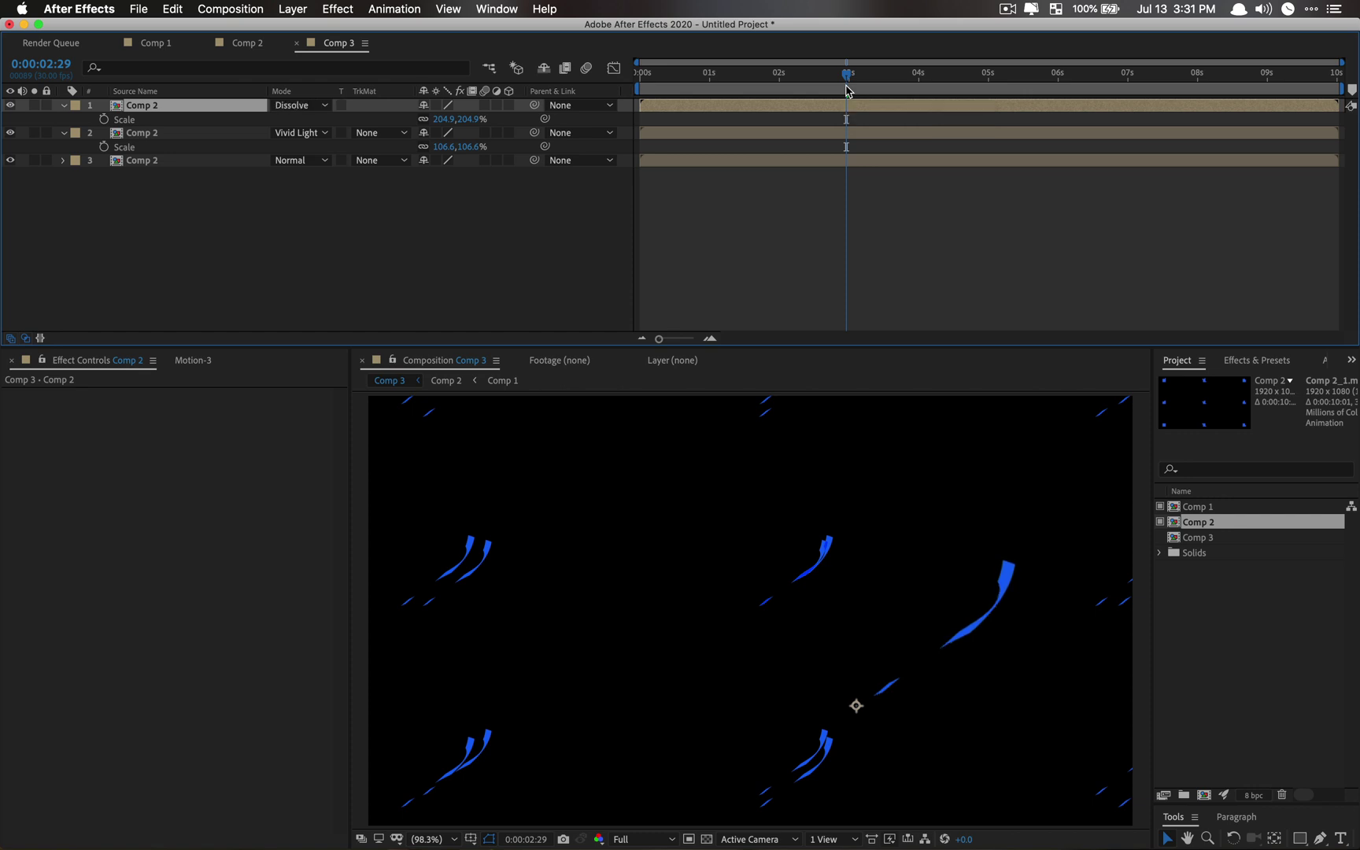
Step: At 0:00:06:03, move the top Comp 2 layer up and left, set its blending mode to Classic Color Burn, and preview
left_click_drag(847, 89, 1065, 105)
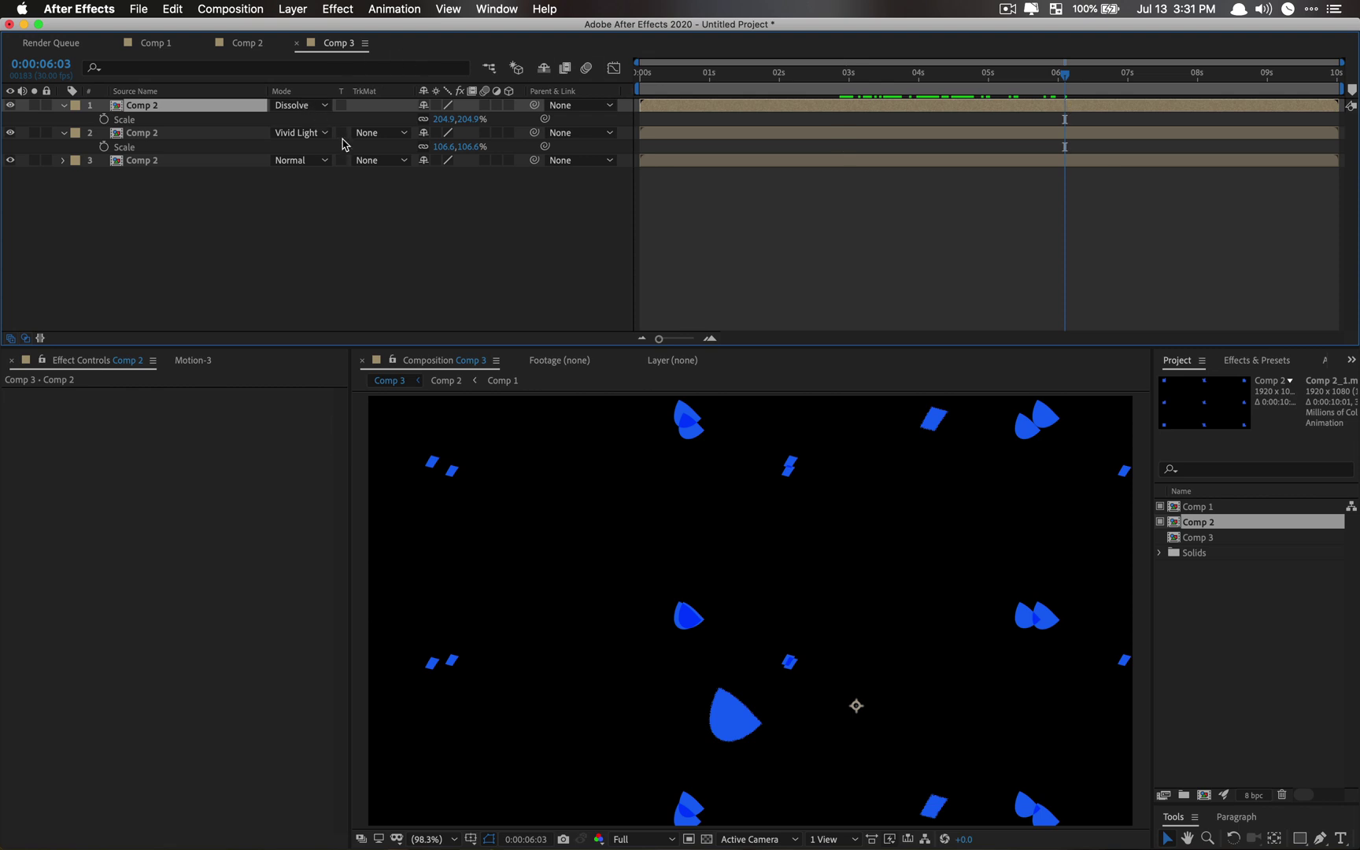
left_click_drag(948, 628, 911, 544)
key("shift+equal")
key("shift+equal")
key("shift+equal")
key("shift+equal")
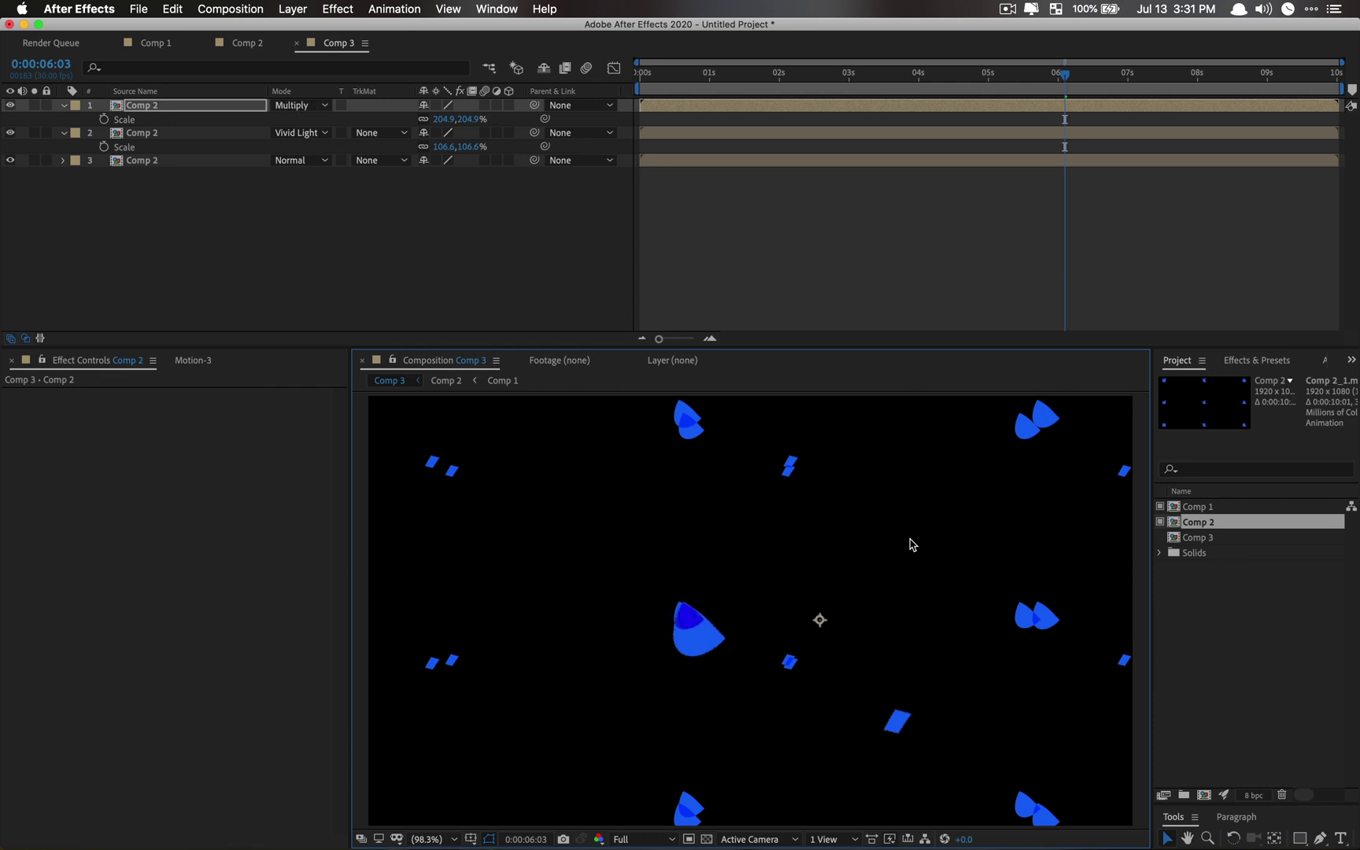
key("shift+equal")
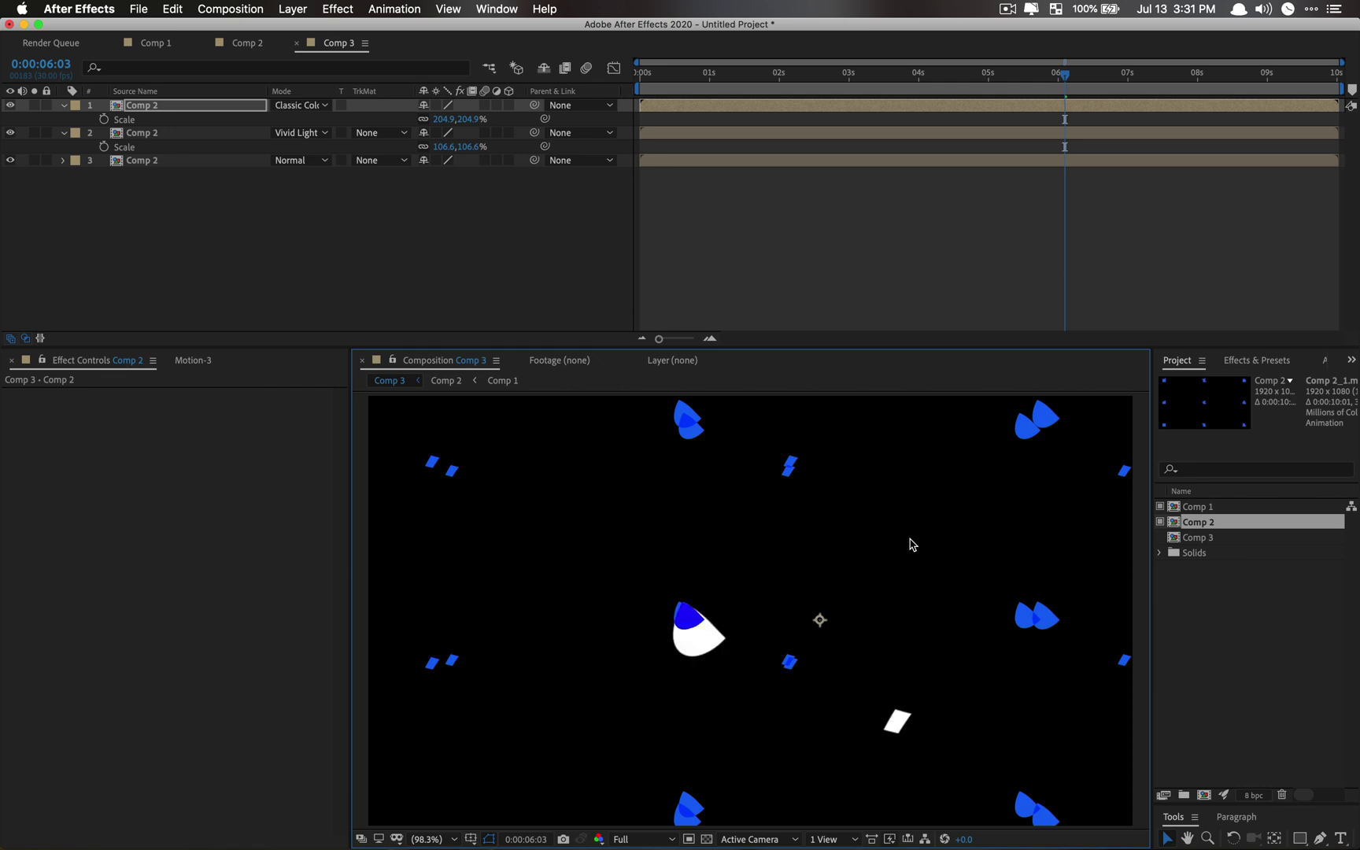
left_click(420, 183)
key("space")
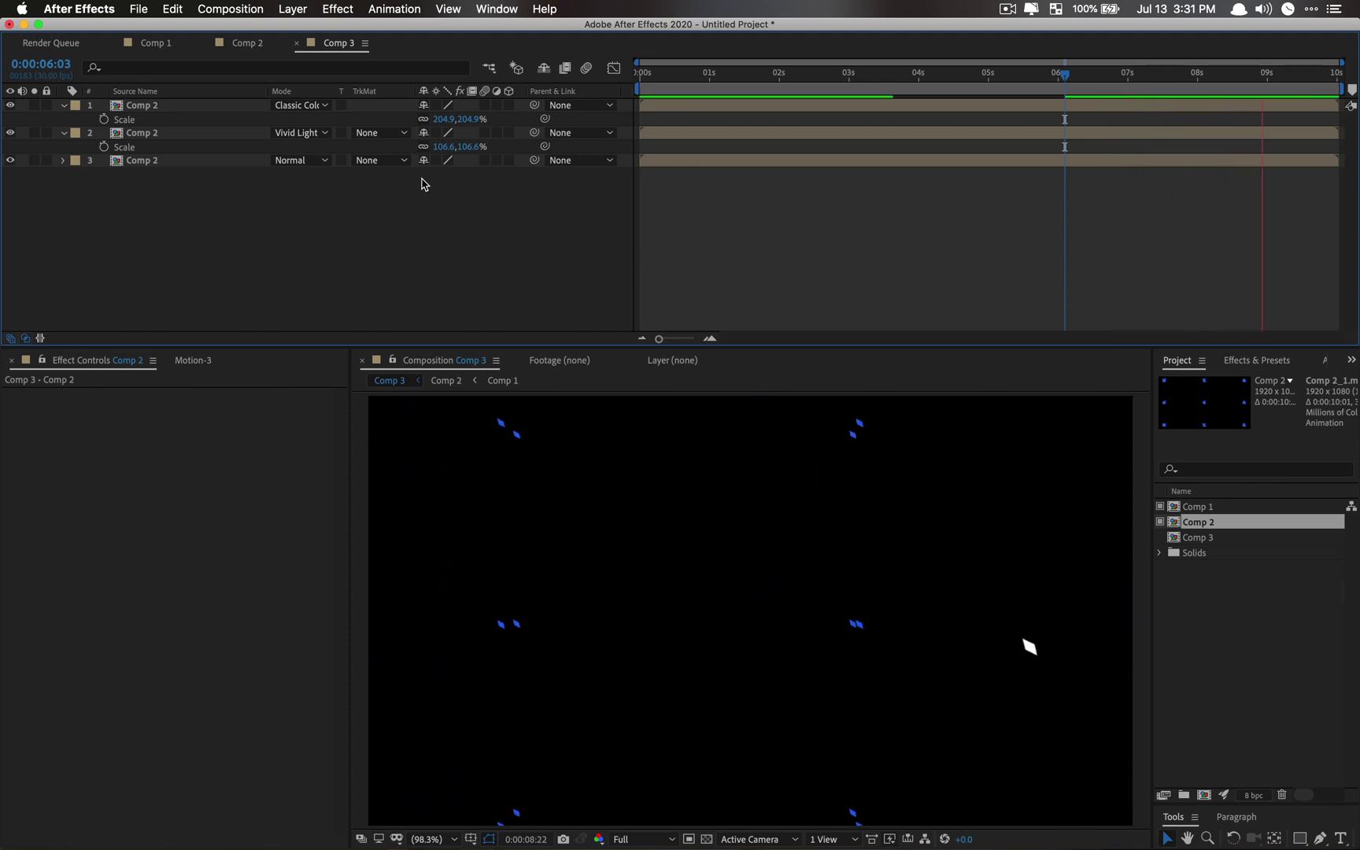
key("space")
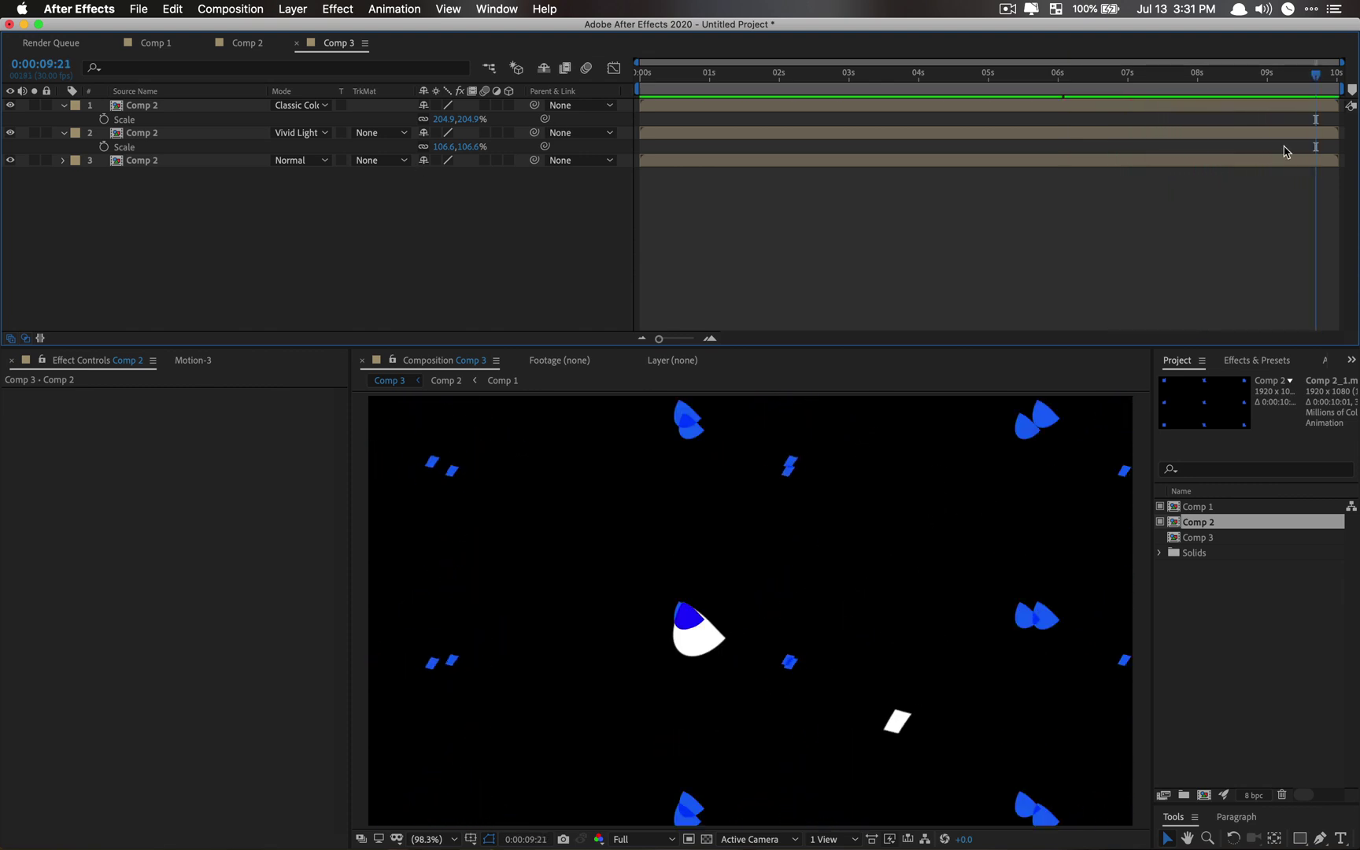
Step: Create a new composition from Comp 3 and add an adjustment layer above it
left_click(1189, 540)
left_click_drag(1210, 543, 1204, 796)
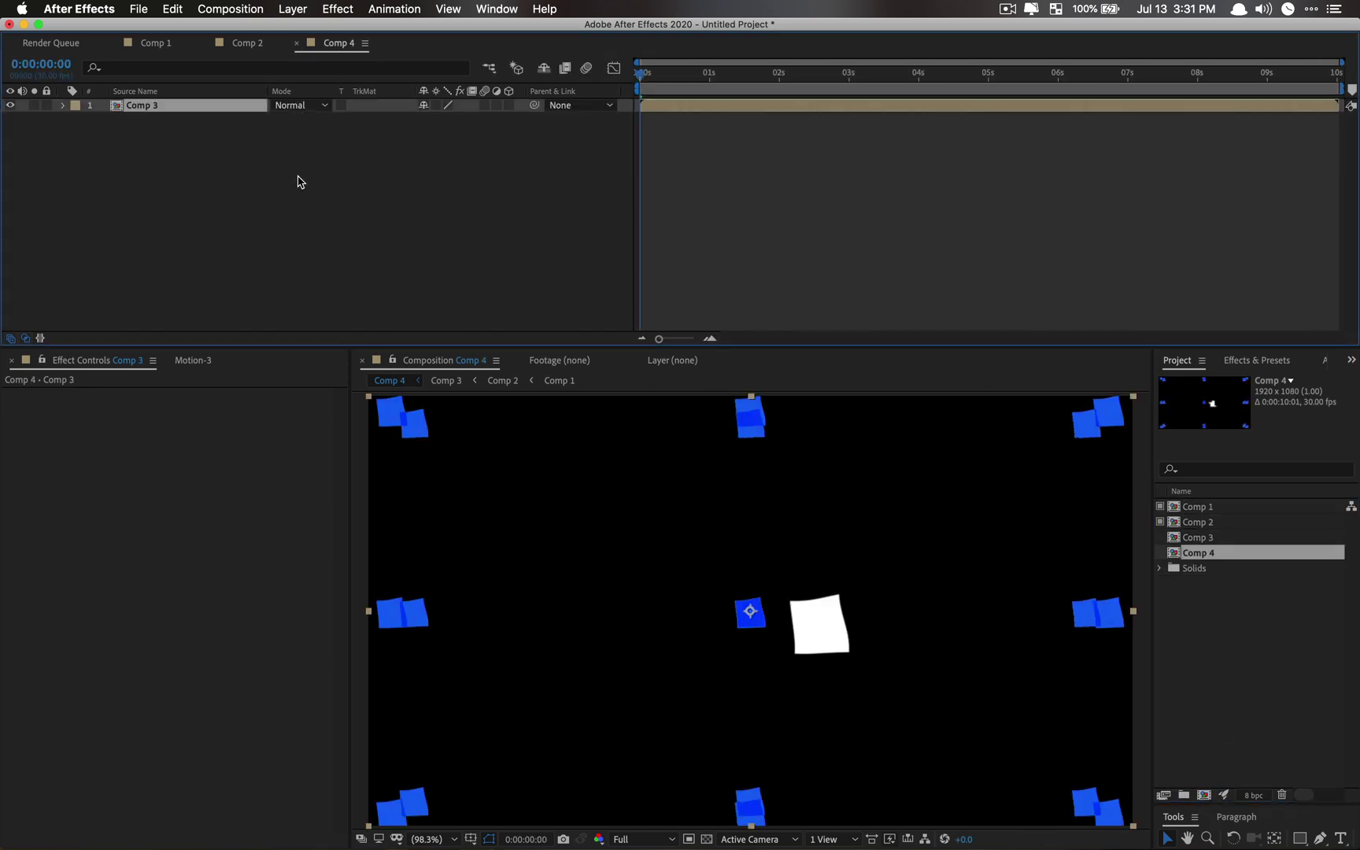
left_click(298, 150)
right_click(396, 221)
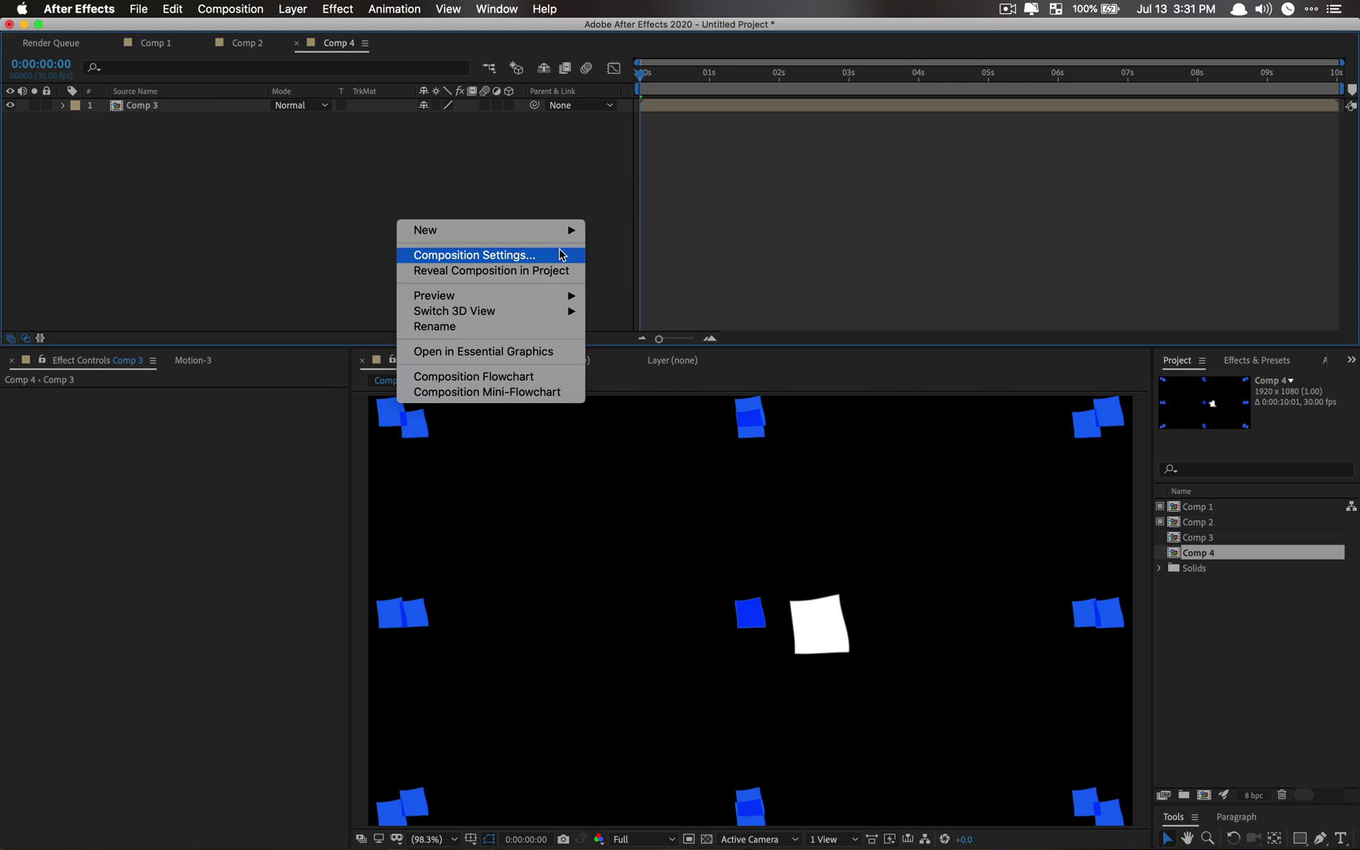
mouse_move(532, 230)
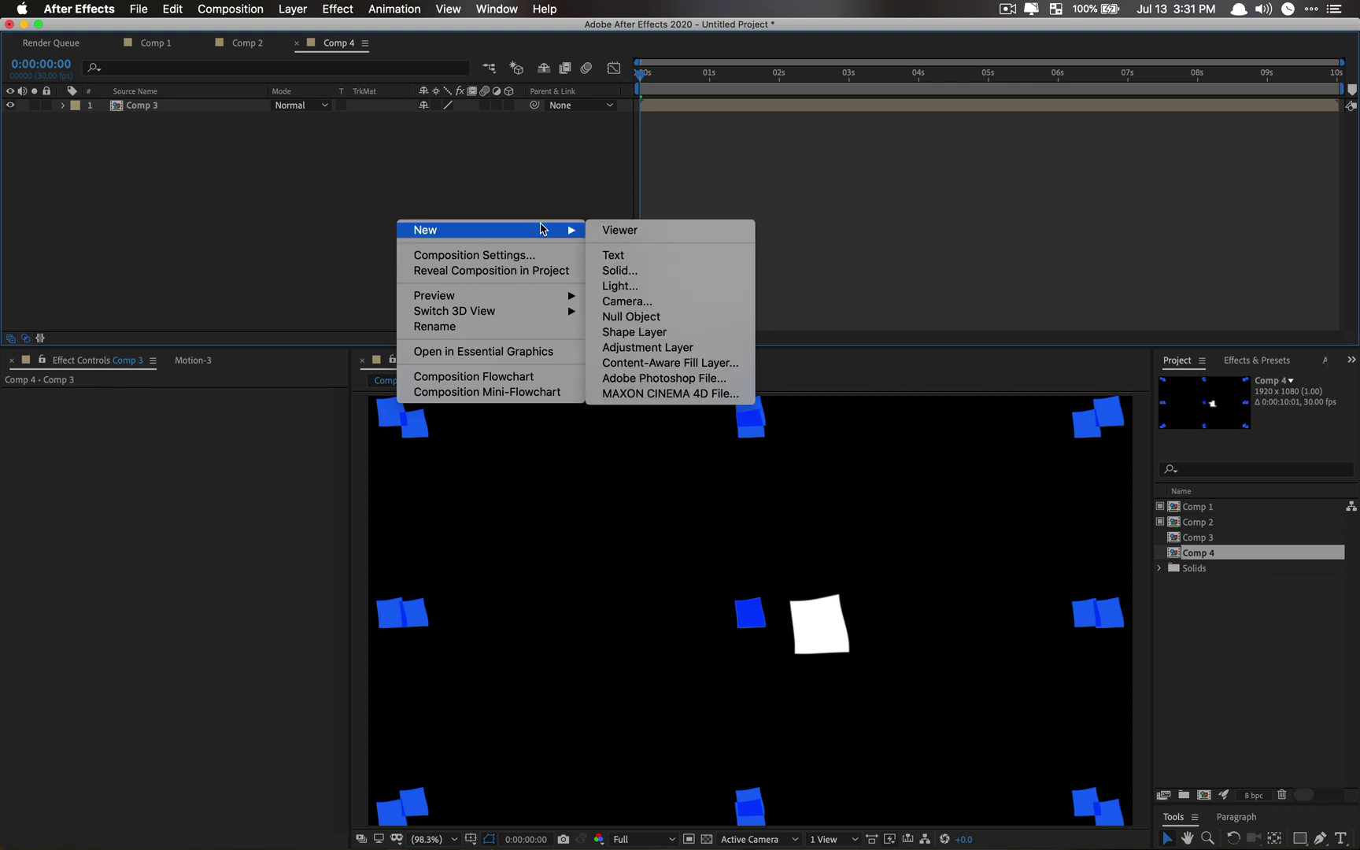
left_click(647, 347)
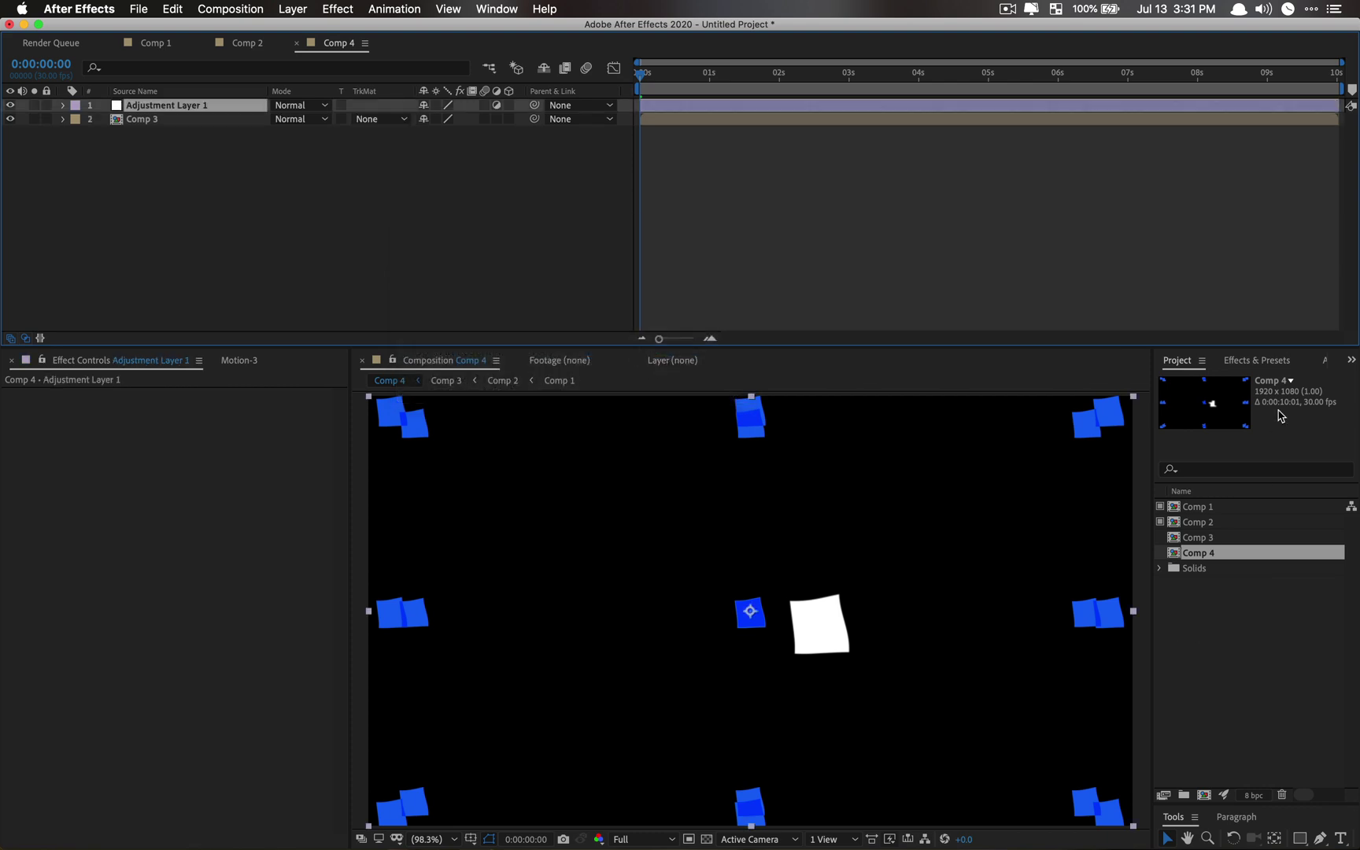
Step: Find the Unsharp Mask effect and apply it to the adjustment layer in Comp 4
left_click(1257, 361)
type("repe")
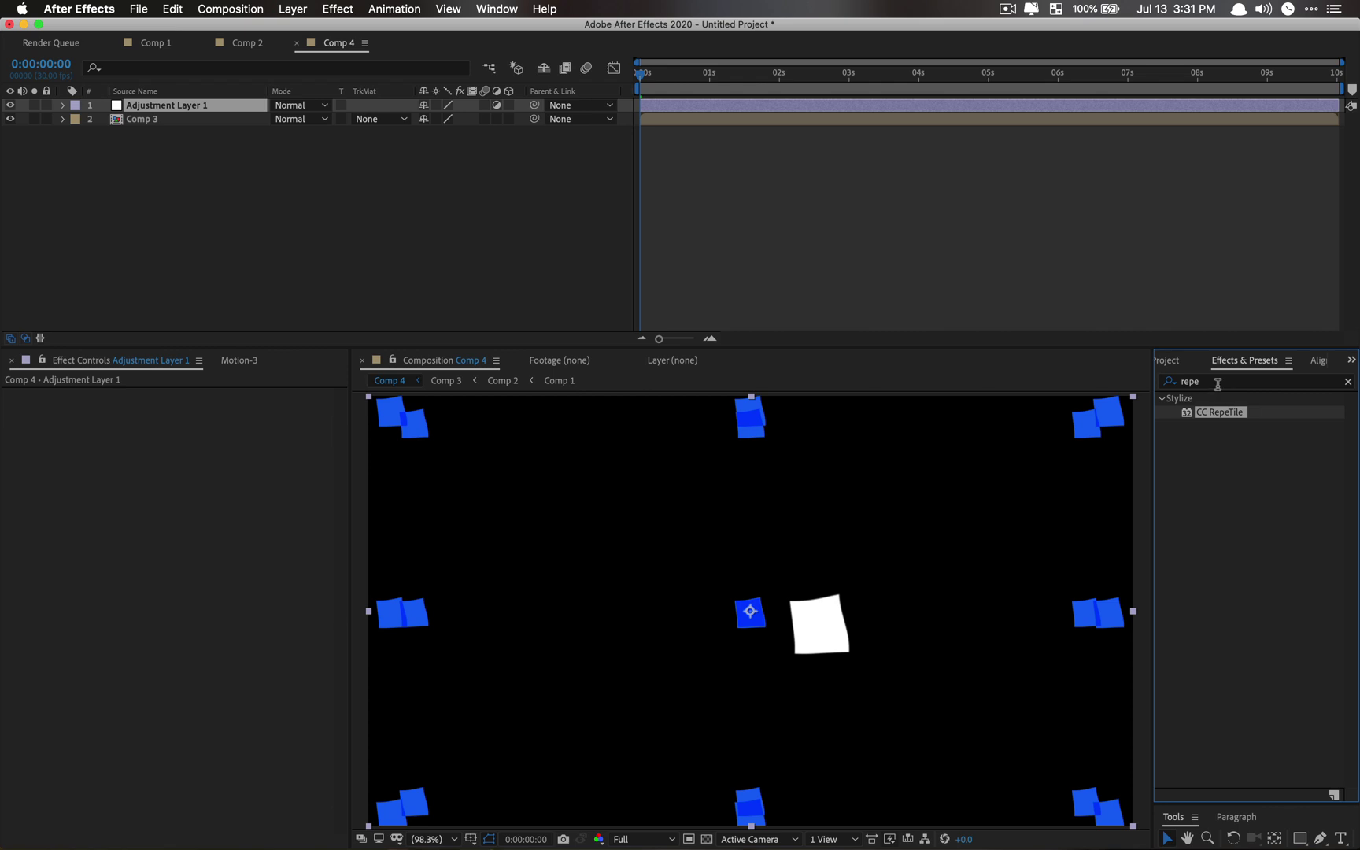
left_click(1219, 383)
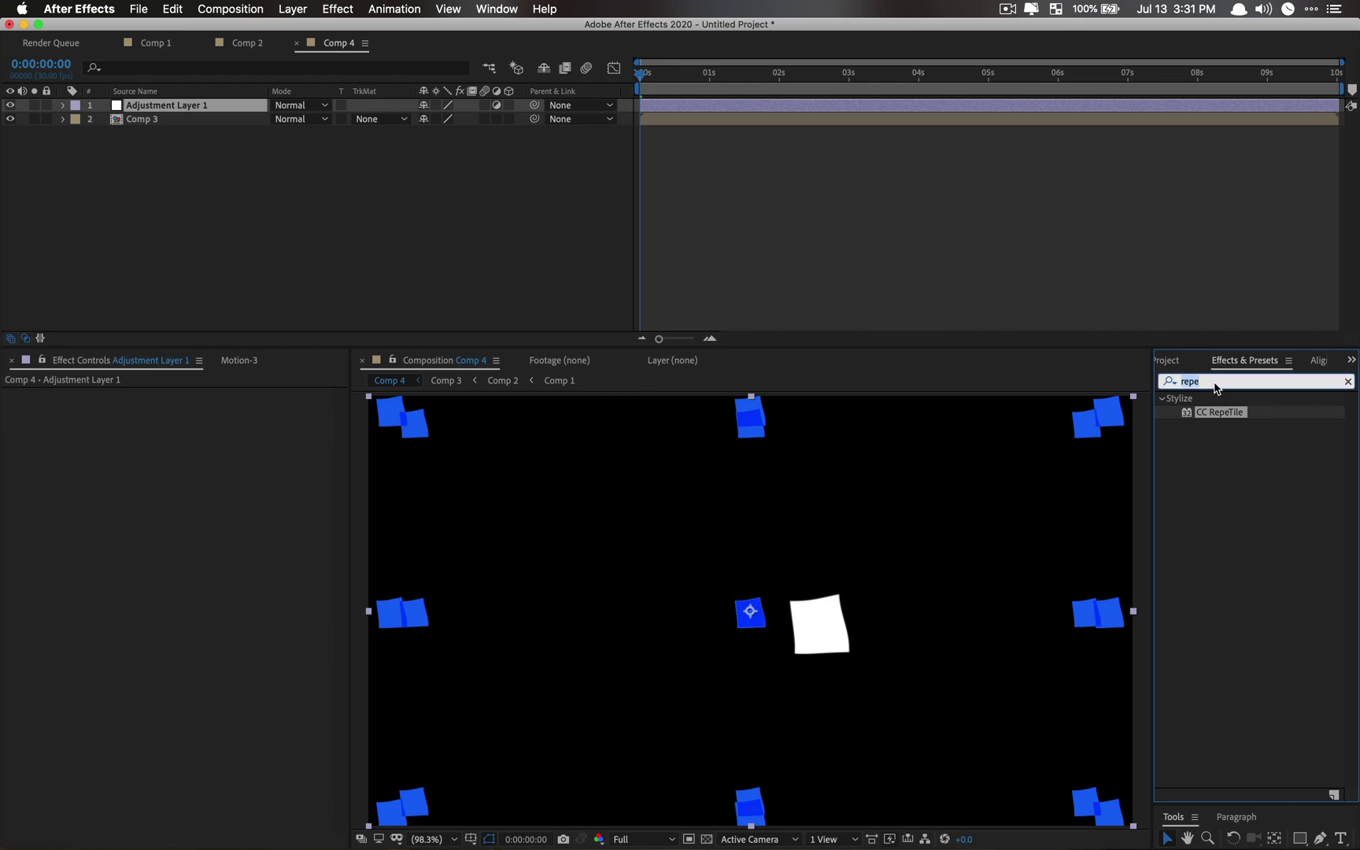
type("unsharp")
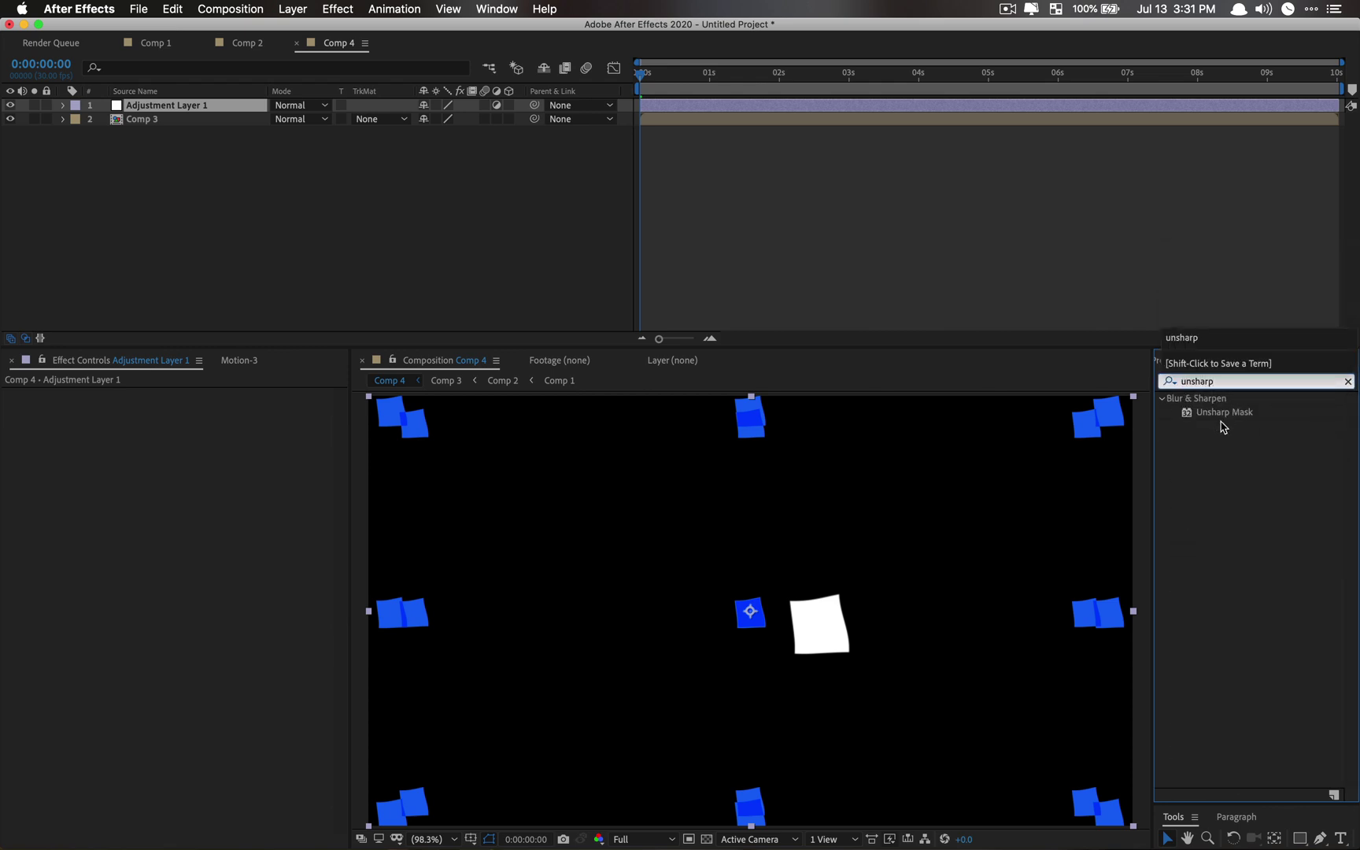
double_click(1224, 413)
left_click(1172, 361)
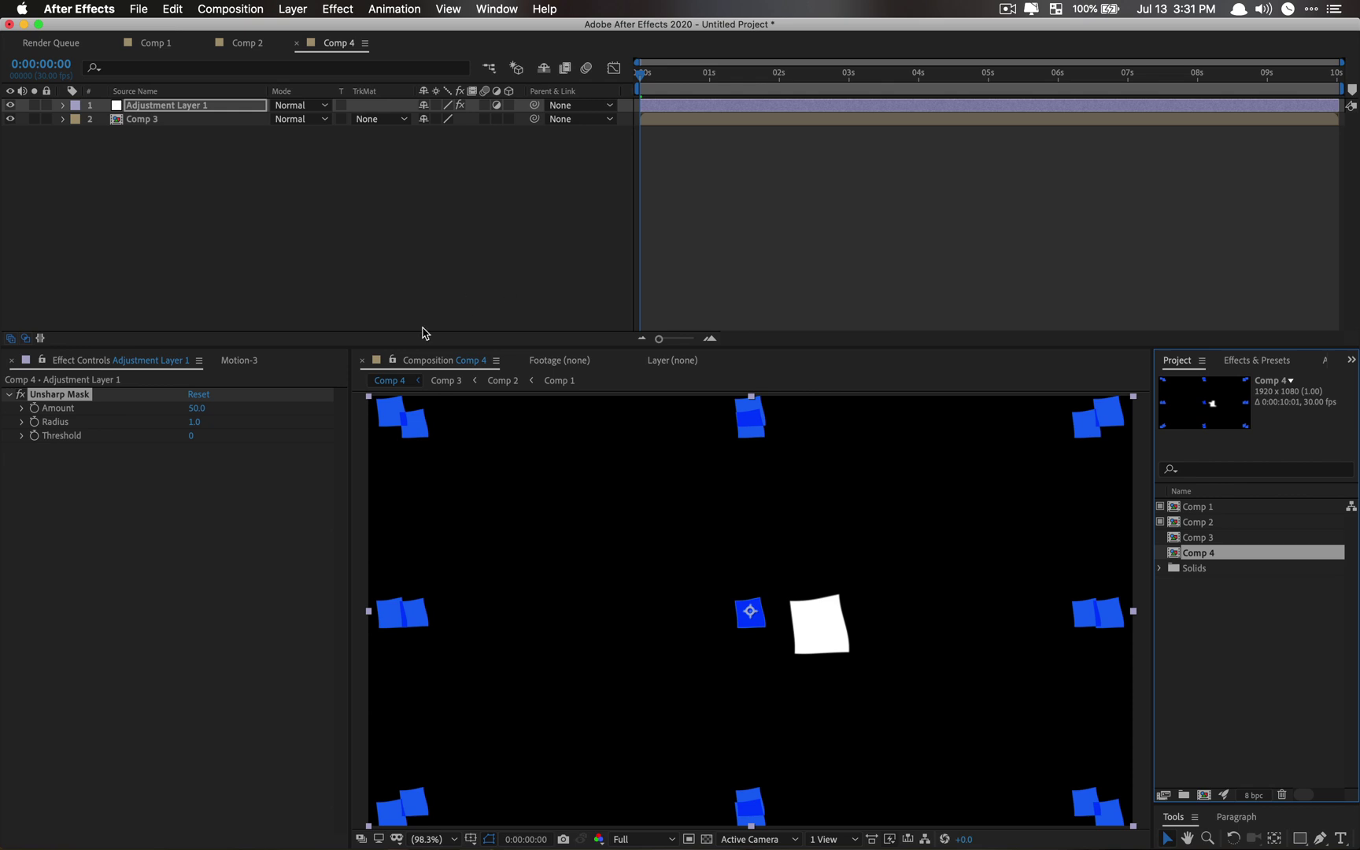
Step: Set the Unsharp Mask amount to 500 and radius to 101, and inspect the result in the composition view
left_click_drag(195, 408, 645, 426)
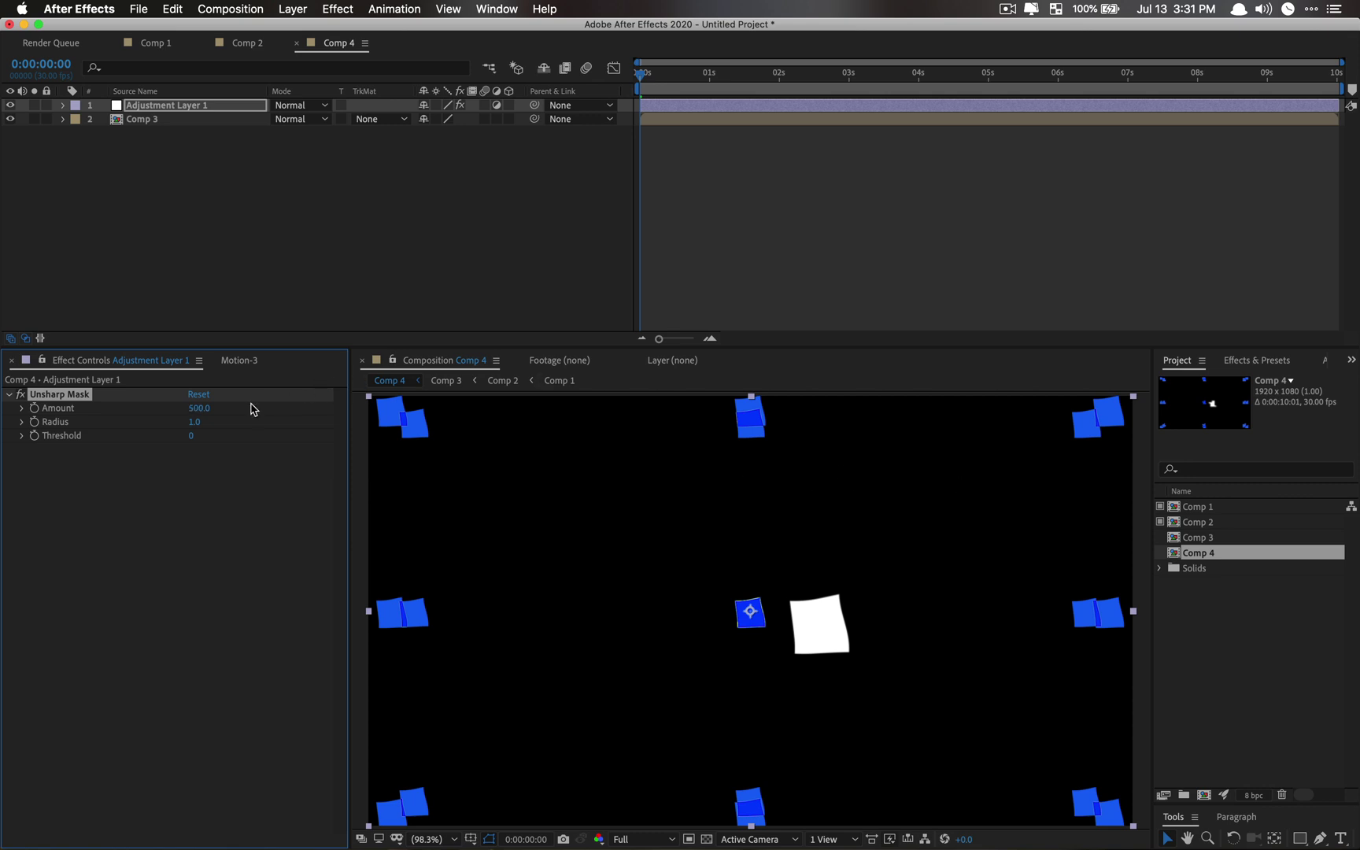
left_click_drag(202, 429, 710, 417)
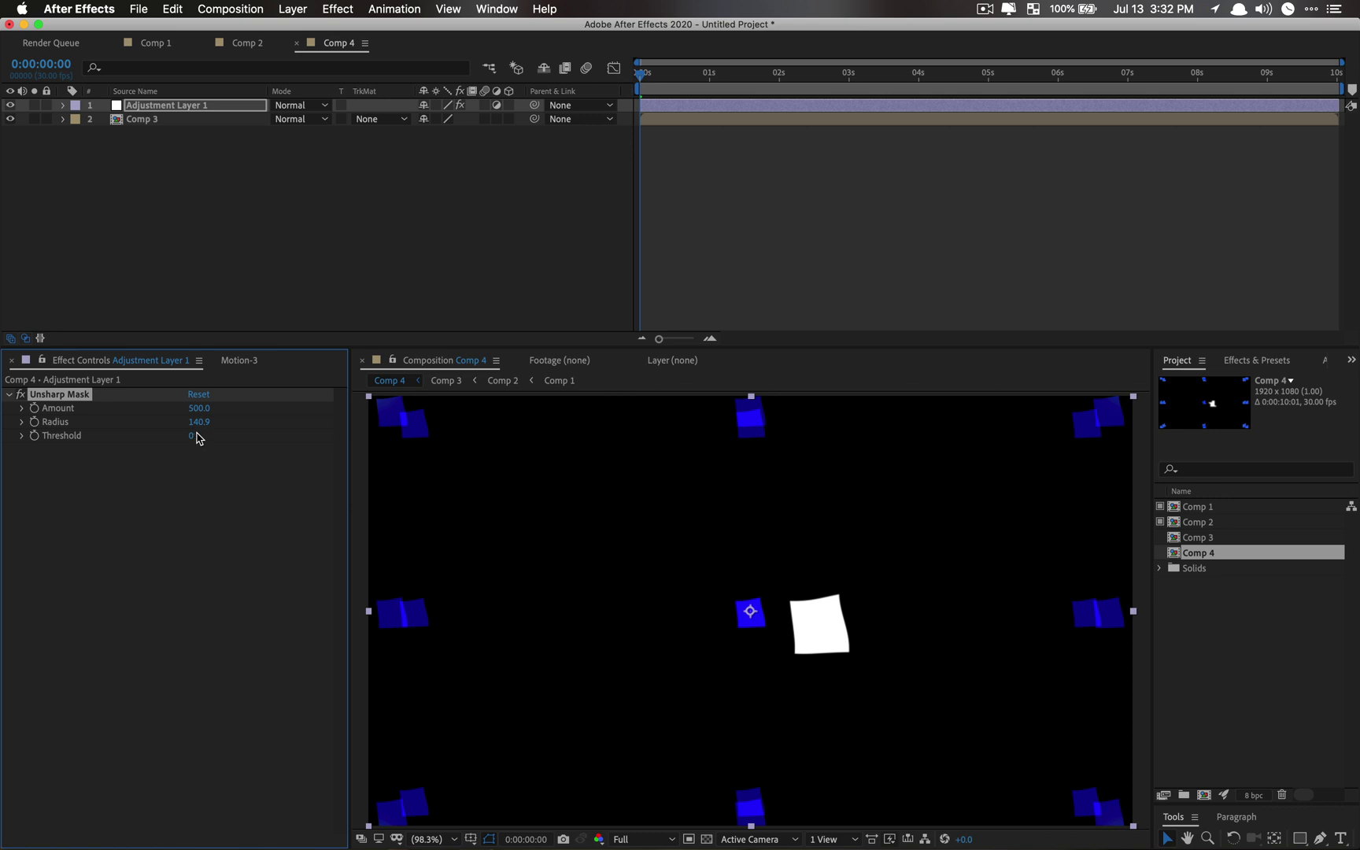
left_click_drag(200, 422, 71, 425)
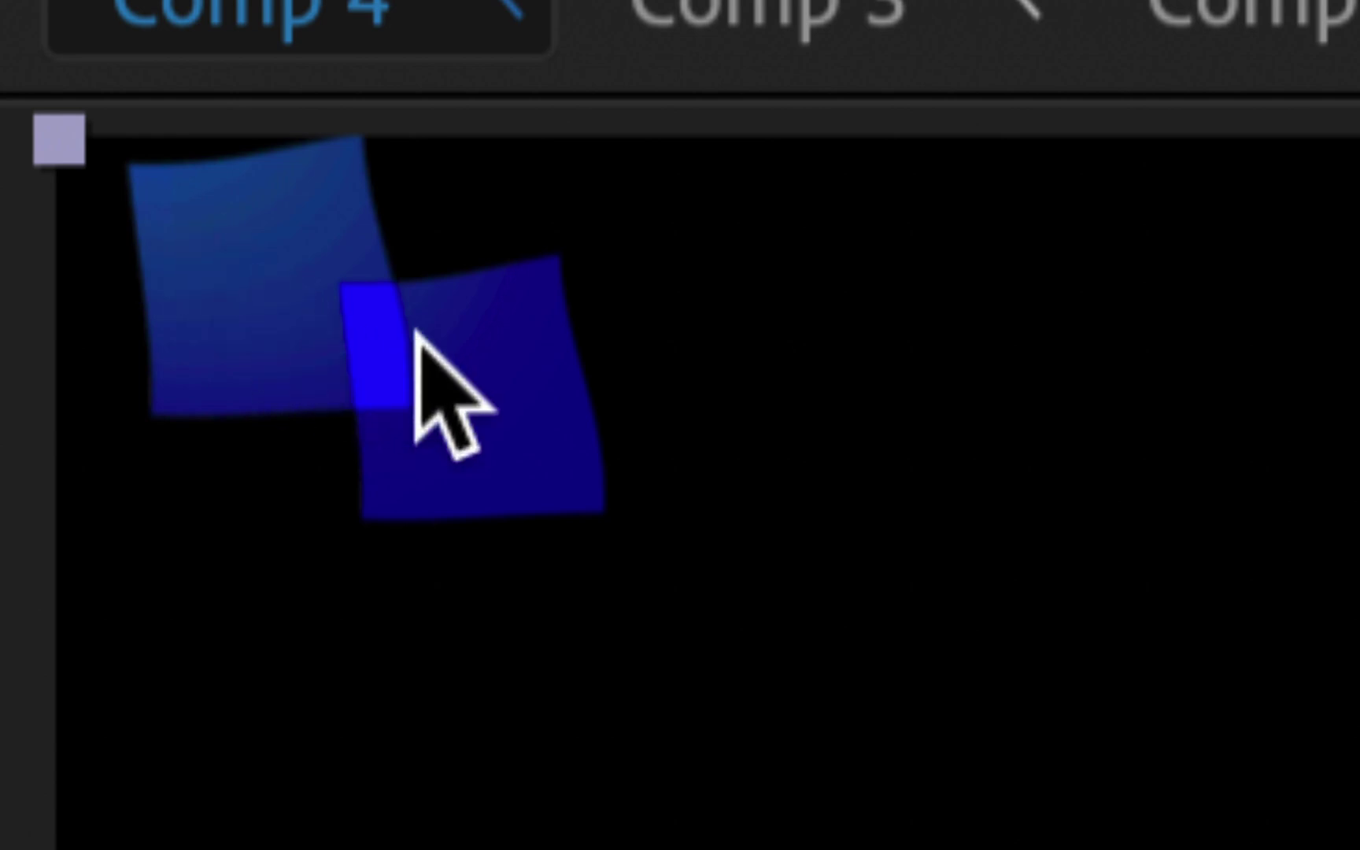
scroll(415, 330, "down", 2)
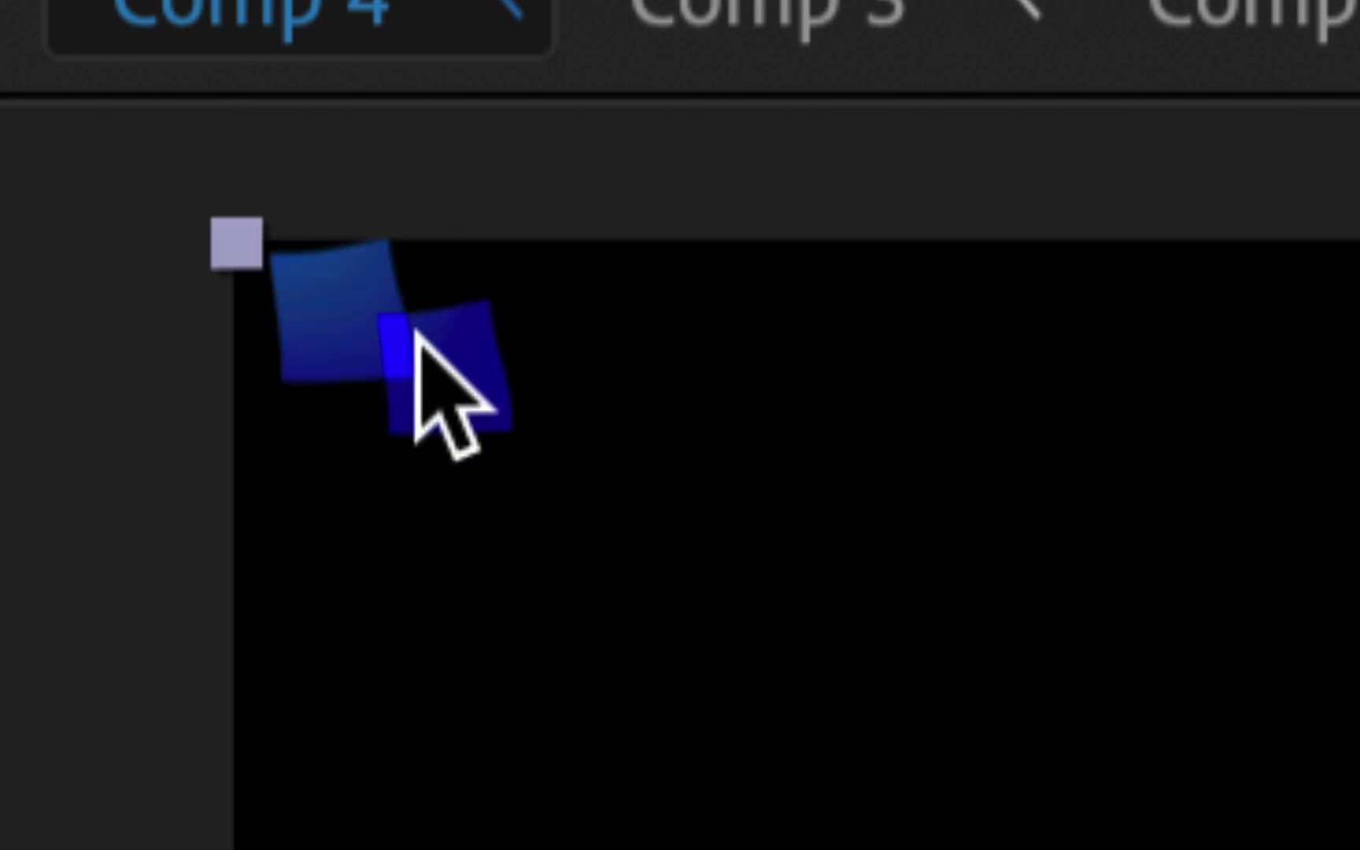
scroll(415, 331, "down", 6)
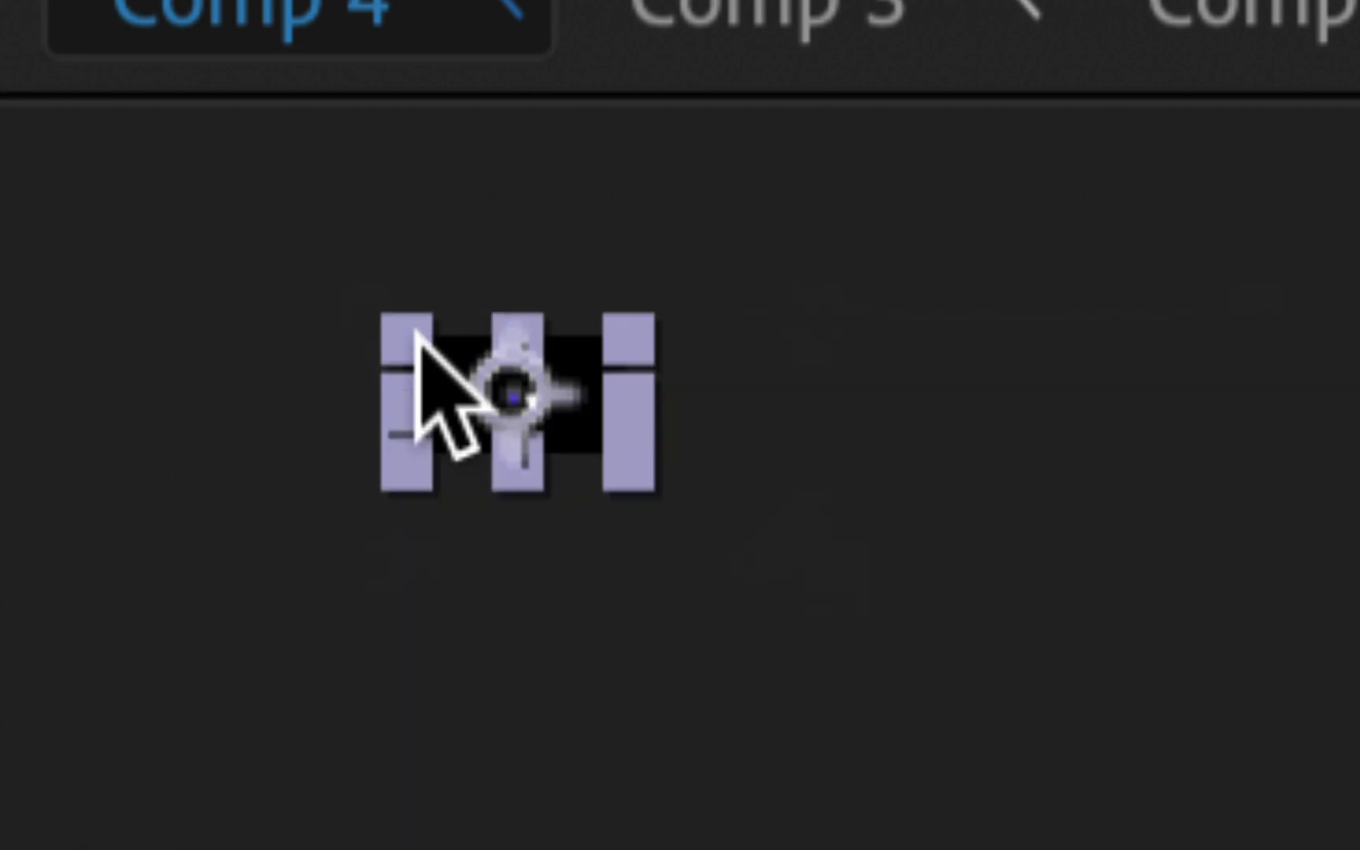
key("shift+/")
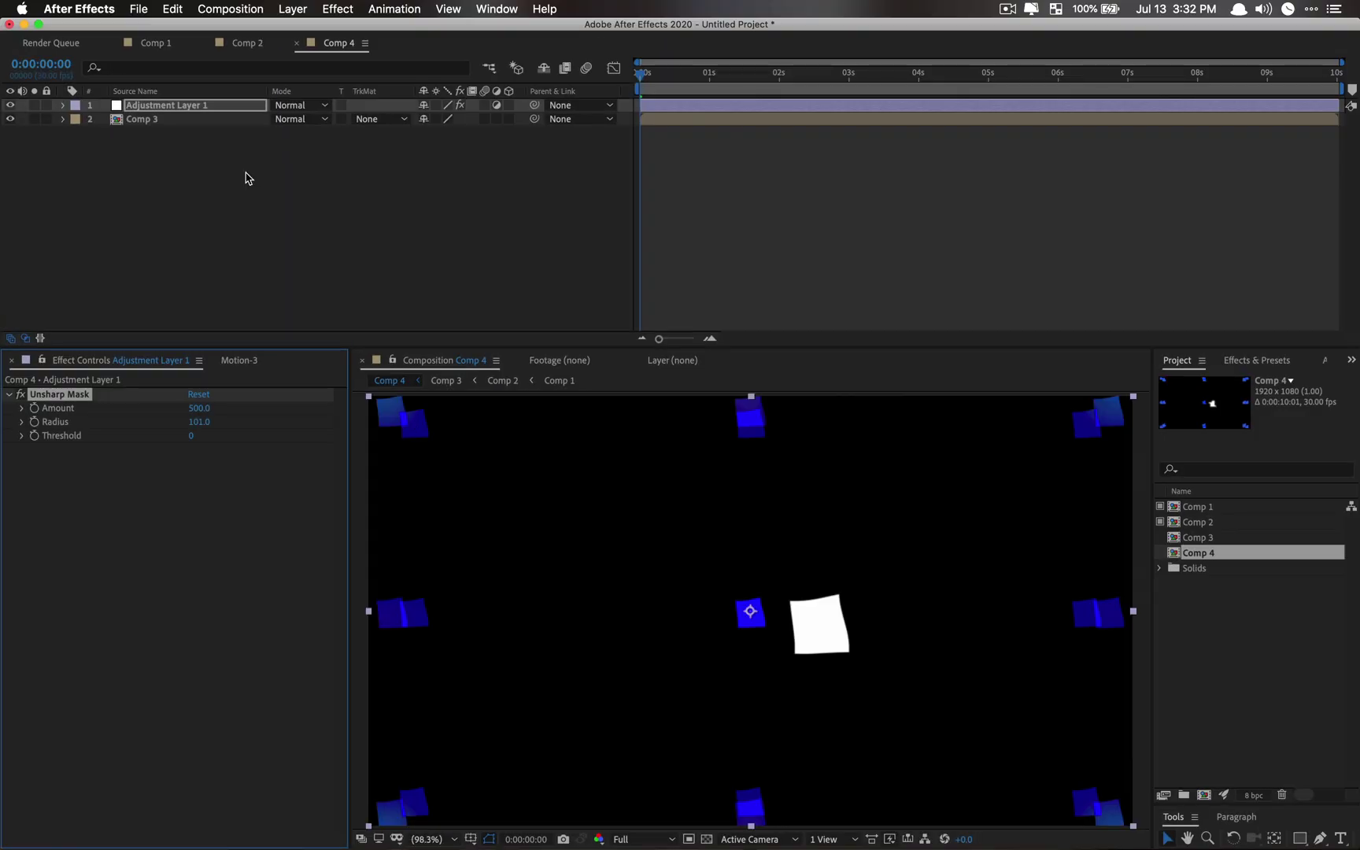
Step: Preview Comp 4 from the start with the Unsharp Mask effect applied, stopping at 0:00:01:08
left_click(209, 172)
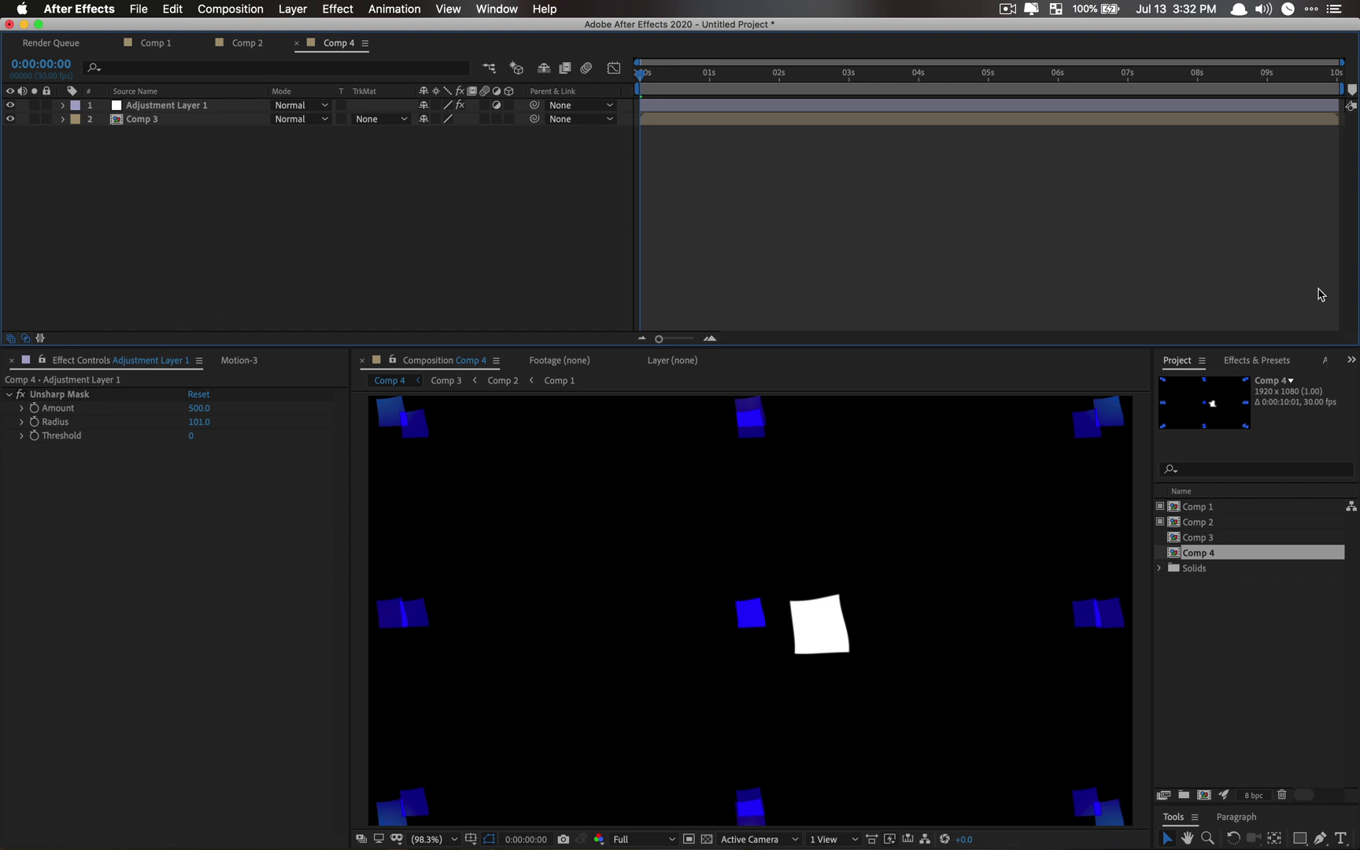
key("space")
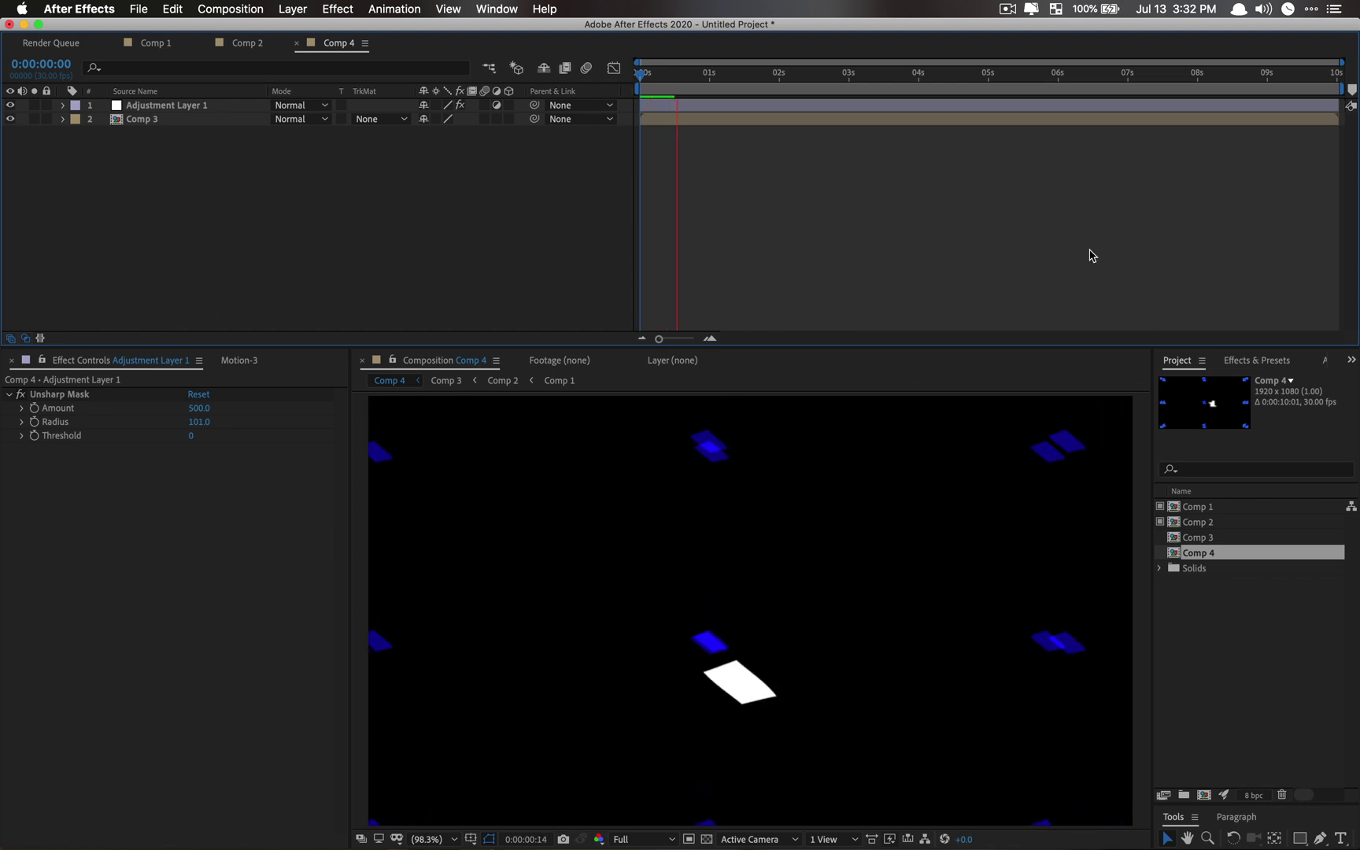
key("space")
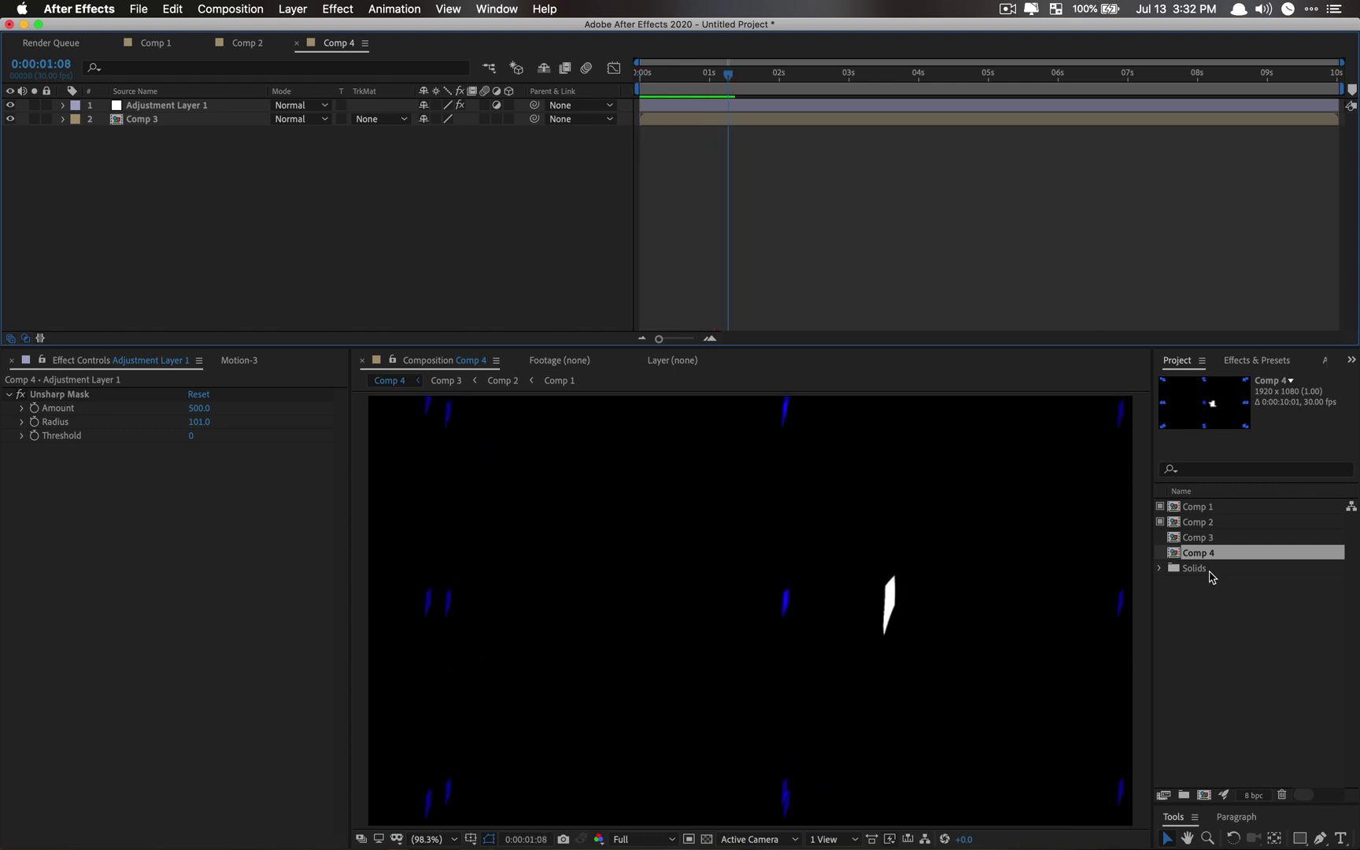
Step: Create a new composition from Comp 4 and queue a movie proxy for Comp 4
left_click_drag(1195, 553, 1204, 795)
left_click(1208, 555)
right_click(1208, 561)
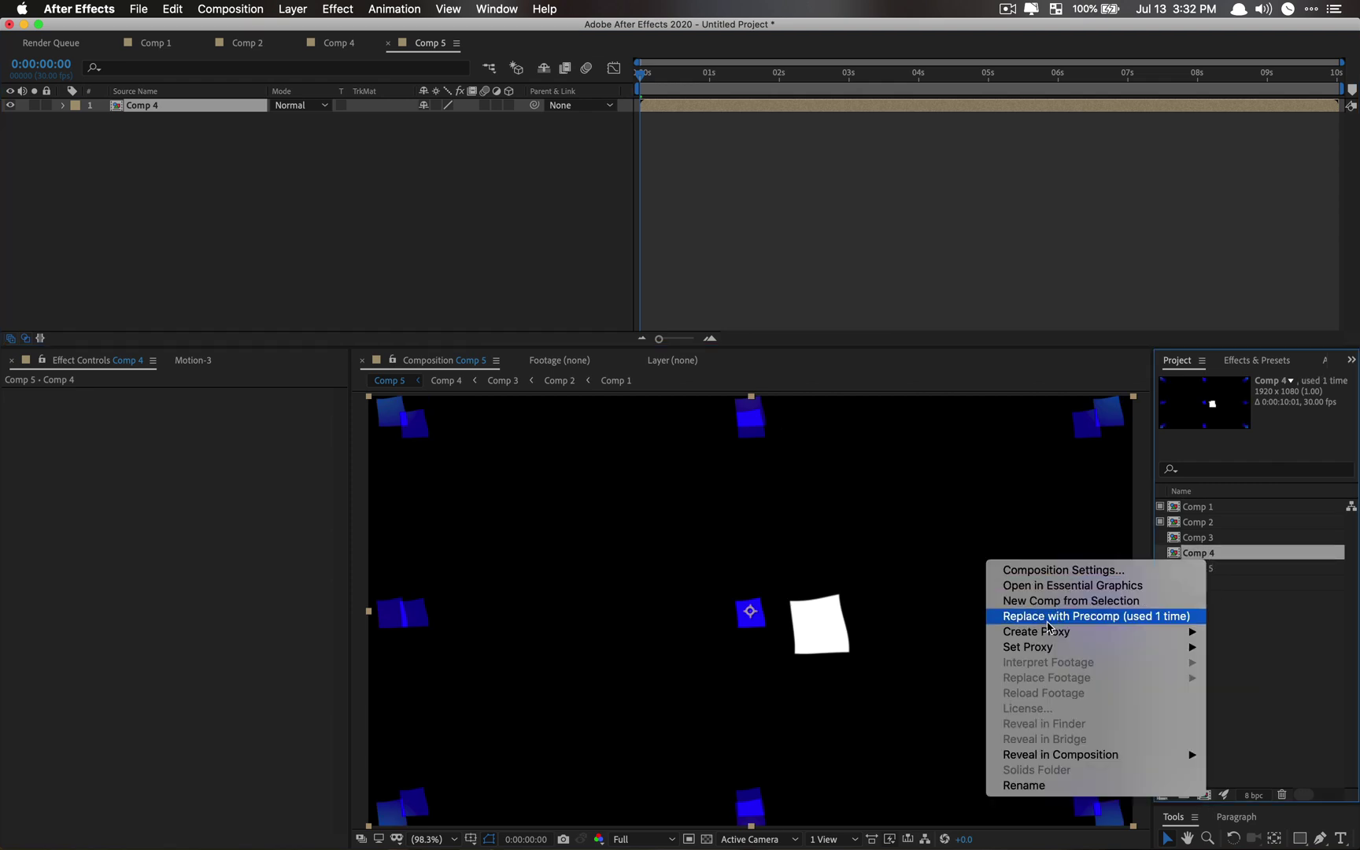
mouse_move(1184, 631)
left_click(1242, 646)
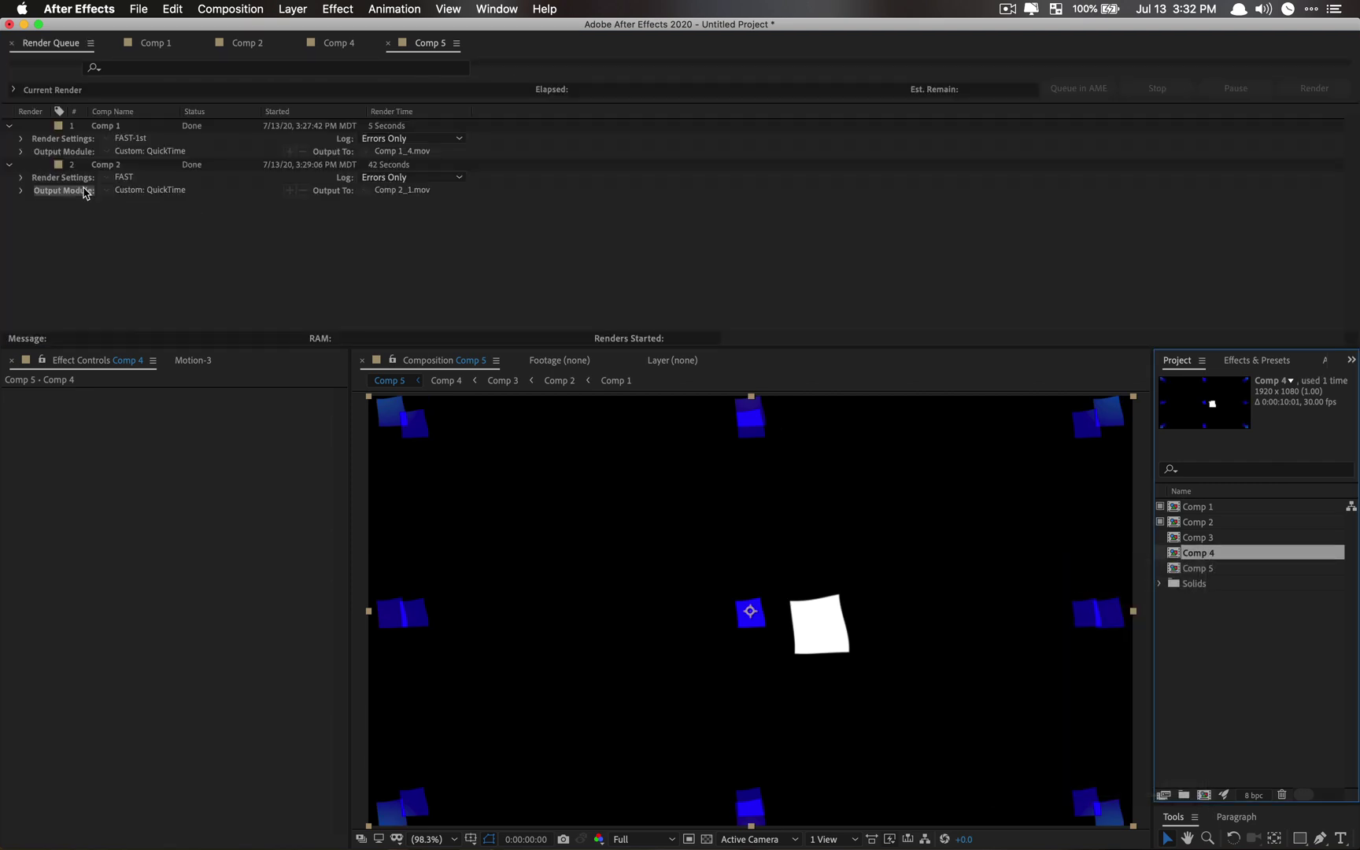
Step: Apply the FAST render settings to Comp 4's proxy and render it, checking the system resource monitor during the render
left_click(104, 217)
left_click(140, 305)
left_click(1311, 89)
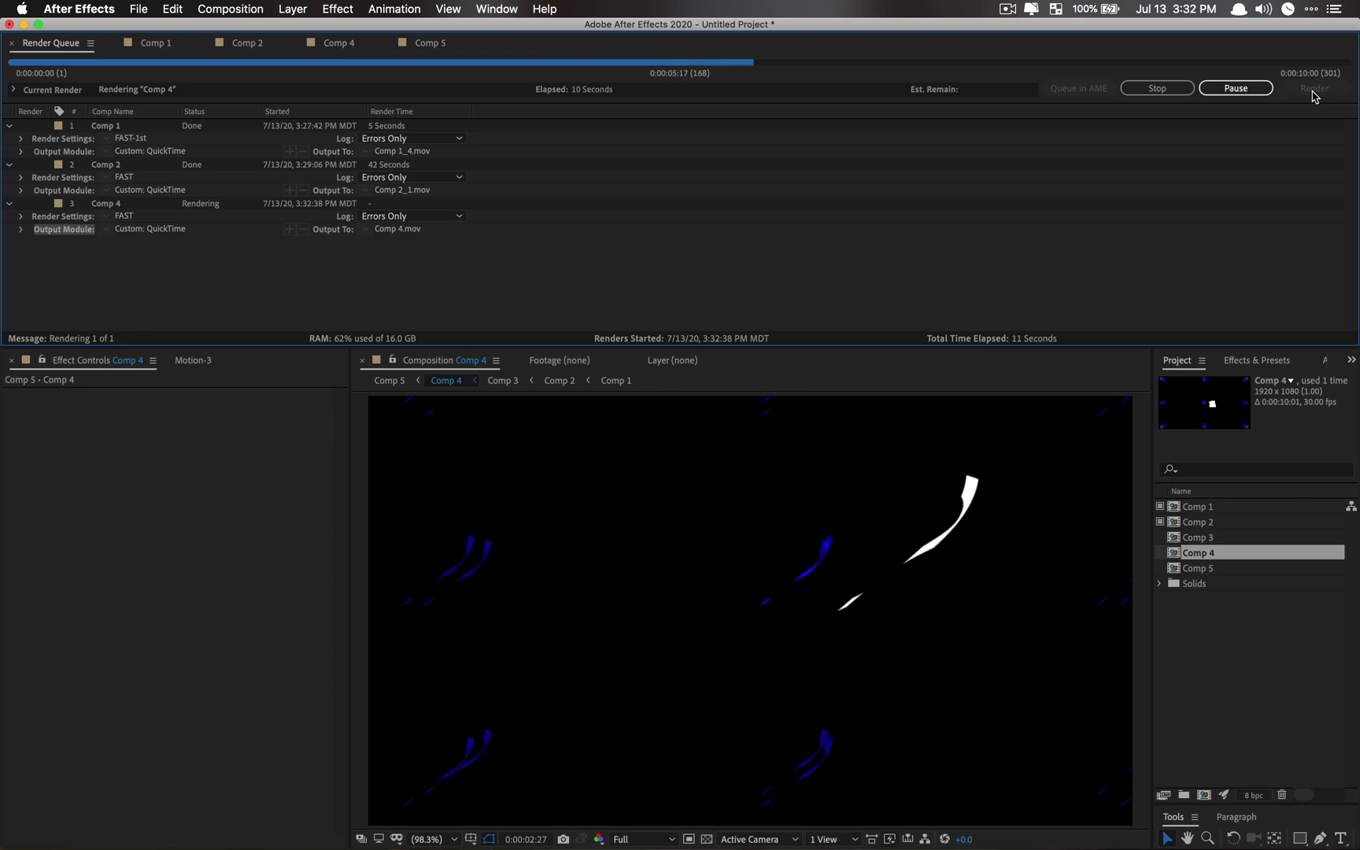
left_click(1032, 8)
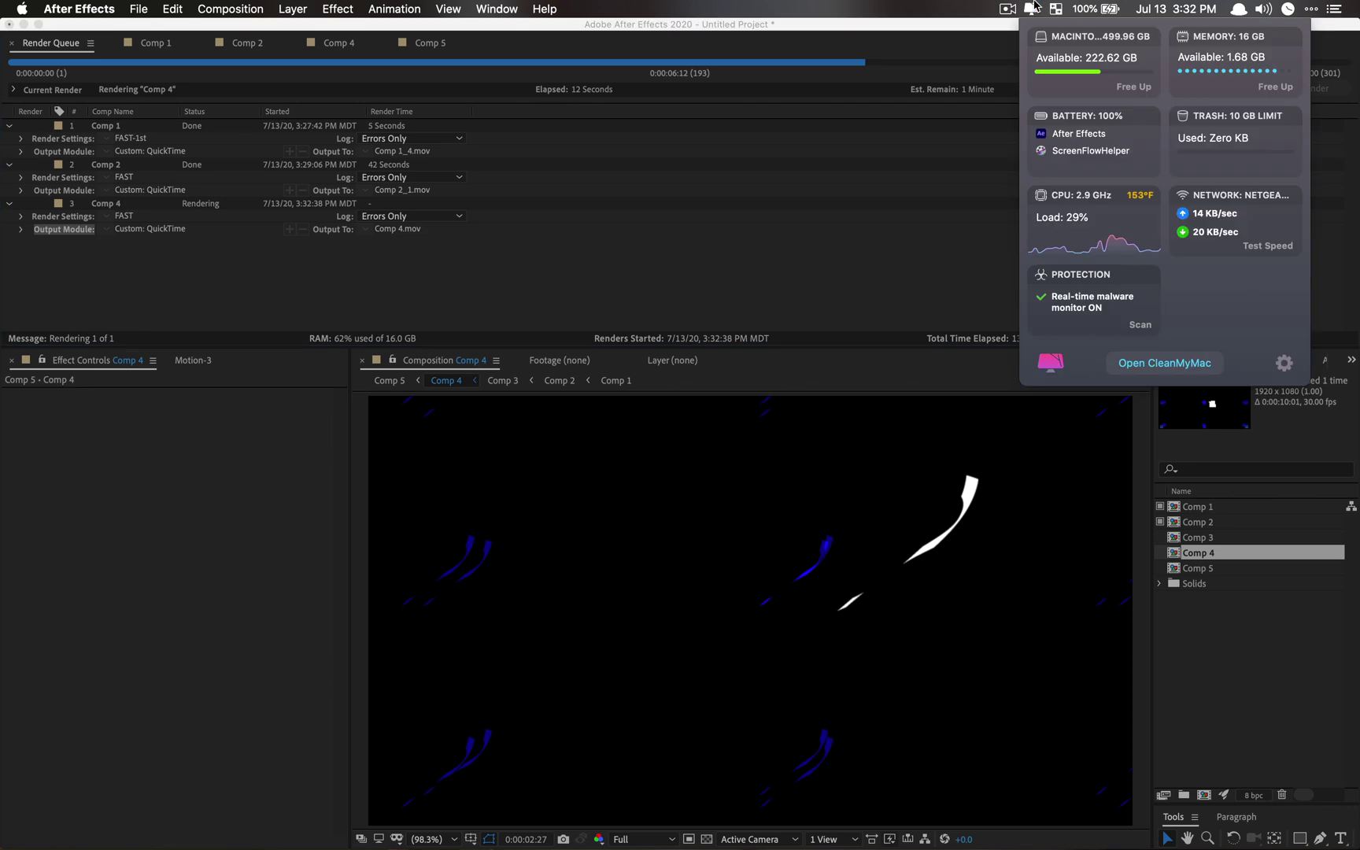
left_click(1033, 7)
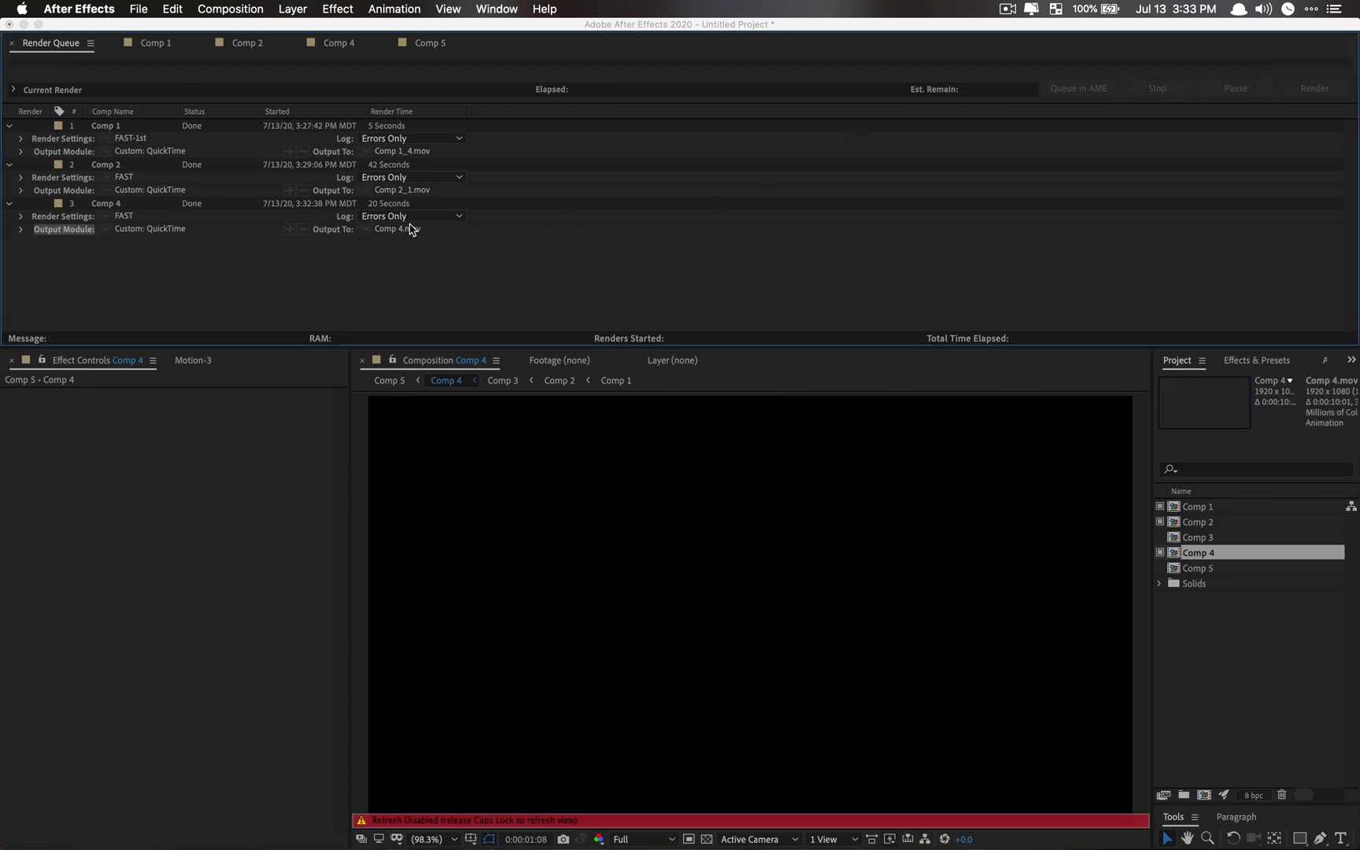
Step: Re-enable the viewer refresh and remove all finished items from the render queue
left_click(109, 206)
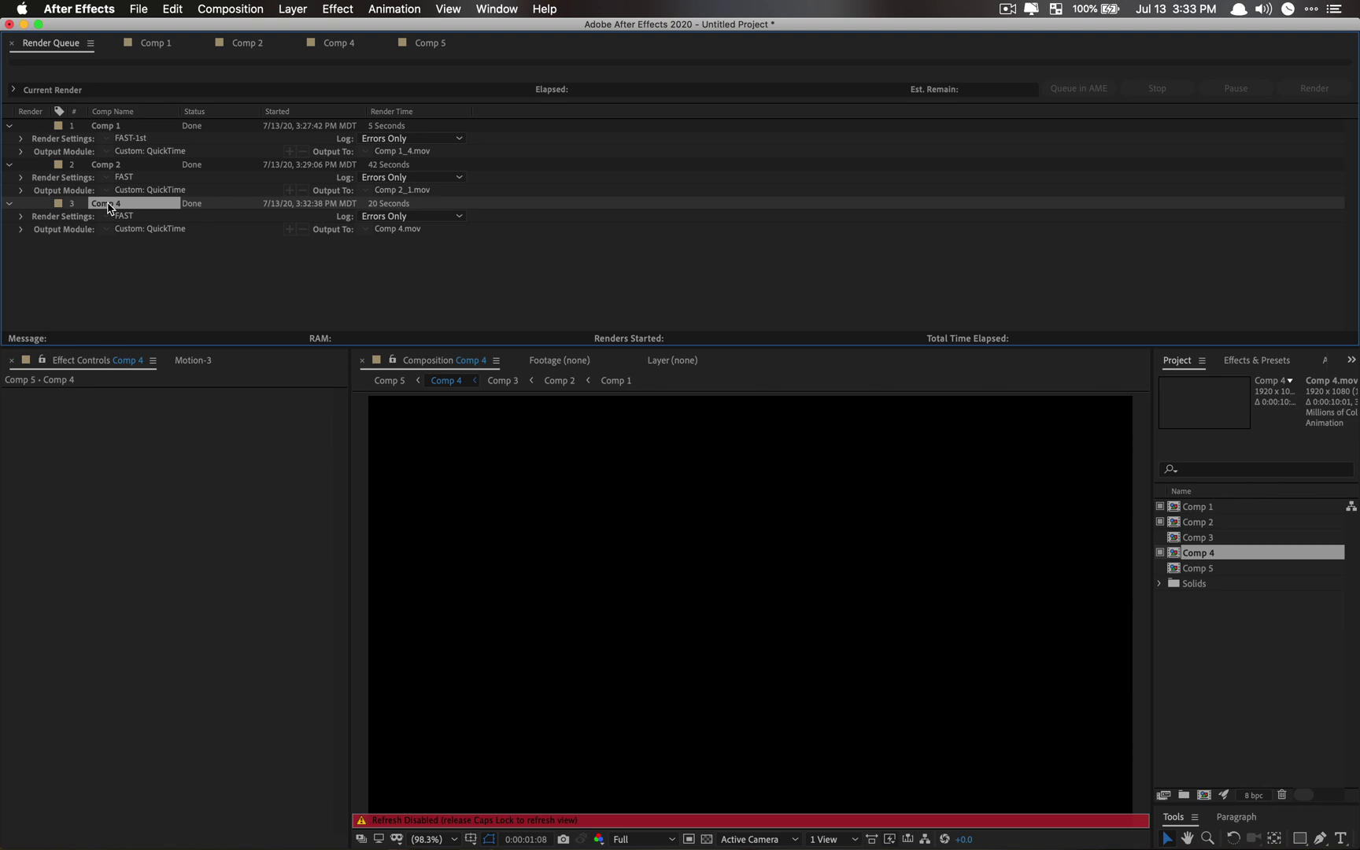
key("Caps_Lock")
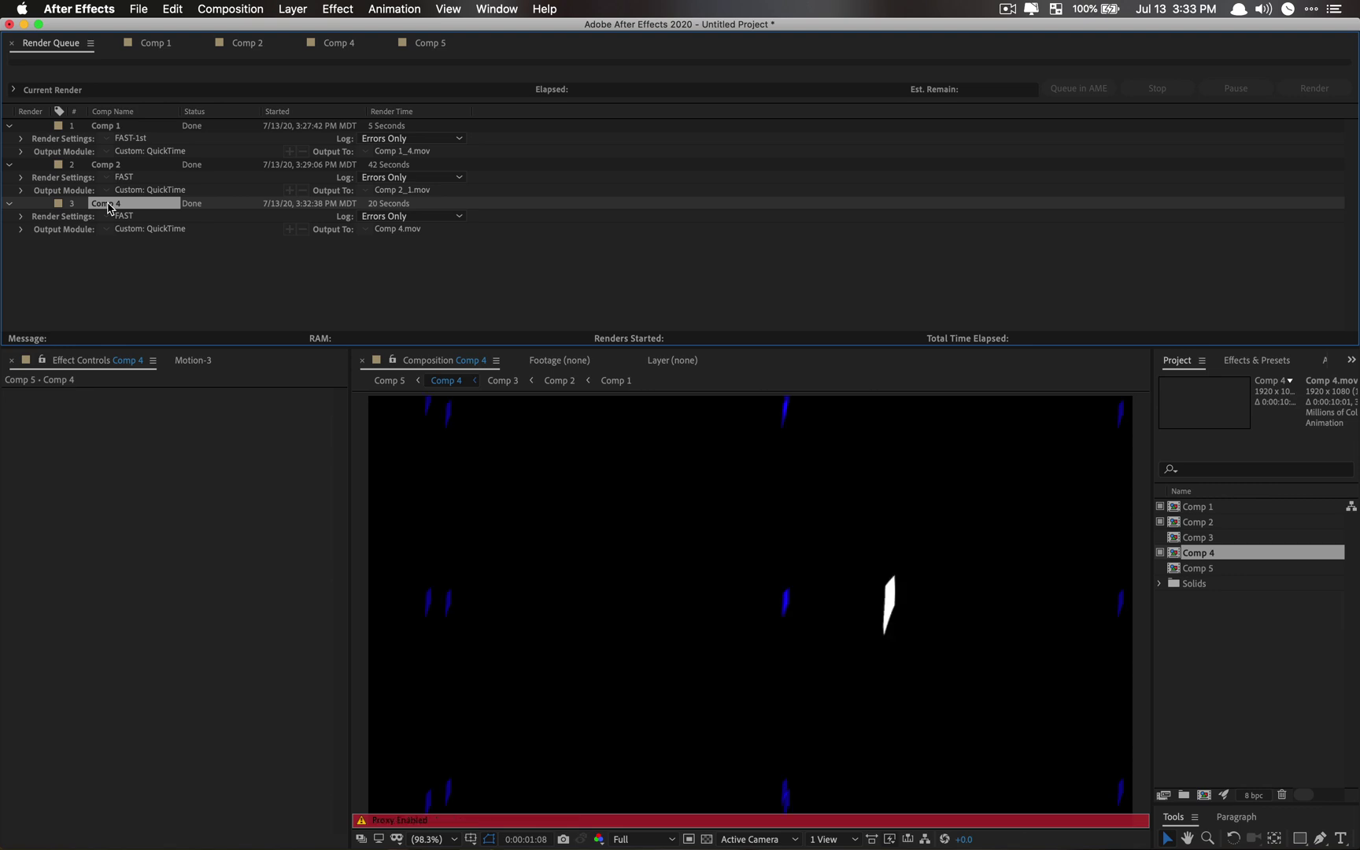
key("super+a")
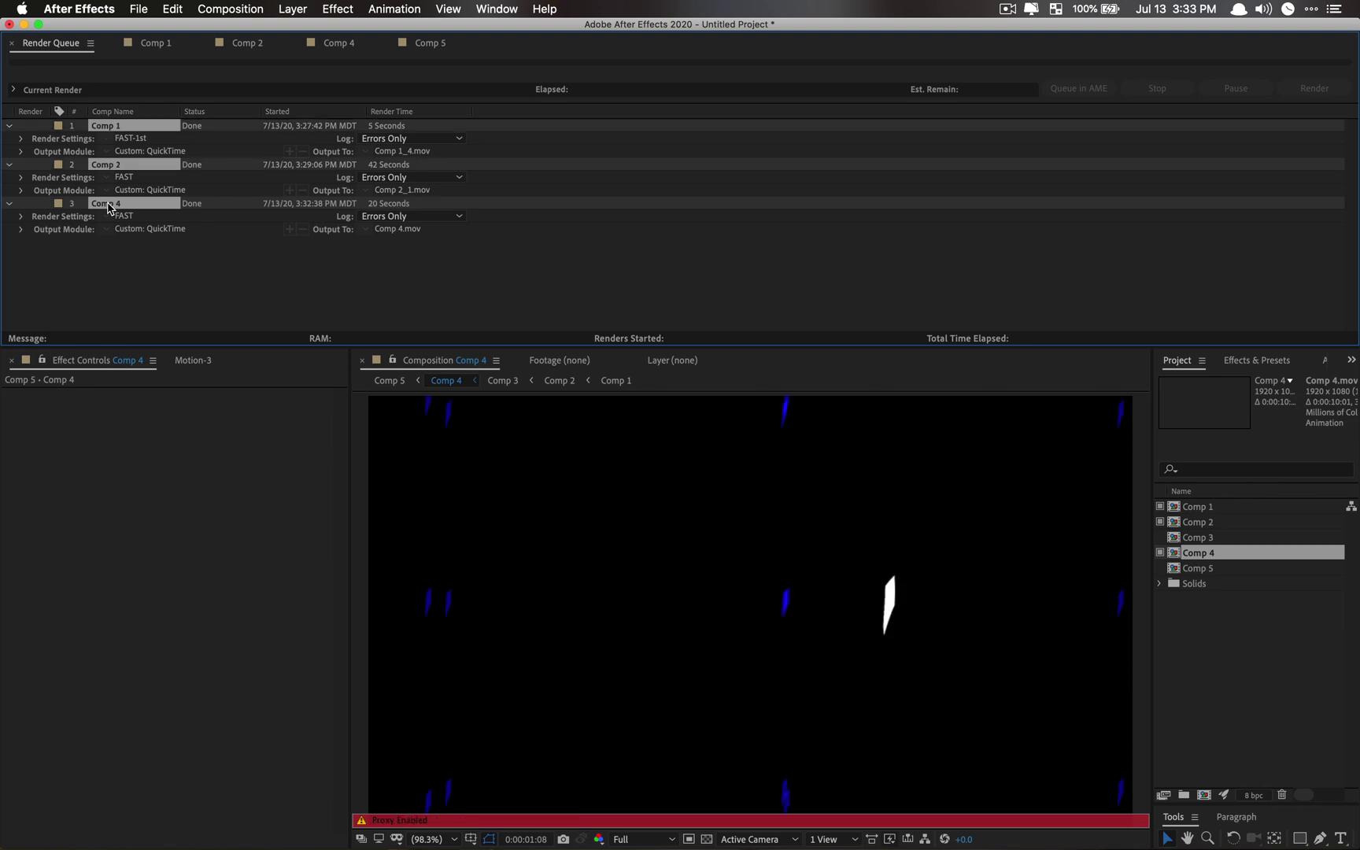
key("Delete")
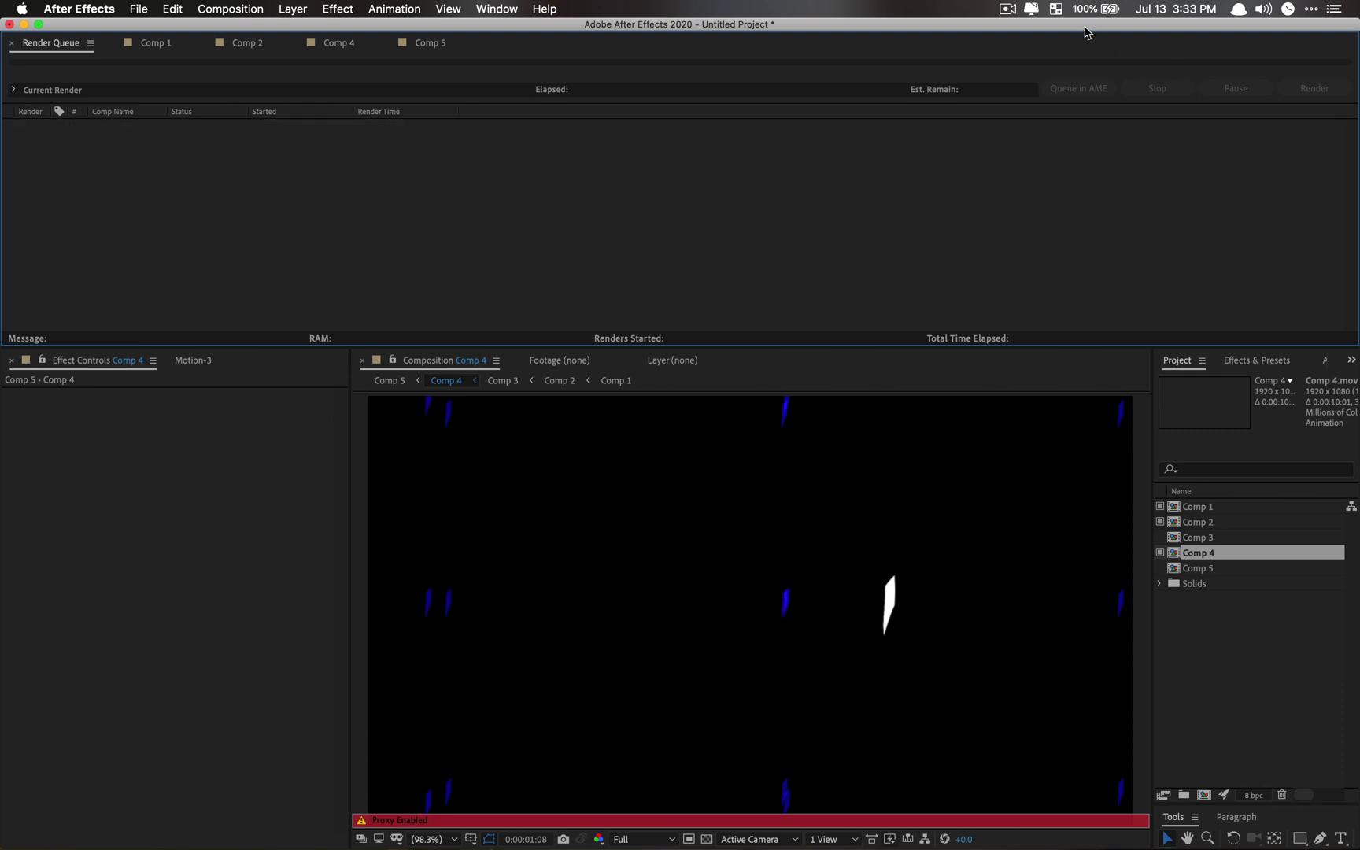
Step: Free up system memory with the CleanMyMac monitor and return to the project
left_click(1018, 6)
left_click(1031, 8)
left_click(1289, 88)
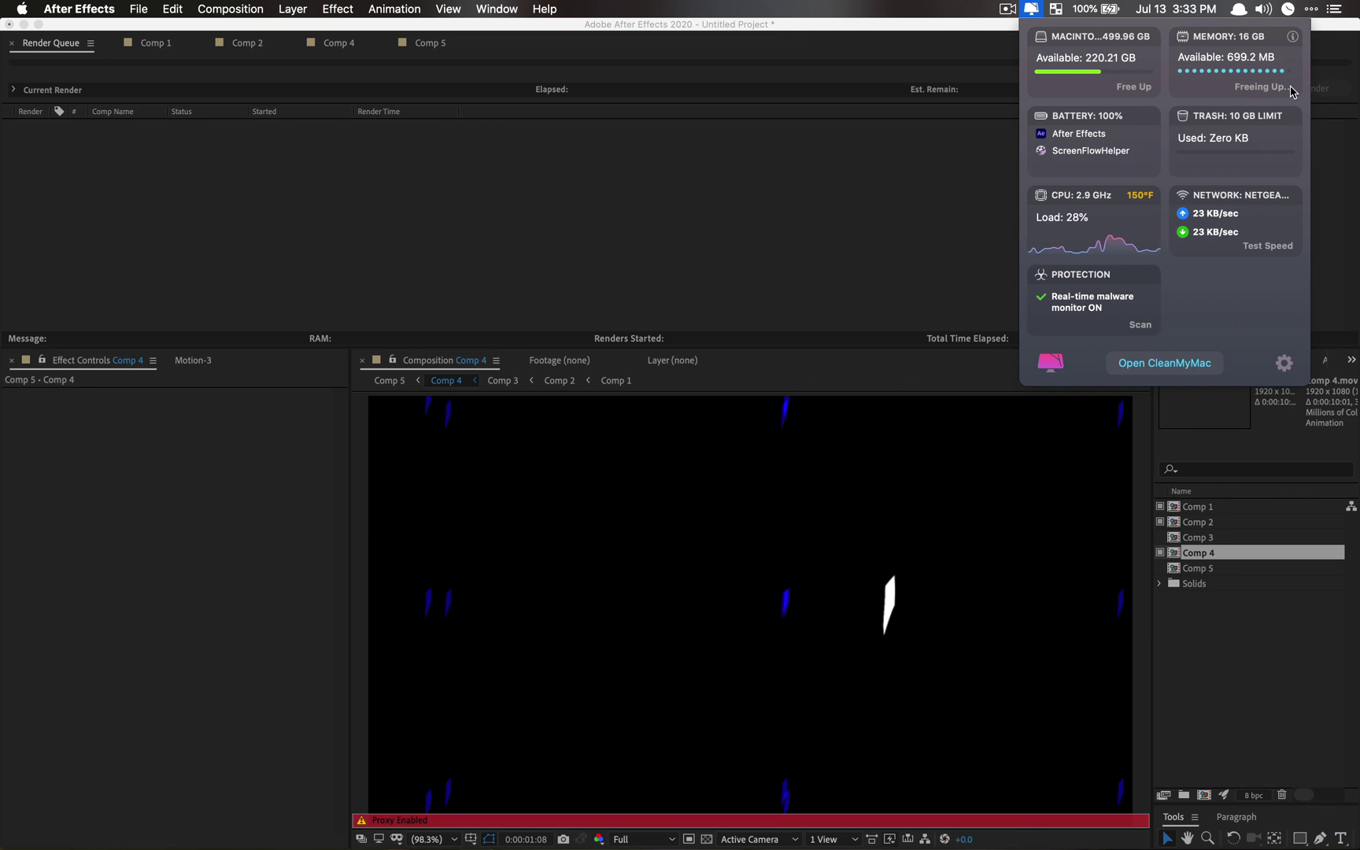
left_click(740, 122)
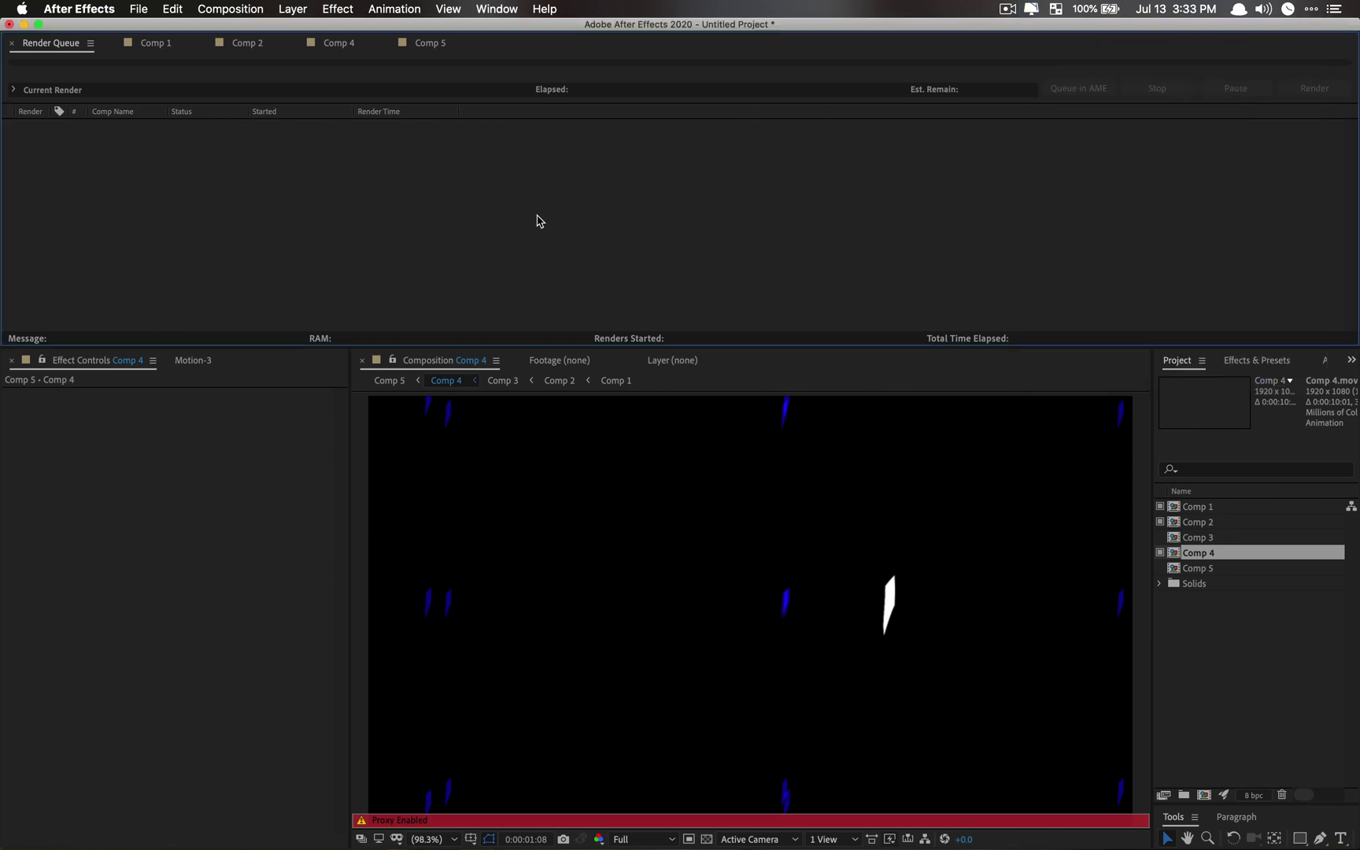
Step: Open Comp 5 and scrub through its timeline, stopping at 0:00:02:23
left_click(391, 382)
left_click(465, 225)
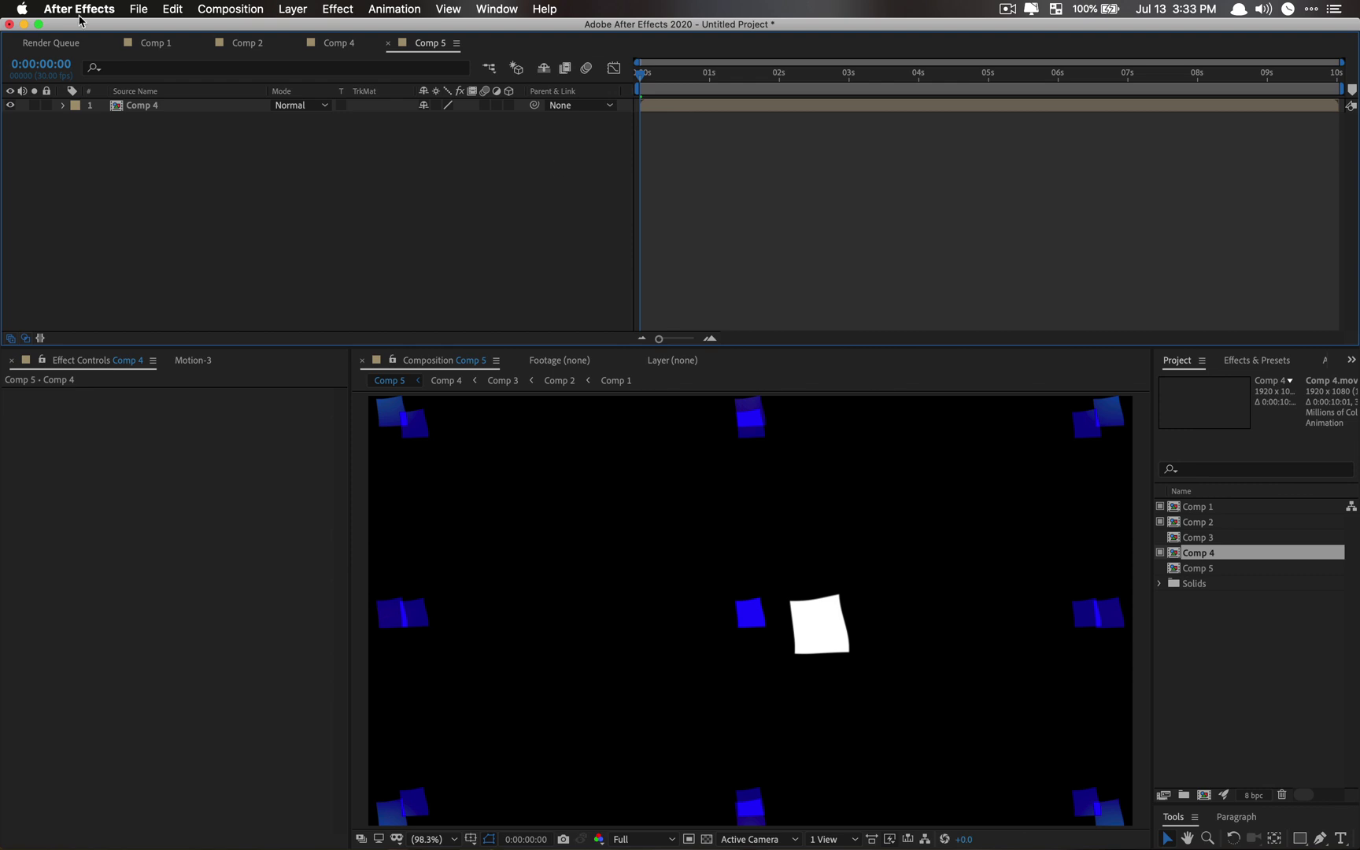
left_click_drag(856, 75, 836, 112)
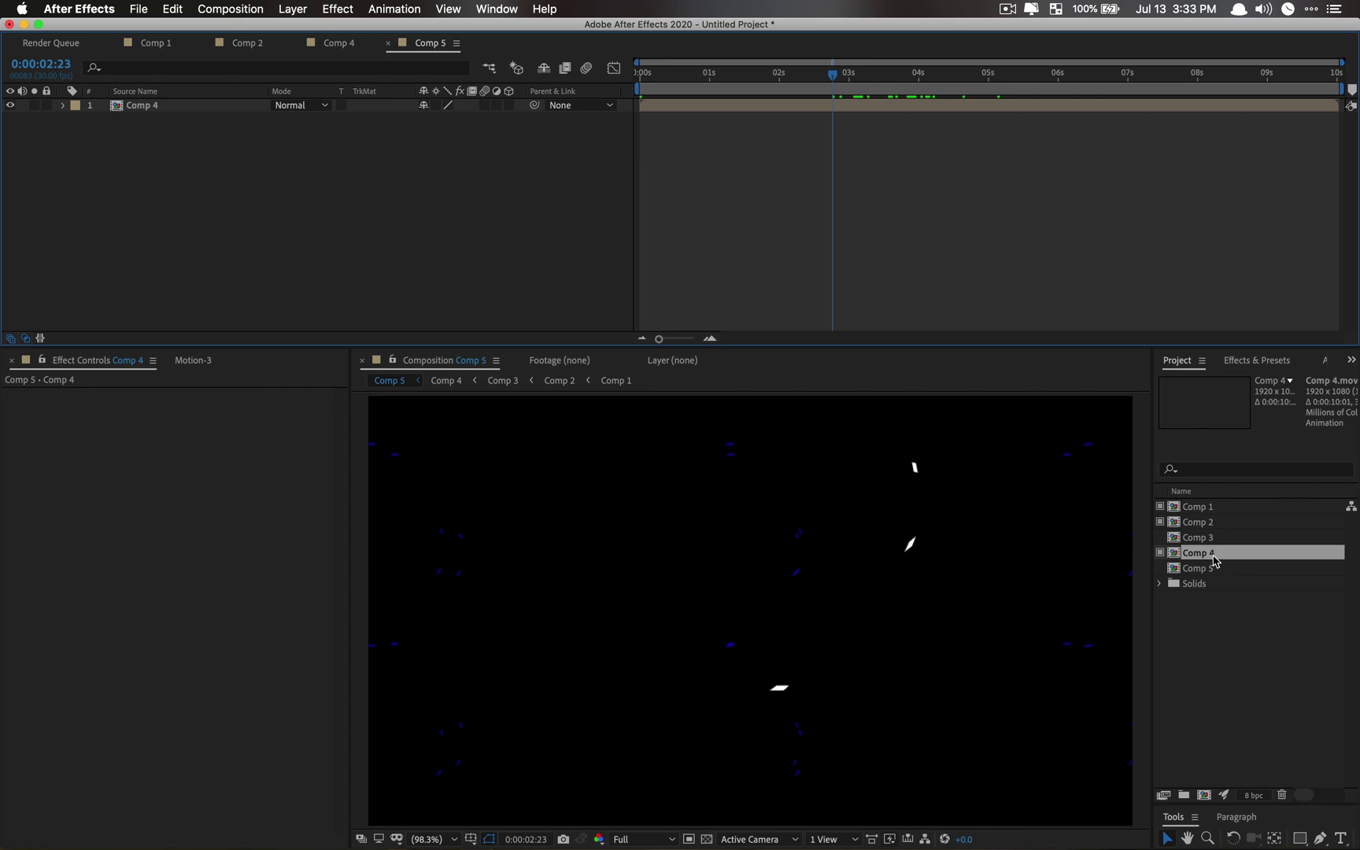
Step: Free up system memory again with the CleanMyMac monitor and return to Comp 5's timeline
left_click(1038, 6)
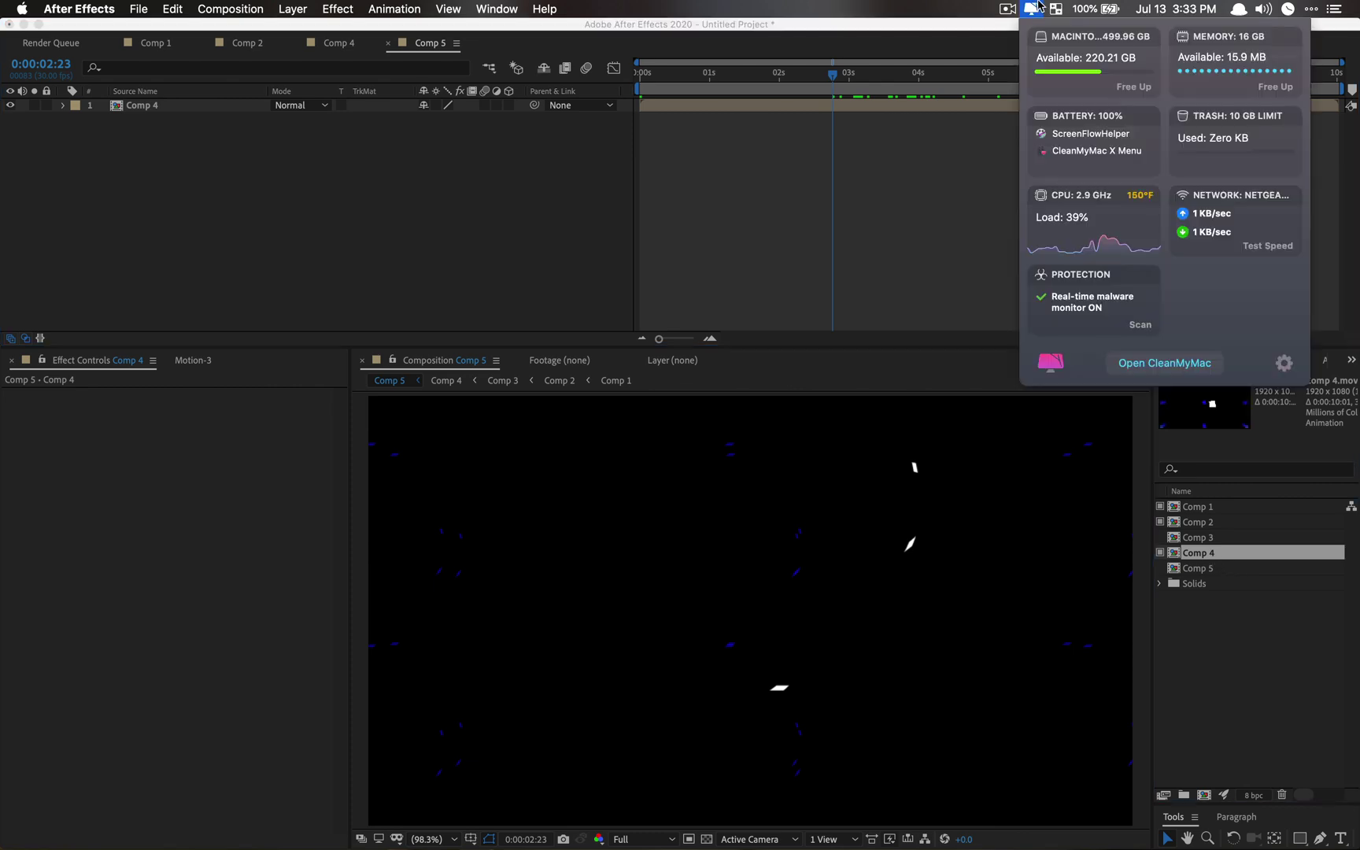
left_click(1244, 88)
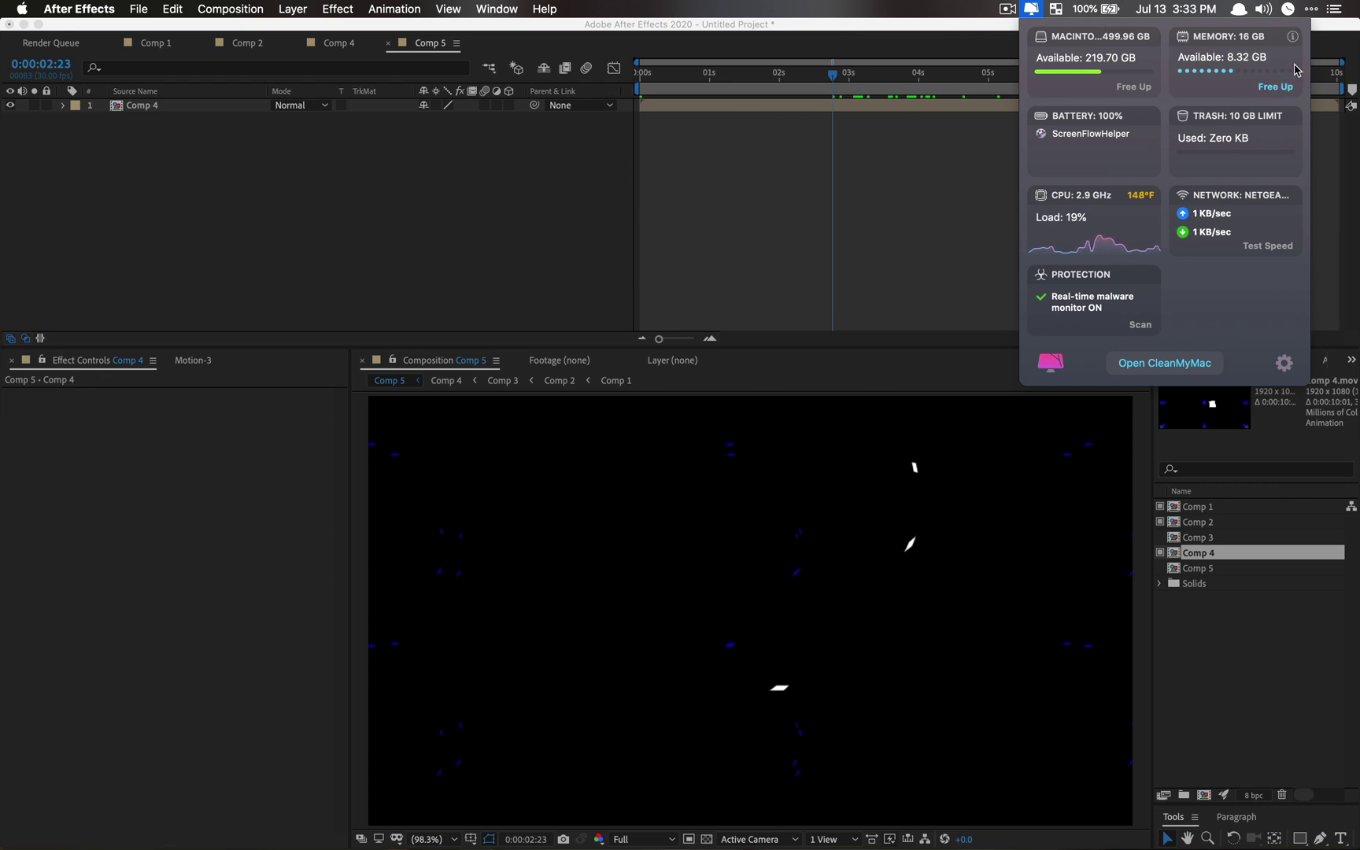
left_click(1029, 7)
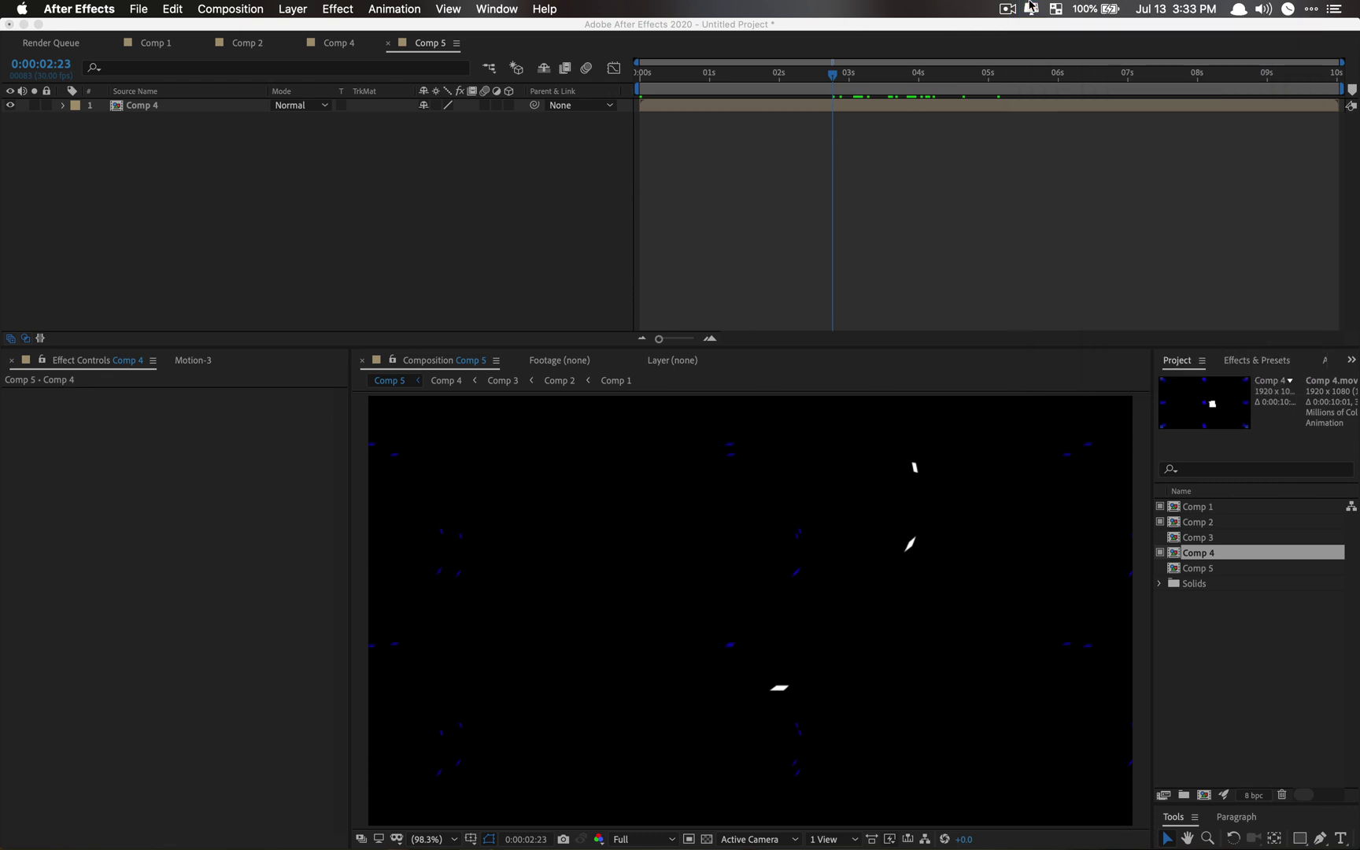
left_click(736, 85)
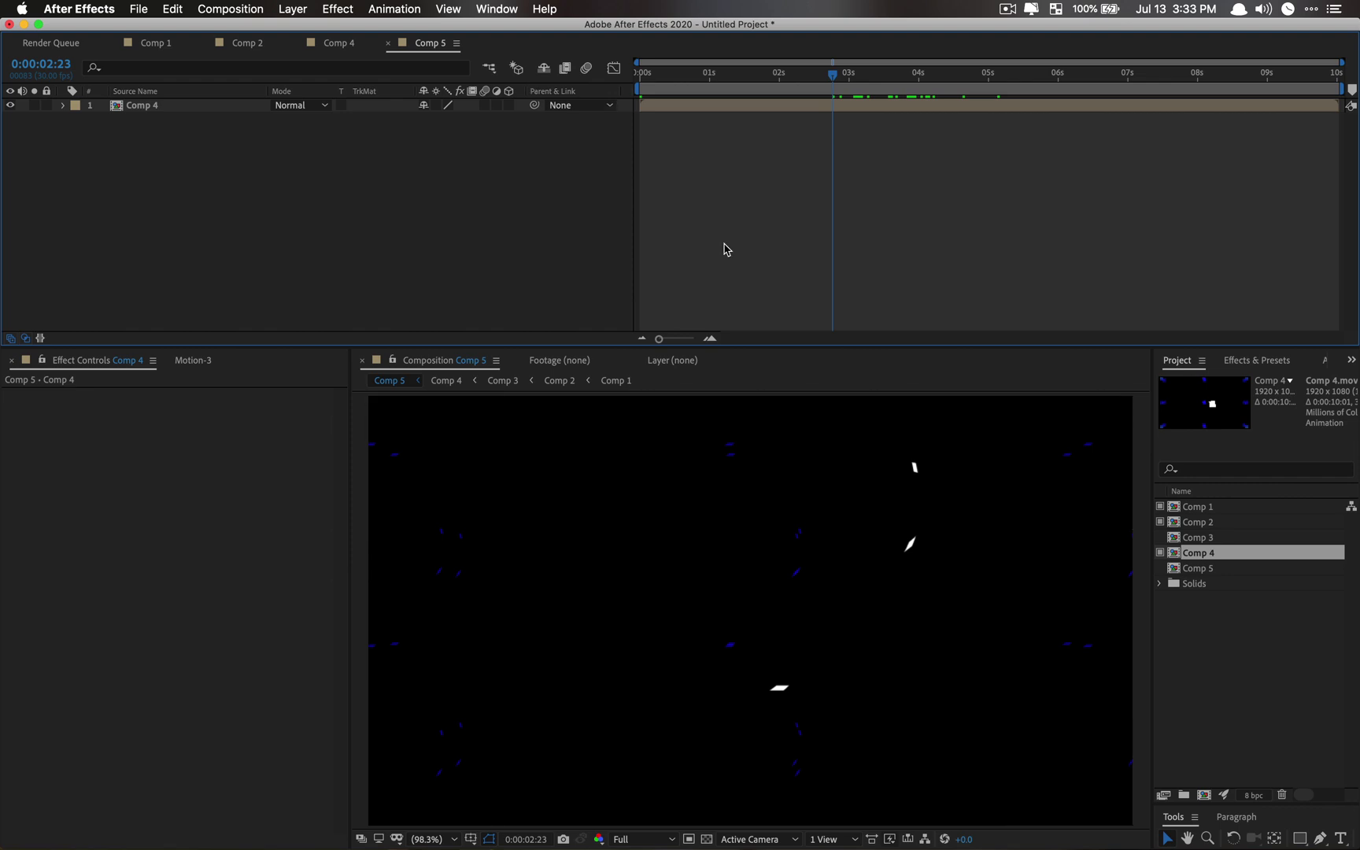
Step: Preview Comp 5 from the start, scale down its Comp 4 layer, and preview the change
key("Home")
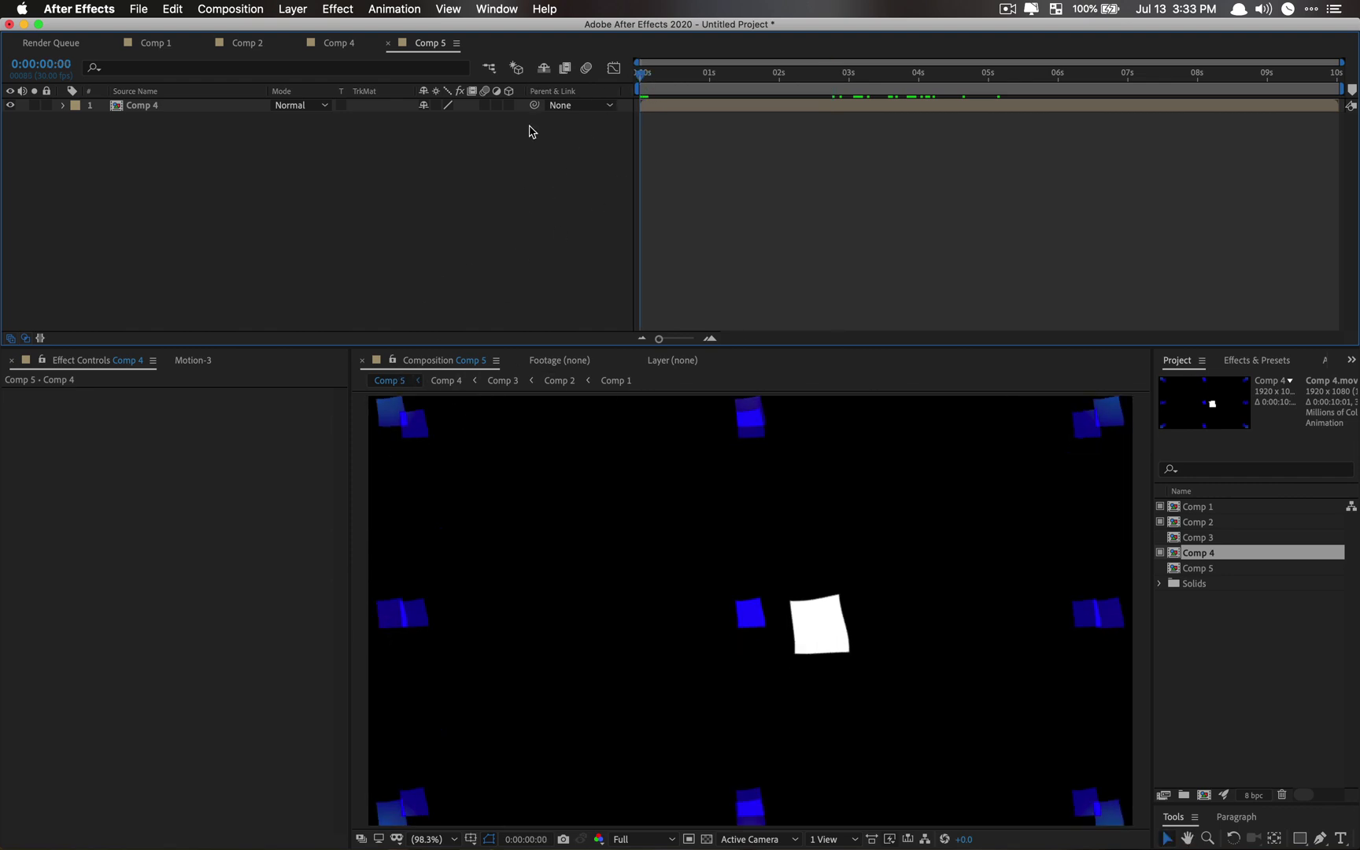
key("space")
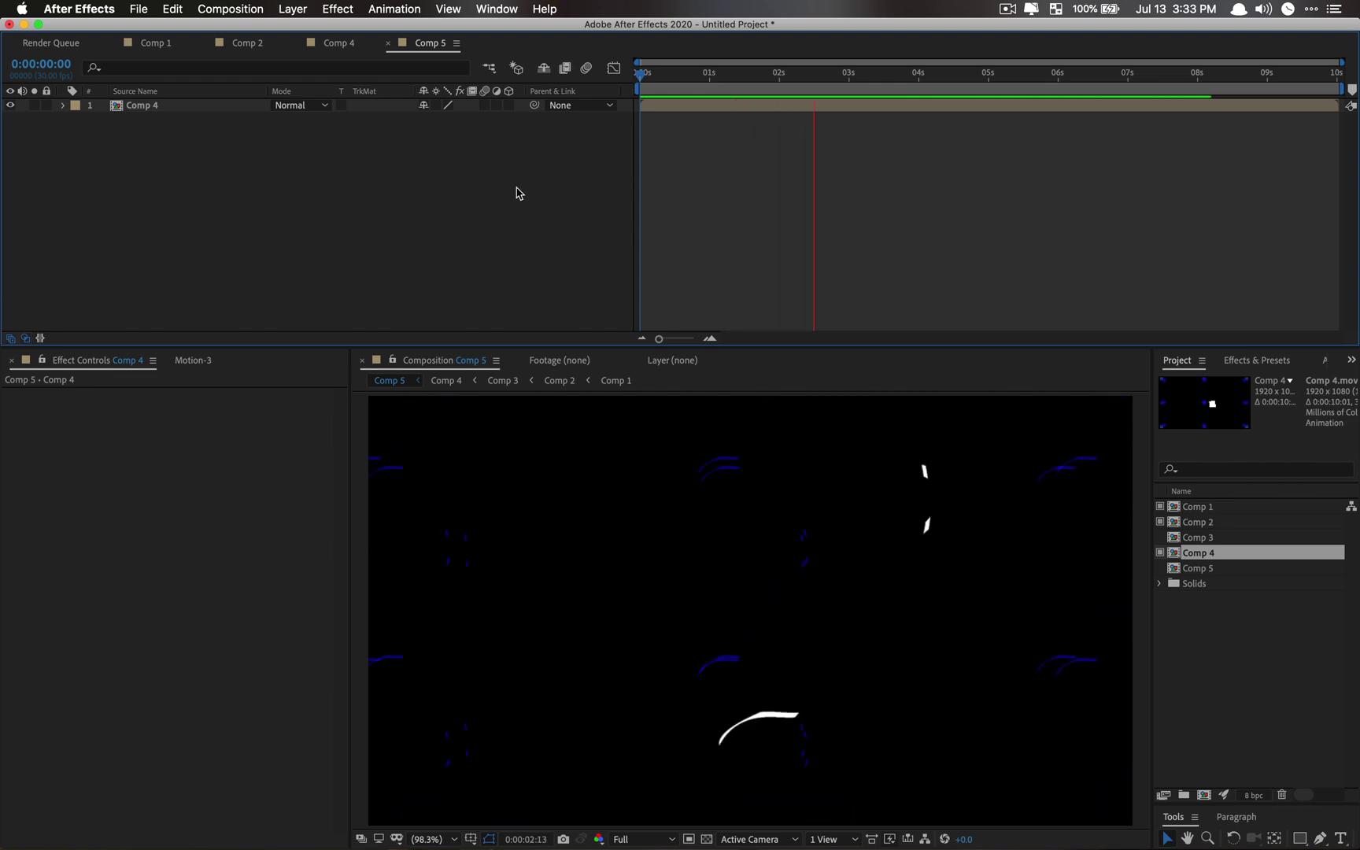
left_click(243, 104)
key("s")
left_click_drag(445, 118, 415, 135)
left_click(404, 183)
key("space")
key("space")
Step: Open the nested Comp 3, Comp 2 and Comp 4 in turn and select the Comp 3 layer in Comp 4
left_click(503, 381)
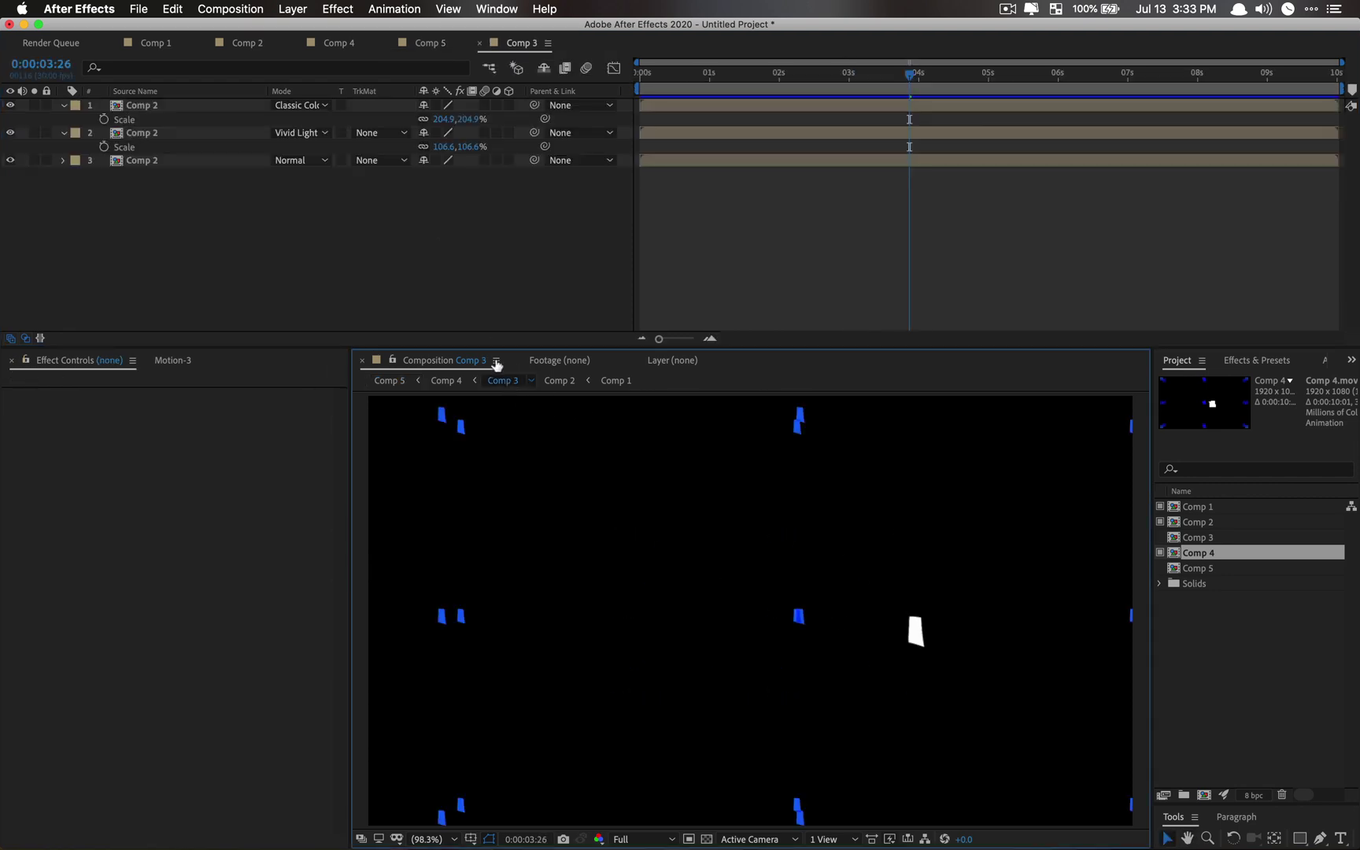
left_click(559, 381)
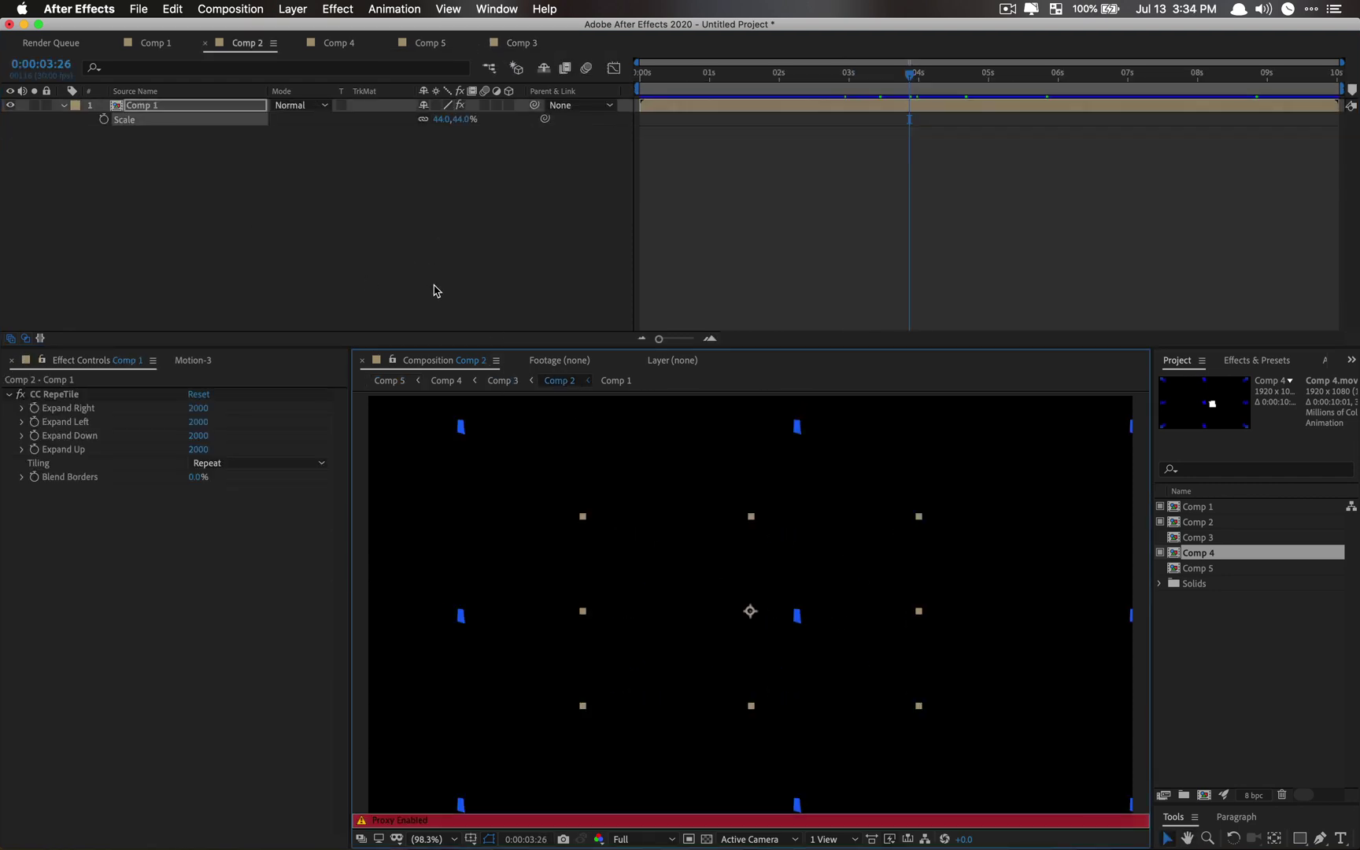
left_click(446, 381)
left_click(188, 120)
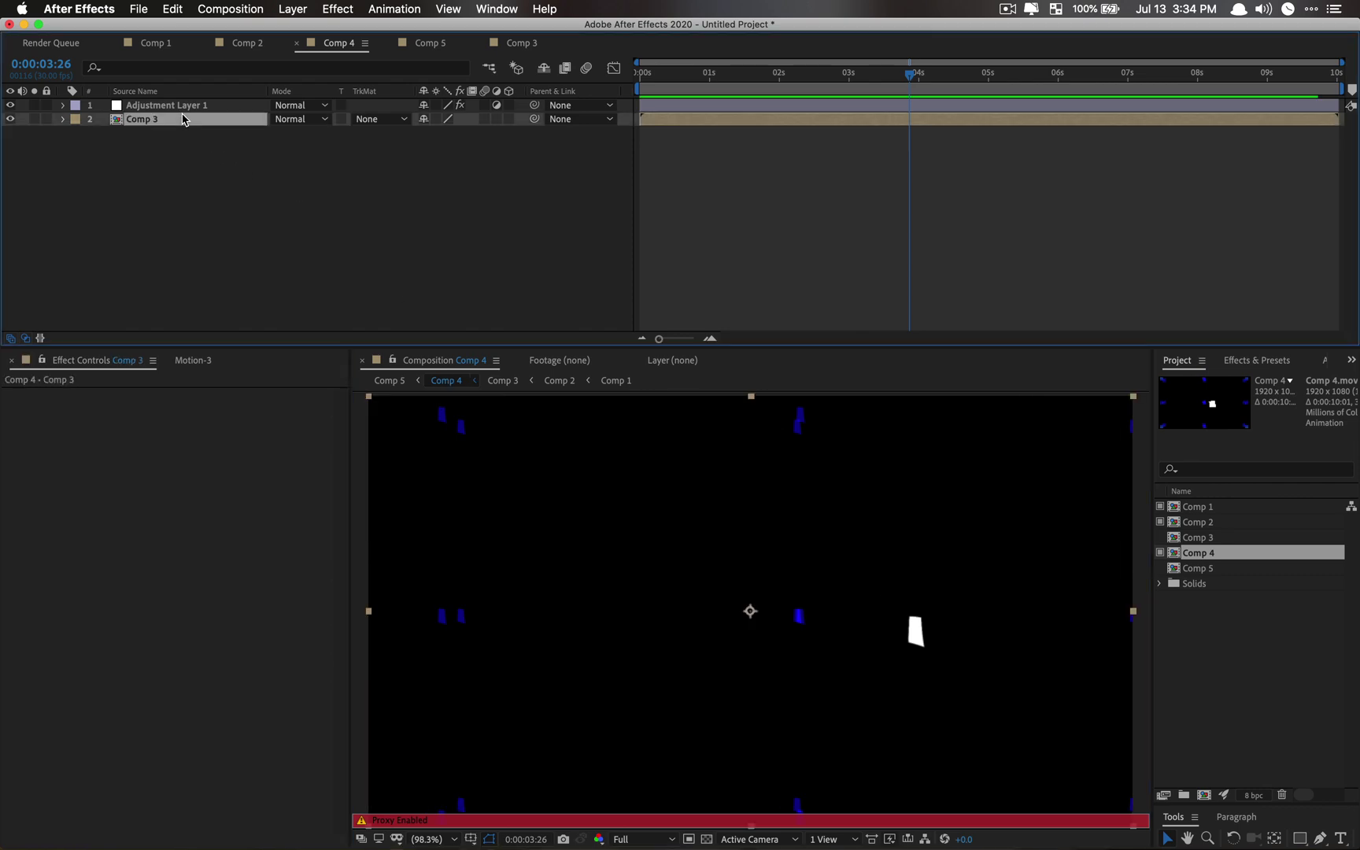
Step: Copy the CC RepeTile effect from the Comp 1 layer in Comp 2 onto the Comp 4 layer in Comp 5
left_click(200, 107)
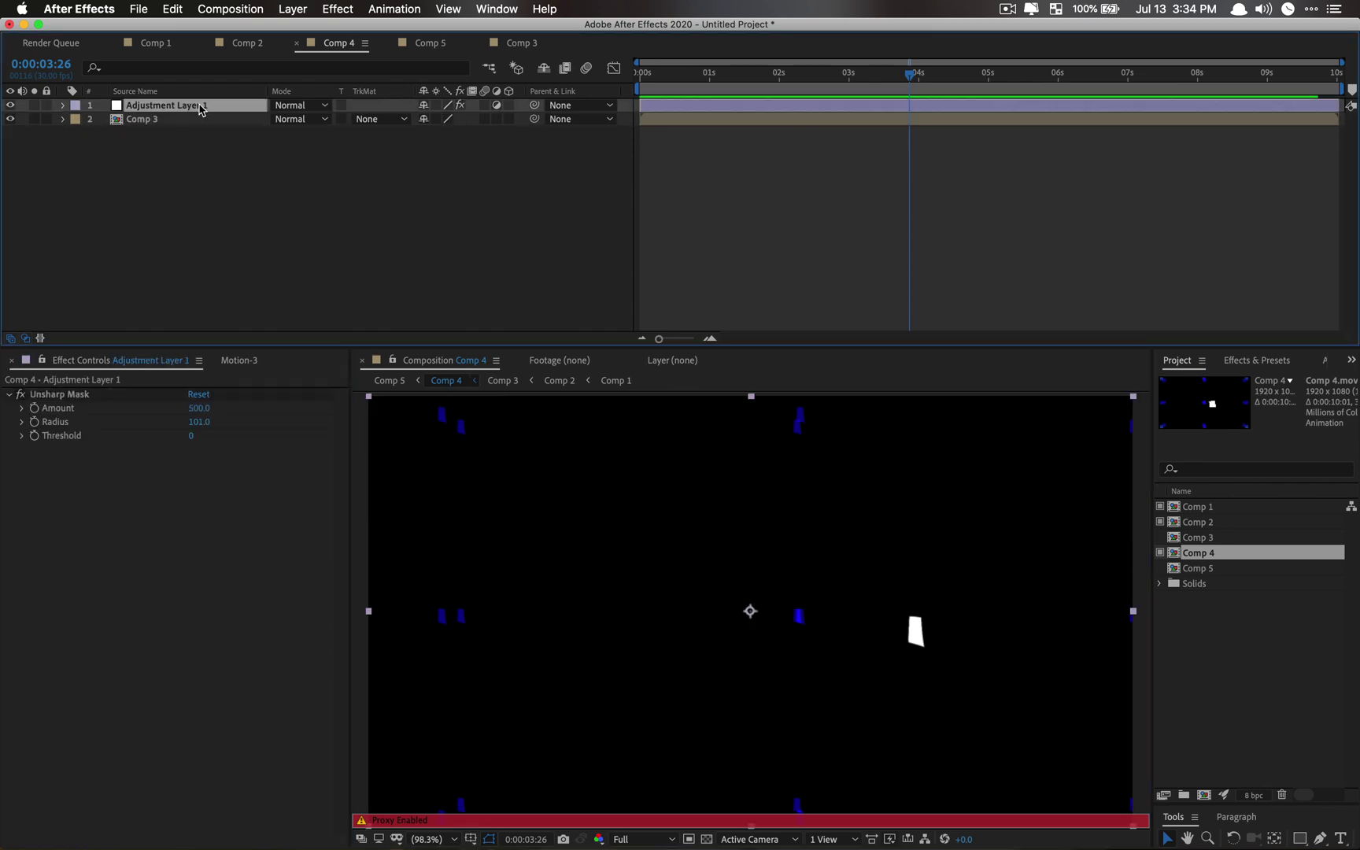
left_click(611, 381)
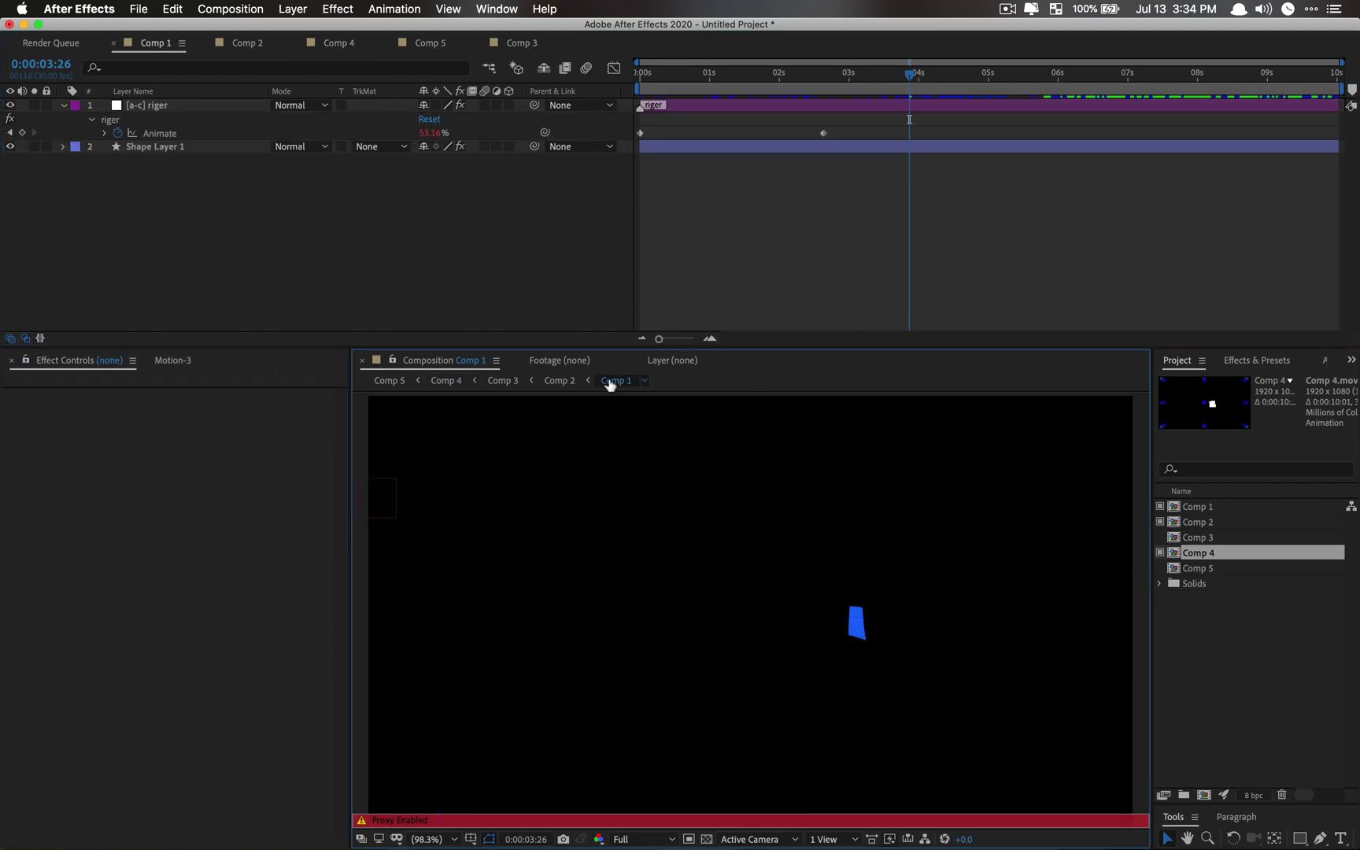
left_click(567, 384)
left_click(56, 393)
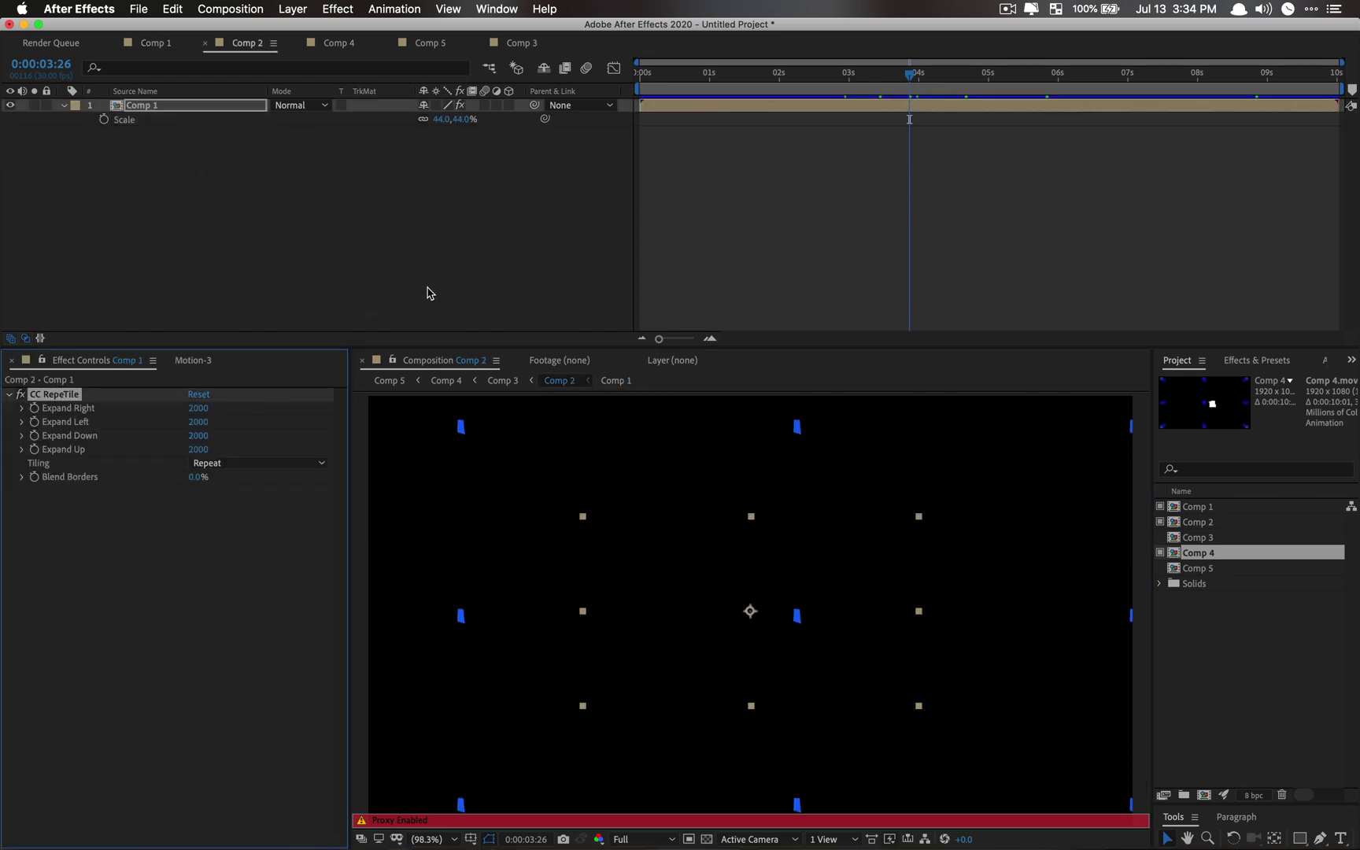
left_click(399, 384)
left_click(145, 108)
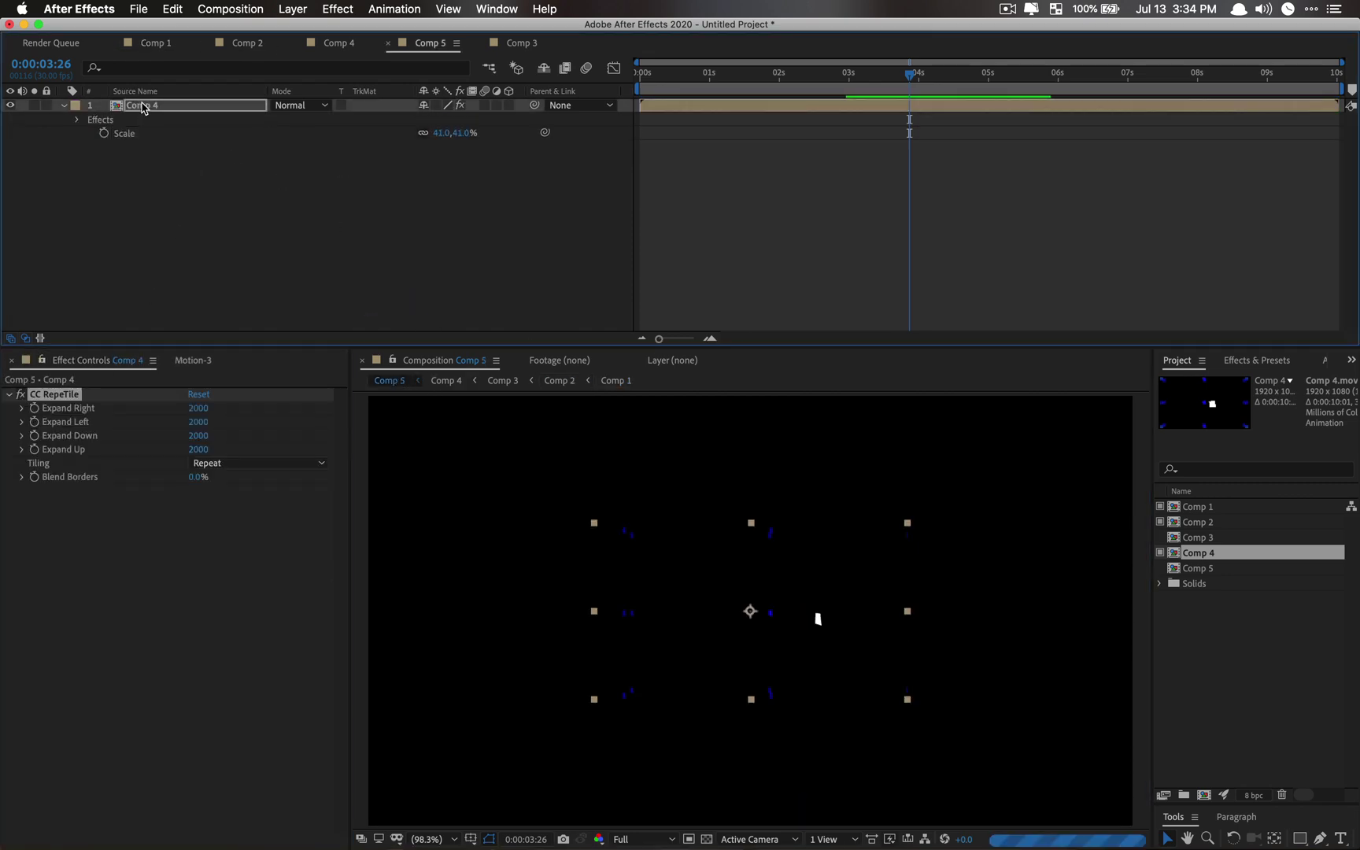
Step: Set the Comp 4 layer's scale to 51% in Comp 5 and preview the tiled animation
key("s")
key("e")
key("s")
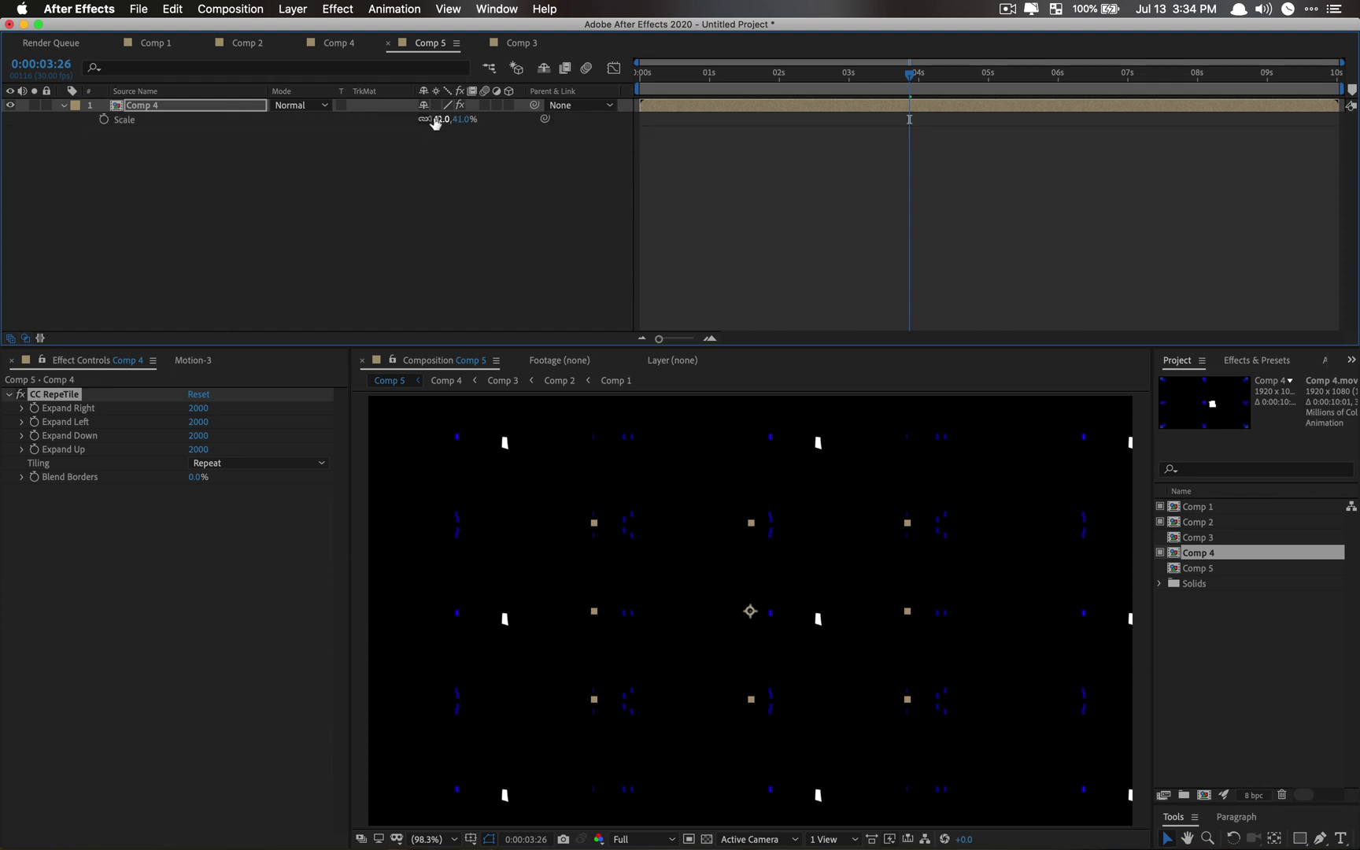
left_click_drag(439, 118, 443, 126)
left_click(539, 216)
key("space")
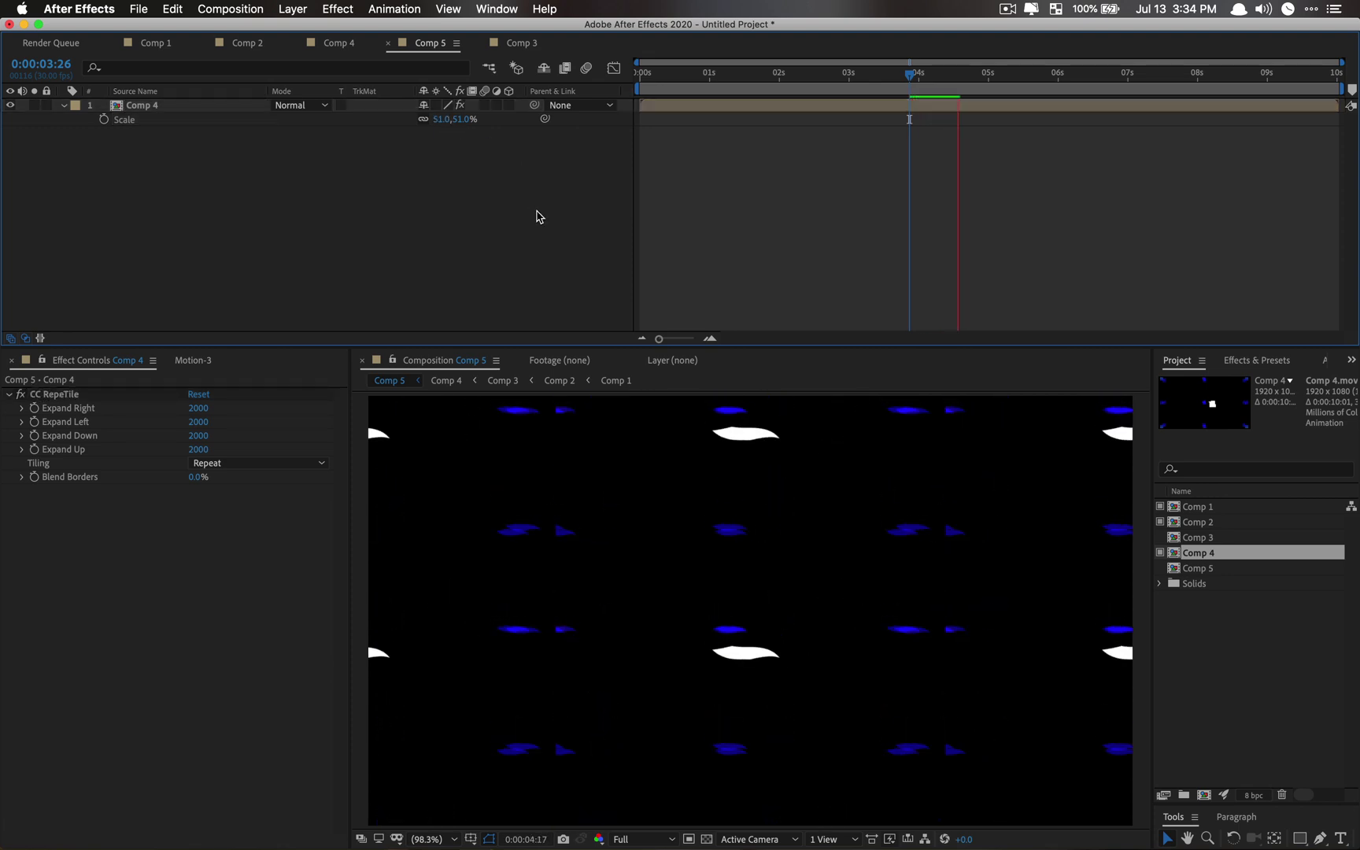
key("space")
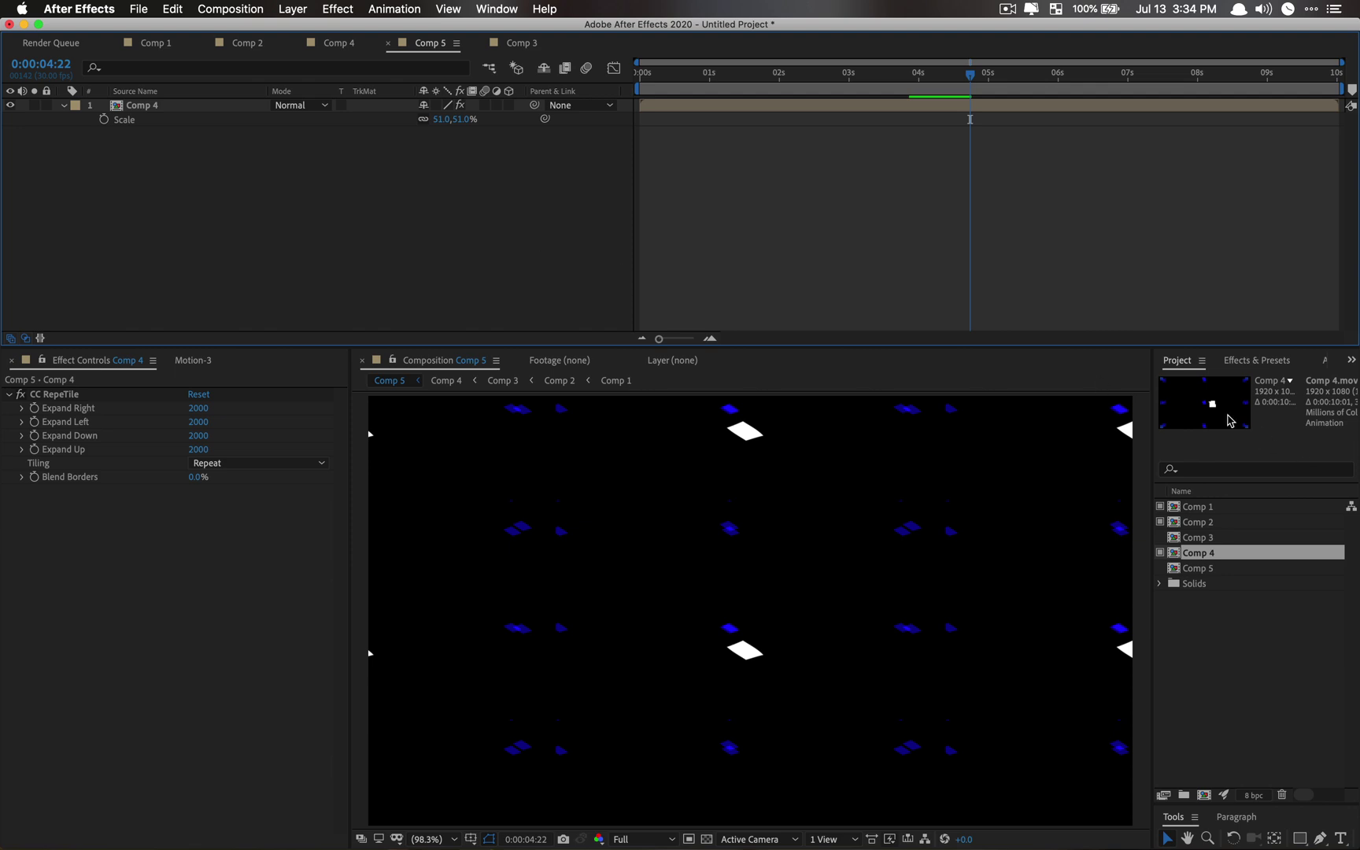
Step: Create a movie proxy of Comp 5, rendering it as Comp 5.mov with the FAST render settings
left_click(1191, 573)
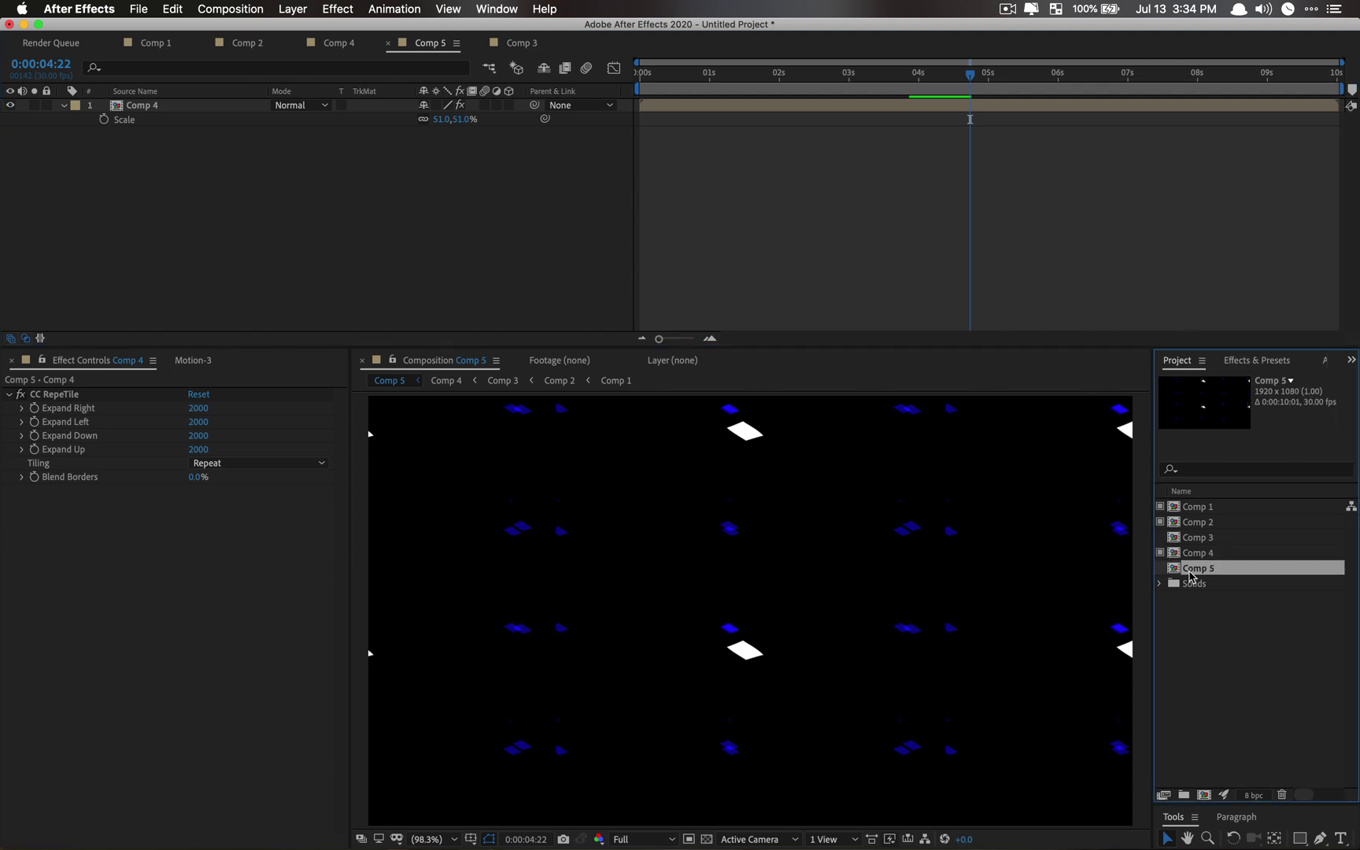
right_click(1191, 577)
mouse_move(1094, 646)
left_click(1204, 662)
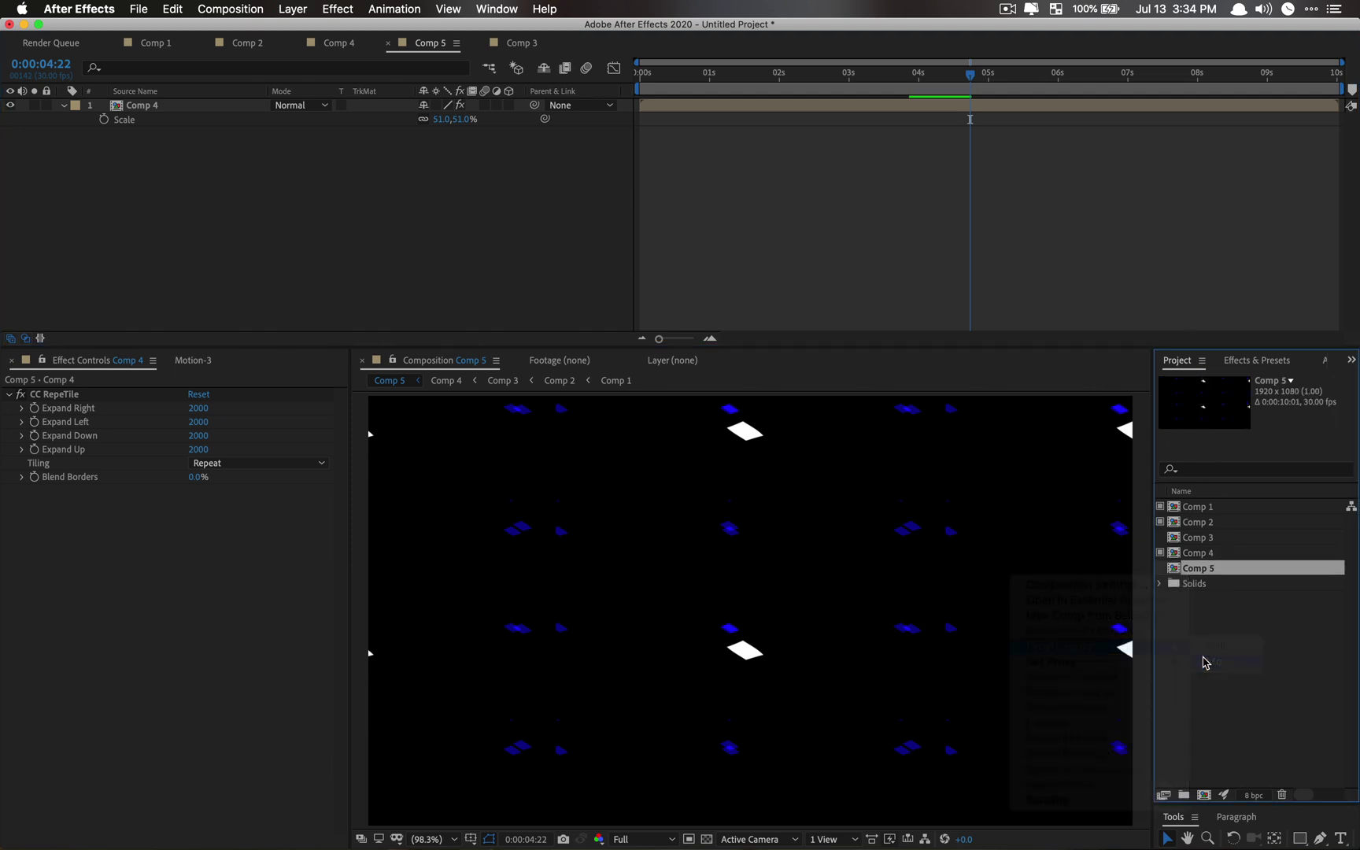
left_click(108, 138)
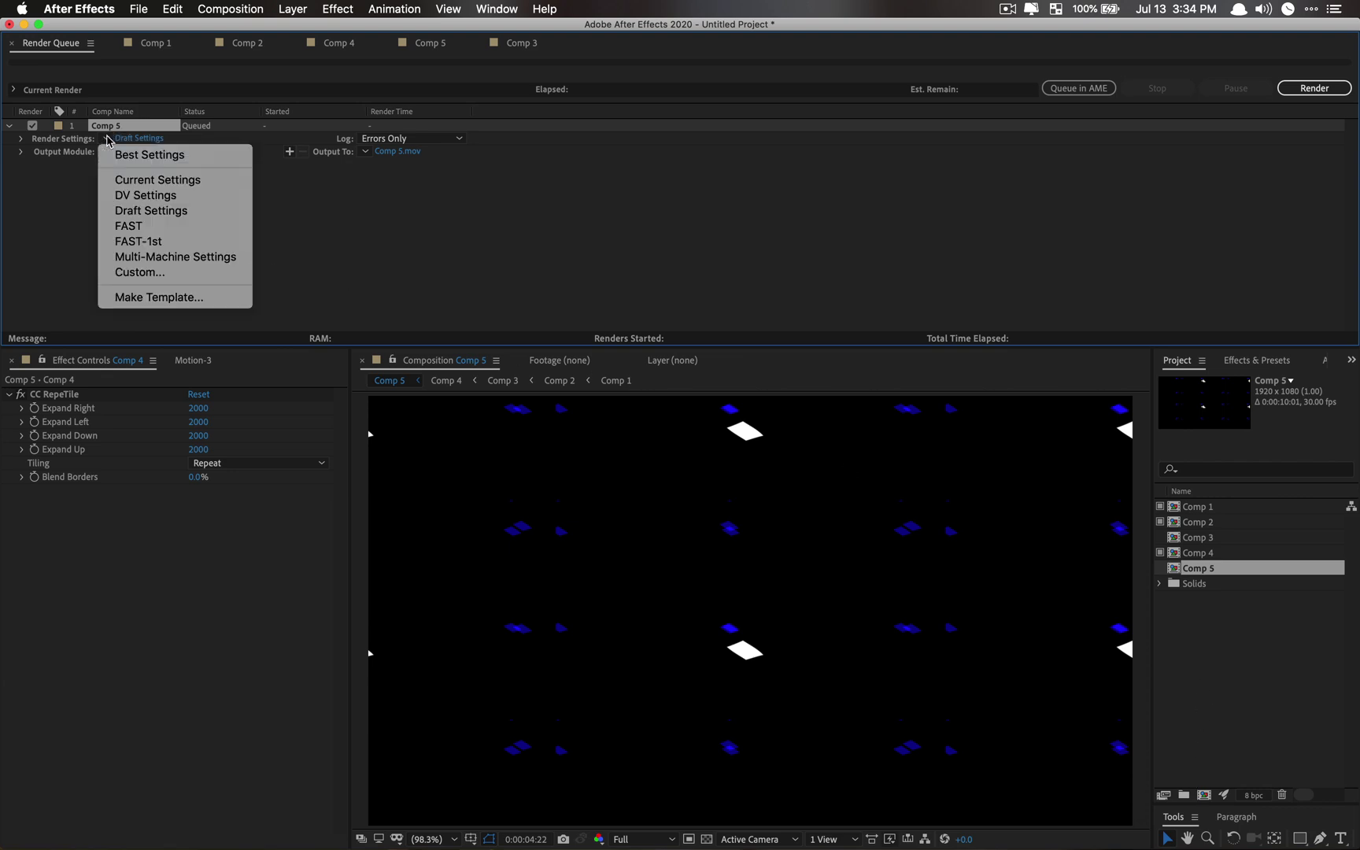
left_click(159, 225)
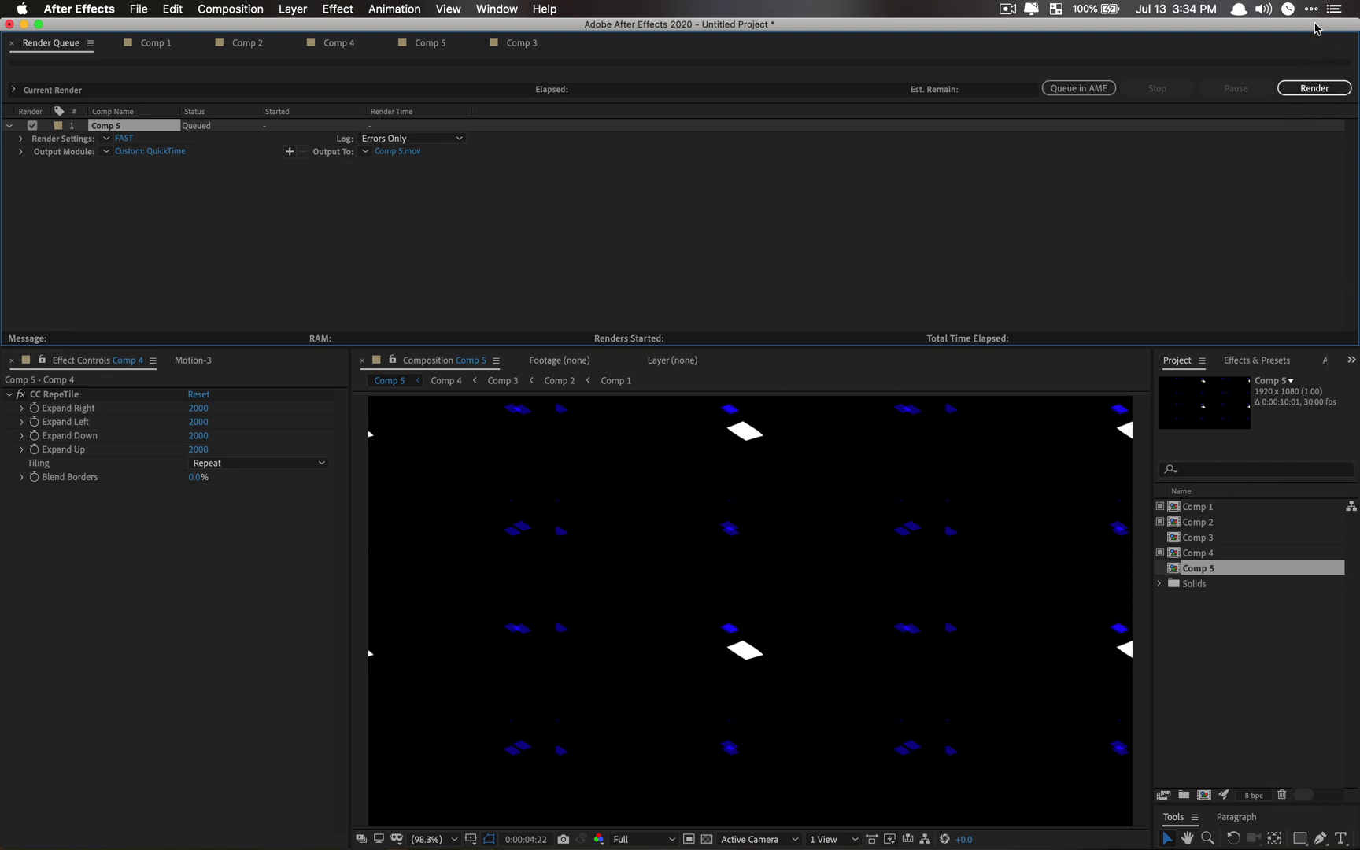
left_click(1311, 86)
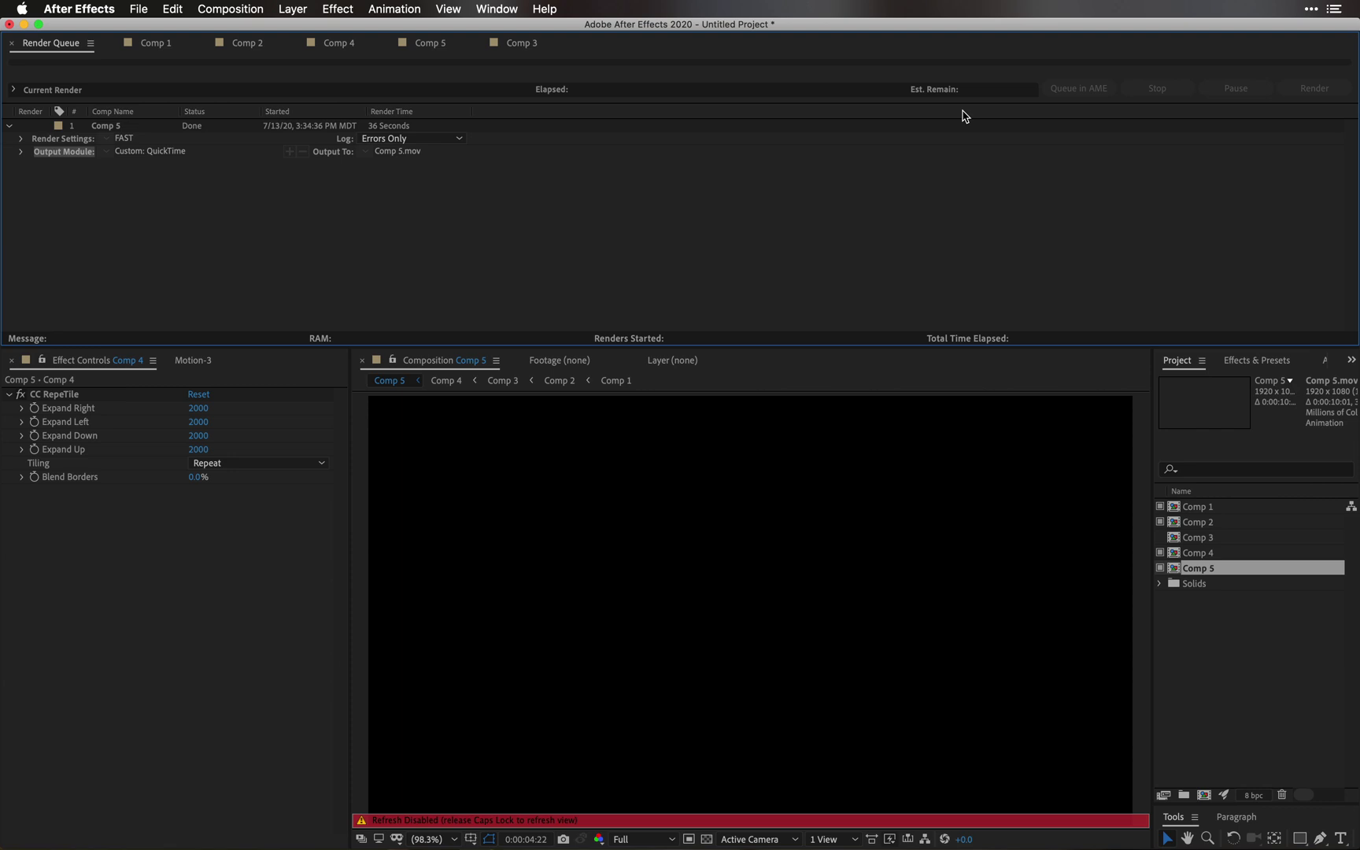
Step: Nest Comp 5 in a new composition named Comp 6 and preview it from the start
left_click(389, 382)
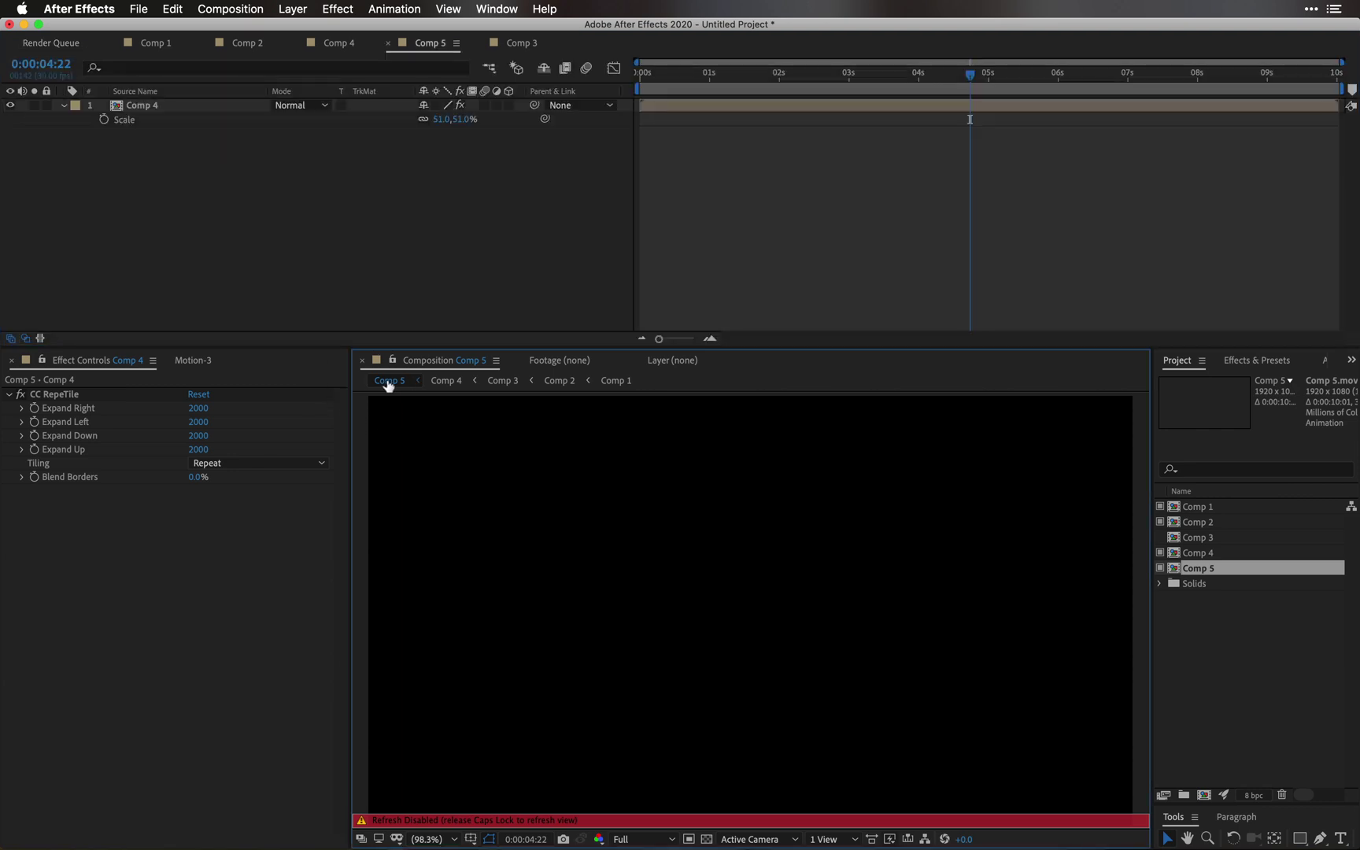
left_click(570, 186)
left_click_drag(673, 79, 539, 86)
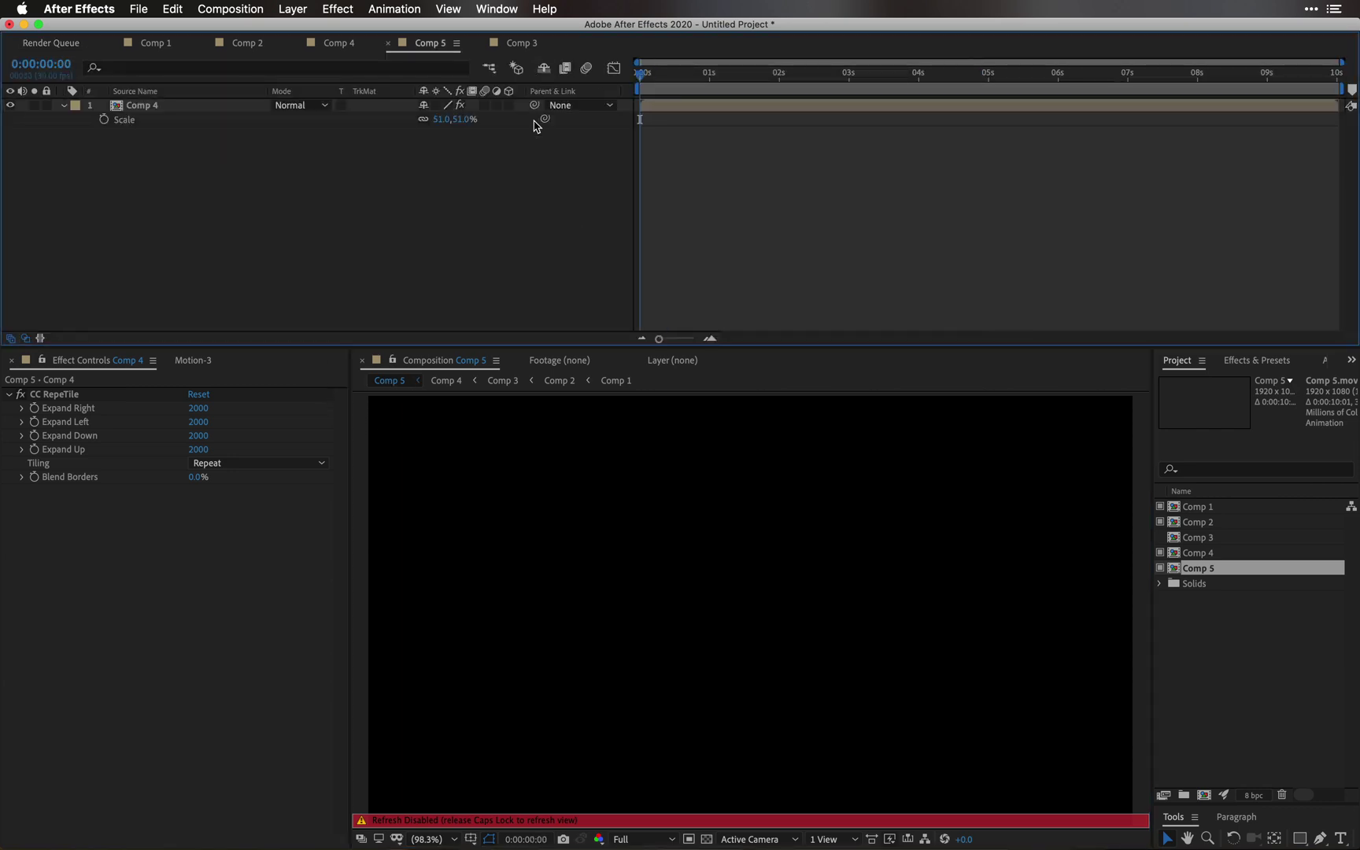
left_click_drag(1197, 568, 1204, 795)
left_click(416, 229)
key("Caps_Lock")
key("space")
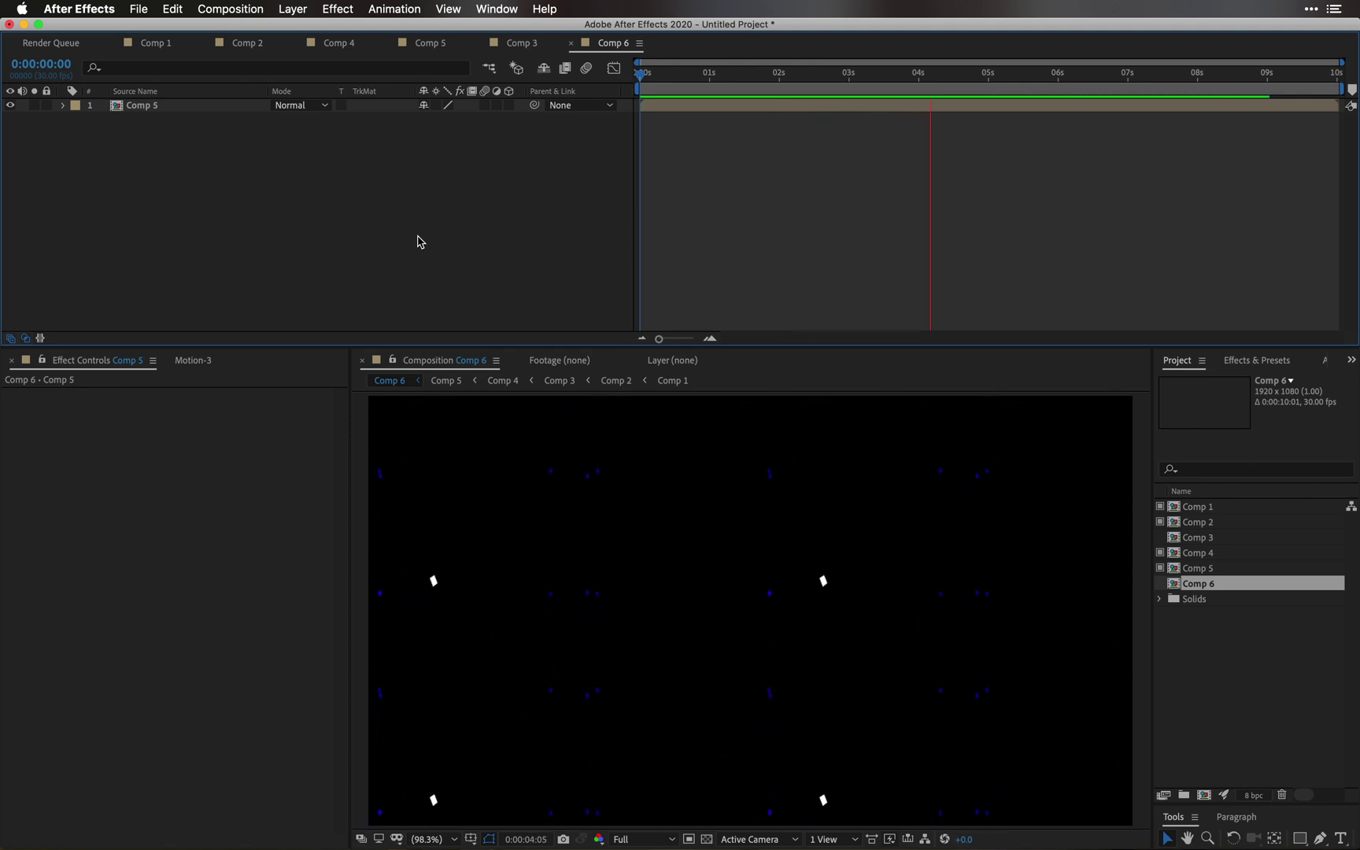
Step: Duplicate the Comp 5 layer in Comp 6 and unlink the duplicate's scale proportions
left_click(157, 106)
key("super+d")
key("Caps_Lock")
key("s")
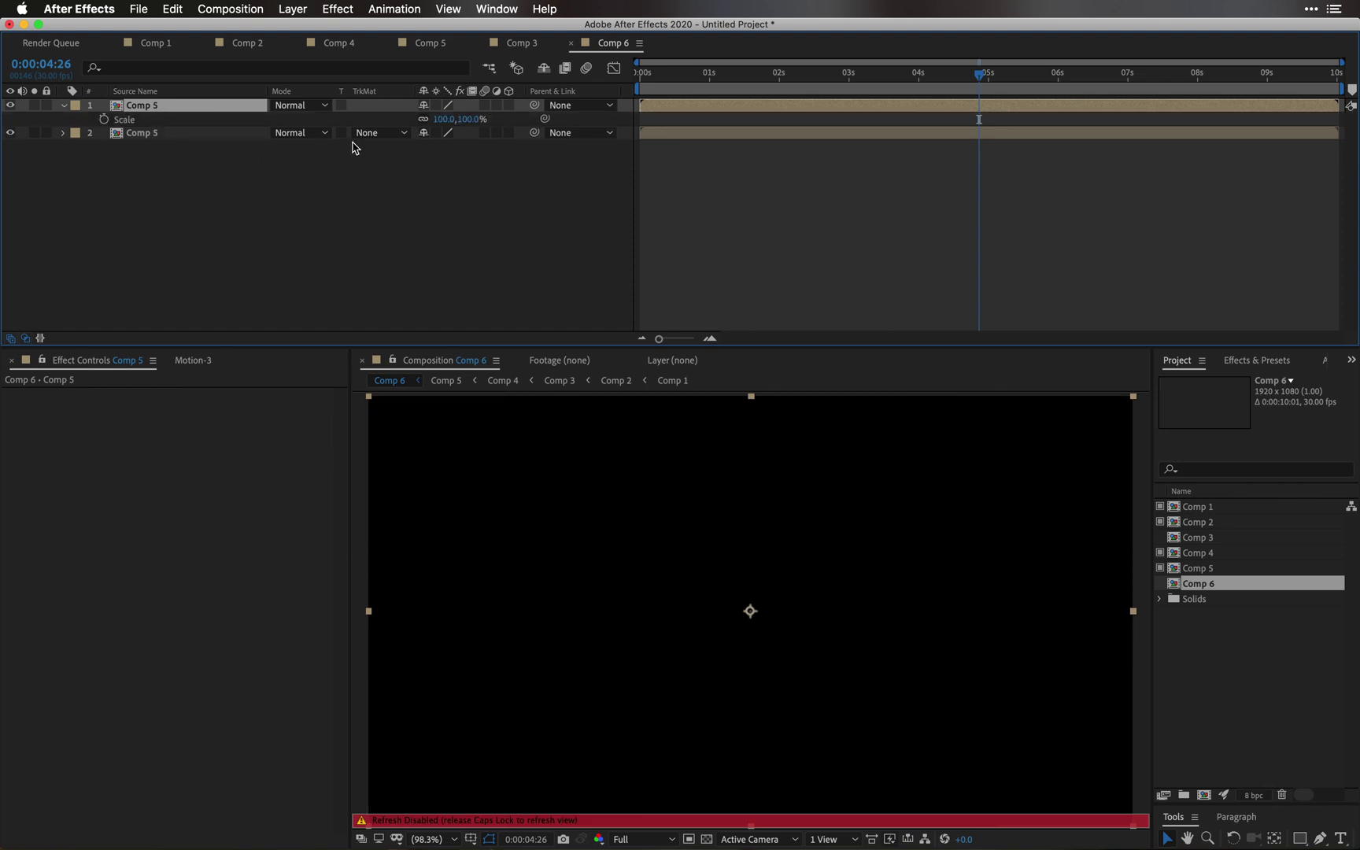
key("Caps_Lock")
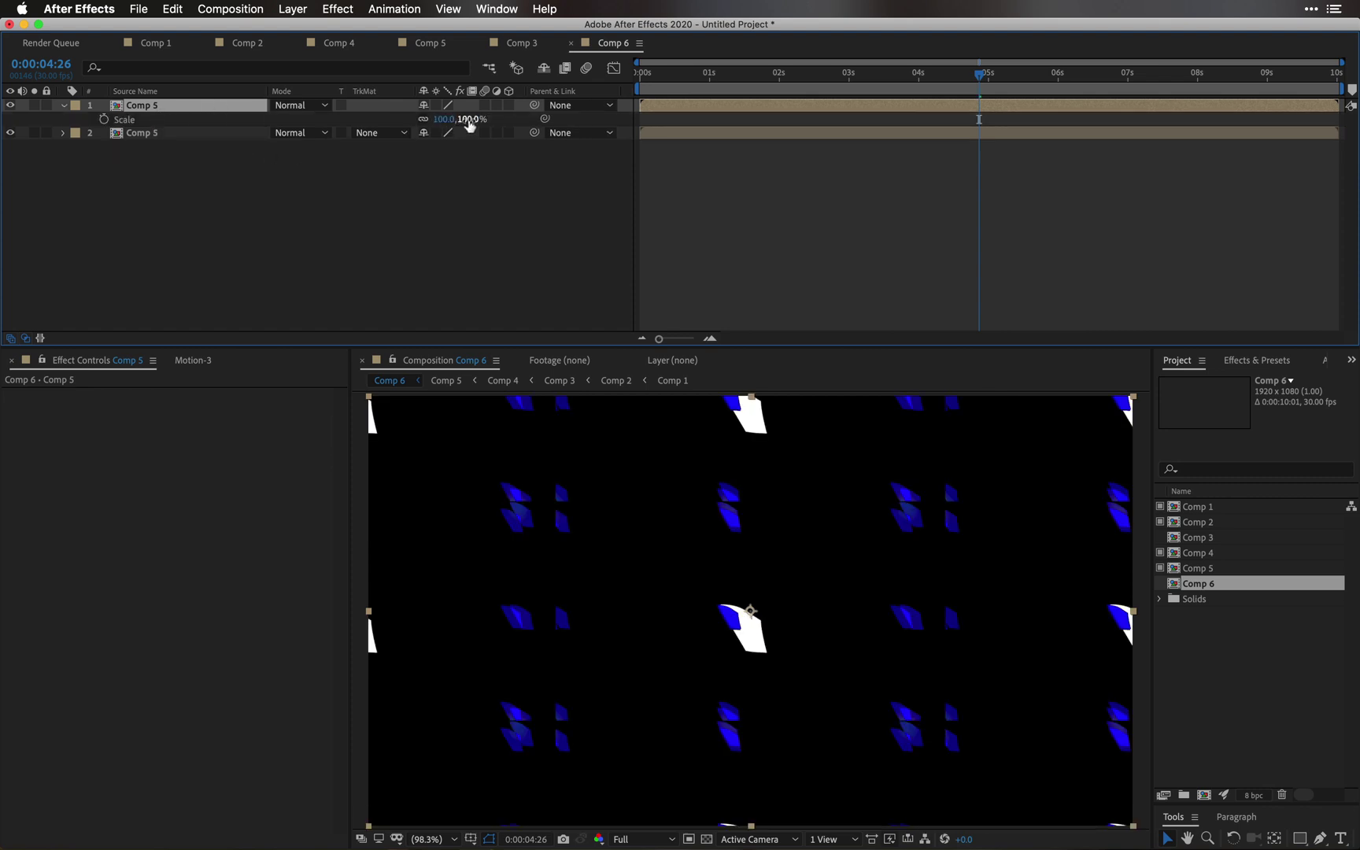
left_click(469, 119)
left_click(407, 195)
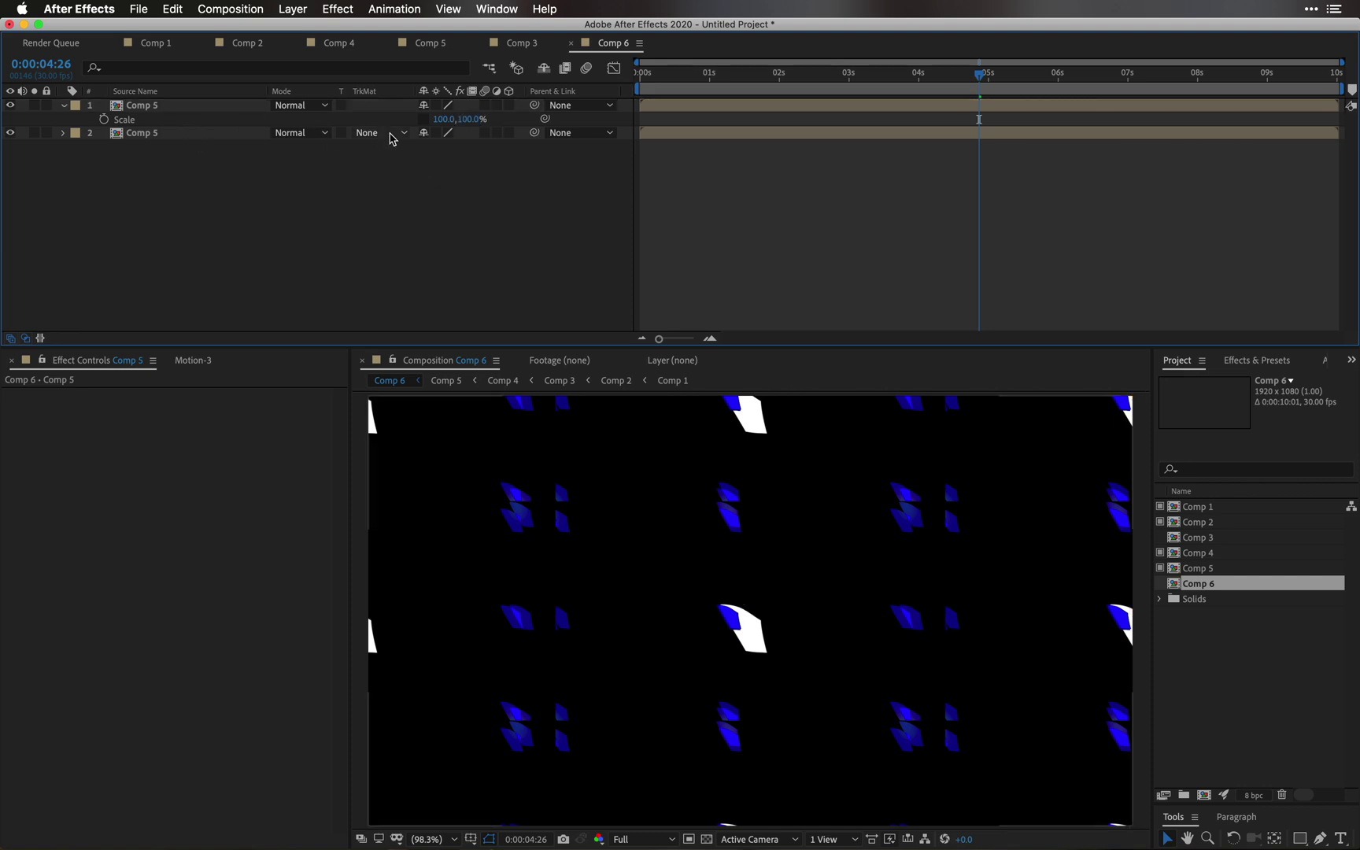
Step: Flip the duplicated Comp 5 layer vertically by setting its vertical scale to -100%, and preview the result
left_click(475, 119)
type("-100")
key("Return")
left_click(484, 190)
key("space")
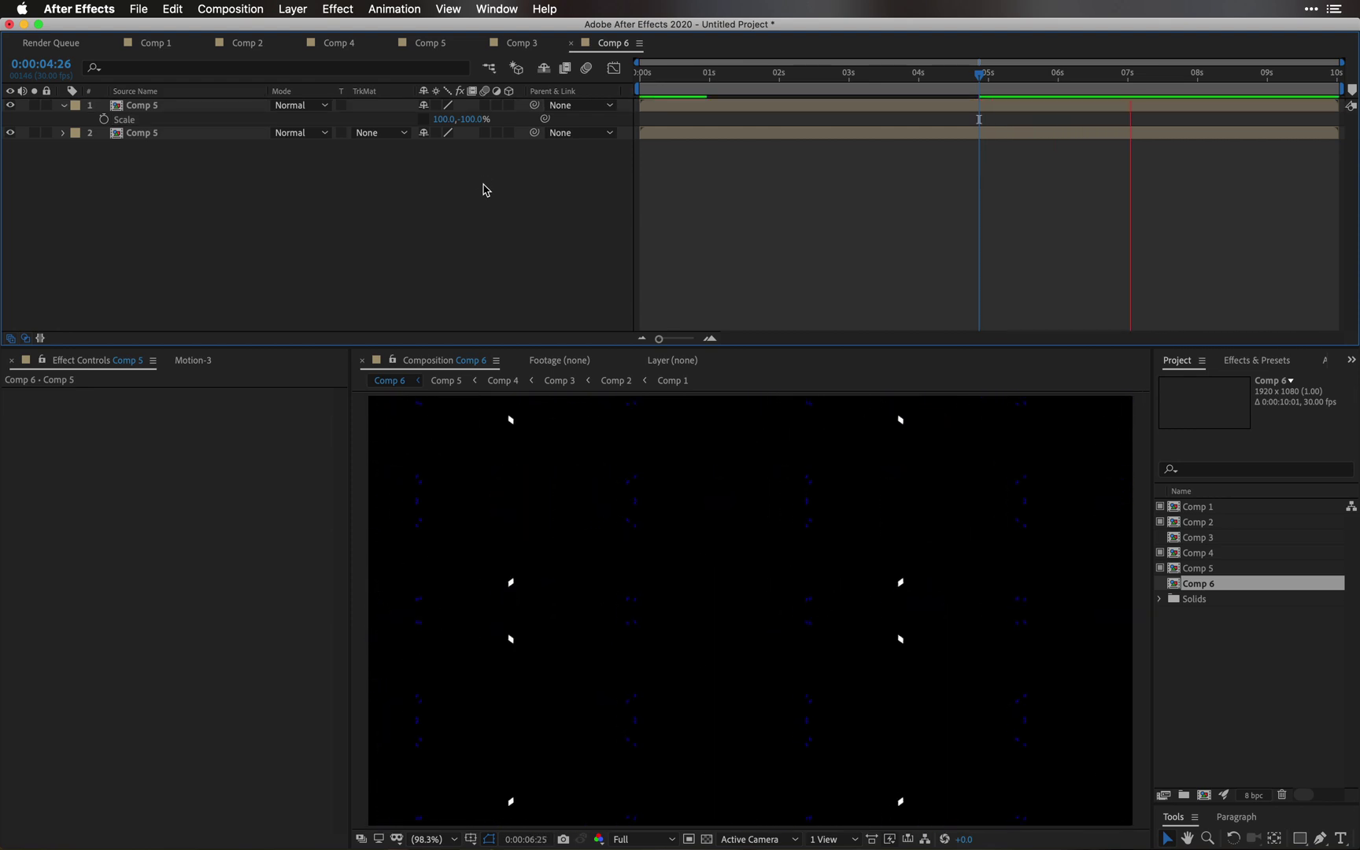
key("space")
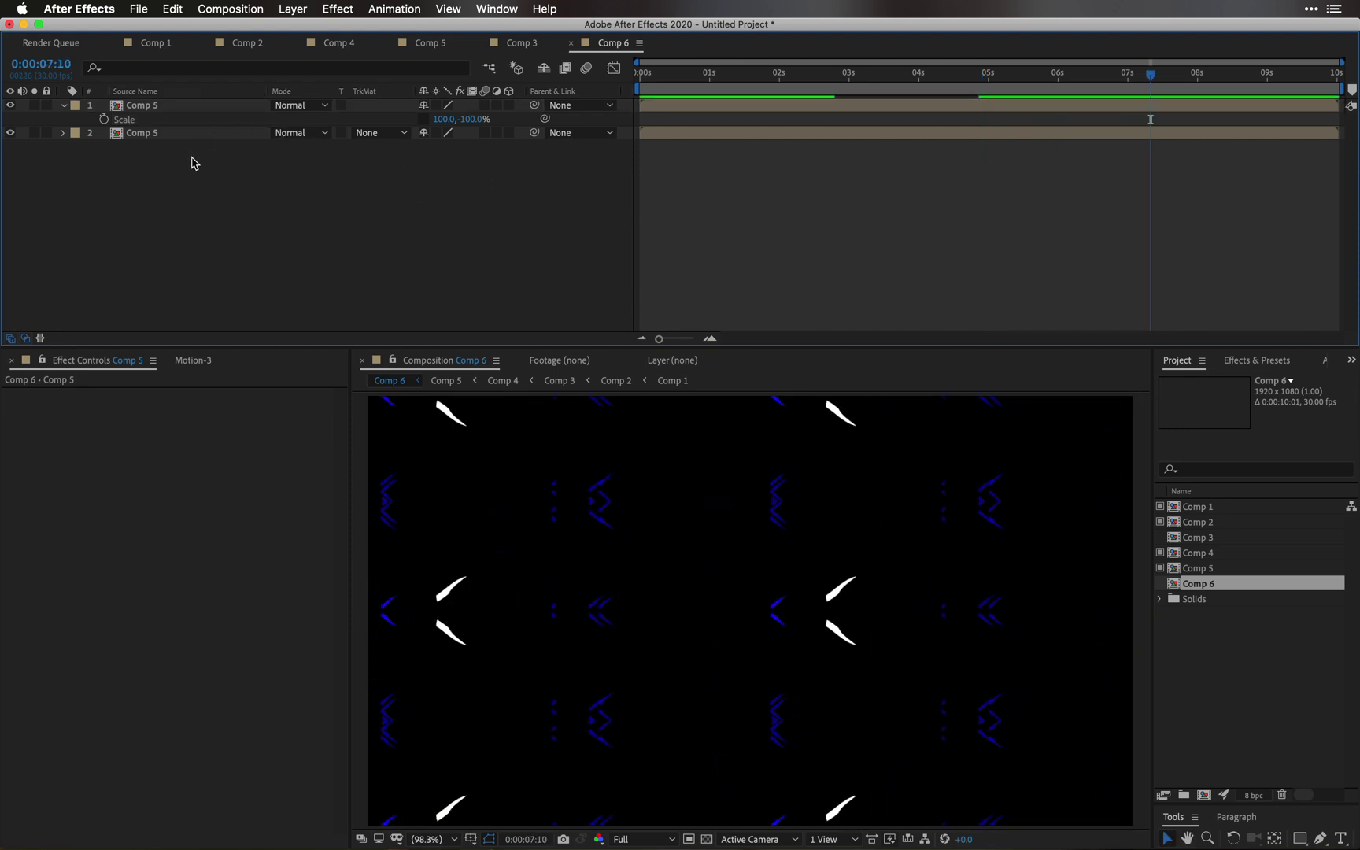
Step: Duplicate both Comp 5 layers and parent the copies to a new null created with Motion-3
left_click_drag(192, 158, 153, 57)
key("ctrl+d")
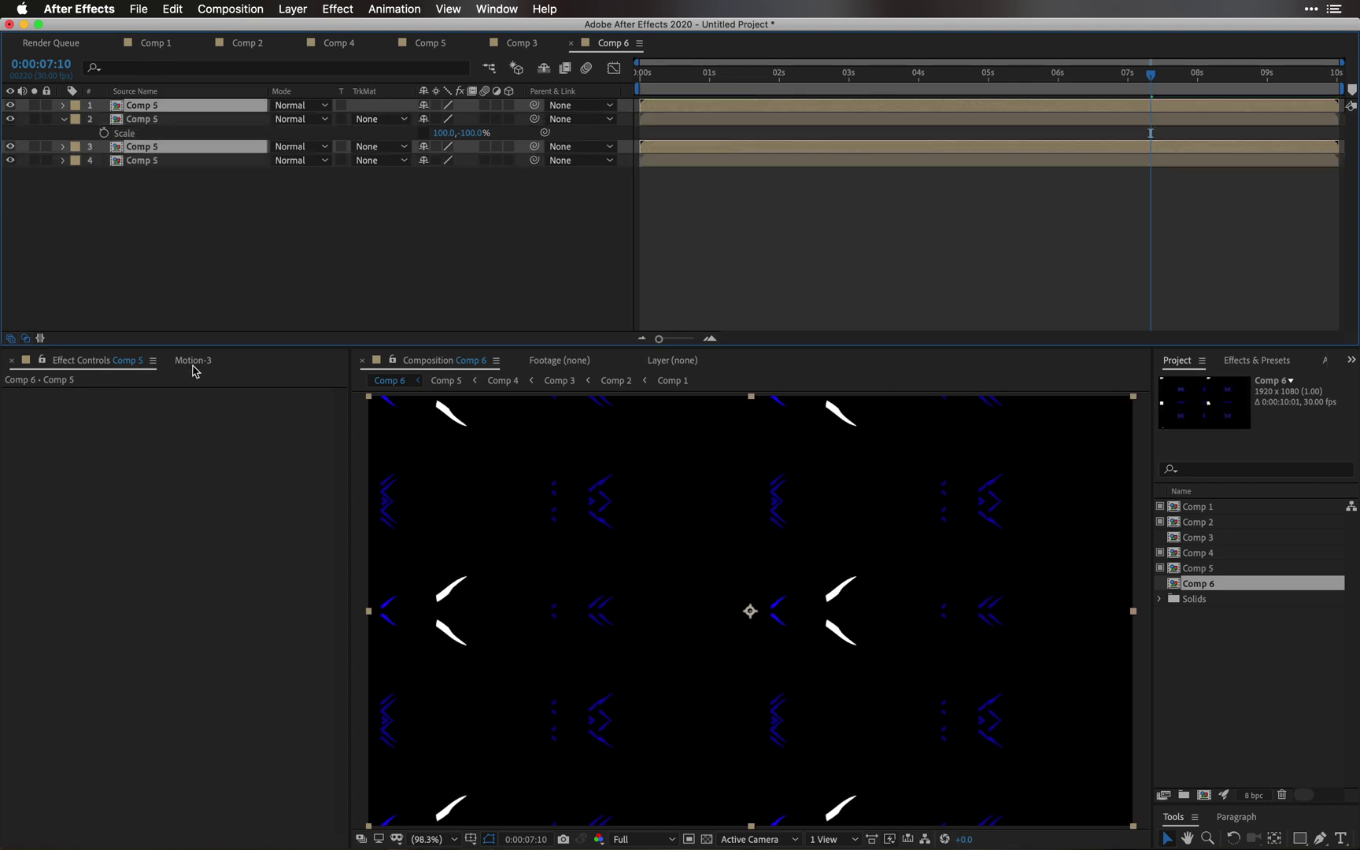
left_click(194, 364)
left_click(29, 771)
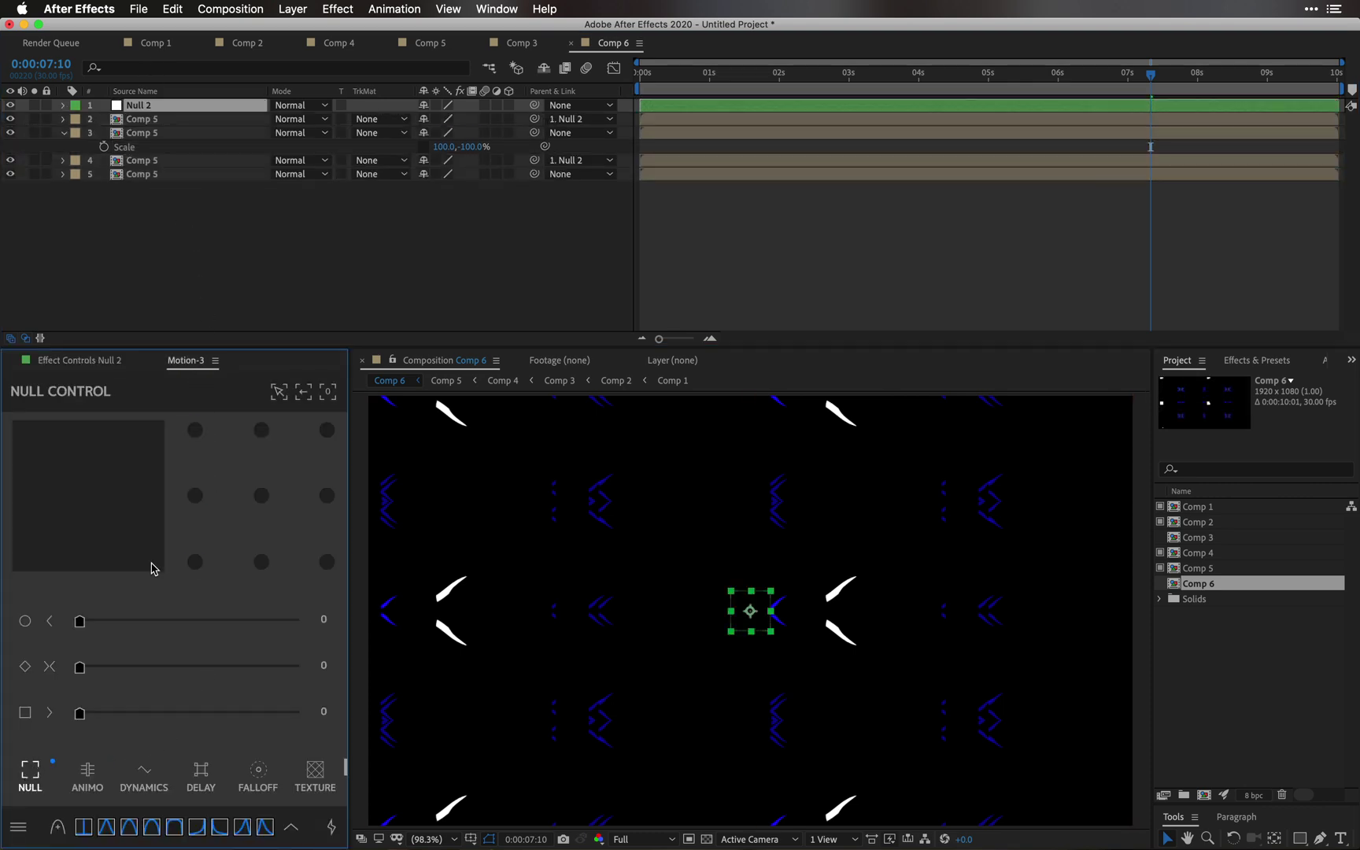
Step: Scale the null to -100%, -100% to flip the copies, delete it, and preview Comp 6
key("s")
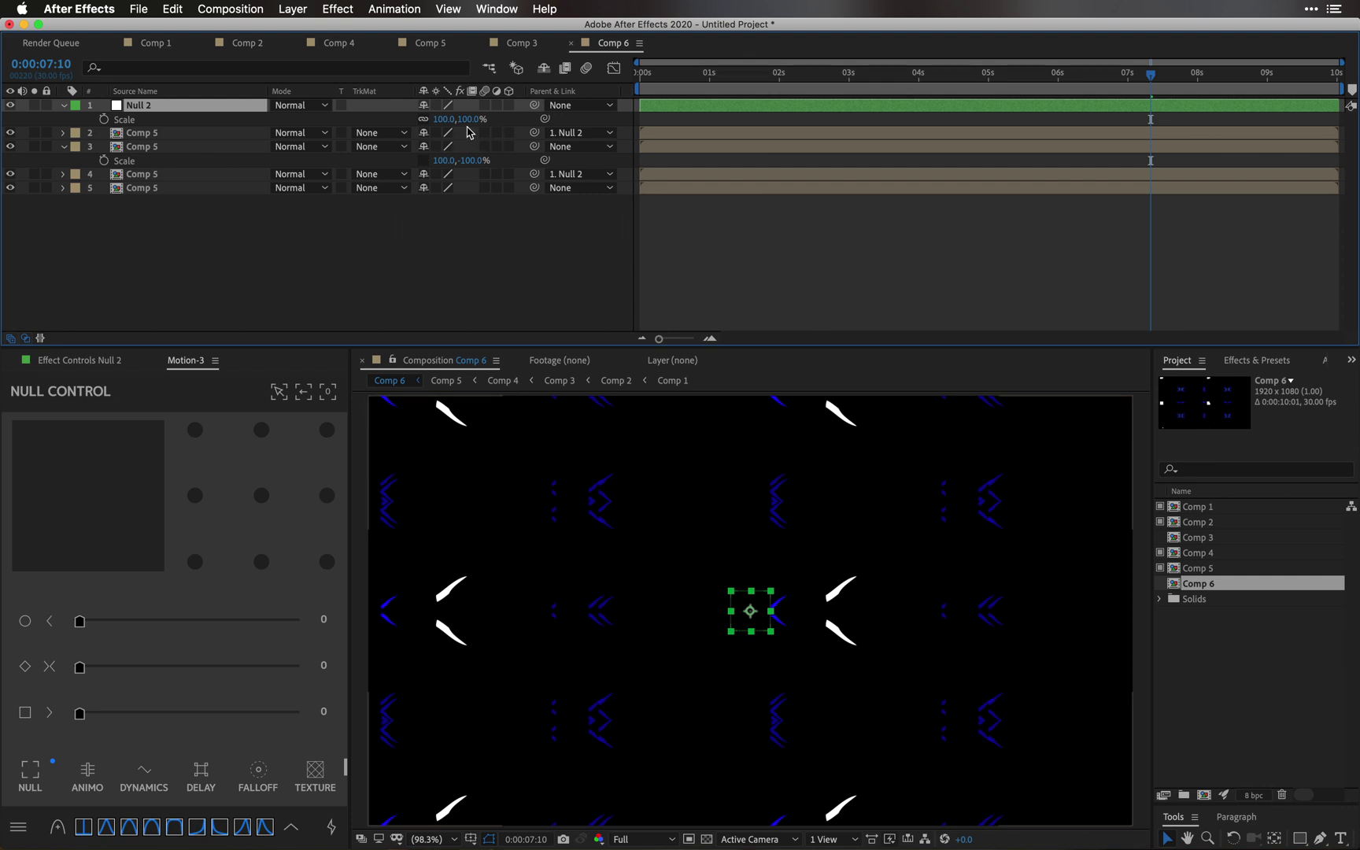
left_click(470, 119)
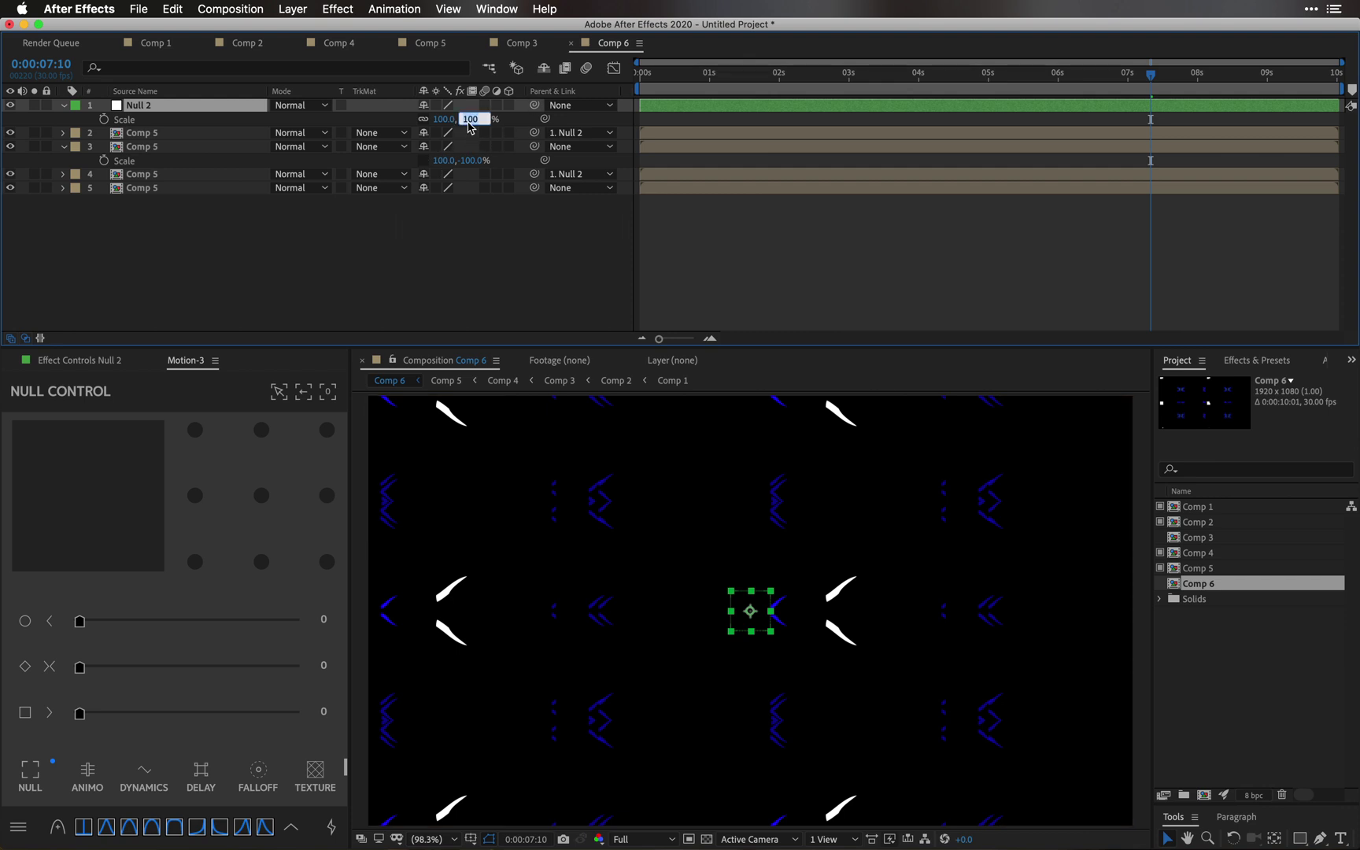
key("Return")
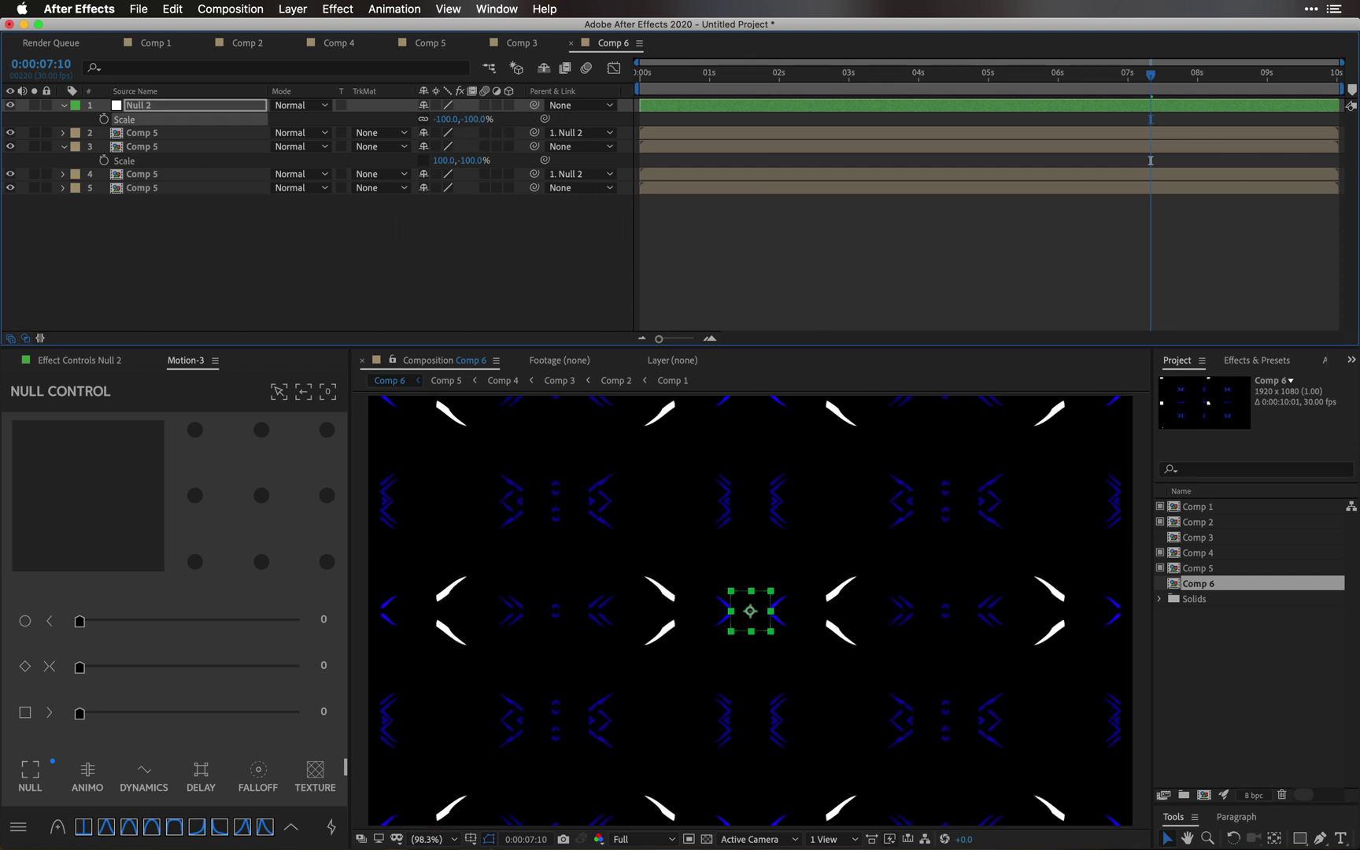
key("Delete")
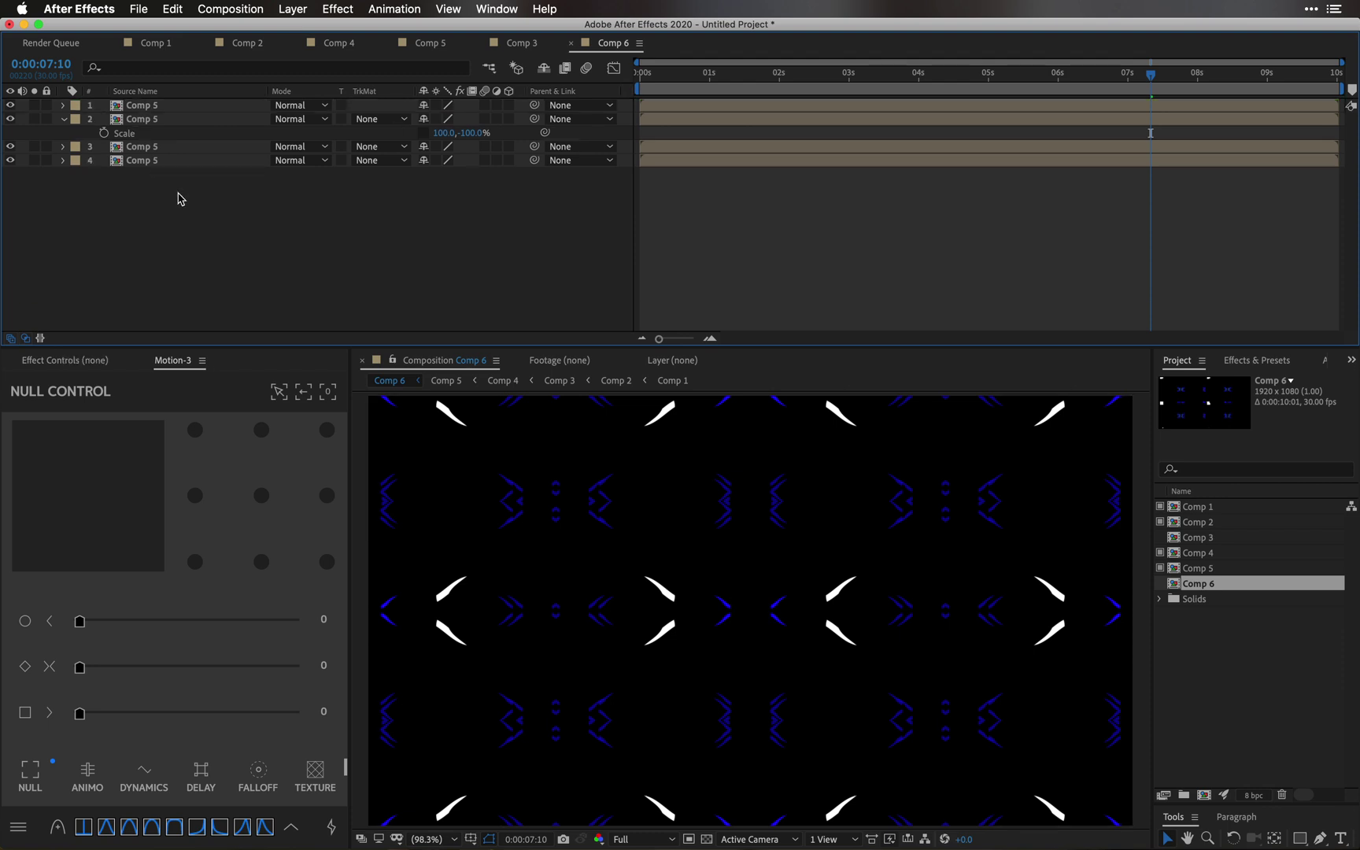
key("space")
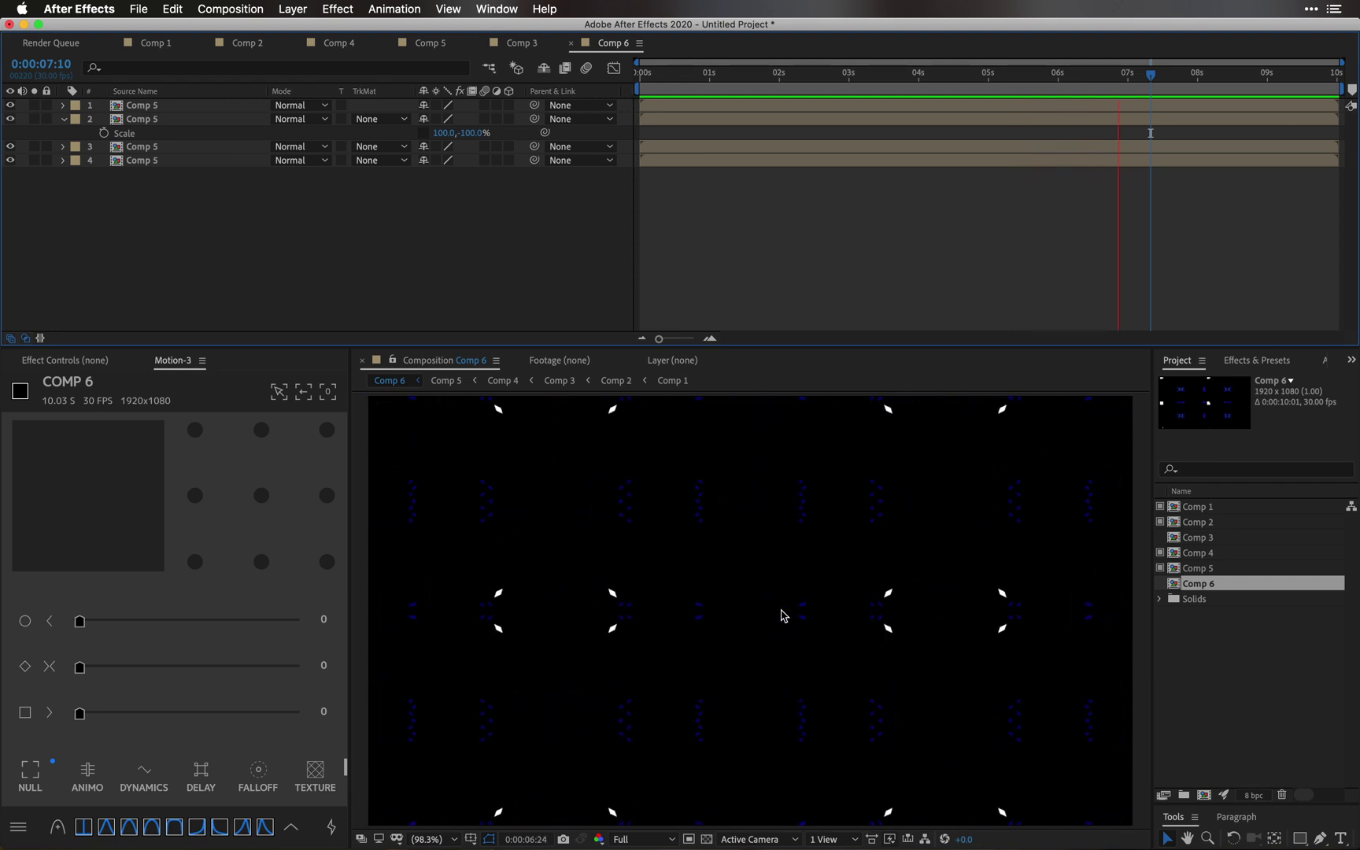
key("space")
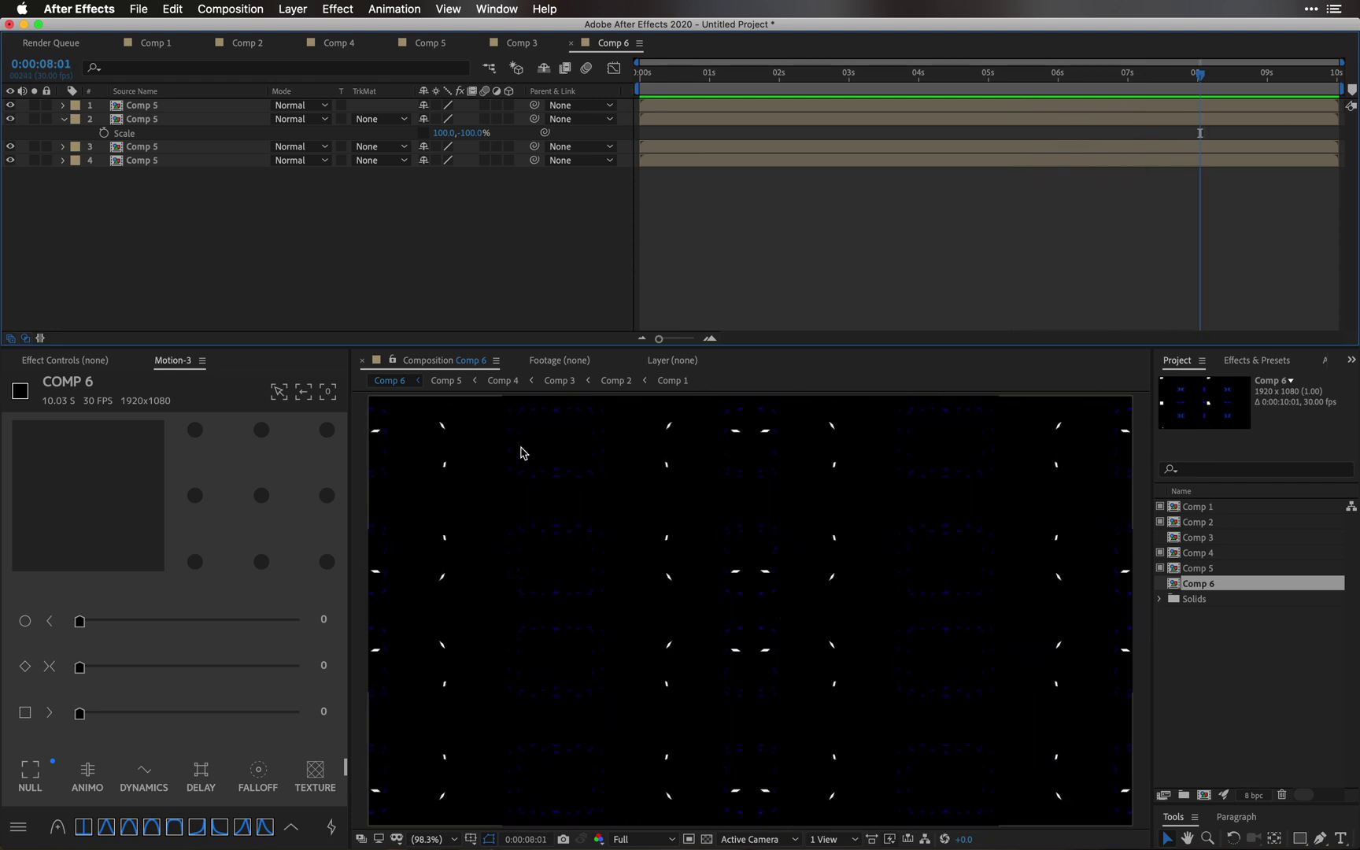
Step: Copy the adjustment layer with Unsharp Mask from Comp 4 into Comp 6 and preview the result
left_click(438, 380)
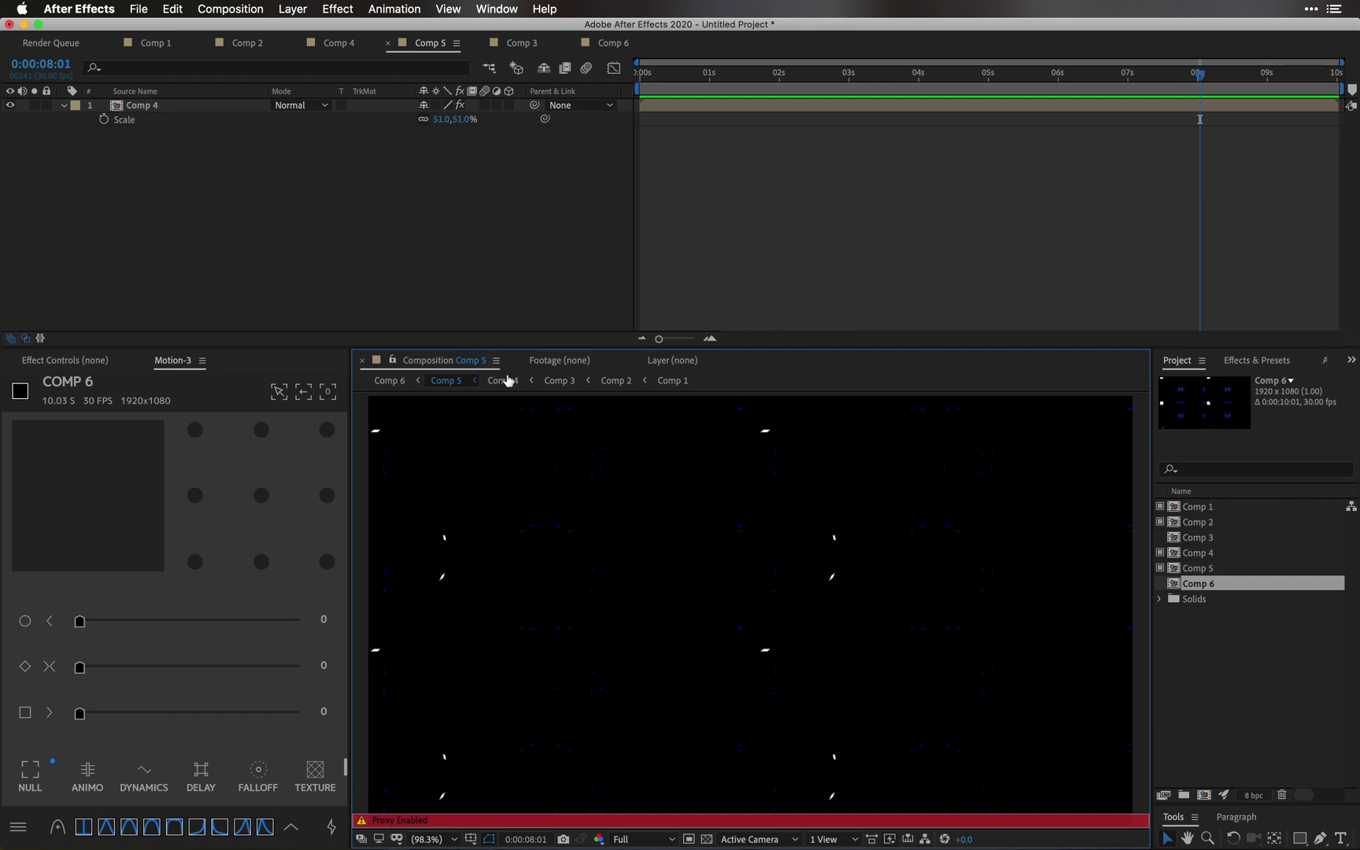
left_click(504, 380)
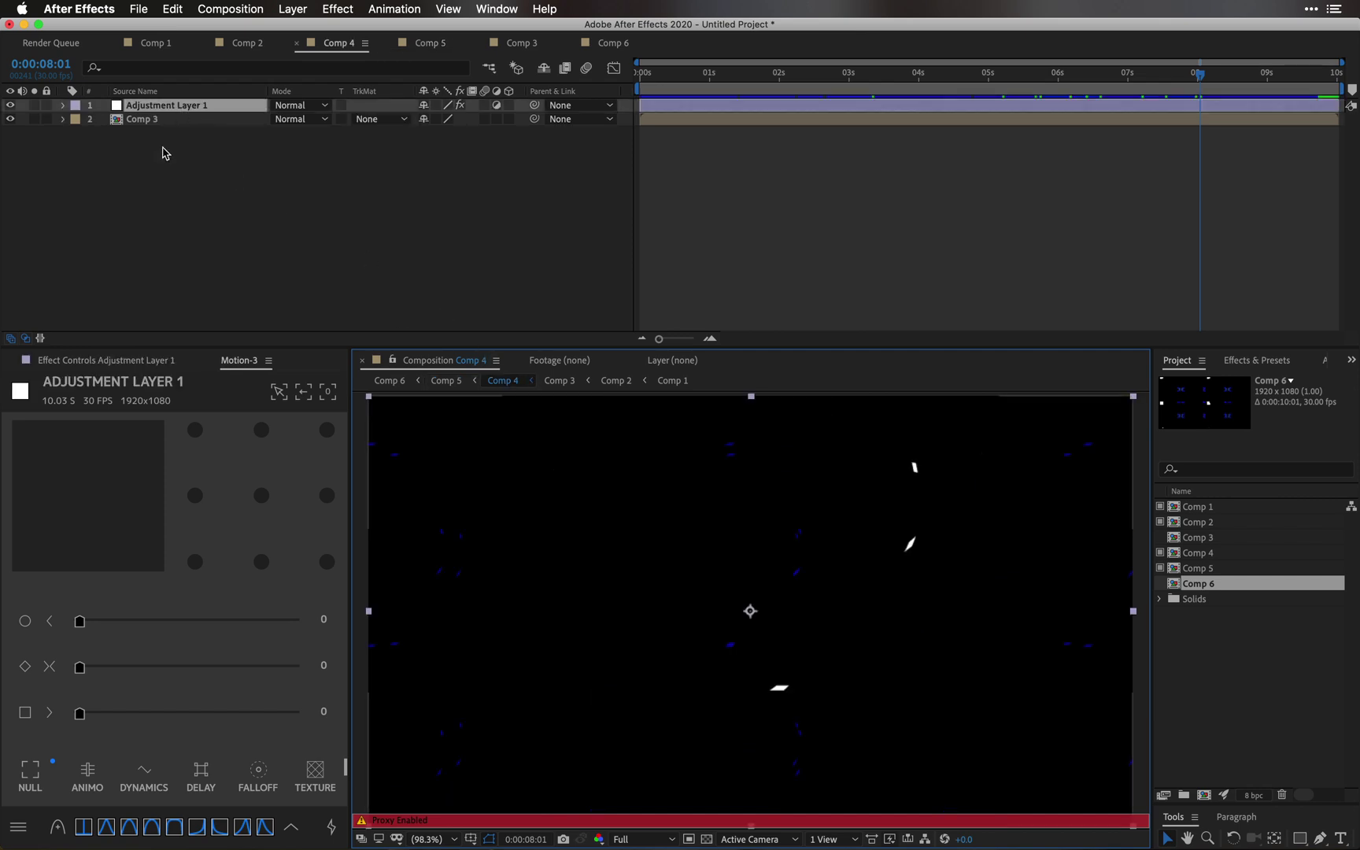
left_click(125, 362)
left_click(157, 110)
left_click(398, 385)
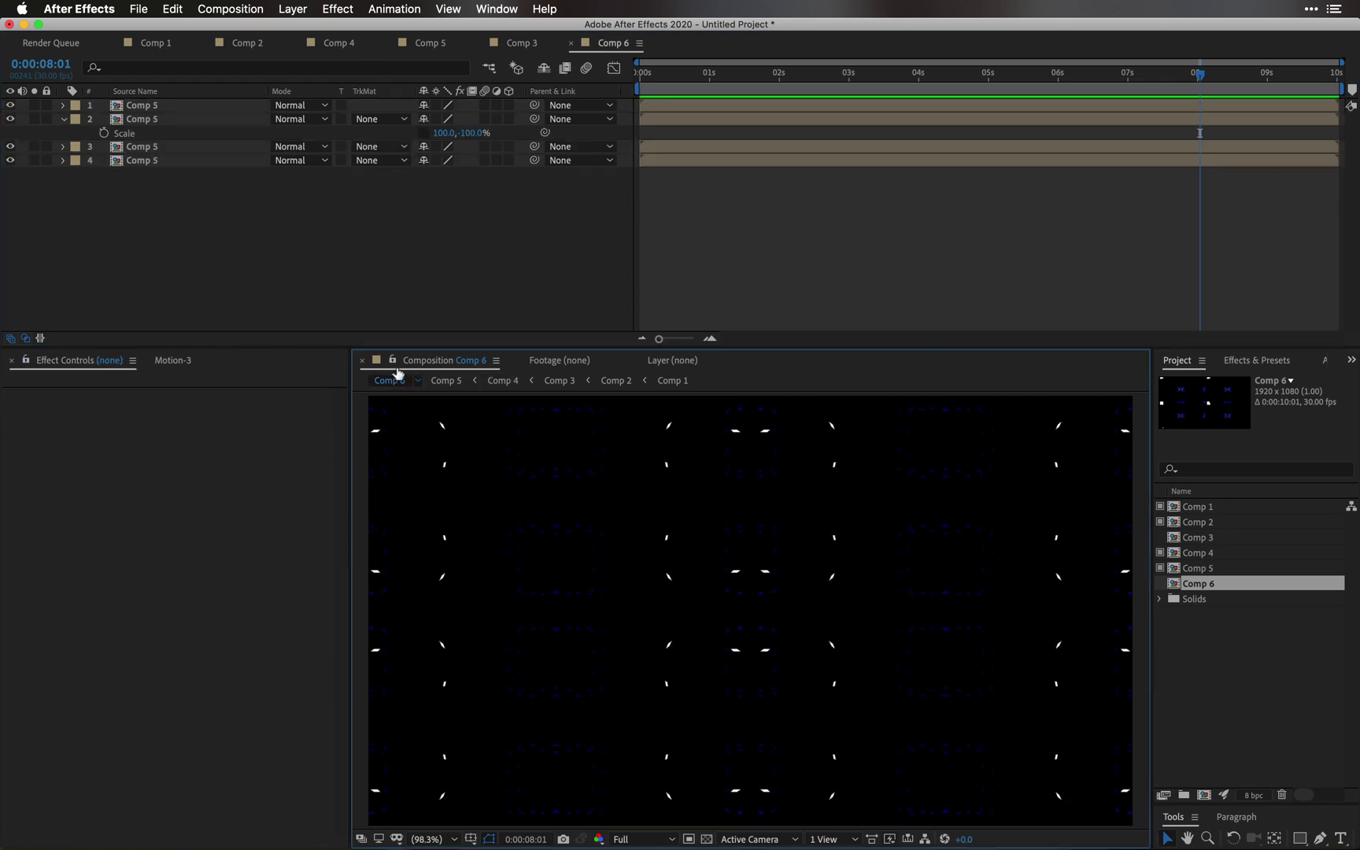
key("space")
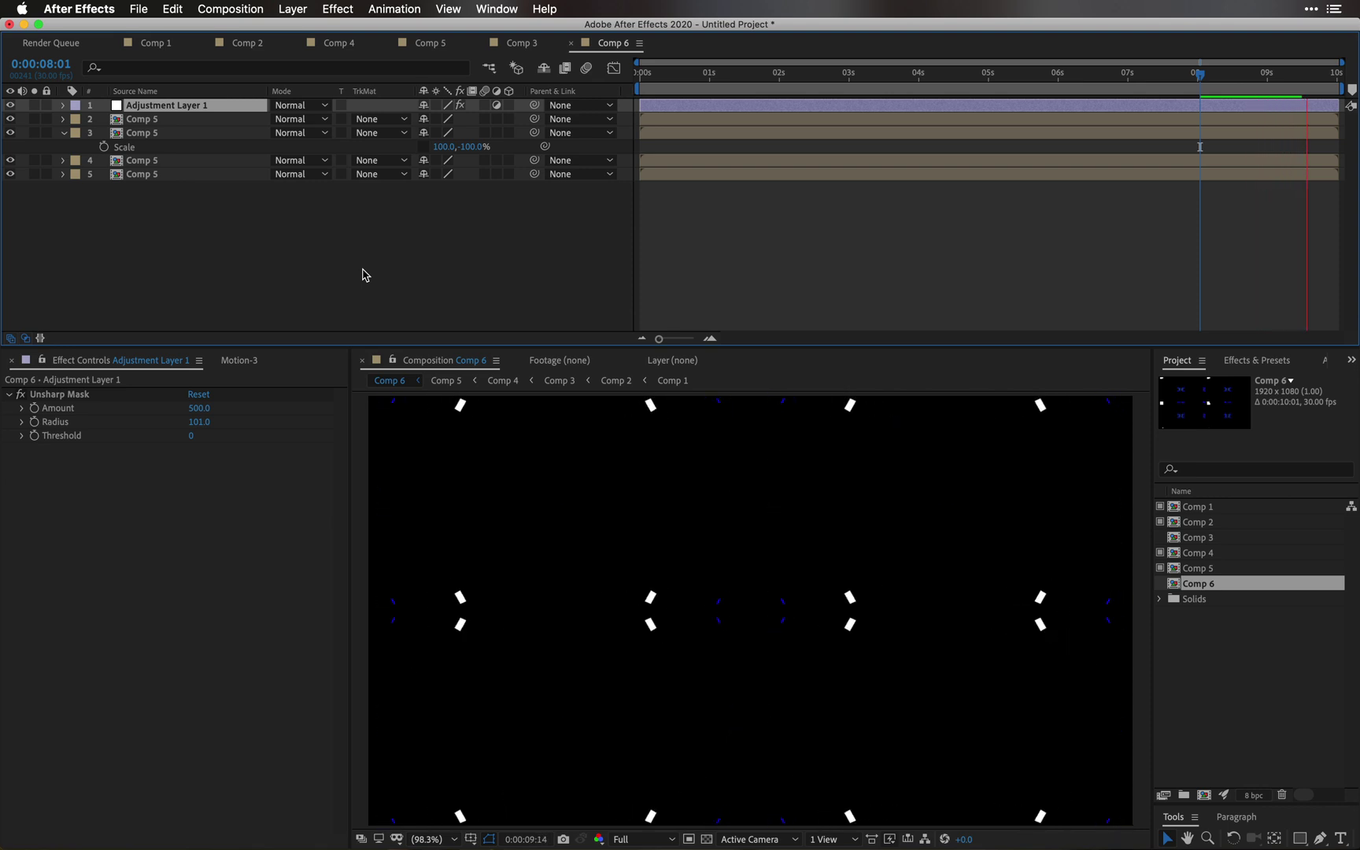
key("space")
Step: At 0:00:05:19, reset the adjustment layer's Unsharp Mask and raise its radius to 77.3
left_click_drag(1172, 79, 1032, 93)
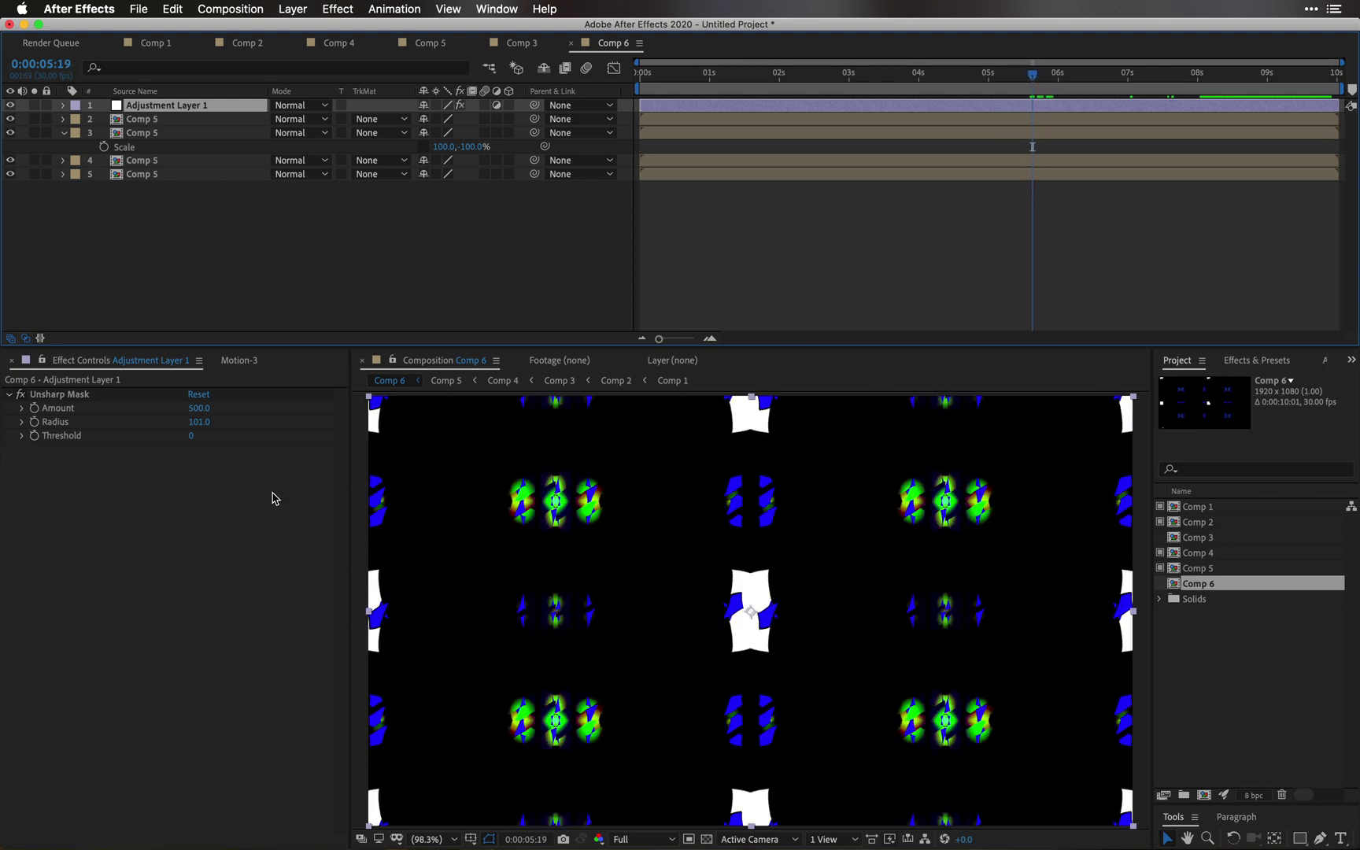
left_click(198, 394)
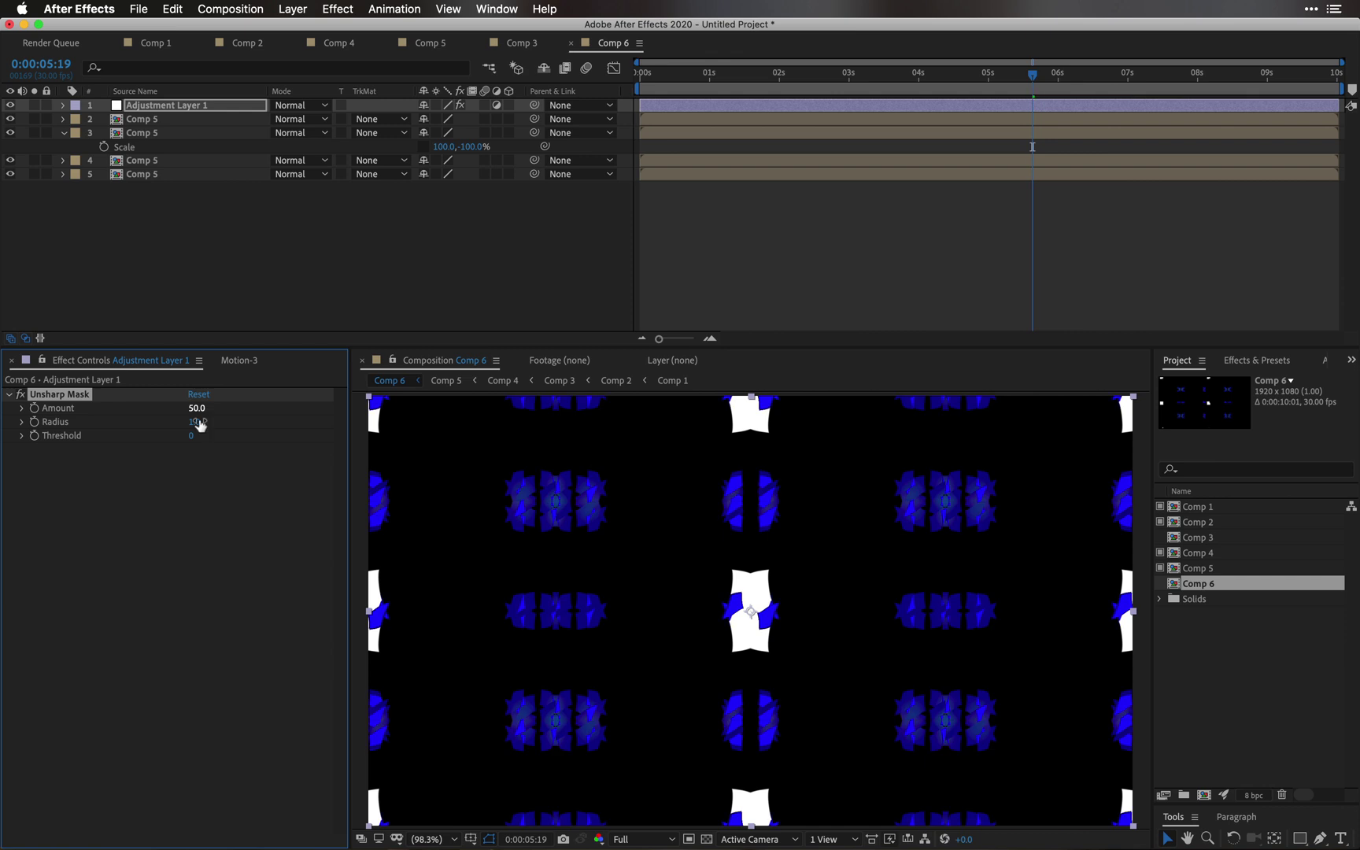
left_click_drag(243, 426, 344, 421)
left_click_drag(508, 433, 651, 447)
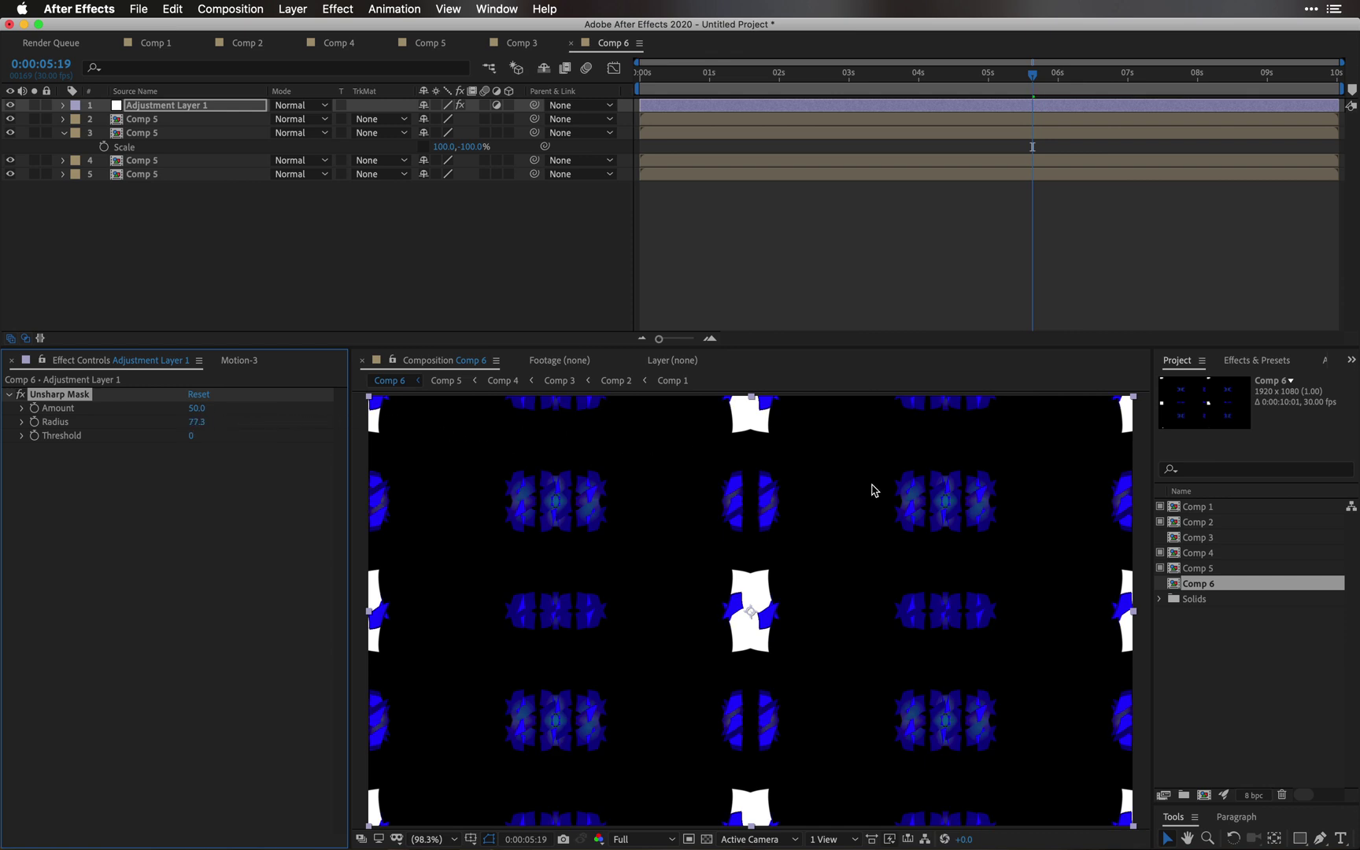
Step: Raise the adjustment layer's Unsharp Mask amount to 129.0 and preview Comp 6
left_click_drag(196, 408, 503, 428)
left_click(558, 227)
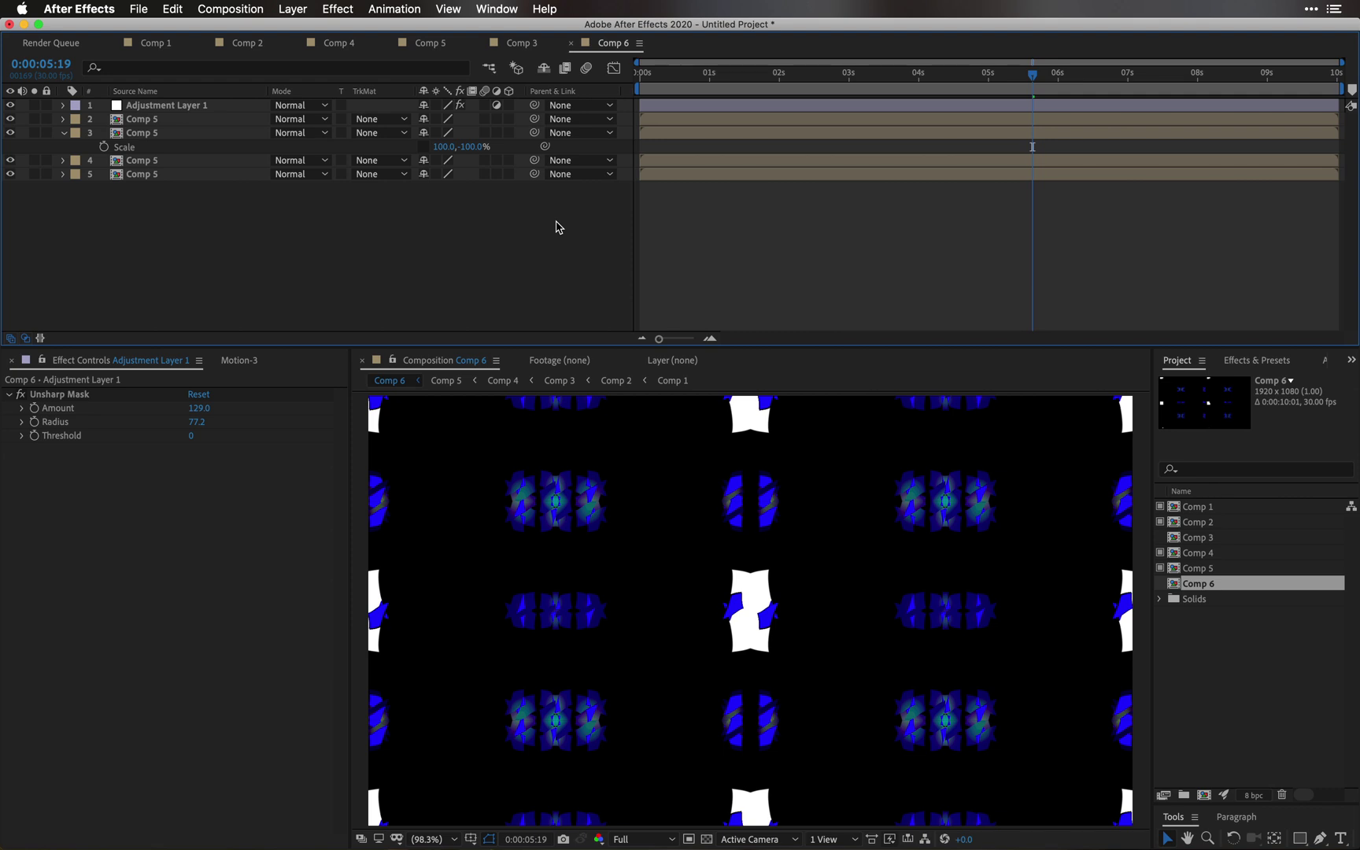
key("space")
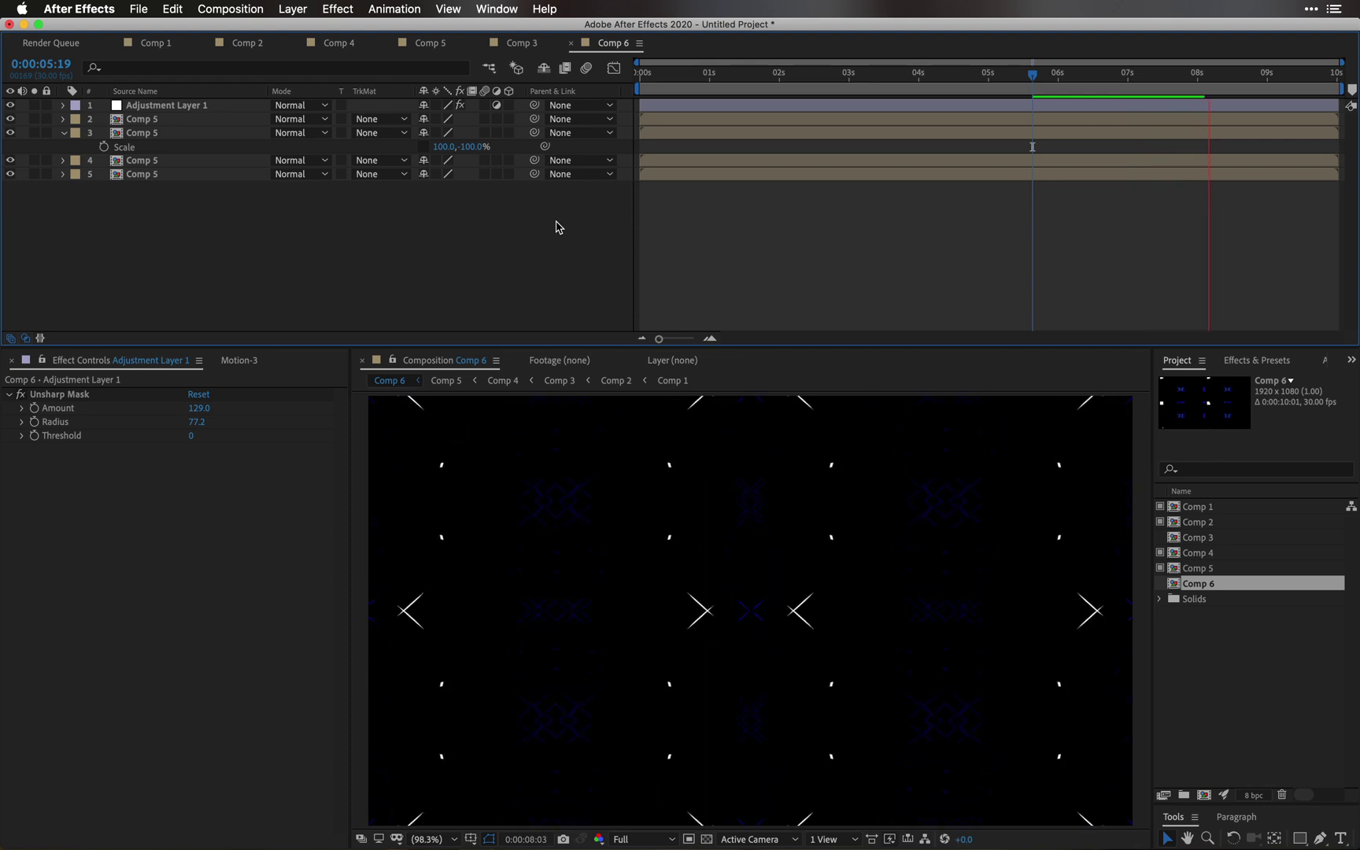
key("space")
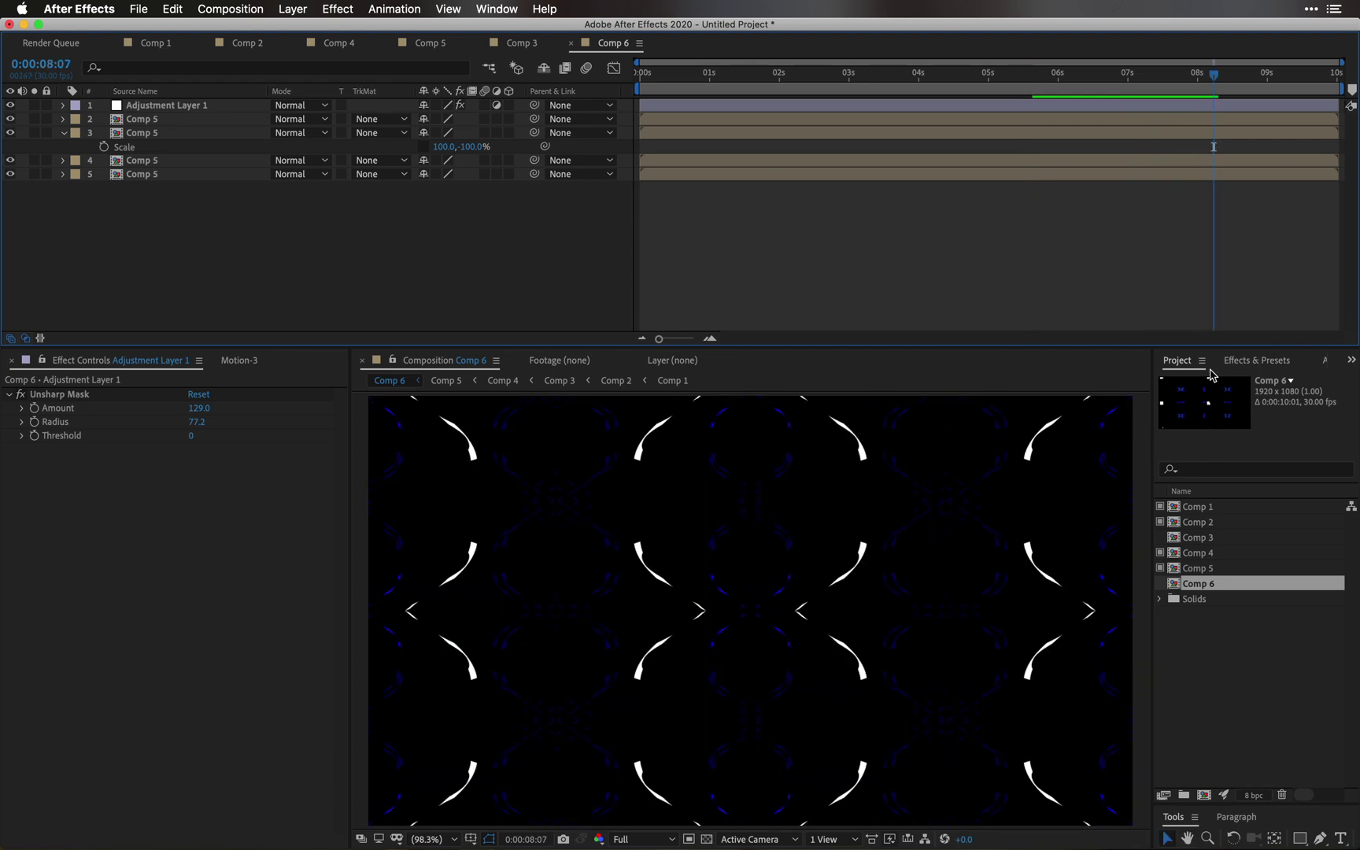
Step: Nest Comp 6 in a new composition and queue a movie proxy for Comp 6
left_click_drag(1210, 582, 1207, 796)
right_click(1215, 583)
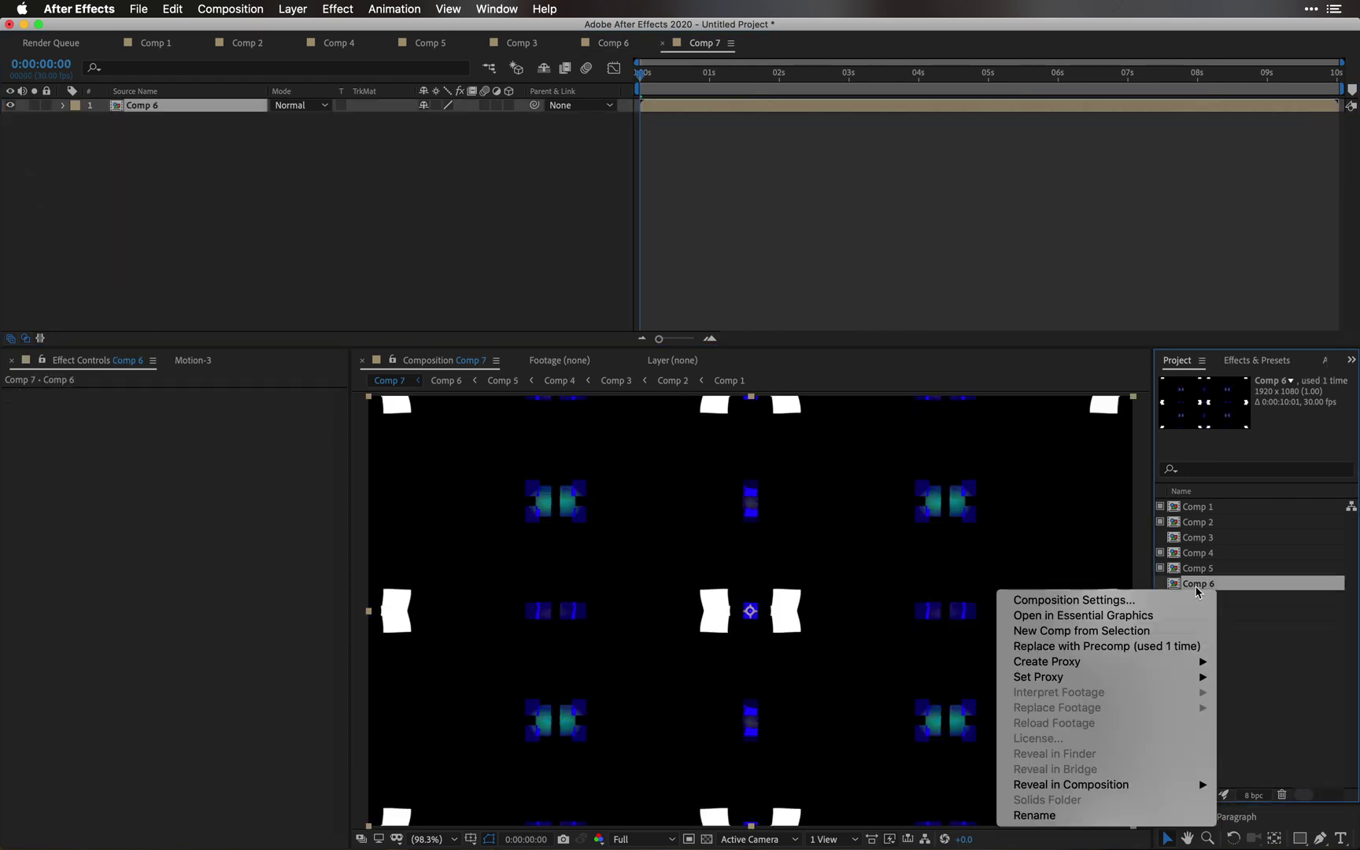
mouse_move(1067, 667)
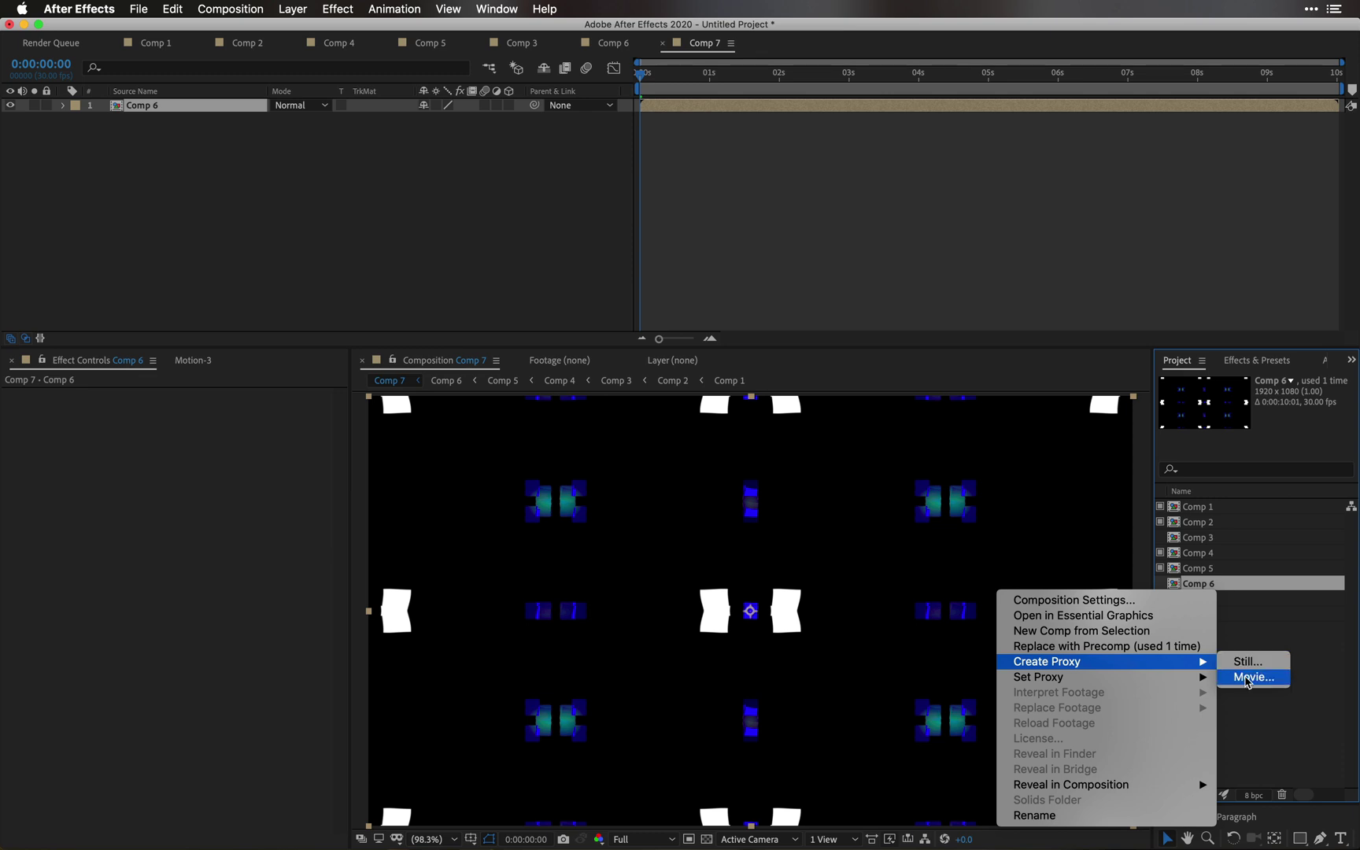
left_click(1247, 678)
Step: Apply the FAST render settings to the queued Comp 6 proxy and render it
left_click(107, 183)
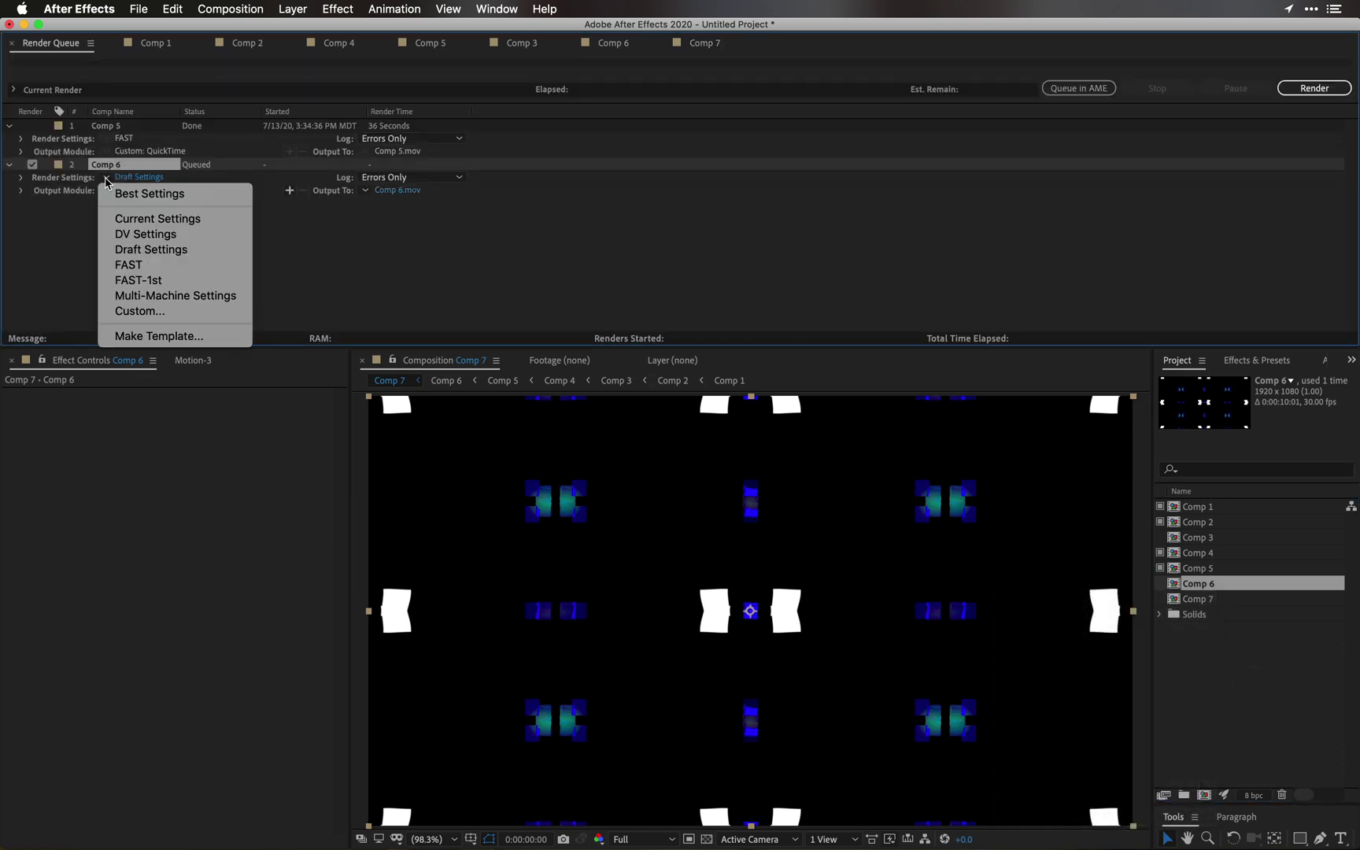
left_click(173, 264)
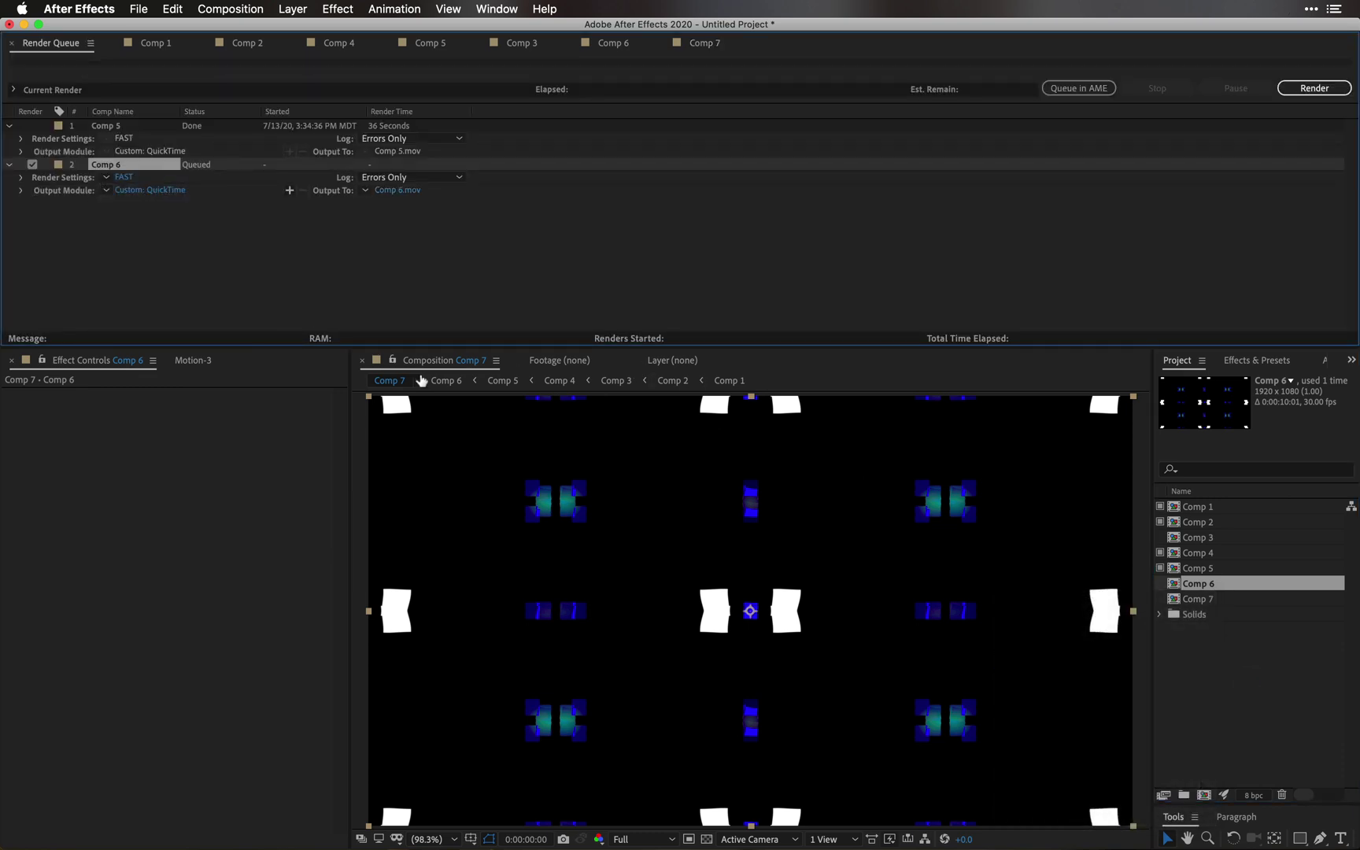
left_click(1303, 89)
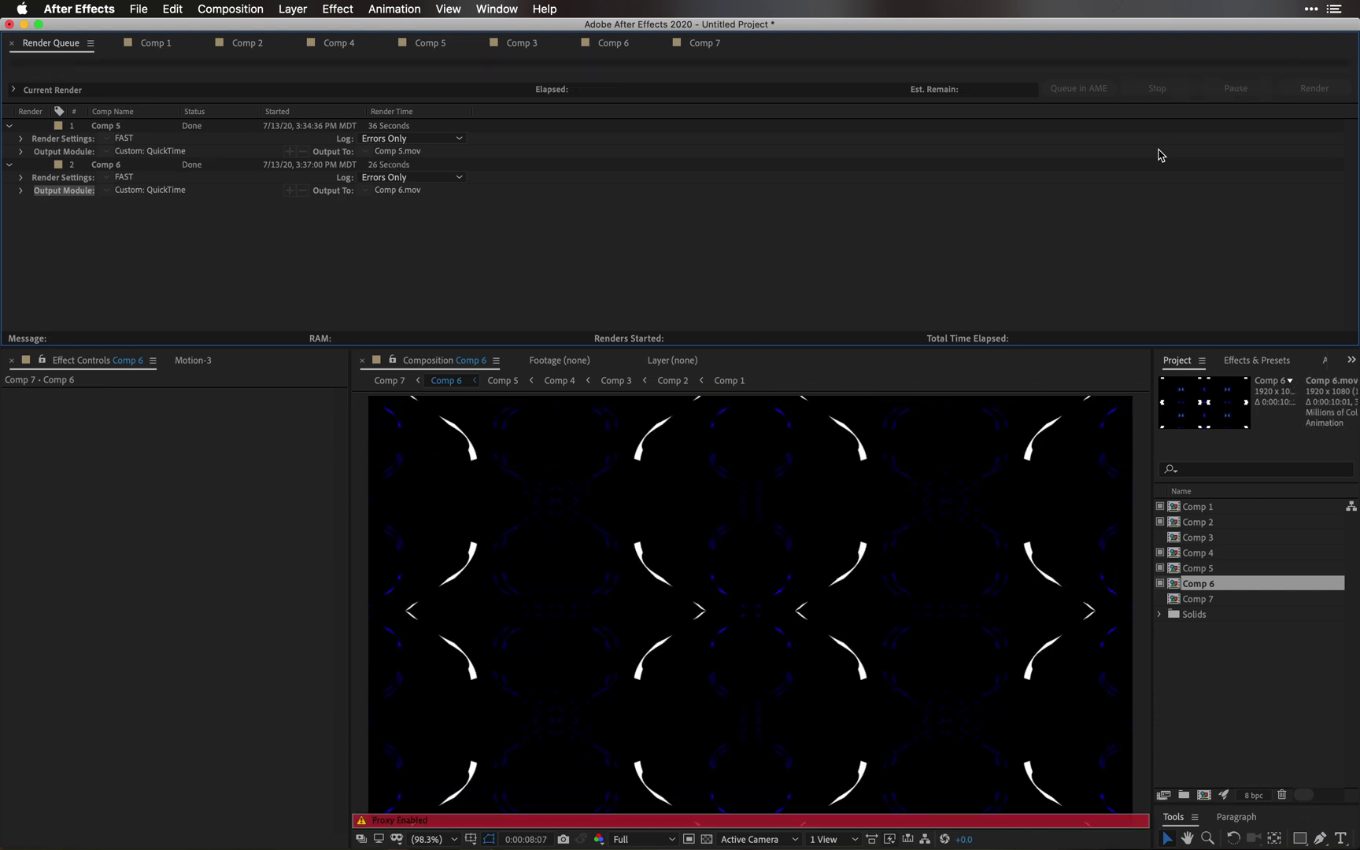
Step: Open Comp 7 and preview its playback with the Comp 6 proxy
left_click(390, 373)
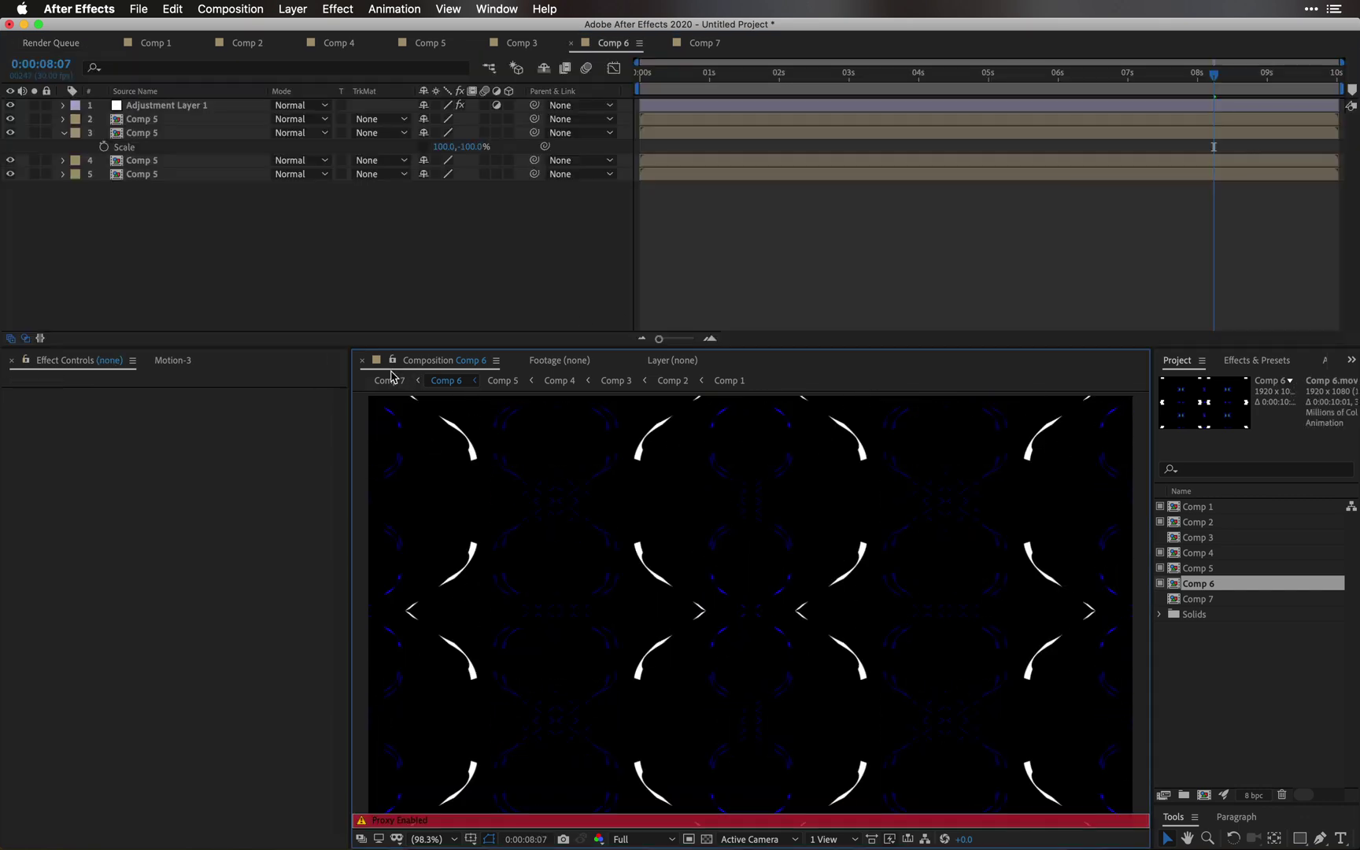
left_click(389, 381)
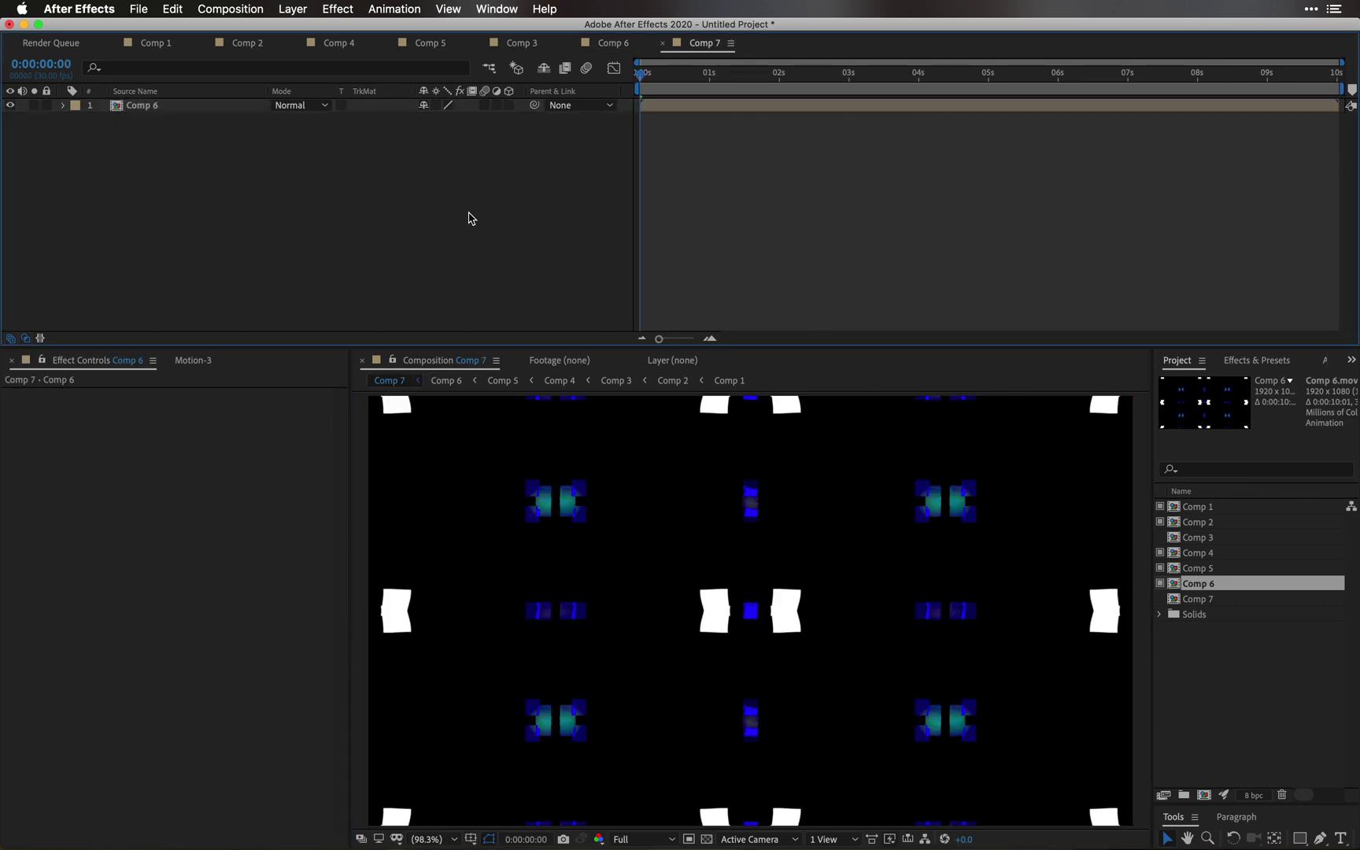
key("space")
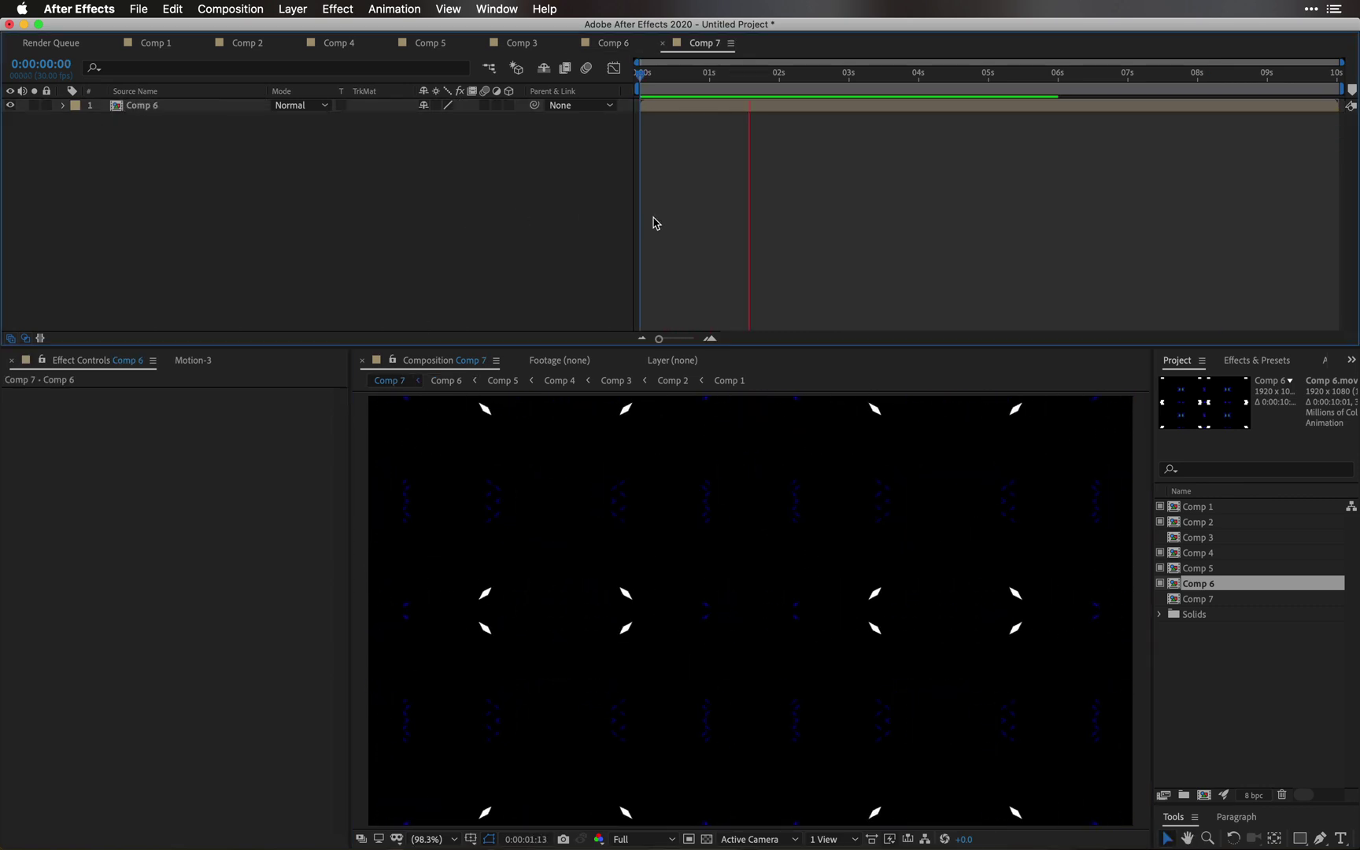
key("space")
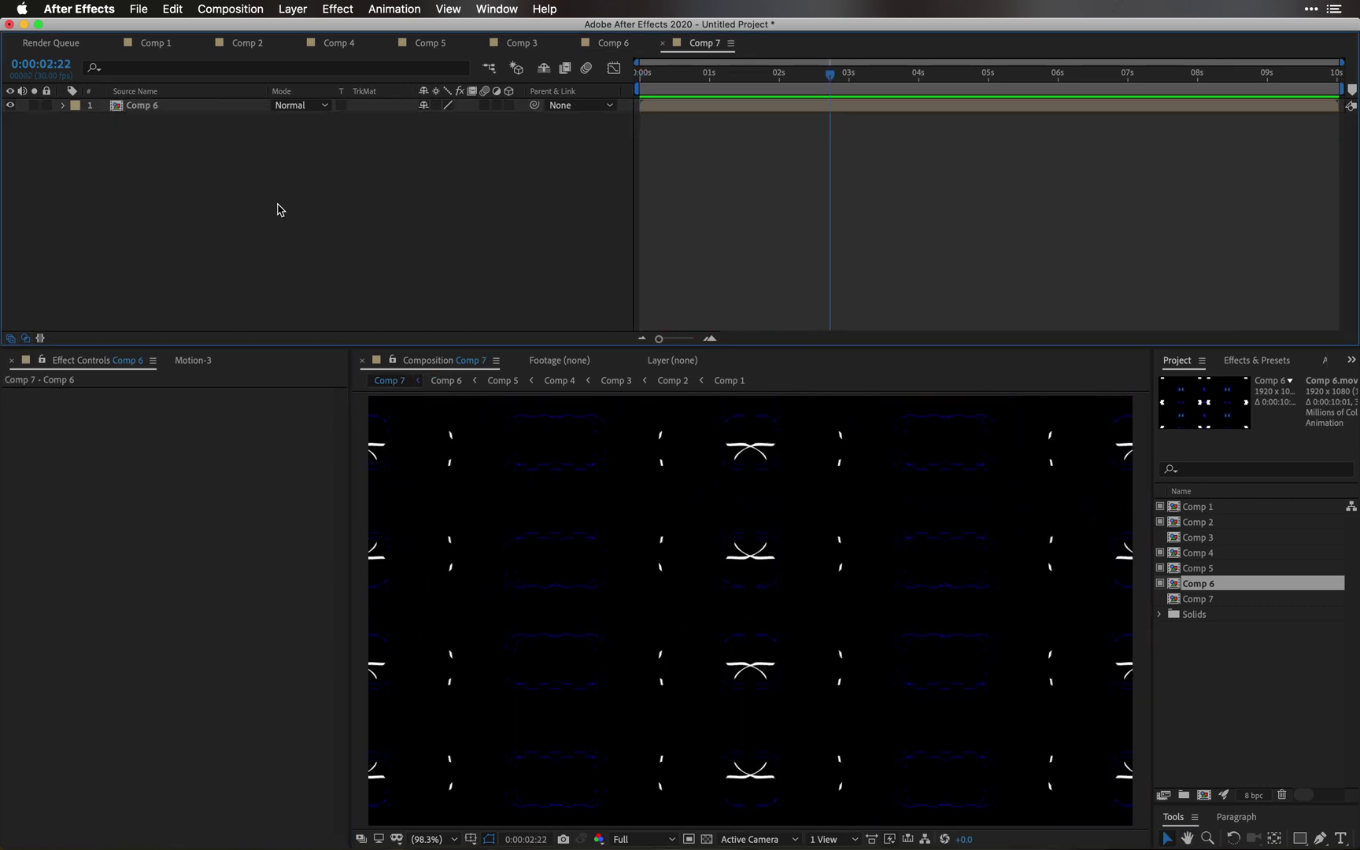
Step: Duplicate the Comp 6 layer in Comp 7 and apply Find Edges to the copy
left_click(166, 108)
key("super+d")
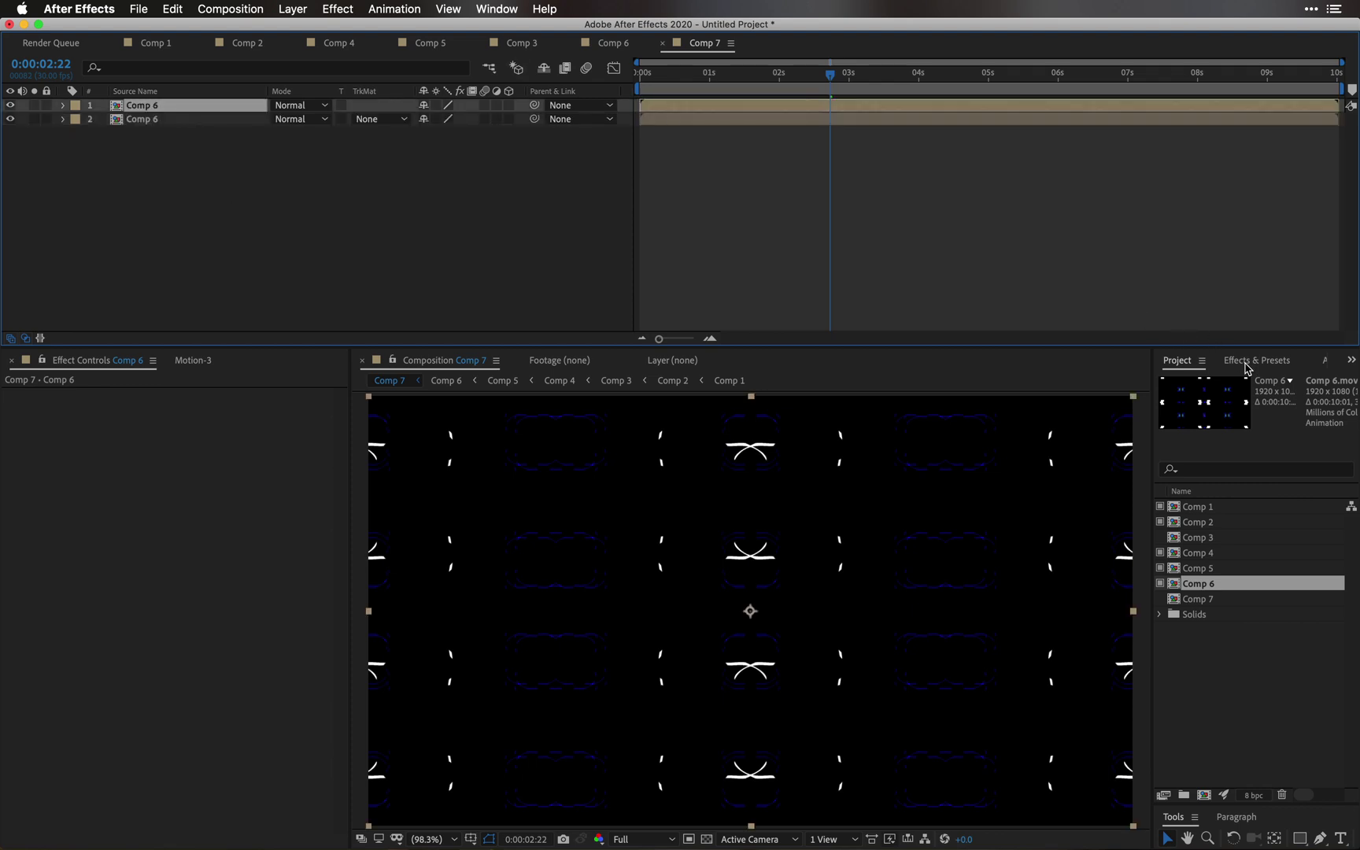
left_click(1245, 364)
double_click(1218, 387)
type("find")
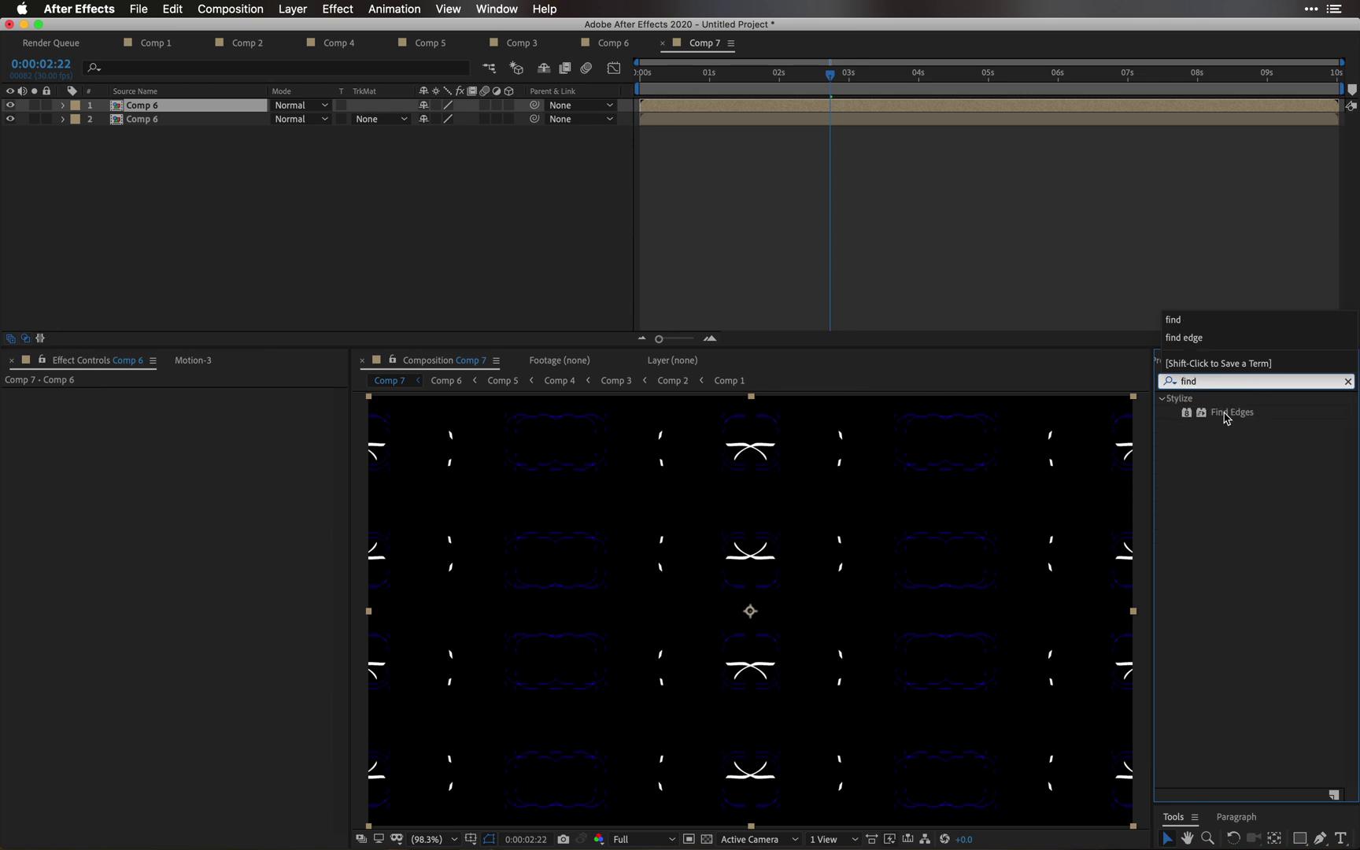
double_click(1229, 413)
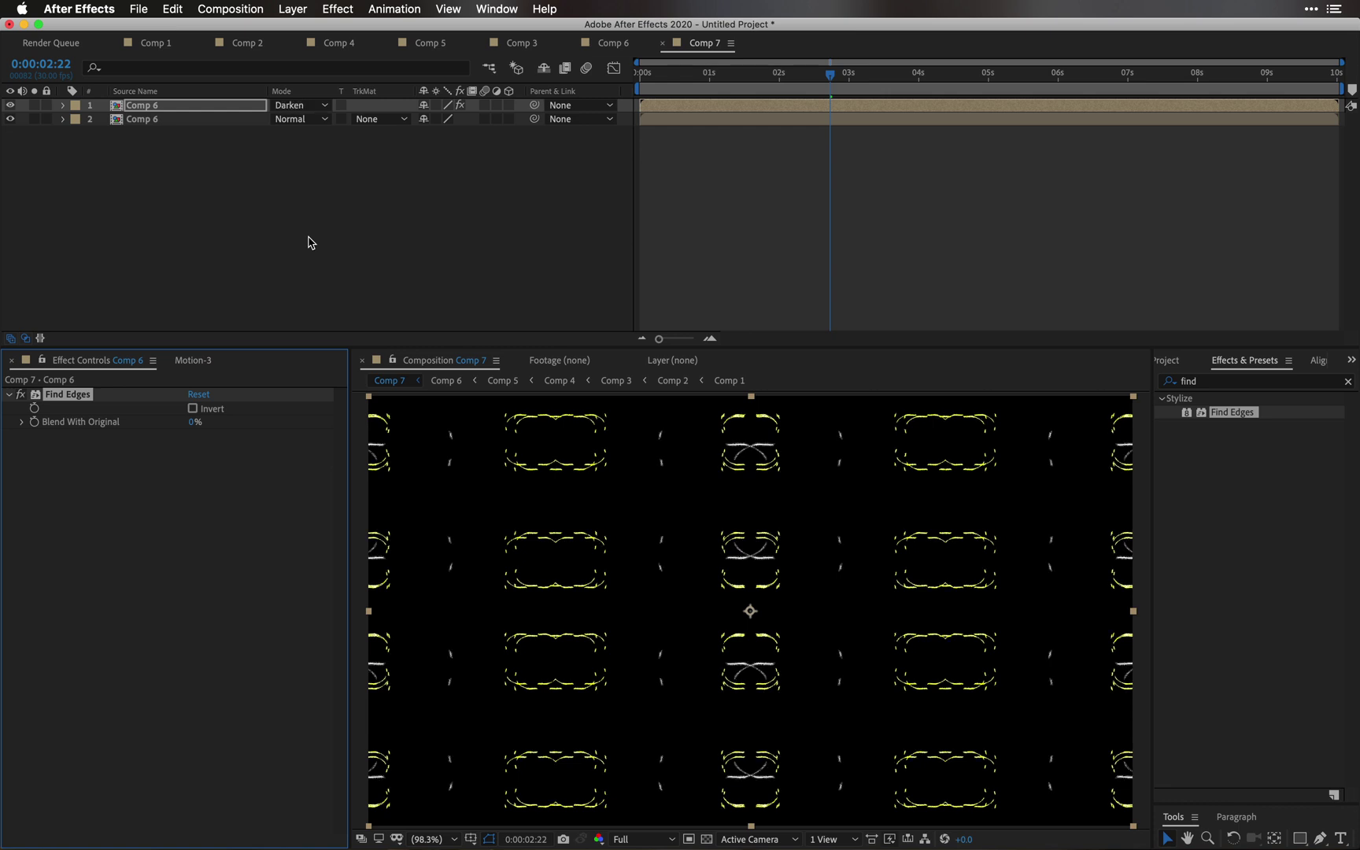
Step: Try successive blending modes on the Find Edges copy, including Add, Color Dodge, Overlay and Linear Light, with a brief preview
key("shift+equal")
key("shift+equal")
key("shift+equal")
key("shift+equal")
key("shift+equal")
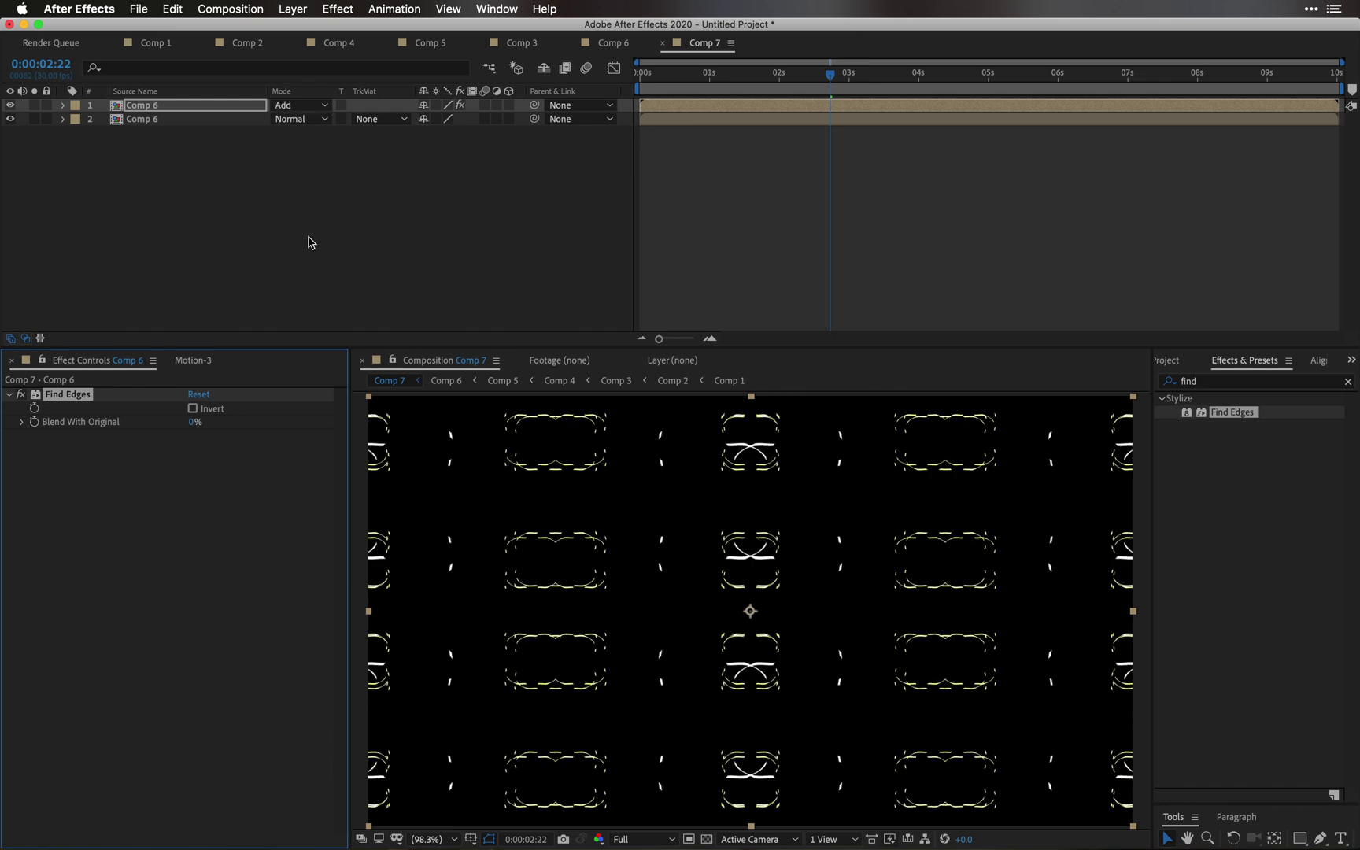
key("shift+equal")
key("shift+equal")
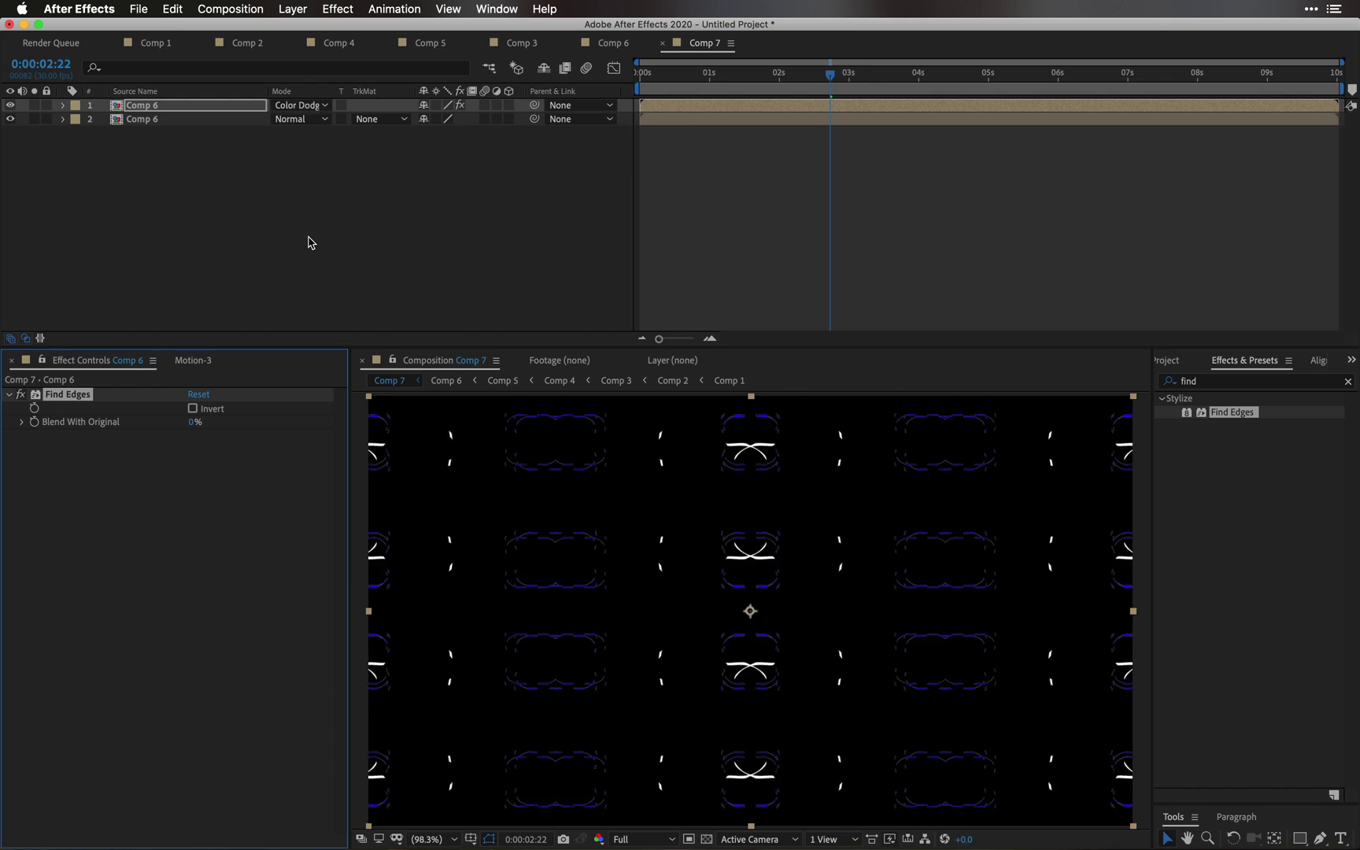
key("space")
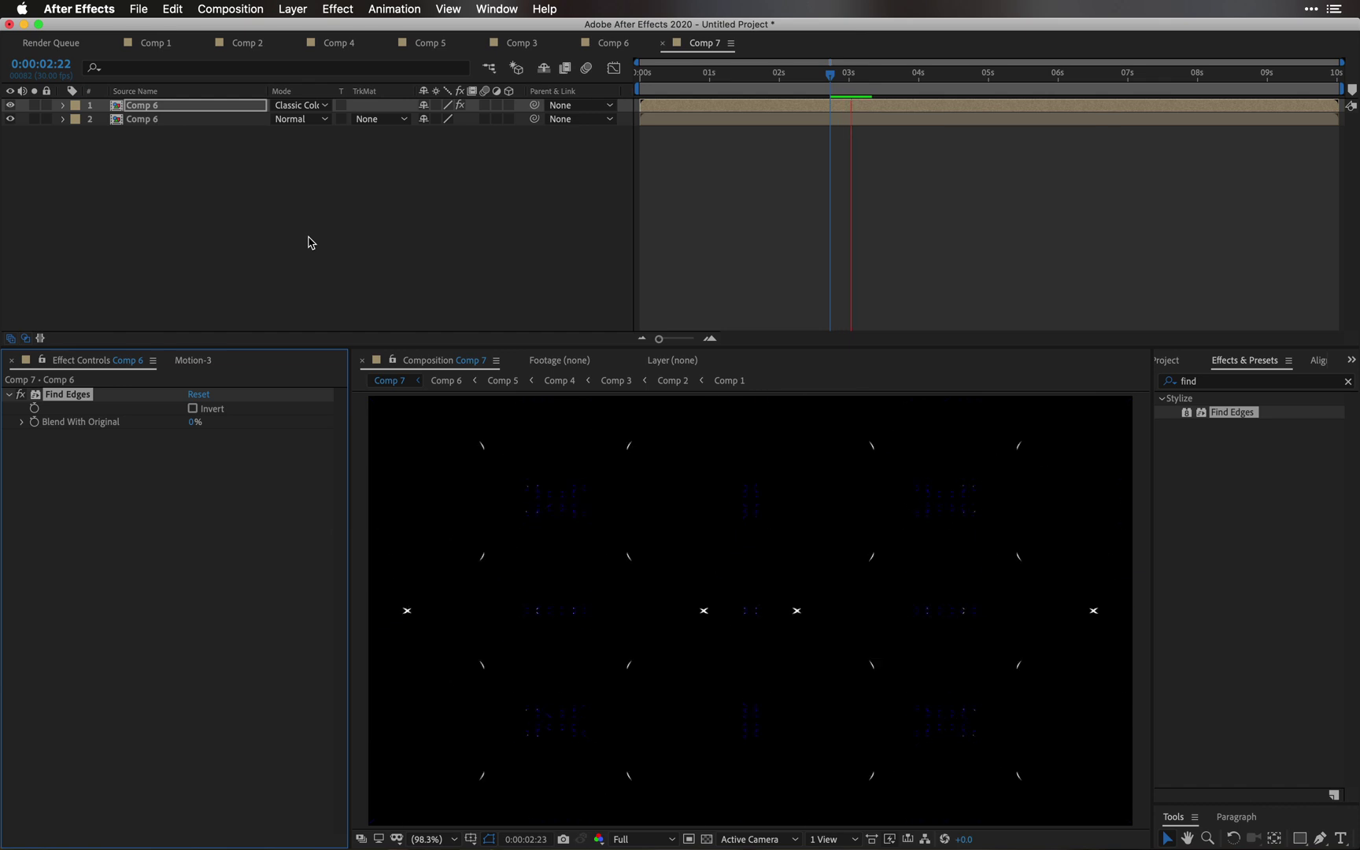
key("shift+equal")
key("shift+equal")
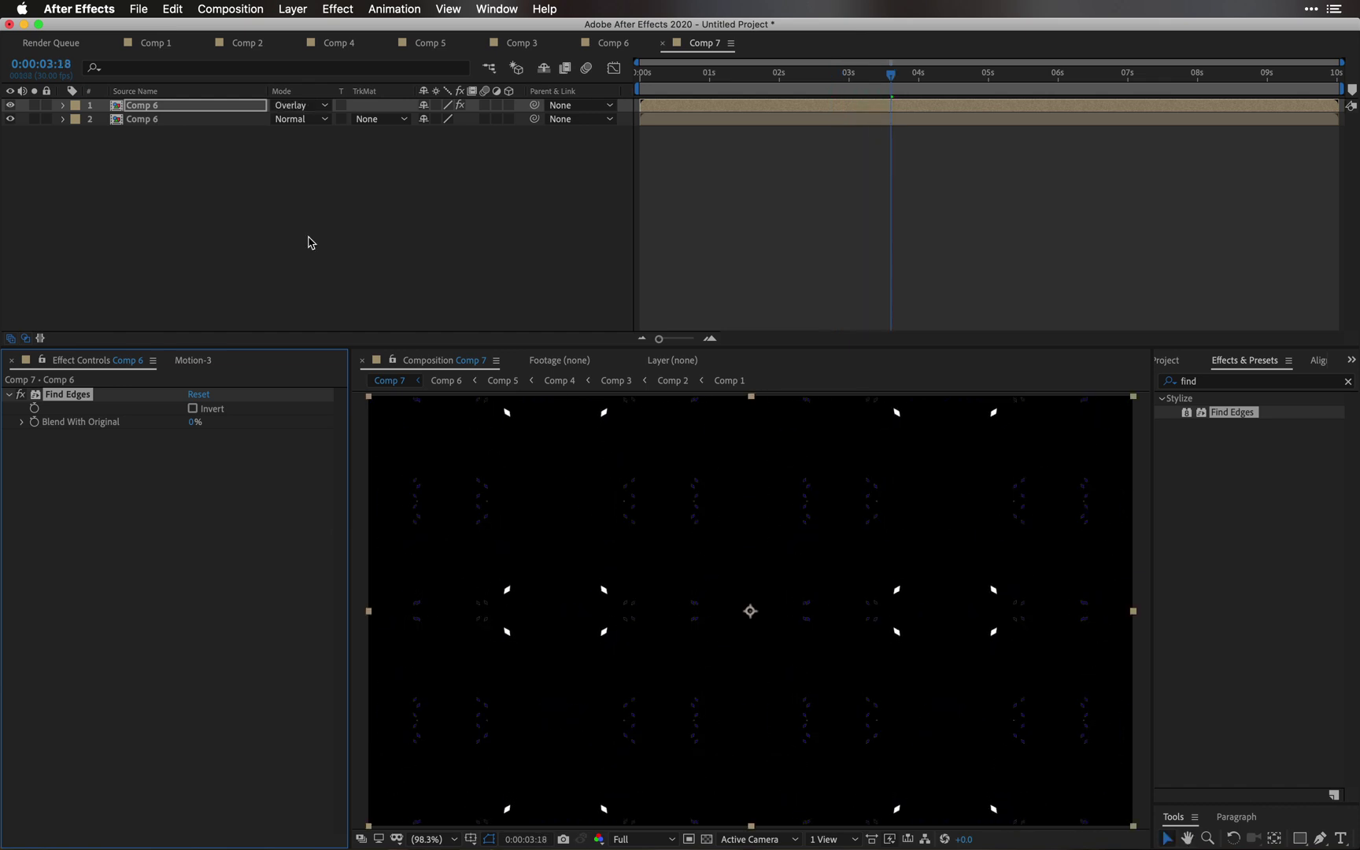
key("shift+equal")
Step: Scale the Find Edges copy of Comp 6 to 101.9% and preview the offset
key("s")
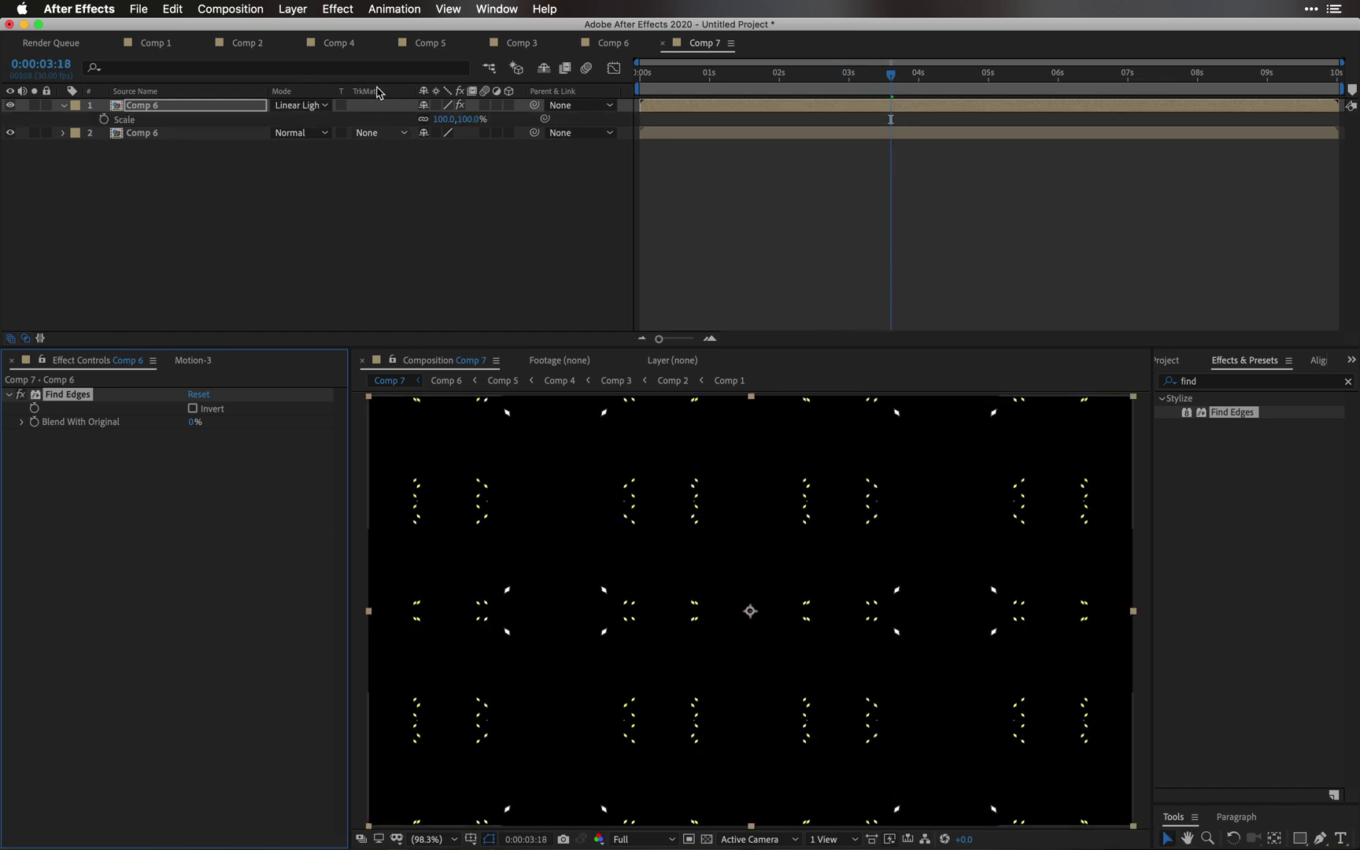
left_click_drag(443, 119, 463, 126)
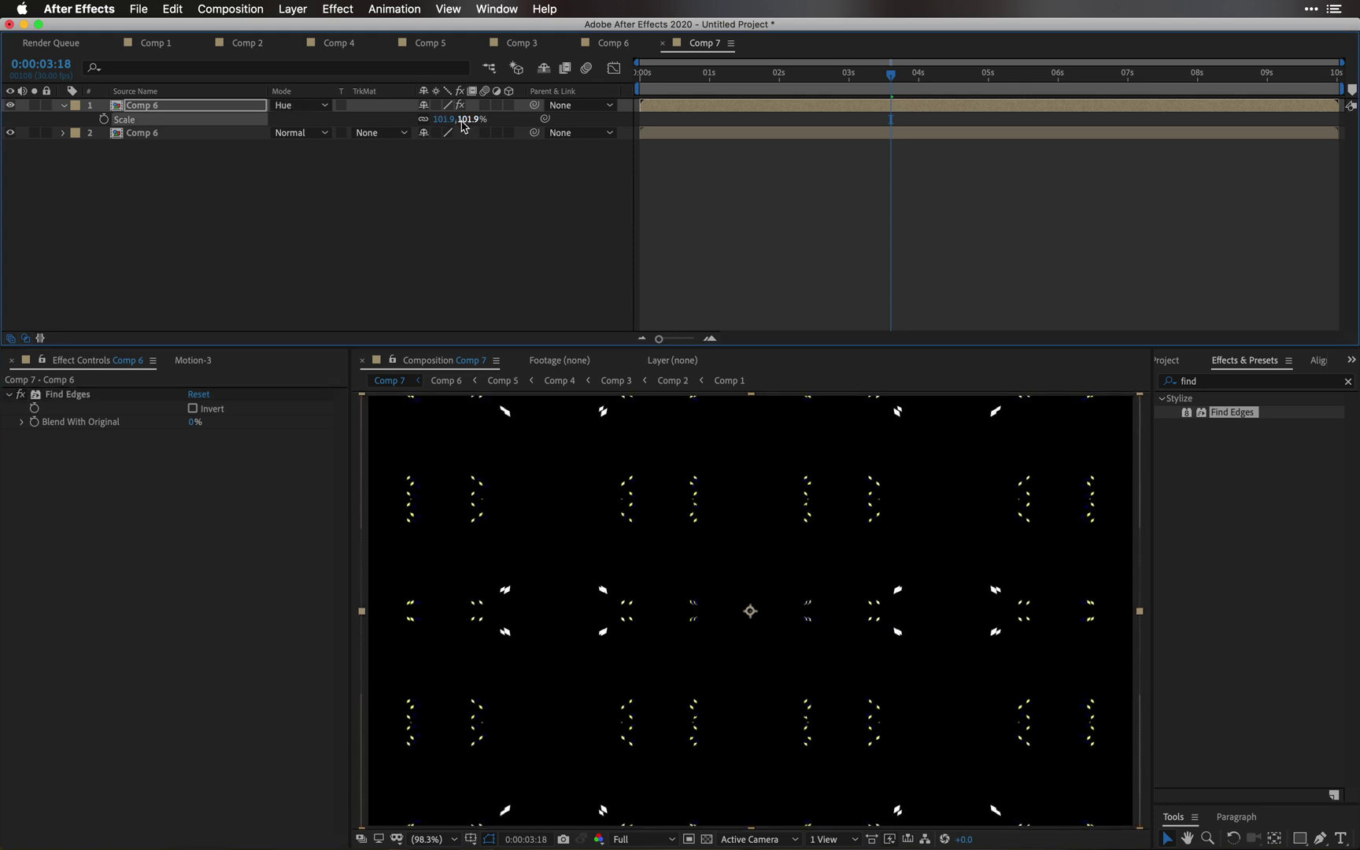
key("space")
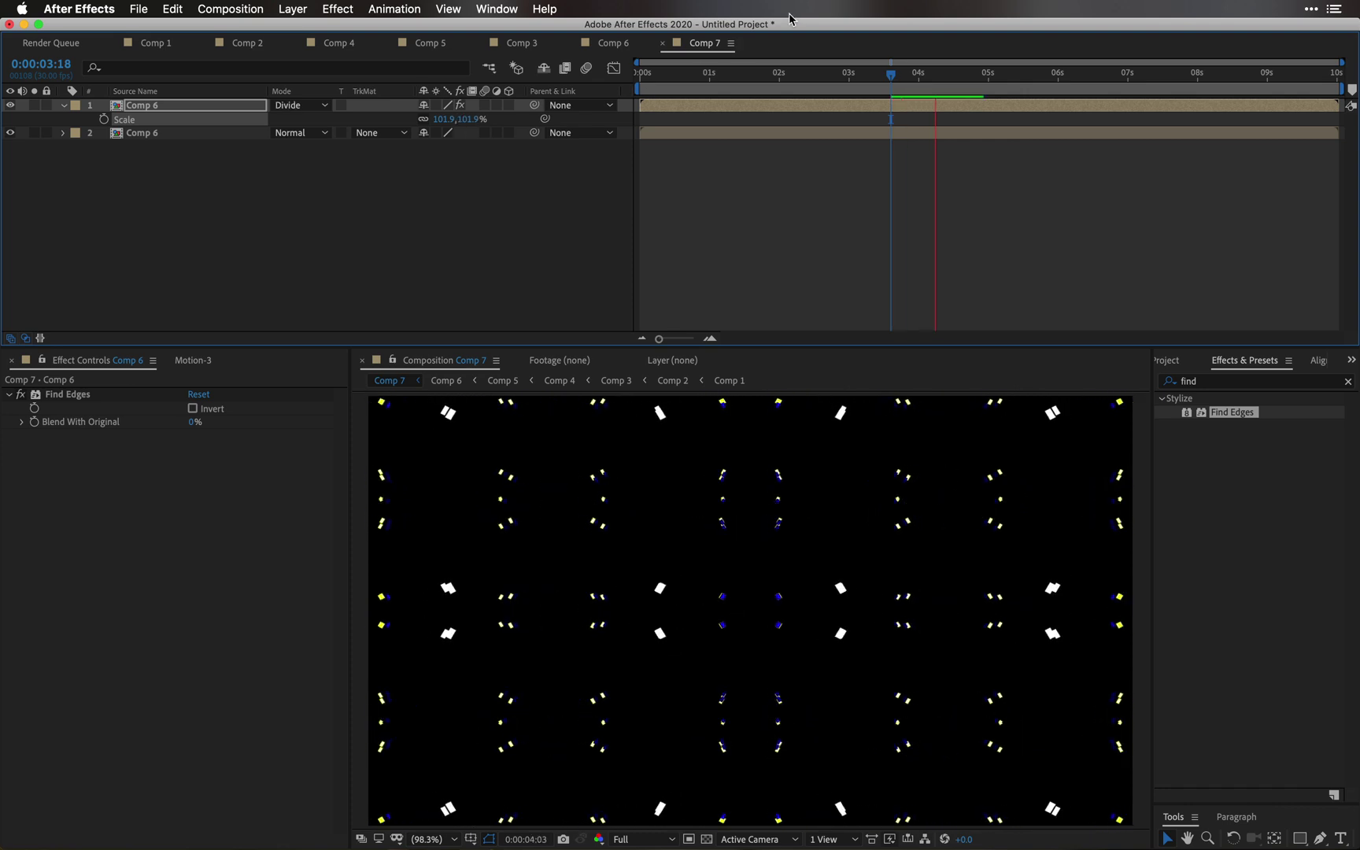
Step: Set the blending mode of the Find Edges copy to Alpha Add and preview Comp 7
left_click(15, 101)
key("shift+=")
key("shift+=")
key("shift+=")
key("shift+=")
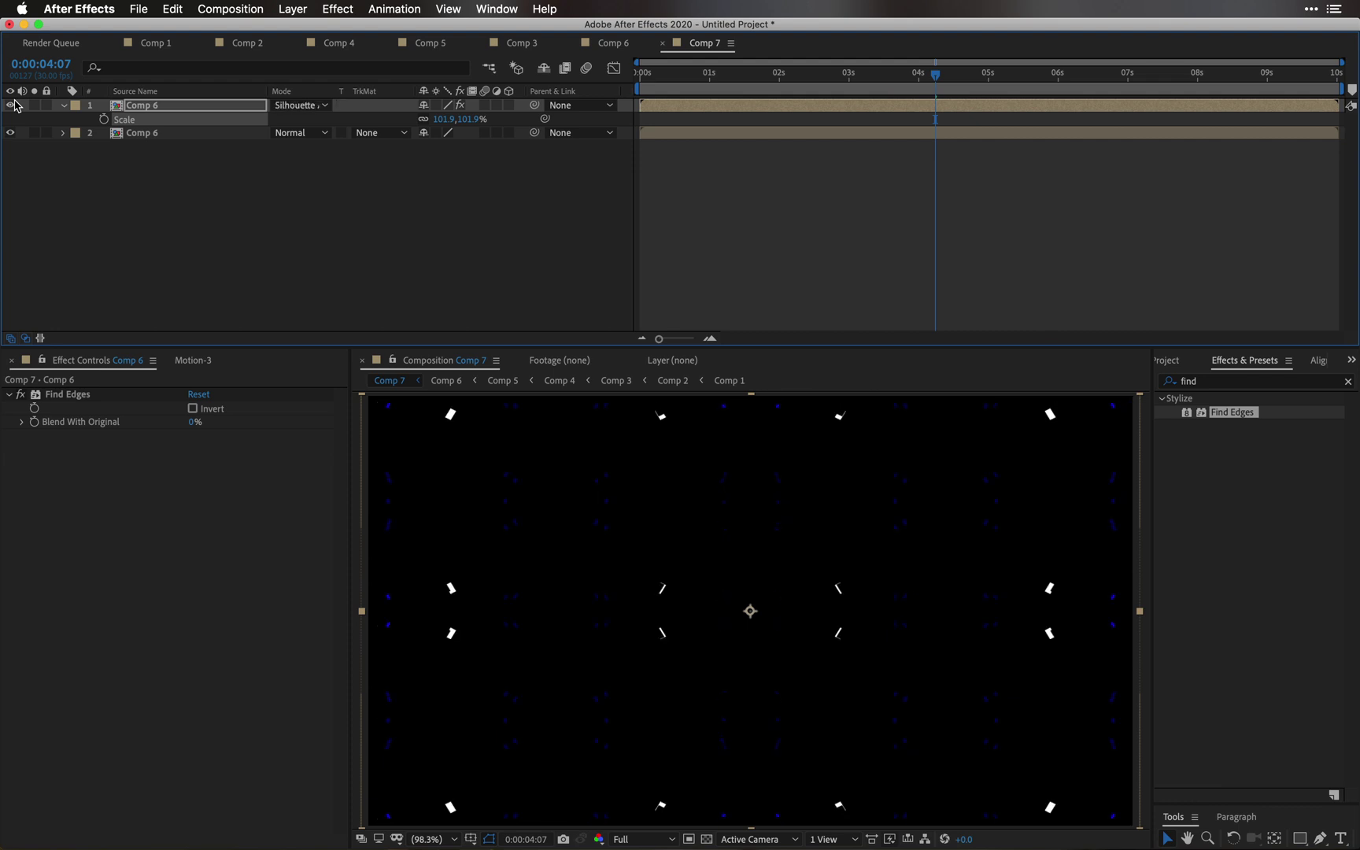
key("shift+=")
key("space")
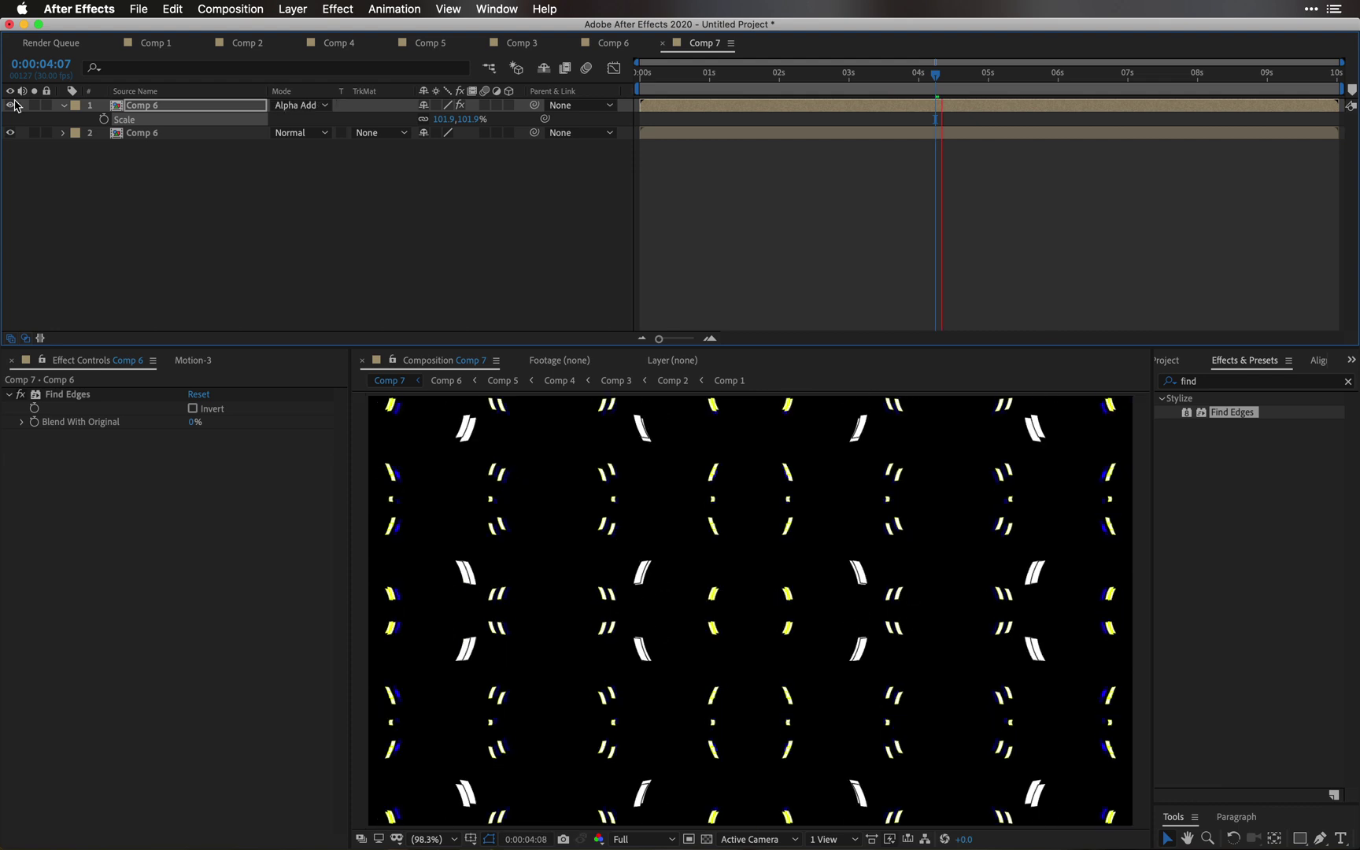
key("space")
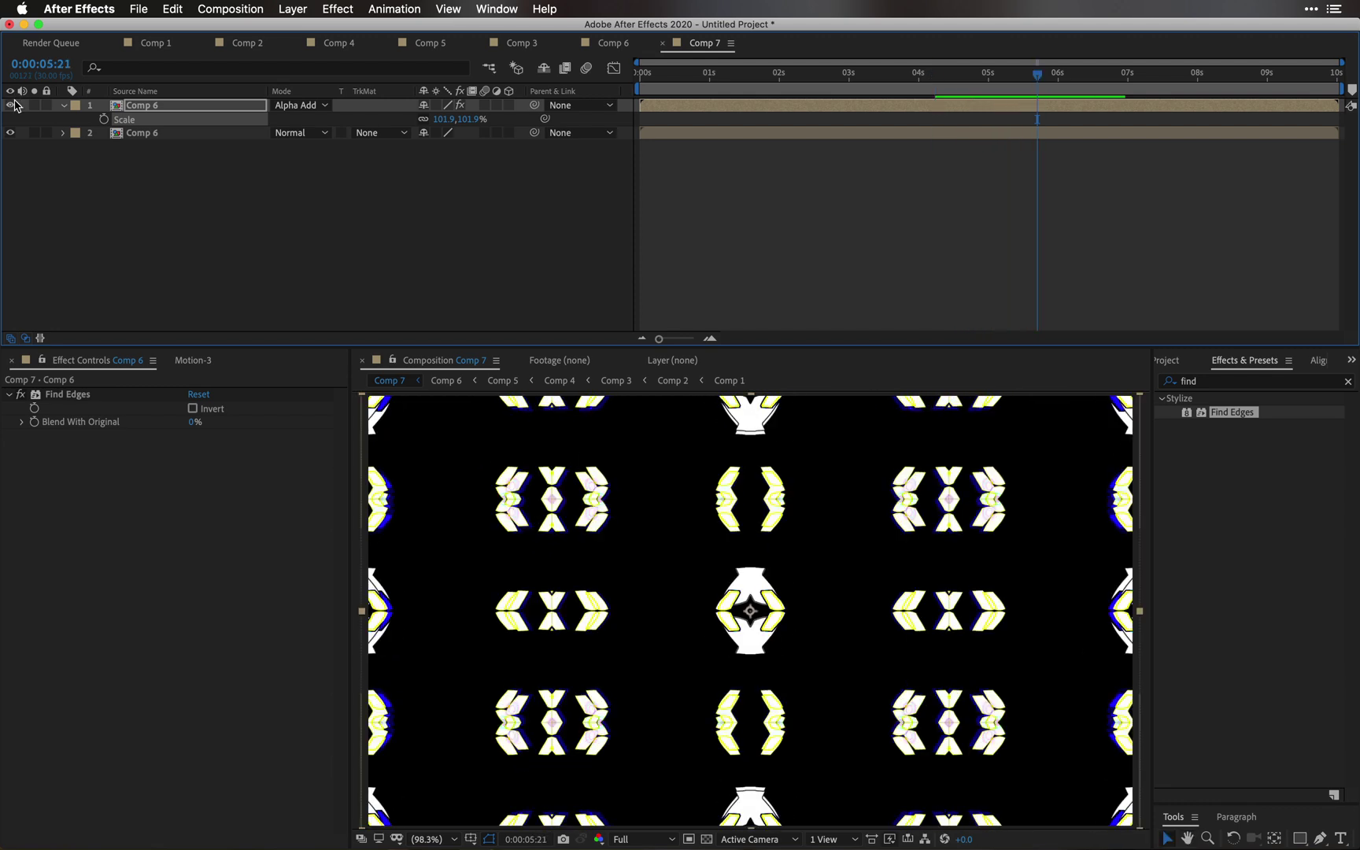
Step: Add an adjustment layer to Comp 7 and apply the CC Toner effect to it
right_click(194, 226)
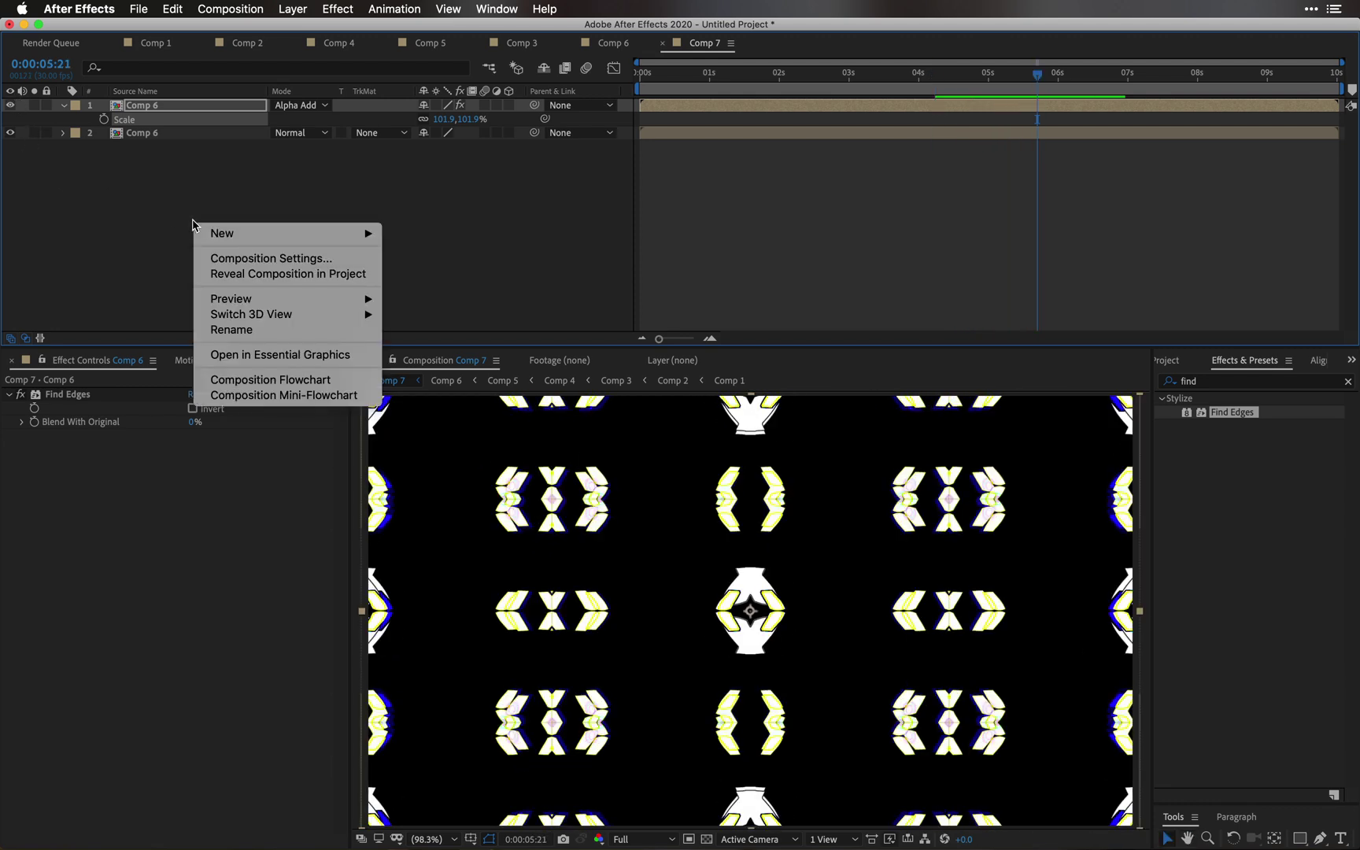
mouse_move(233, 240)
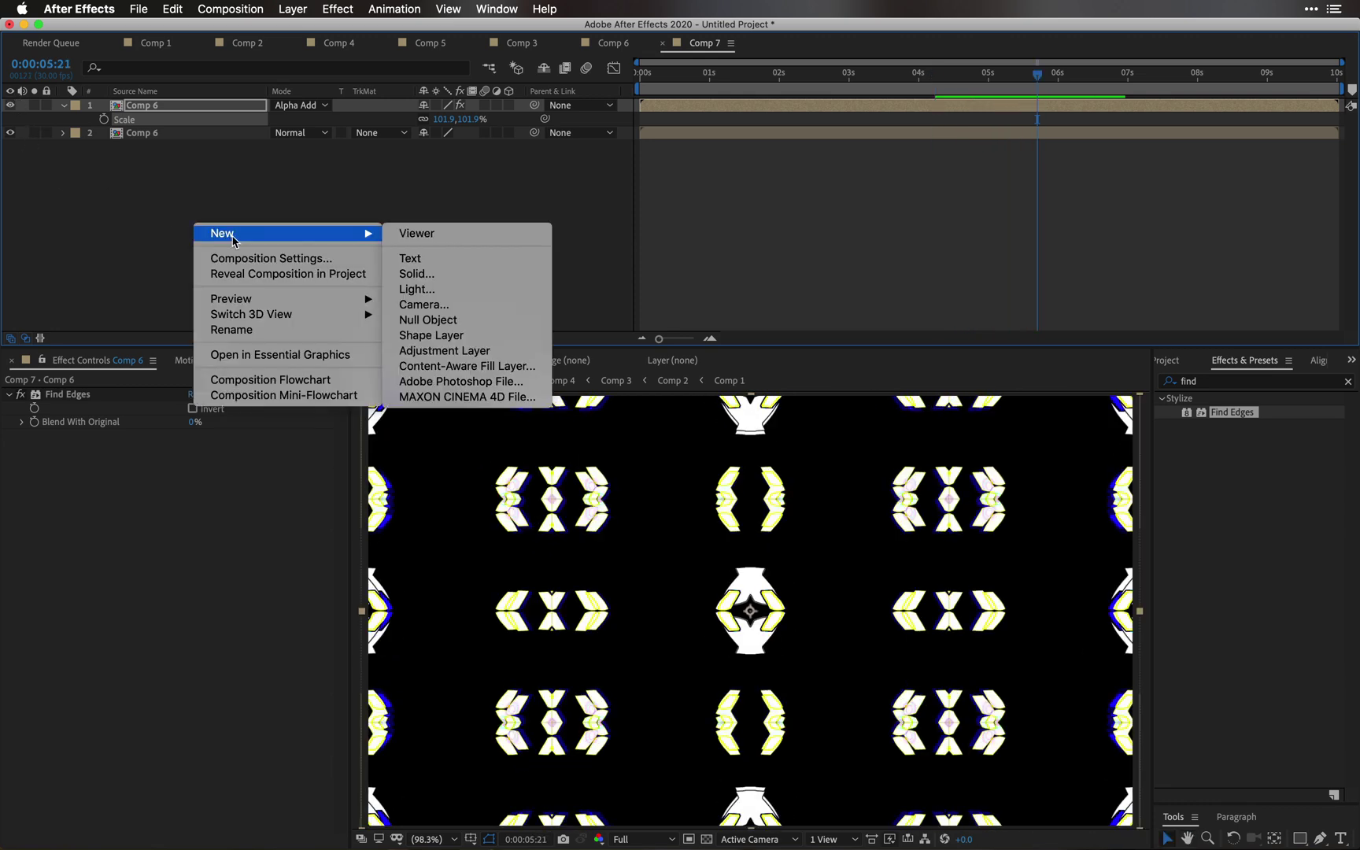
left_click(472, 348)
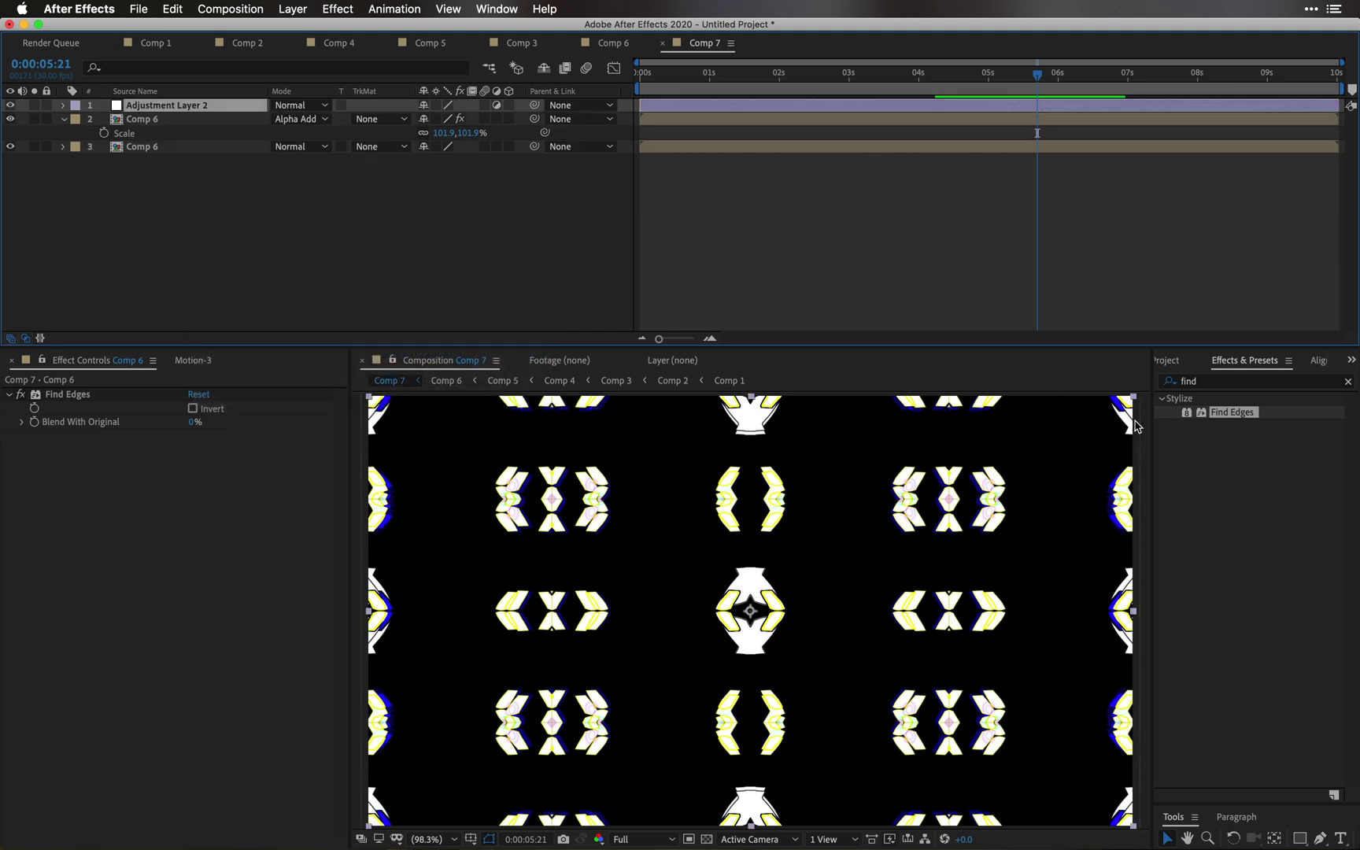
left_click(1197, 384)
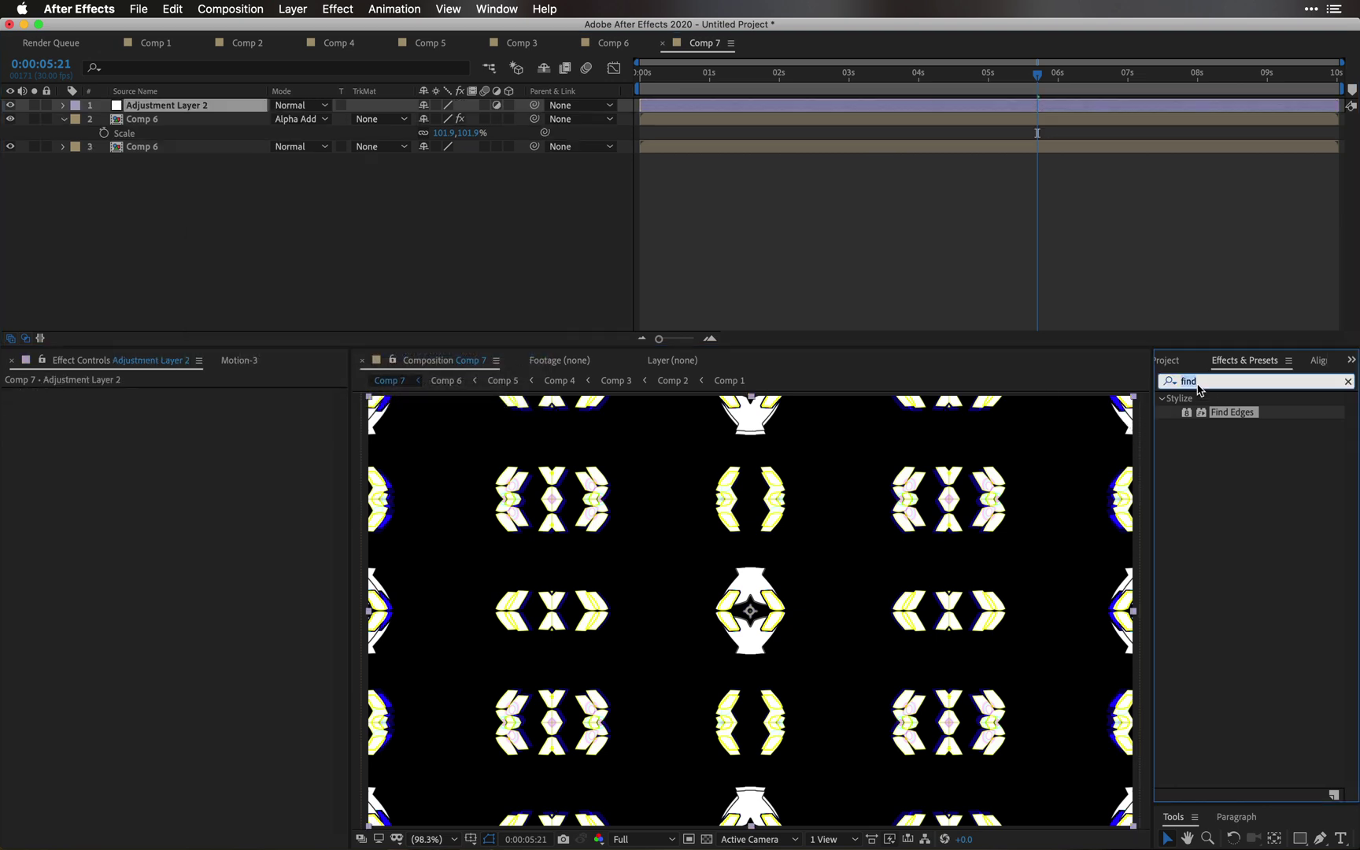
type("tonerr")
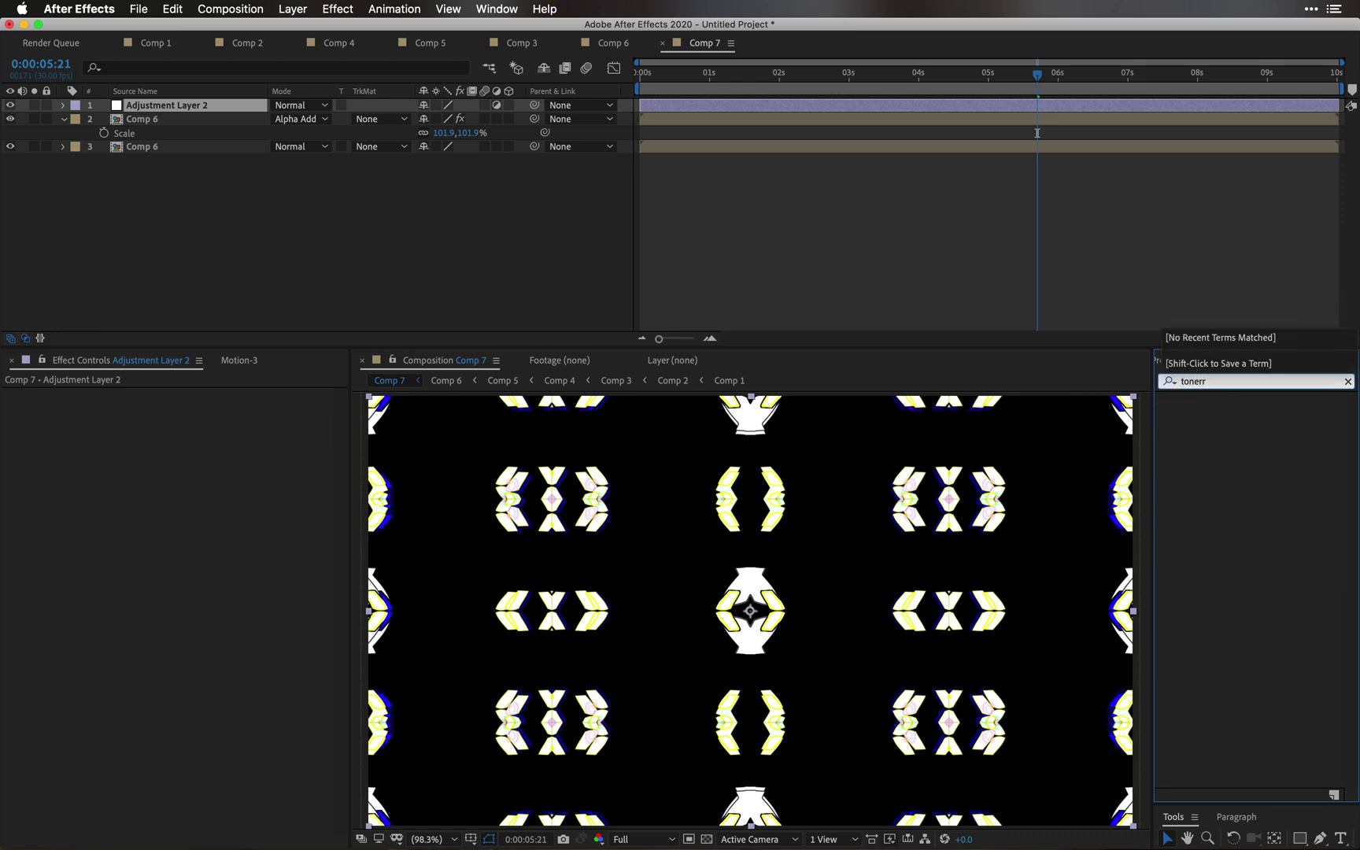
key("BackSpace")
left_click(1212, 419)
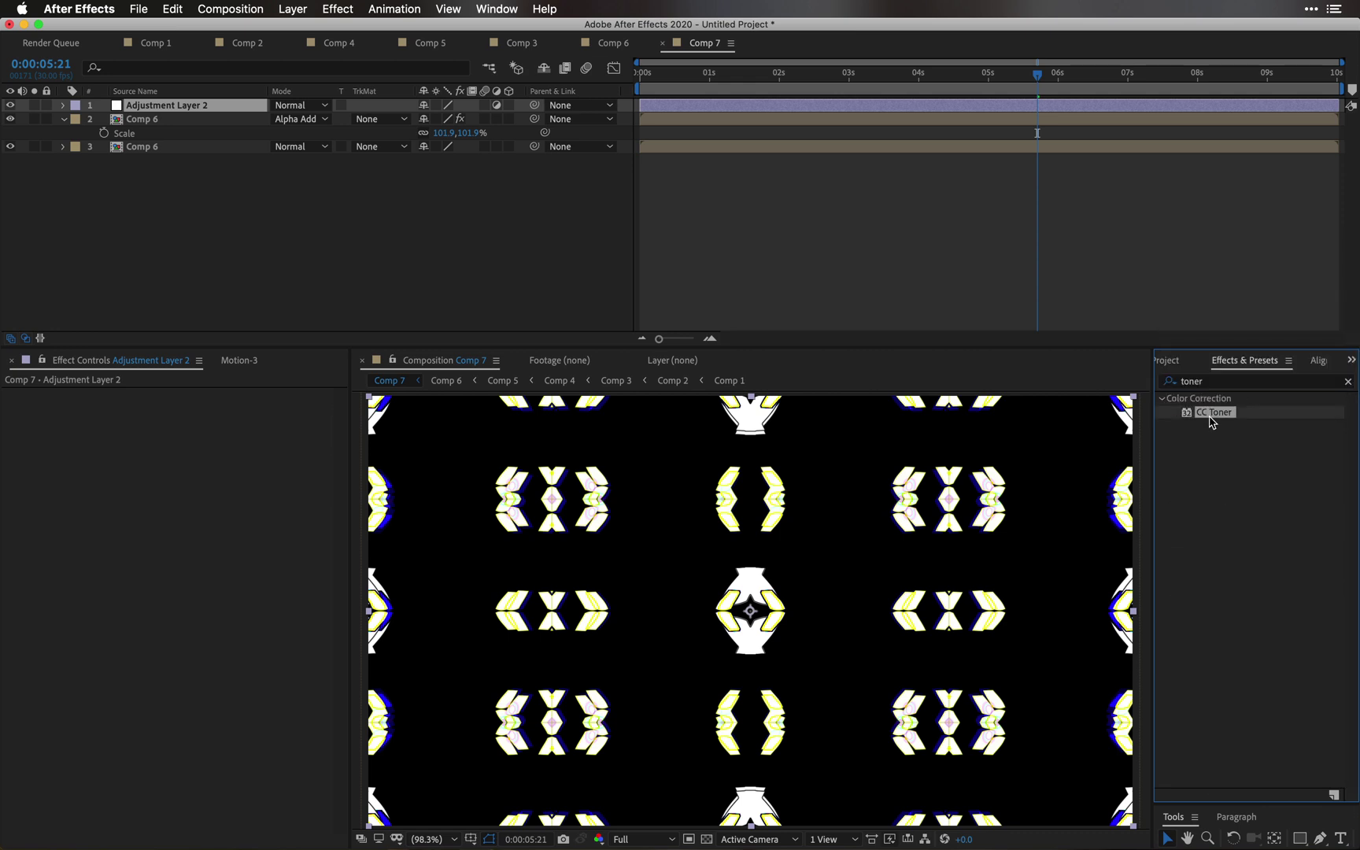
double_click(1212, 420)
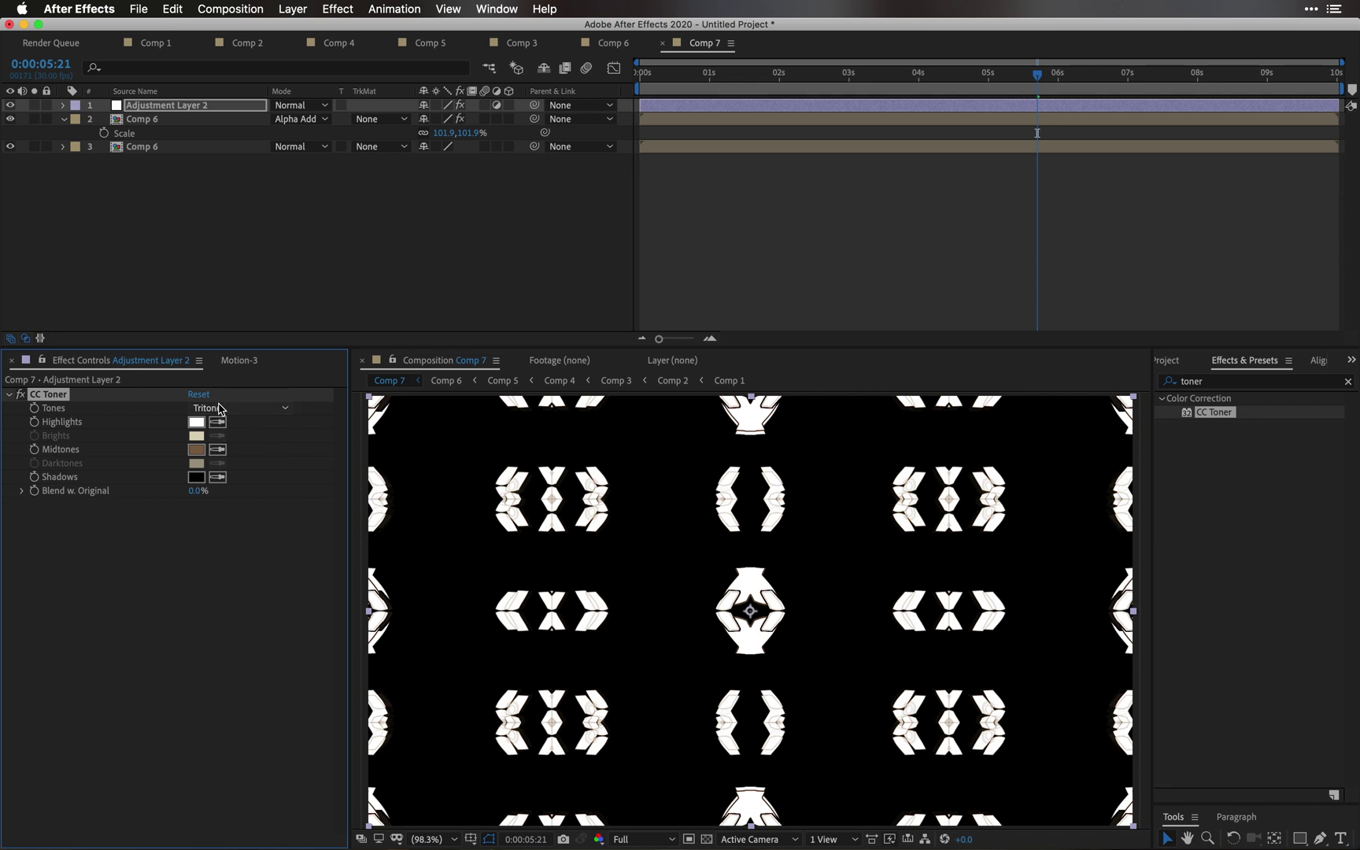
Step: Set CC Toner's Highlights color to red and its Shadows color to bright blue 00B7FF
left_click(198, 429)
left_click_drag(582, 364, 551, 309)
left_click(729, 329)
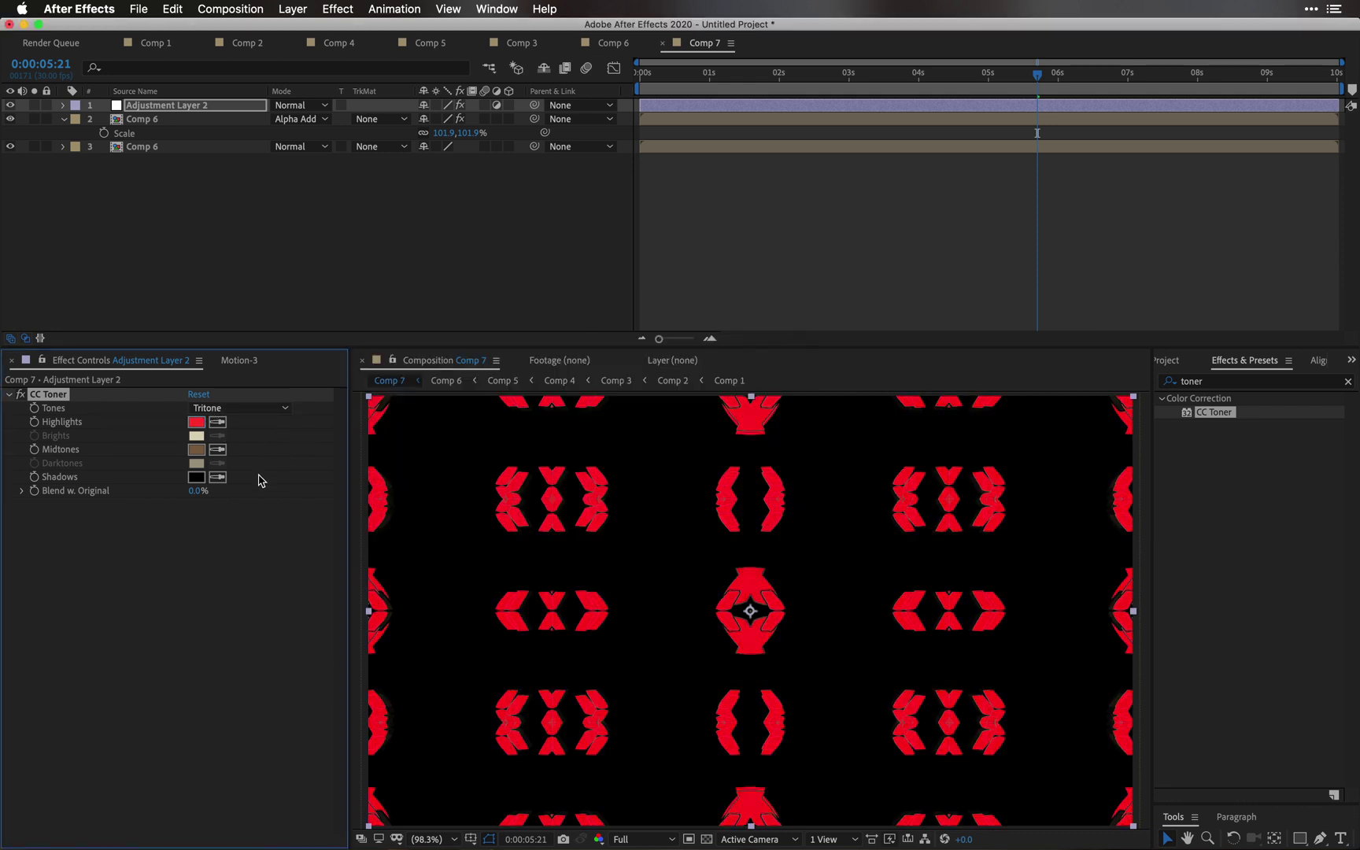
left_click(196, 477)
left_click(611, 421)
left_click_drag(586, 417, 600, 302)
left_click(750, 329)
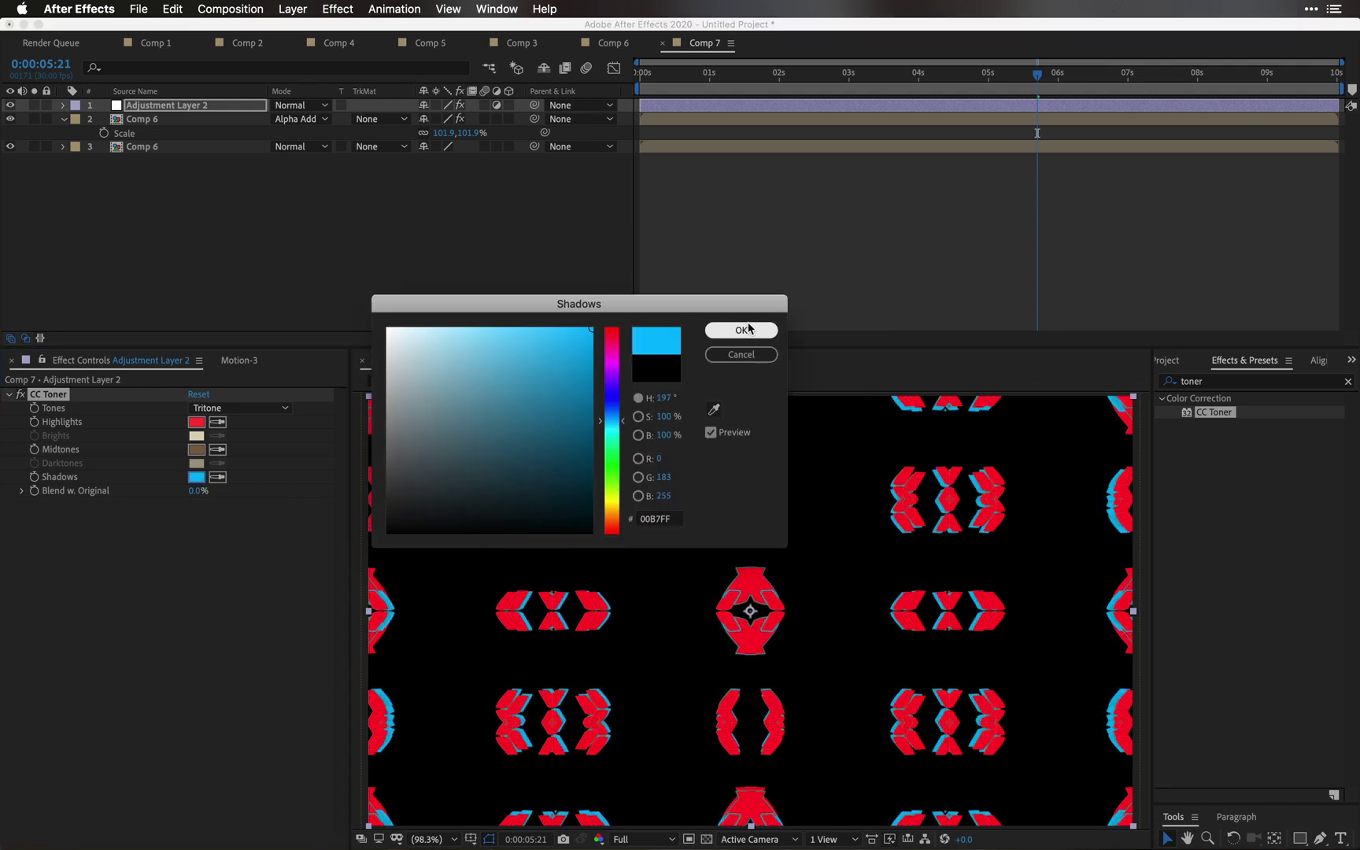
Step: Set CC Toner's Midtones color to bright green
left_click(196, 449)
left_click_drag(472, 410, 612, 256)
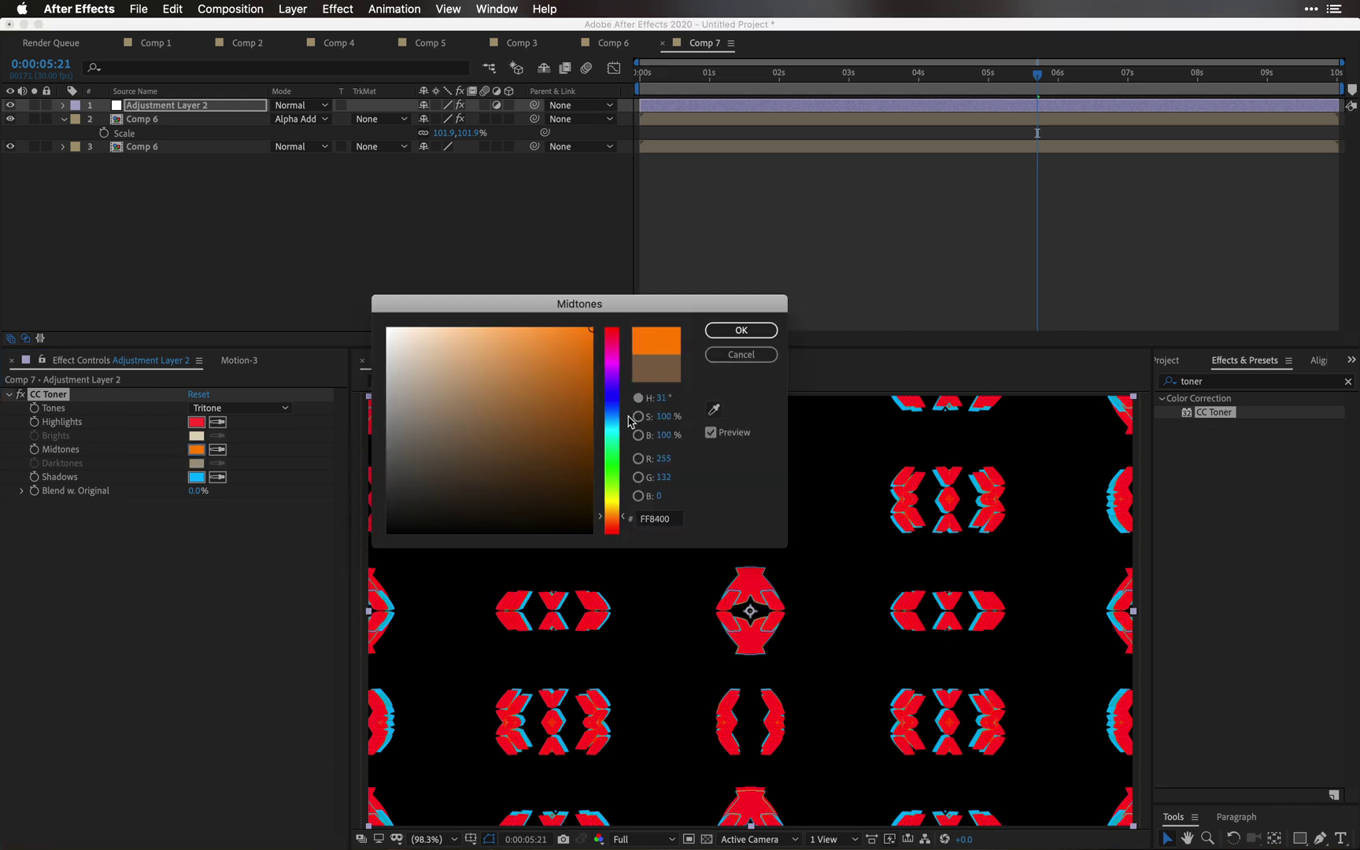
mouse_move(617, 443)
left_mouse_down()
mouse_move(602, 418)
mouse_move(613, 461)
left_mouse_up()
left_click(740, 330)
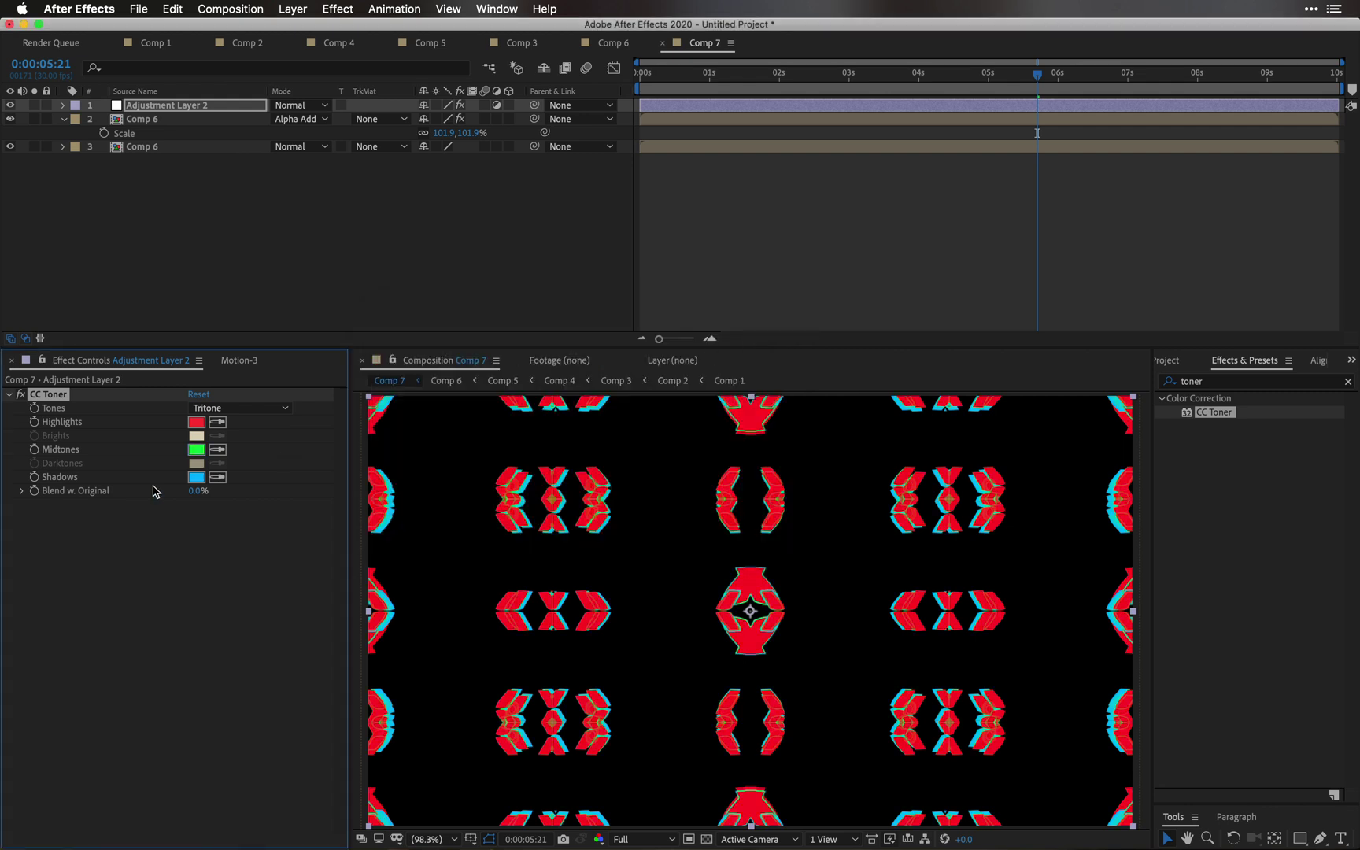
Step: Change CC Toner's Highlights color to the lighter red FF5E50 and preview Comp 7
left_click(196, 423)
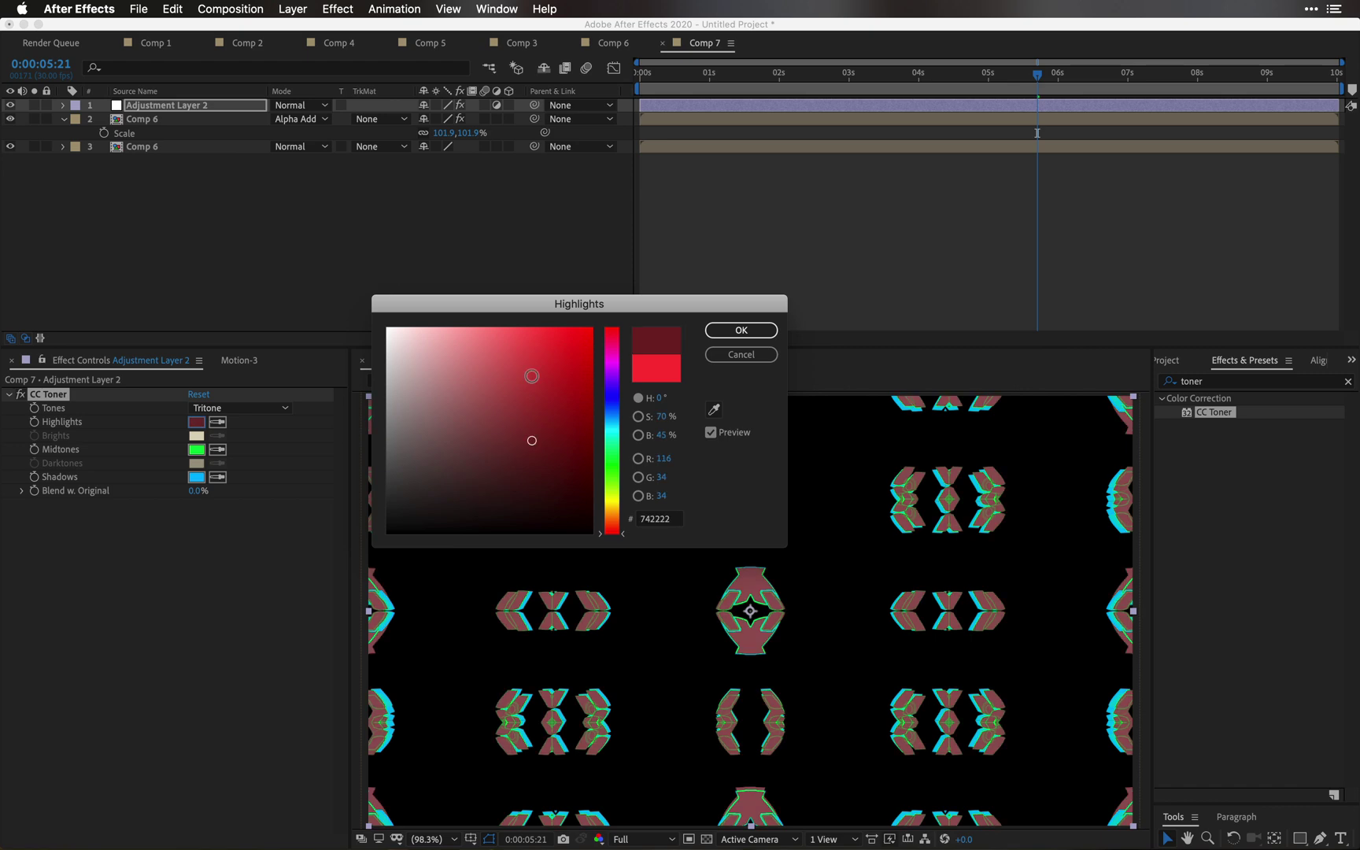
left_click_drag(611, 485, 604, 536)
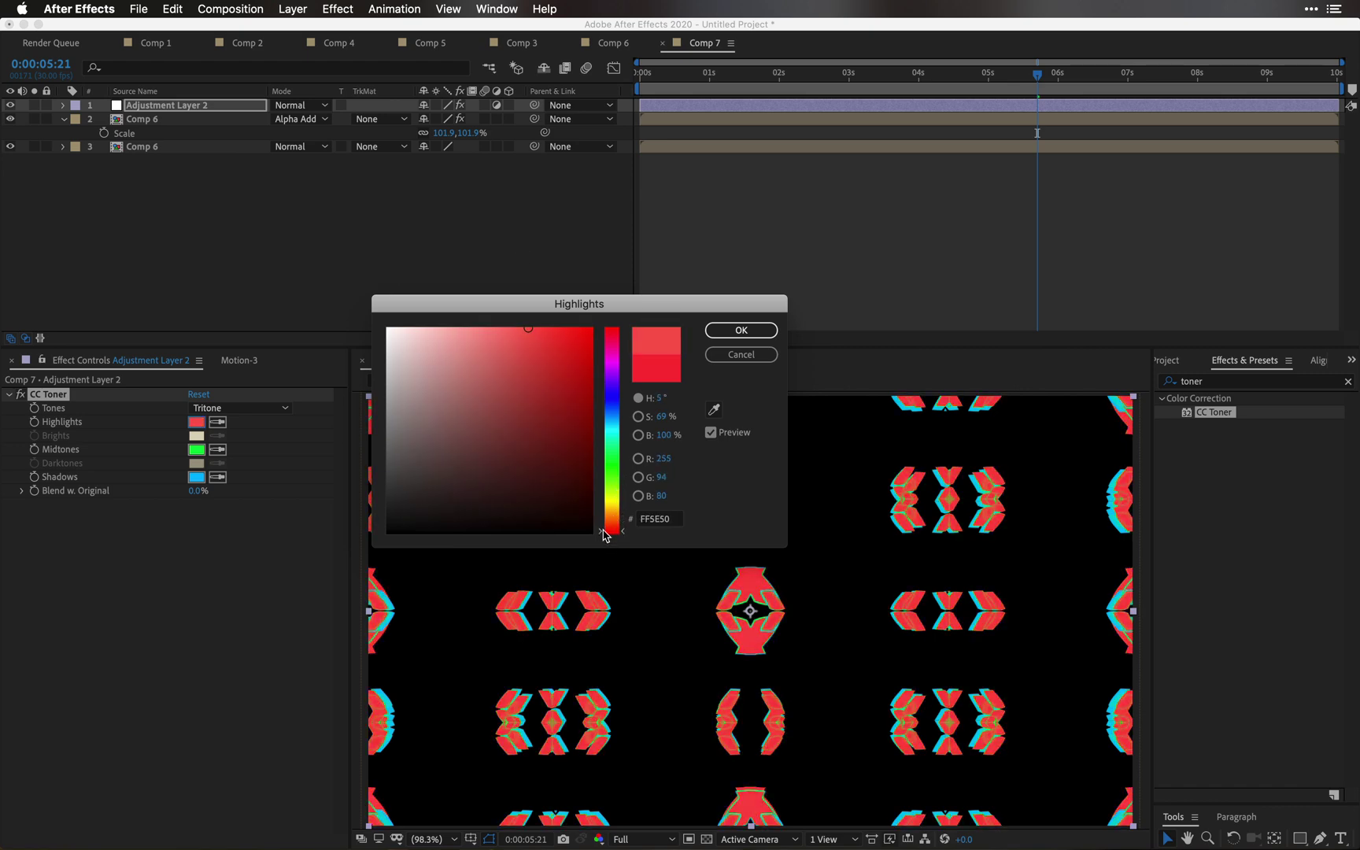
left_click(740, 330)
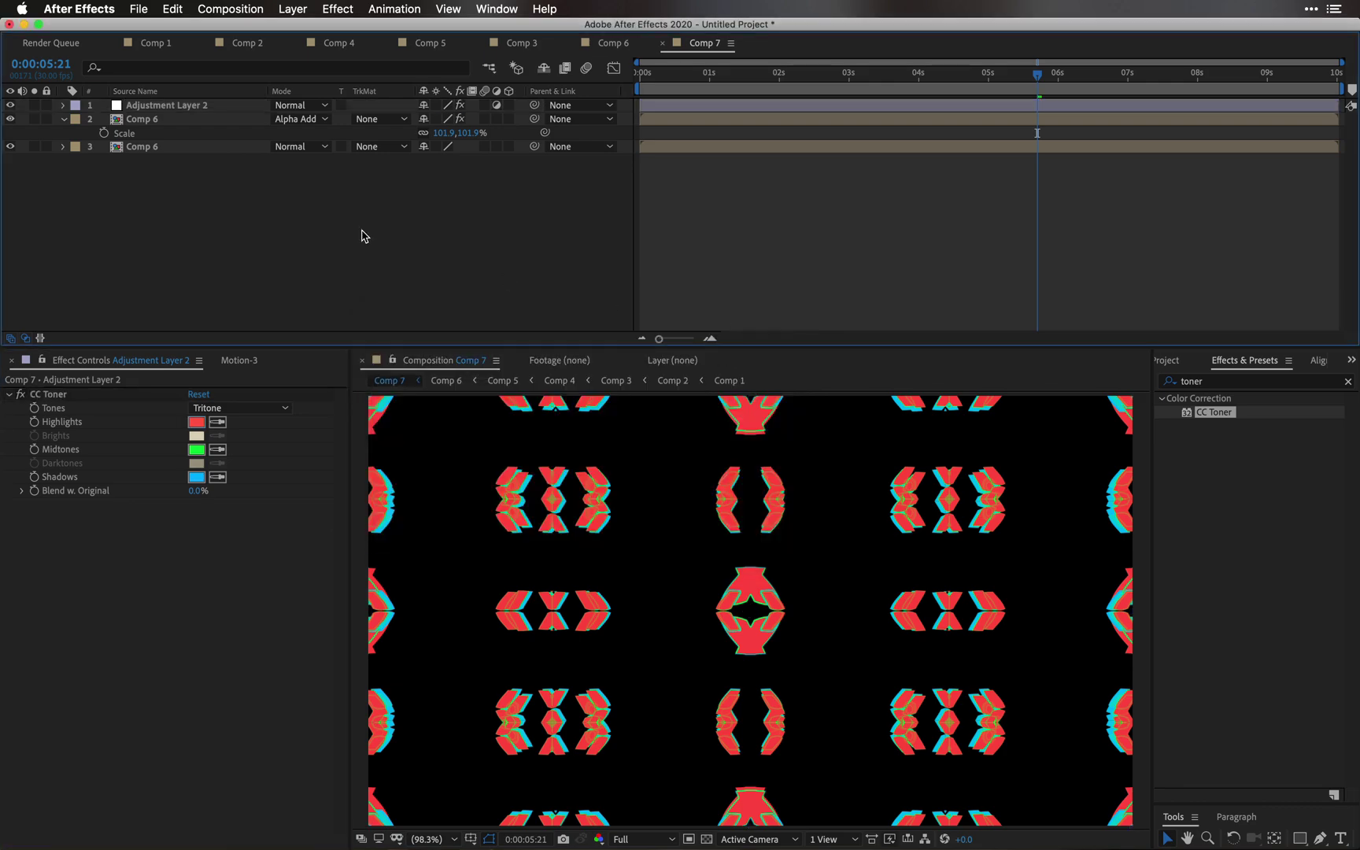
key("space")
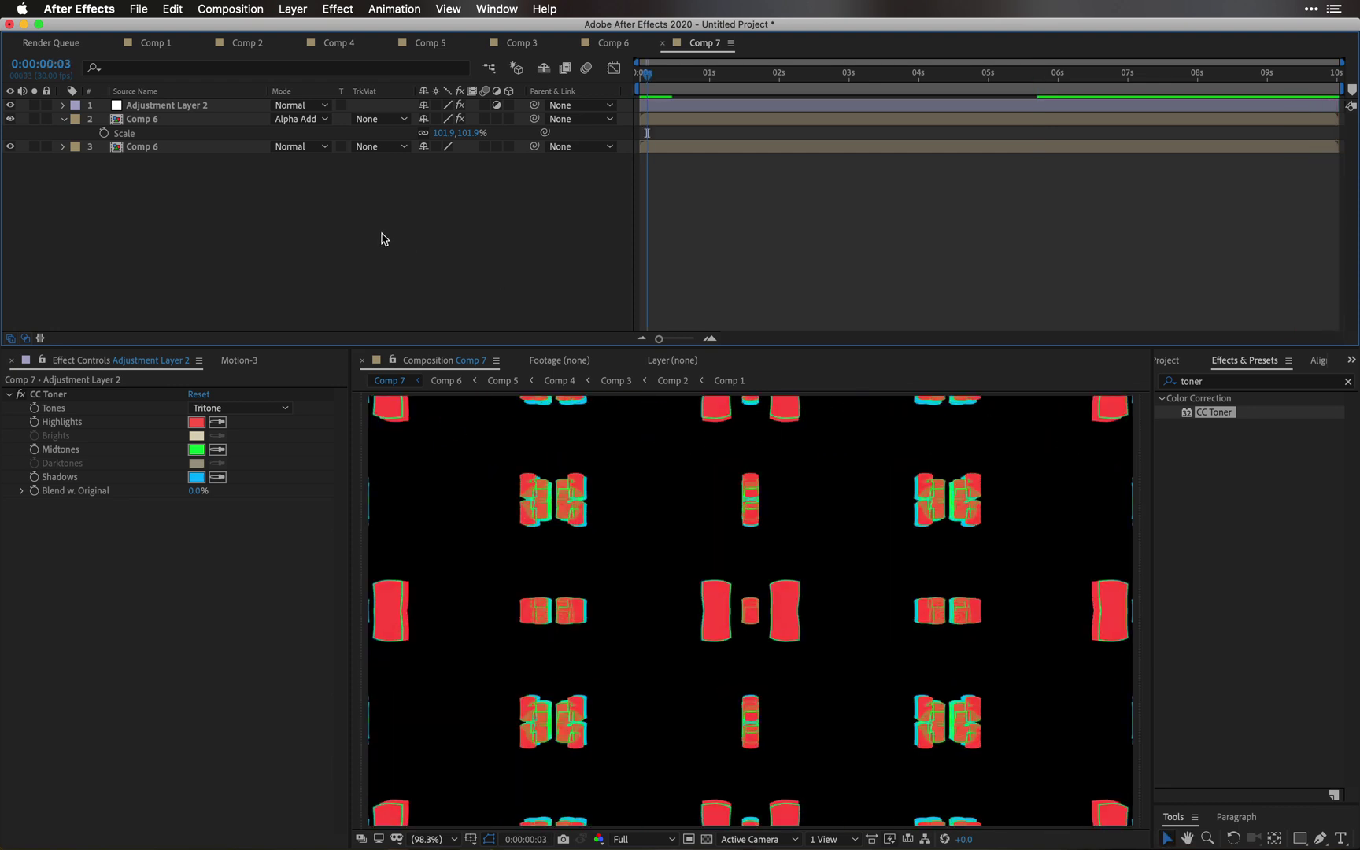
Step: Copy the Unsharp Mask adjustment layer from Comp 6 and paste it above the other layers in Comp 7
left_click(445, 380)
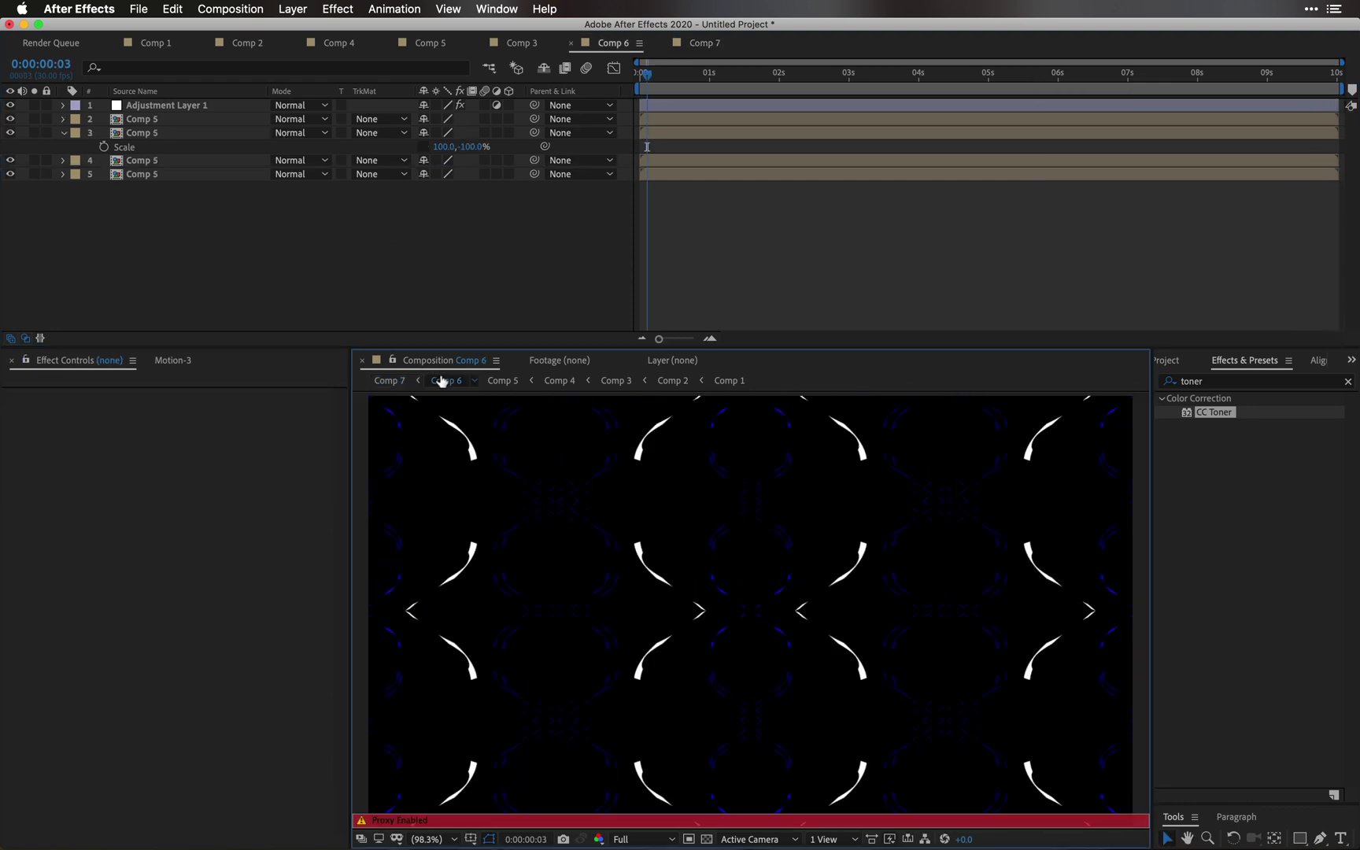
left_click(174, 111)
left_click(387, 381)
key("cmd+v")
Step: Set the pasted Unsharp Mask's Amount to 244 and its Radius to 89.3
left_click_drag(203, 411, 292, 416)
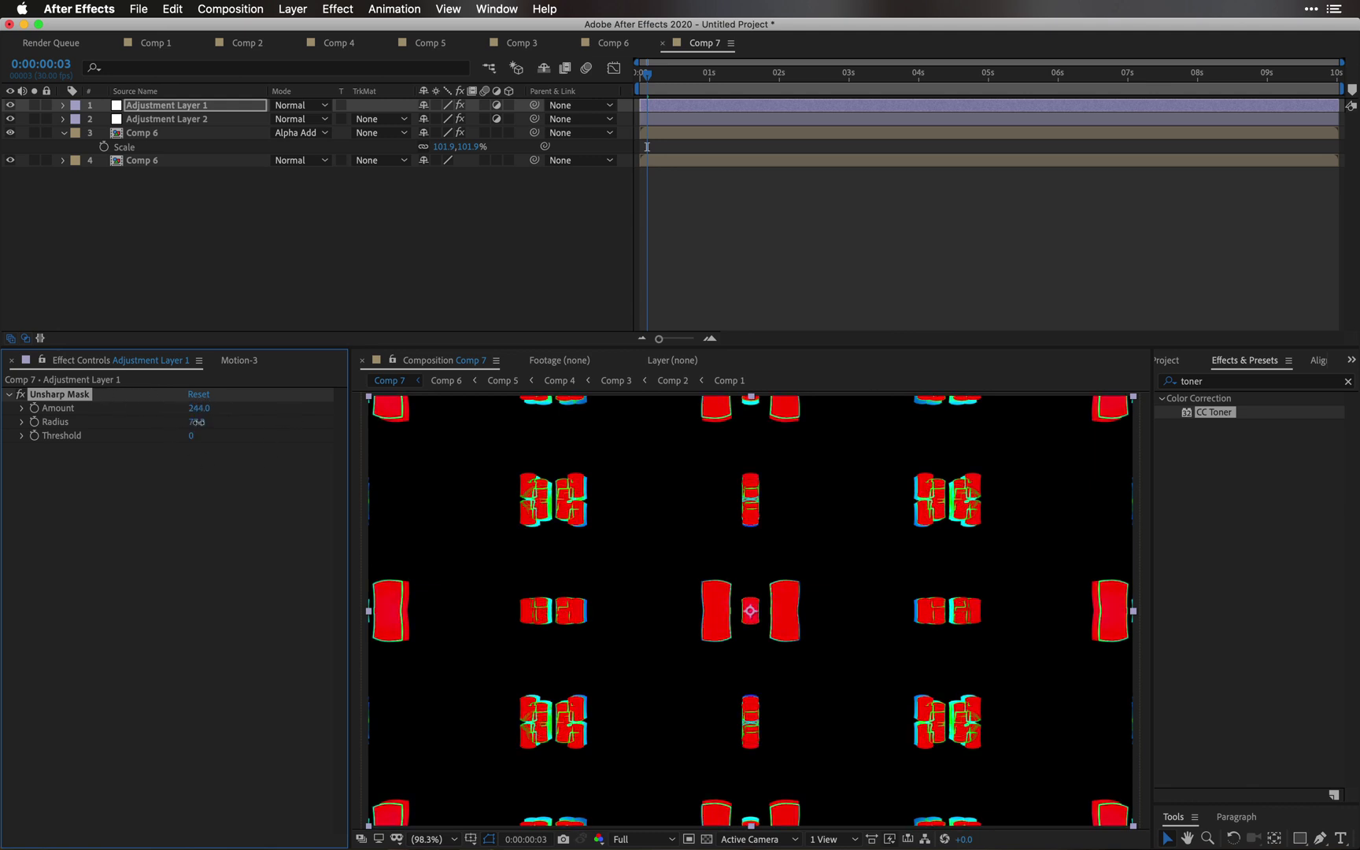
left_click_drag(349, 418, 304, 431)
left_click(473, 296)
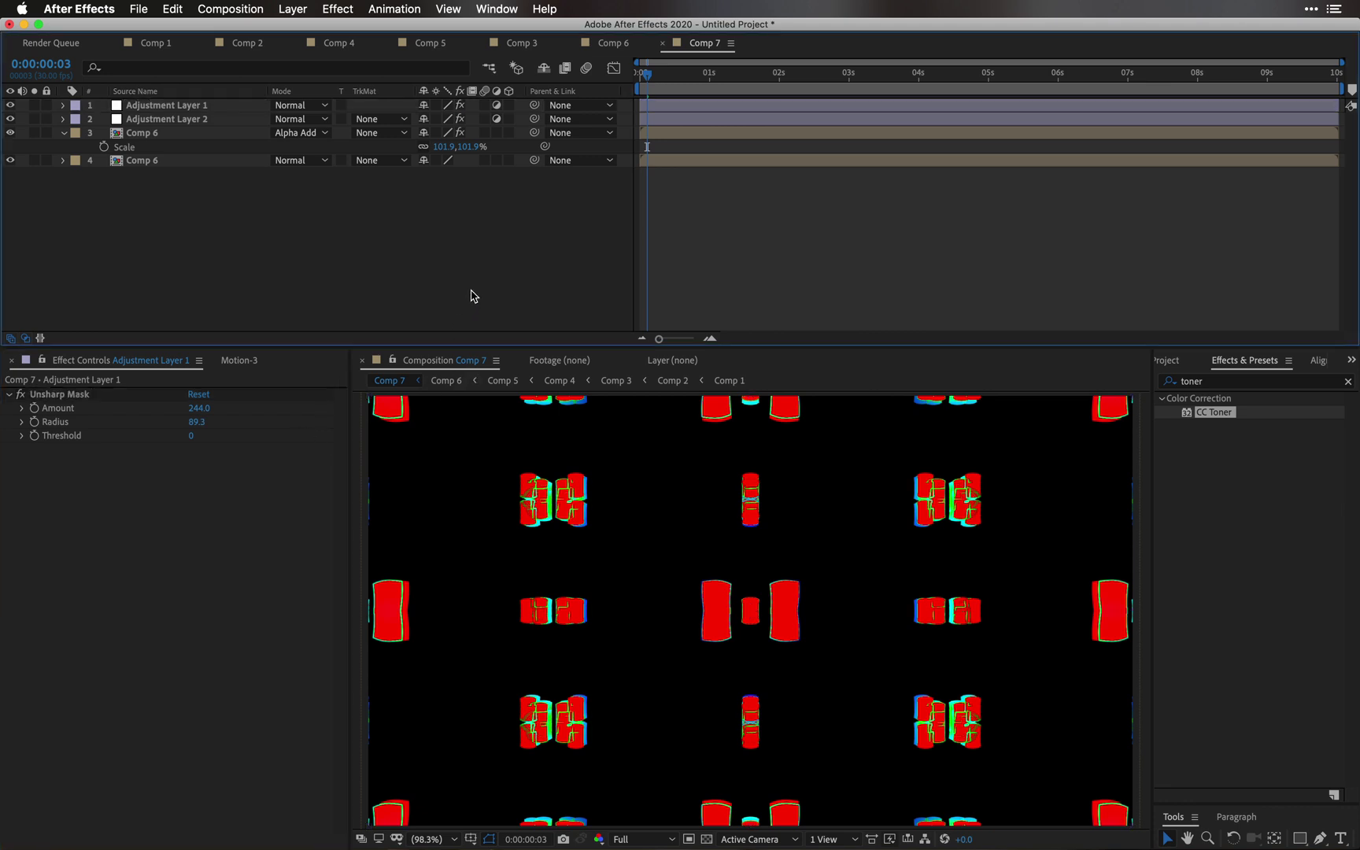
Step: Check the computer's available memory and CPU load in the CleanMyMac system monitor
left_click(1312, 6)
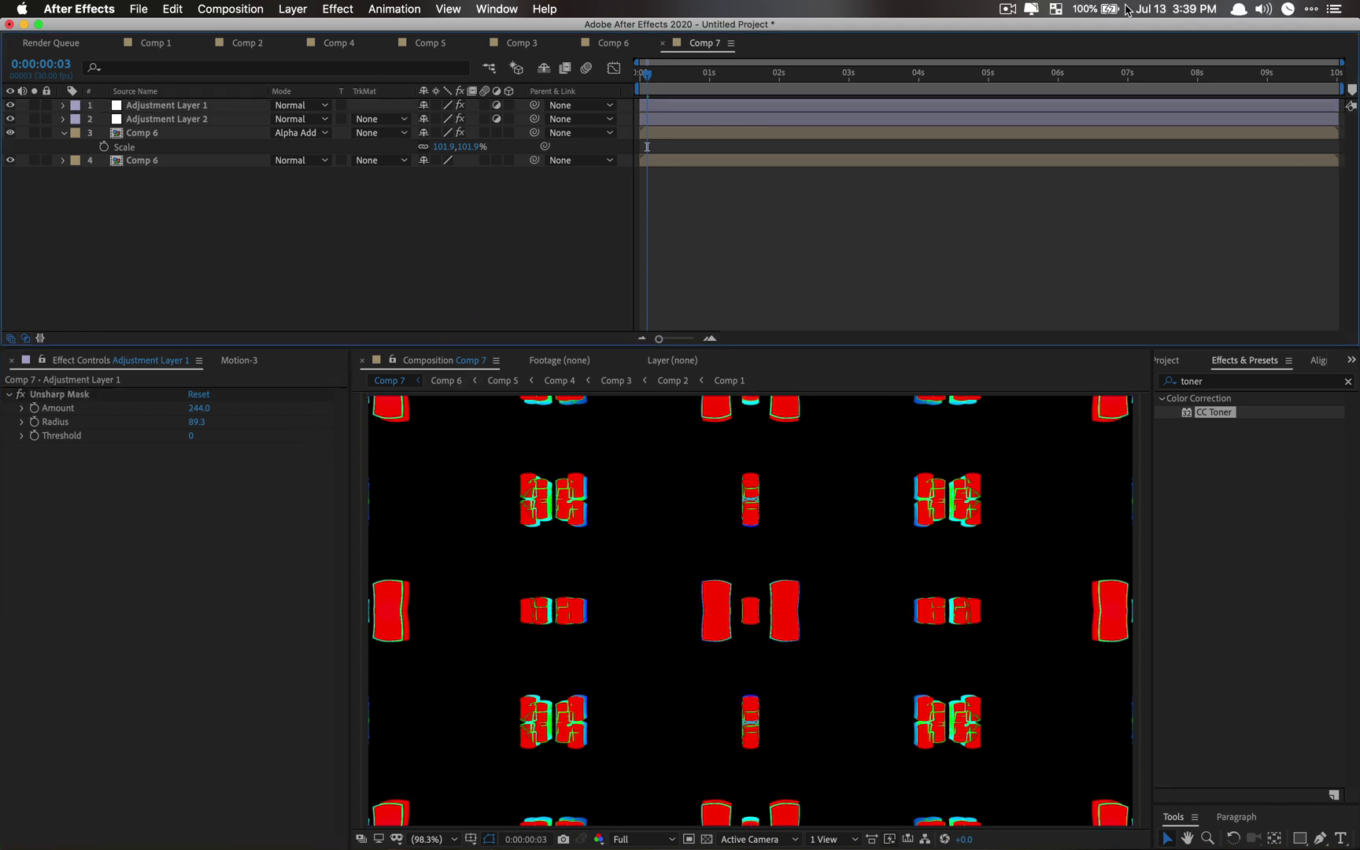
left_click(1041, 10)
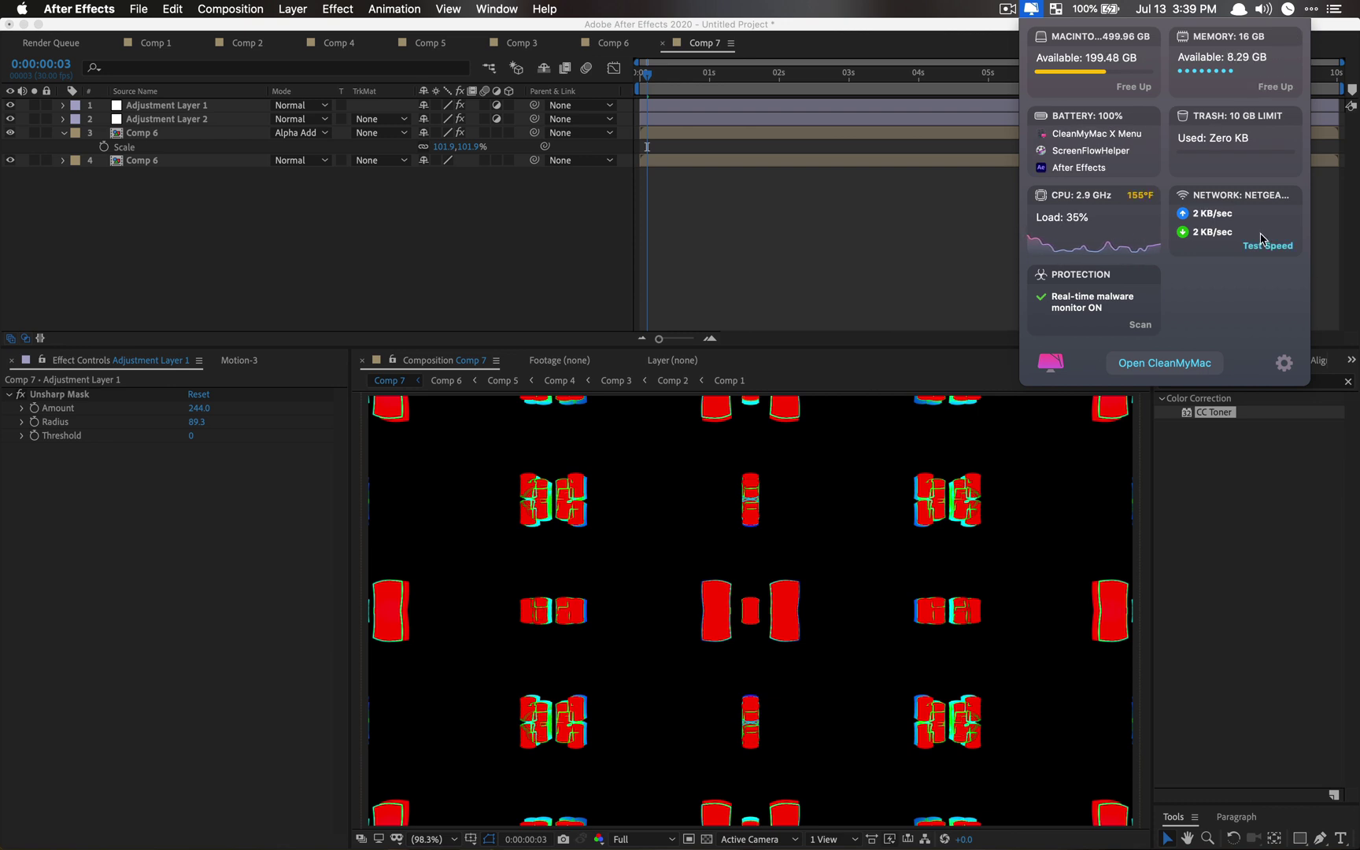
left_click(1033, 8)
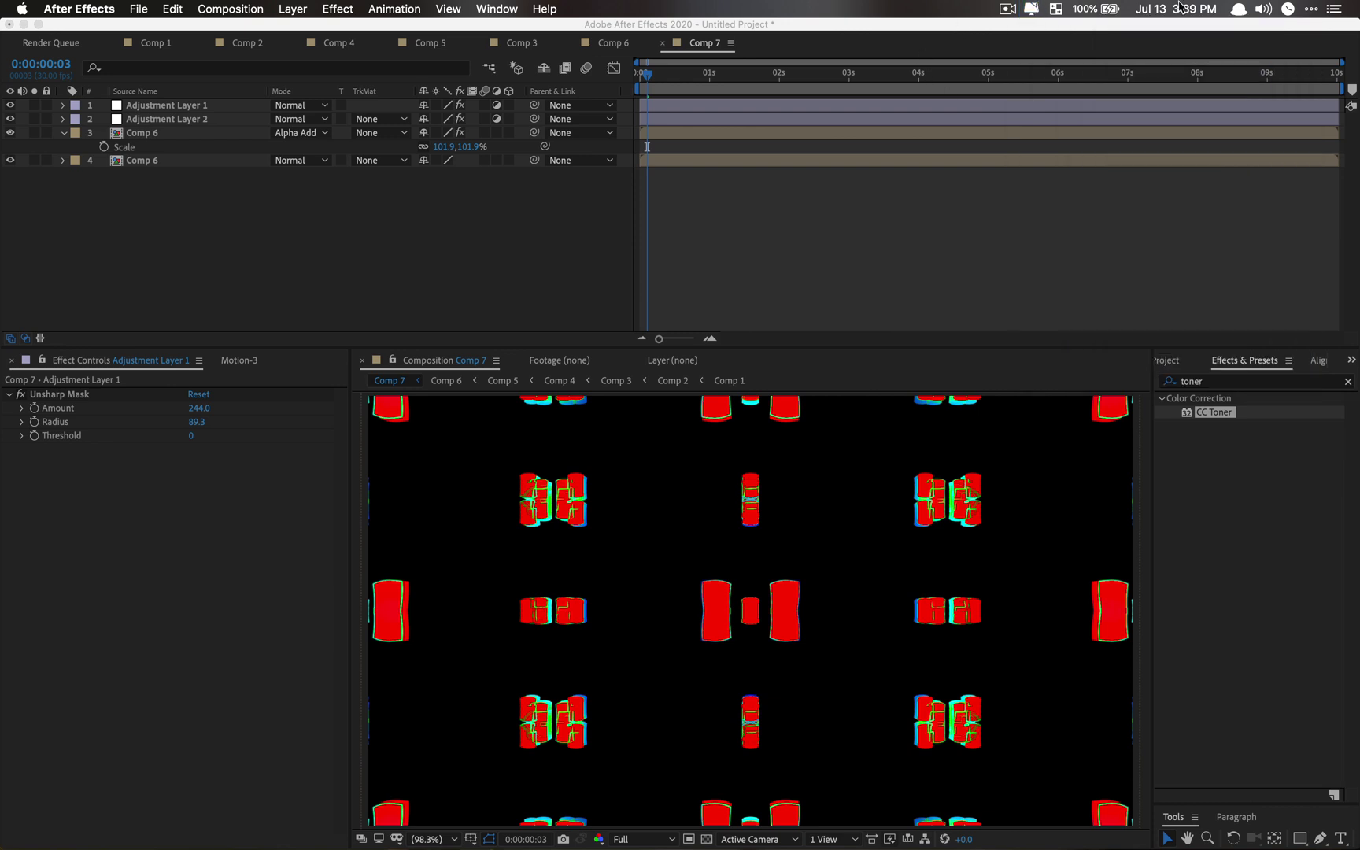
Step: Preview Comp 7 with the Unsharp Mask adjustment layer applied over the toned pattern
left_click(410, 254)
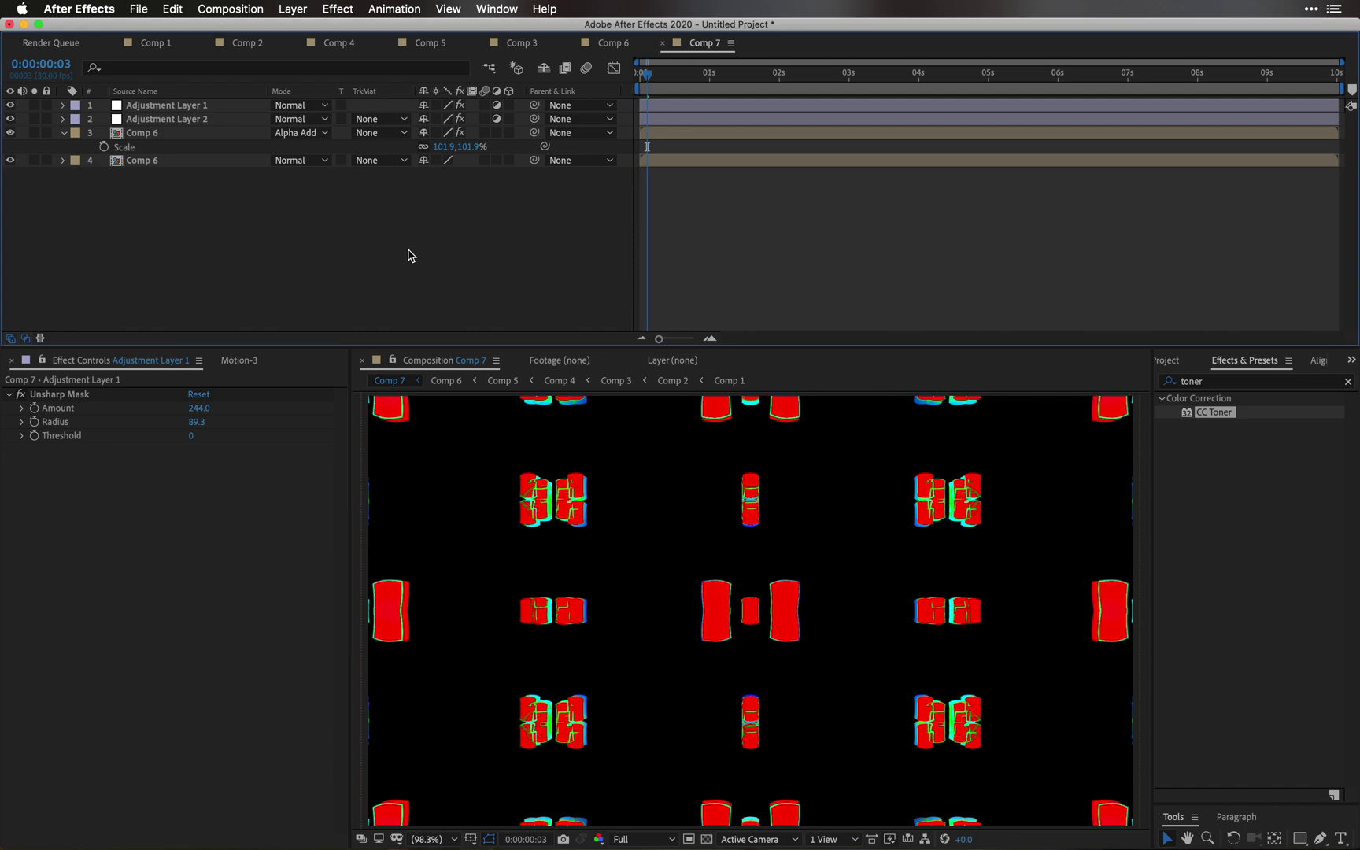
key("space")
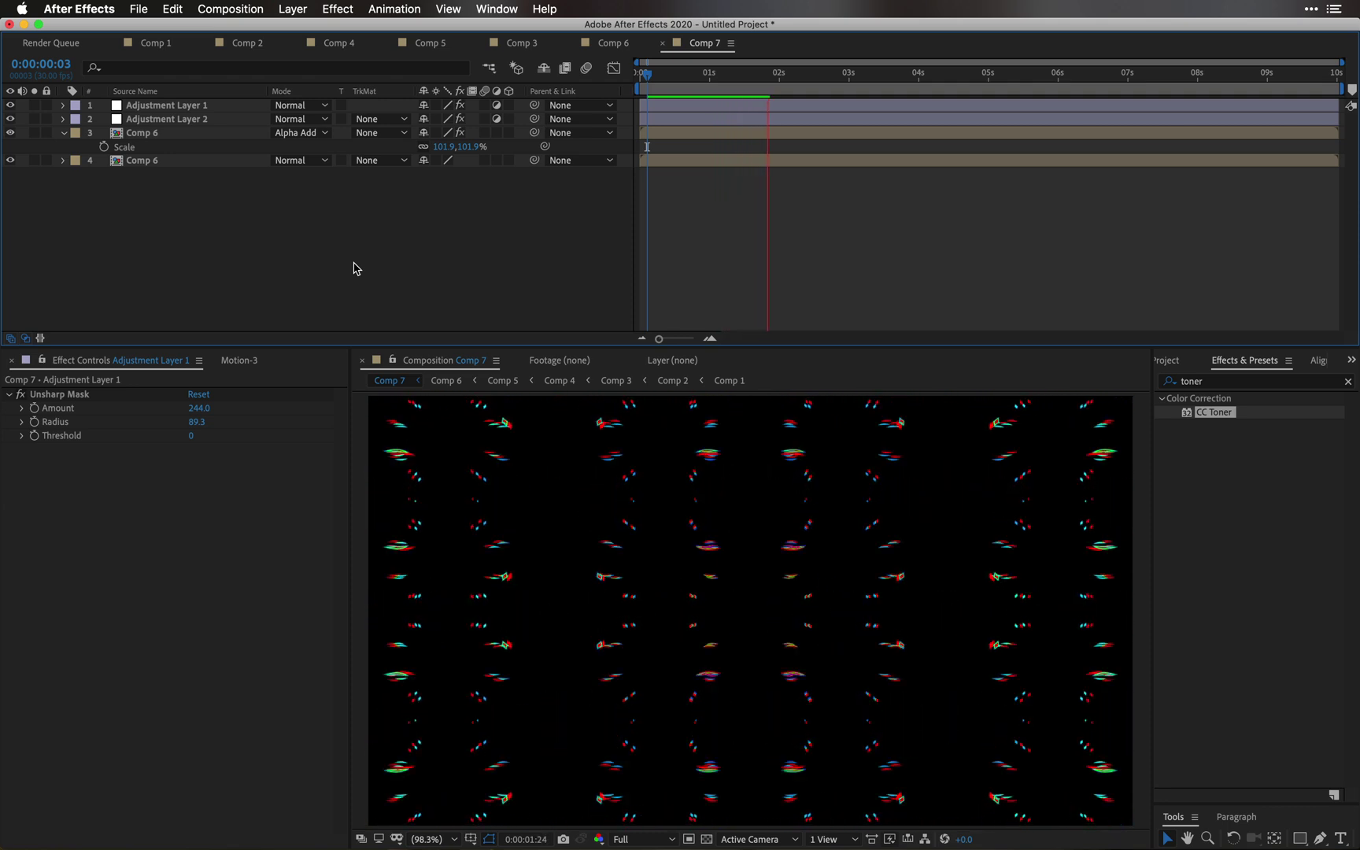
key("space")
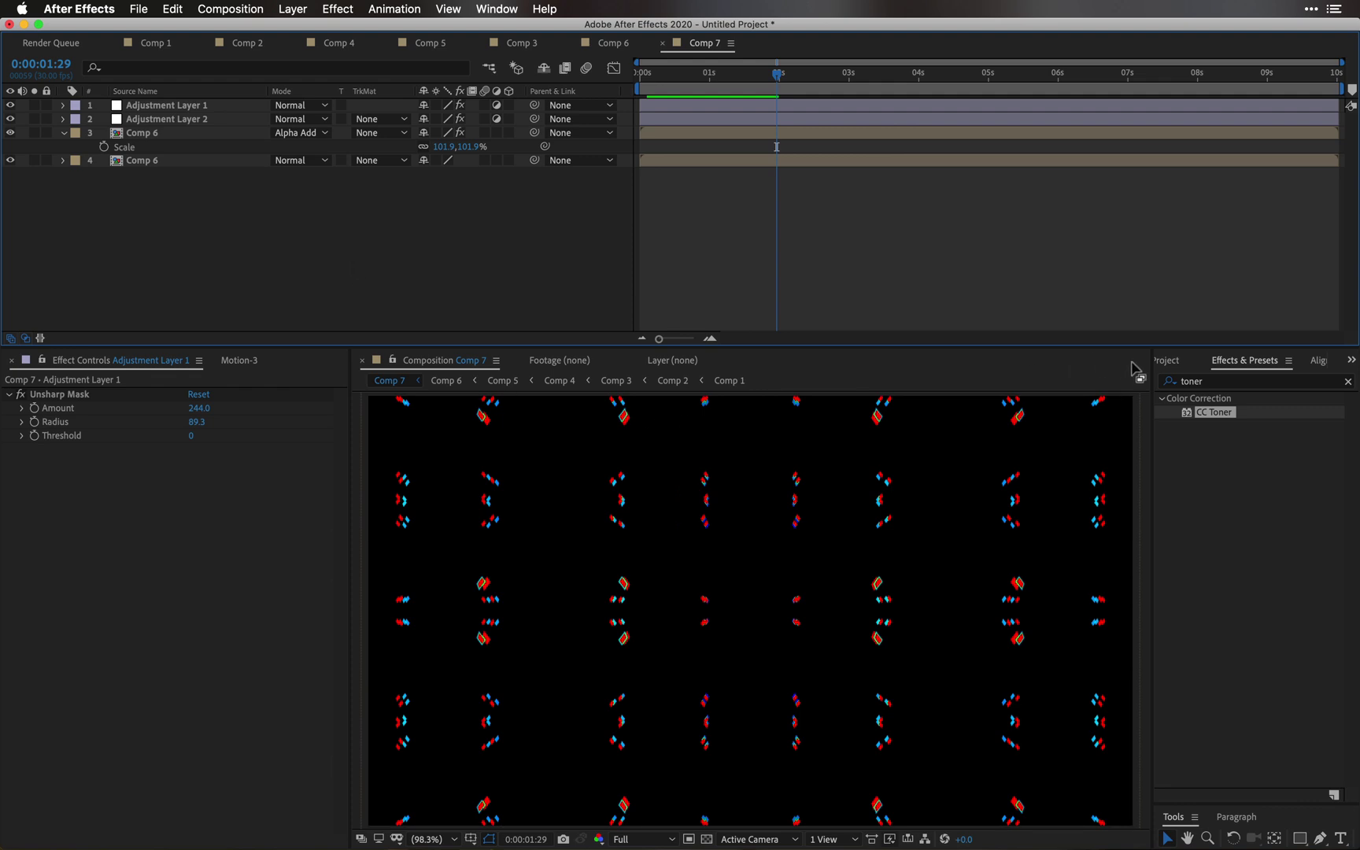
Step: Nest Comp 7 in a new composition made from it
left_click(1167, 361)
left_click(1208, 600)
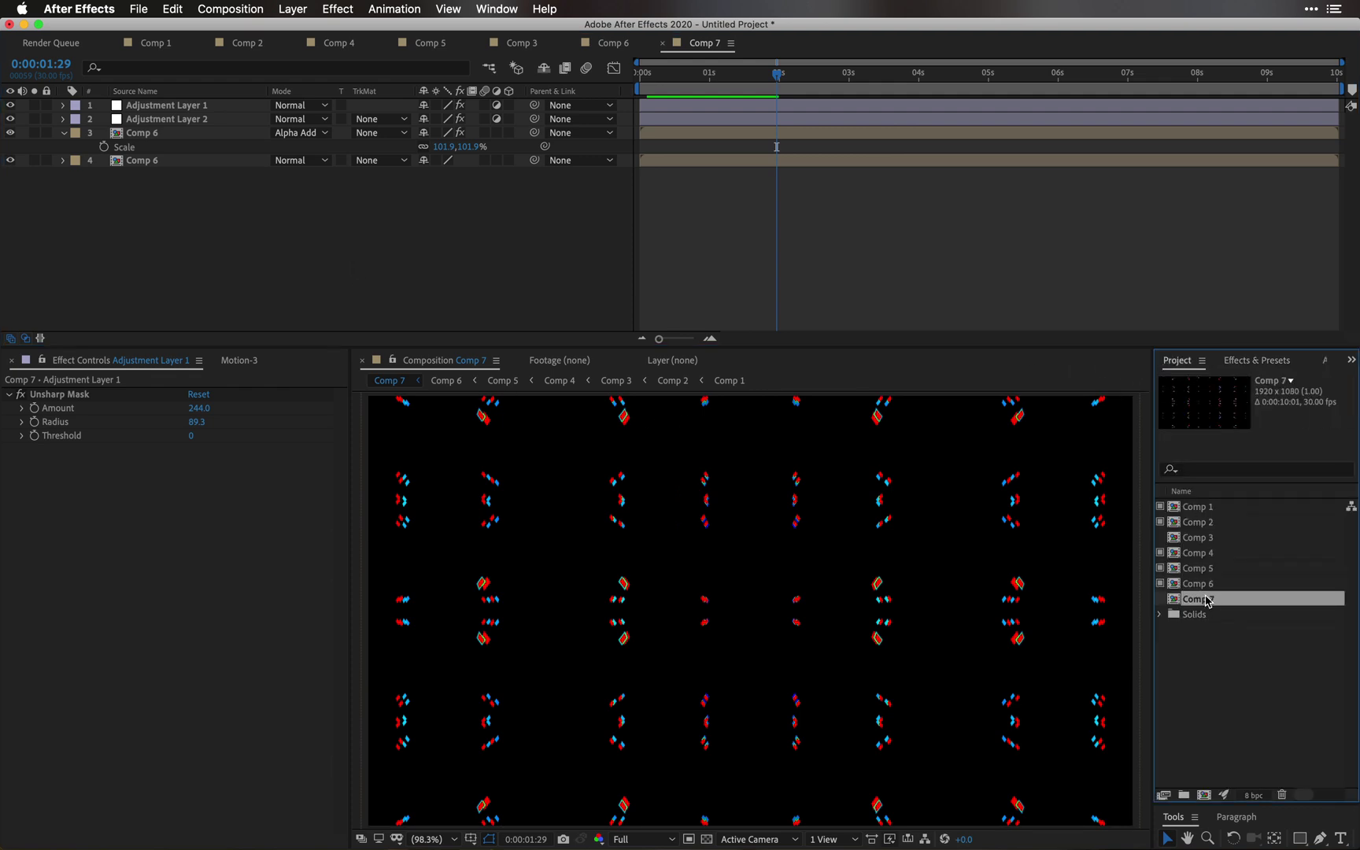
left_click_drag(1207, 602, 1203, 795)
Step: Create a movie proxy for Comp 7 with the FAST render settings and render it
left_click(1192, 600)
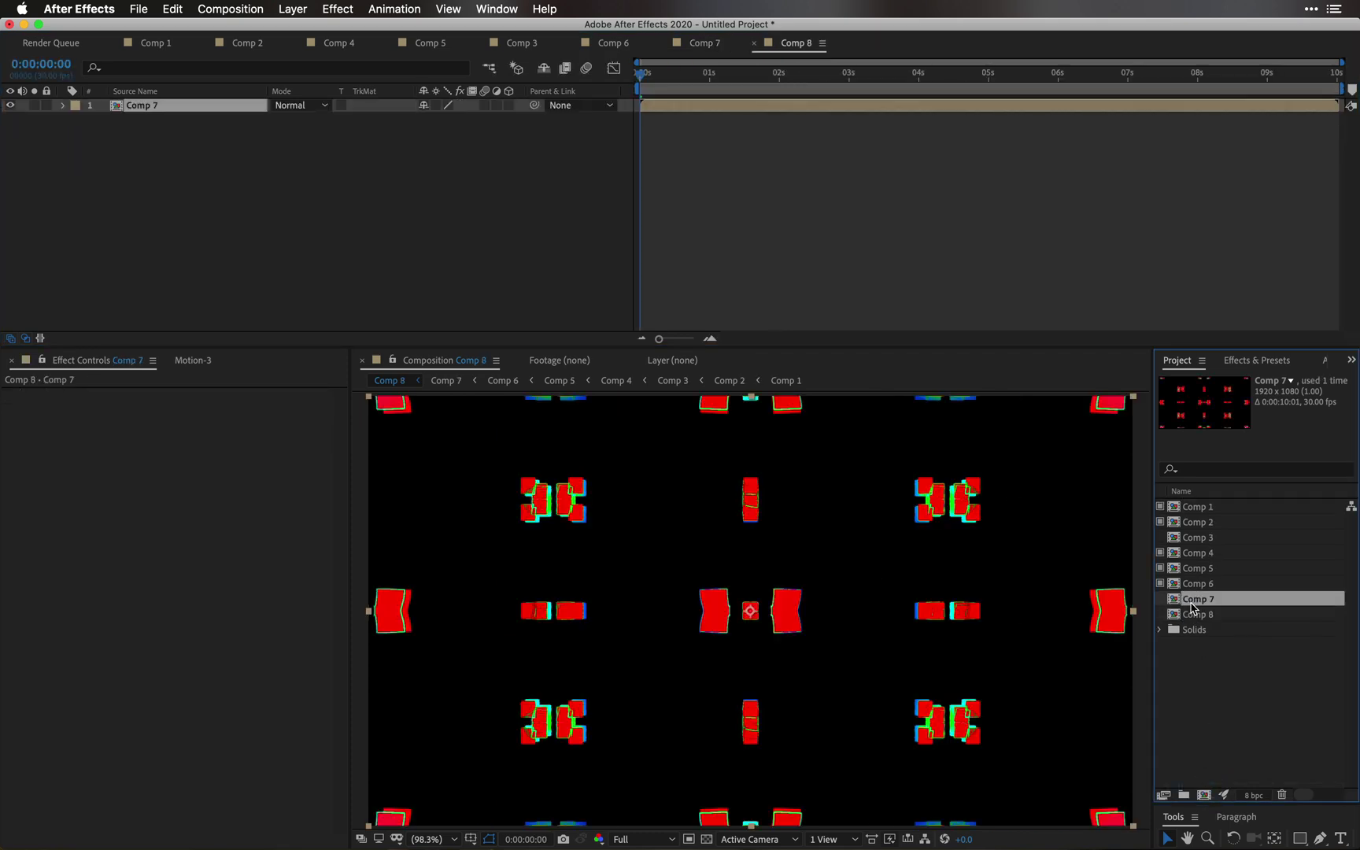
right_click(1191, 602)
mouse_move(1023, 694)
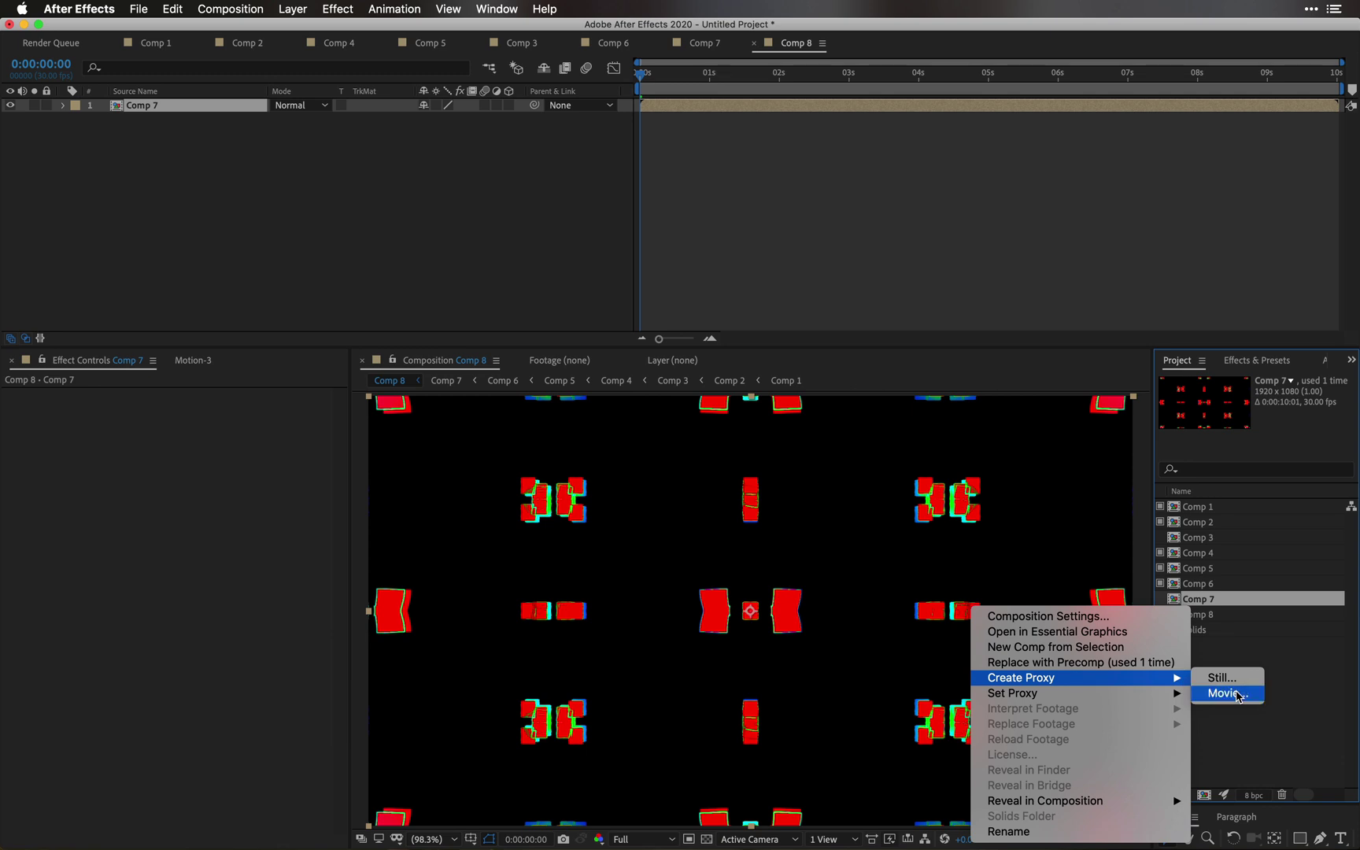
left_click(1225, 693)
left_click(105, 216)
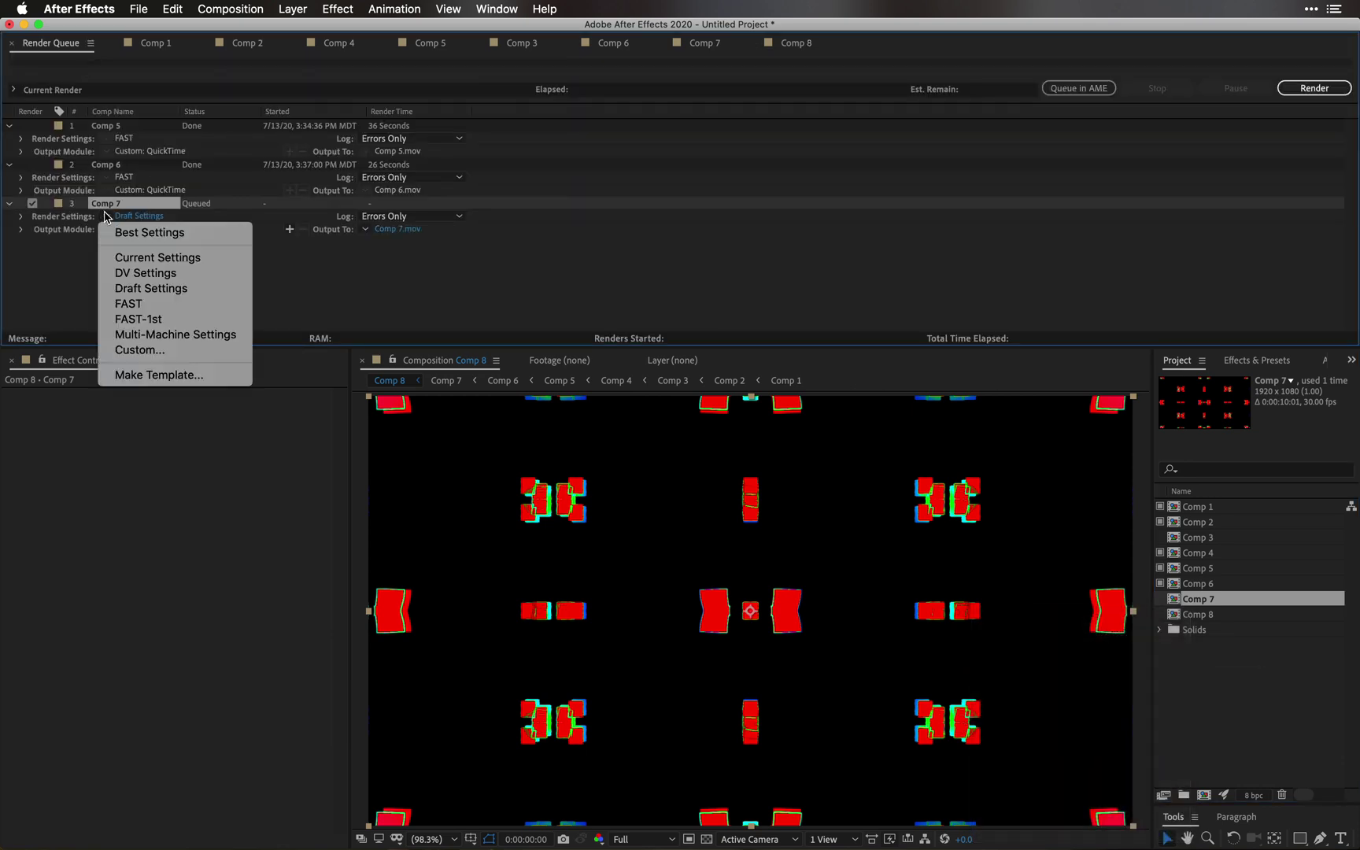
left_click(165, 304)
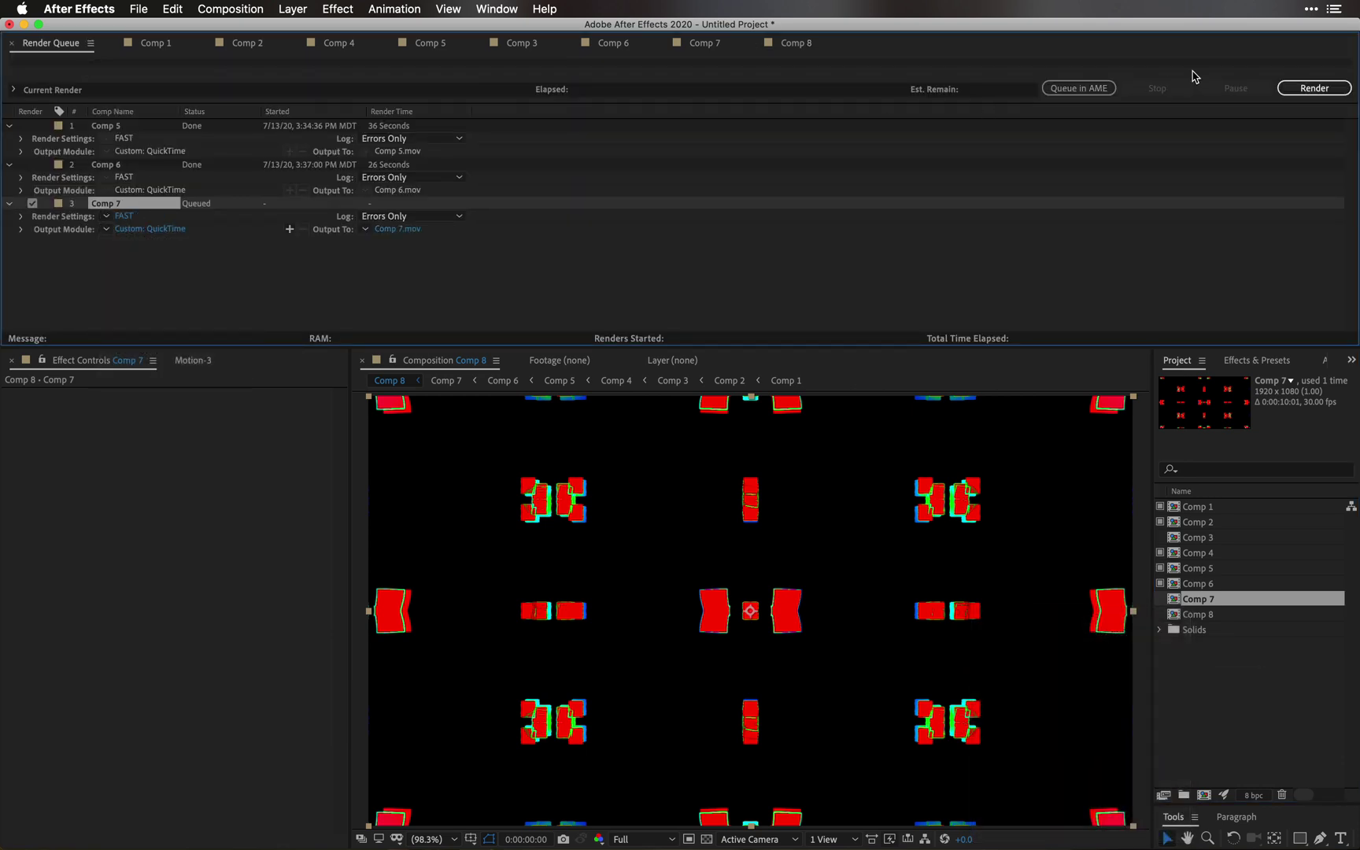
left_click(1319, 89)
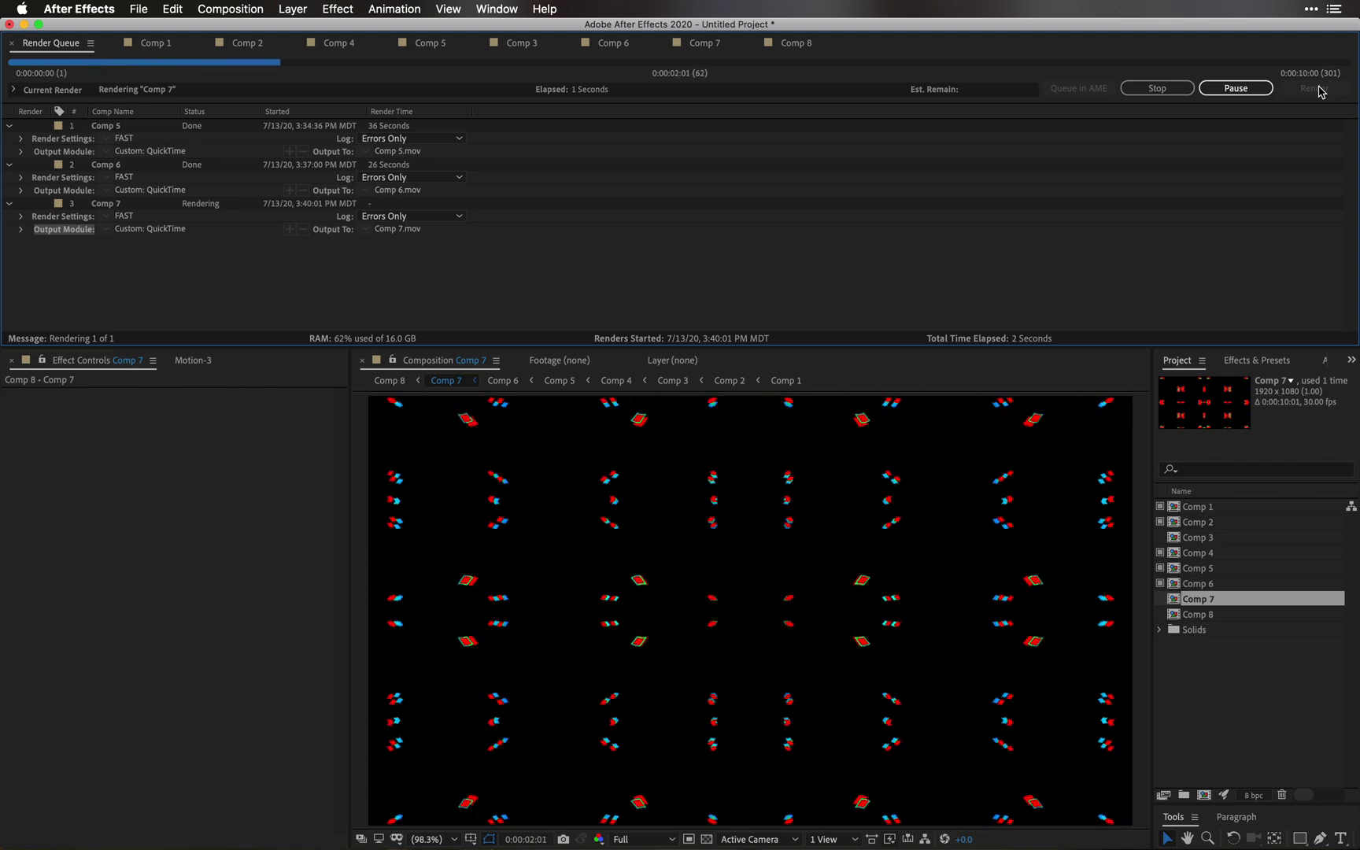
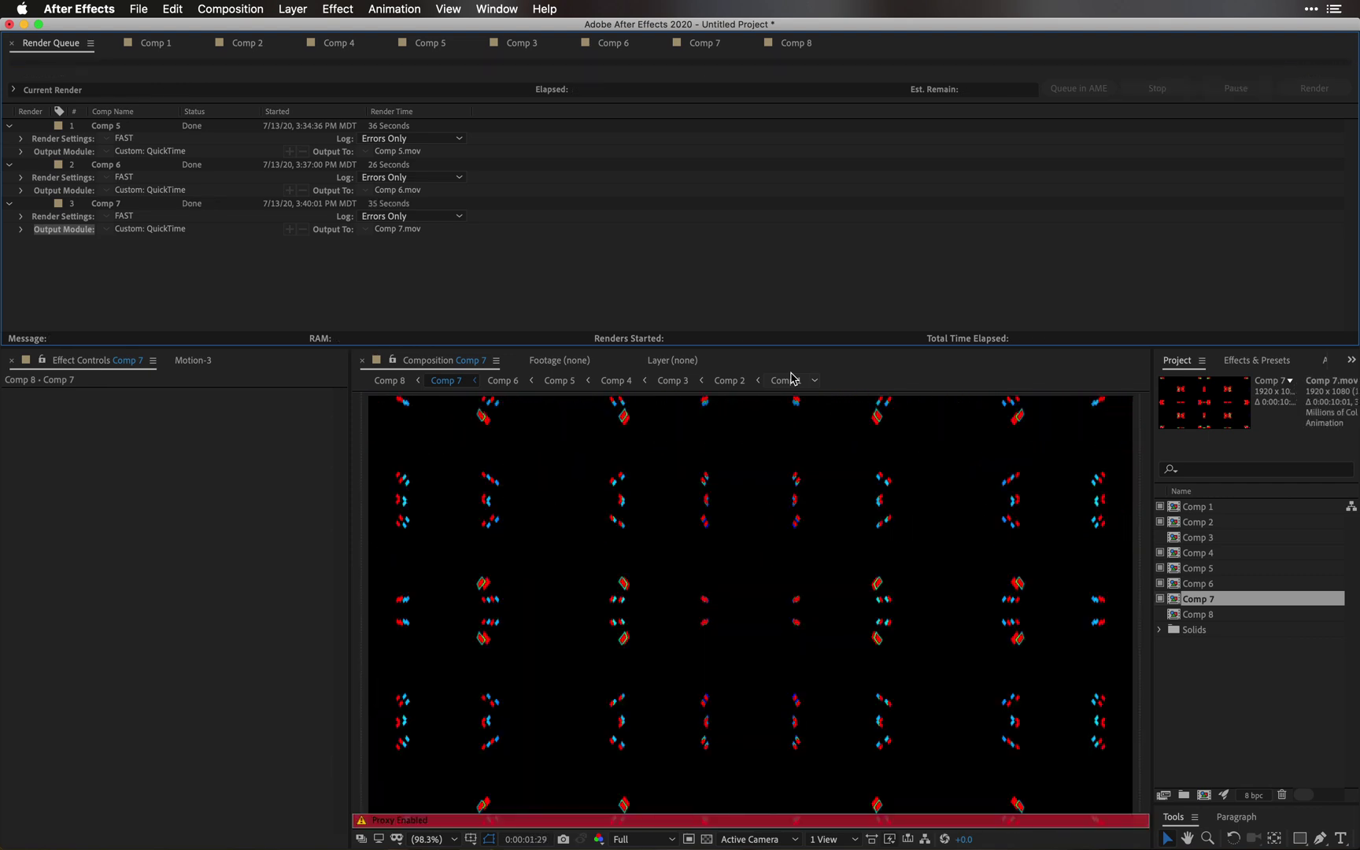
Step: Open Comp 8 and preview its playback using the Comp 7 proxy
left_click(796, 42)
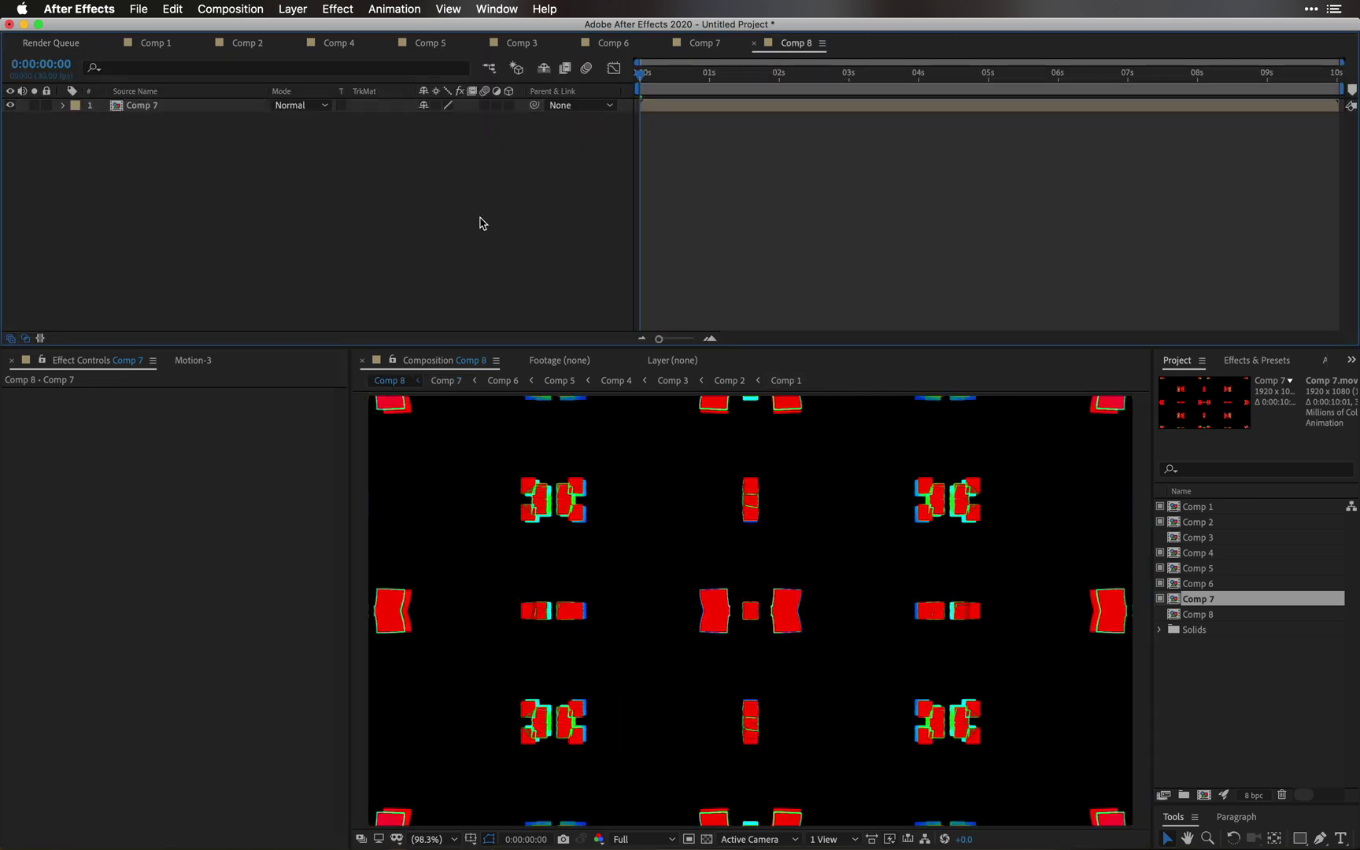
key("space")
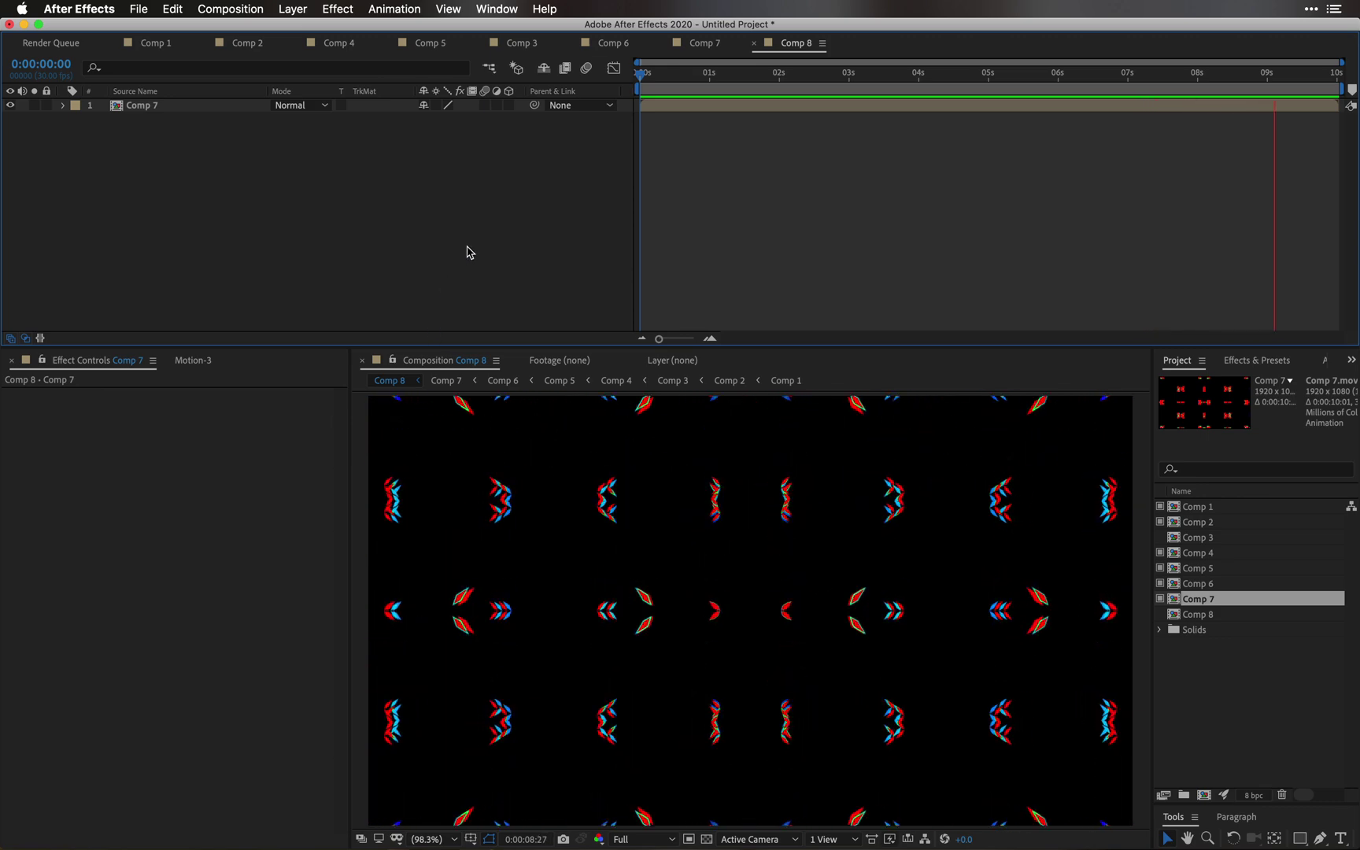
key("space")
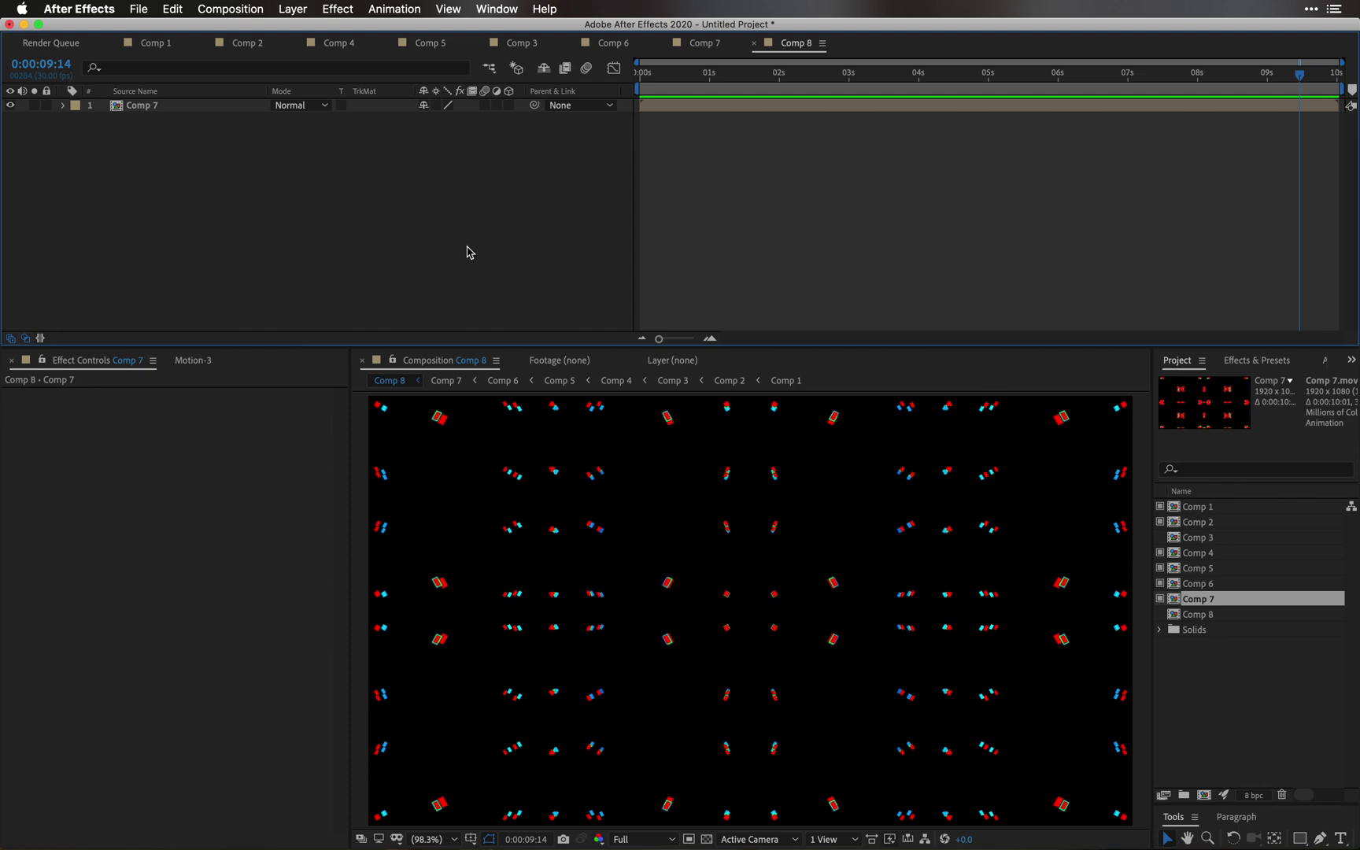
Step: Add a white 1920 x 1080 px solid to Comp 8
right_click(467, 252)
mouse_move(567, 258)
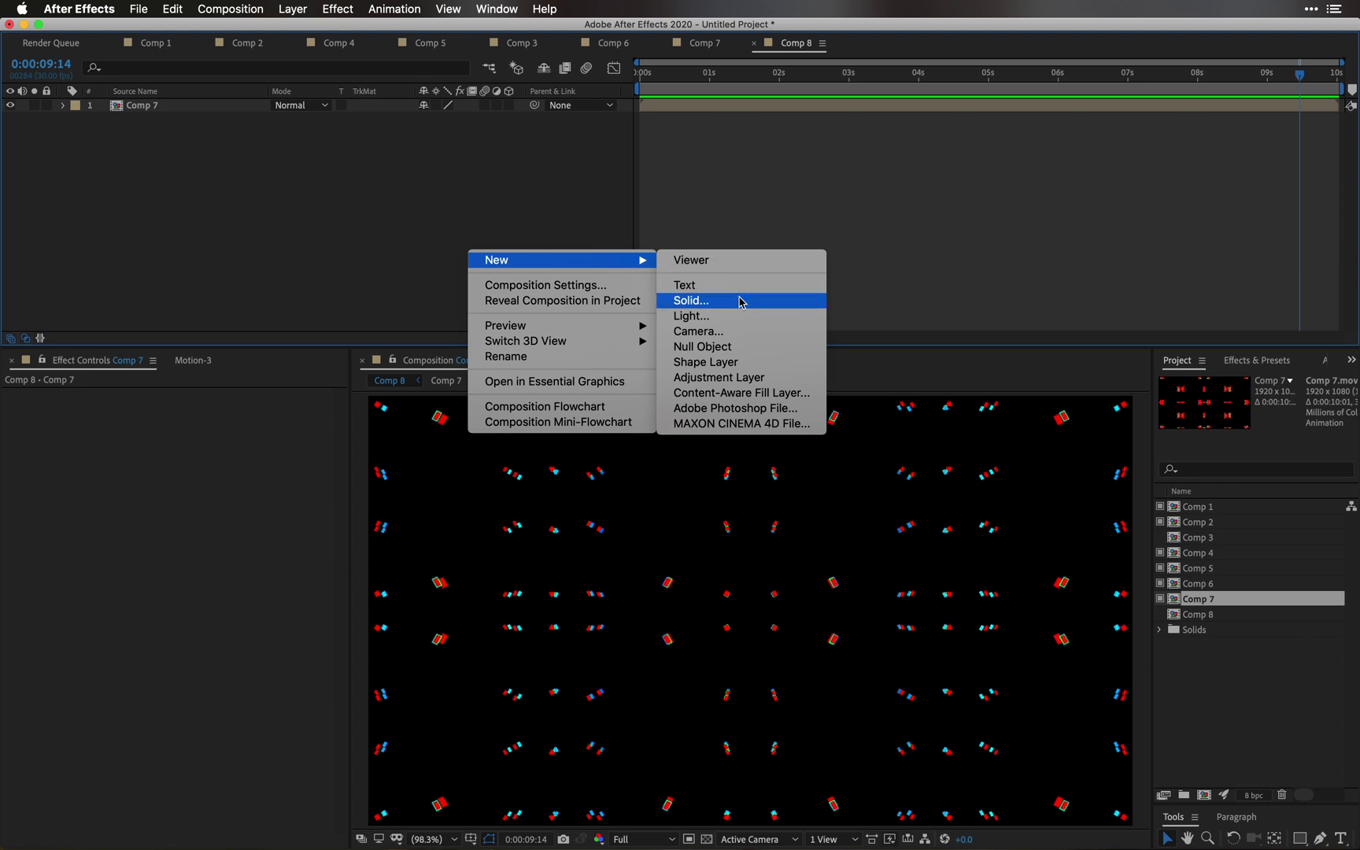
left_click(691, 300)
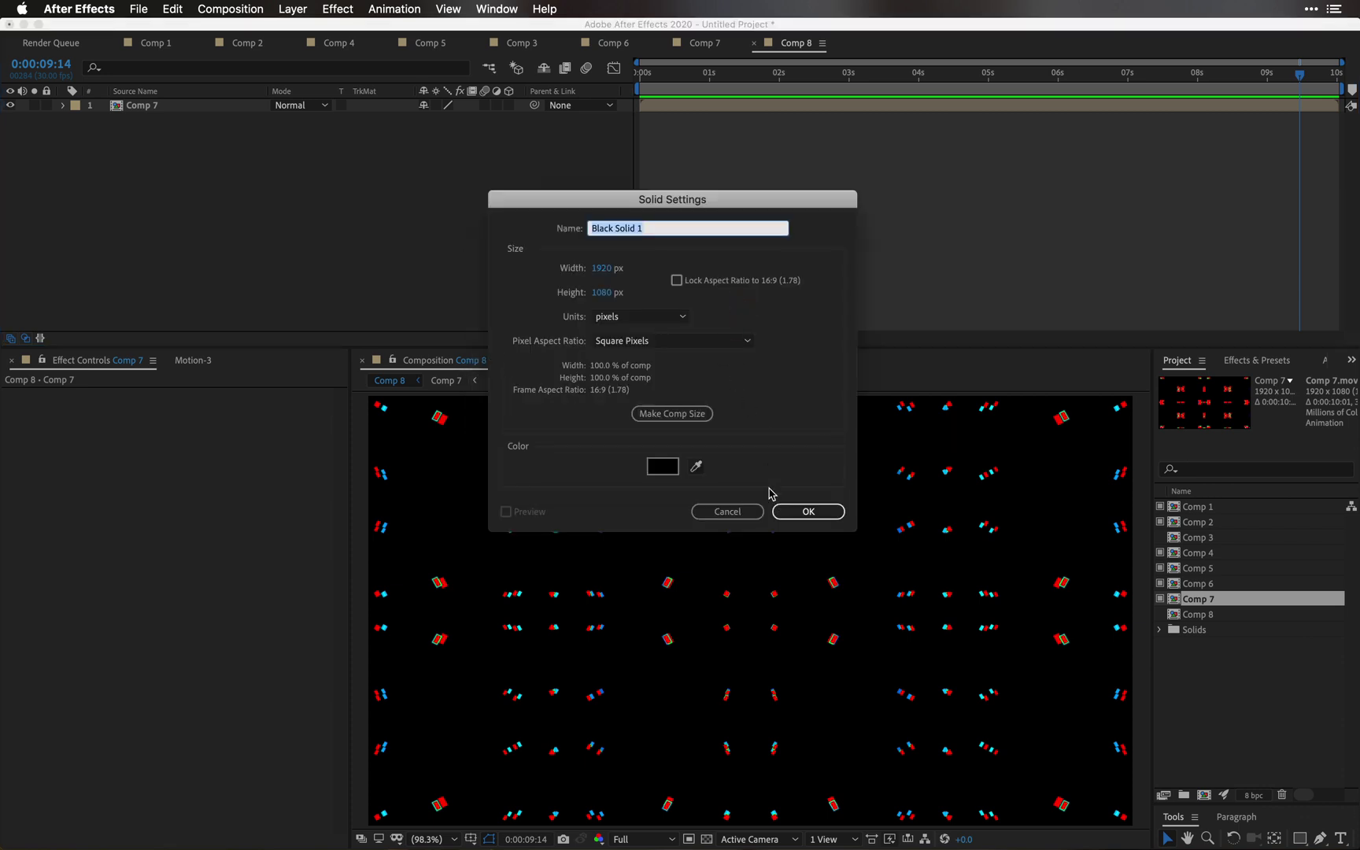
left_click(665, 474)
left_click_drag(451, 413, 384, 283)
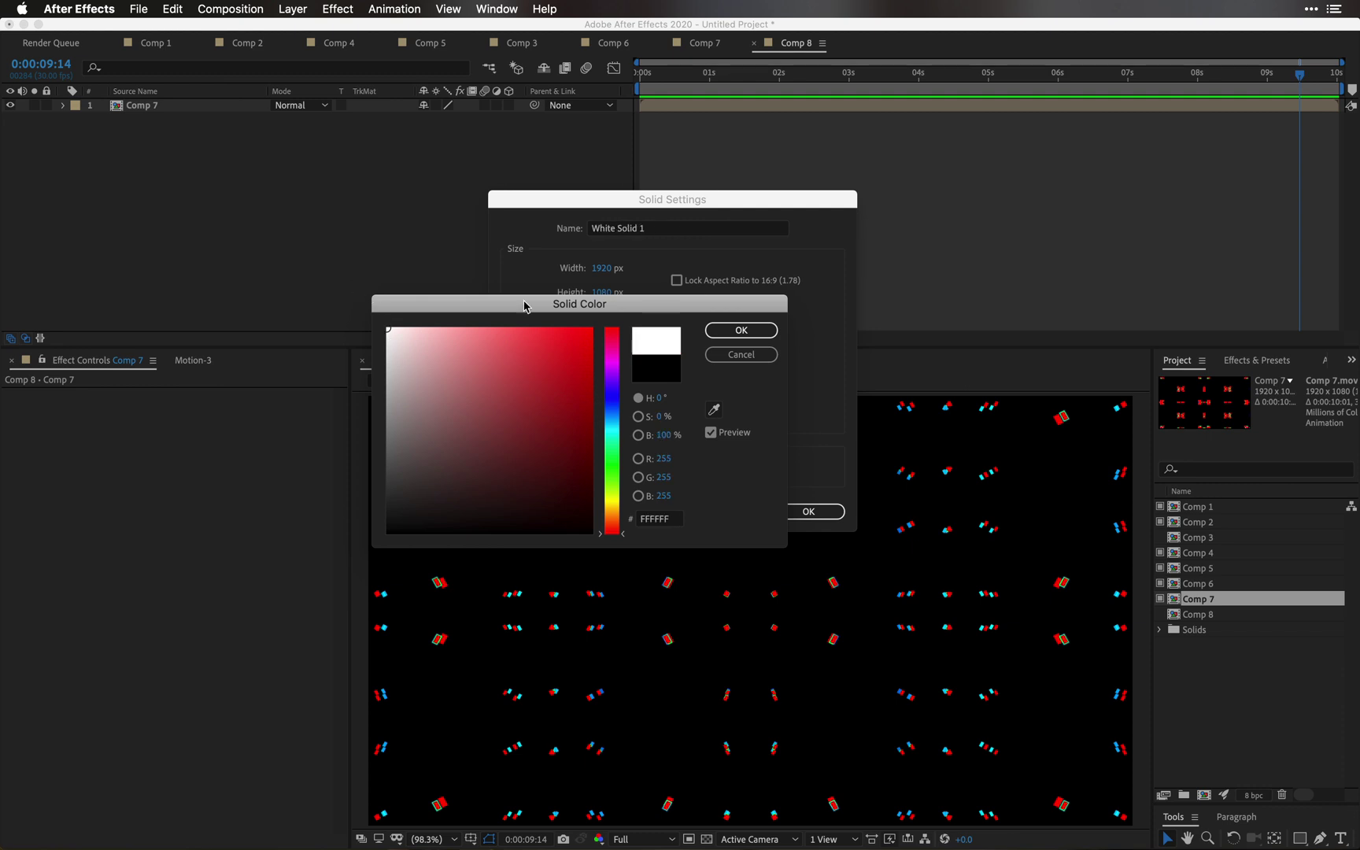
left_click(754, 330)
left_click(806, 509)
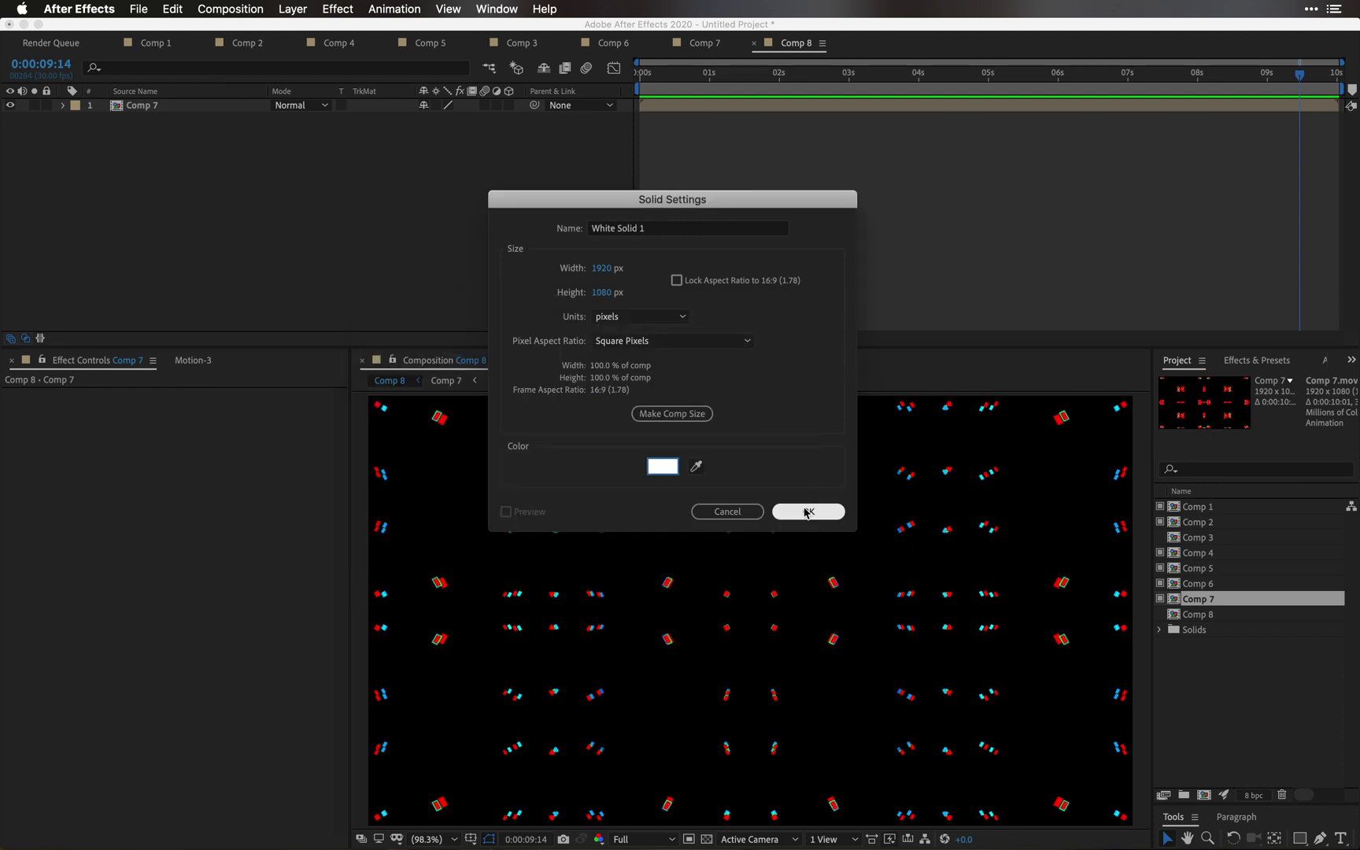
Step: Apply CC Ball Action to the white solid and keyframe Grid Spacing at 32 and Ball Size at 6
left_click(1246, 362)
left_click(1219, 381)
type("cc ball")
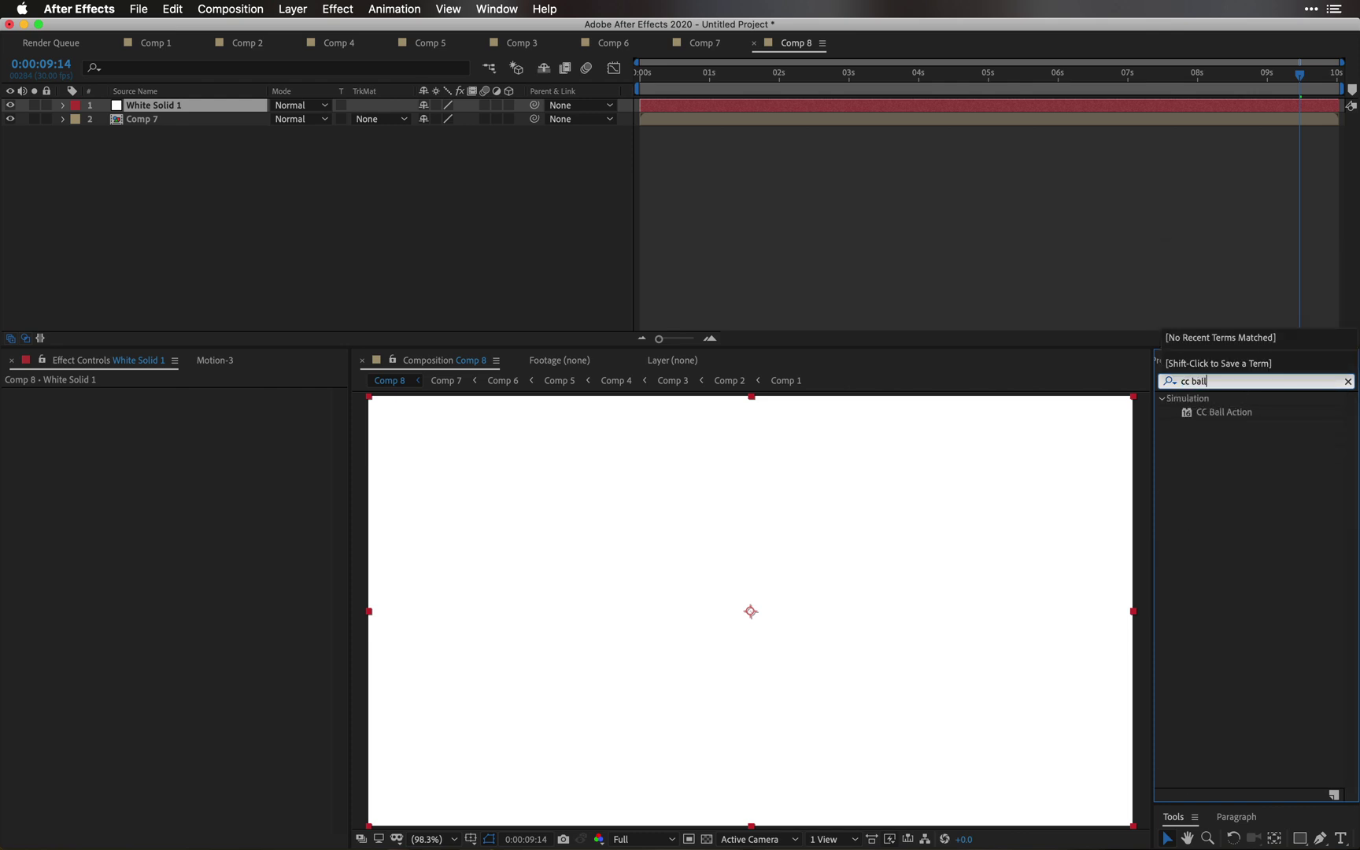
double_click(1226, 413)
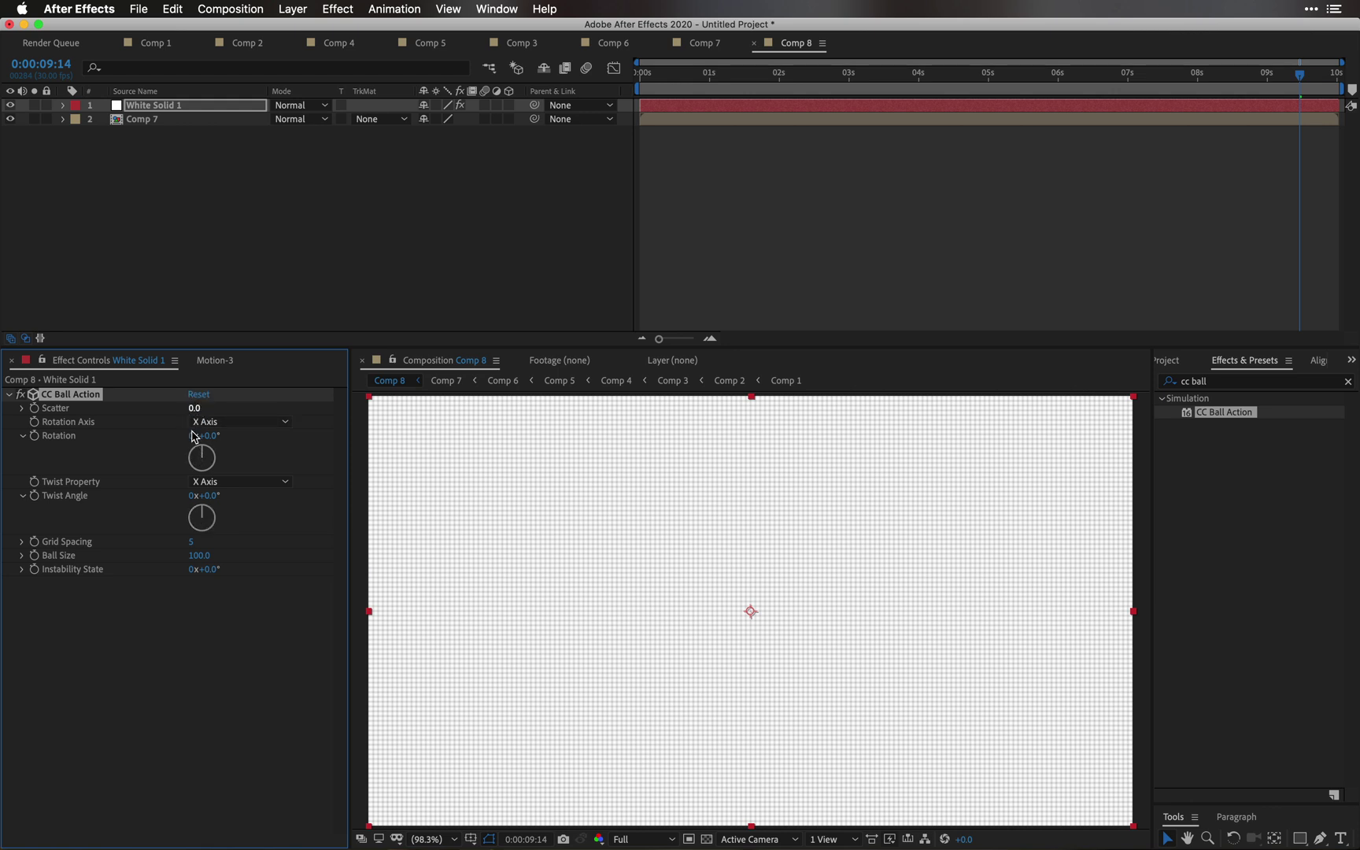
left_click_drag(194, 543, 108, 572)
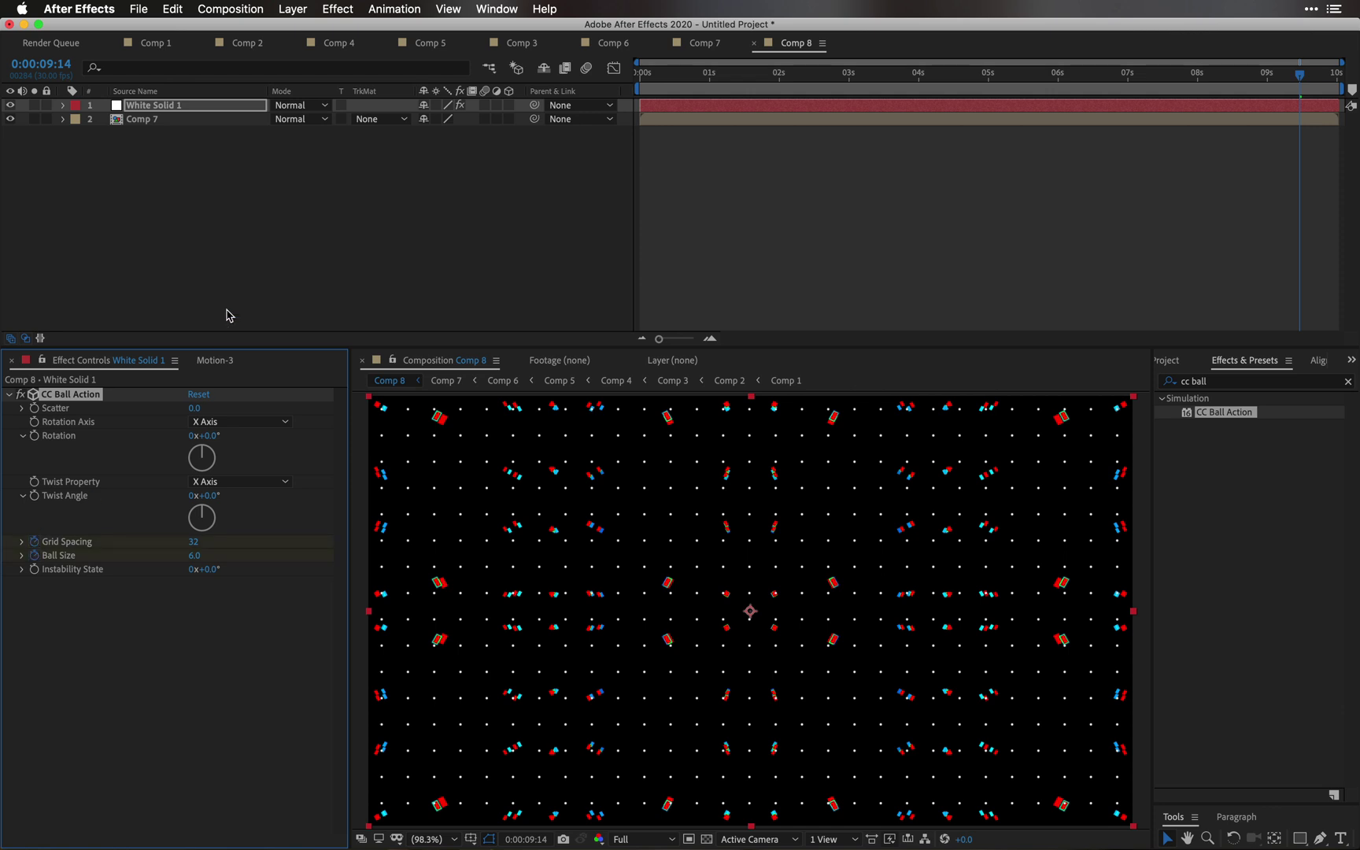
Step: Move the Grid Spacing and Ball Size keyframes to about half a second and apply Motion-3's Dynamics to both properties
key("u")
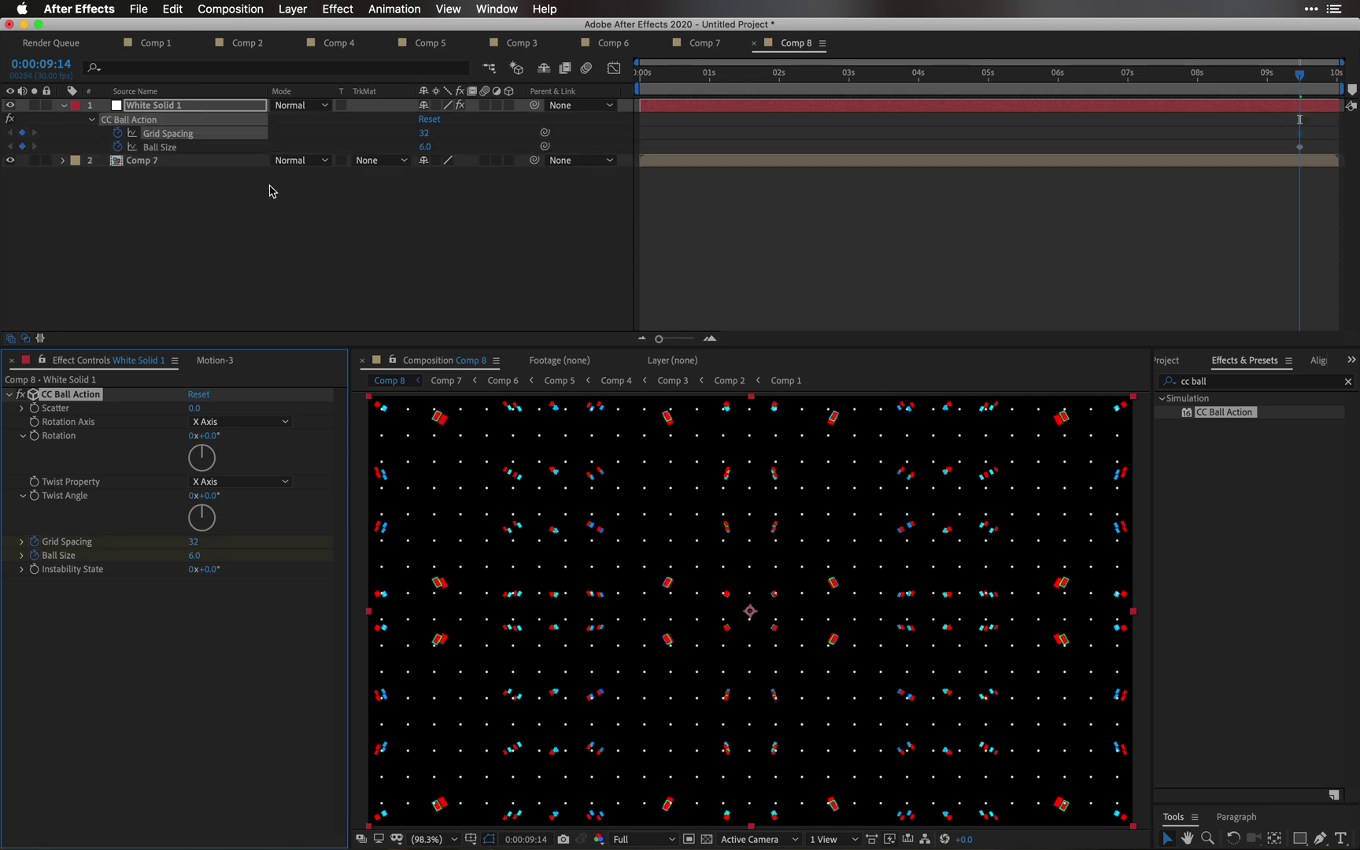
left_click(167, 146)
left_click(166, 138, "shift")
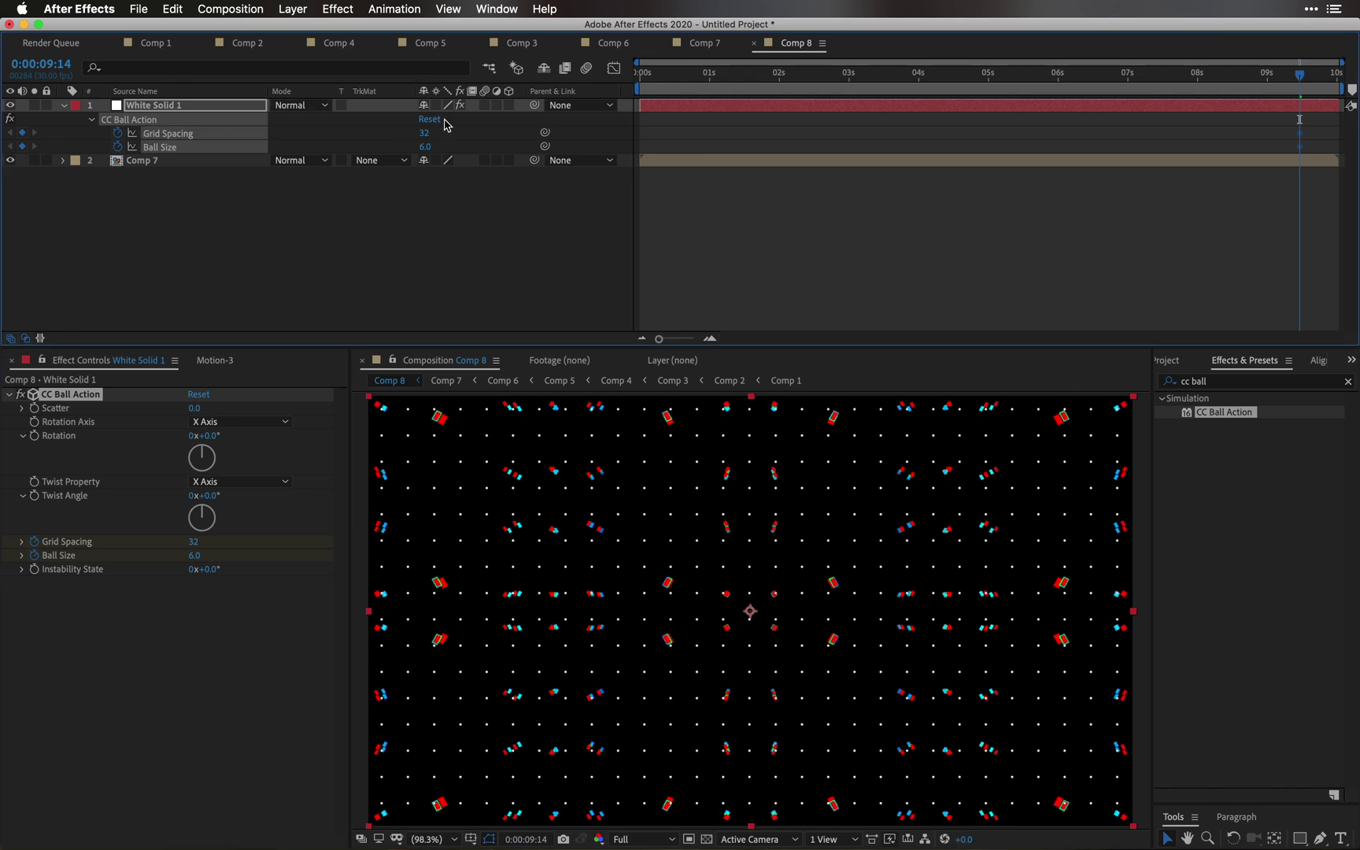
left_click_drag(732, 147, 674, 148)
left_click(216, 360)
left_click(144, 780)
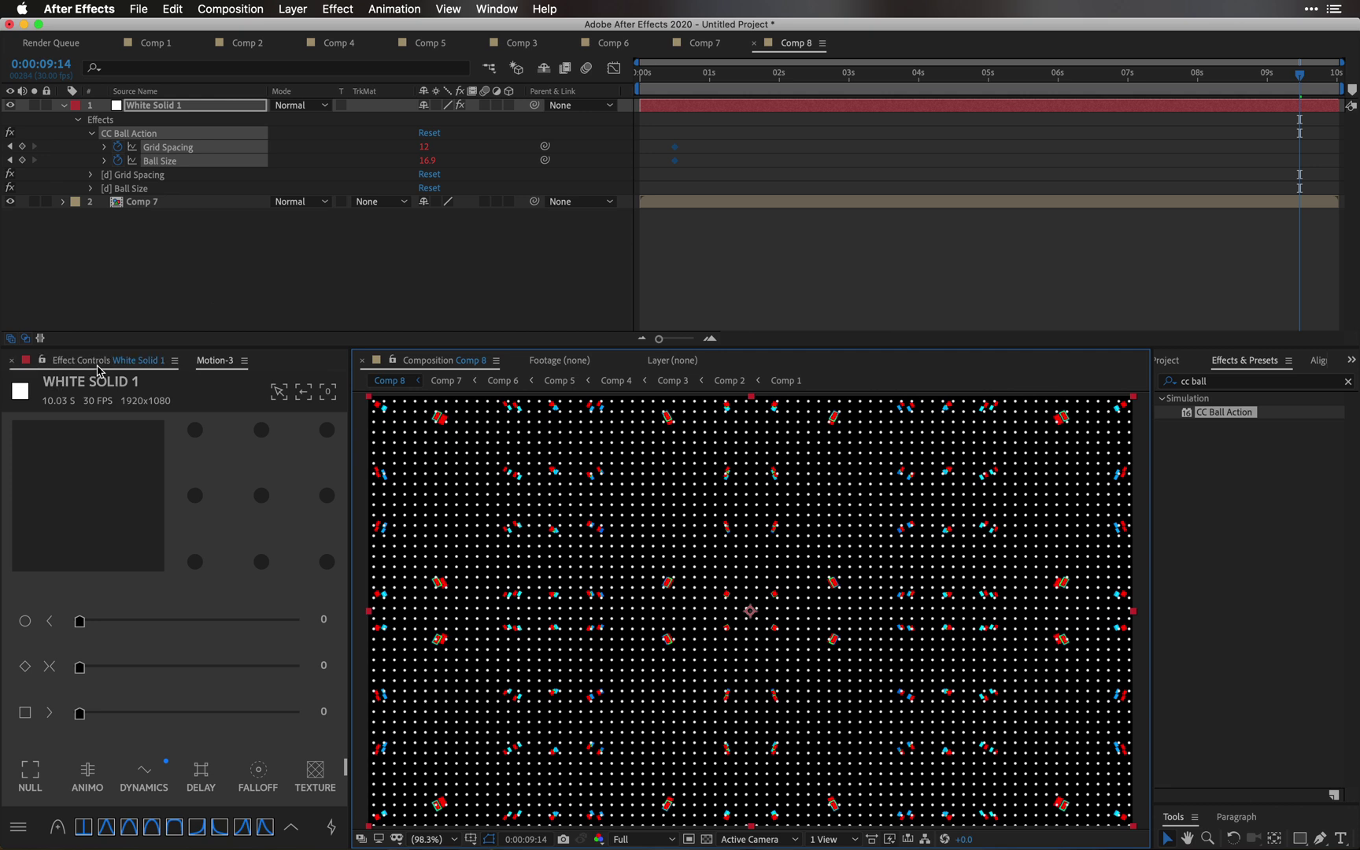
Step: Set the Dynamics type of Grid Spacing and Ball Size to Hold and preview Comp 8 from near its start
left_click(94, 359)
left_click(241, 610)
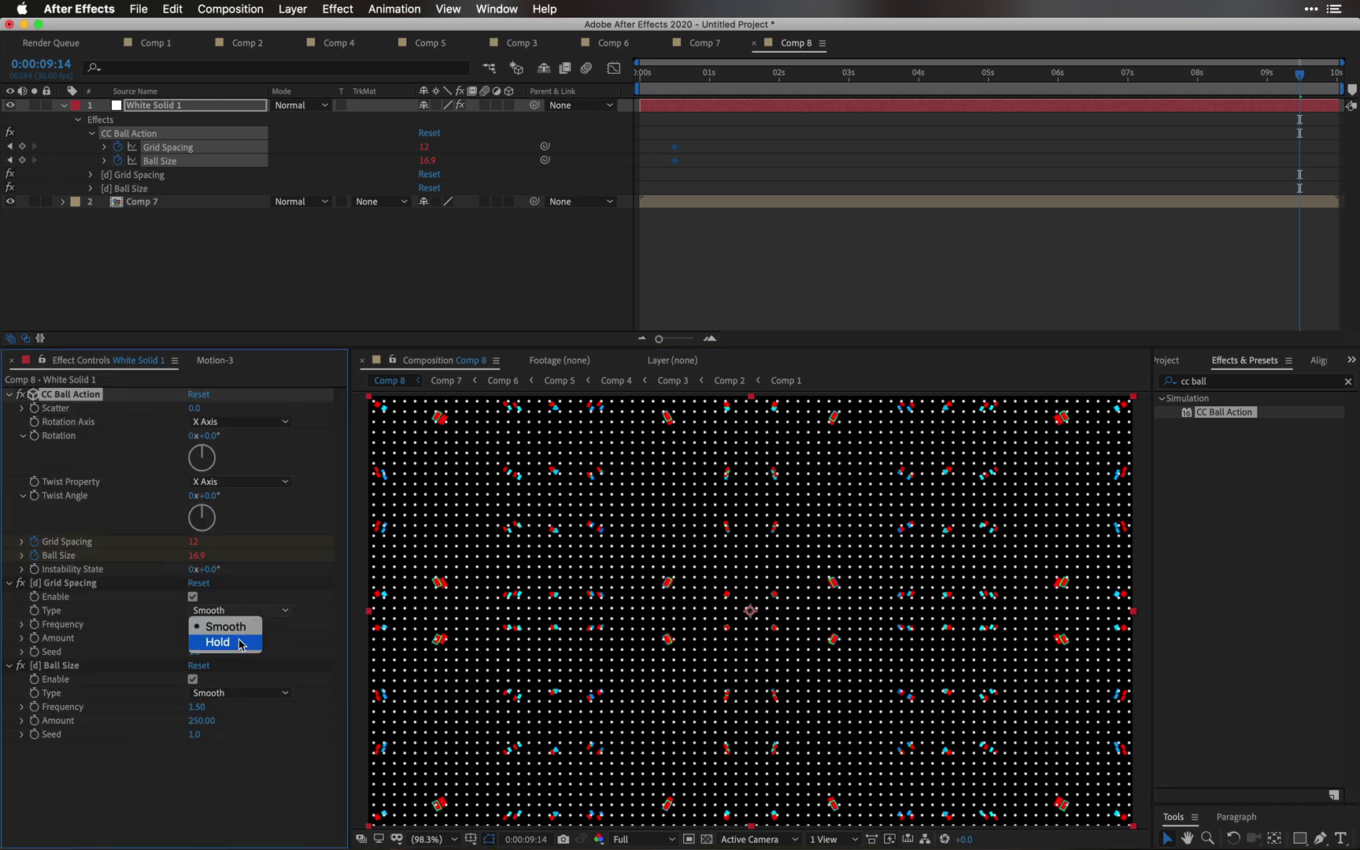
left_click(241, 643)
left_click(233, 700)
left_click(233, 722)
left_click(704, 91)
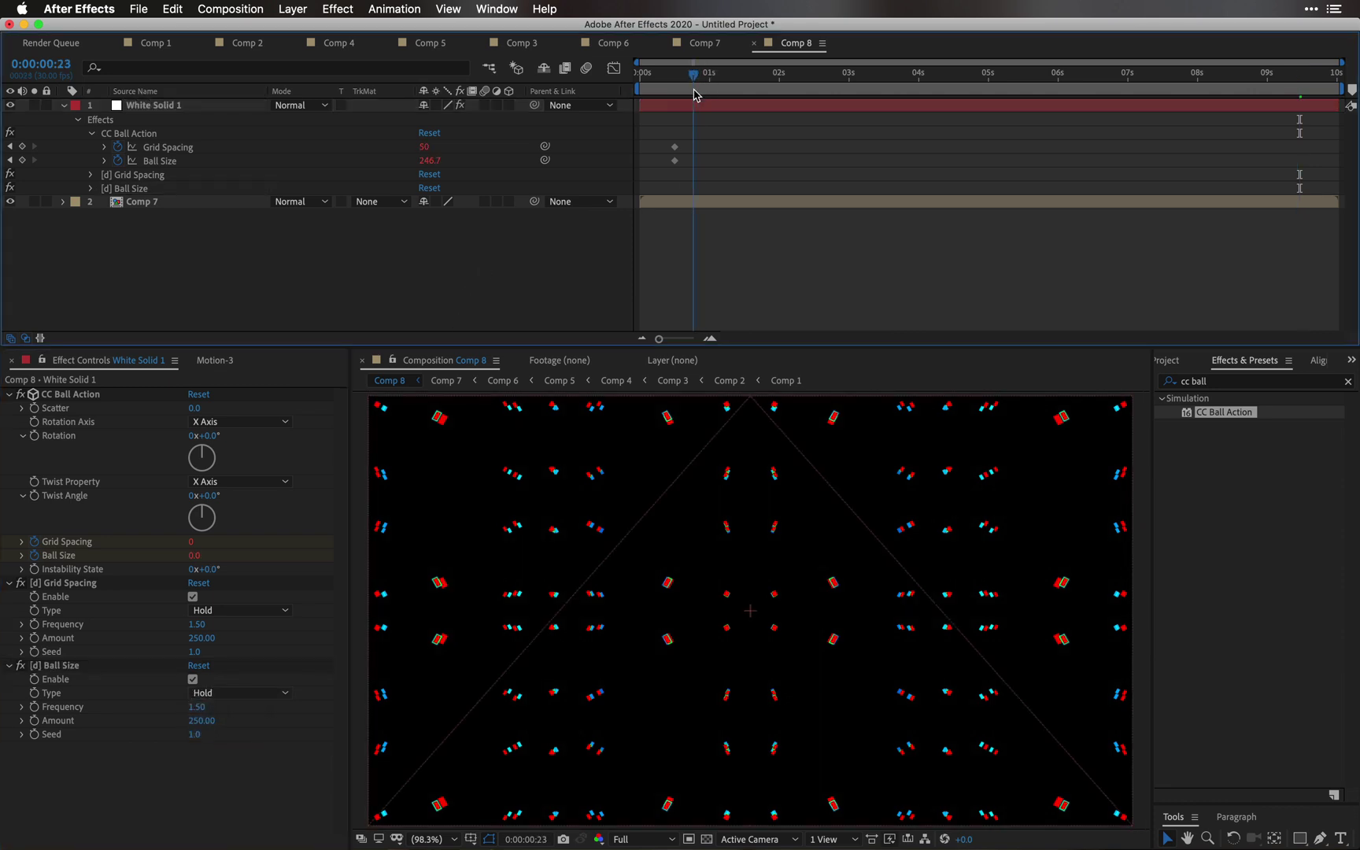
key("space")
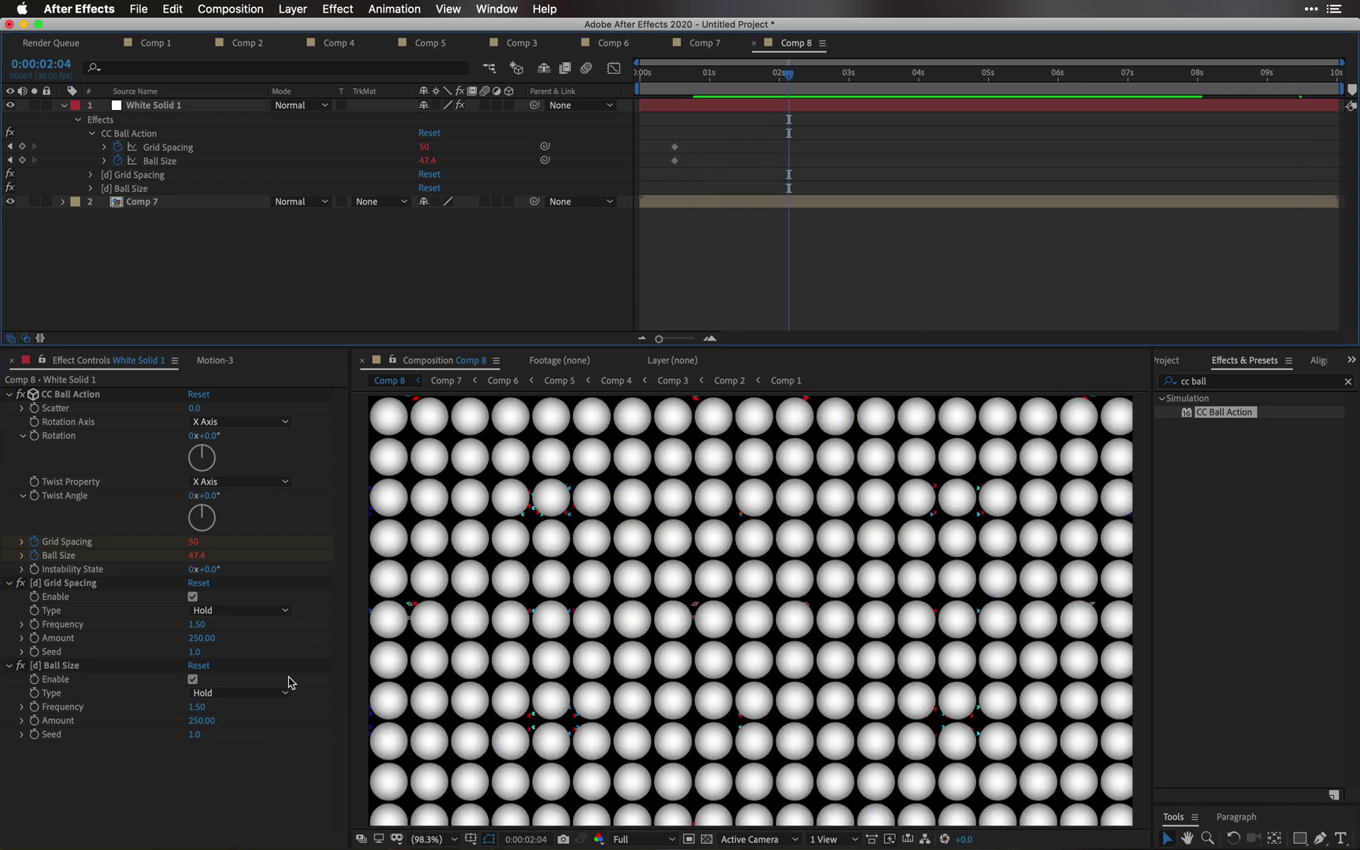
Step: Open the Frequency value of the Ball Size dynamics for editing
left_click(197, 707)
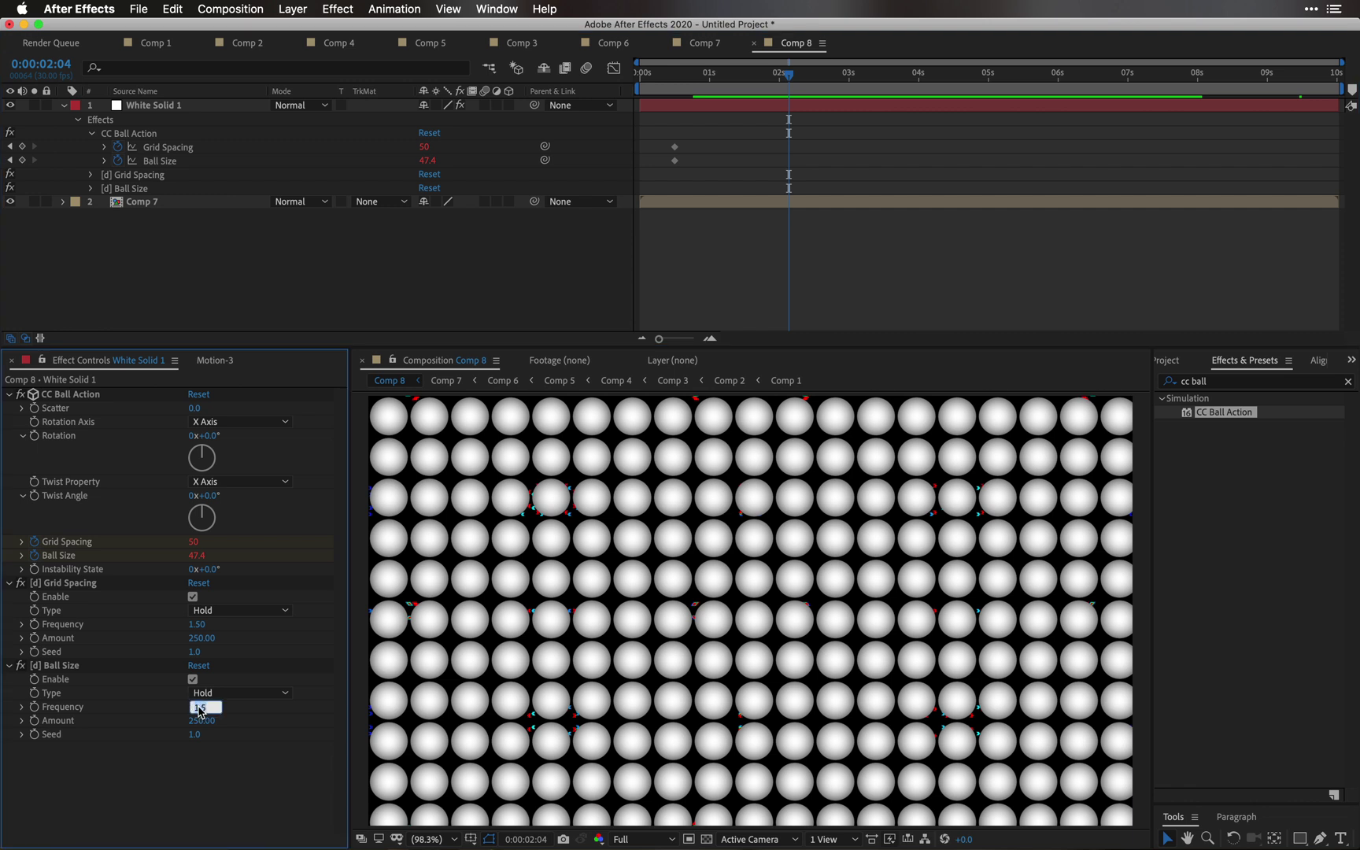
Step: Set the Ball Size dynamics on White Solid 1 to frequency 10 and amount -14
type("10")
key("Return")
key("Tab")
left_click(196, 721)
type("-14")
key("Return")
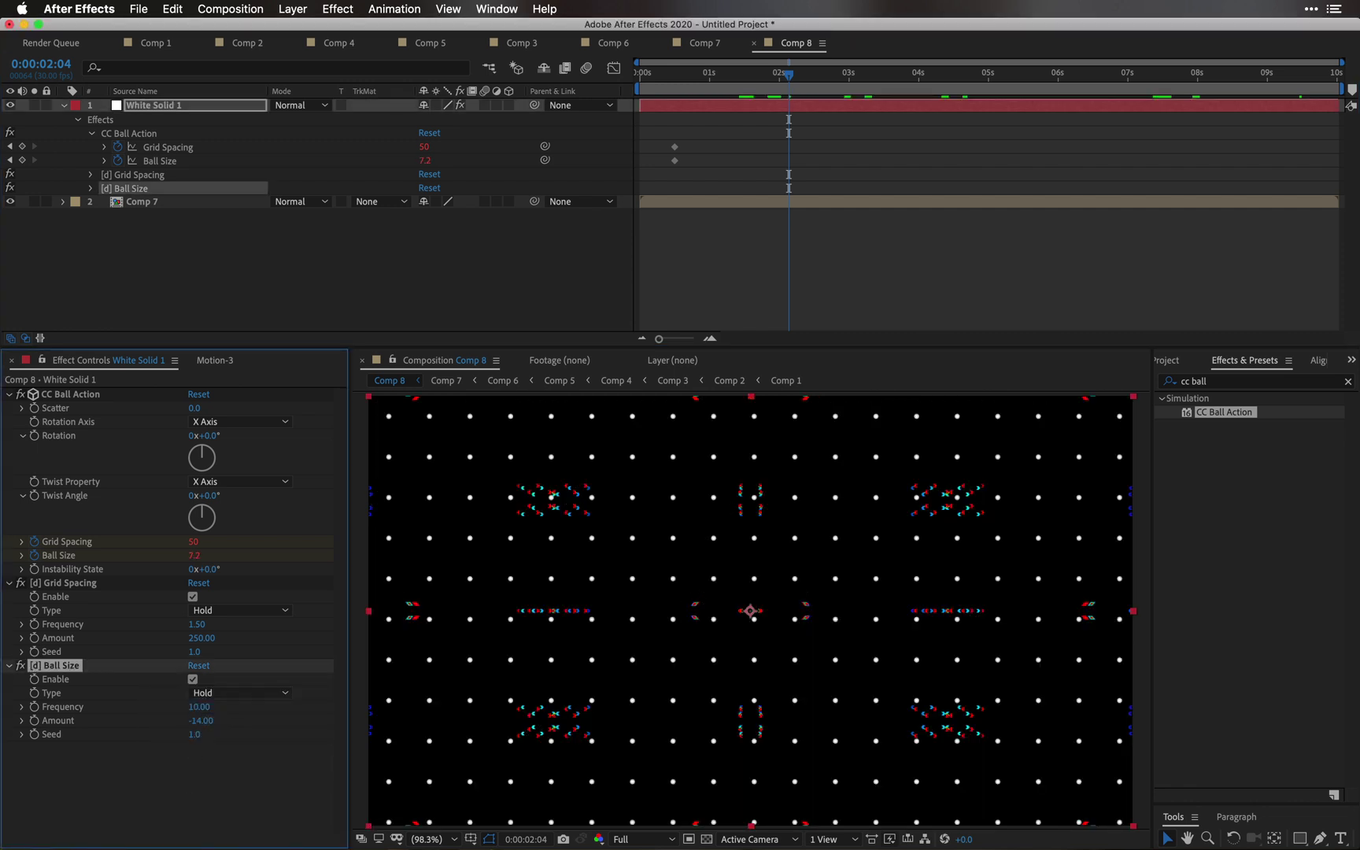
Step: Set the Grid Spacing dynamics to amount 10 and frequency 7.5, and preview the ball animation
left_click(200, 640)
type("10")
key("Return")
left_click_drag(197, 624, 243, 622)
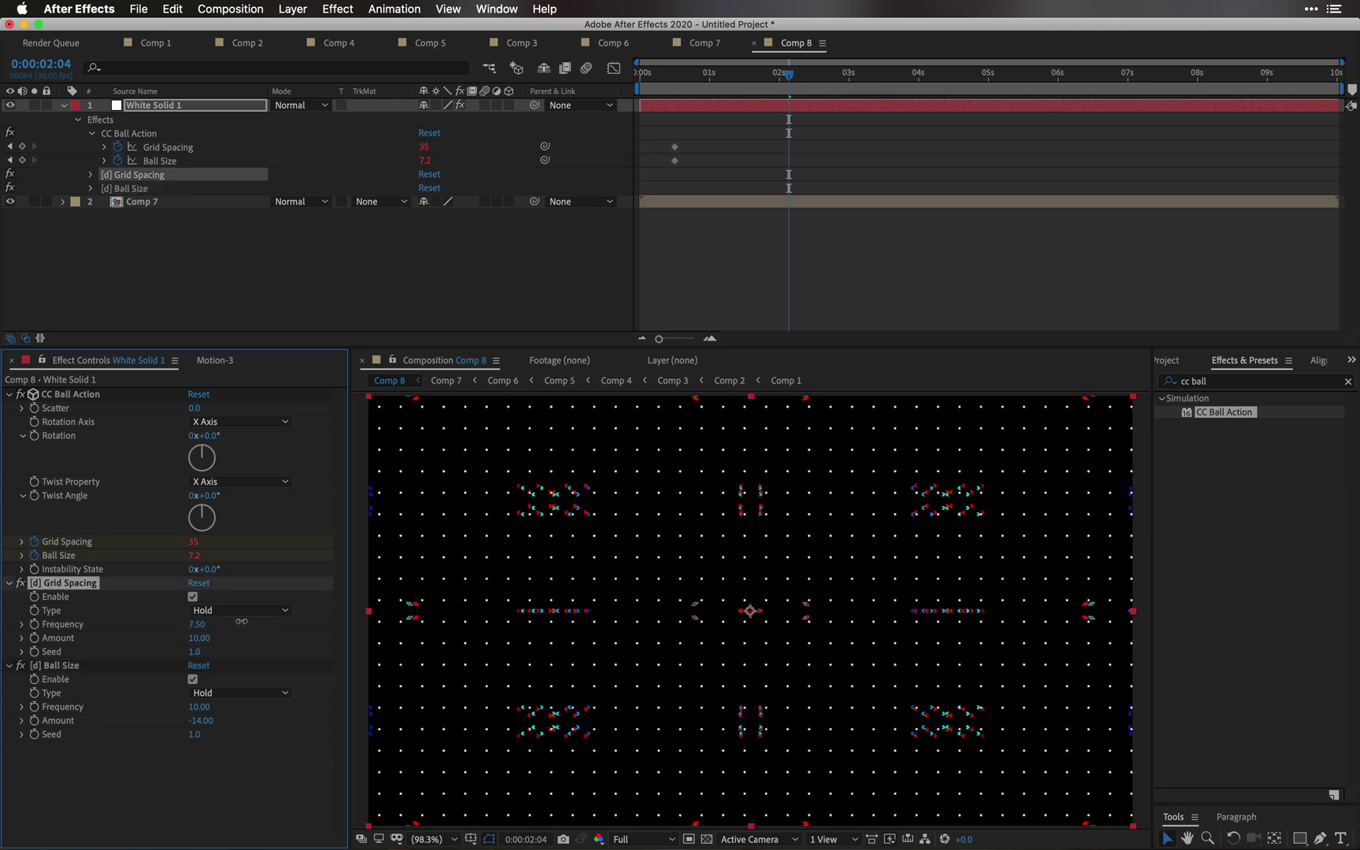
left_click(387, 321)
key("space")
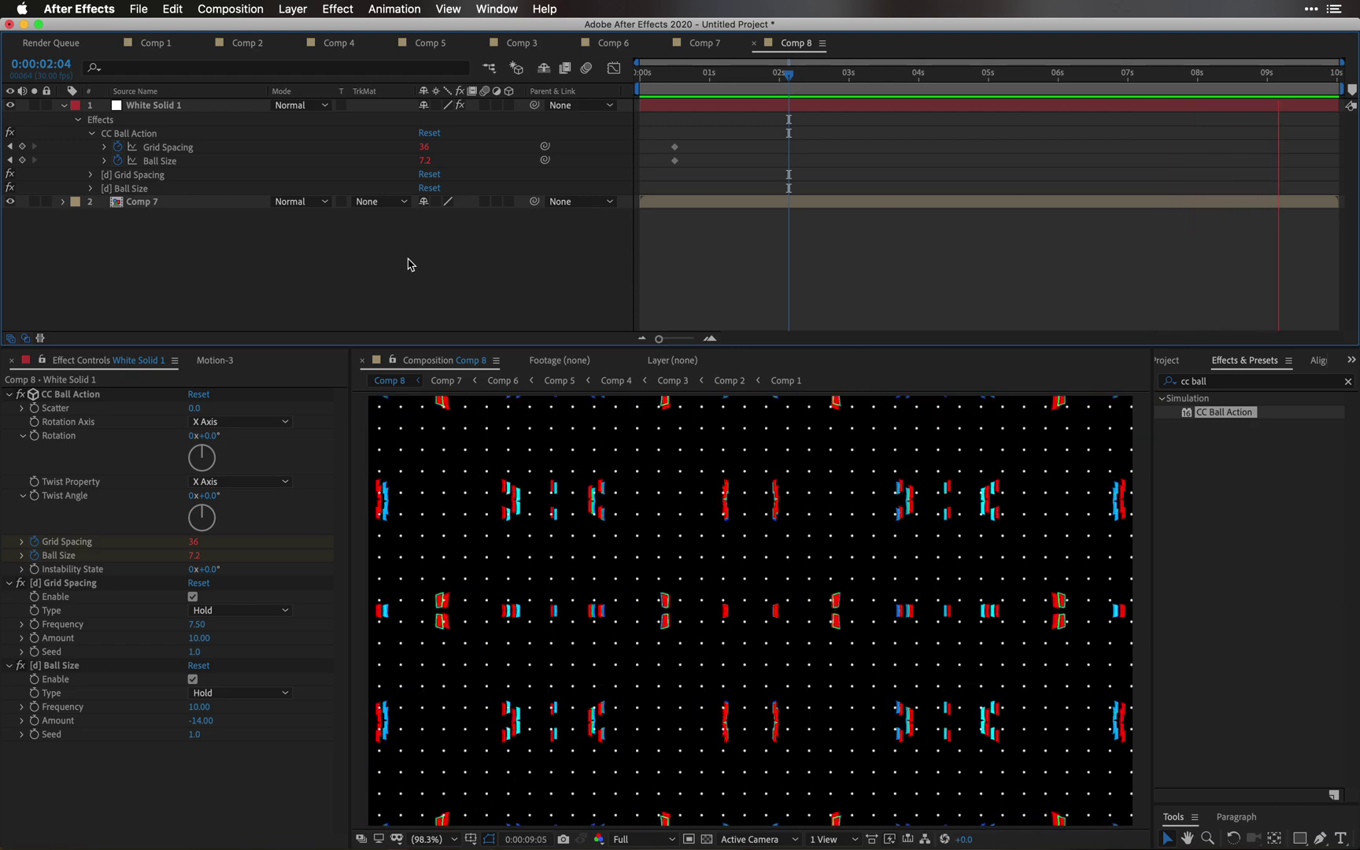
key("space")
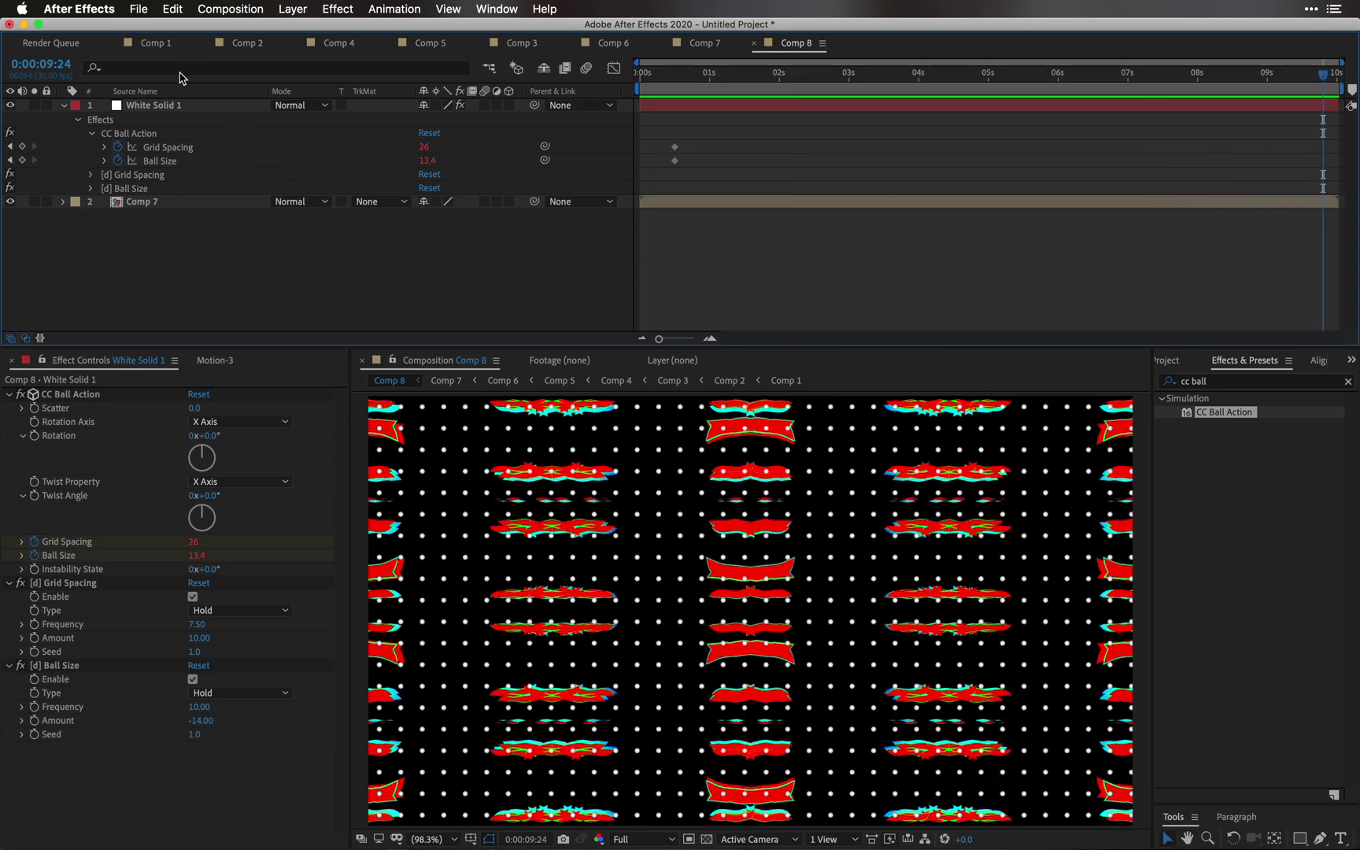
Step: Change White Solid 1's blending mode to Classic Color Dodge and preview the composition
left_click(164, 107)
key("shift+equal")
key("shift+equal")
key("shift+equal")
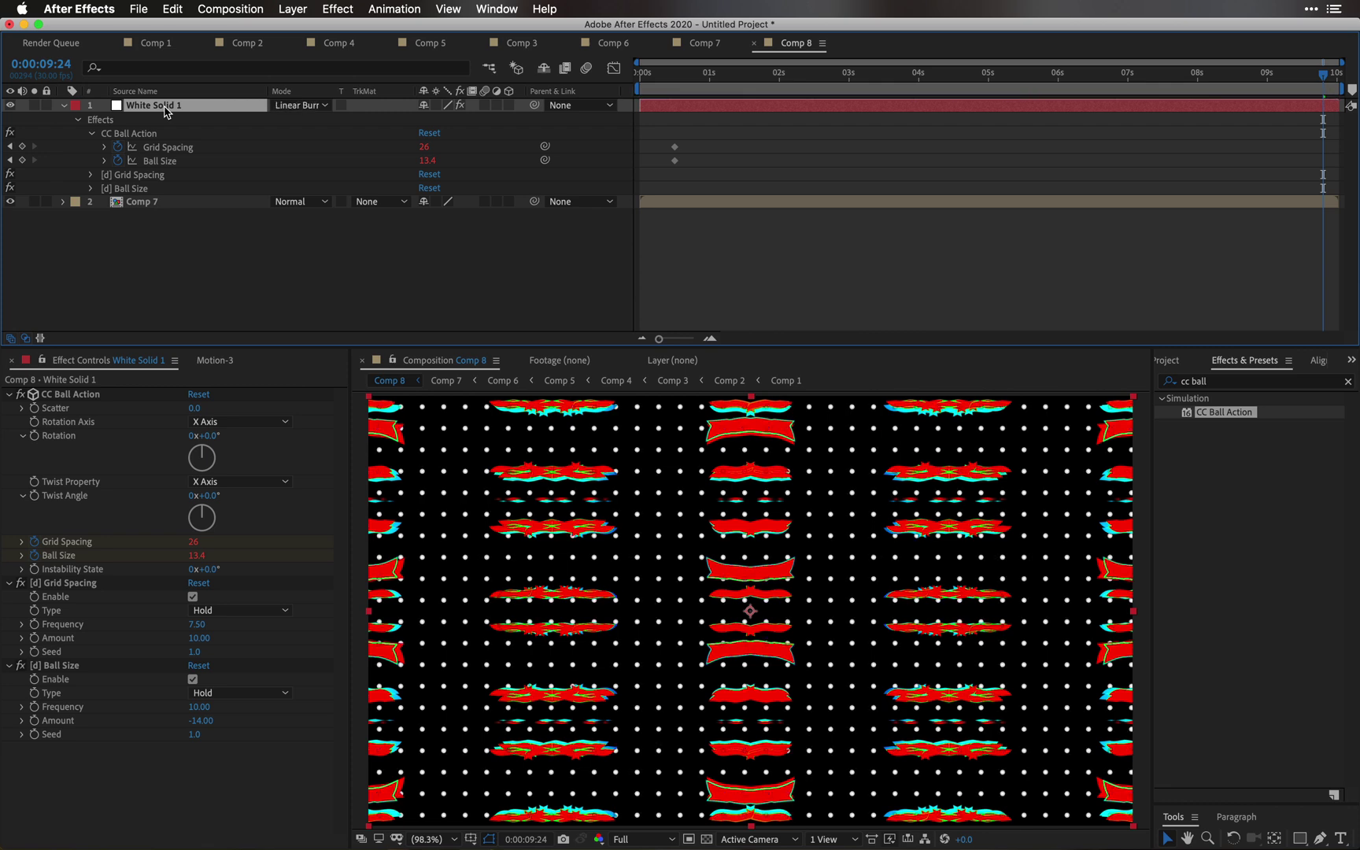
key("shift+equal")
key("shift+equal")
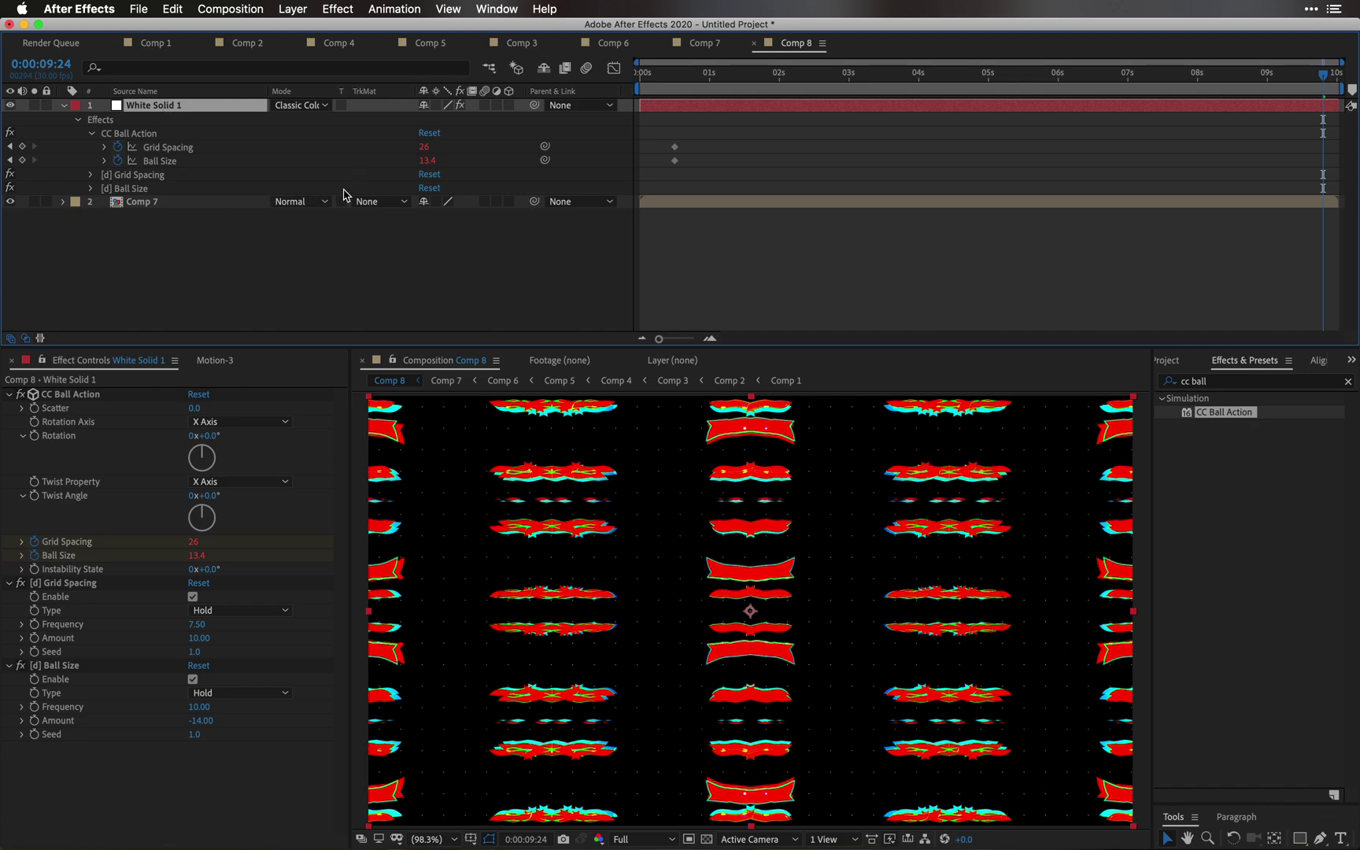
left_click(280, 305)
key("space")
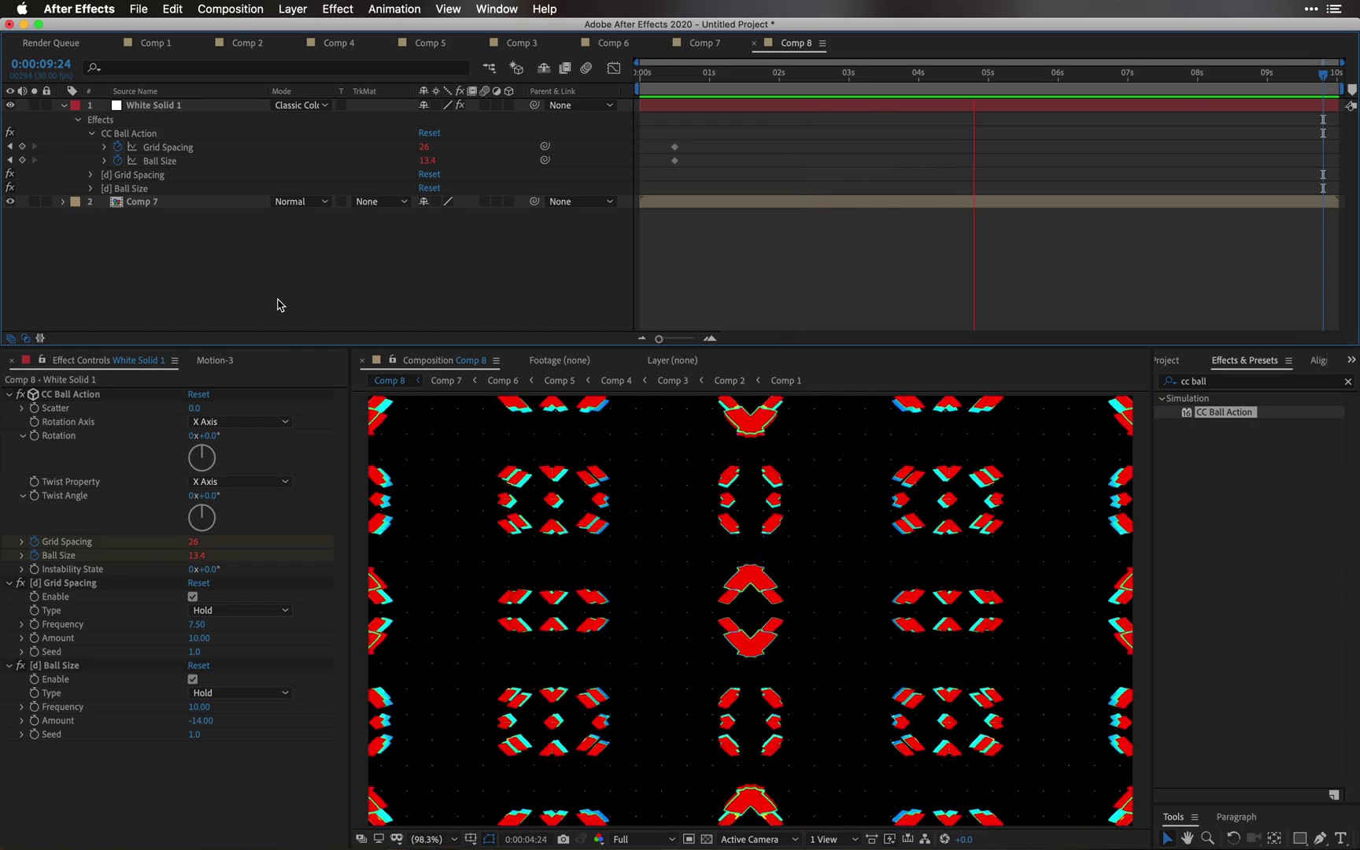
key("space")
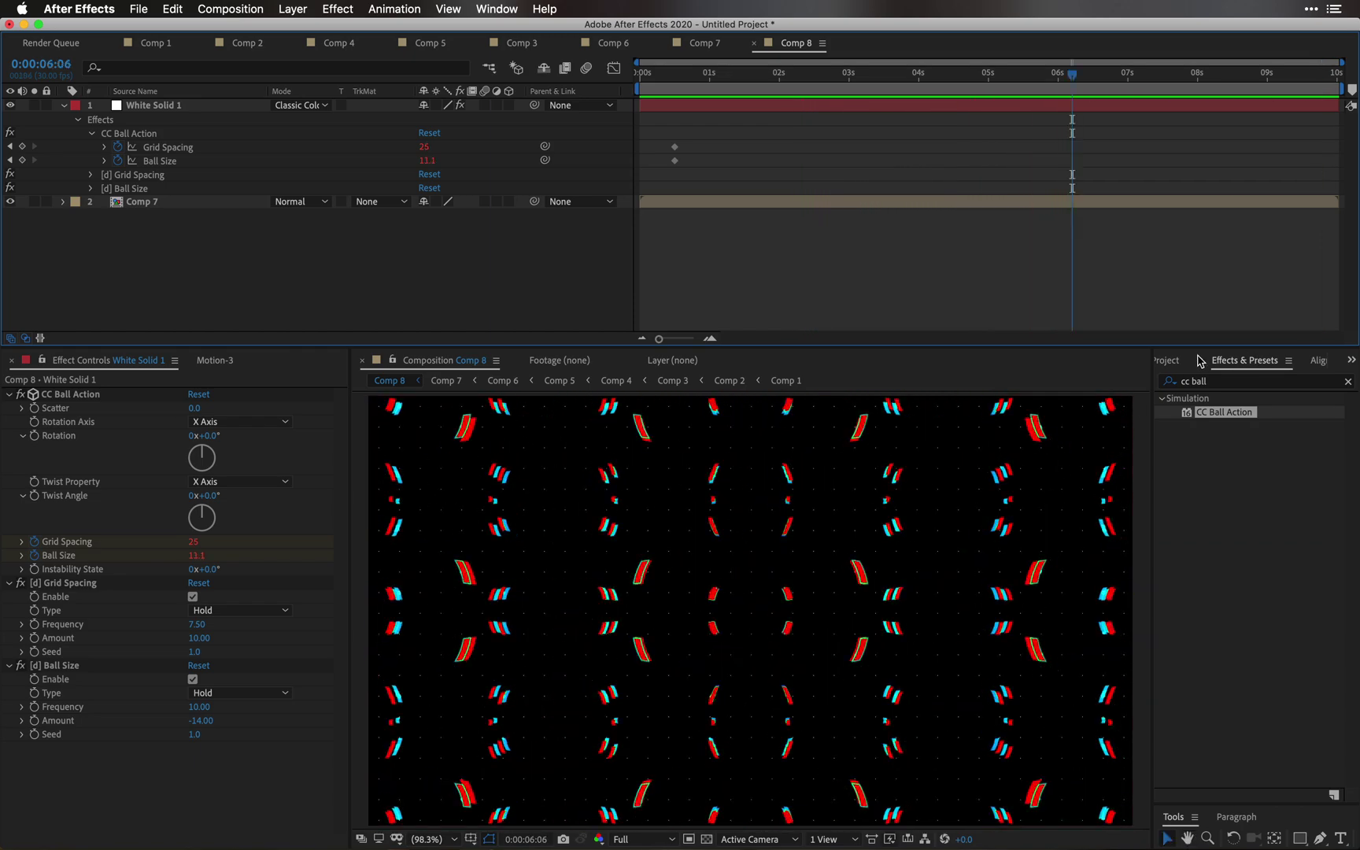
Step: Create a new composition from Comp 8 and add an adjustment layer to it
left_click(1177, 361)
left_click(1194, 616)
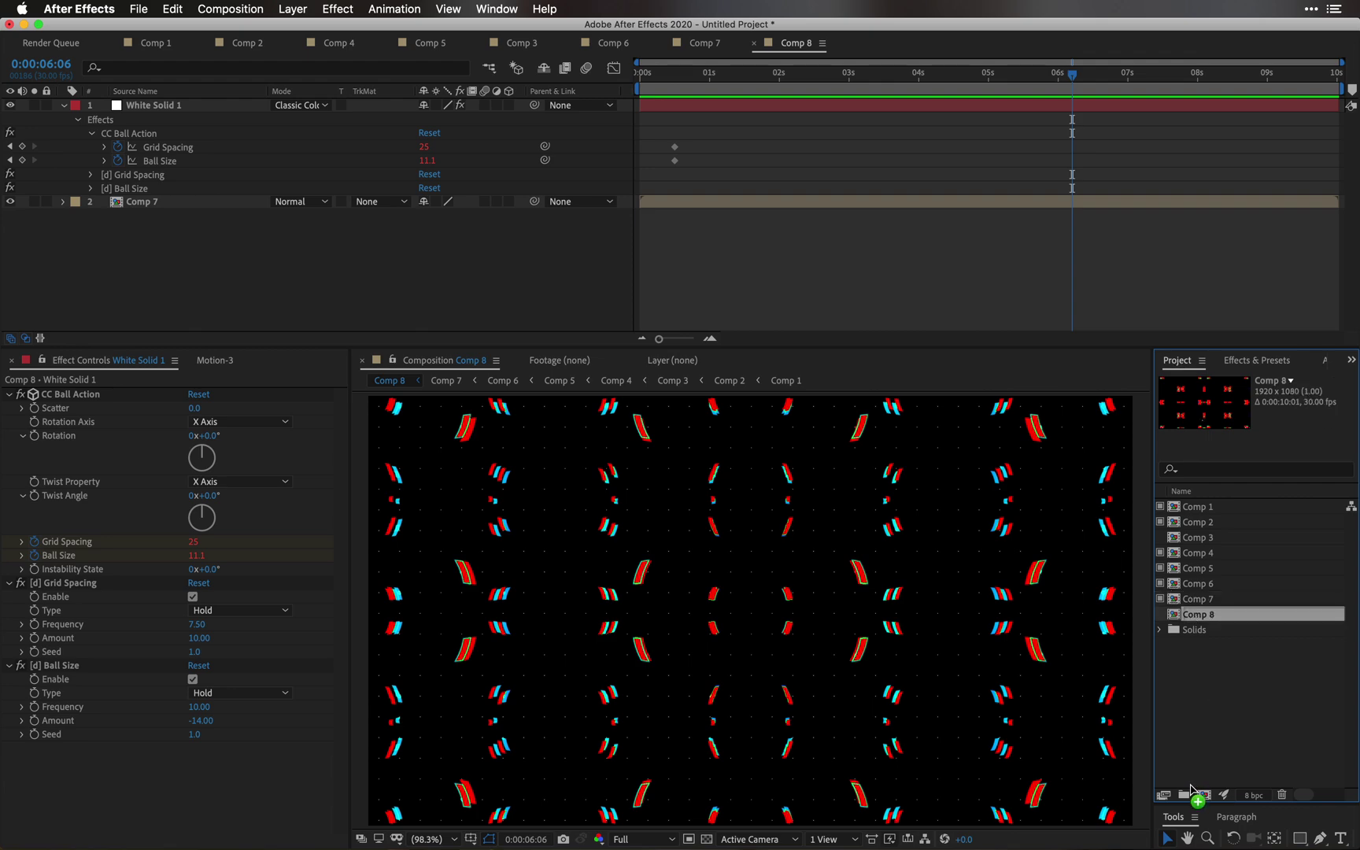
left_click(1206, 795)
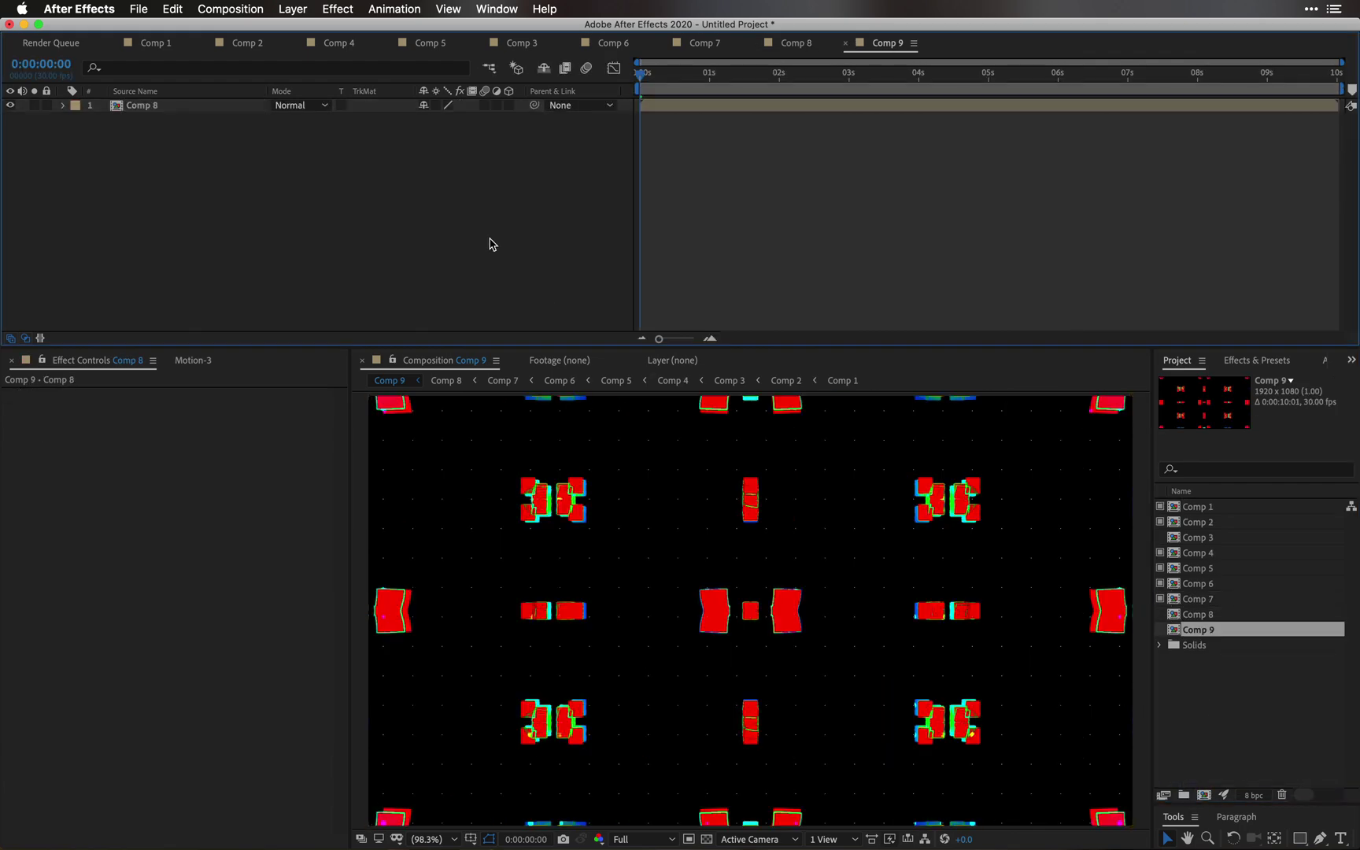
right_click(501, 169)
mouse_move(648, 182)
left_click(754, 299)
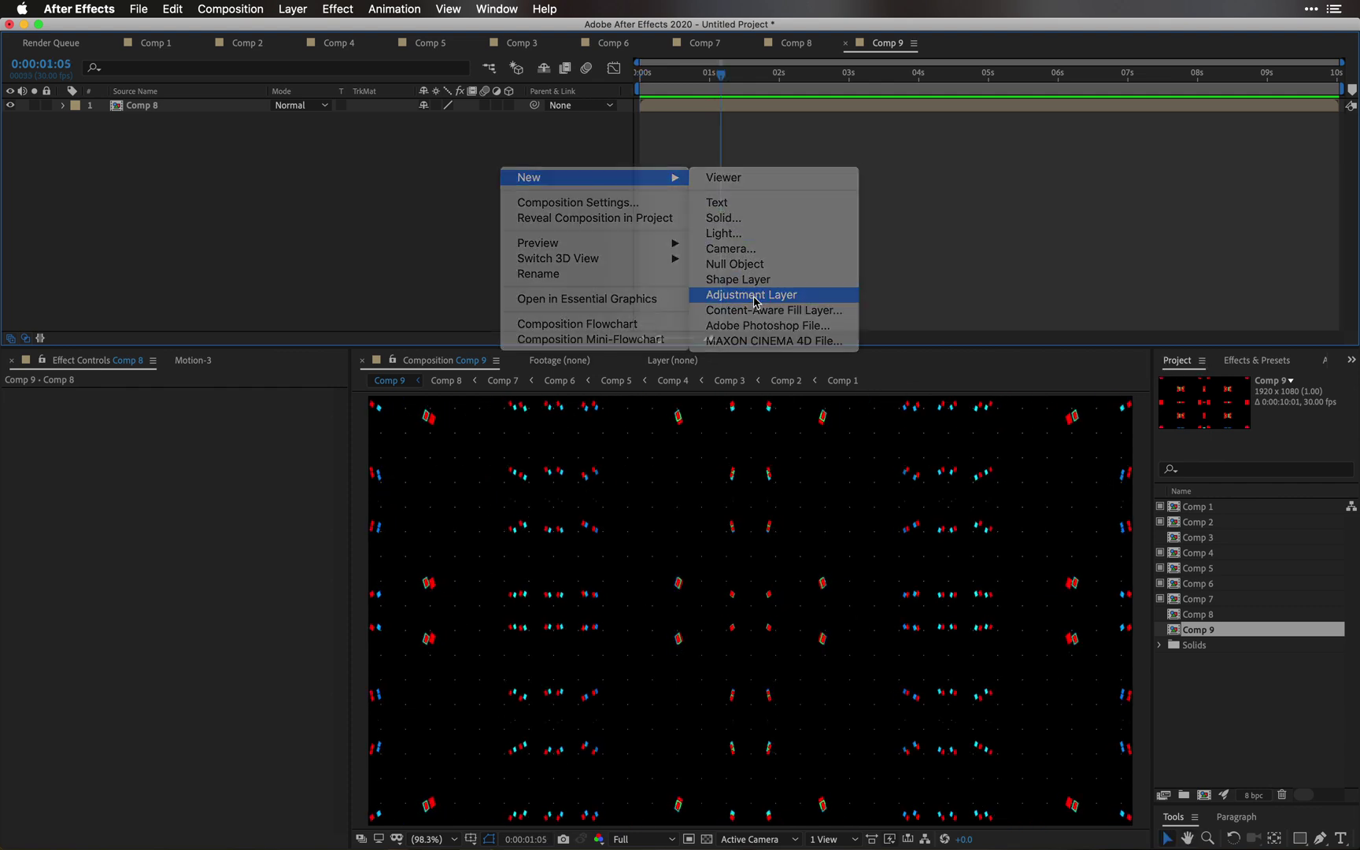
Step: Find the Optics Compensation effect and apply it to the adjustment layer
left_click(1257, 360)
left_click(1229, 382)
type("cc o")
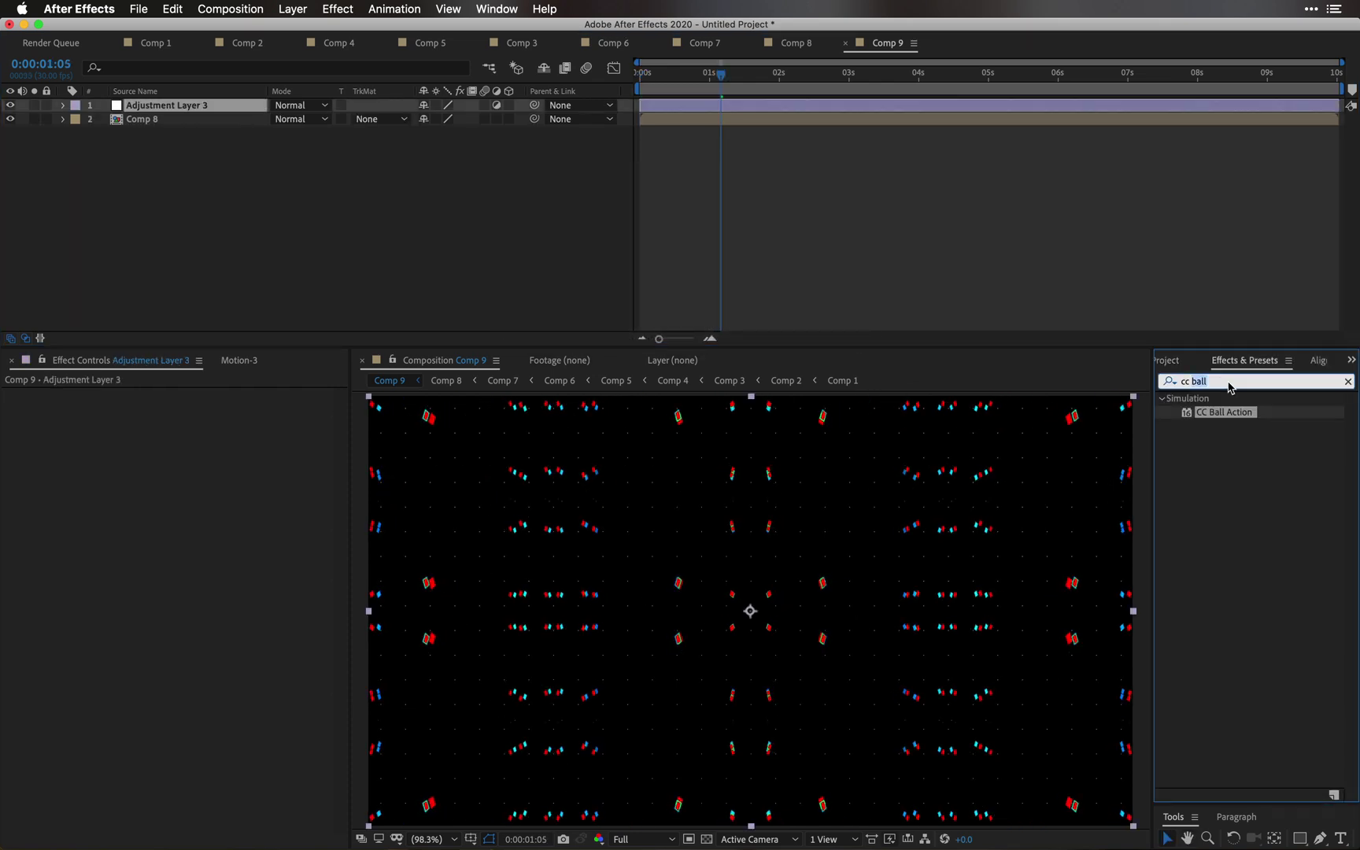
type("ptics")
key("super+a")
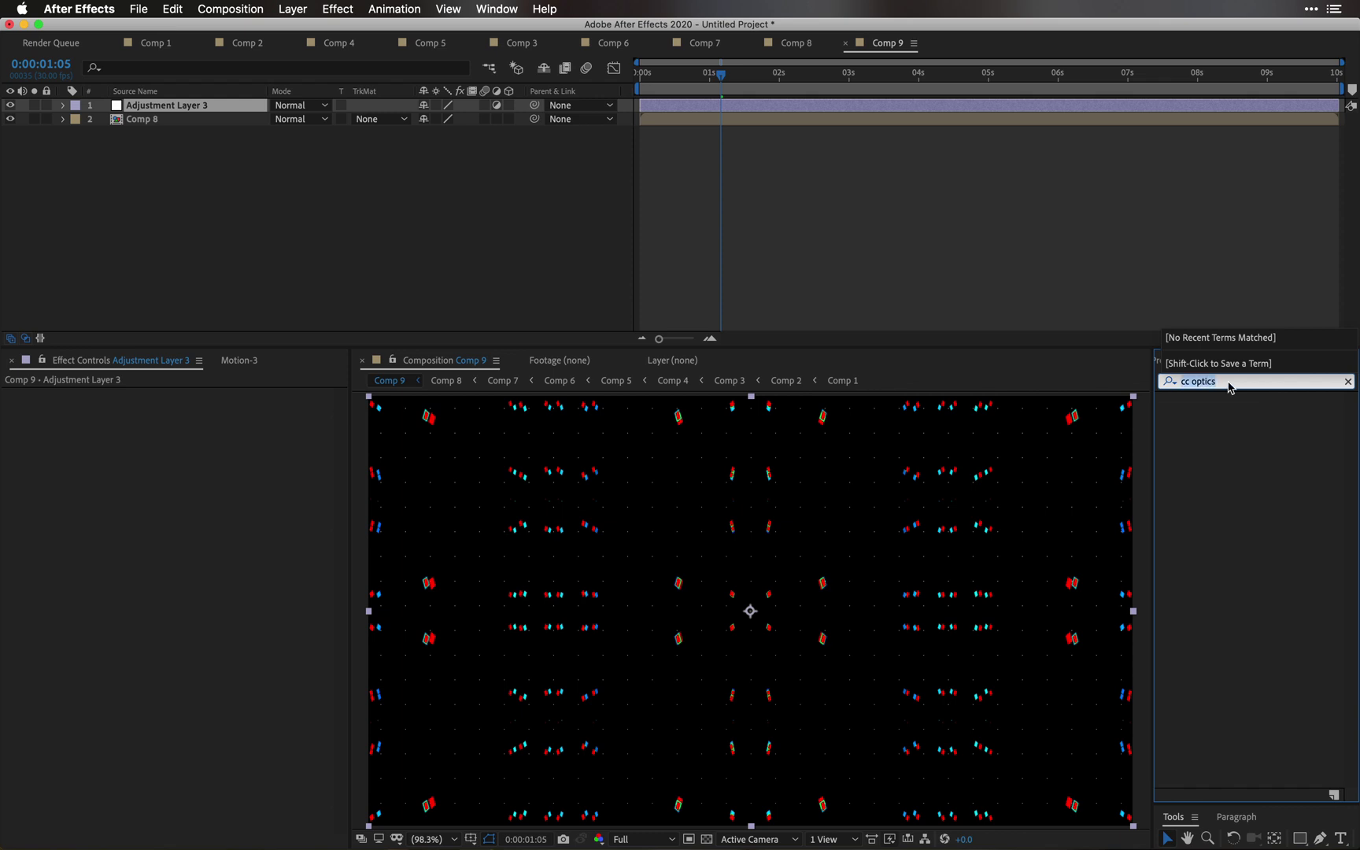
type("opti")
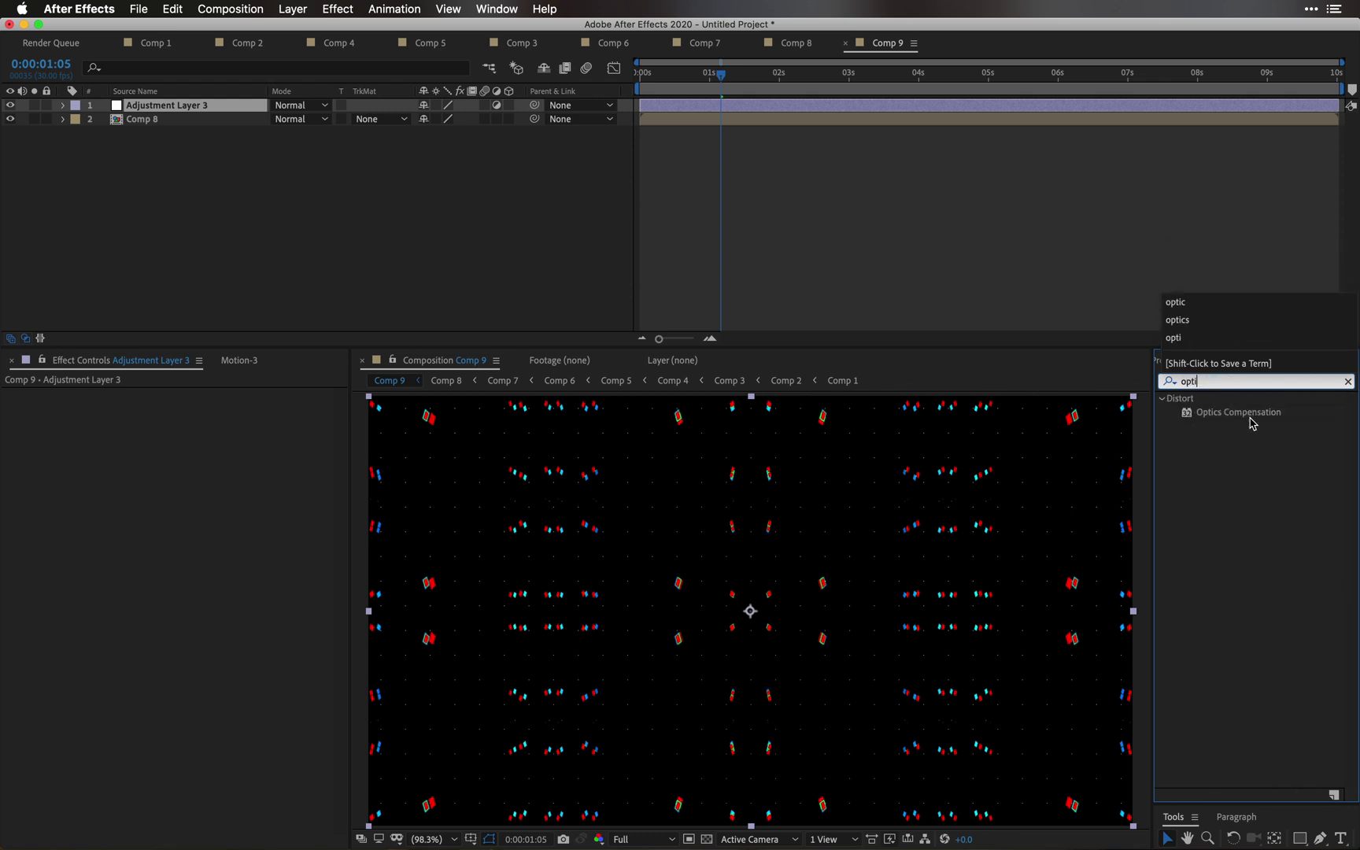
double_click(1259, 414)
Step: Enable Reverse Lens Distortion, set the Field of View to 67, and preview the distortion
left_click(193, 422)
left_click_drag(195, 411, 799, 480)
left_click(550, 318)
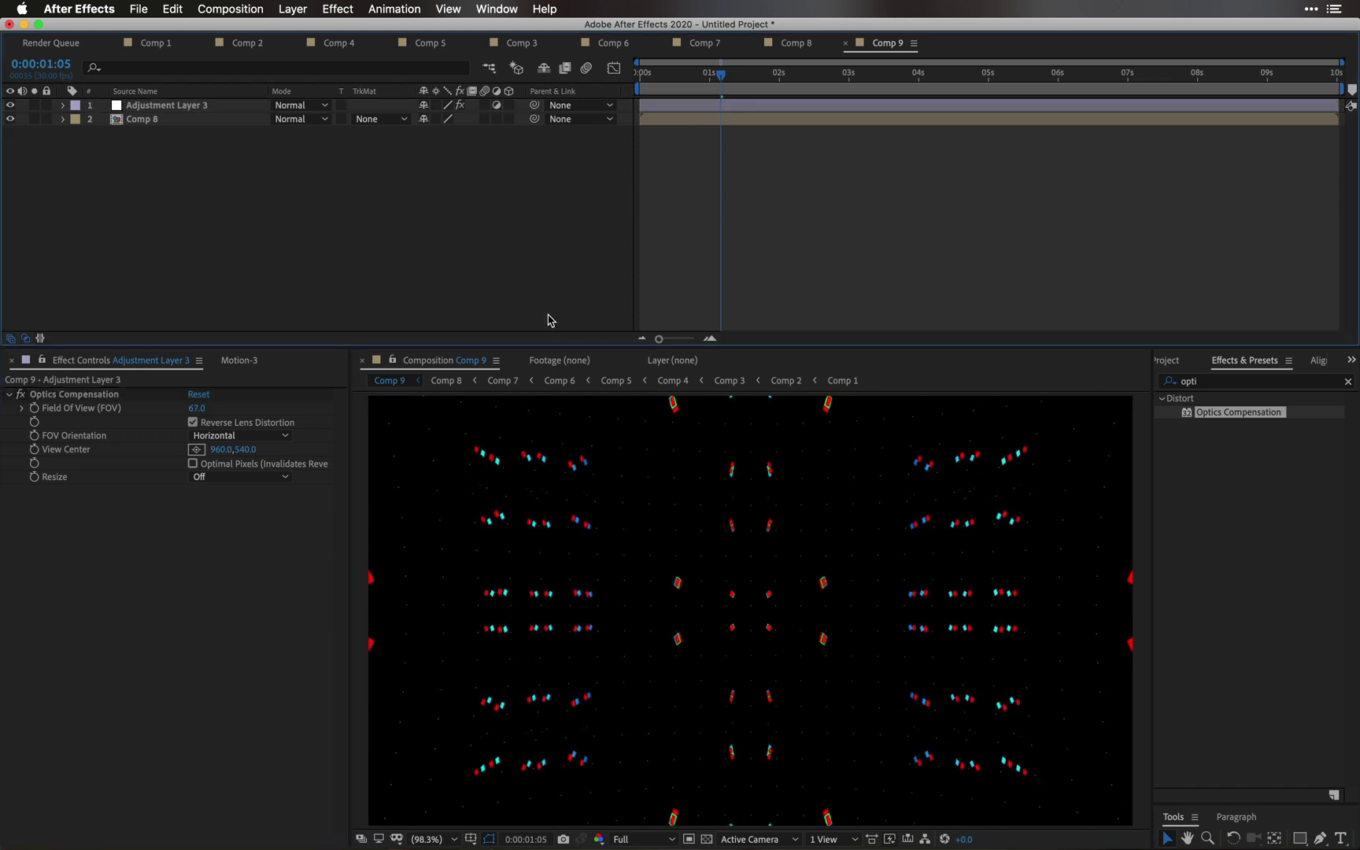
key("space")
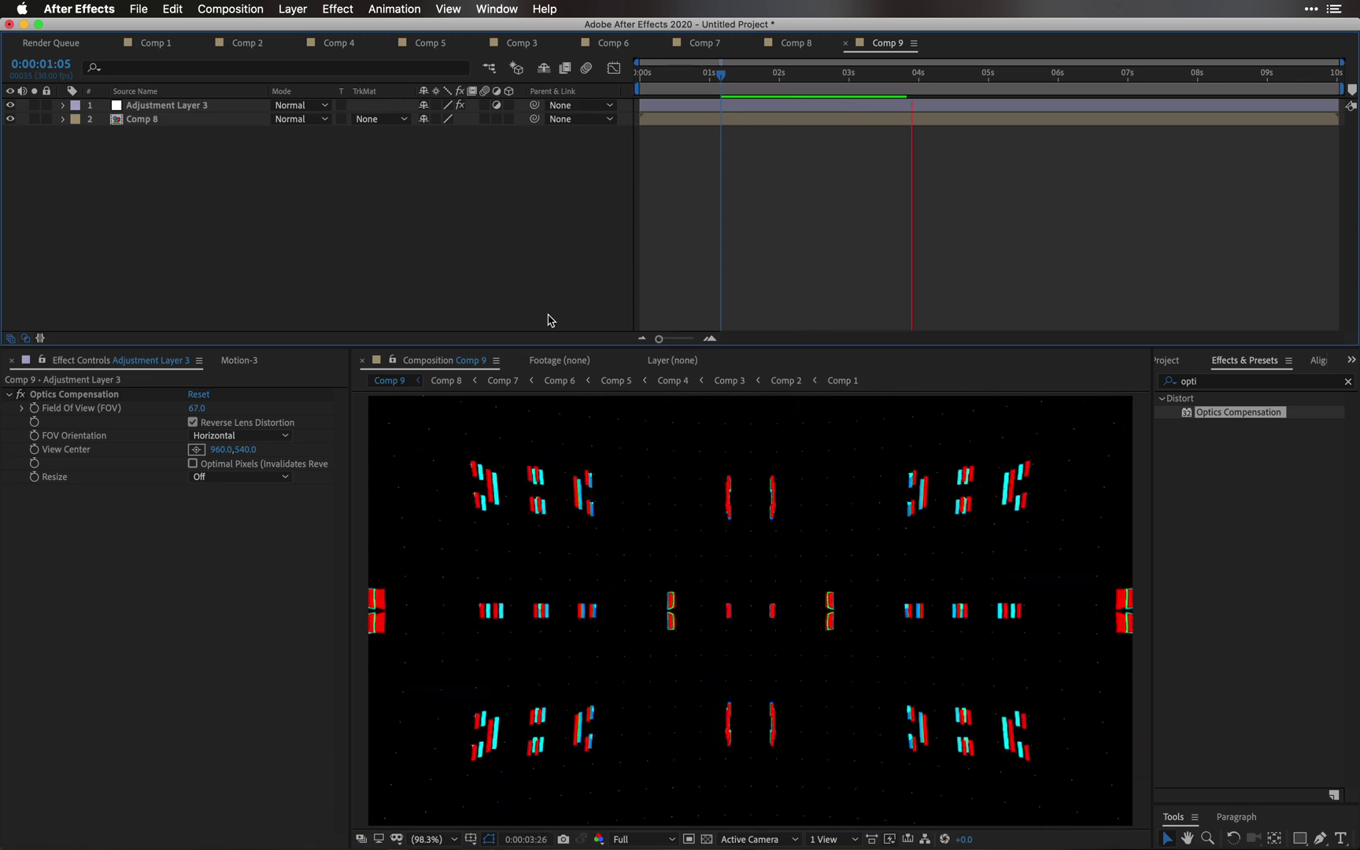
key("space")
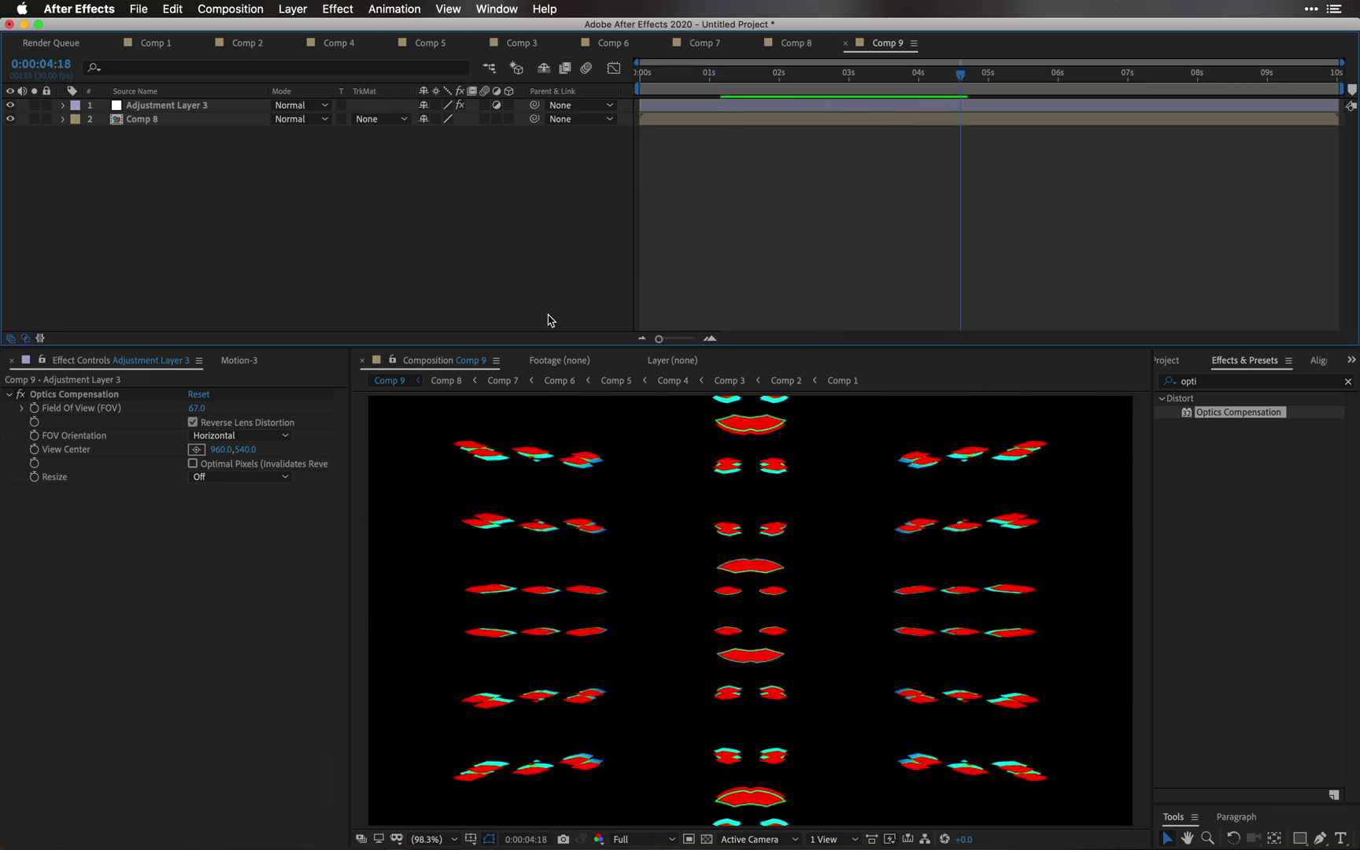
Step: Duplicate the Comp 8 layer and scale the upper copy to 103.9%
left_click(142, 119)
key("super+d")
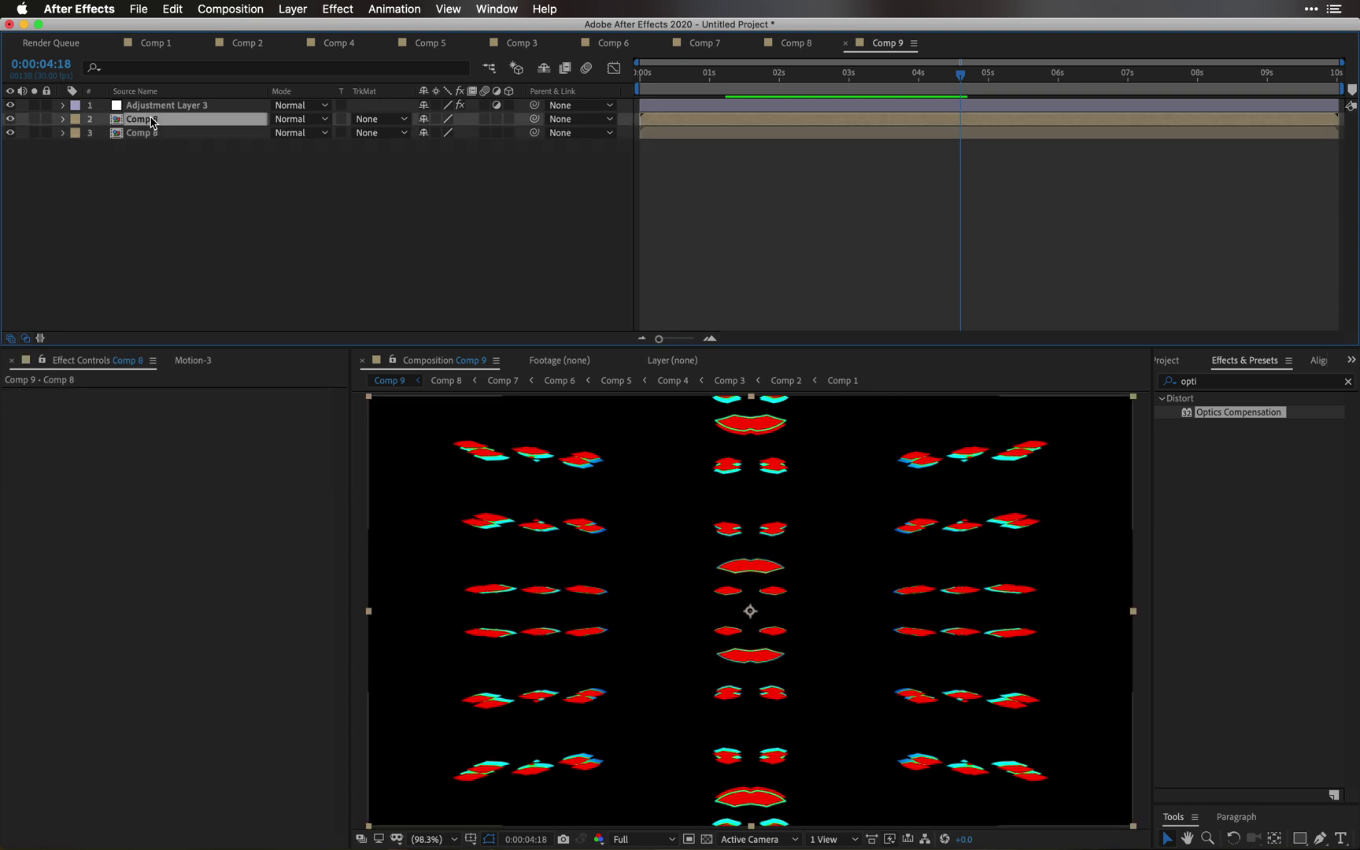
key("s")
left_click_drag(451, 133, 483, 134)
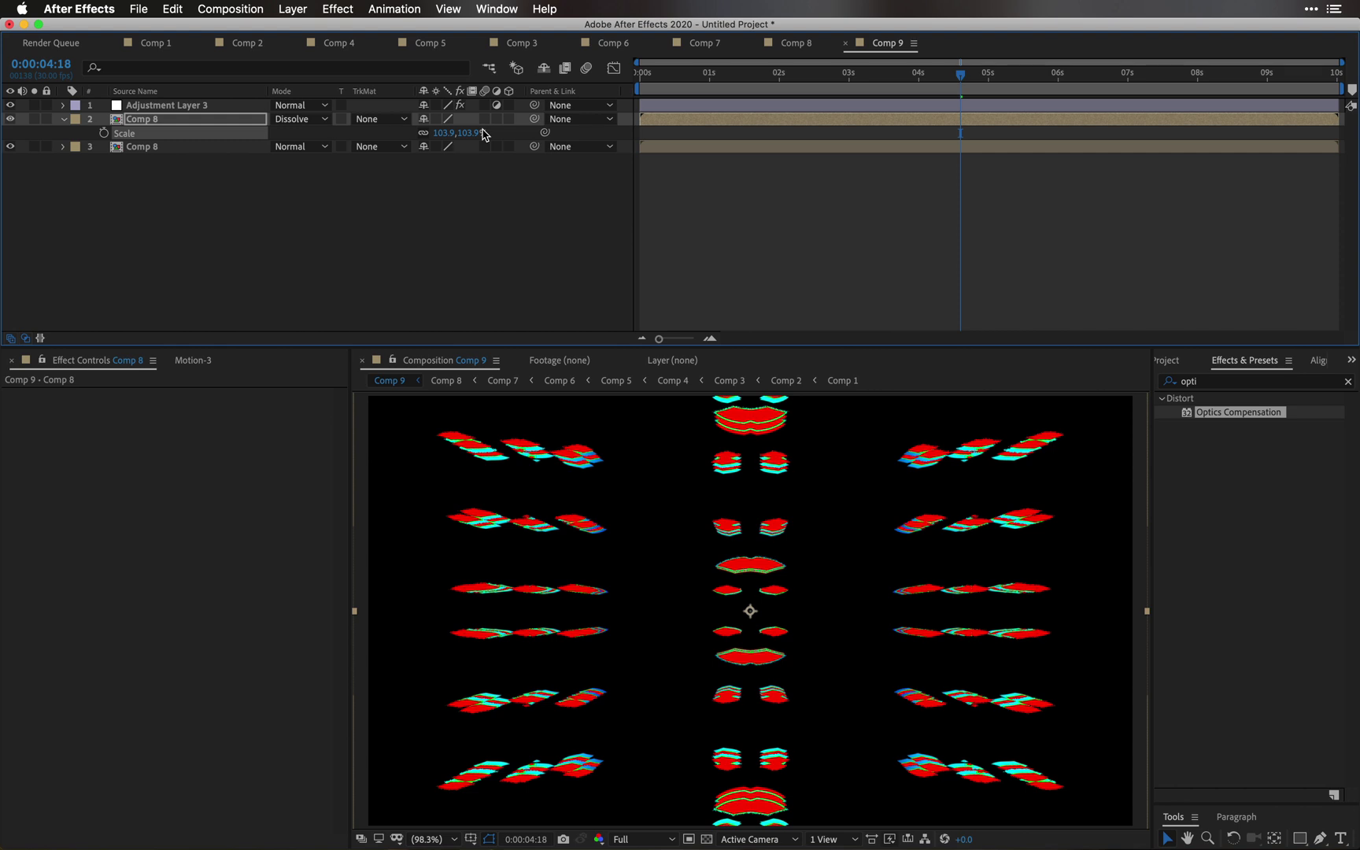
Step: Set the upper Comp 8 layer's blending mode to Add and preview the result
key("shift+equal")
key("shift+equal")
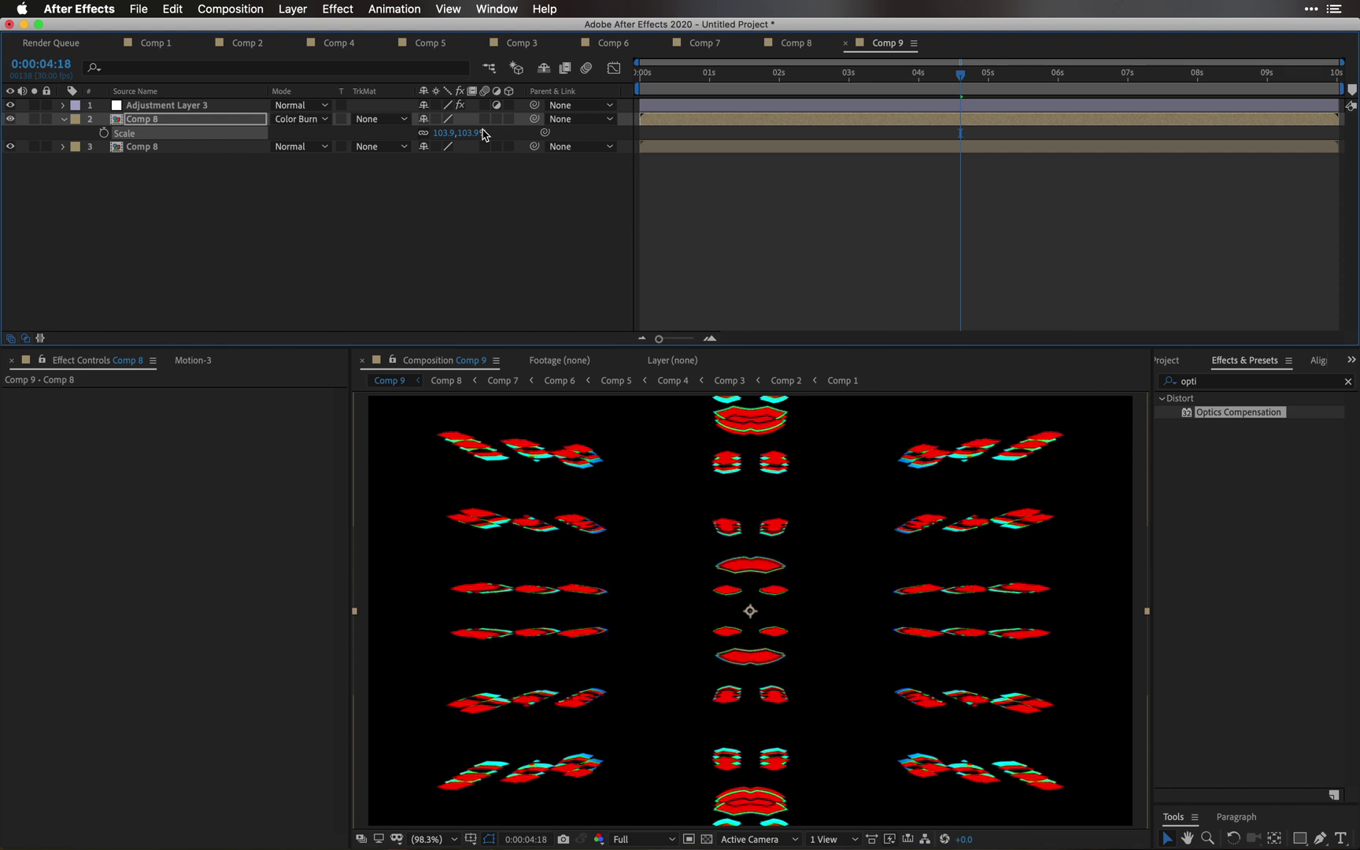
key("shift+equal")
key("shift+equal")
key("shift+equal")
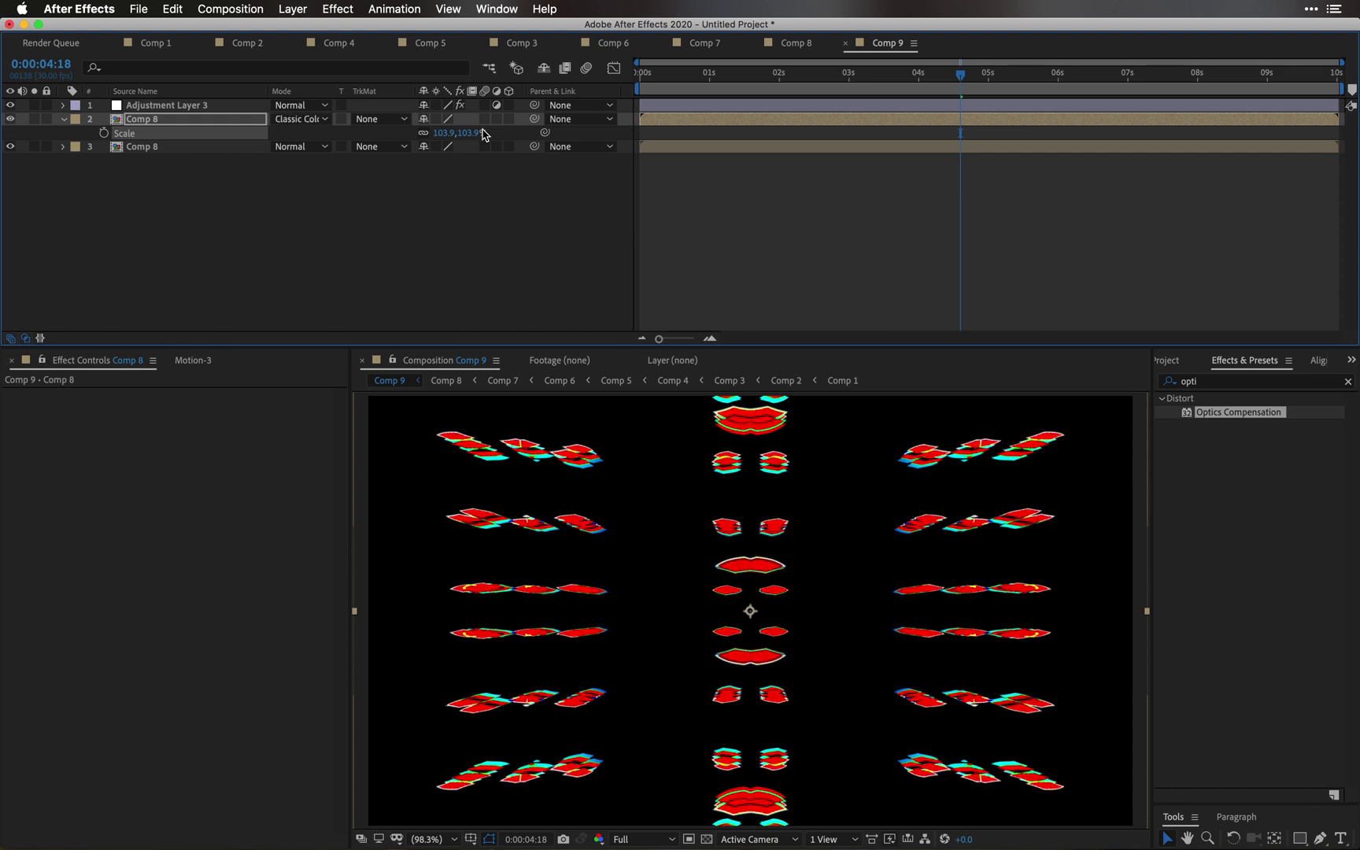
key("shift+equal")
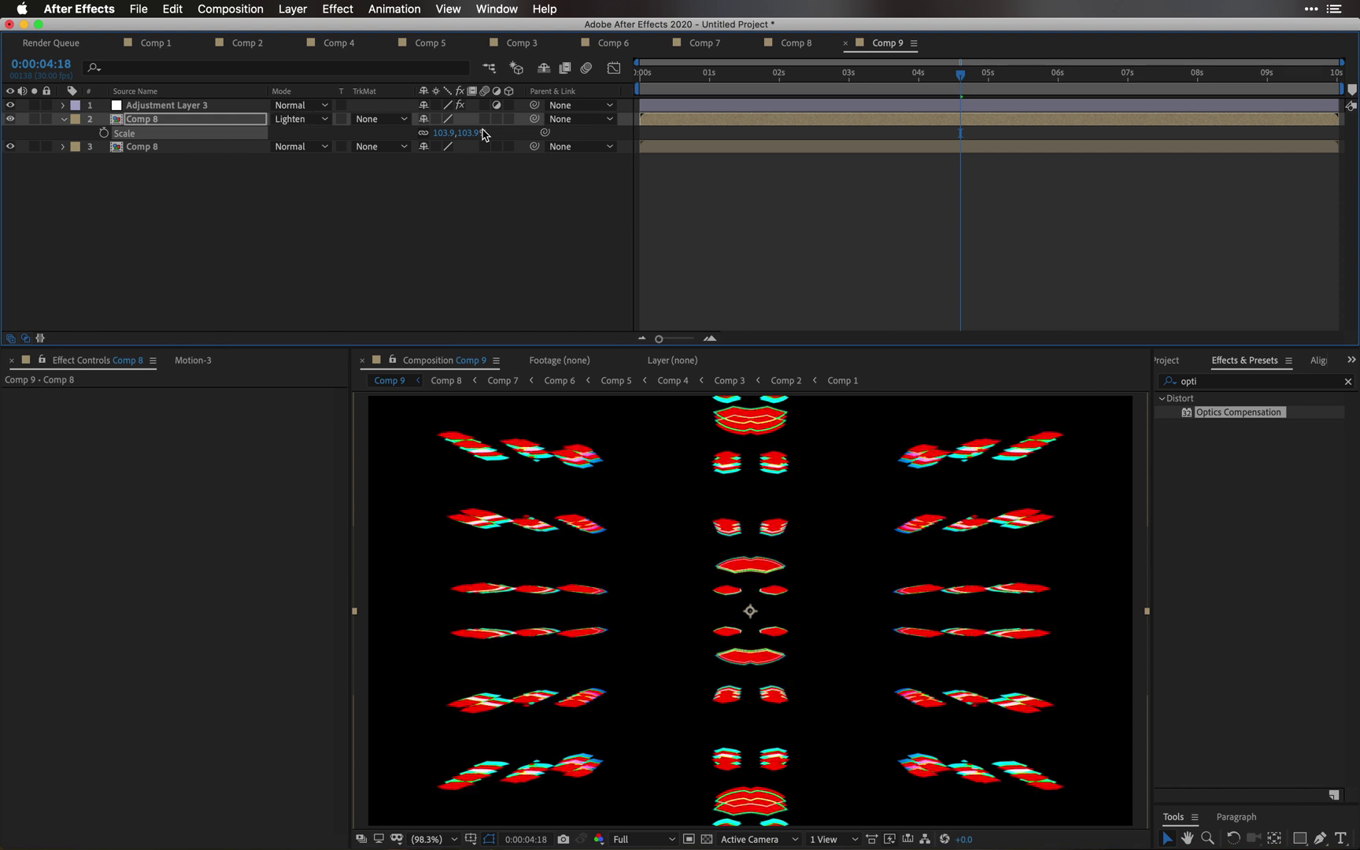
left_click(461, 237)
key("space")
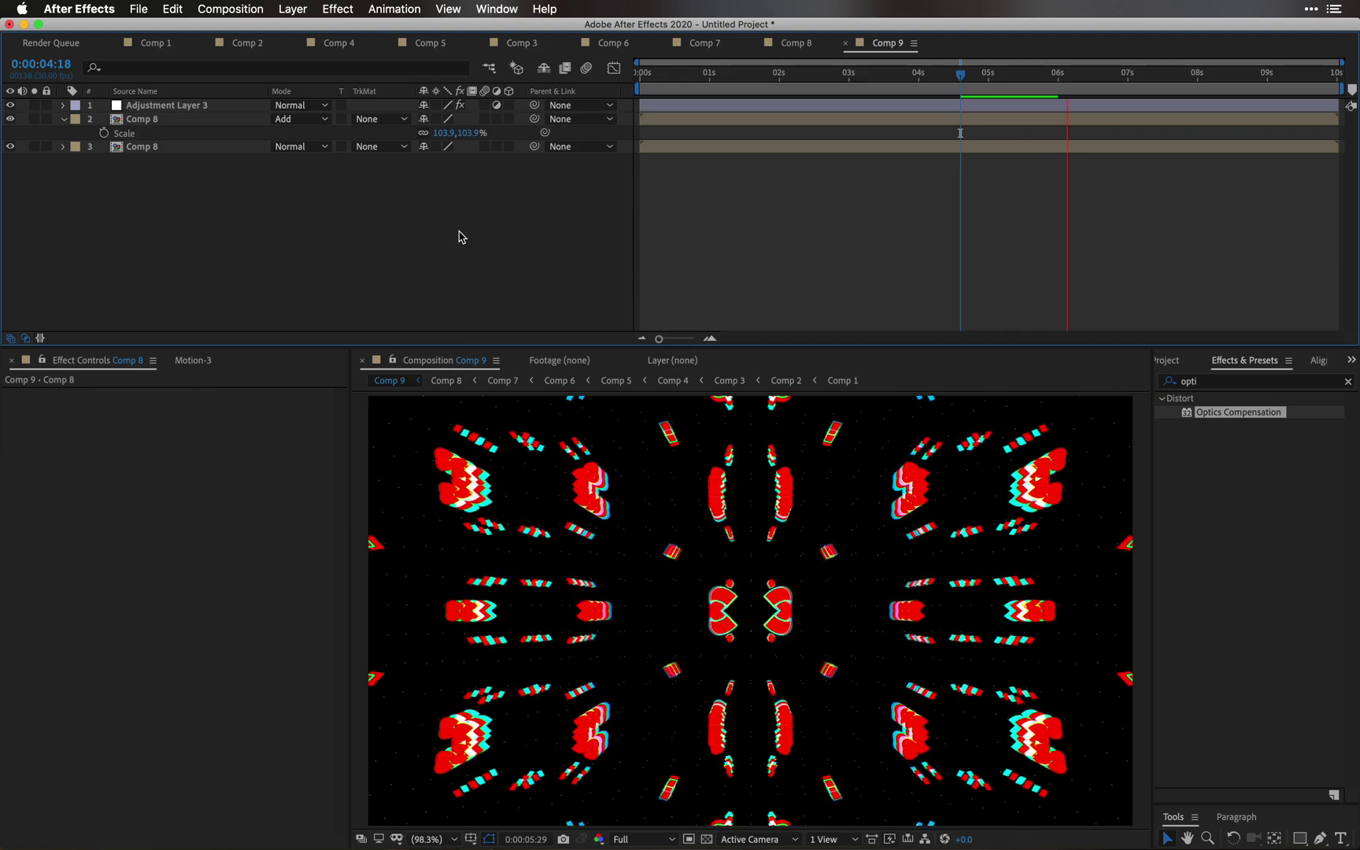
Step: Apply Motion-3 Dynamics to the Scale property of the upper Comp 8 layer
left_click(151, 119)
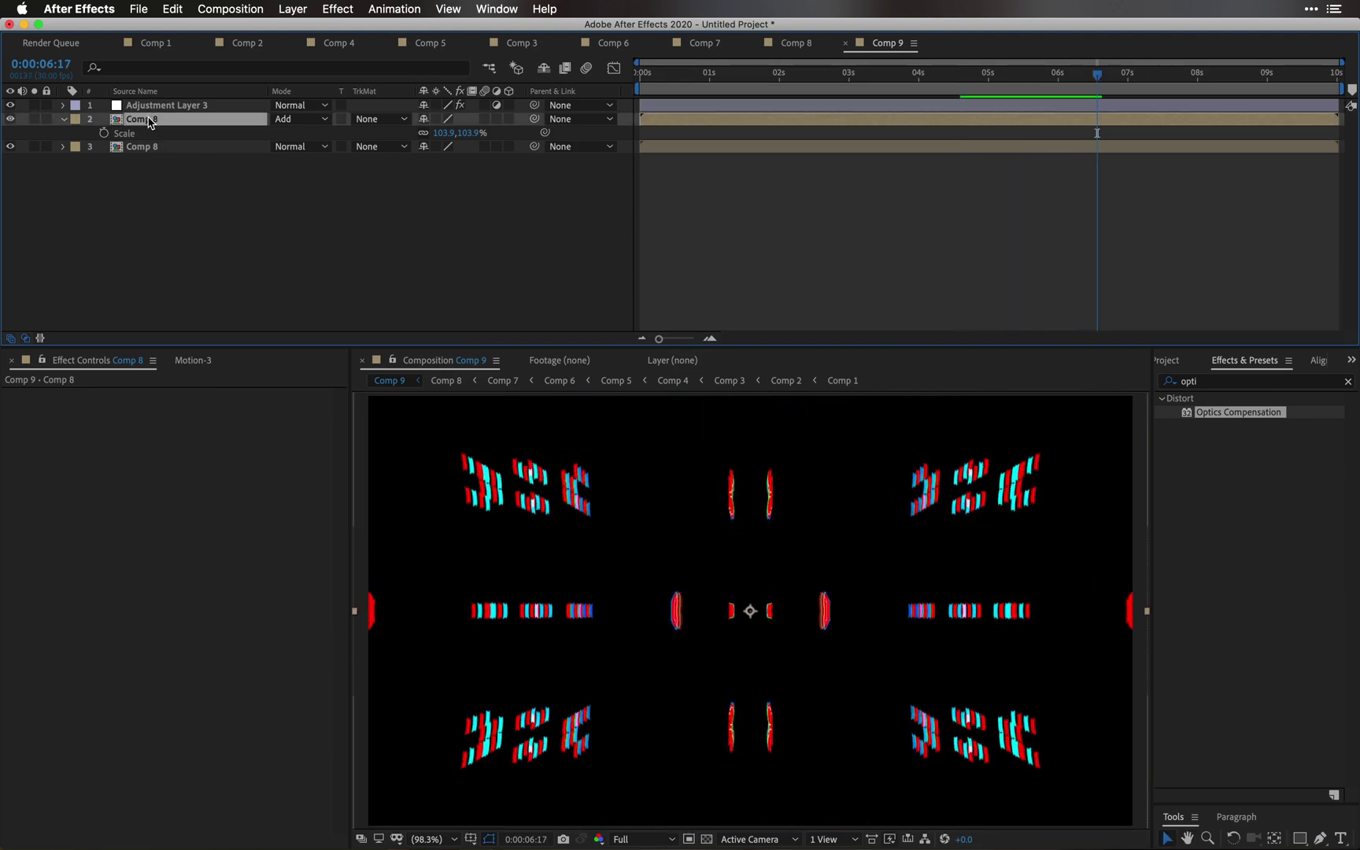
left_click(132, 134)
left_click(189, 361)
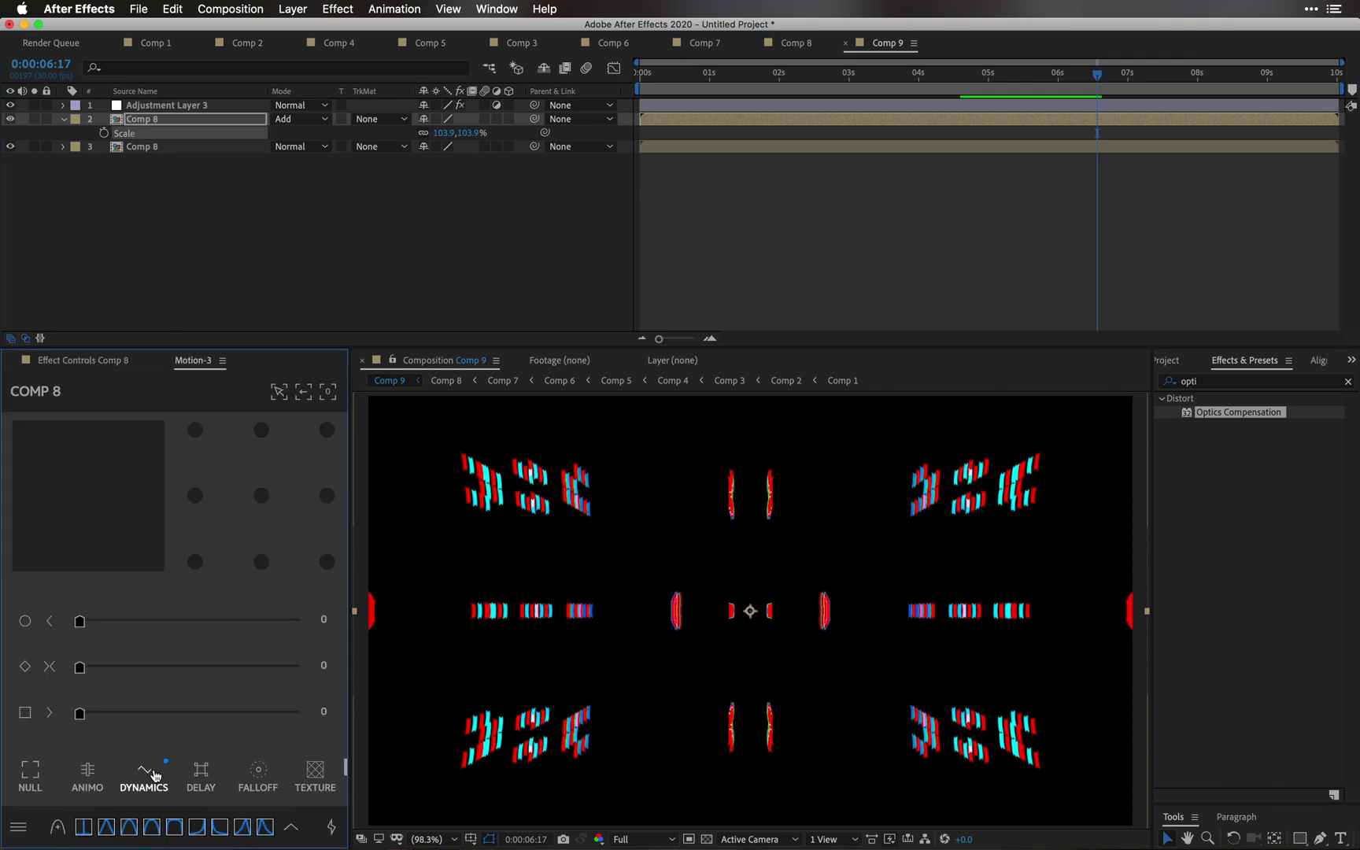
left_click(149, 771)
Step: Set the Scale dynamics to type Hold with a frequency of 8.10 and preview the animation
left_click(90, 361)
left_click(228, 422)
left_click(221, 460)
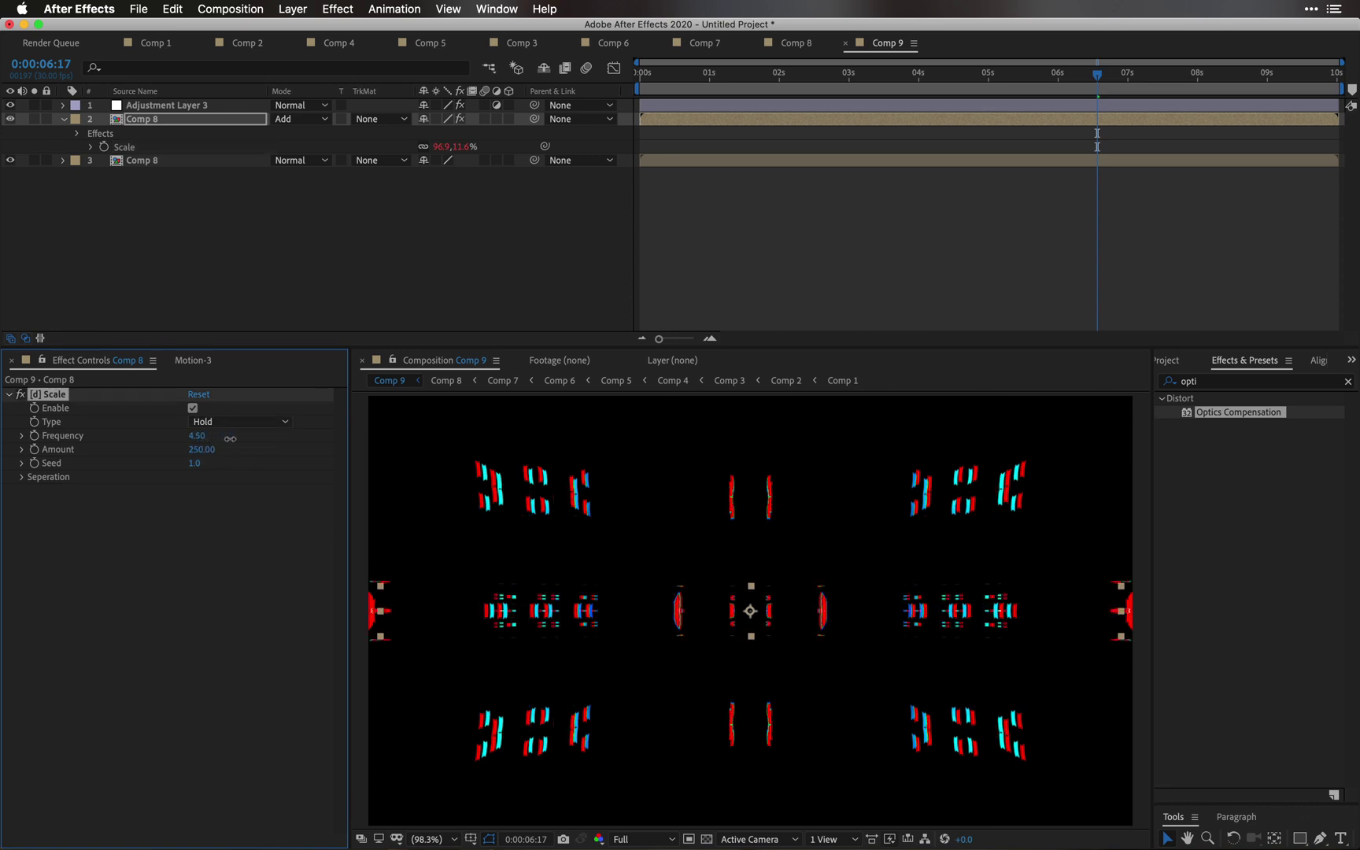
key("space")
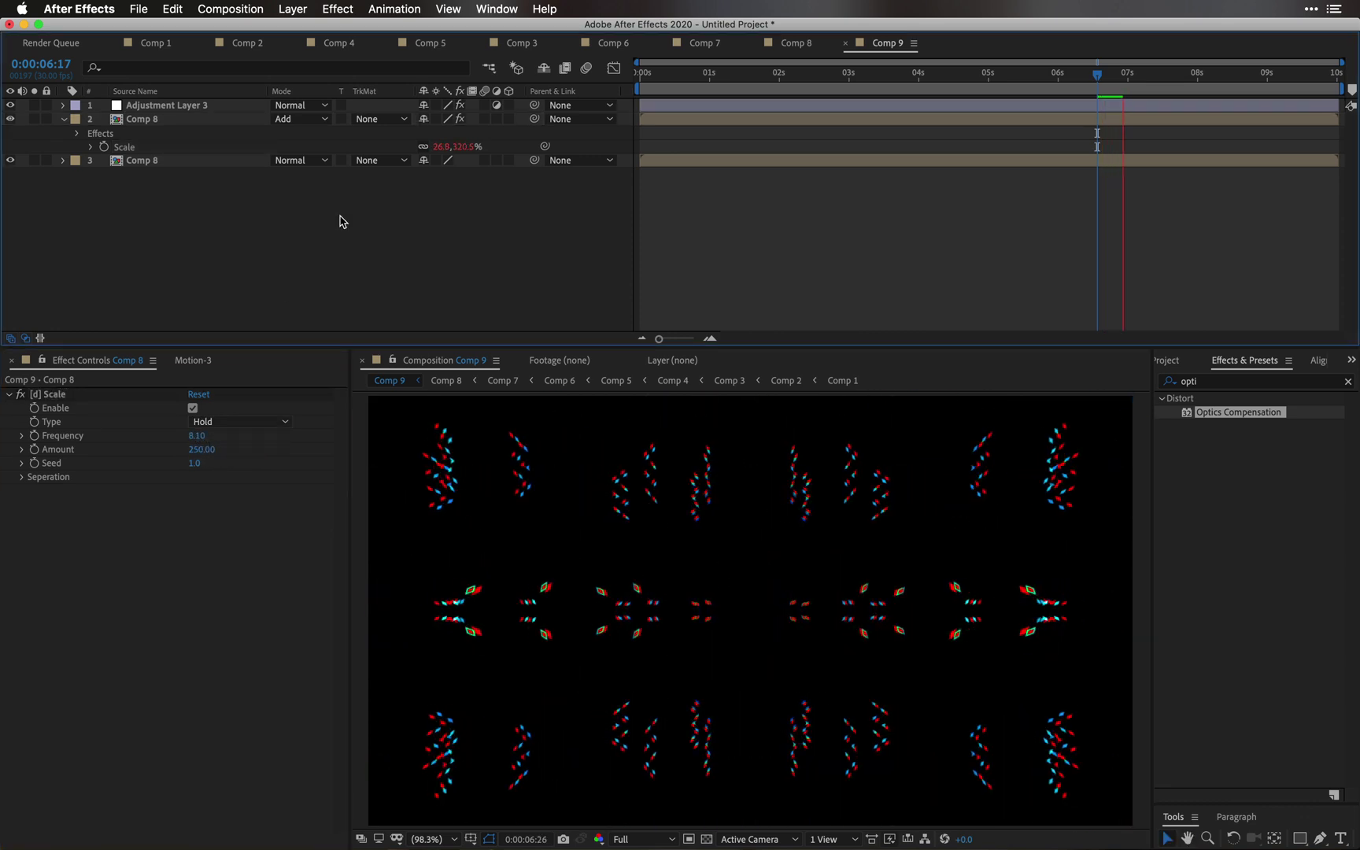
Step: Try the Silhouette Alpha blending mode on the upper Comp 8 layer and preview it from 0:00:02:04
left_click(210, 120)
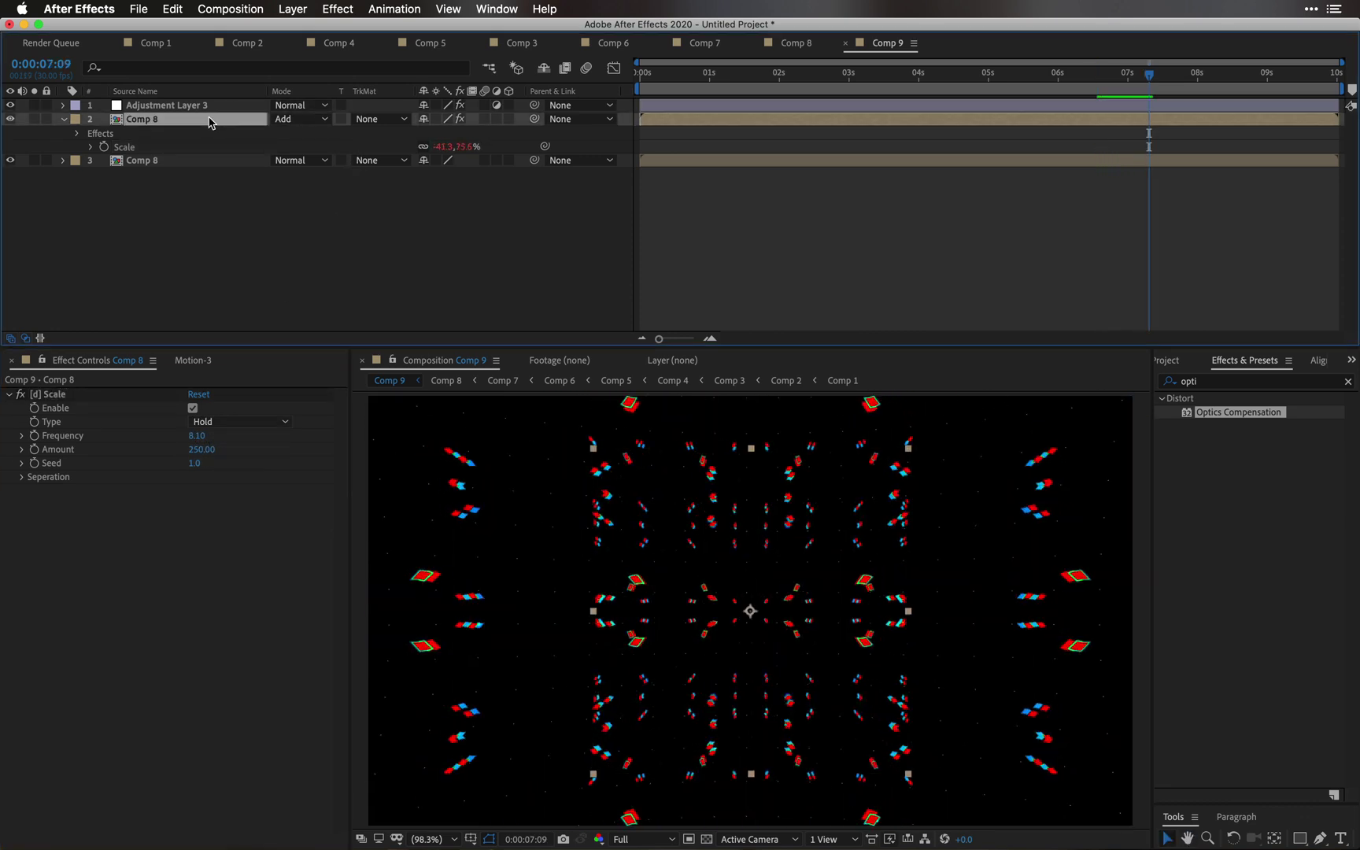
key("shift+equal")
key("shift+equal")
key("shift+equal")
key("shift+equal")
key("shift+equal")
key("shift+equal")
key("shift+equal")
key("shift+equal")
key("shift+equal")
key("shift+equal")
left_click_drag(718, 76, 790, 87)
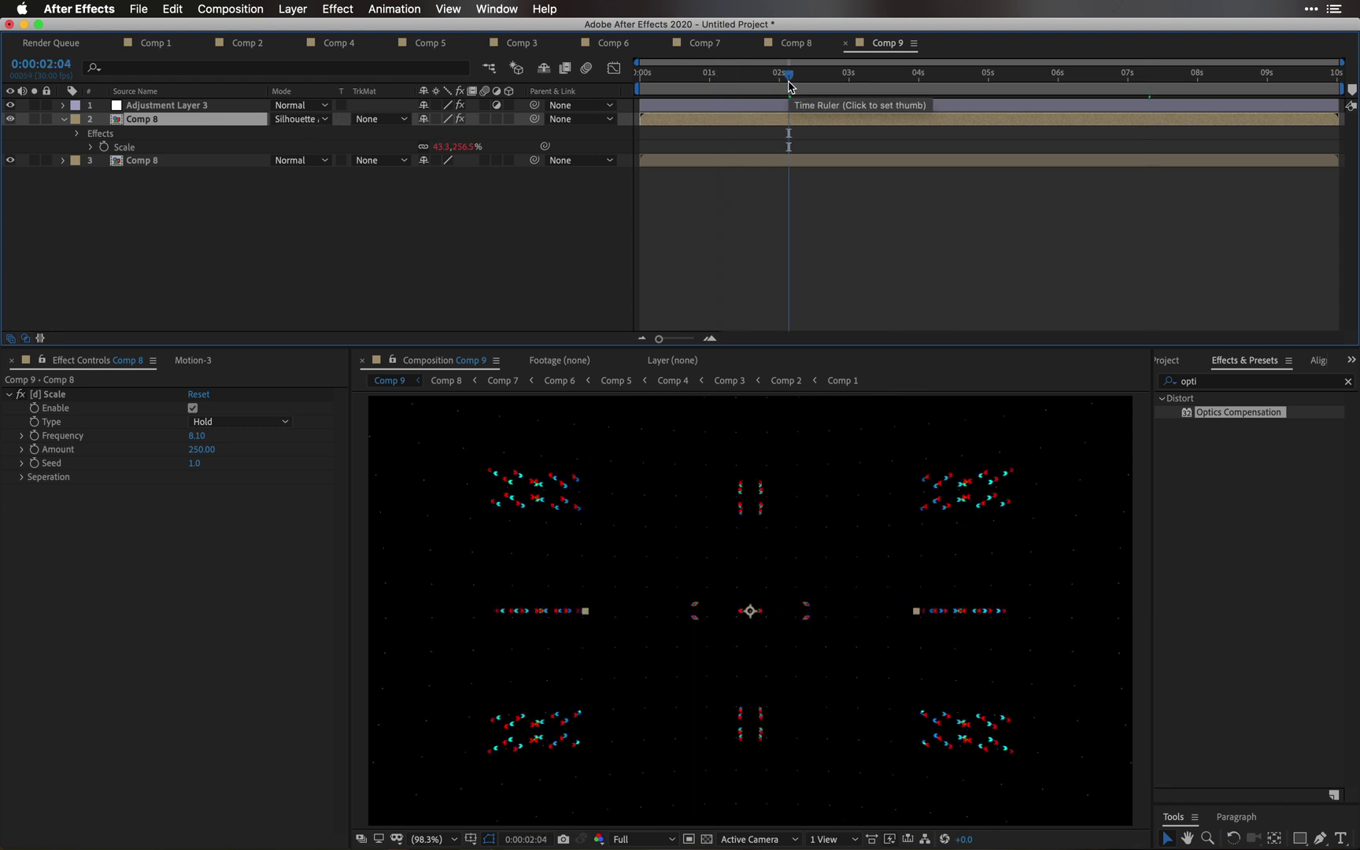
key("space")
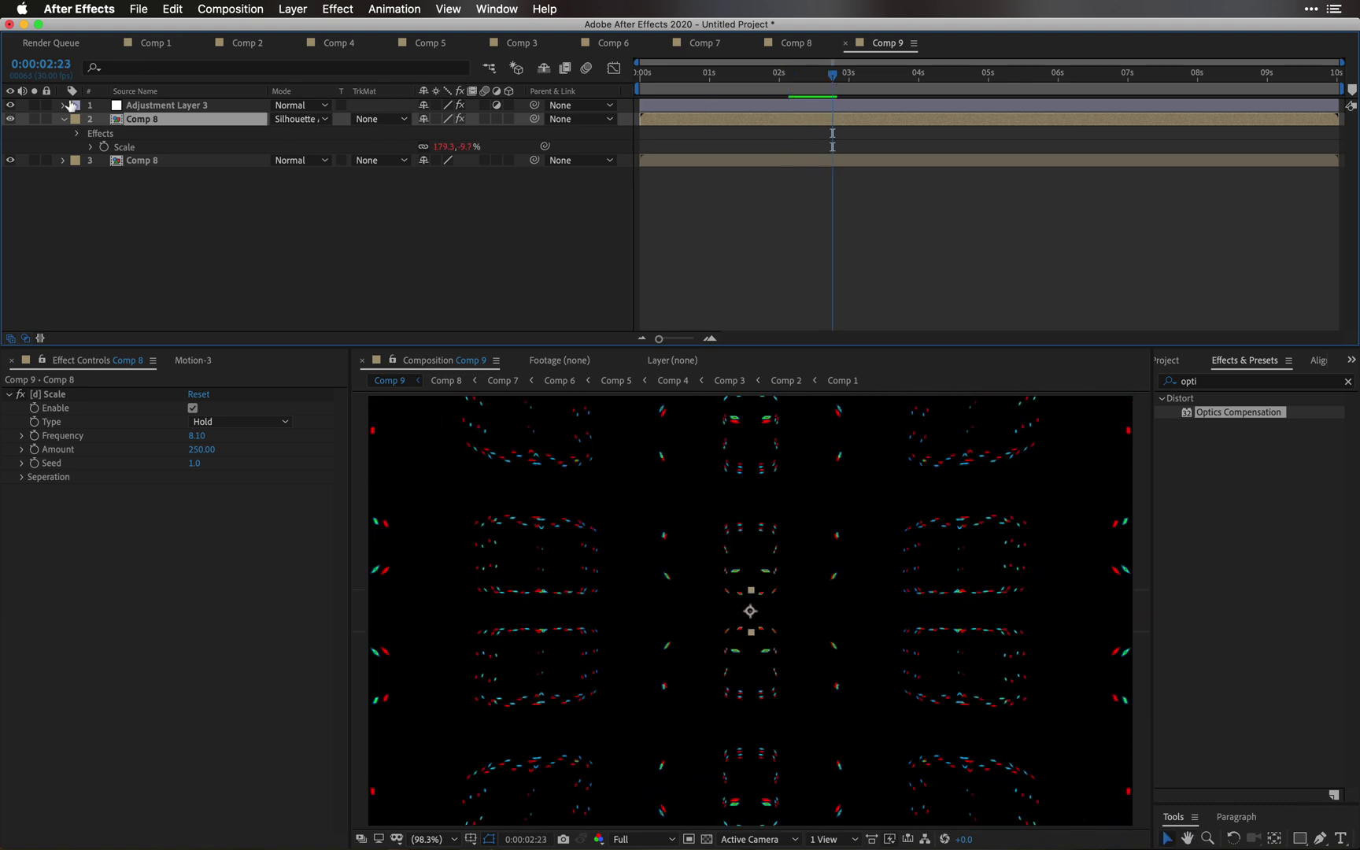
Step: Compare the upper Comp 8 layer hidden and shown, then set its blending mode to Alpha Add and preview
left_click(8, 118)
left_click(9, 118)
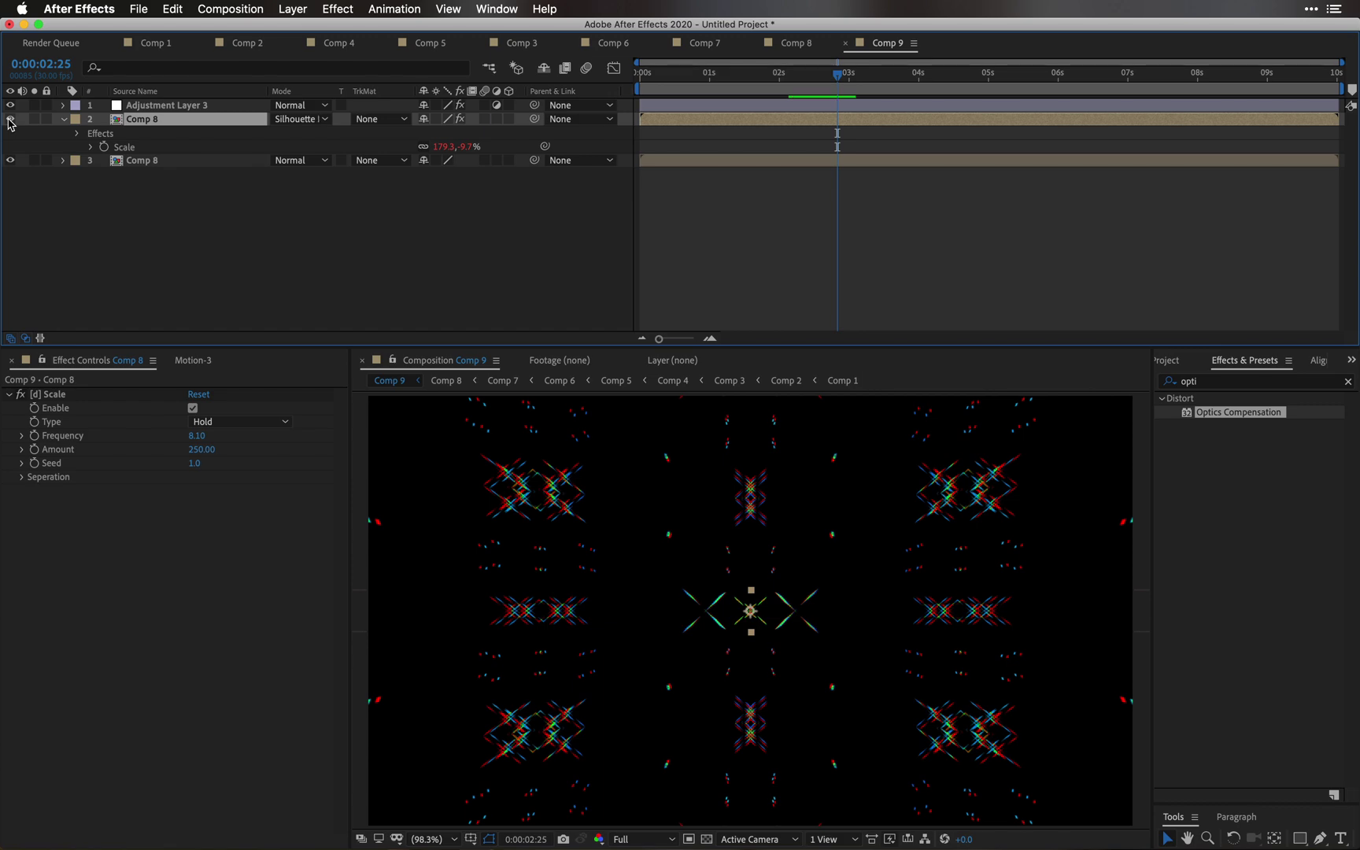
key("shift+equal")
key("space")
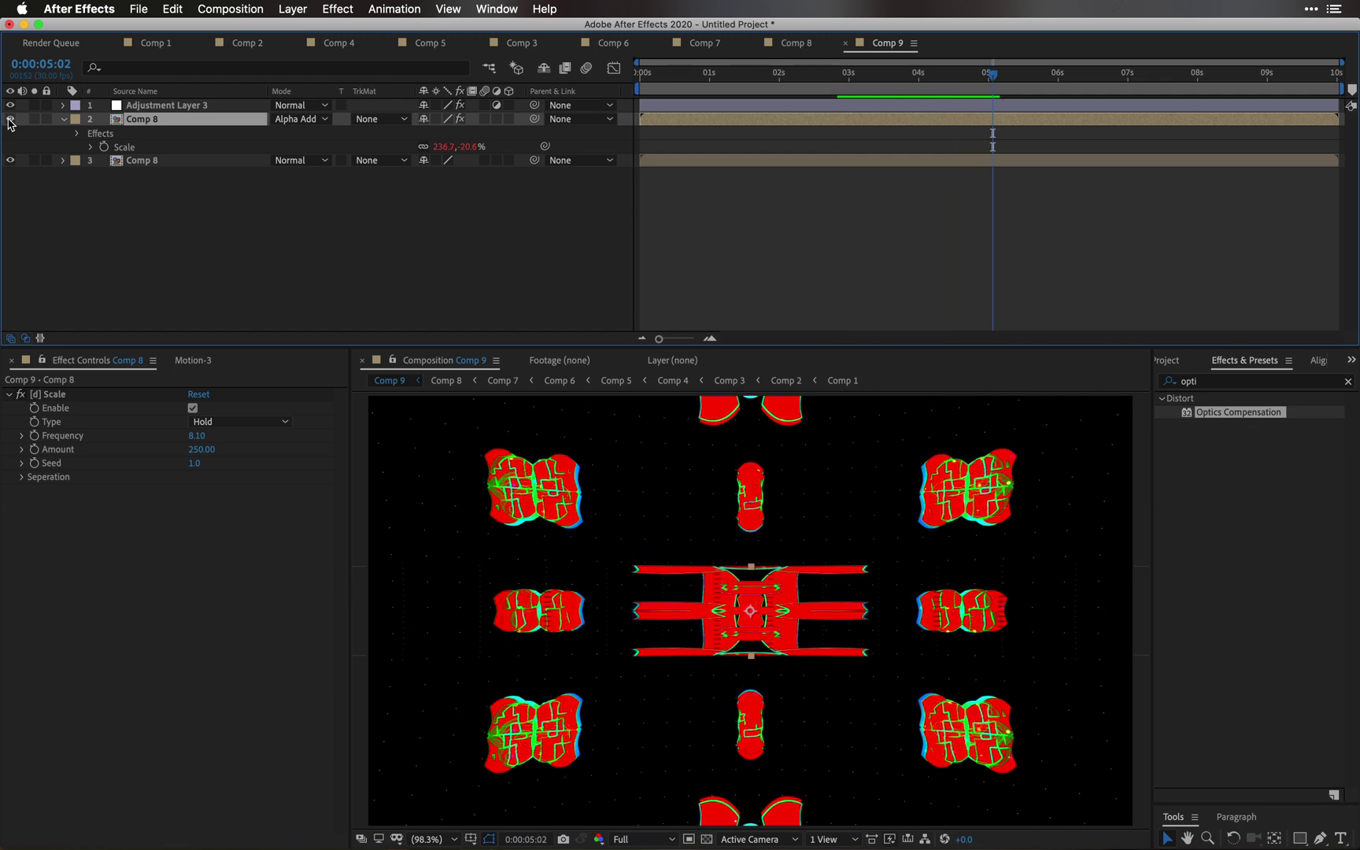
Step: Add a second adjustment layer at the top of Comp 9
left_click(191, 219)
right_click(195, 219)
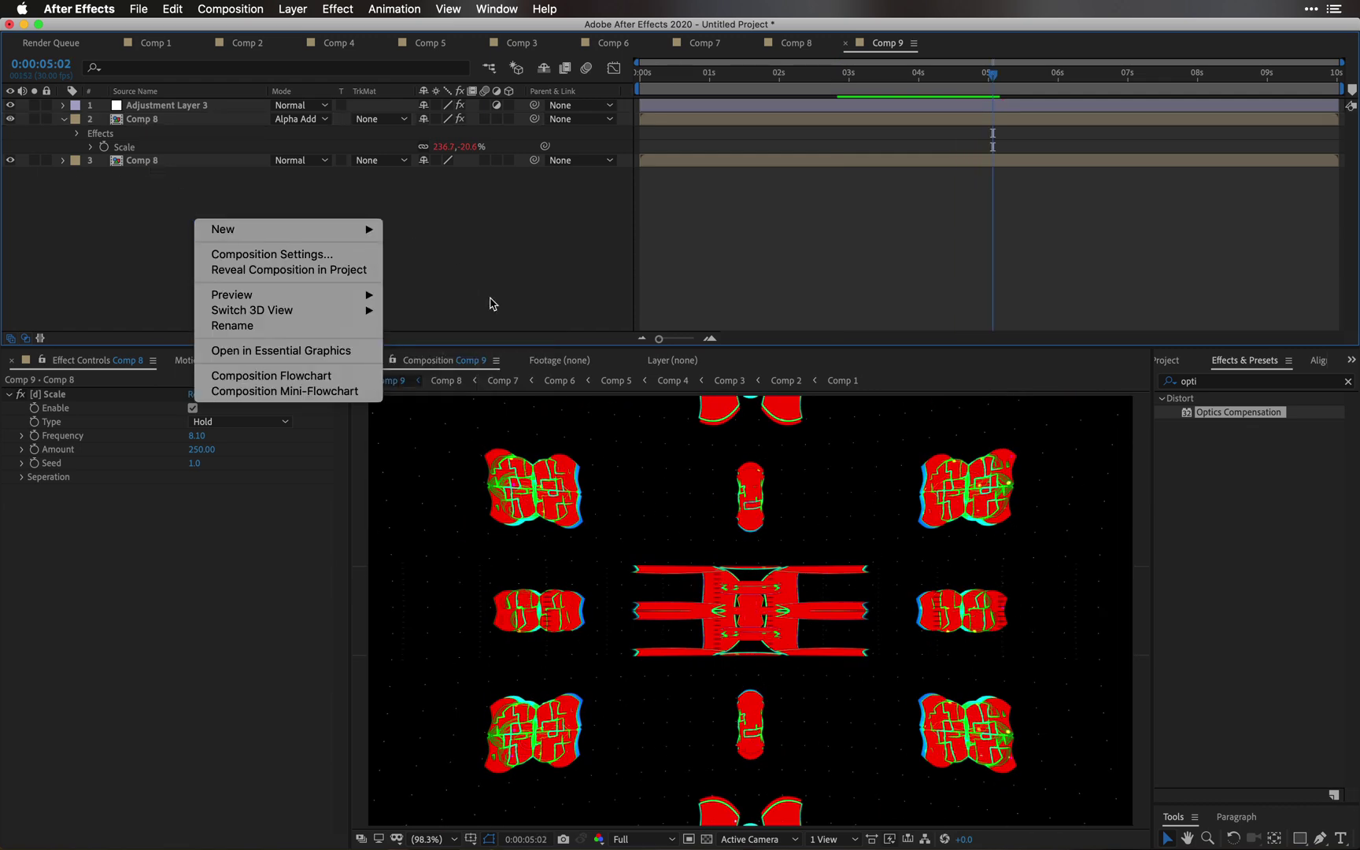
mouse_move(330, 229)
left_click(469, 342)
Step: Find the CC Toner effect and apply it to the new adjustment layer
left_click(1173, 360)
left_click(1219, 361)
left_click(1216, 380)
type("toner")
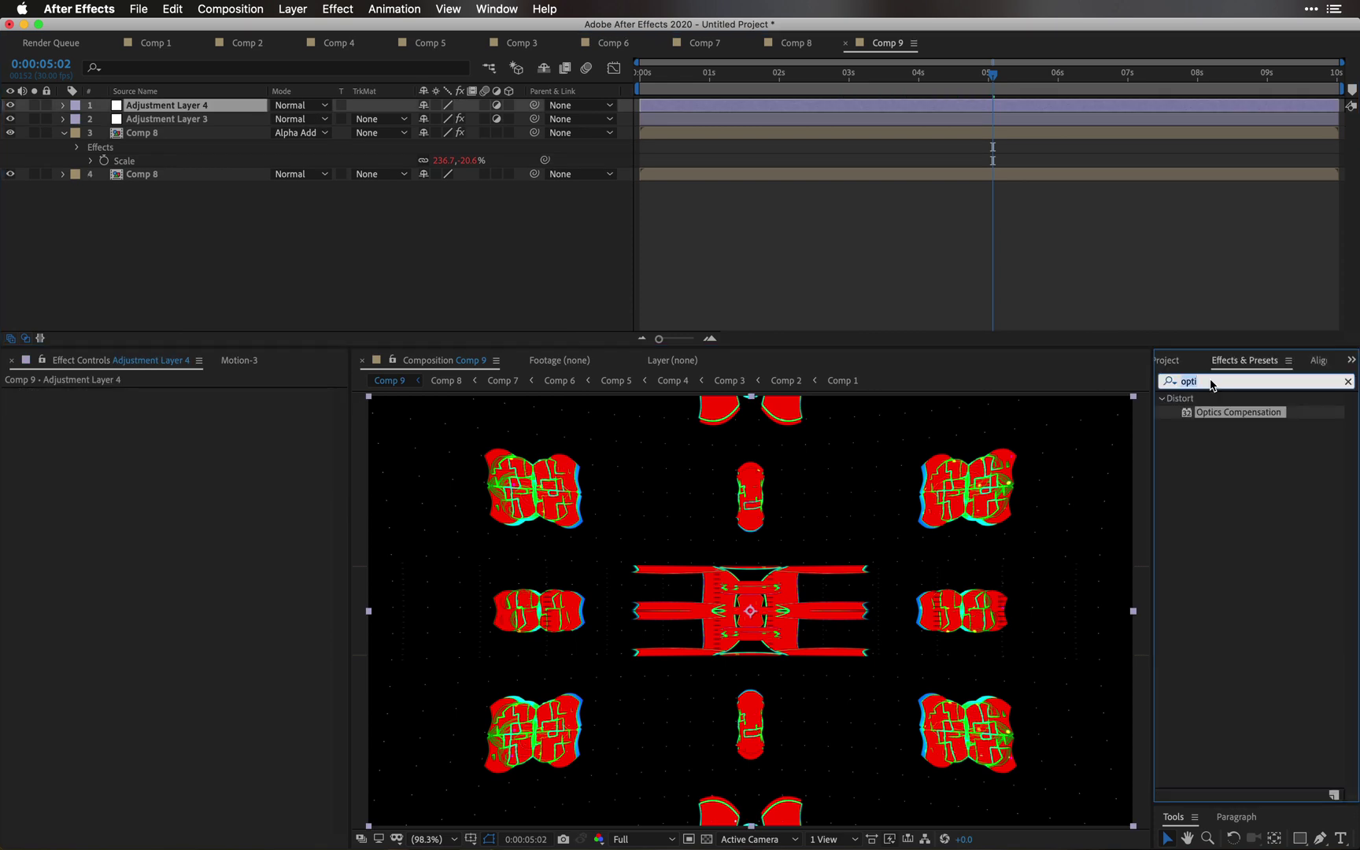
double_click(1197, 413)
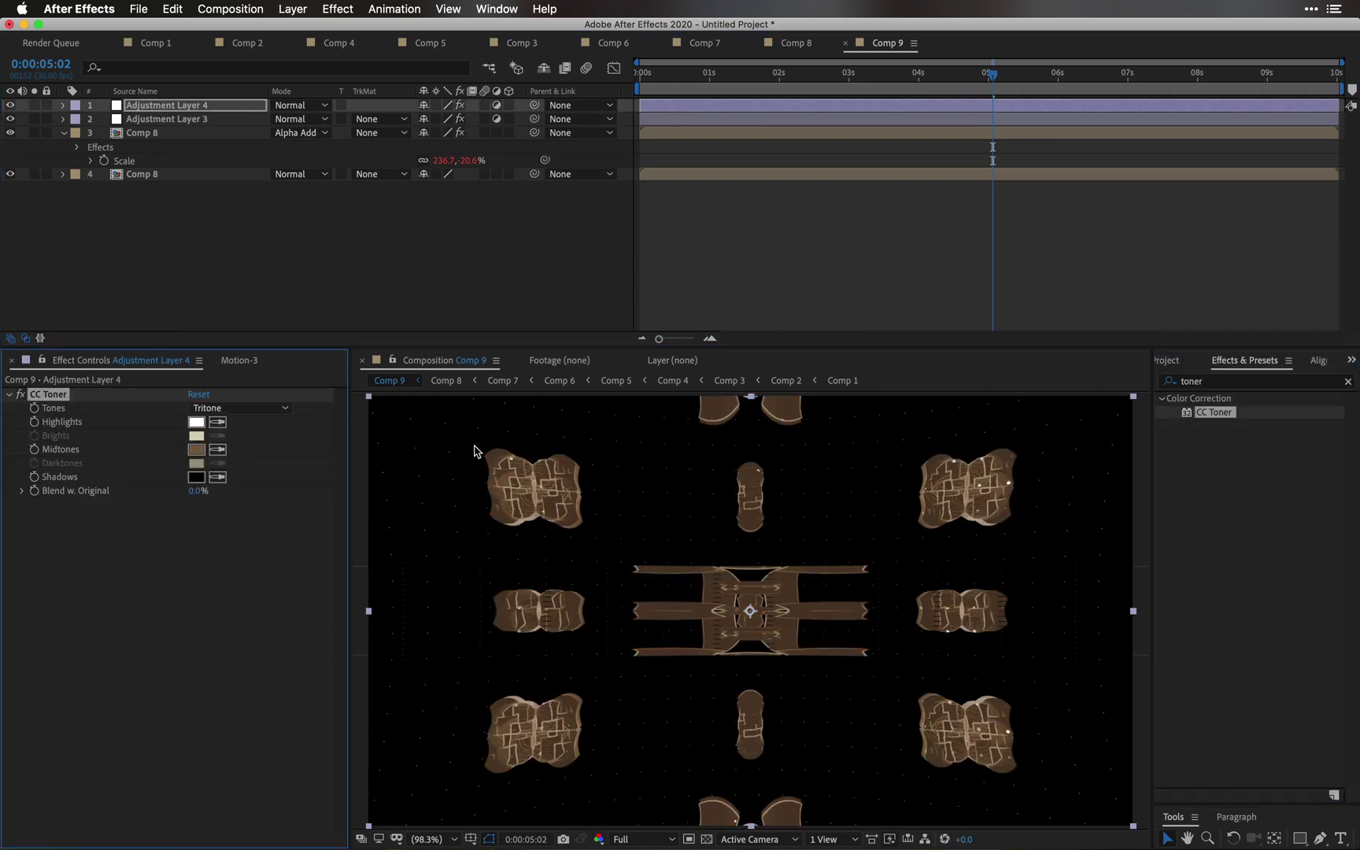
Step: Add a full-frame rectangle shape layer to Comp 9 and move it to the bottom of the layer stack
left_click(1177, 361)
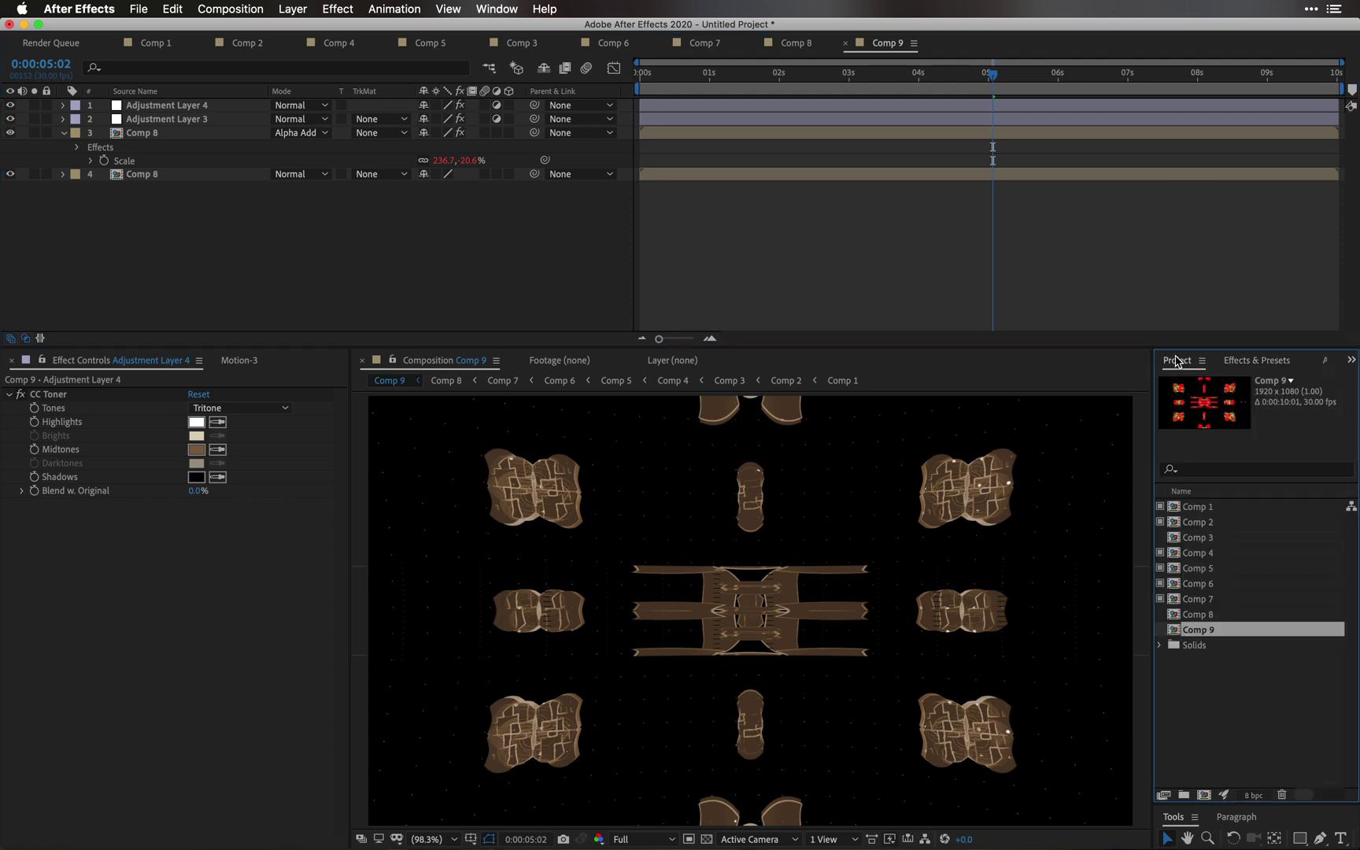
left_click(1299, 838)
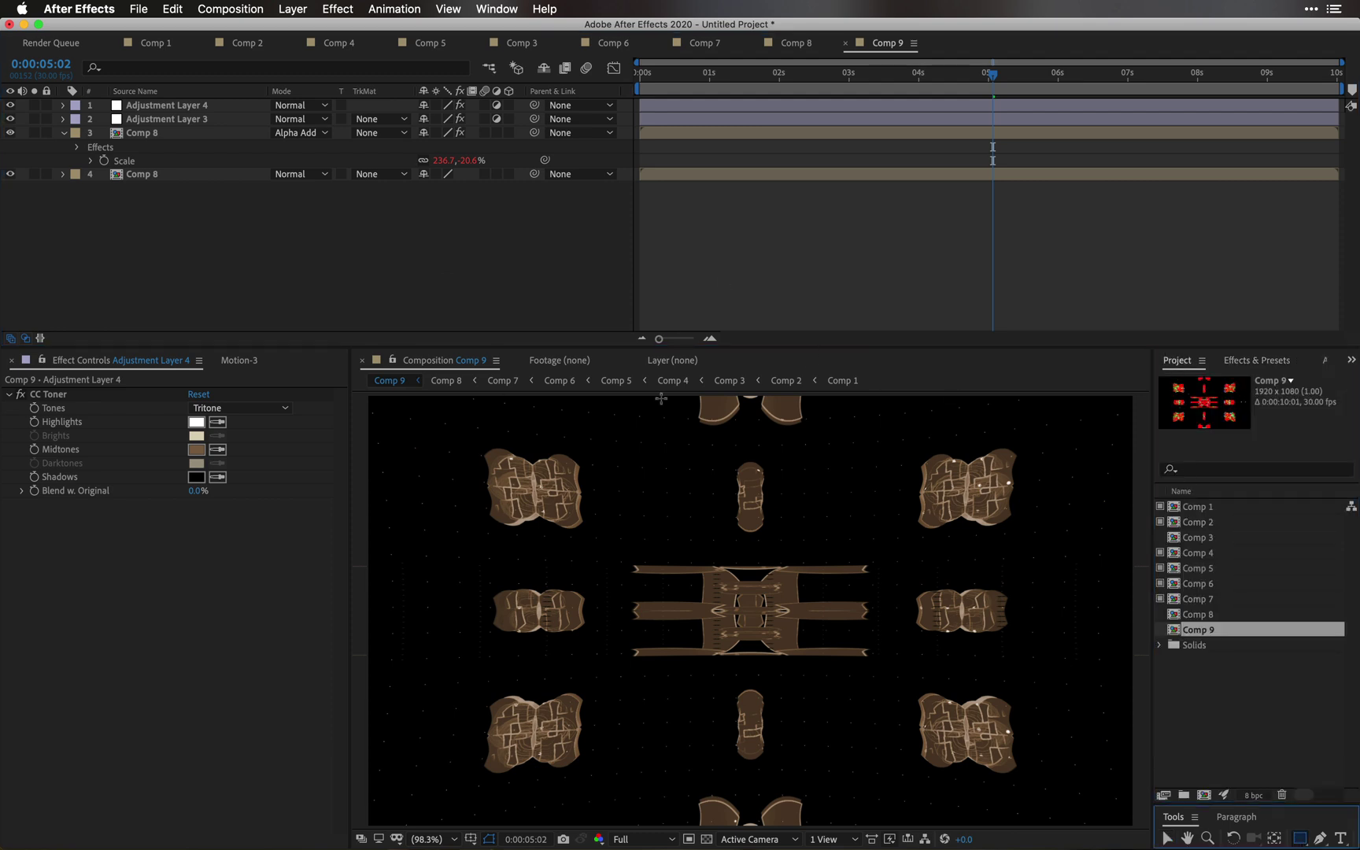
double_click(1300, 839)
left_click_drag(173, 107, 169, 263)
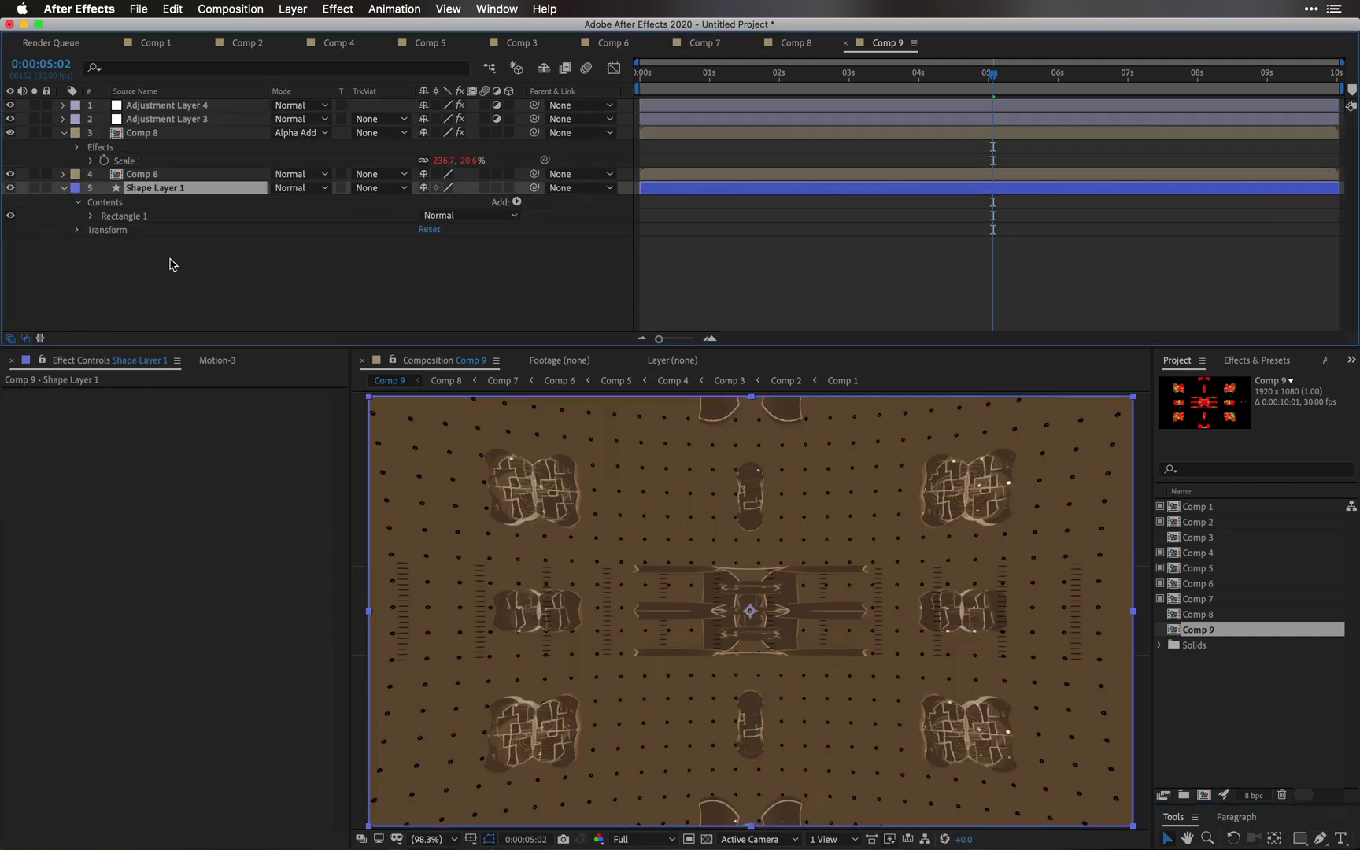
Step: Set the background rectangle's fill to black with Motion-3's color picker
left_click(236, 361)
left_click(22, 388)
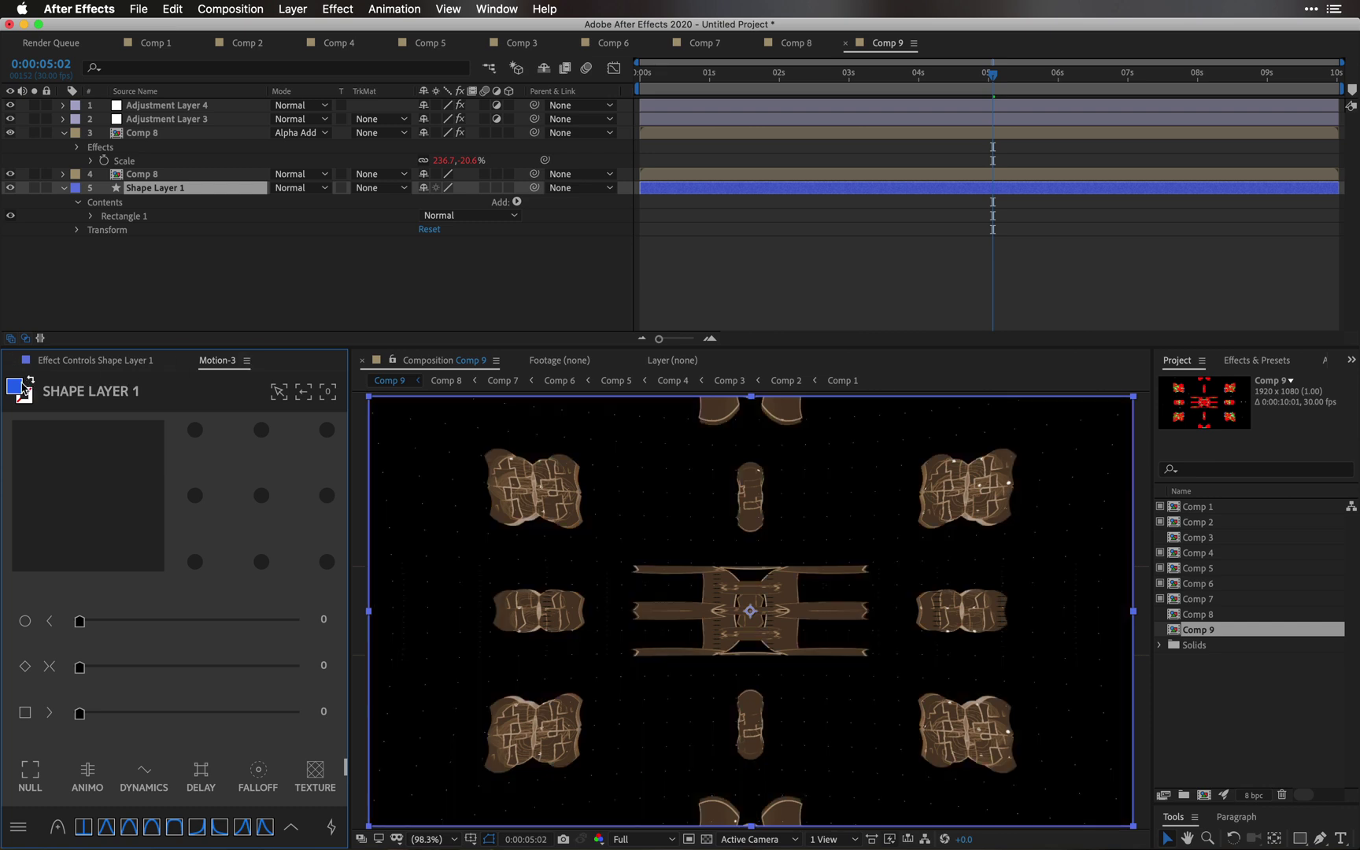
left_click(19, 390)
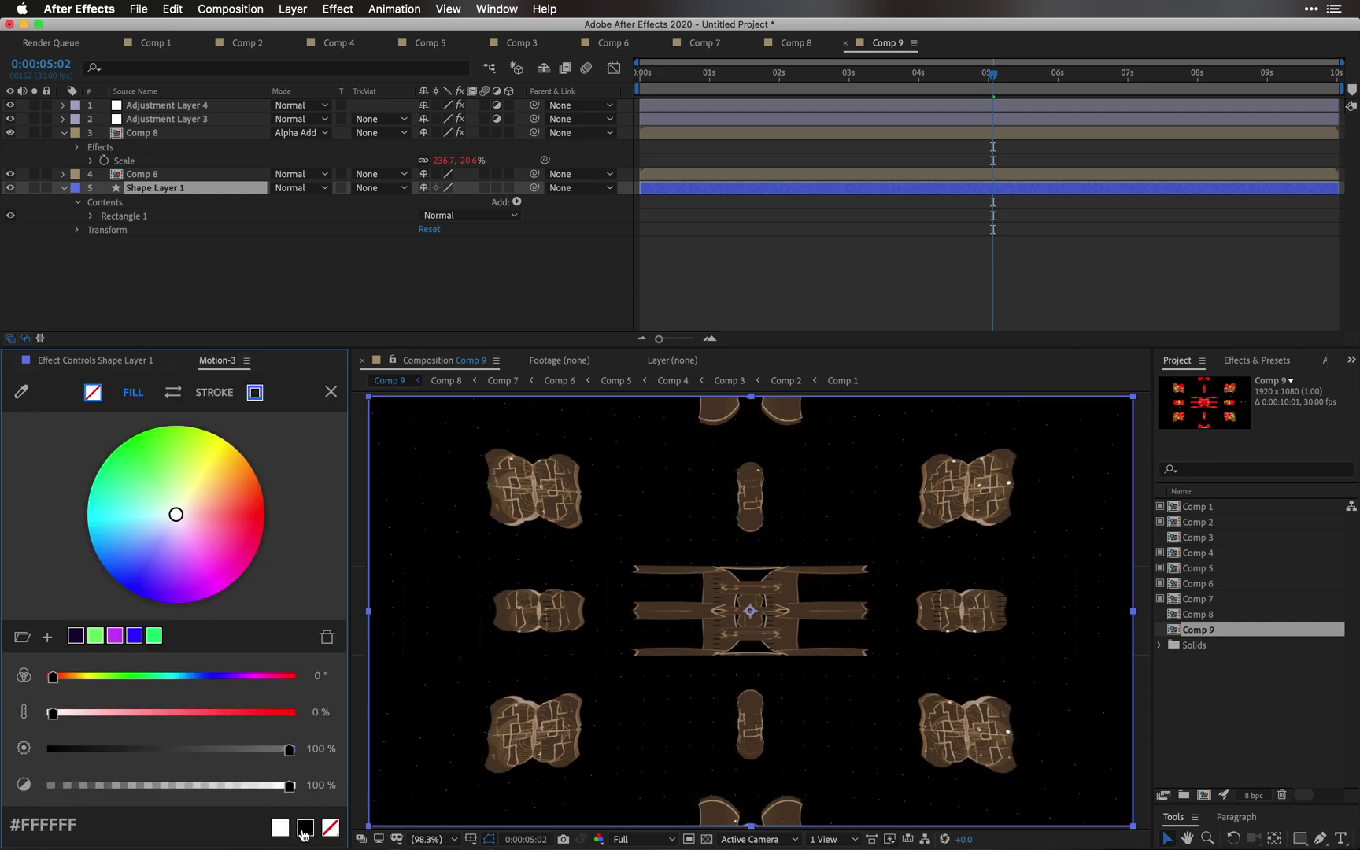
left_click(331, 391)
left_click(334, 312)
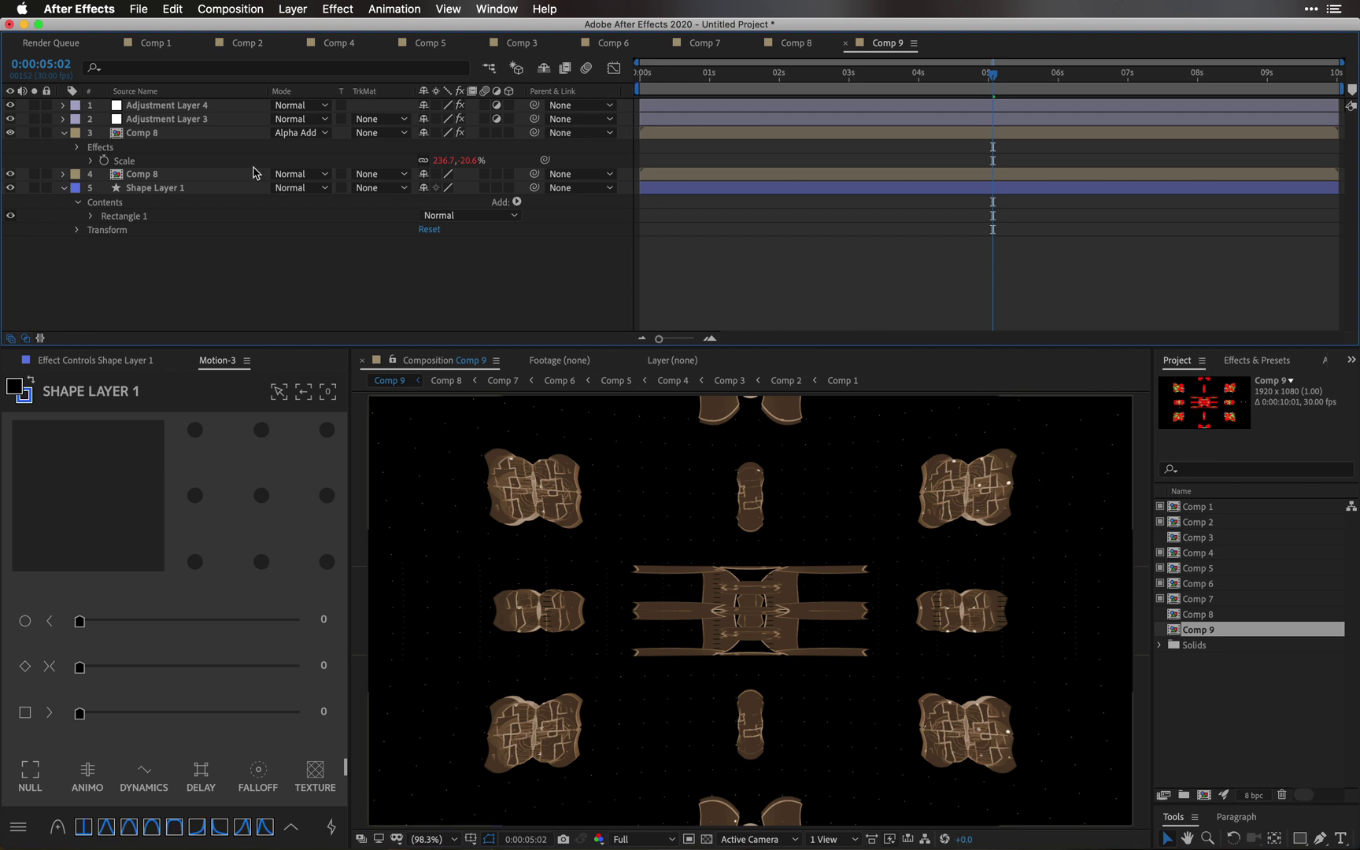
Step: Set Adjustment Layer 4's CC Toner shadows to white (FFFFFF) and its highlights to black (000000)
left_click(188, 105)
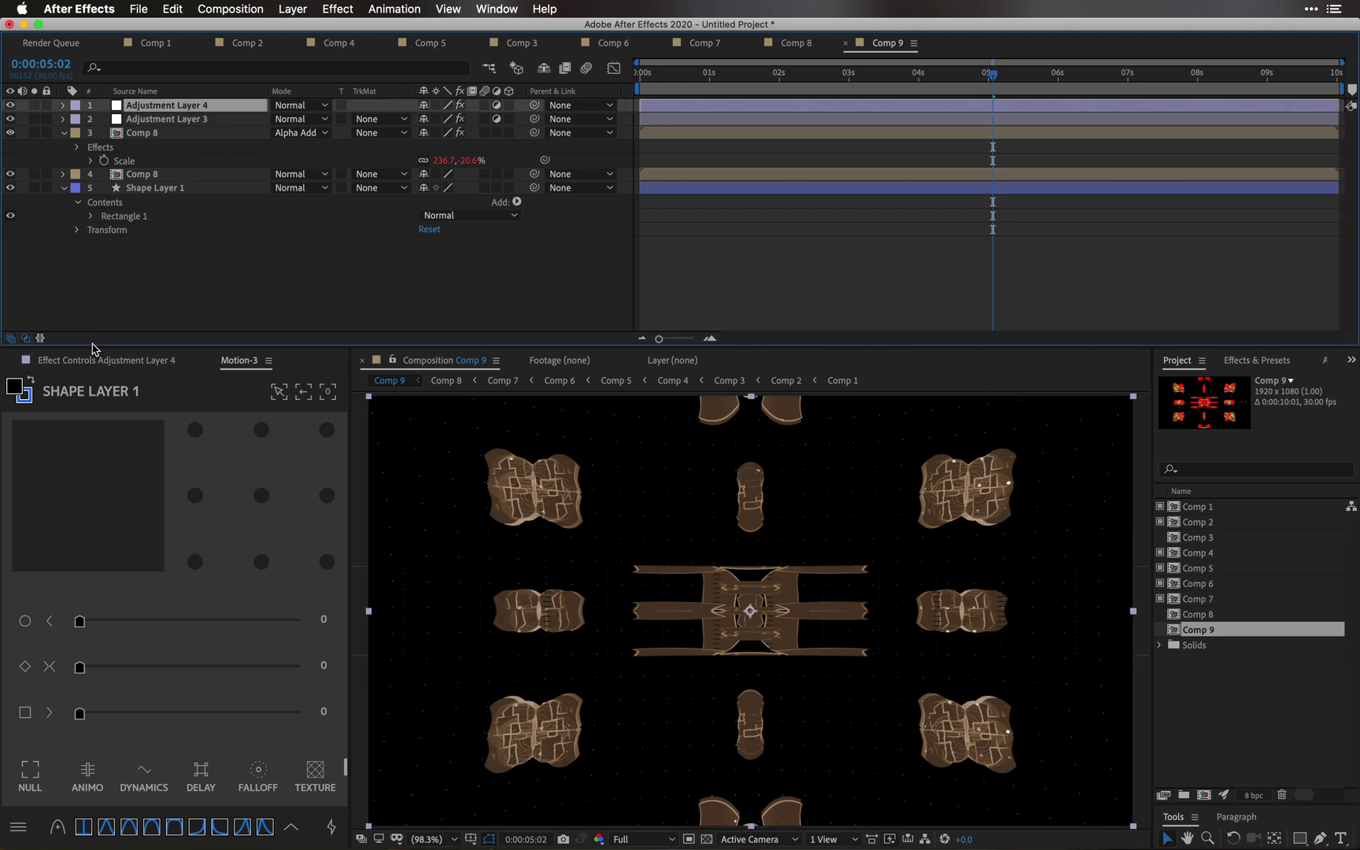
left_click(92, 358)
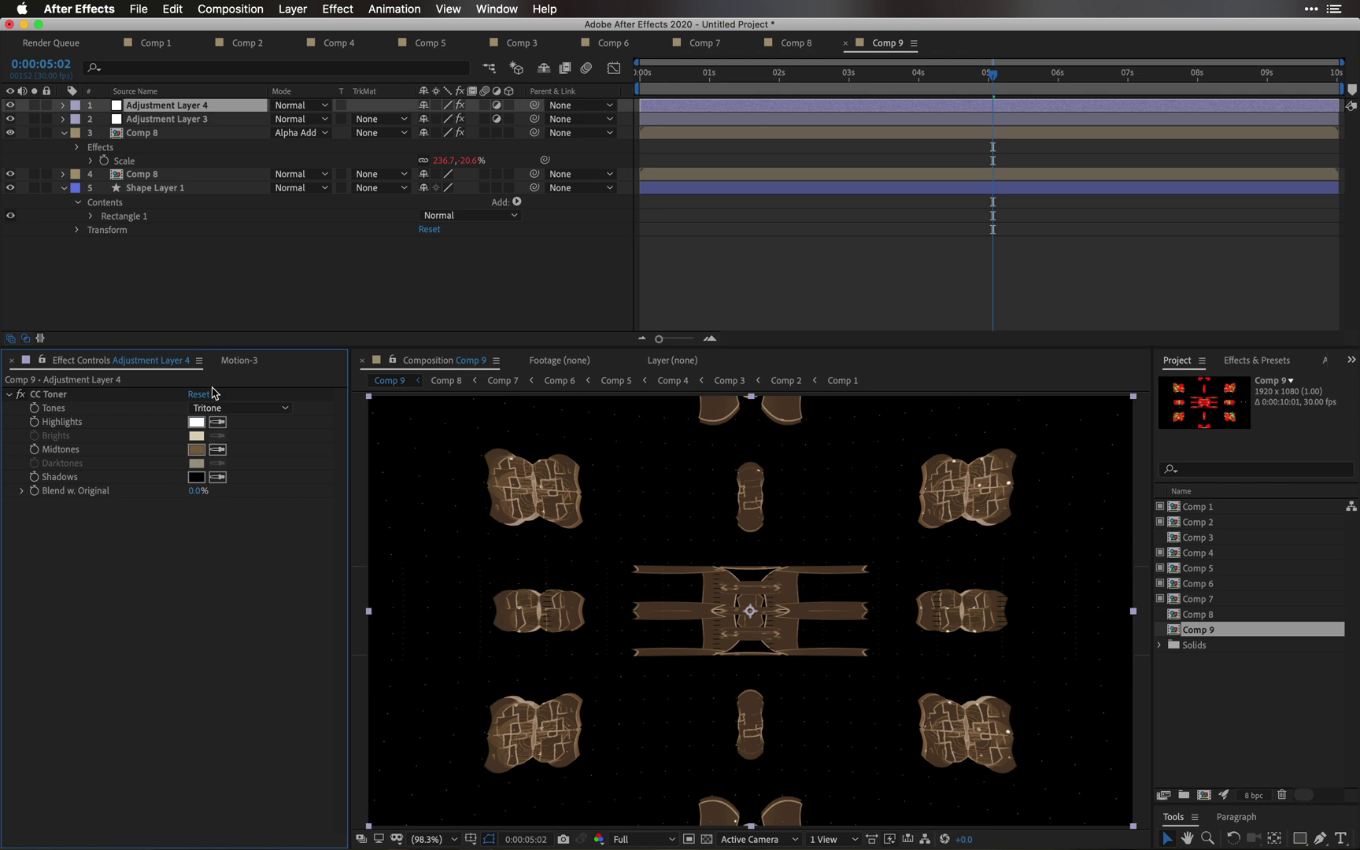
left_click(196, 477)
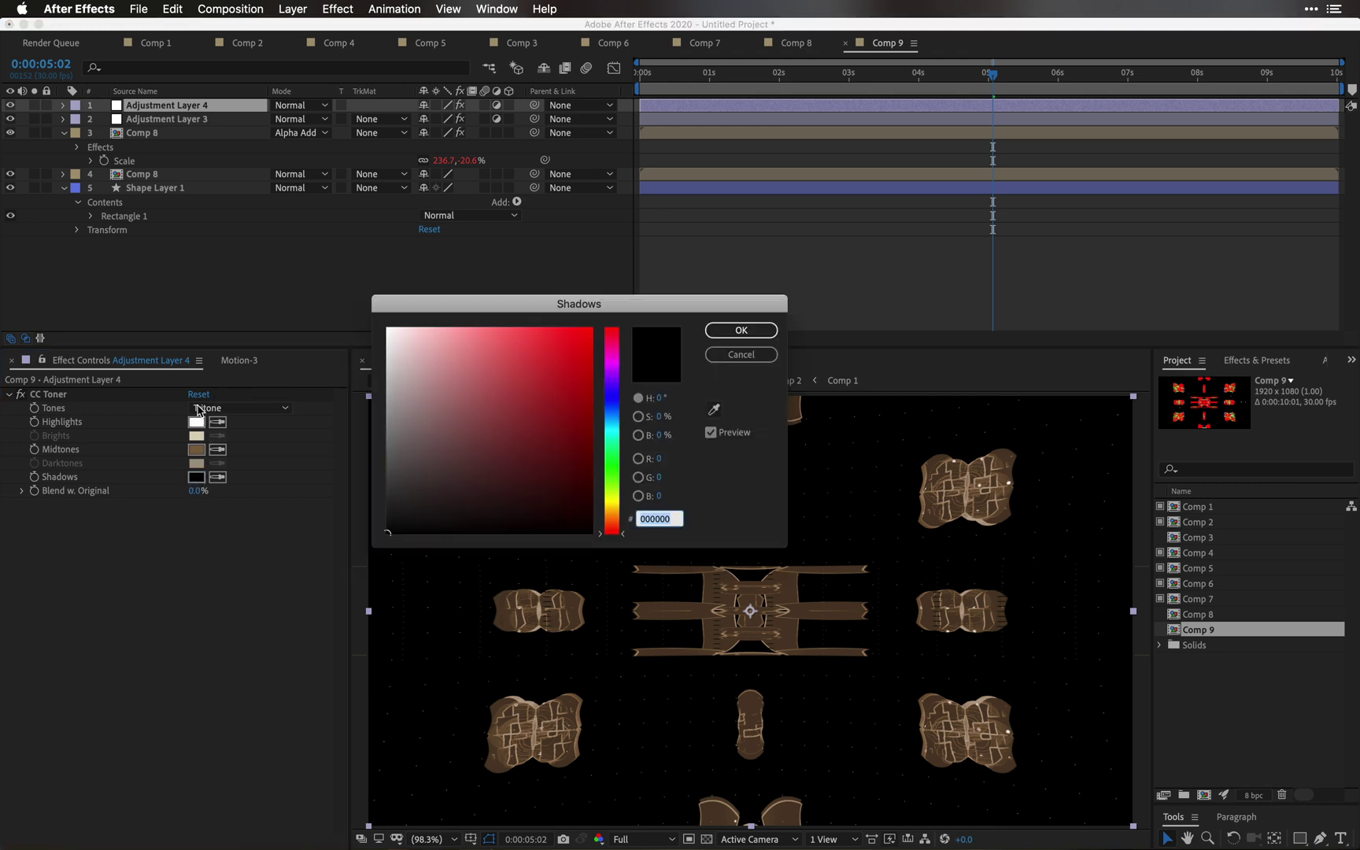
type("ffffff")
left_click(738, 330)
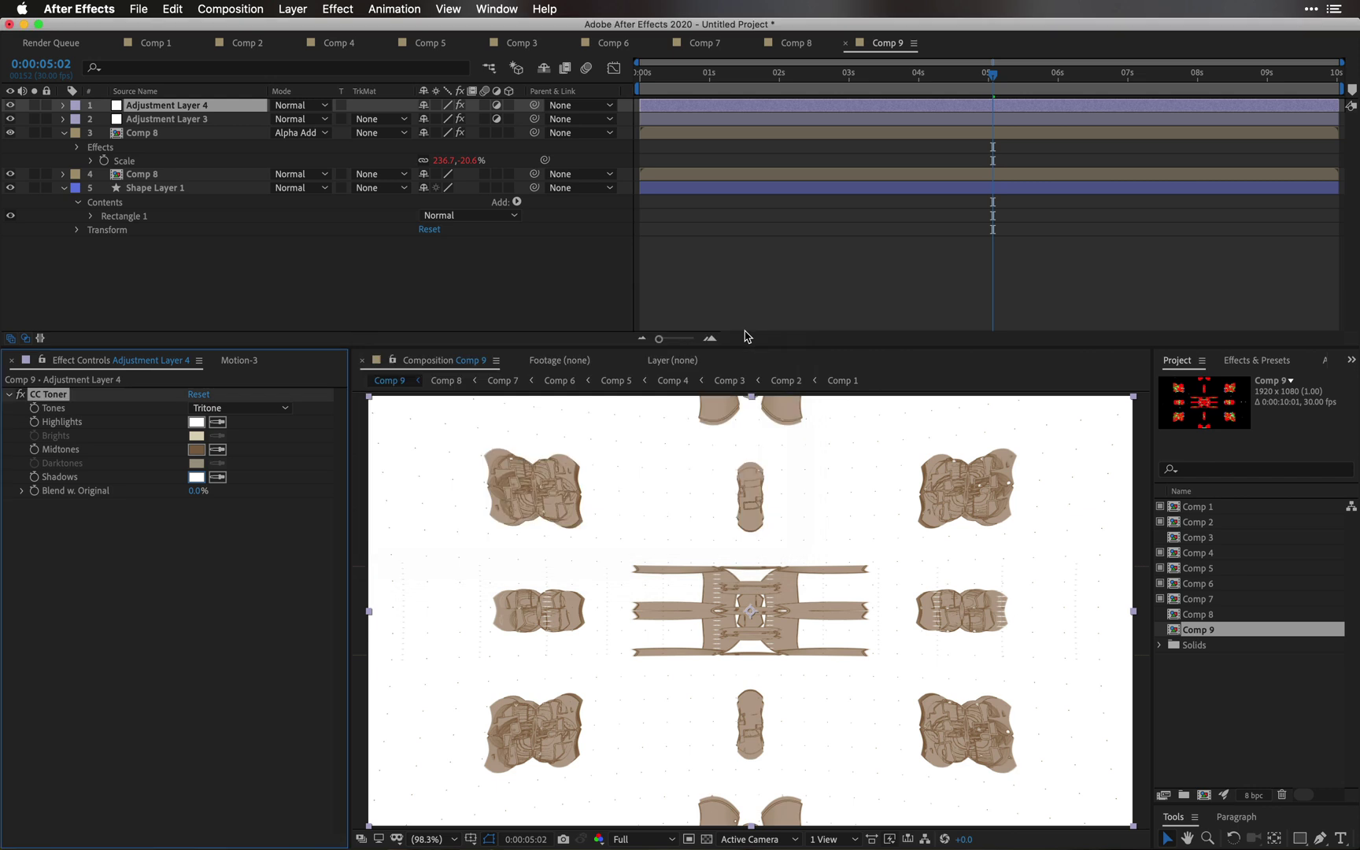
left_click(196, 422)
type("000000")
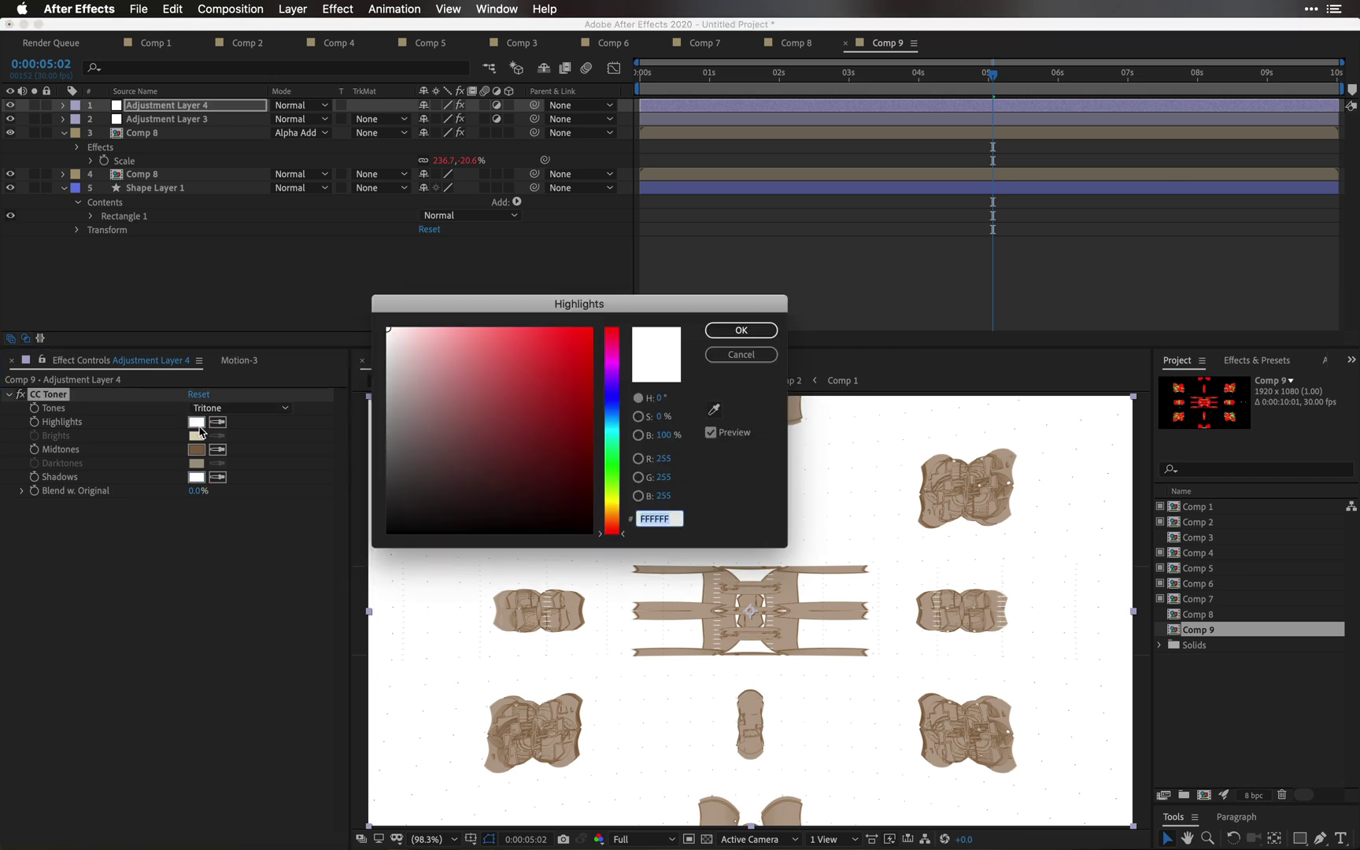
left_click(732, 330)
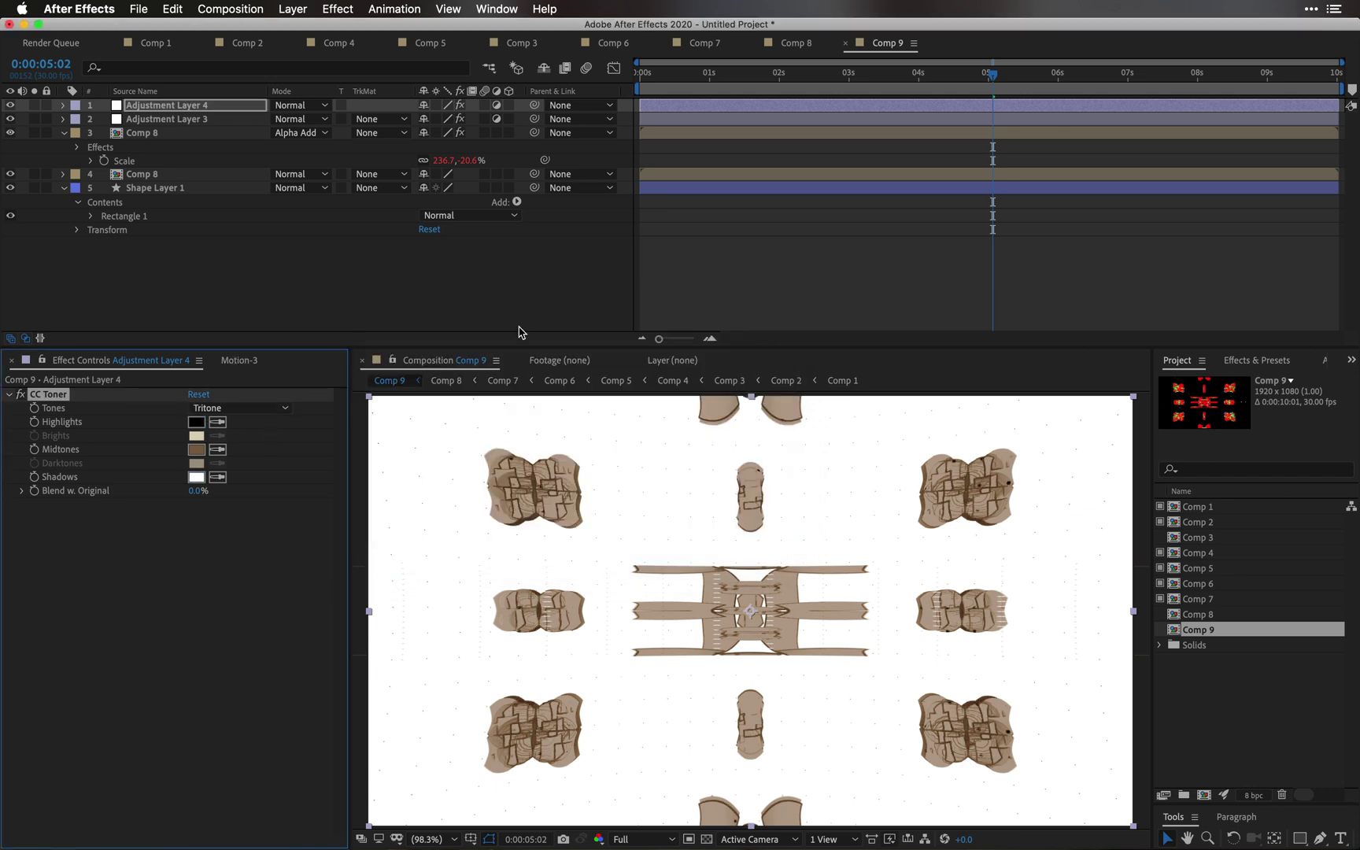
Step: Set the CC Toner midtones to bright cyan (48E6FF)
left_click(196, 449)
mouse_move(563, 434)
left_mouse_down()
mouse_move(574, 435)
mouse_move(530, 269)
left_mouse_up()
mouse_move(618, 434)
left_mouse_down()
mouse_move(616, 416)
mouse_move(619, 428)
left_mouse_up()
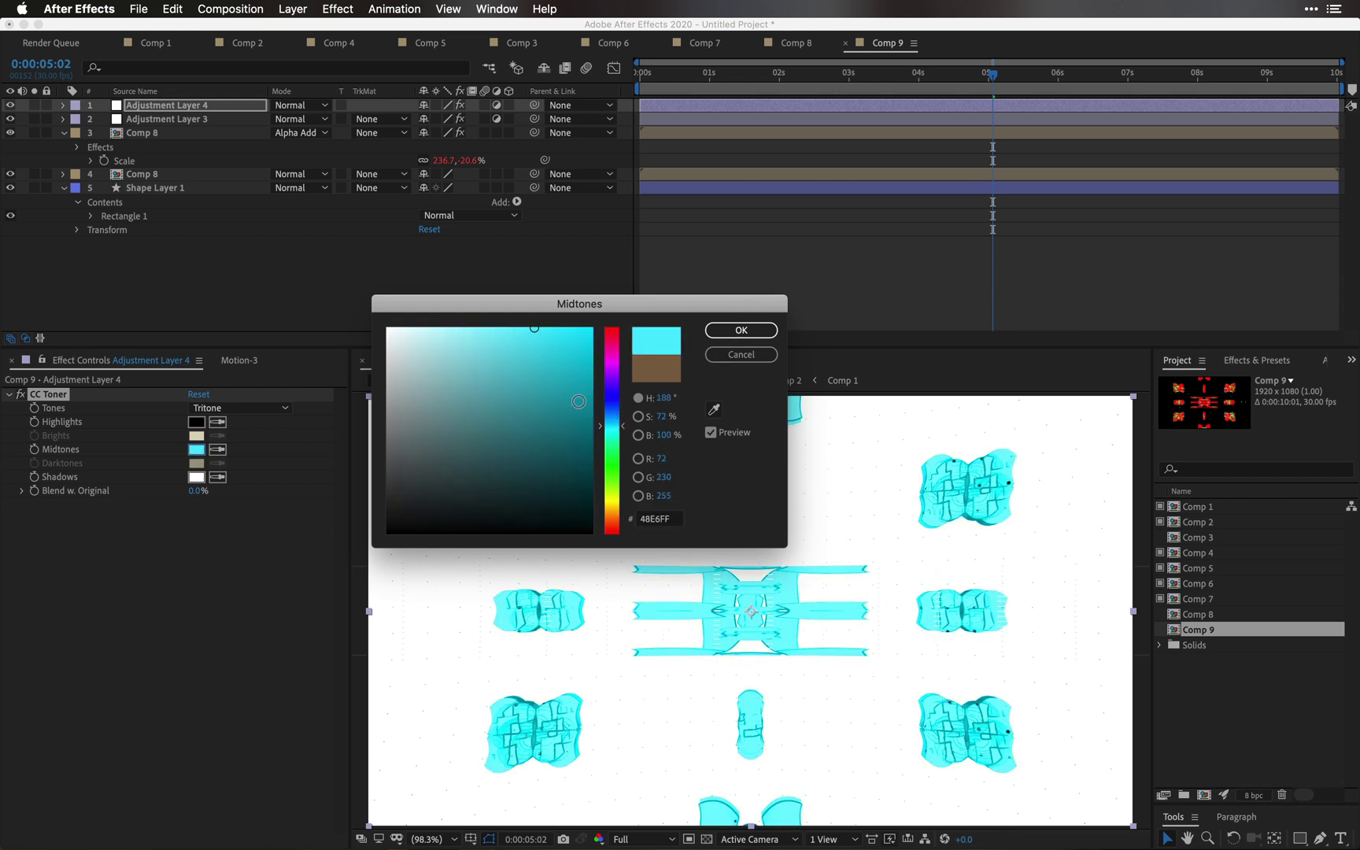
left_click(742, 331)
Step: Cycle through blending modes on Adjustment Layer 4 and settle on Color Dodge
left_click(154, 92)
left_click(156, 95)
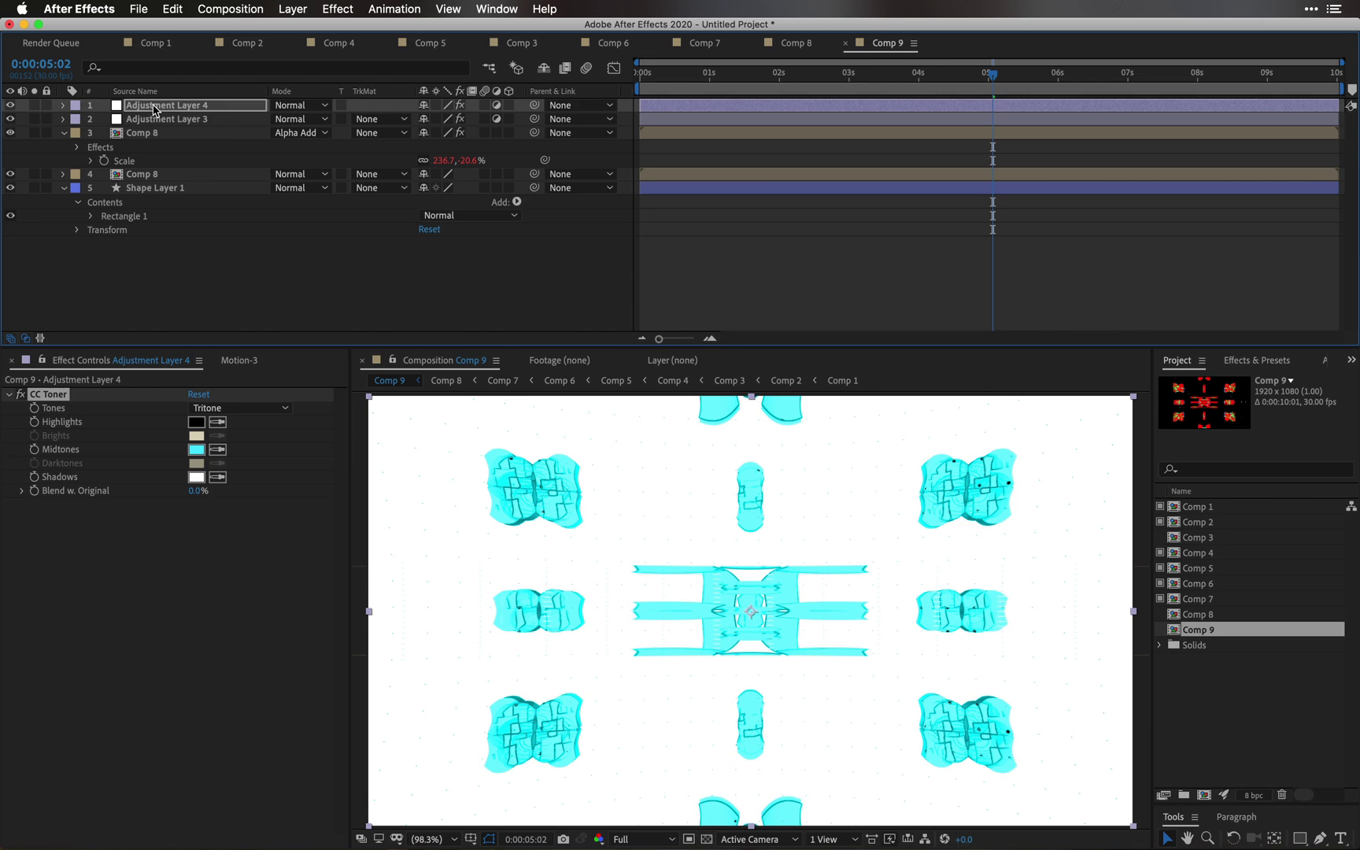
left_click(154, 109)
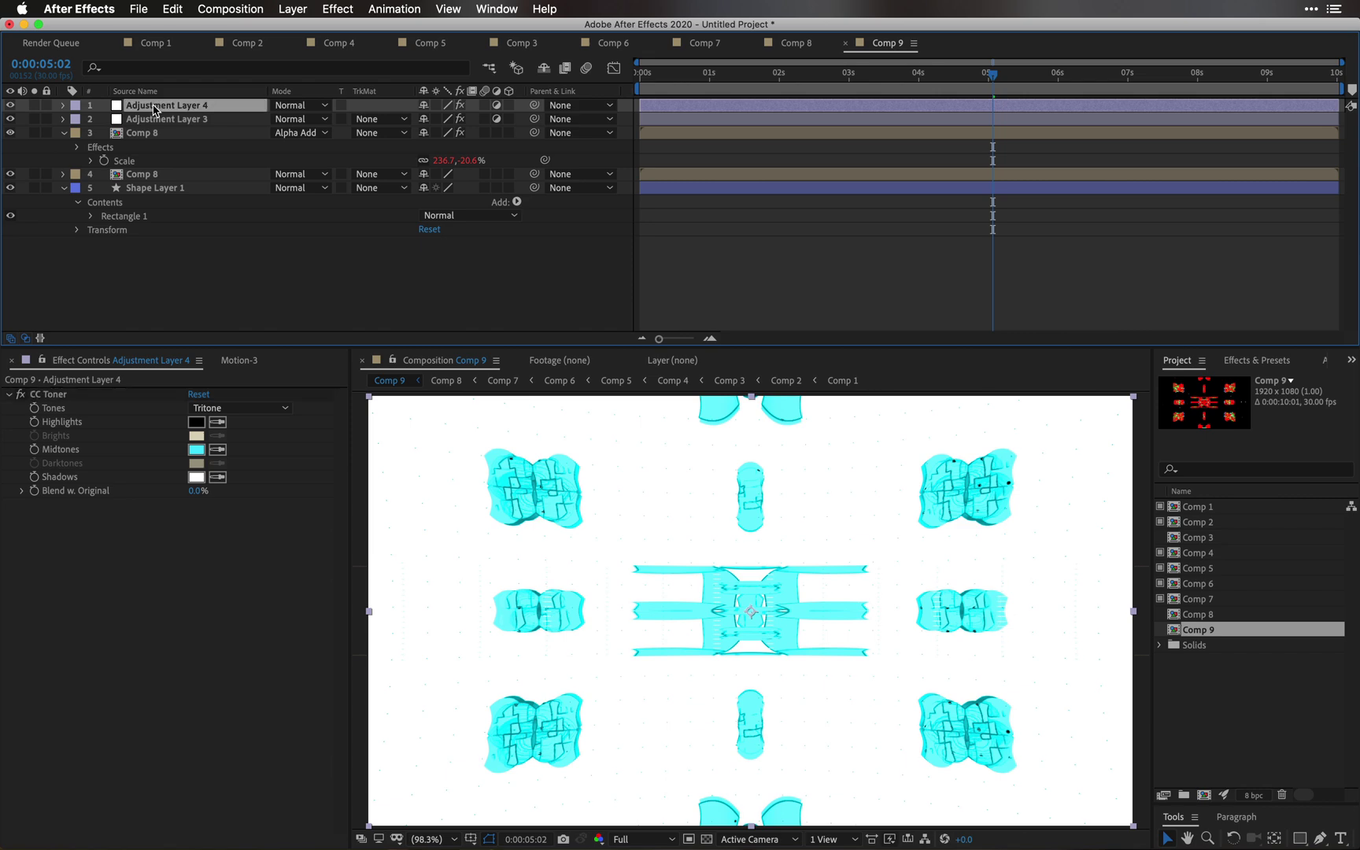
key("shift+equal")
key("shift+equal")
key("shift+equal")
key("shift+equal")
key("shift+equal")
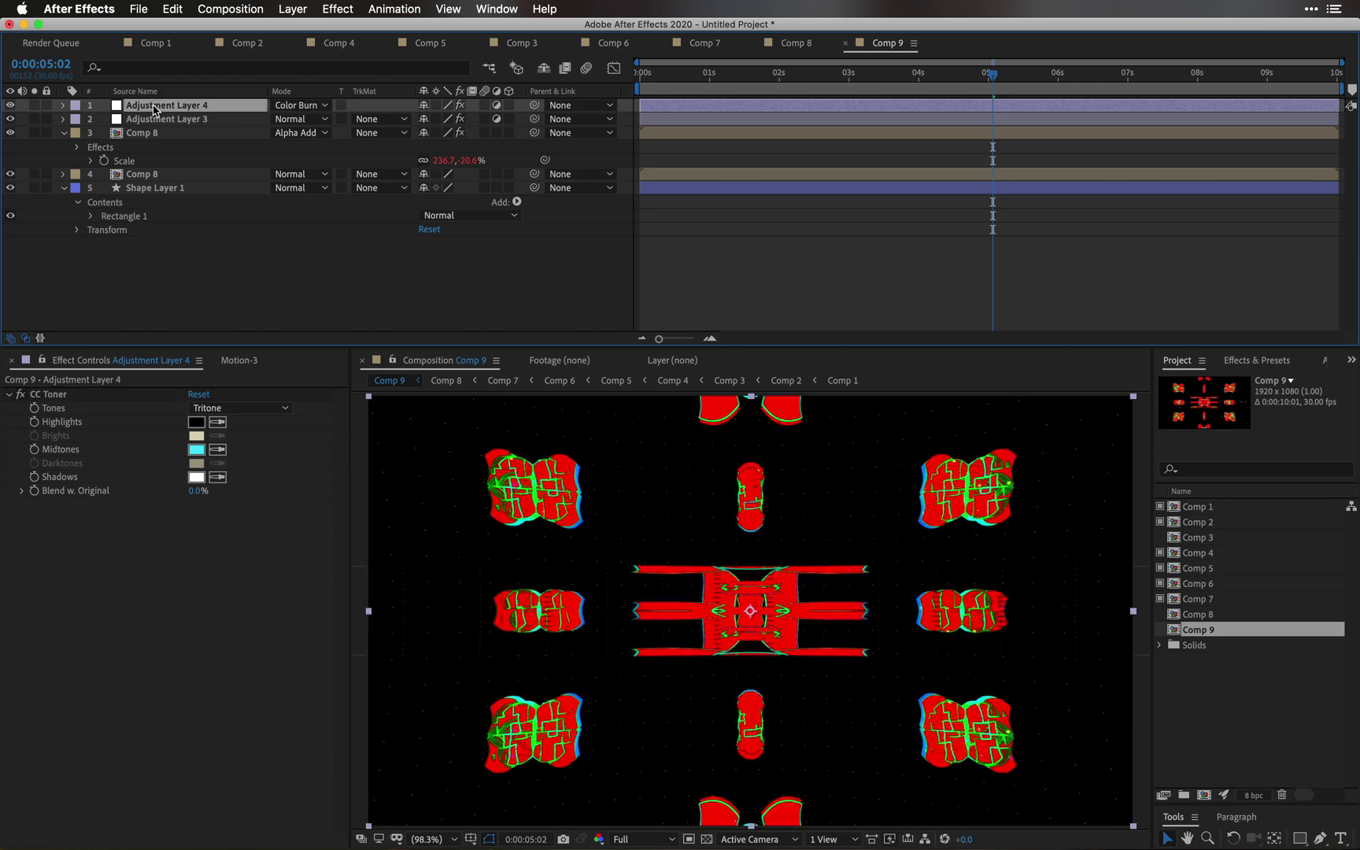
key("shift+equal")
key("shift+equal")
key("shift+equal")
key("shift+equal")
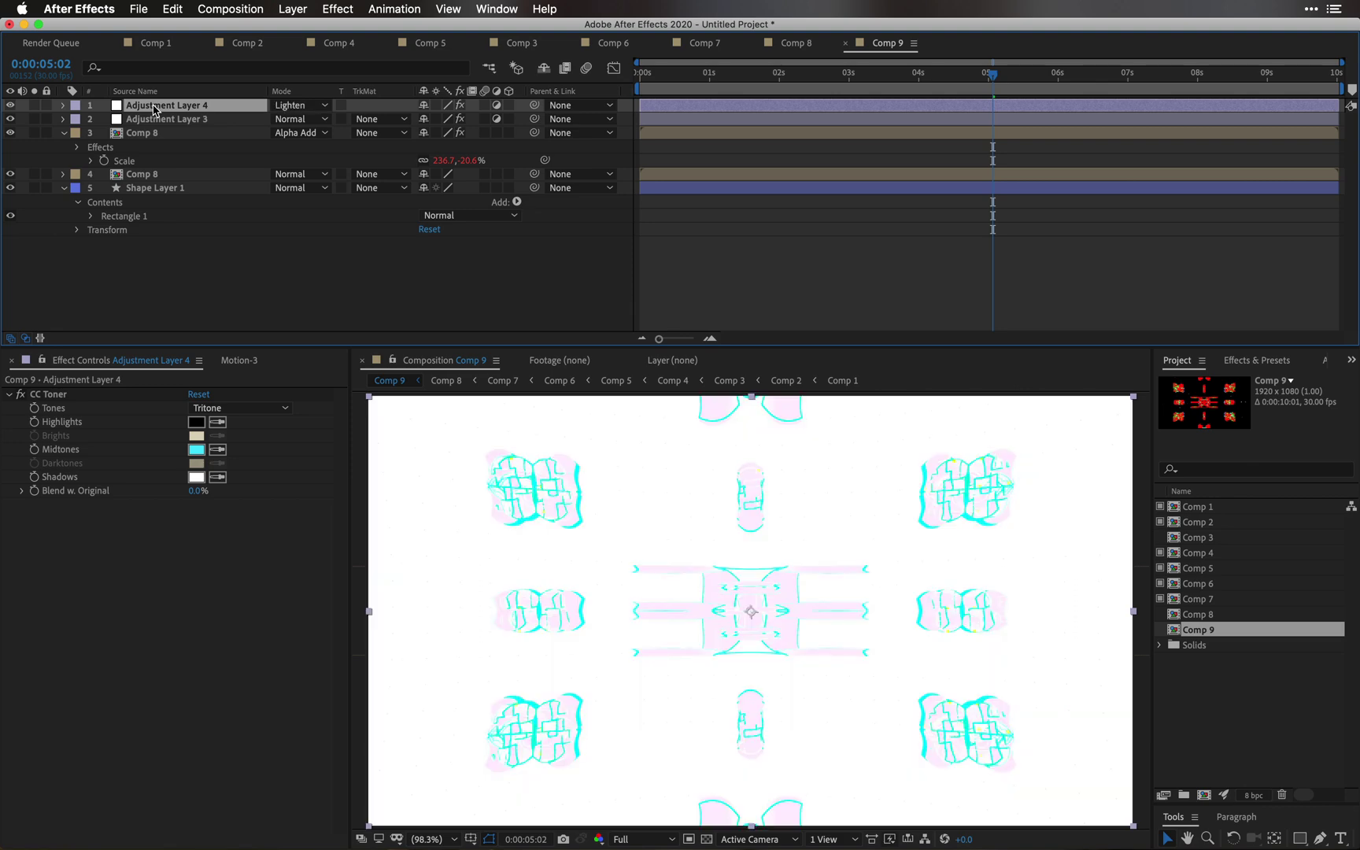
key("shift+equal")
key("shift+equal")
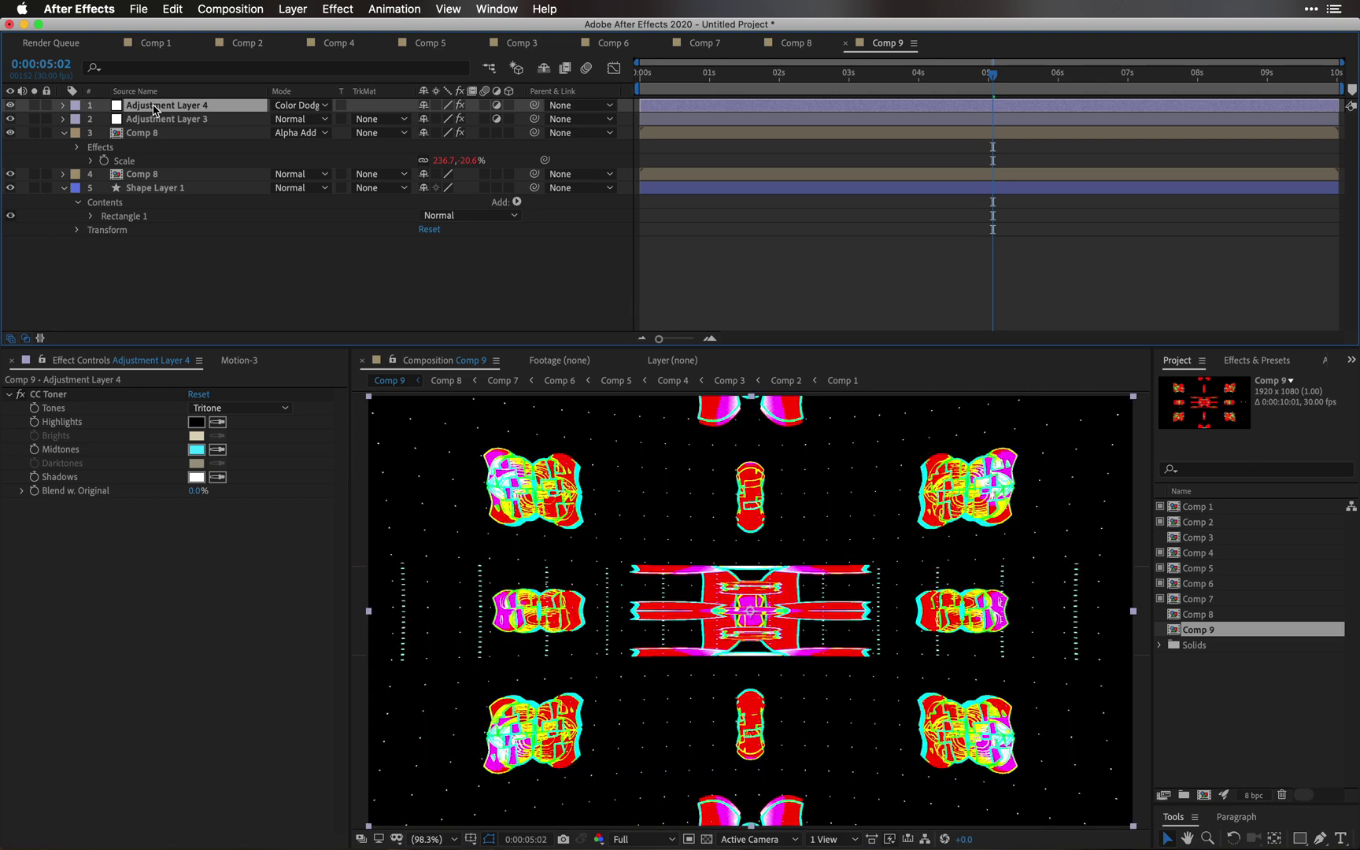
left_click(171, 312)
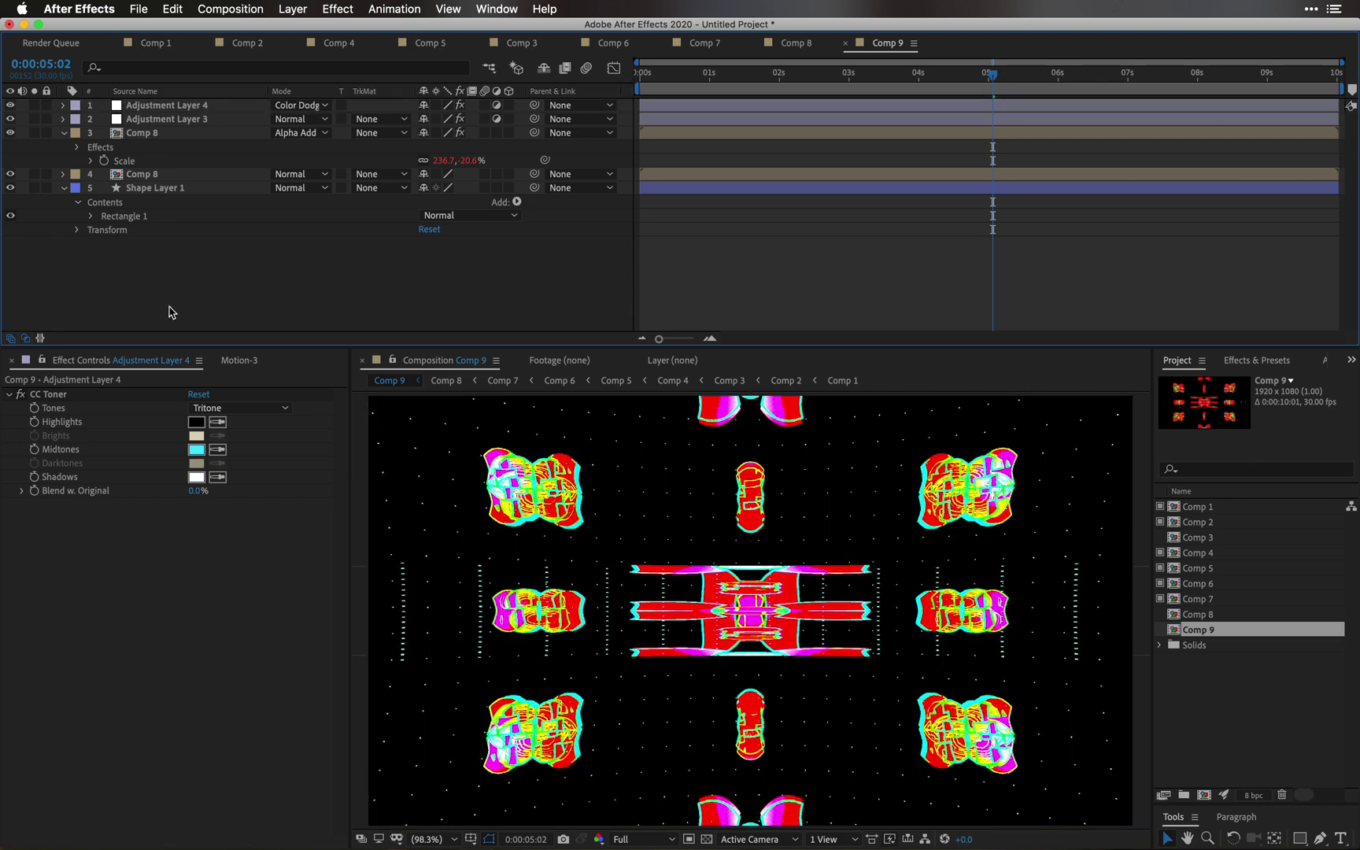
Step: Add a new adjustment layer at the top of Comp 9 and apply the Color Difference Key effect to it
right_click(265, 288)
mouse_move(314, 296)
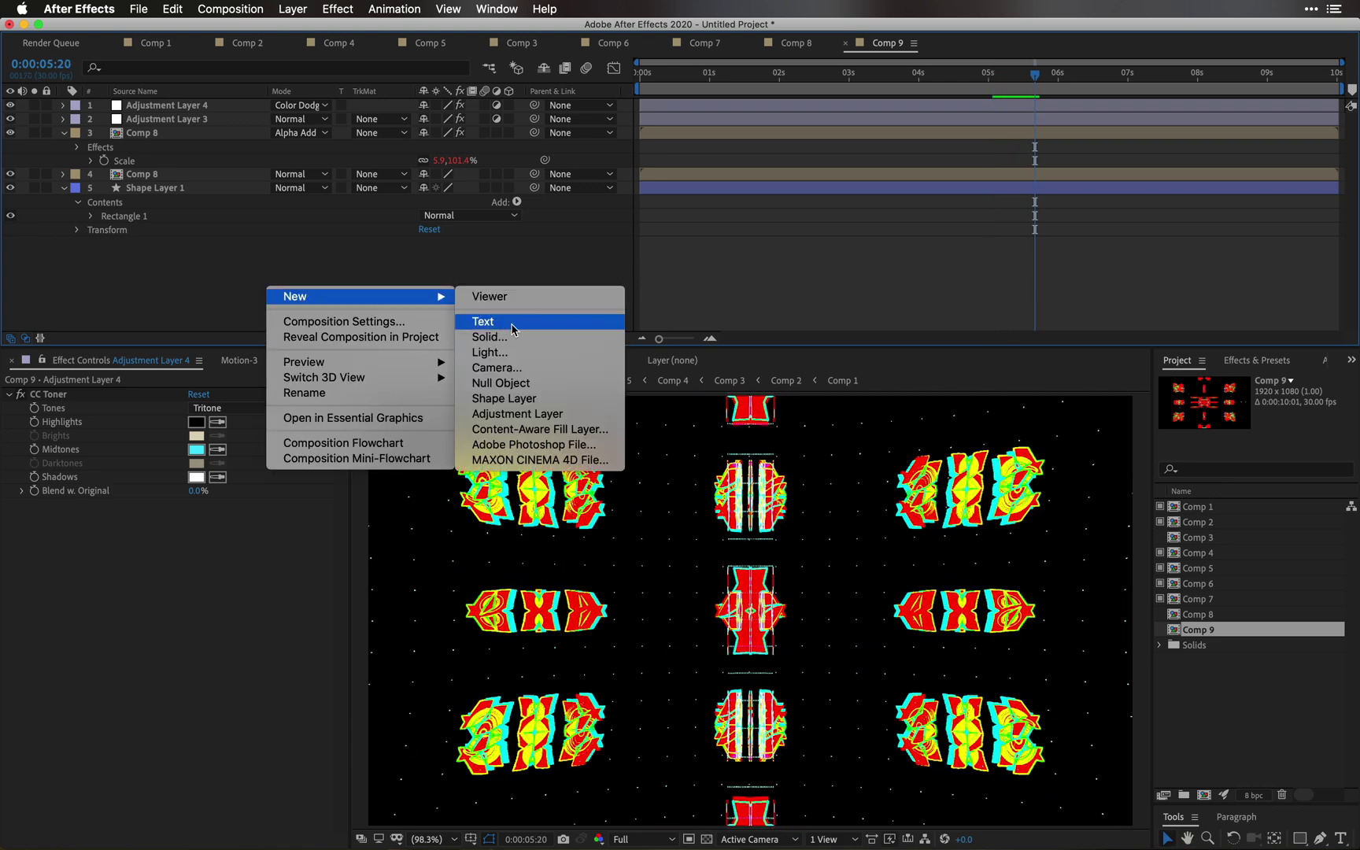
left_click(534, 415)
left_click(1250, 360)
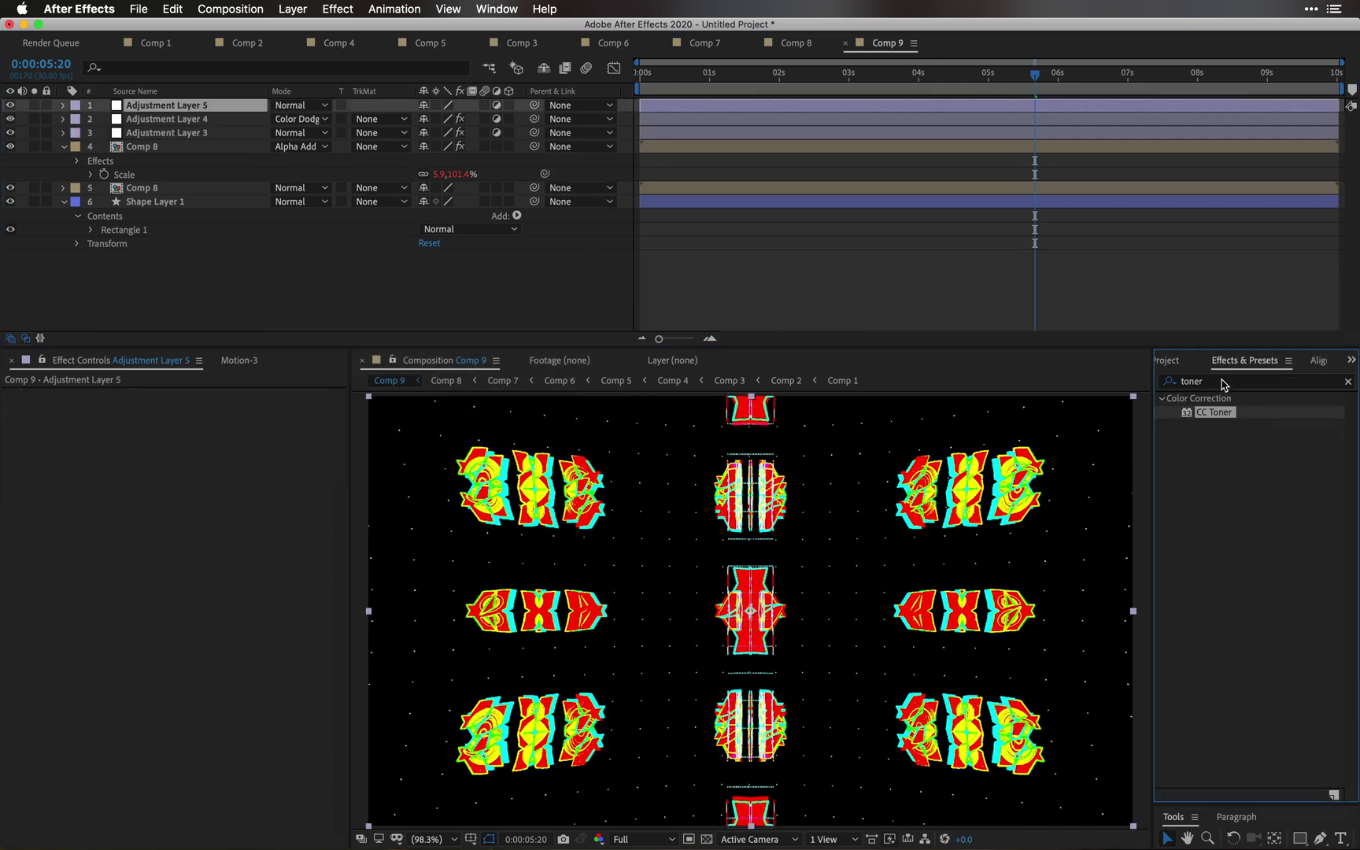
left_click(1224, 382)
type("differ")
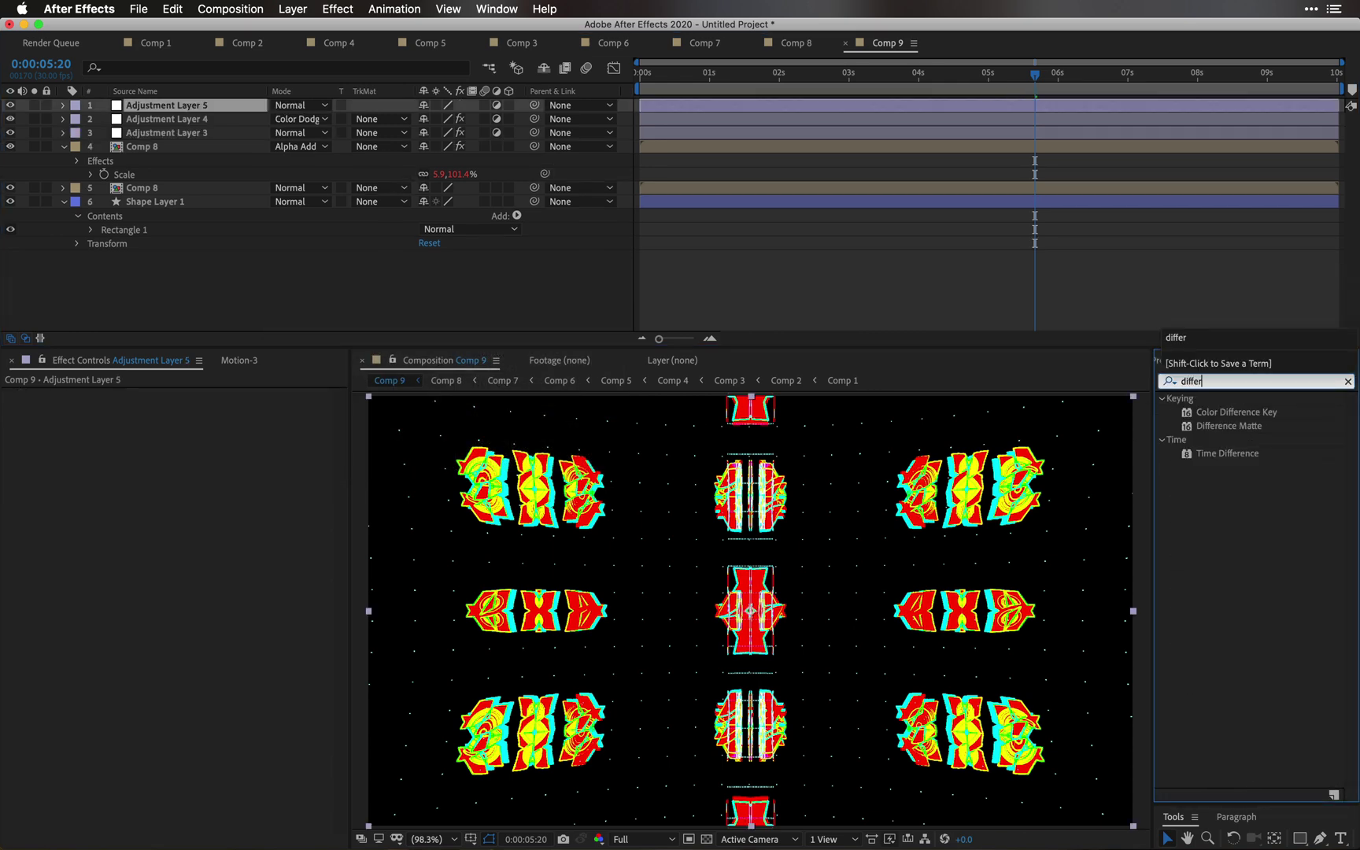
left_click(1233, 415)
double_click(1233, 415)
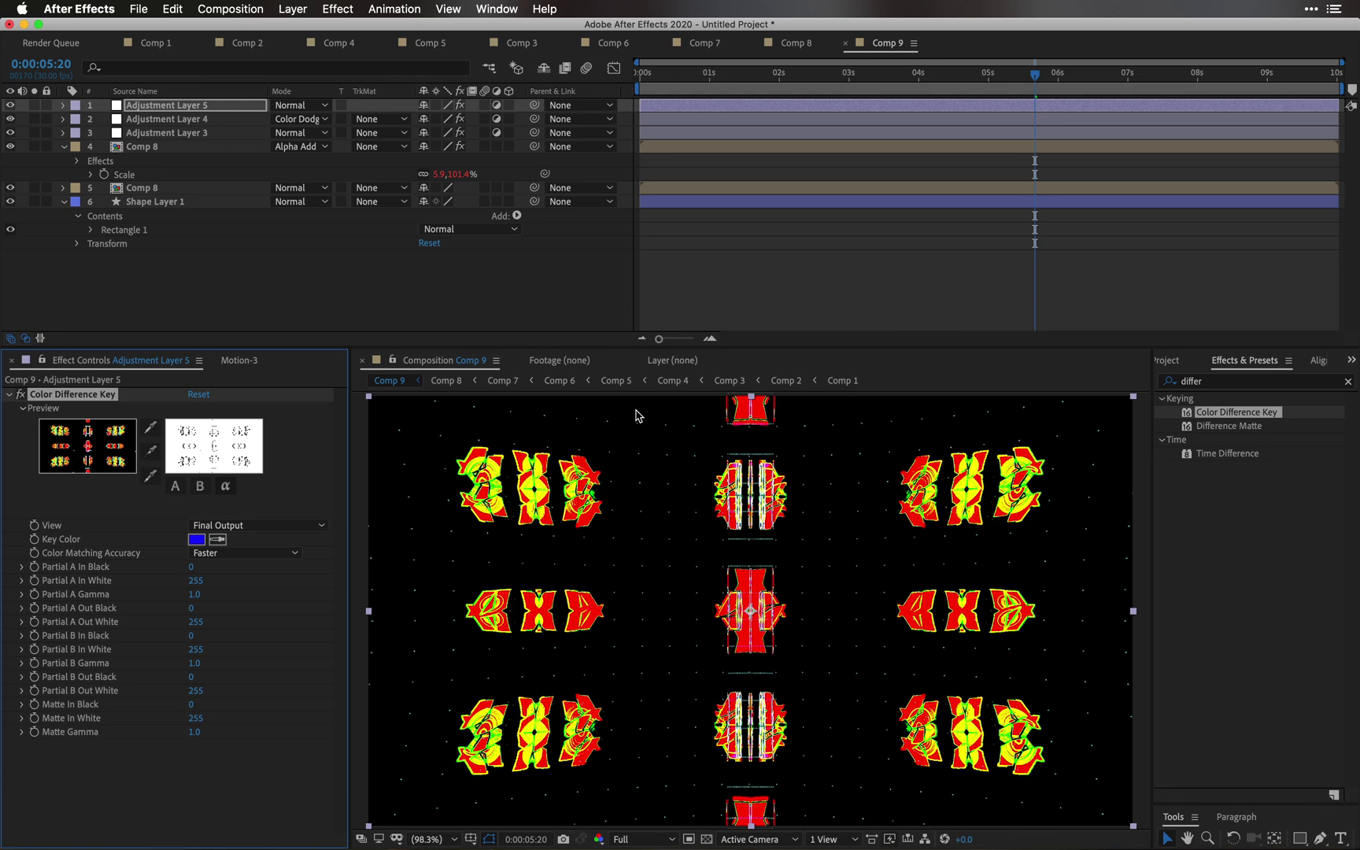
Step: Set the Color Difference Key view to Matte Corrected and Partial A In Black to 255, previewing the result
left_click(216, 525)
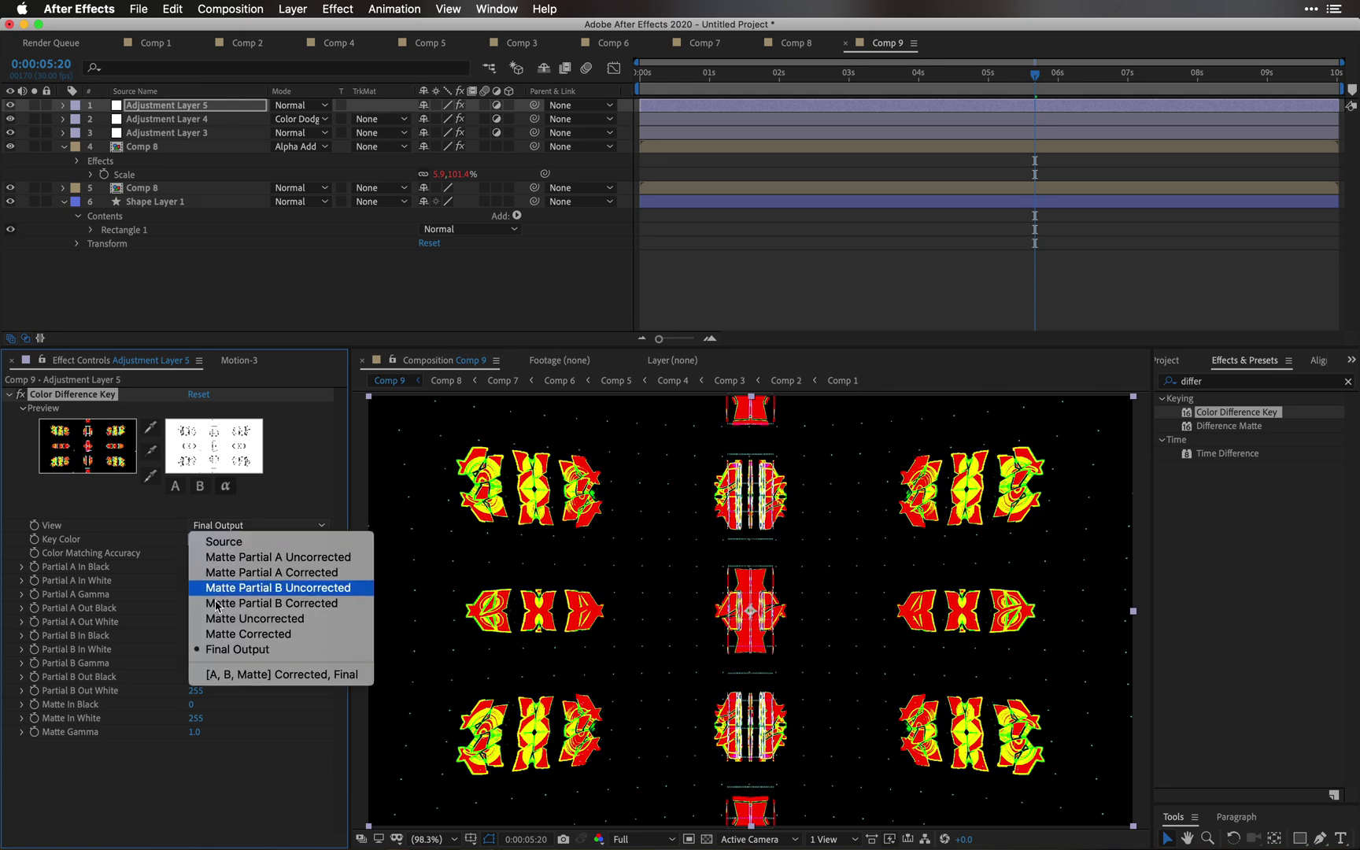
left_click(230, 634)
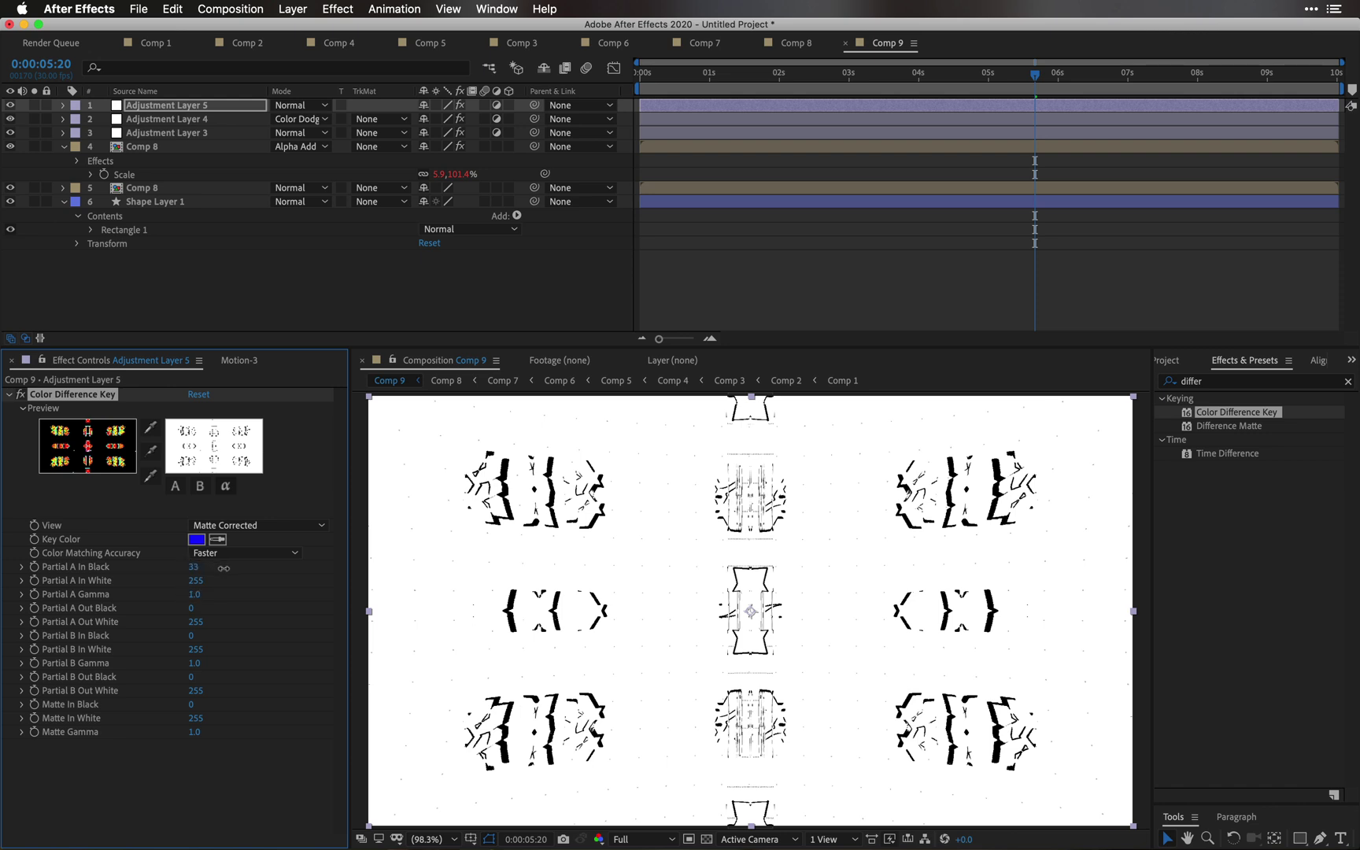
left_click_drag(332, 585, 398, 626)
left_click_drag(495, 648, 581, 634)
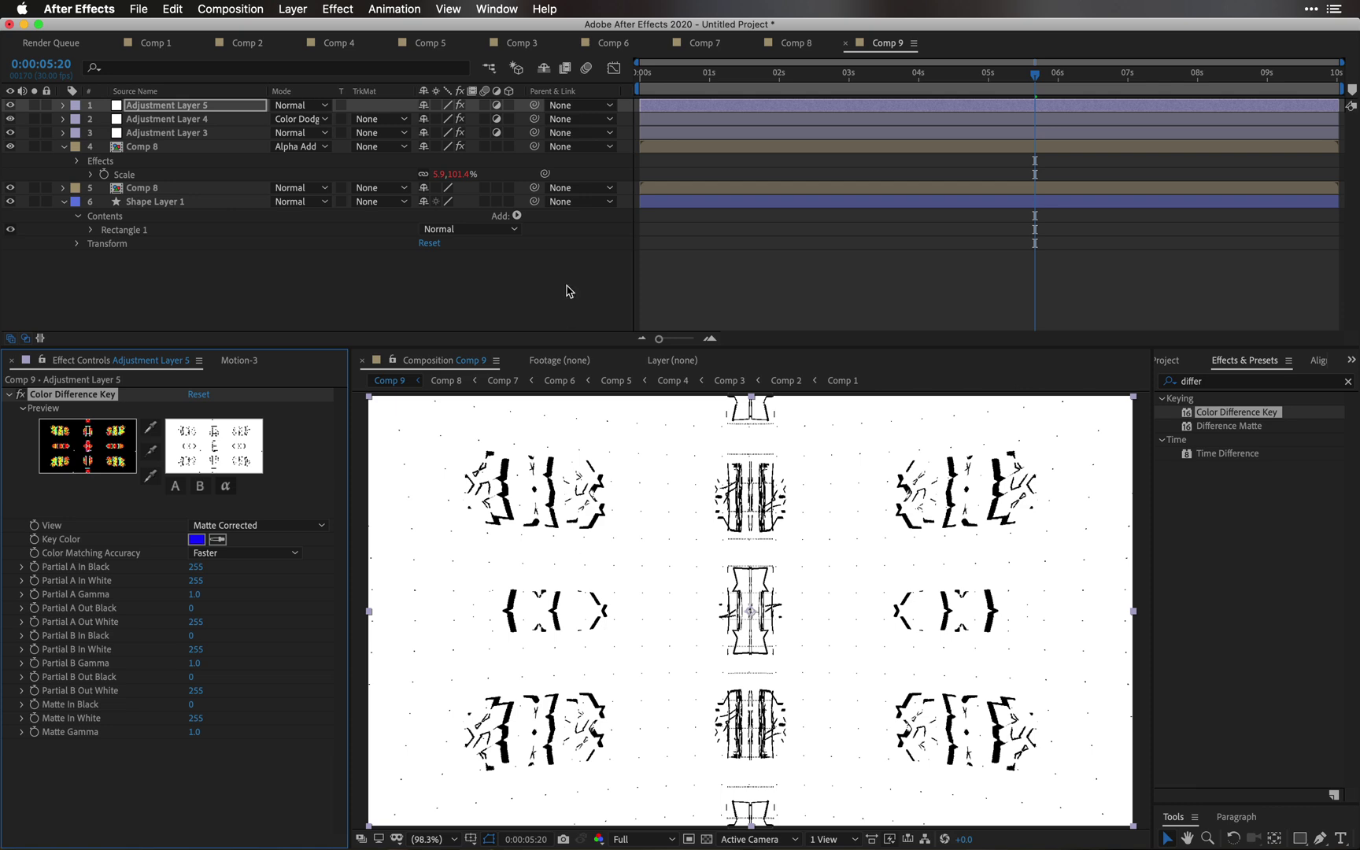
left_click(483, 304)
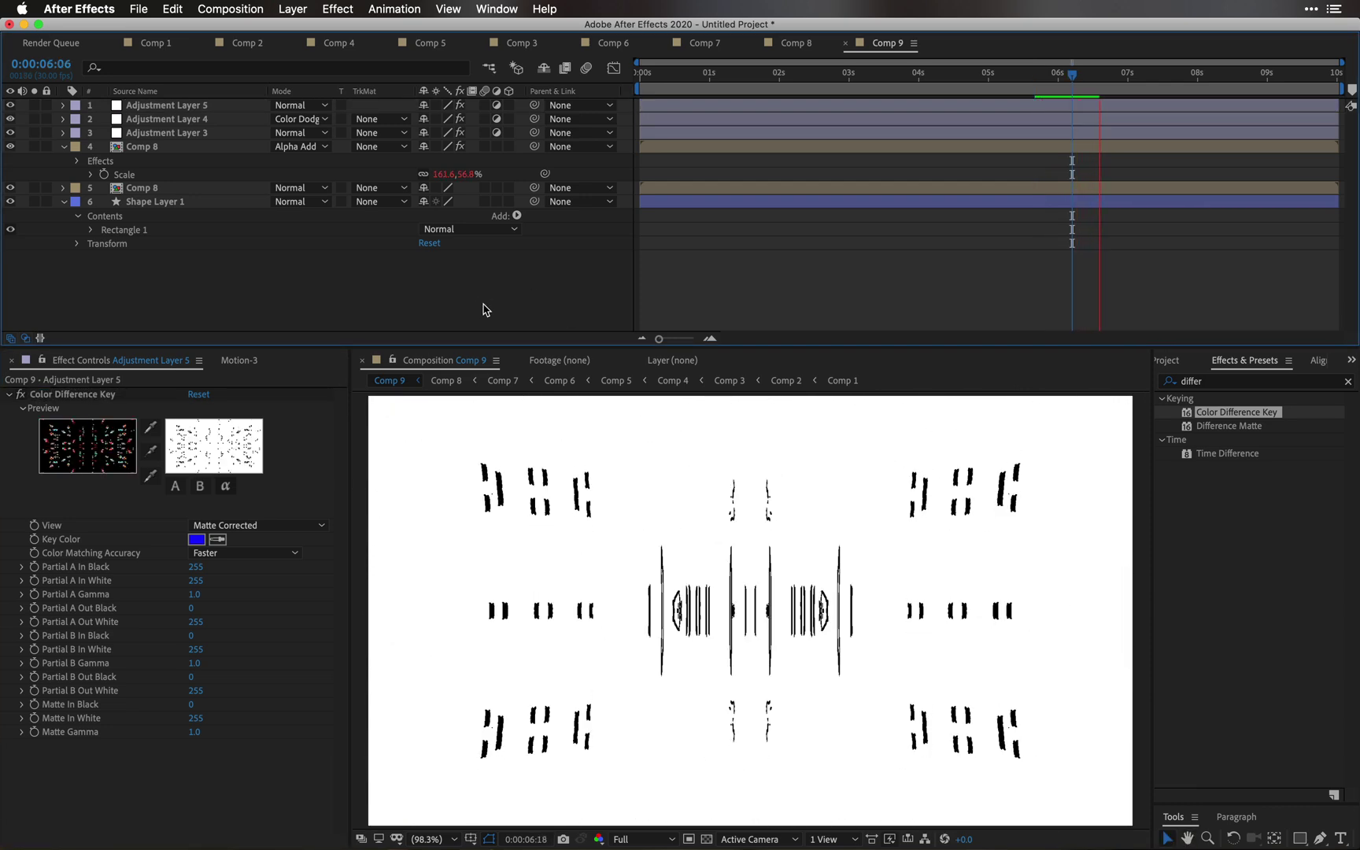
key("space")
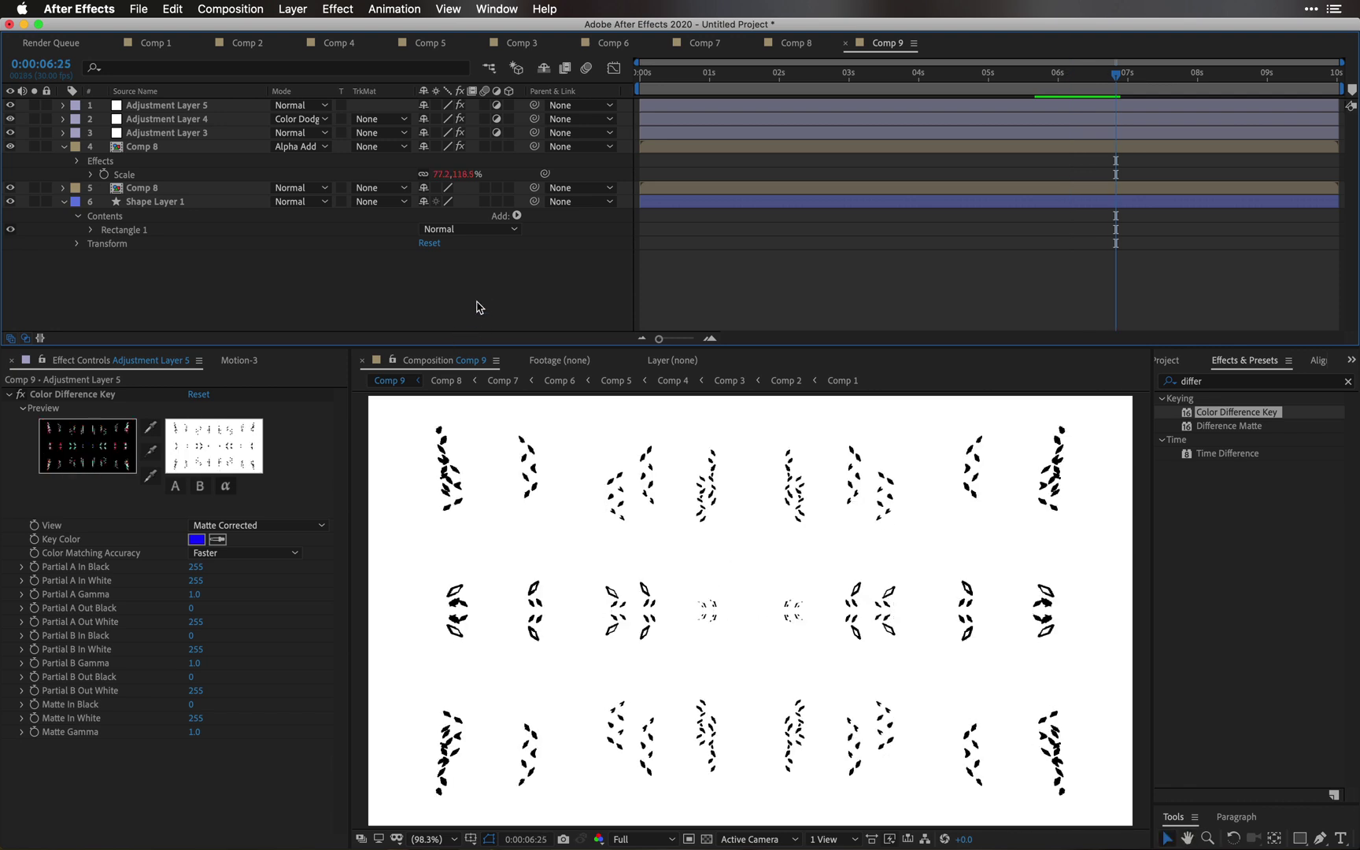
Step: Add another adjustment layer on top with the Invert effect and preview it from 0:00:06:25
right_click(478, 307)
mouse_move(545, 316)
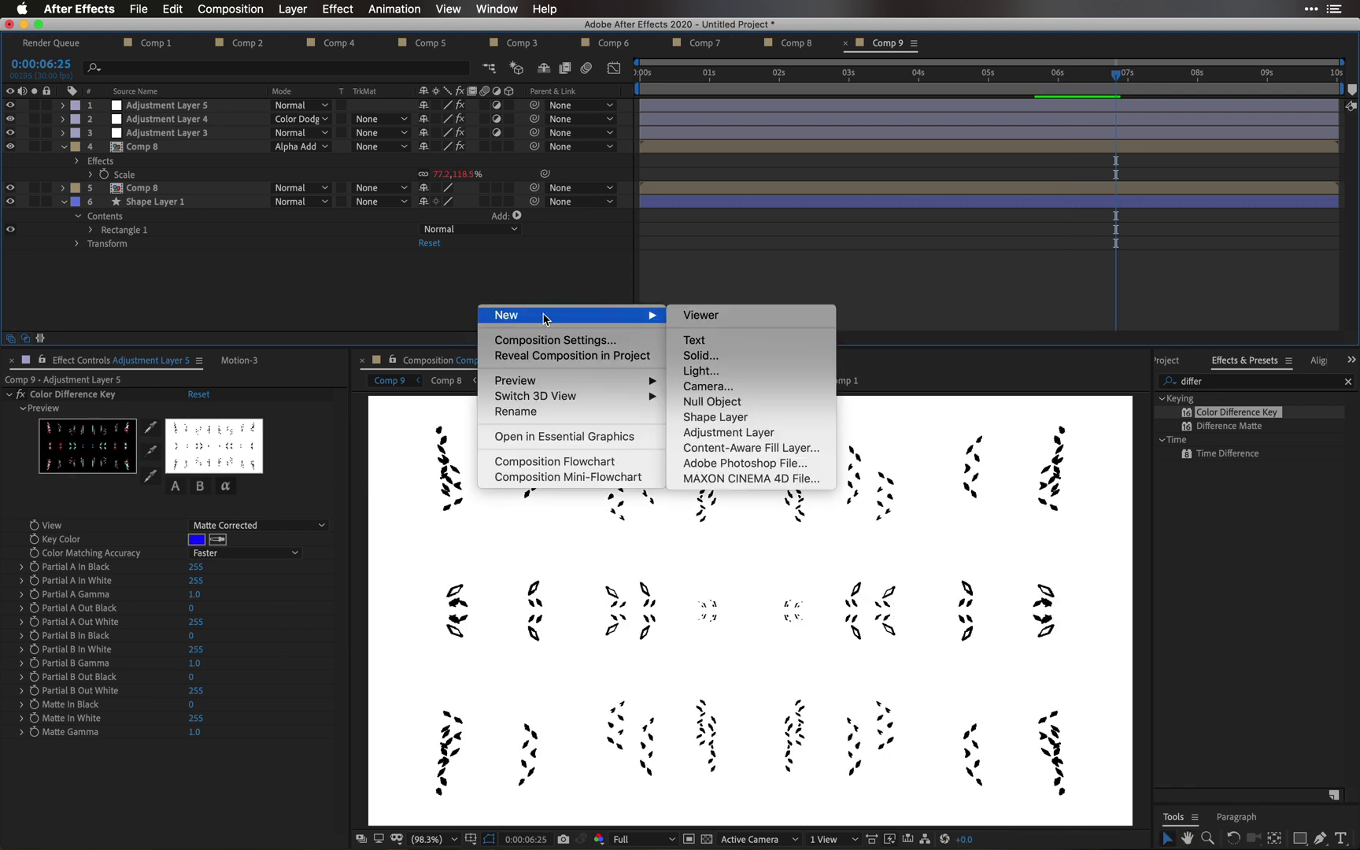
left_click(736, 437)
left_click(1212, 381)
type("i")
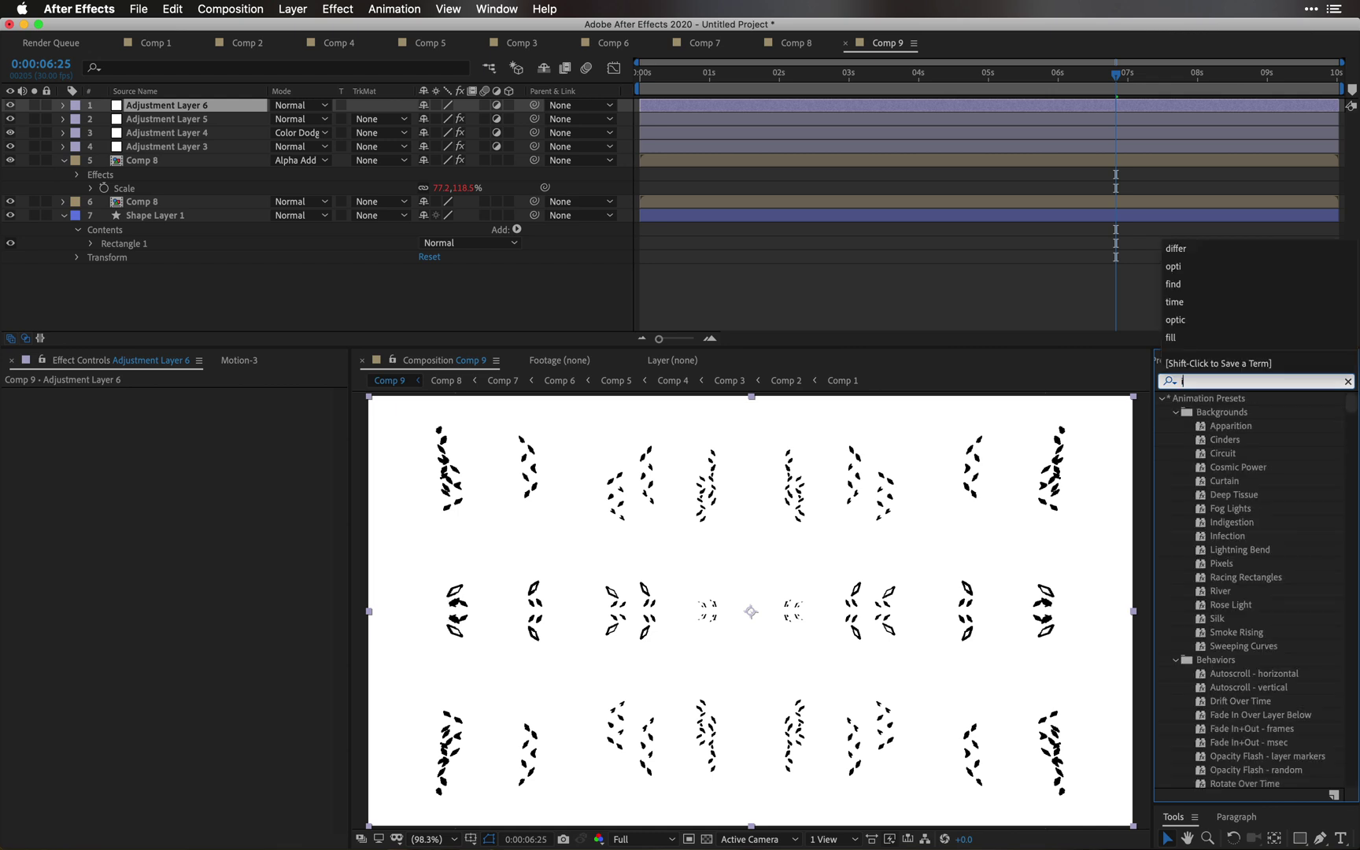
type("nvert")
double_click(1224, 454)
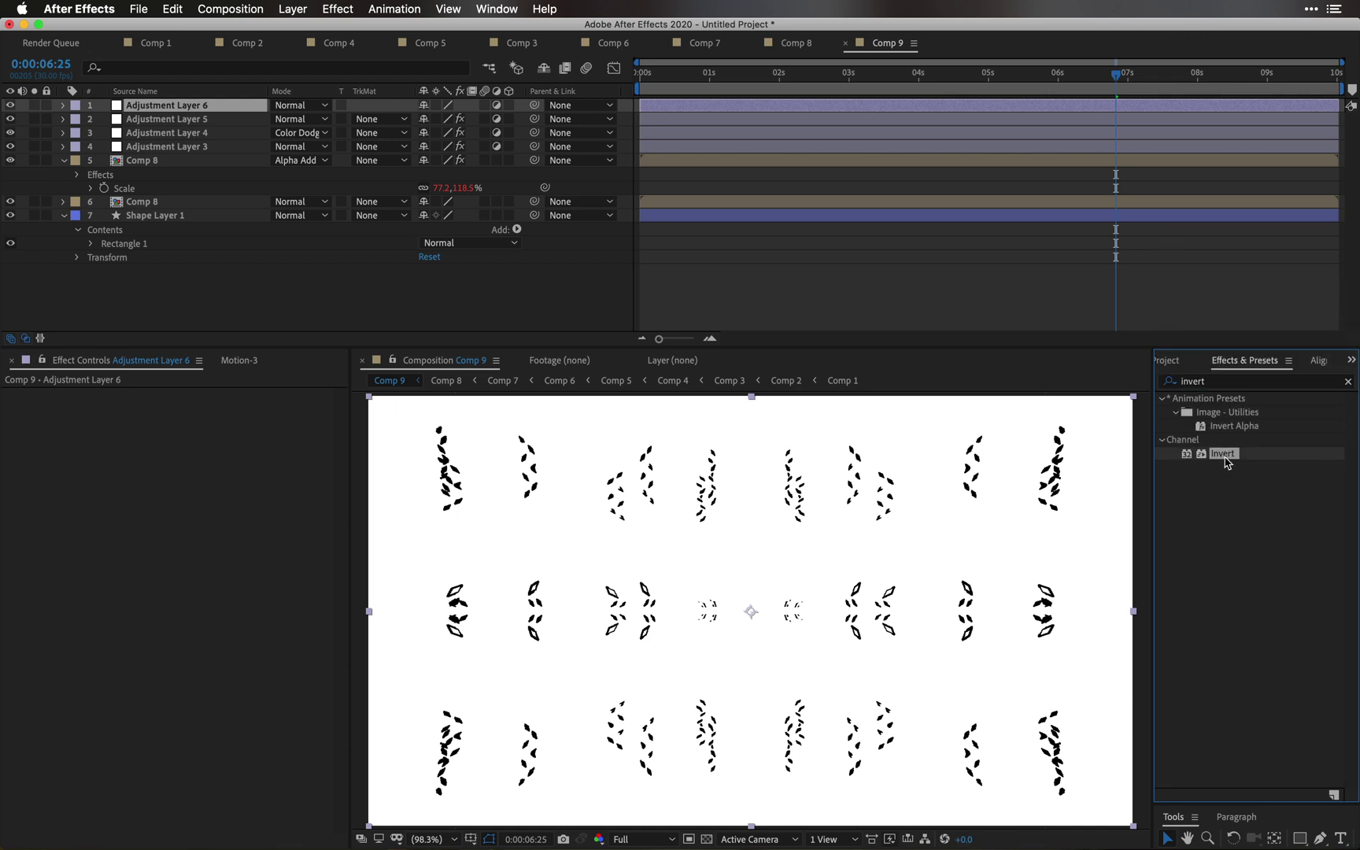
left_click(375, 276)
key("space")
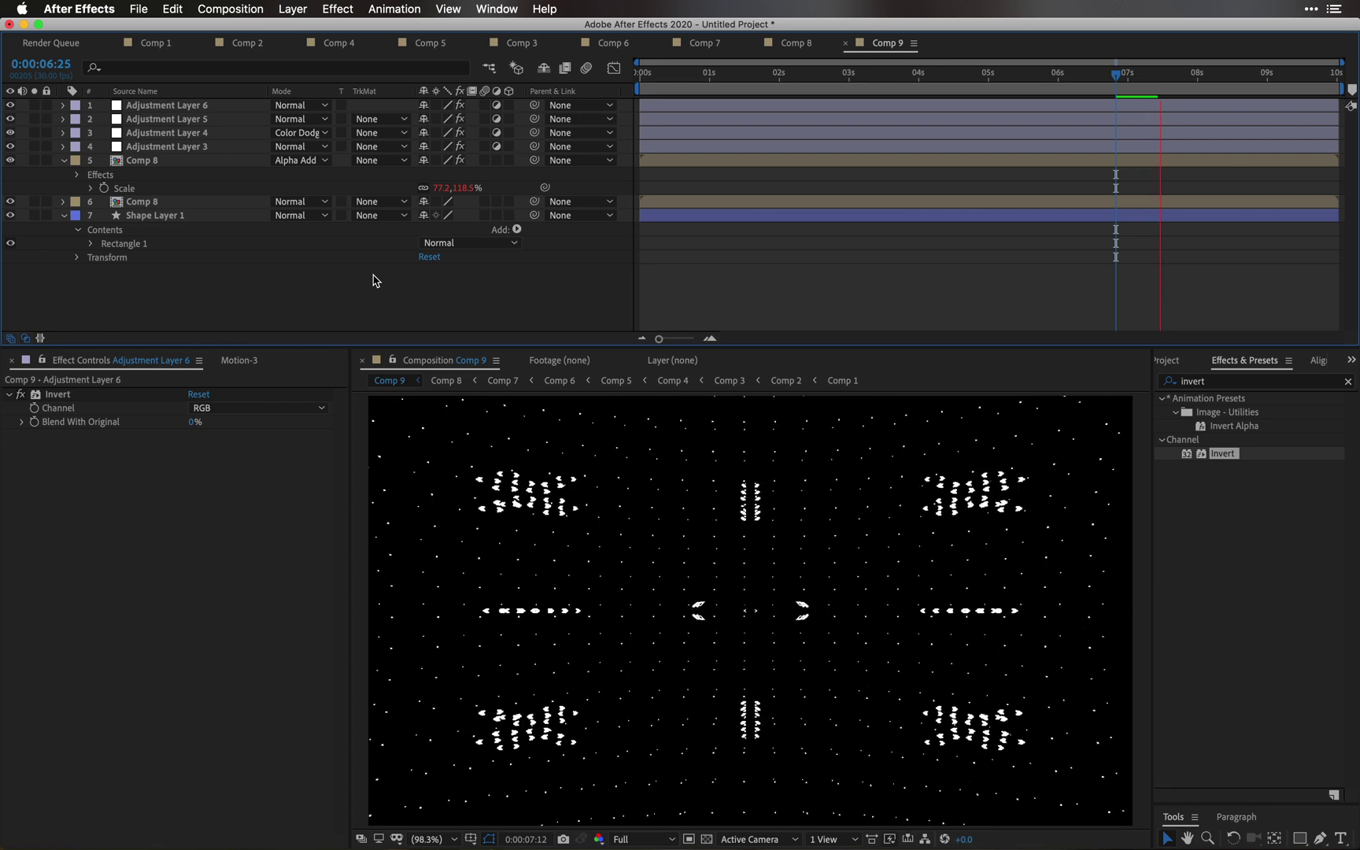
key("space")
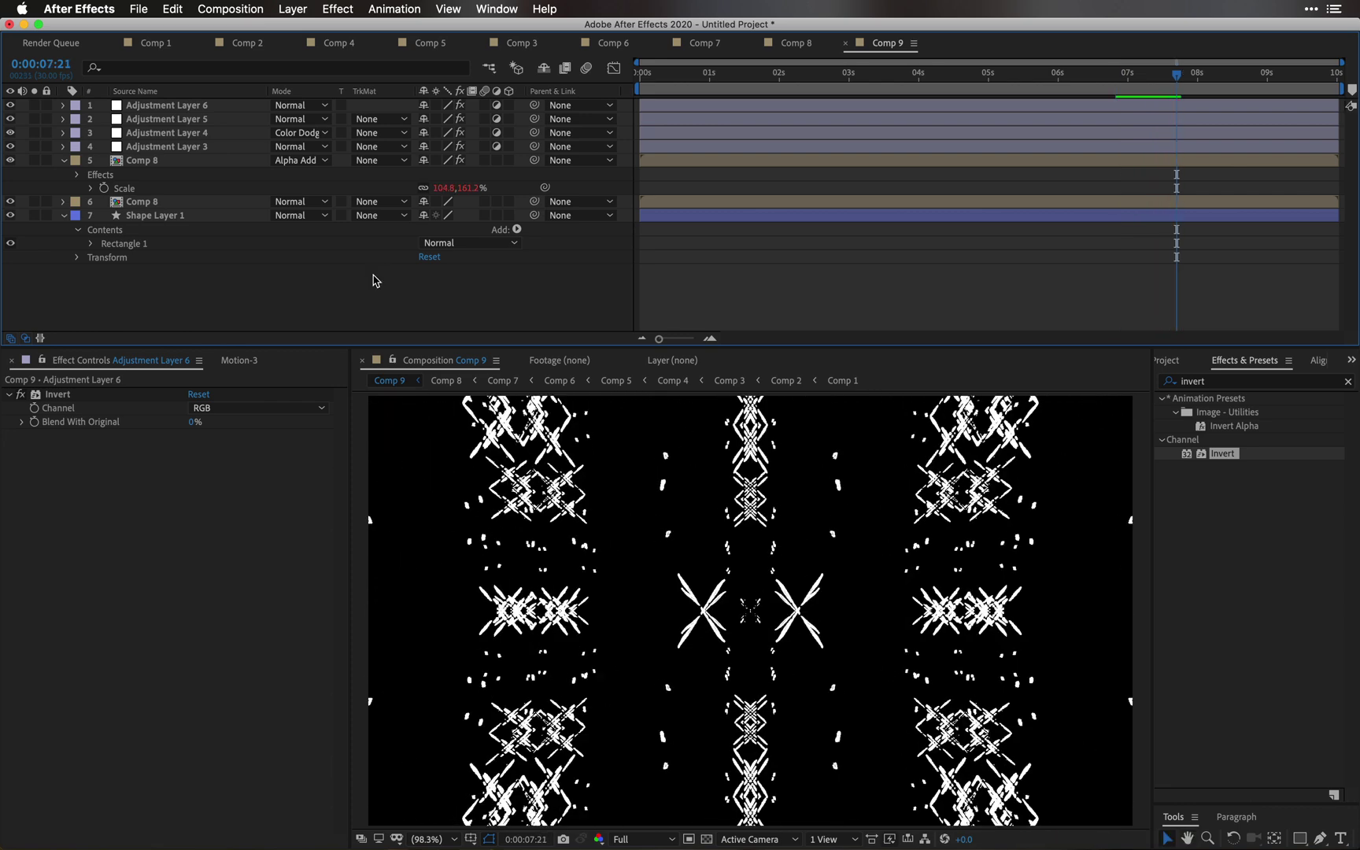
Step: Duplicate the lower Comp 8 layer and move the copy to the top of the layer stack
left_click(157, 203)
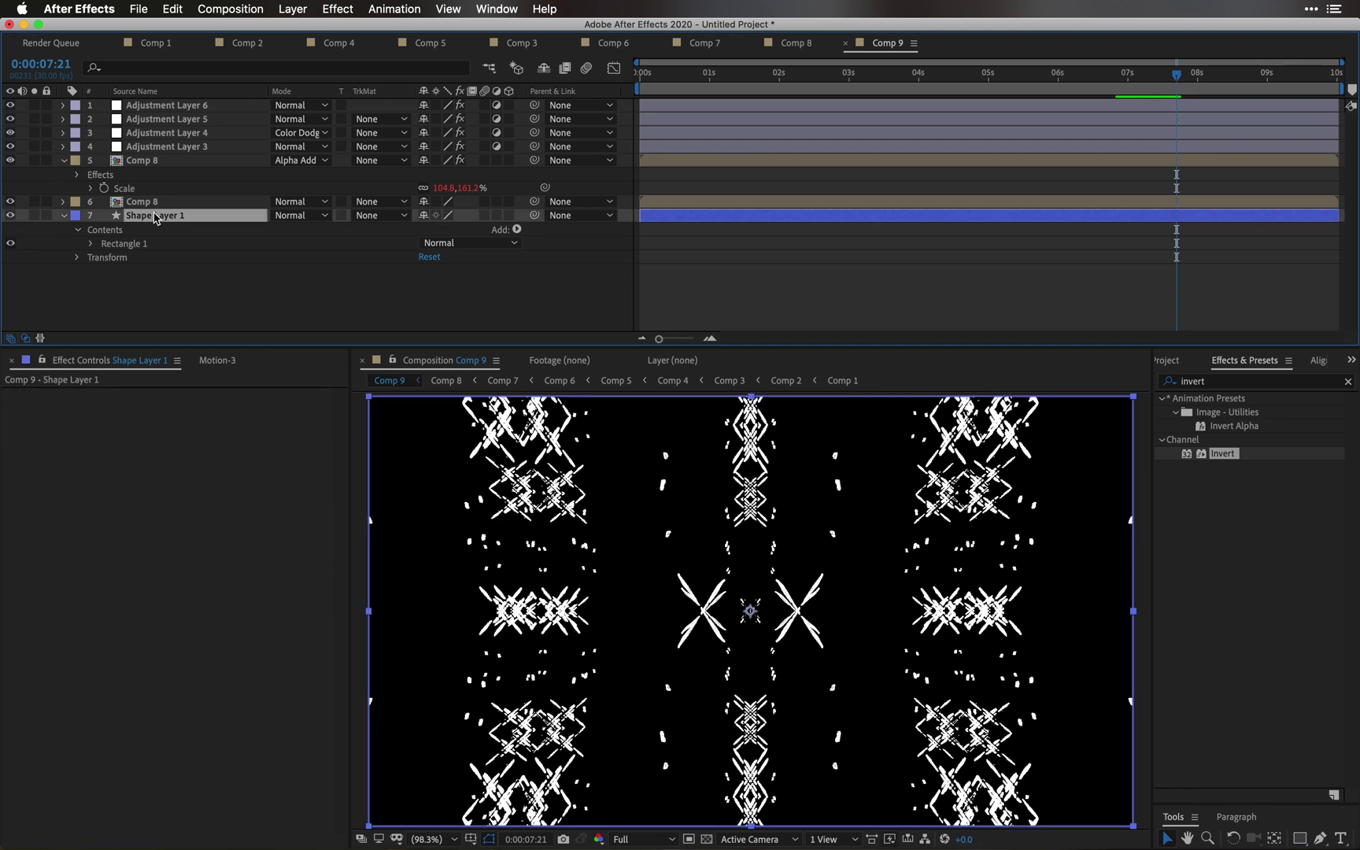
key("ctrl+d")
left_click_drag(154, 195, 151, 107)
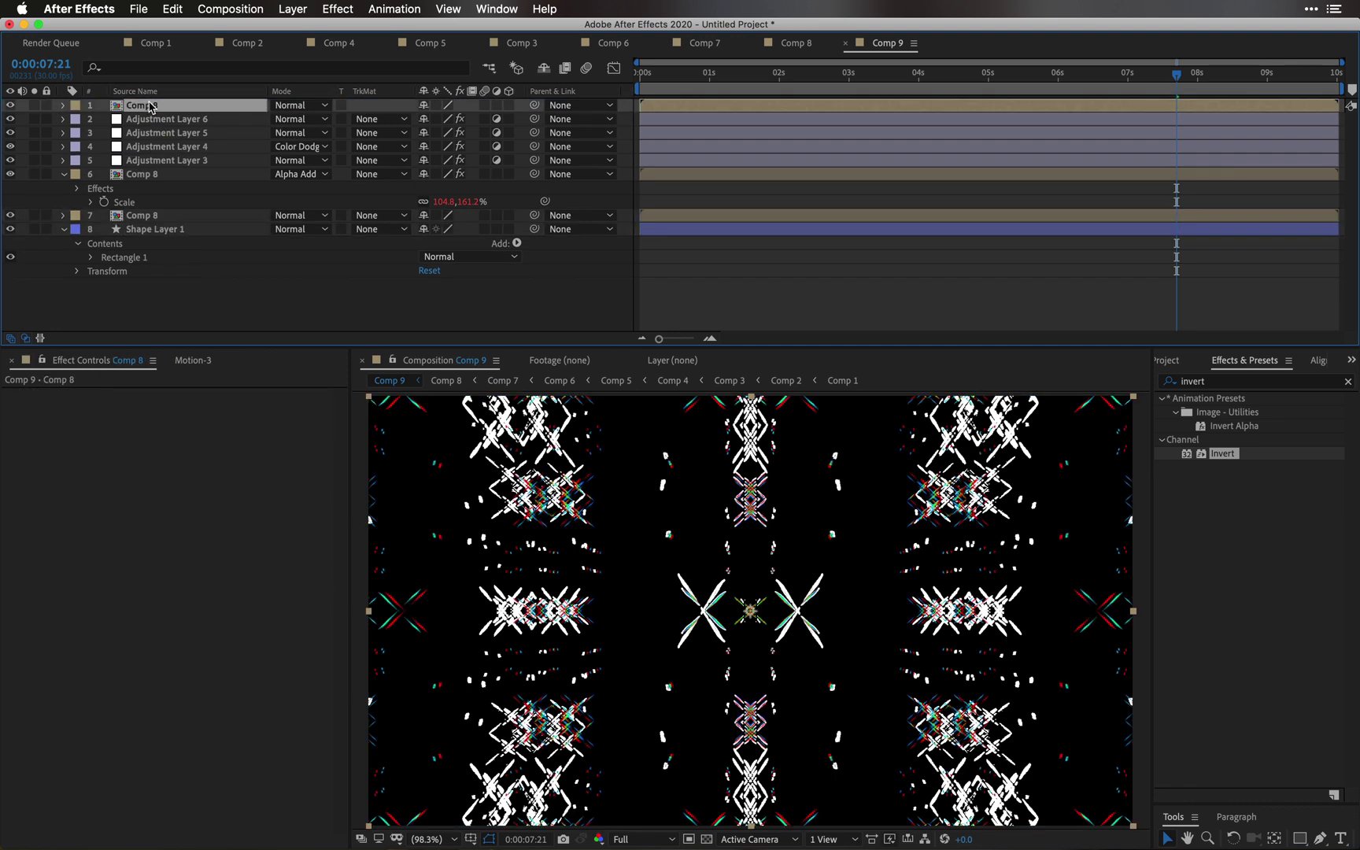
Step: Set the top Comp 8 layer's blending mode to Dancing Dissolve and preview the result in Comp 9
key("space")
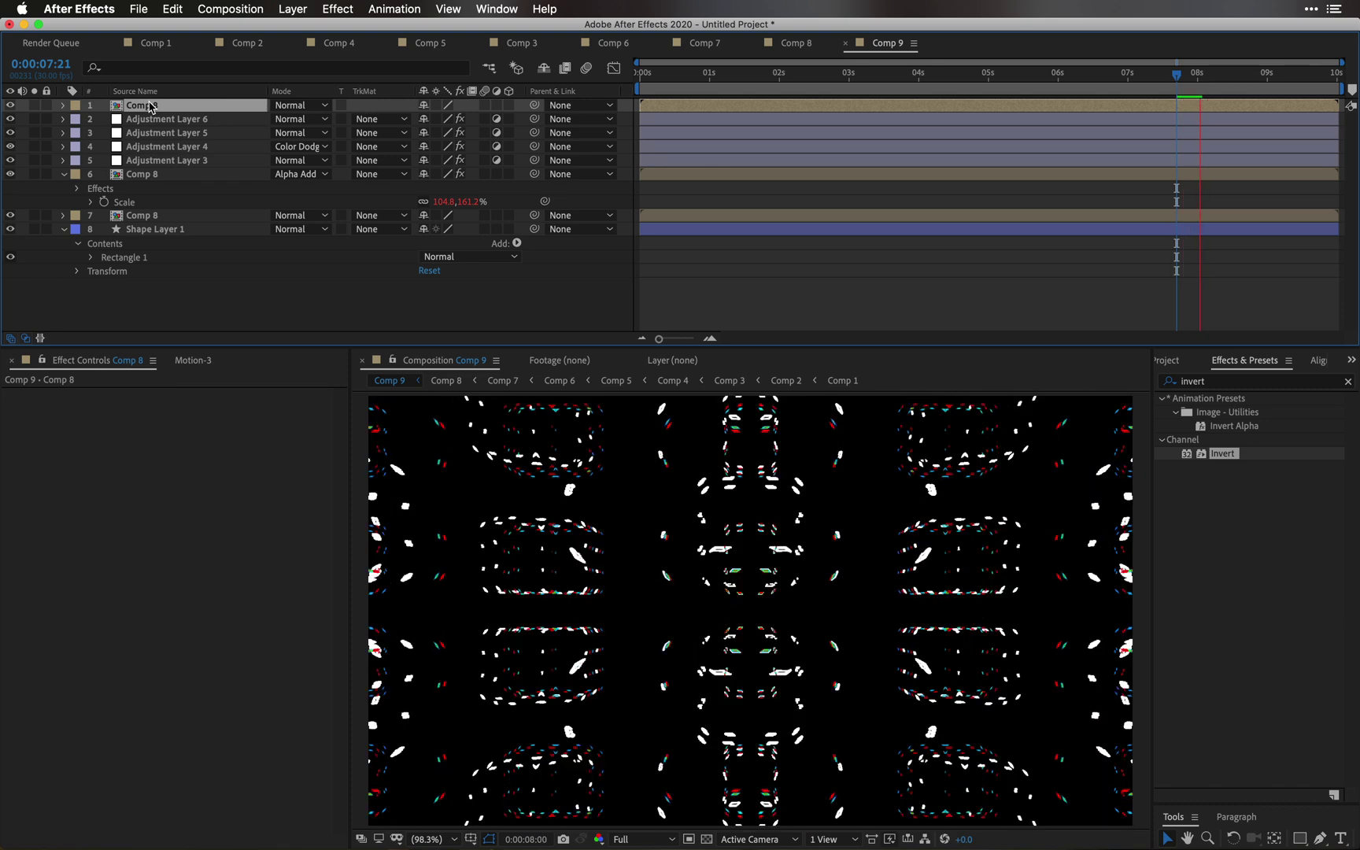
key("space")
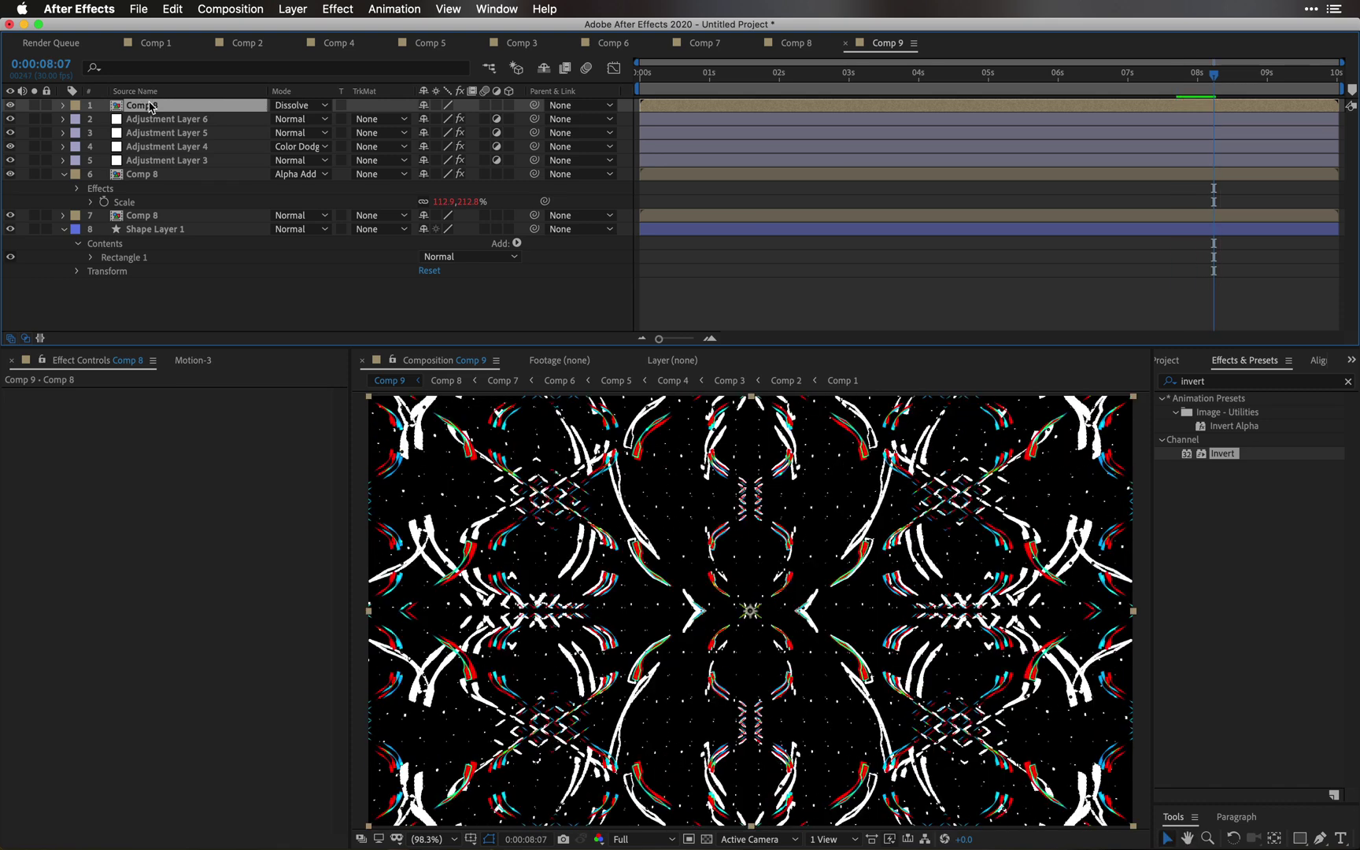
key("shift+equal")
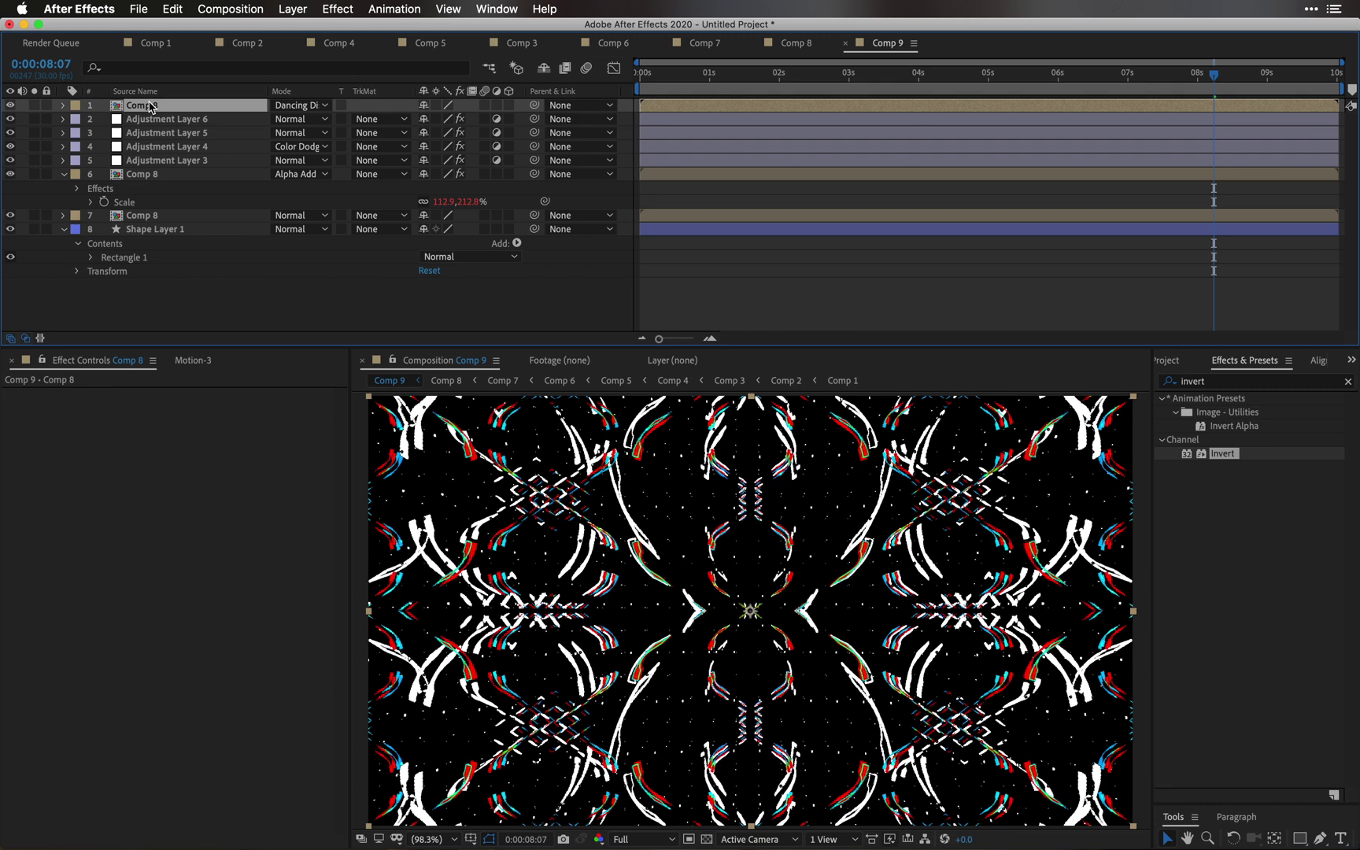
key("space")
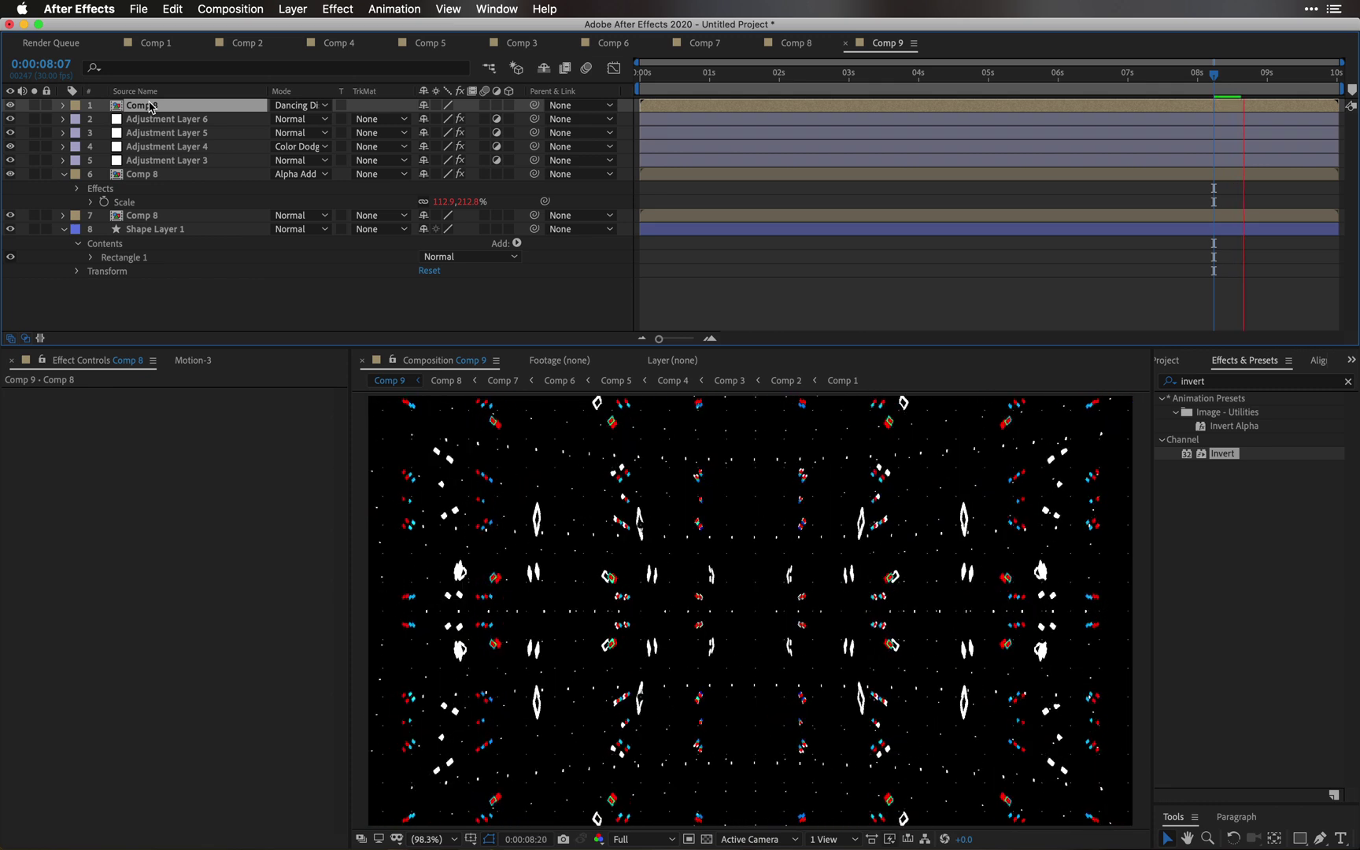
key("space")
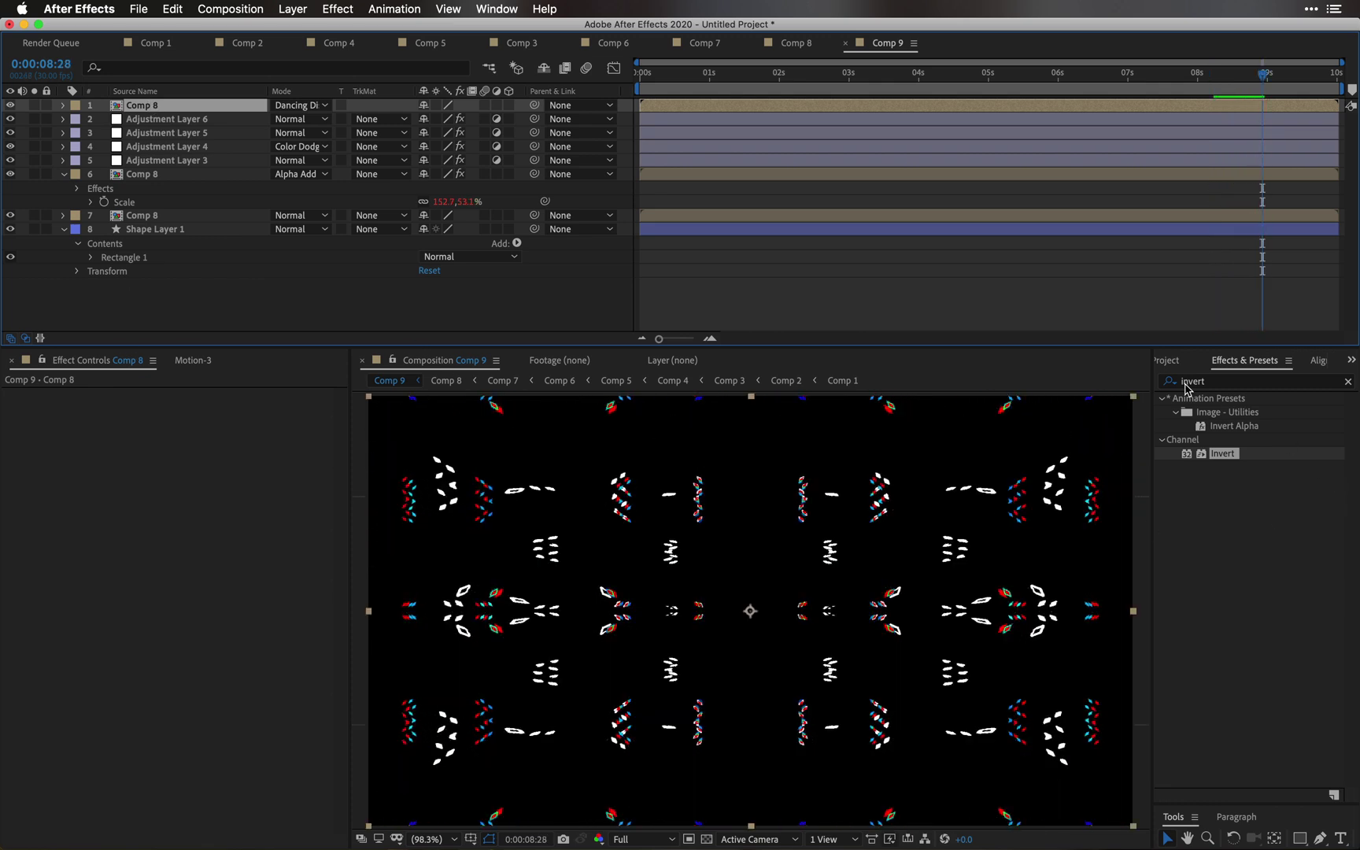
Step: Create a new composition from Comp 9 in the project
left_click(1171, 362)
left_click_drag(1194, 632, 1201, 679)
left_click_drag(1209, 765, 1203, 794)
Step: Queue a movie proxy for Comp 9 with the FAST render settings
left_click(1199, 630)
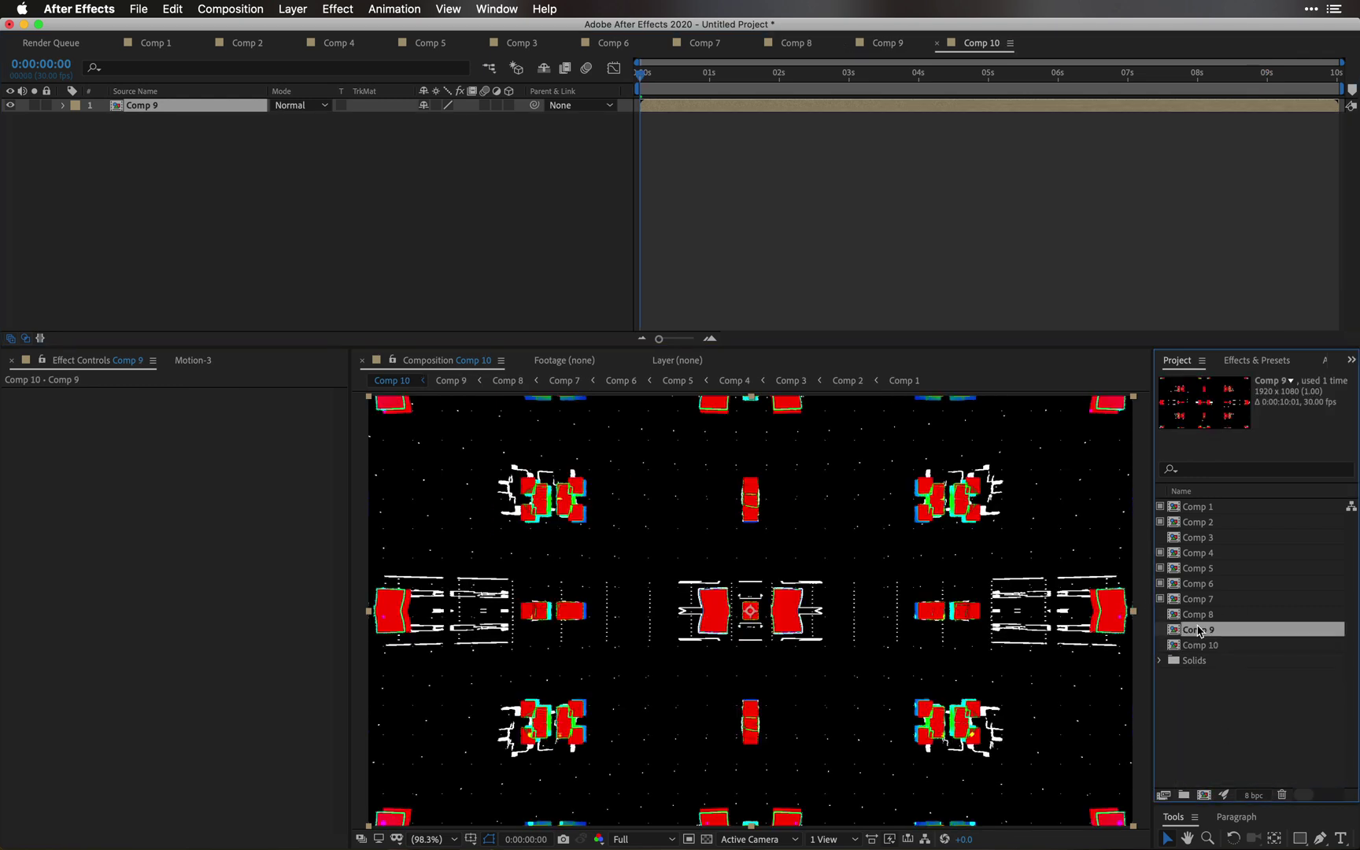
right_click(1198, 631)
mouse_move(1173, 680)
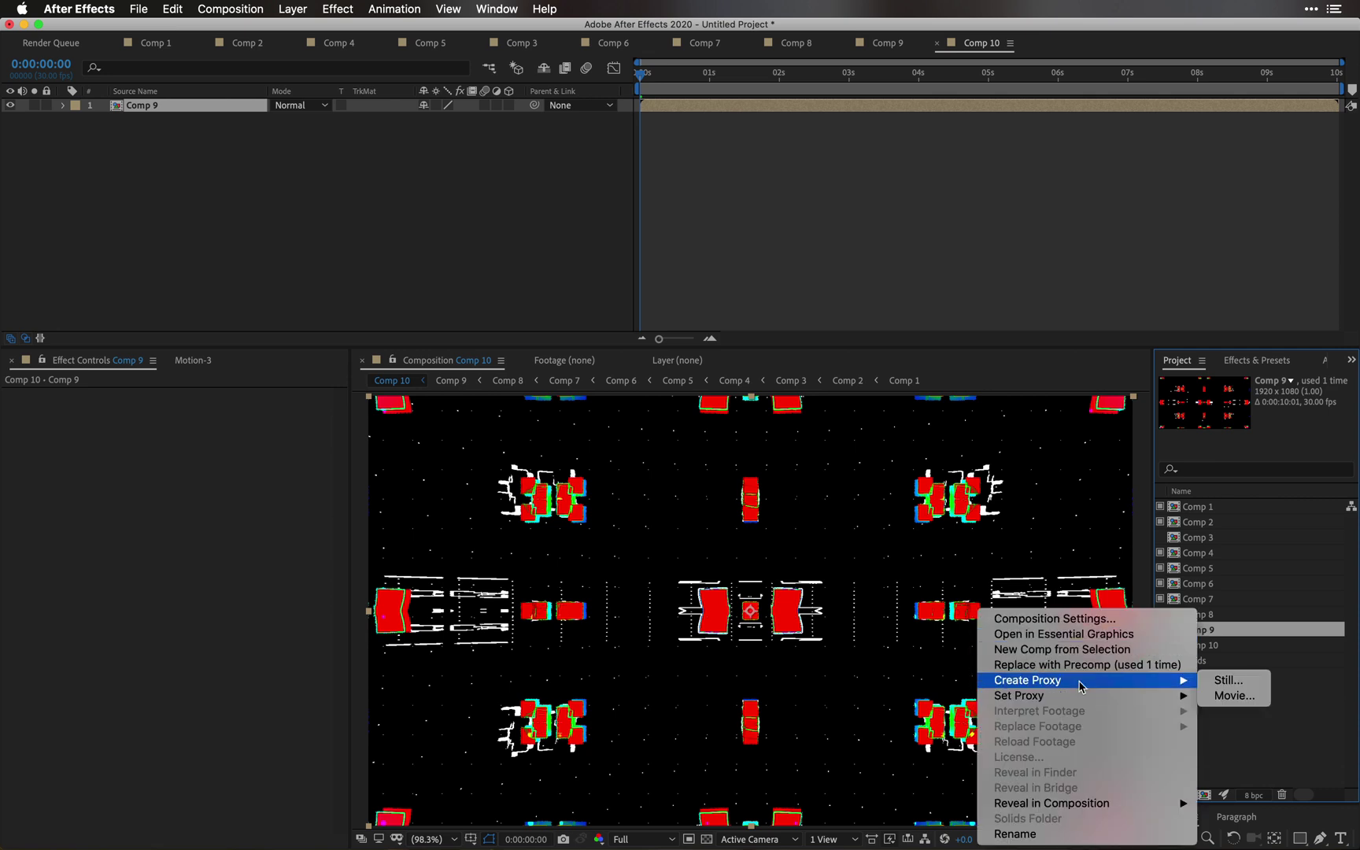
left_click(1235, 696)
left_click(106, 256)
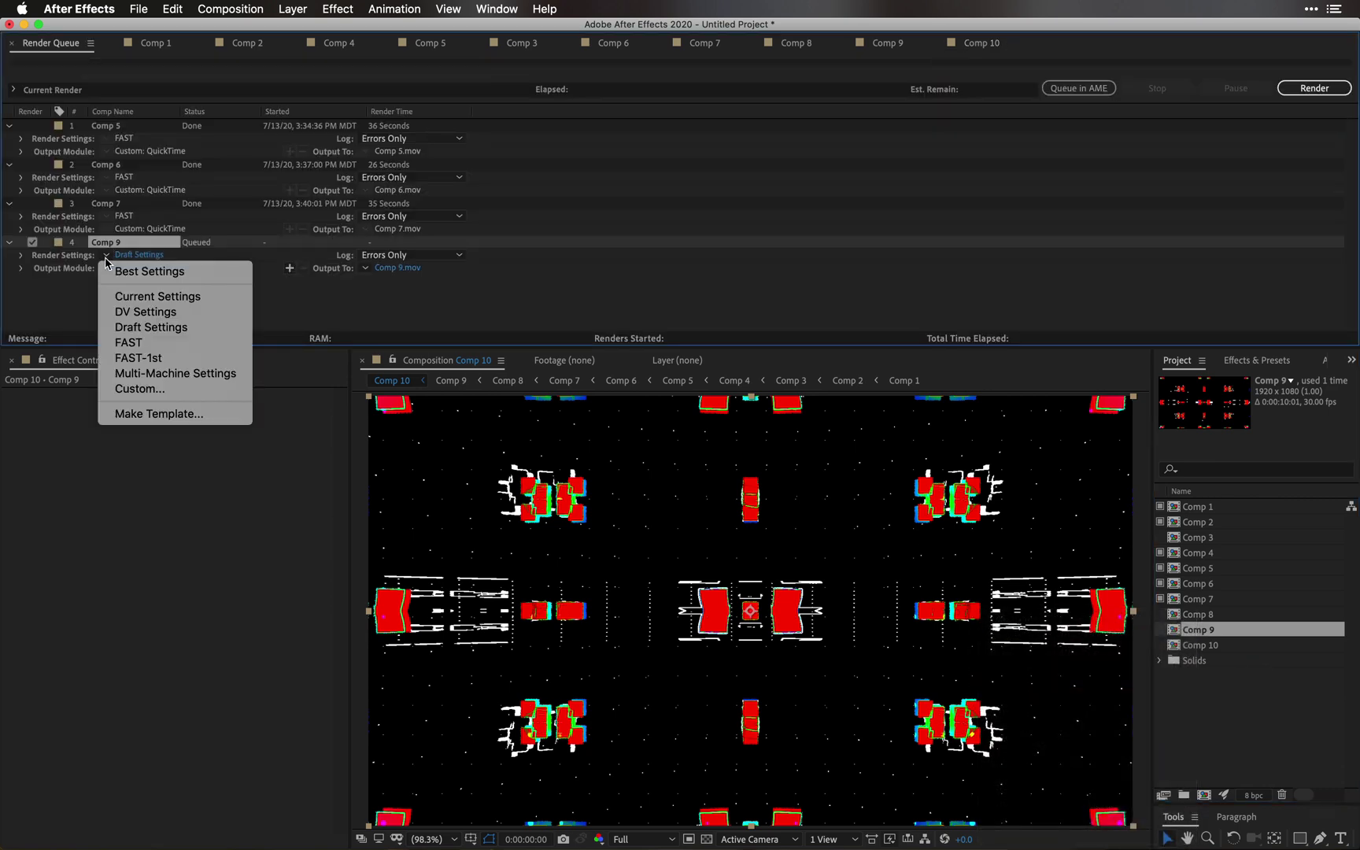
left_click(128, 343)
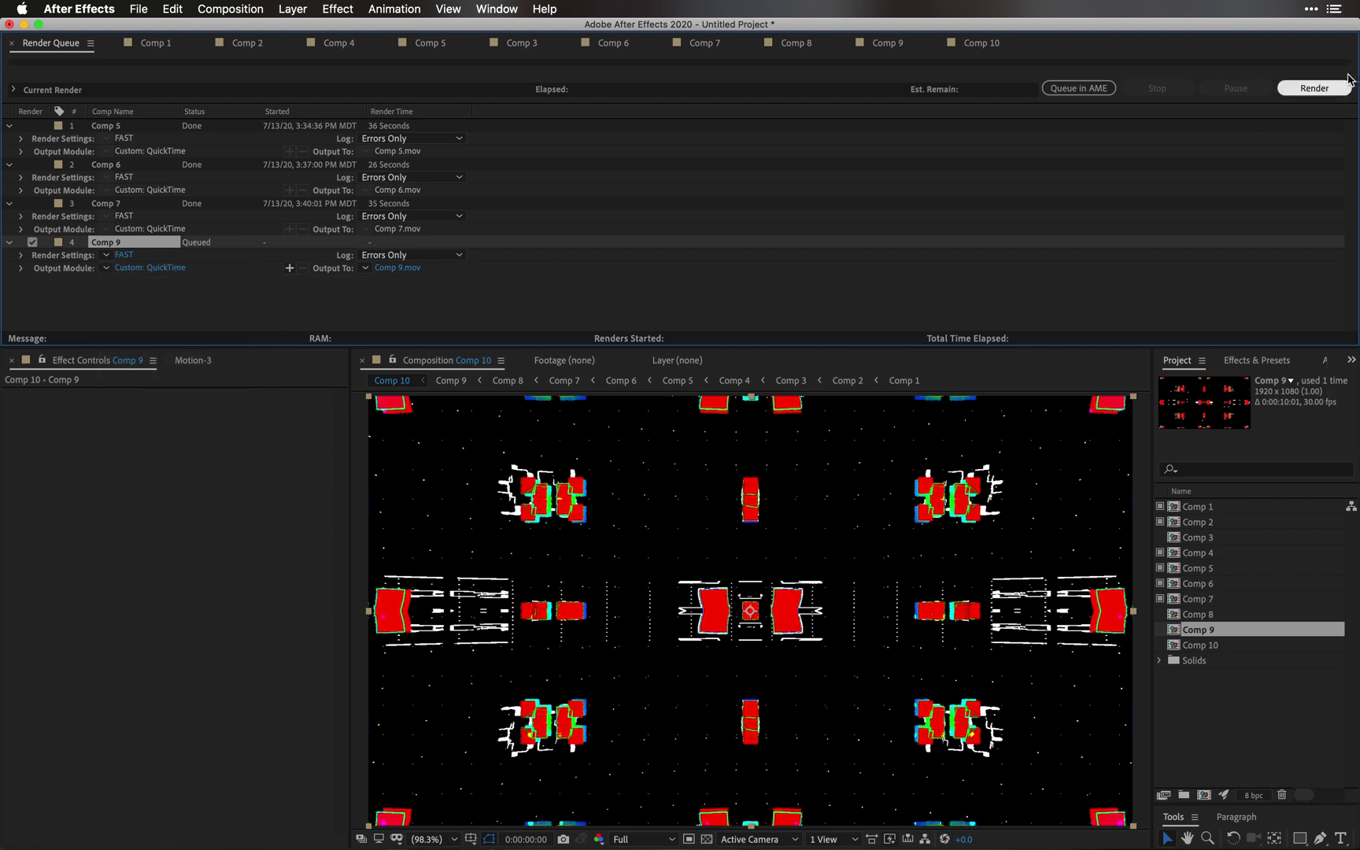
Step: Free up system memory with the CleanMyMac utility before rendering
left_click(1305, 5)
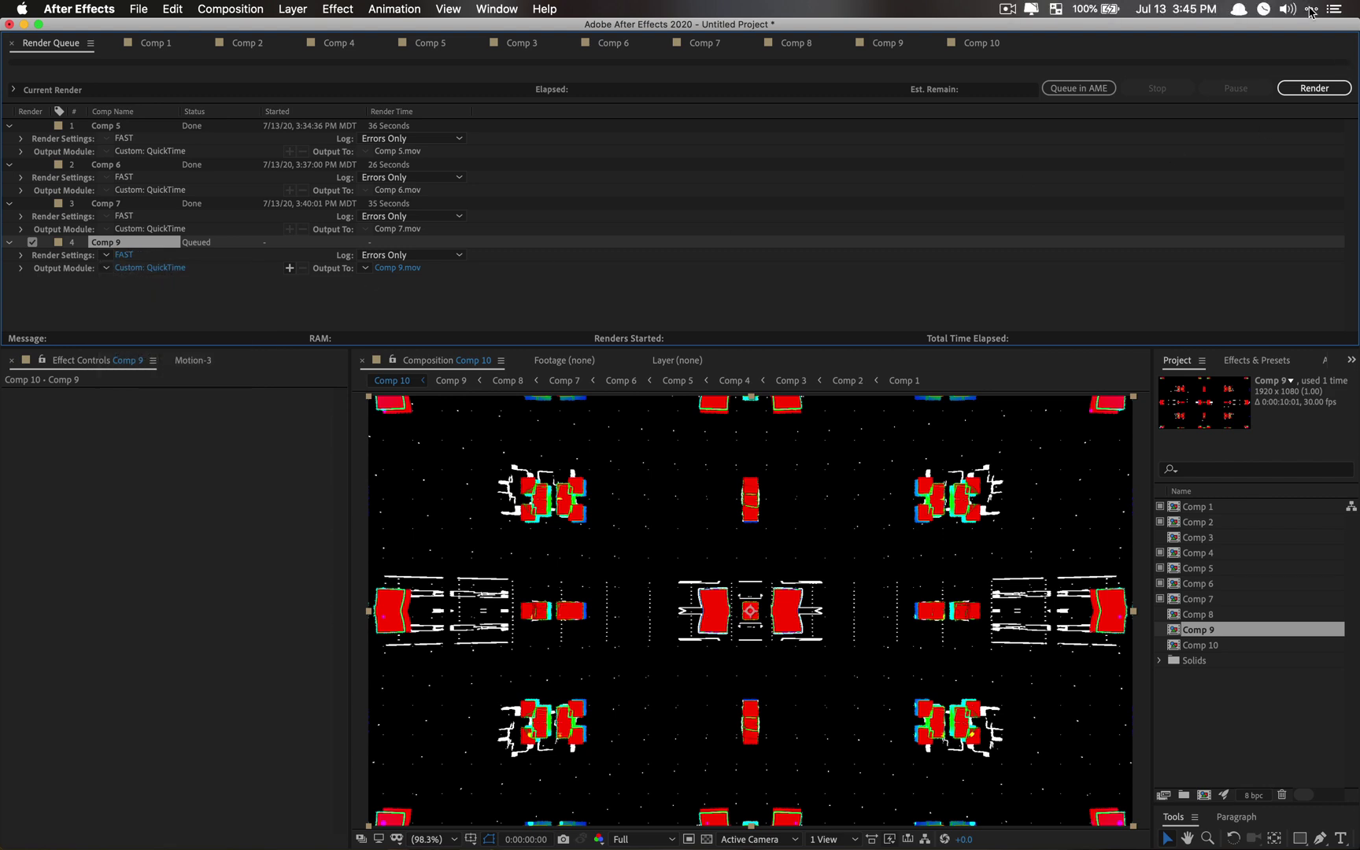
left_click(1033, 8)
left_click(1288, 88)
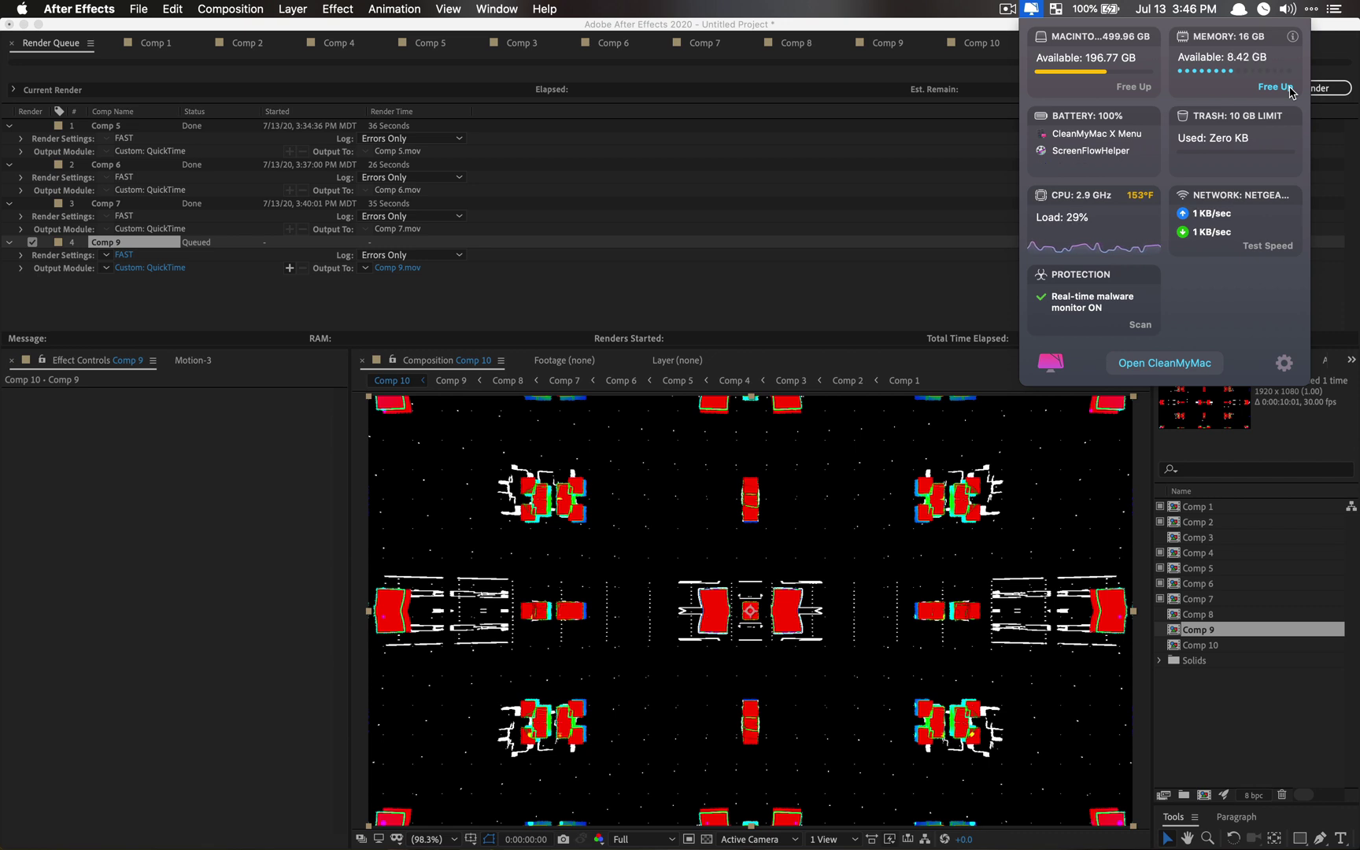
left_click(872, 295)
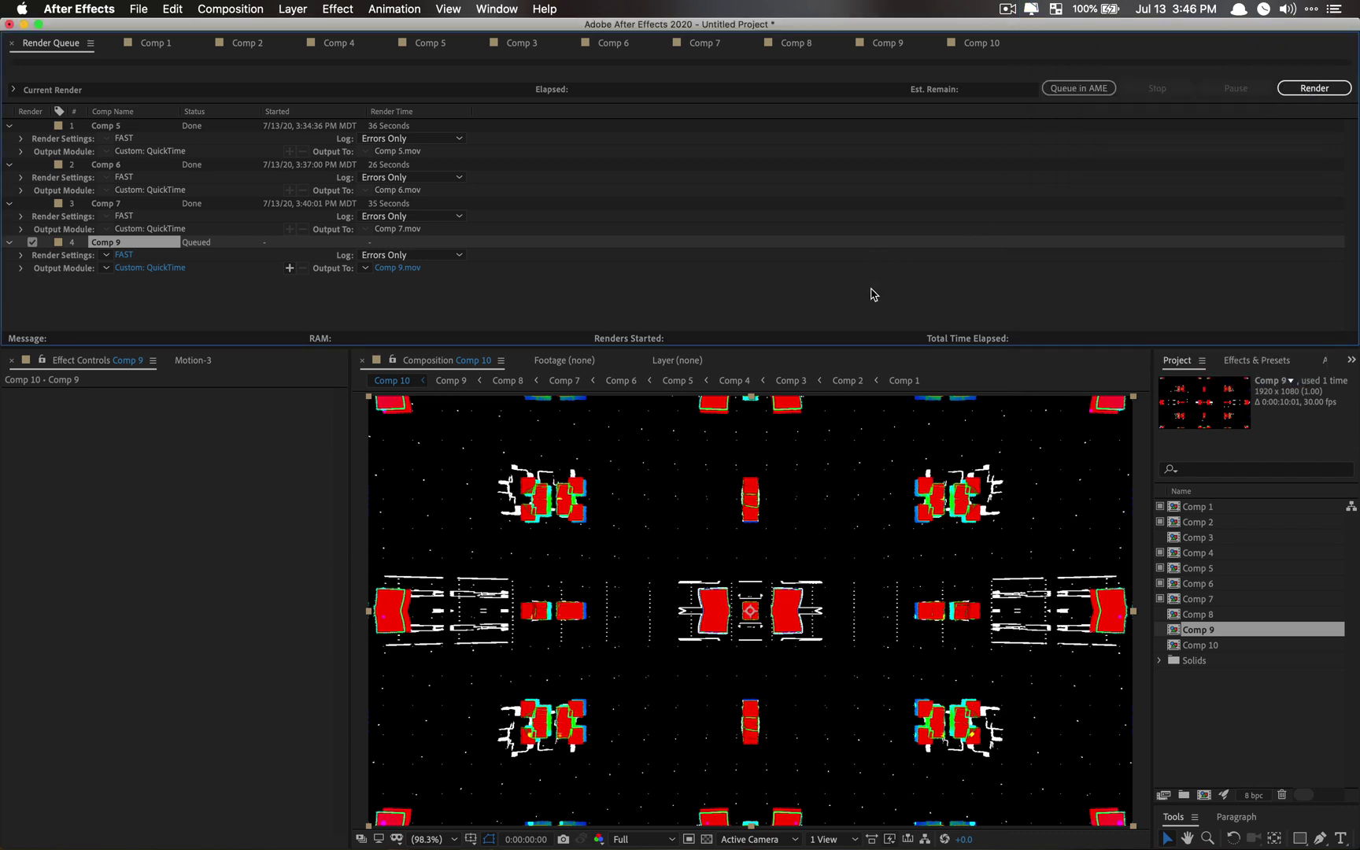
Step: Render the queued Comp 9 proxy and return to the Comp 10 composition
left_click(1321, 88)
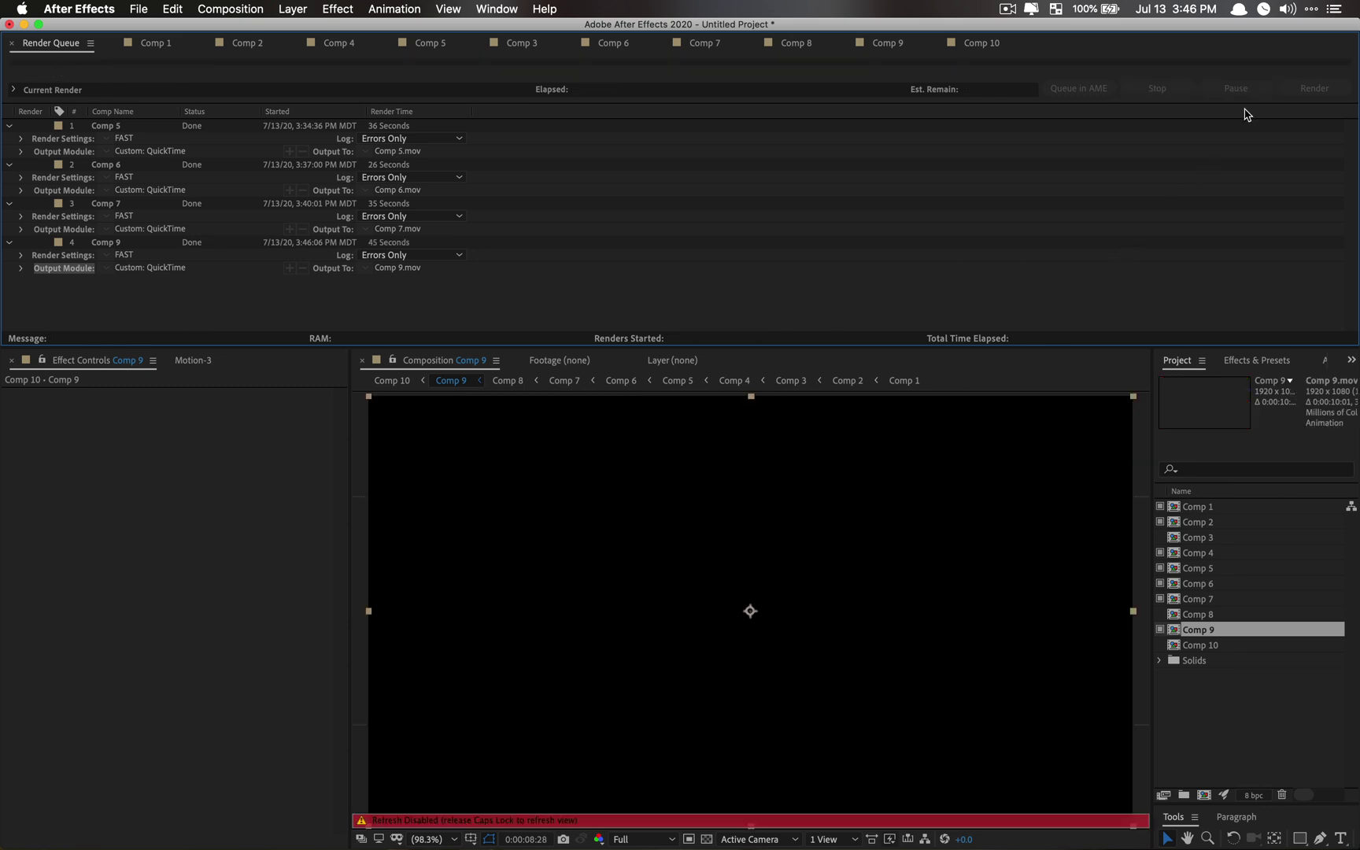
left_click(1311, 8)
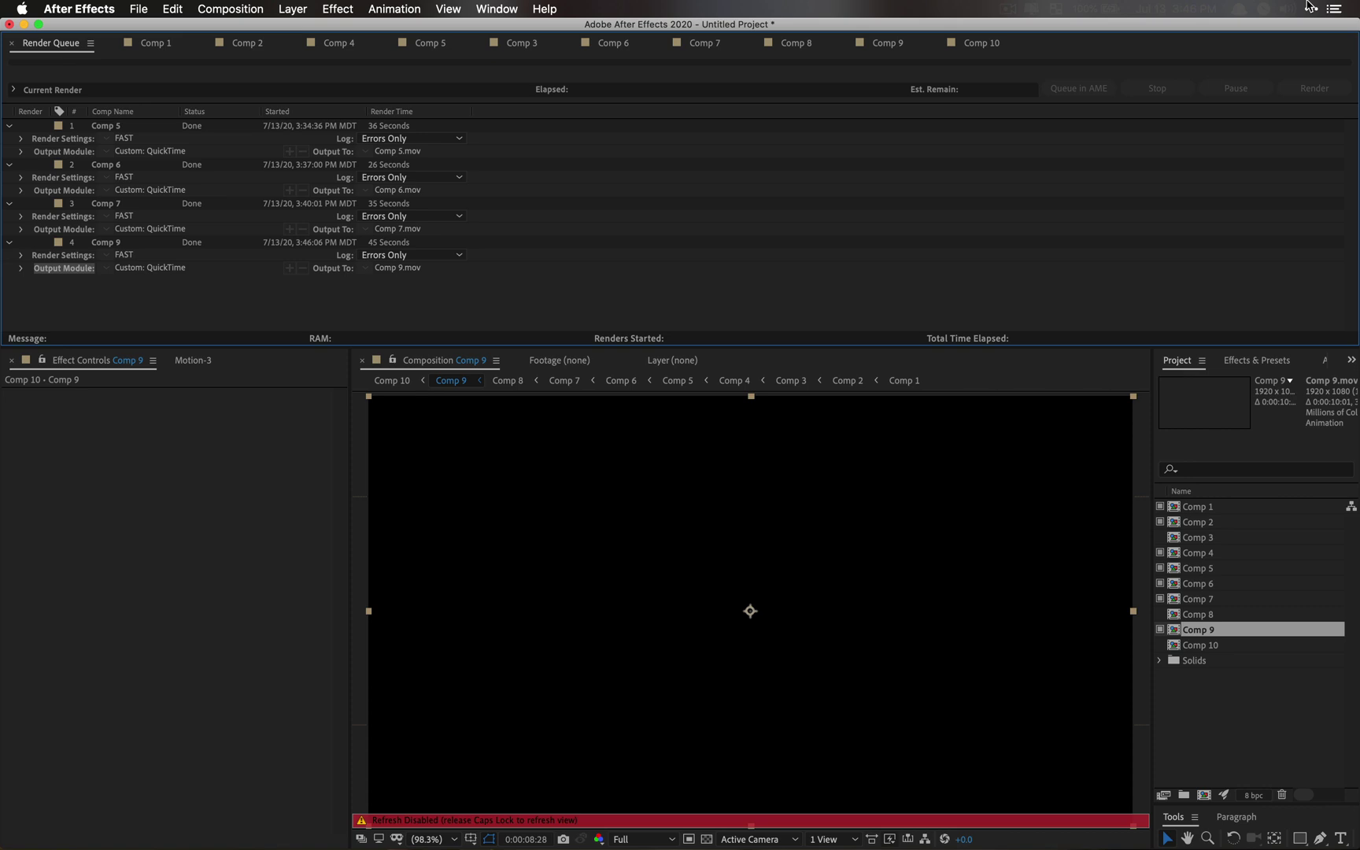
left_click(383, 384)
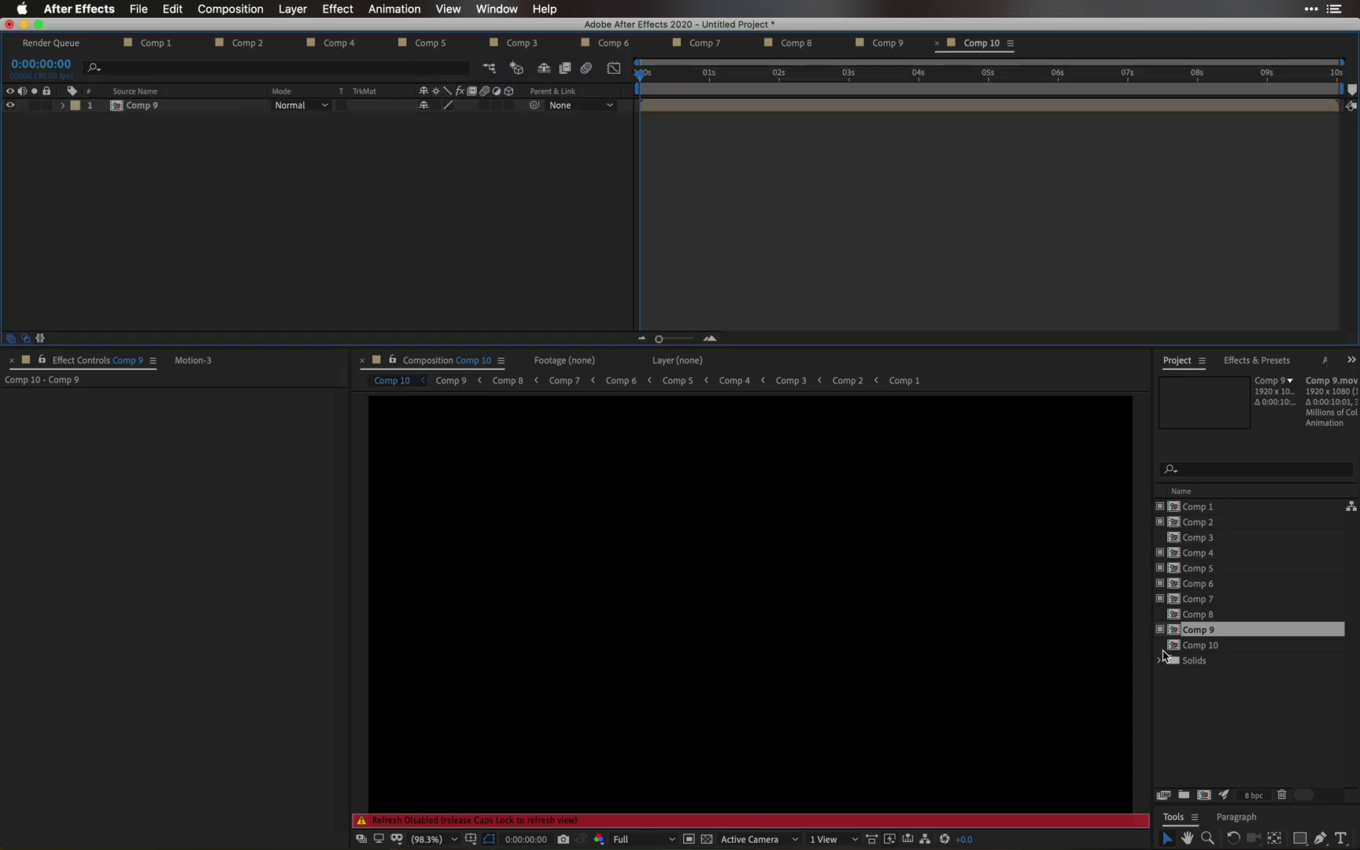
double_click(1196, 661)
scroll(1201, 642, "down", 1)
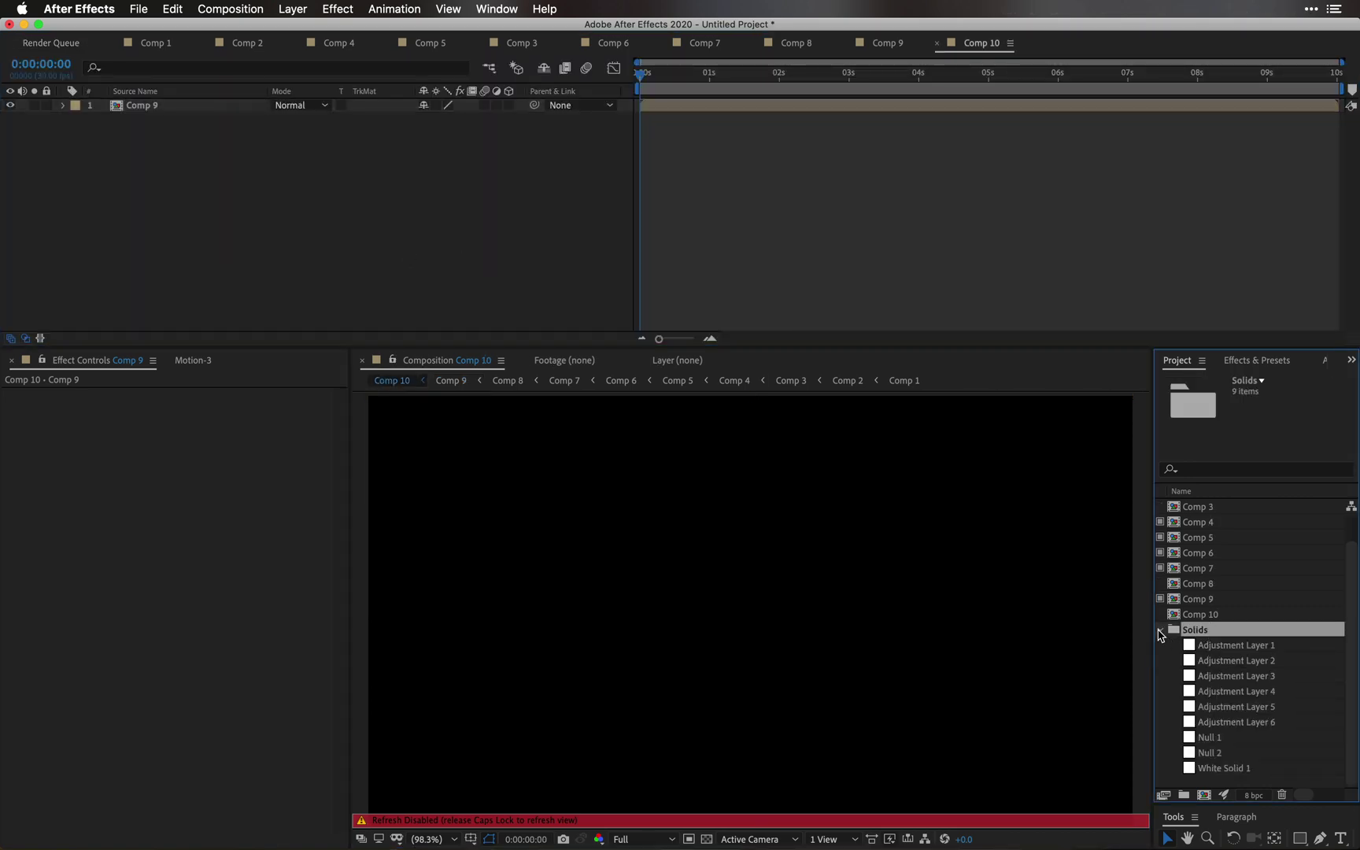
left_click(1161, 631)
left_click(1207, 646)
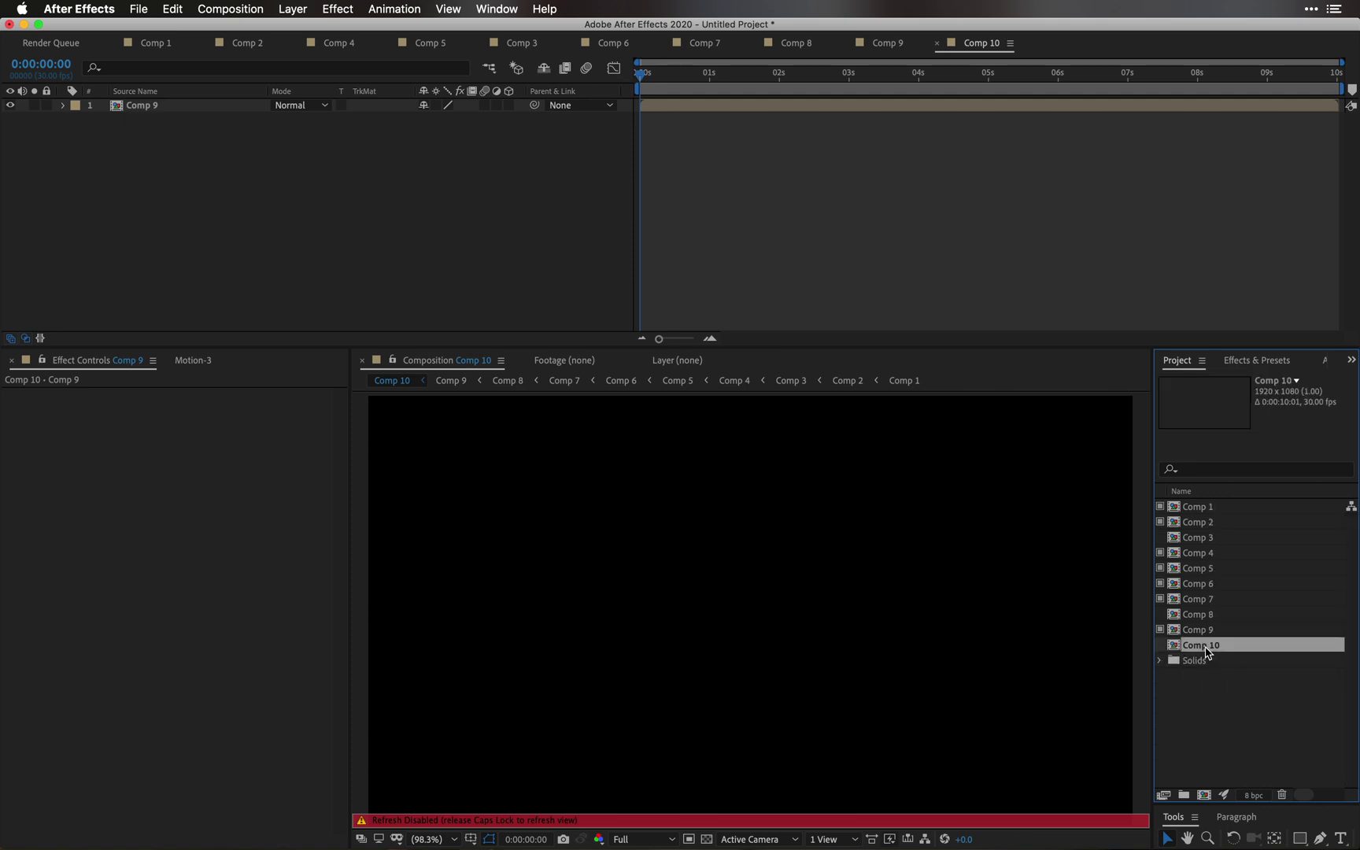
left_click(543, 256)
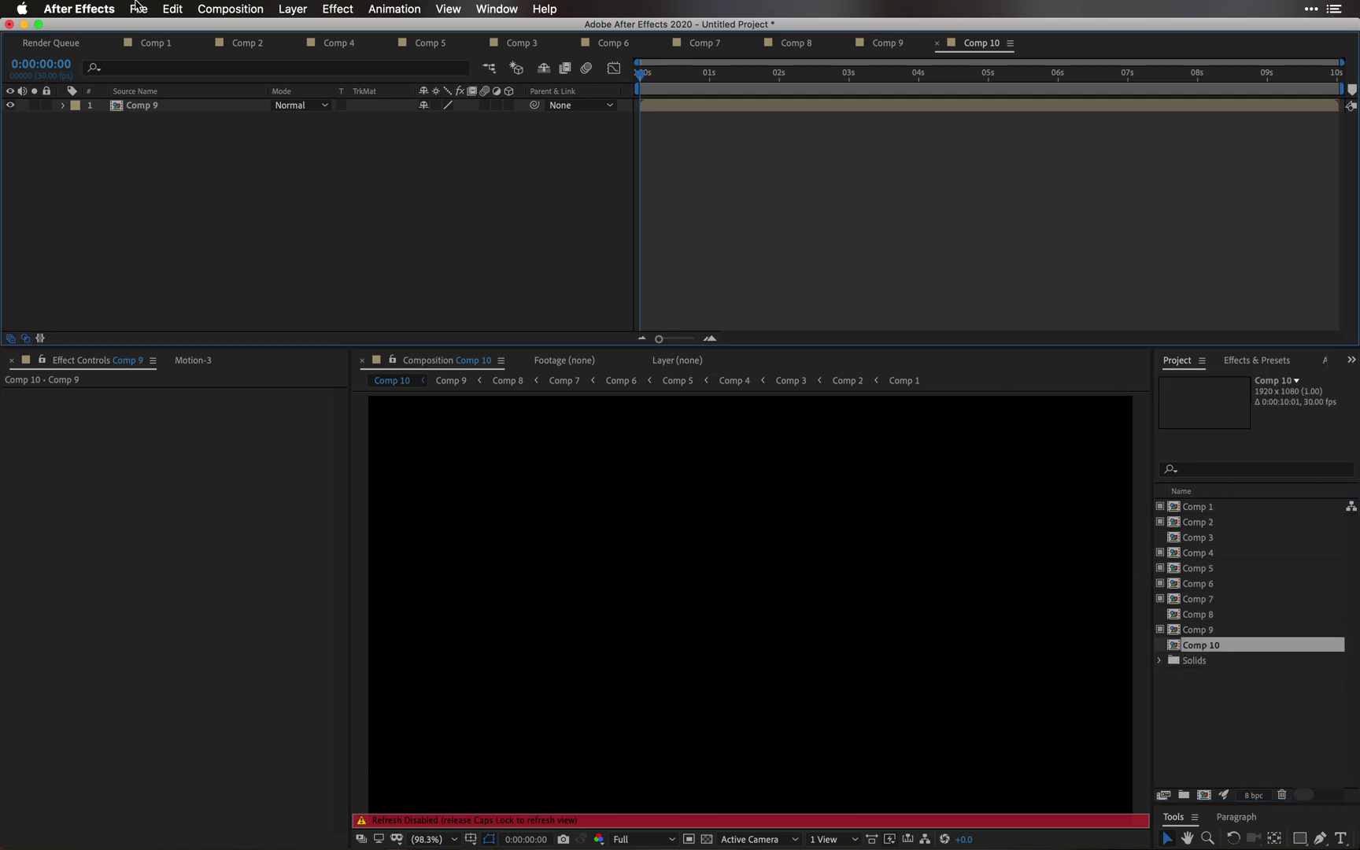
Step: Purge all memory and the disk cache, agreeing to delete the cached files
left_click(173, 8)
mouse_move(213, 328)
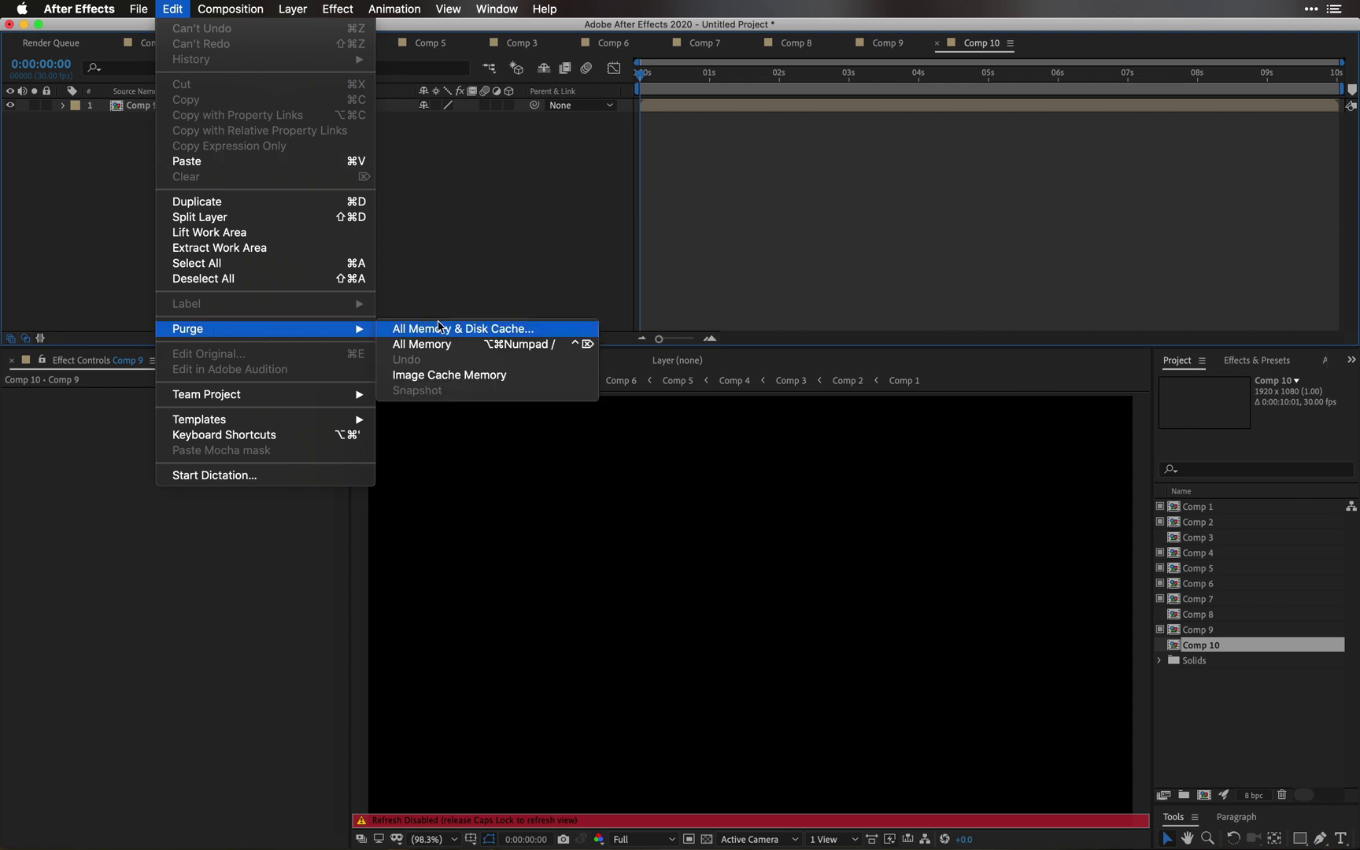
left_click(433, 329)
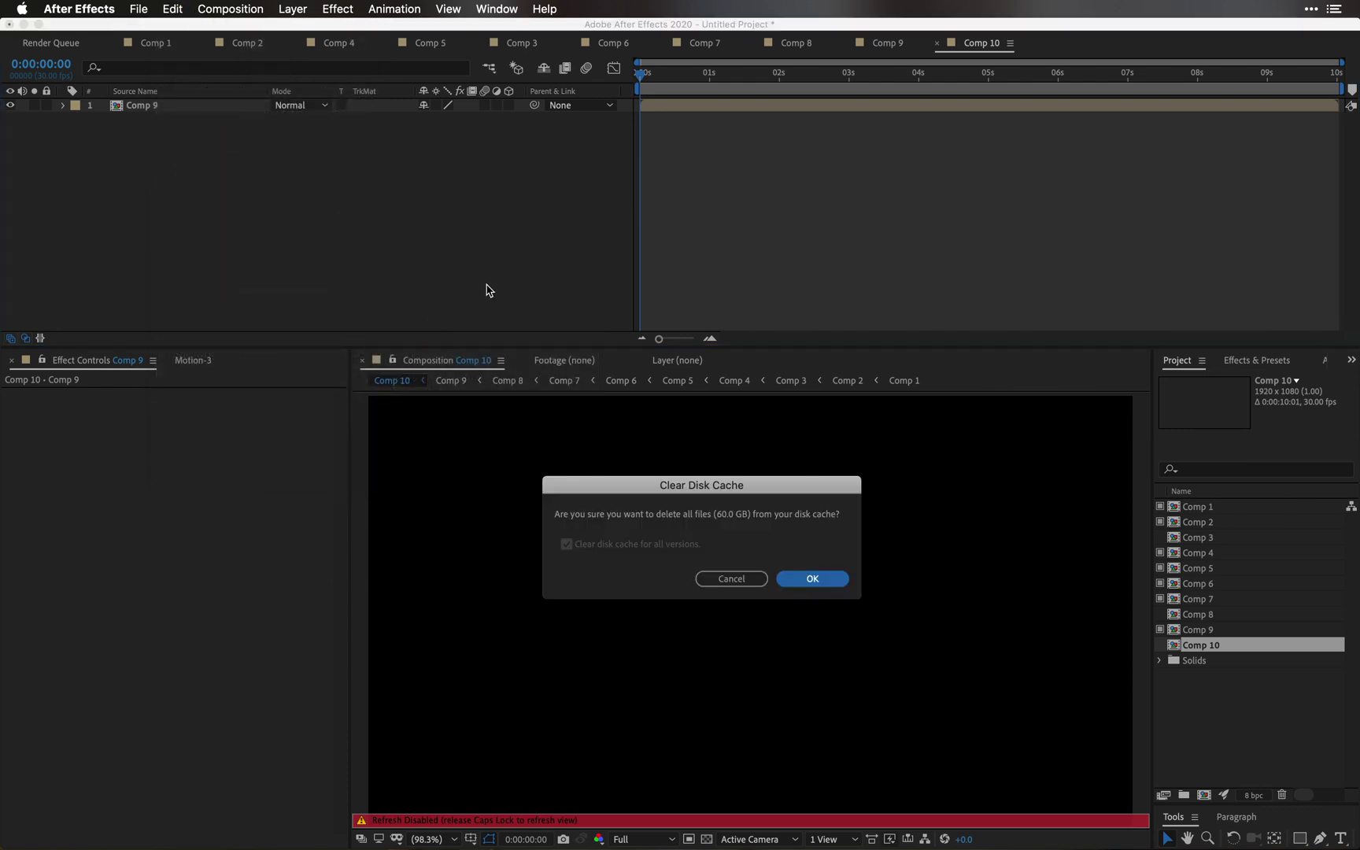
left_click(833, 585)
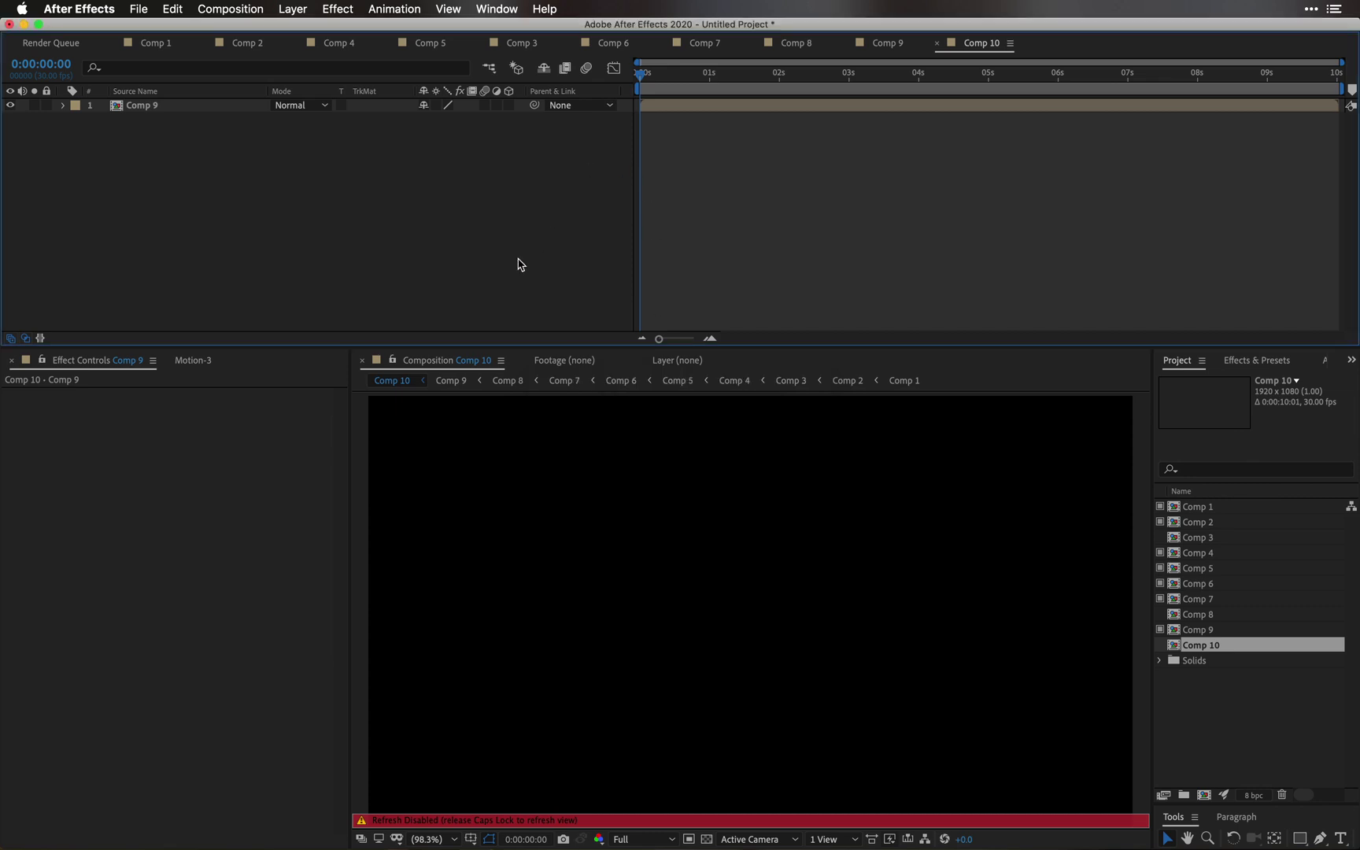
Step: Run the CleanMyMac memory cleanup again after the cache purge
left_click(1311, 8)
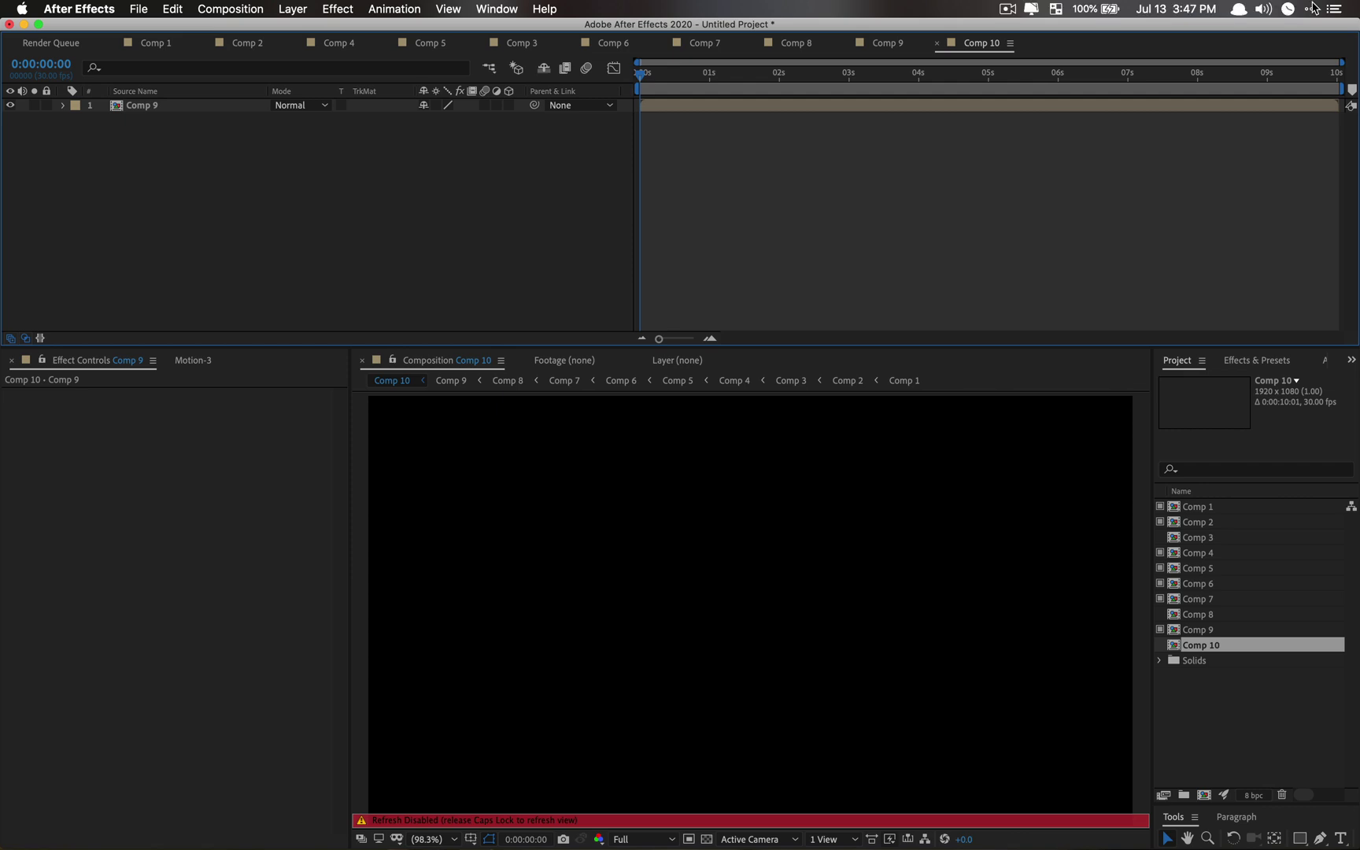
left_click(1031, 10)
left_click(1031, 10)
left_click(1031, 10)
left_click(1264, 88)
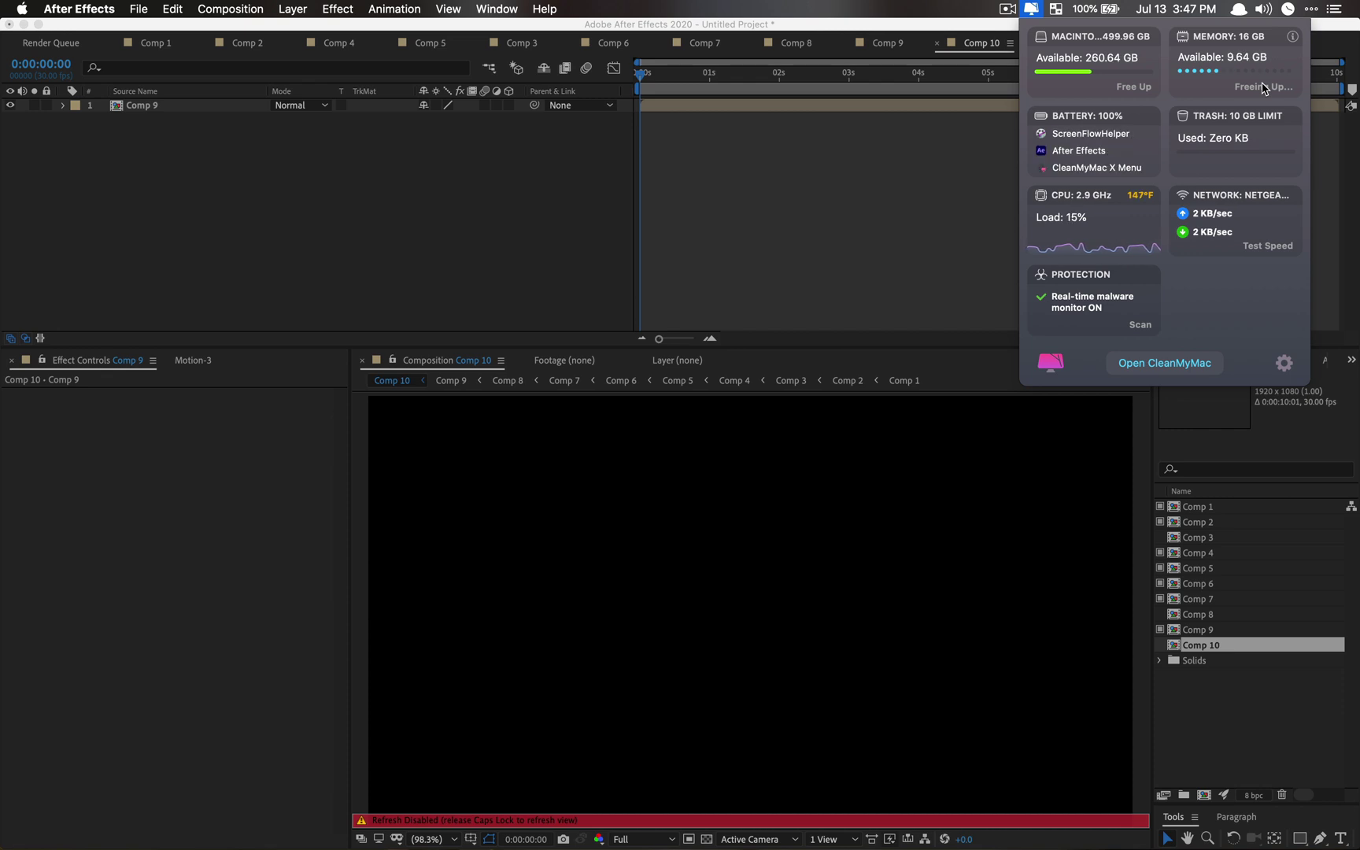
left_click(594, 168)
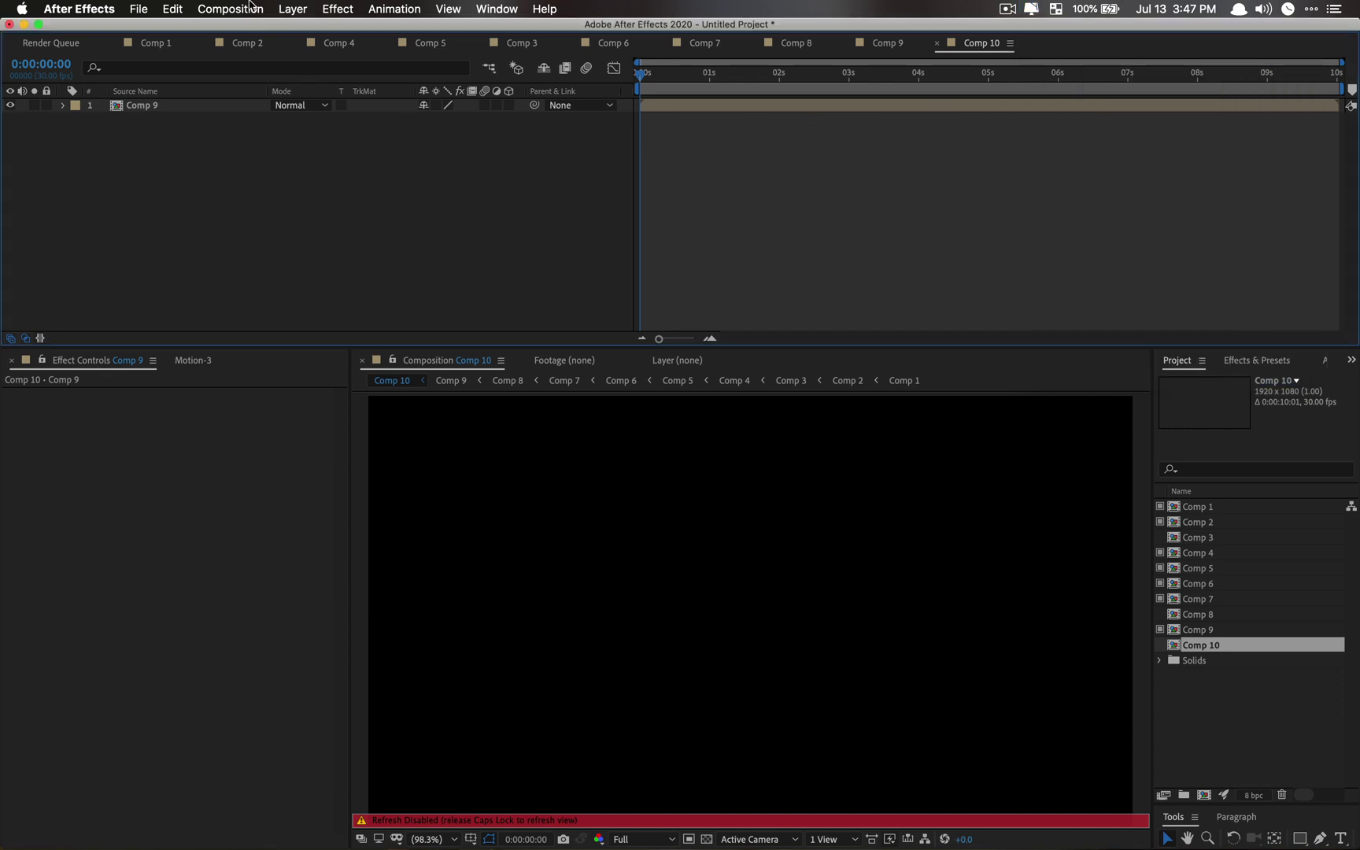
left_click(175, 9)
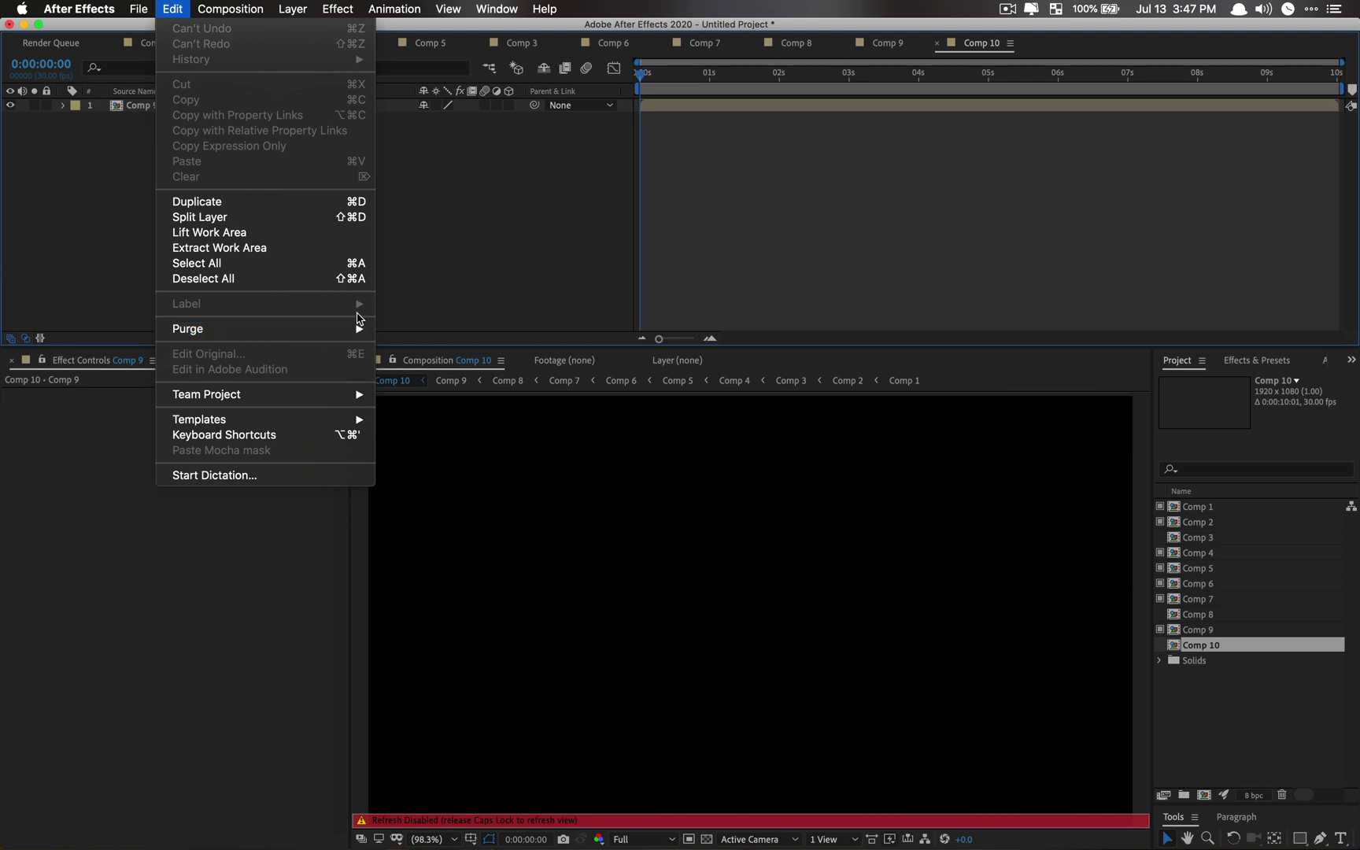
left_click(409, 277)
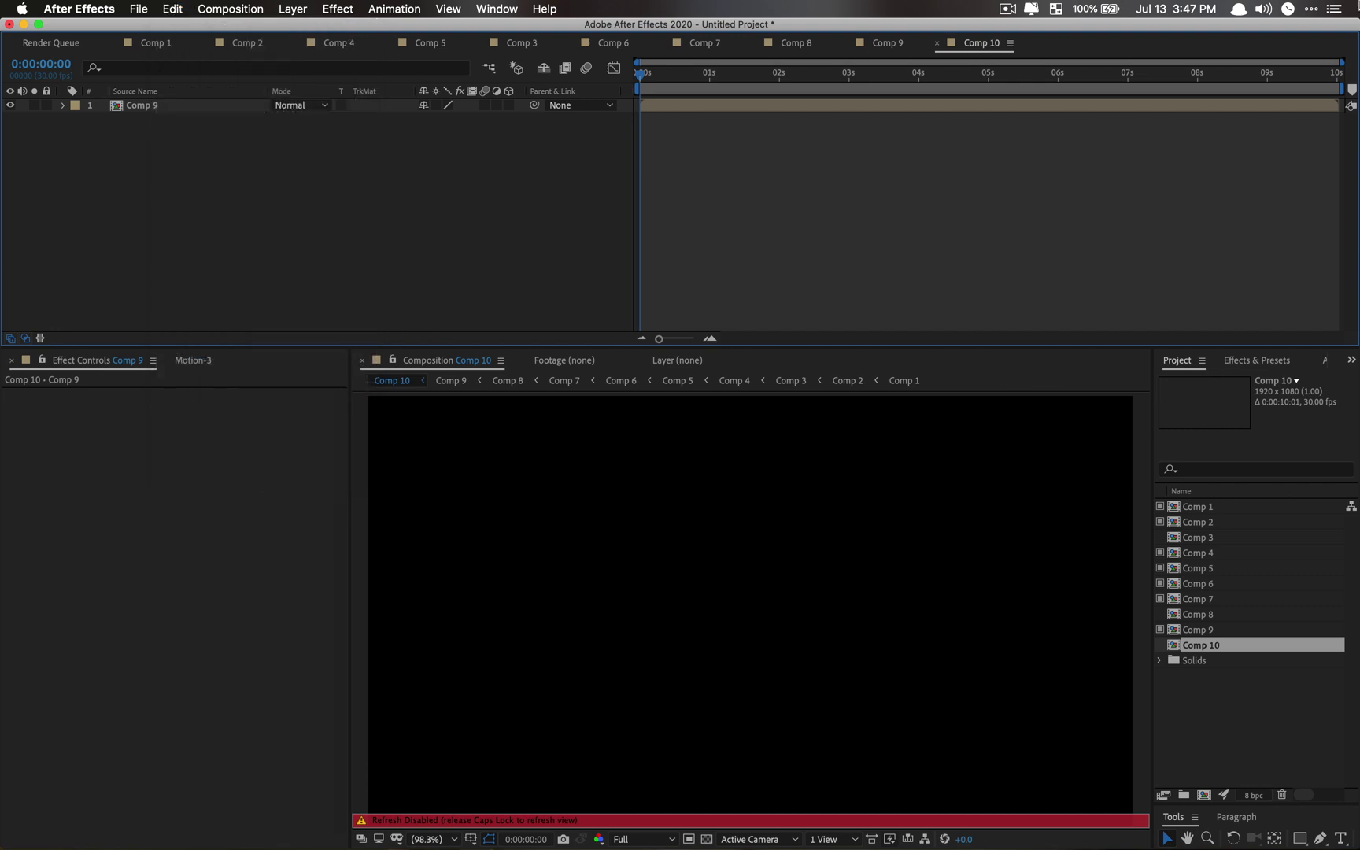
left_click(1033, 10)
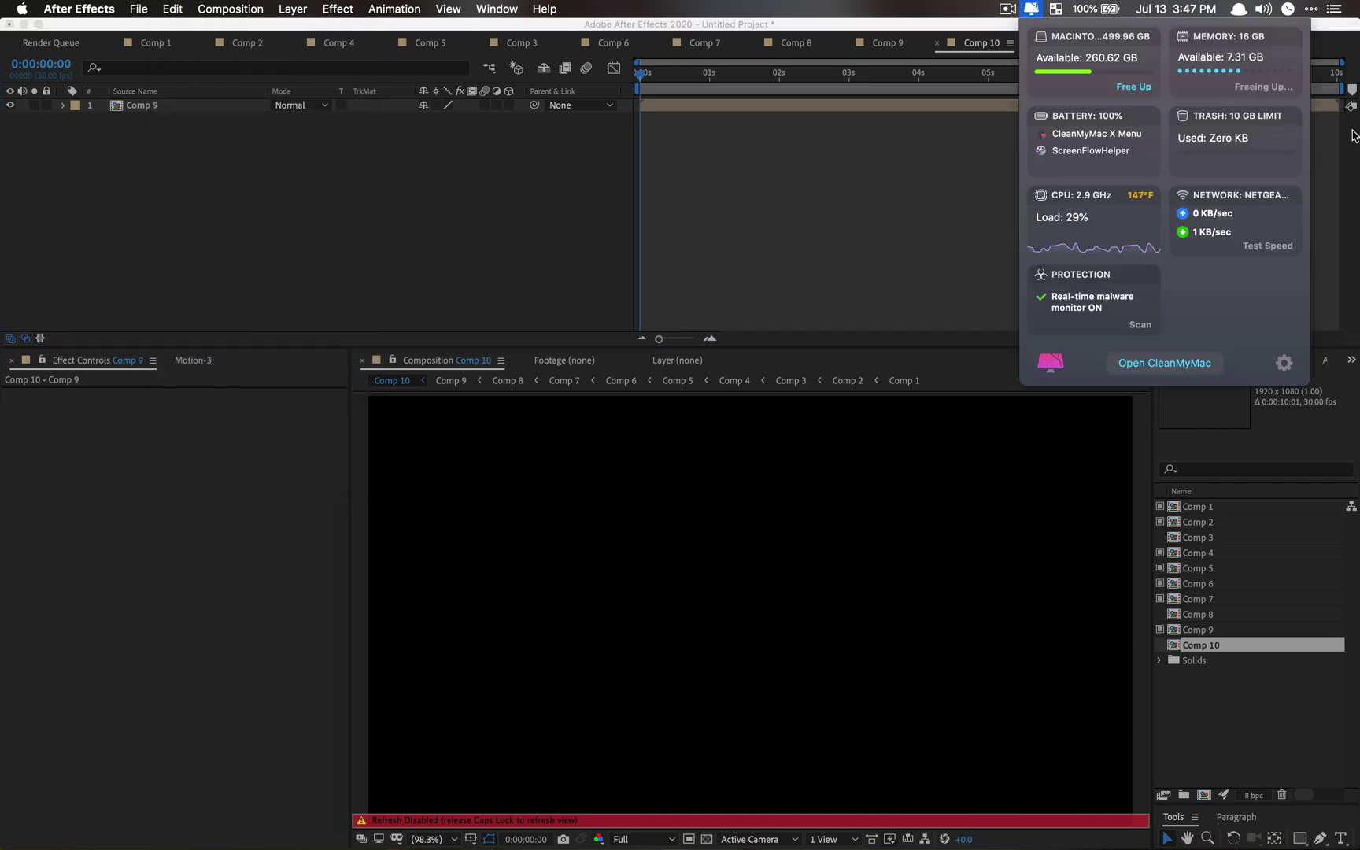
left_click(1033, 5)
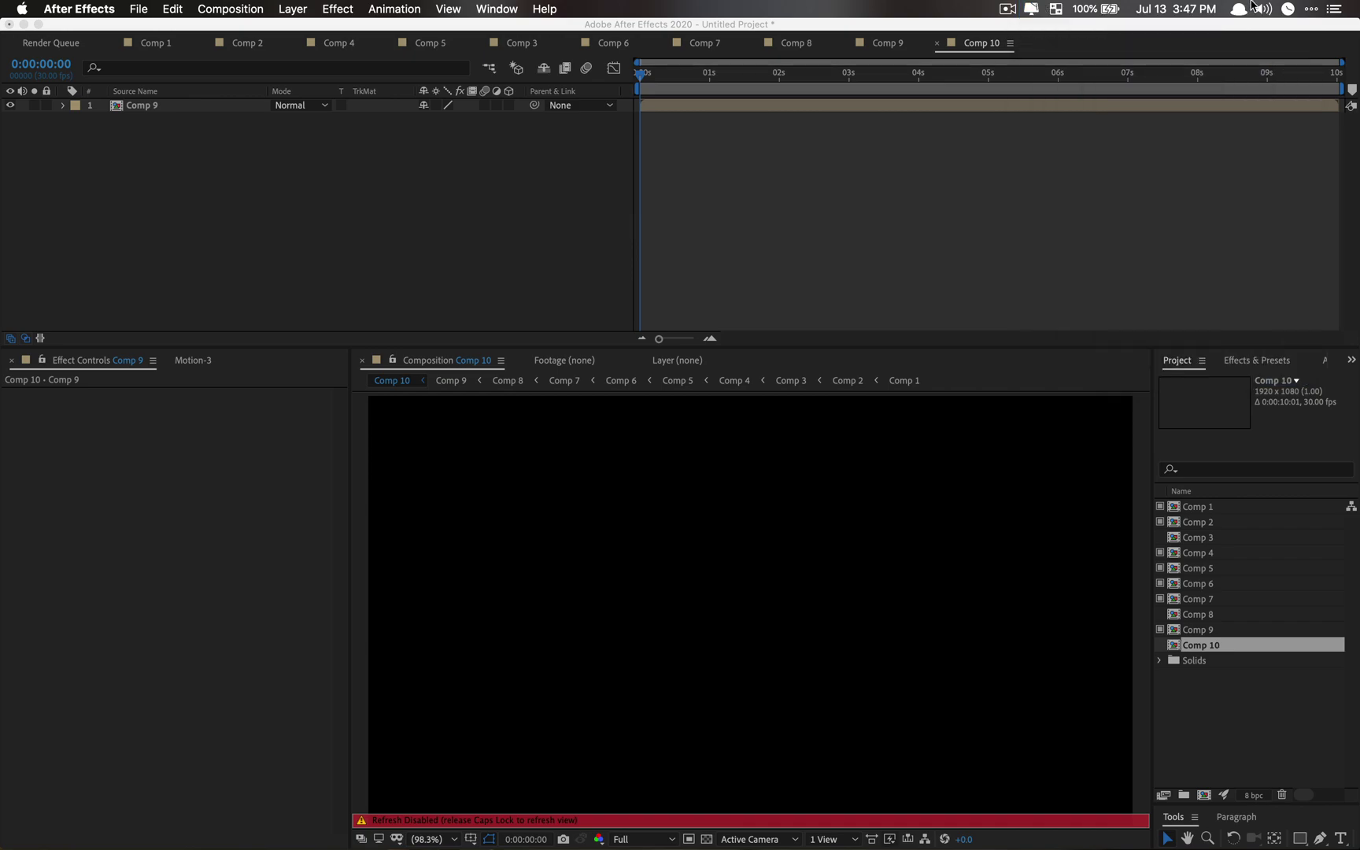
left_click(1312, 8)
Step: Re-enable view refresh and preview Comp 10 from its first frame
left_click(351, 224)
key("Caps_Lock")
key("space")
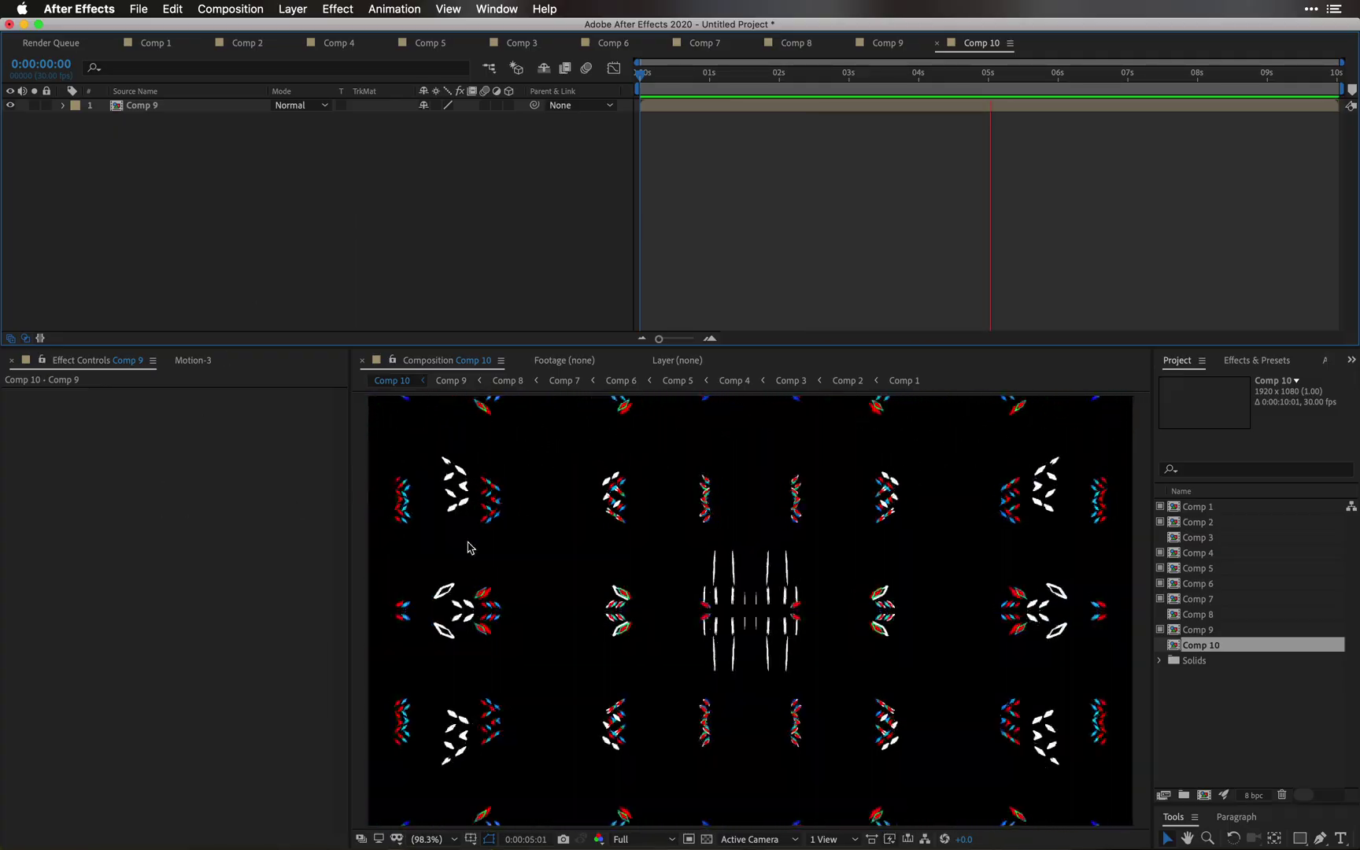
key("space")
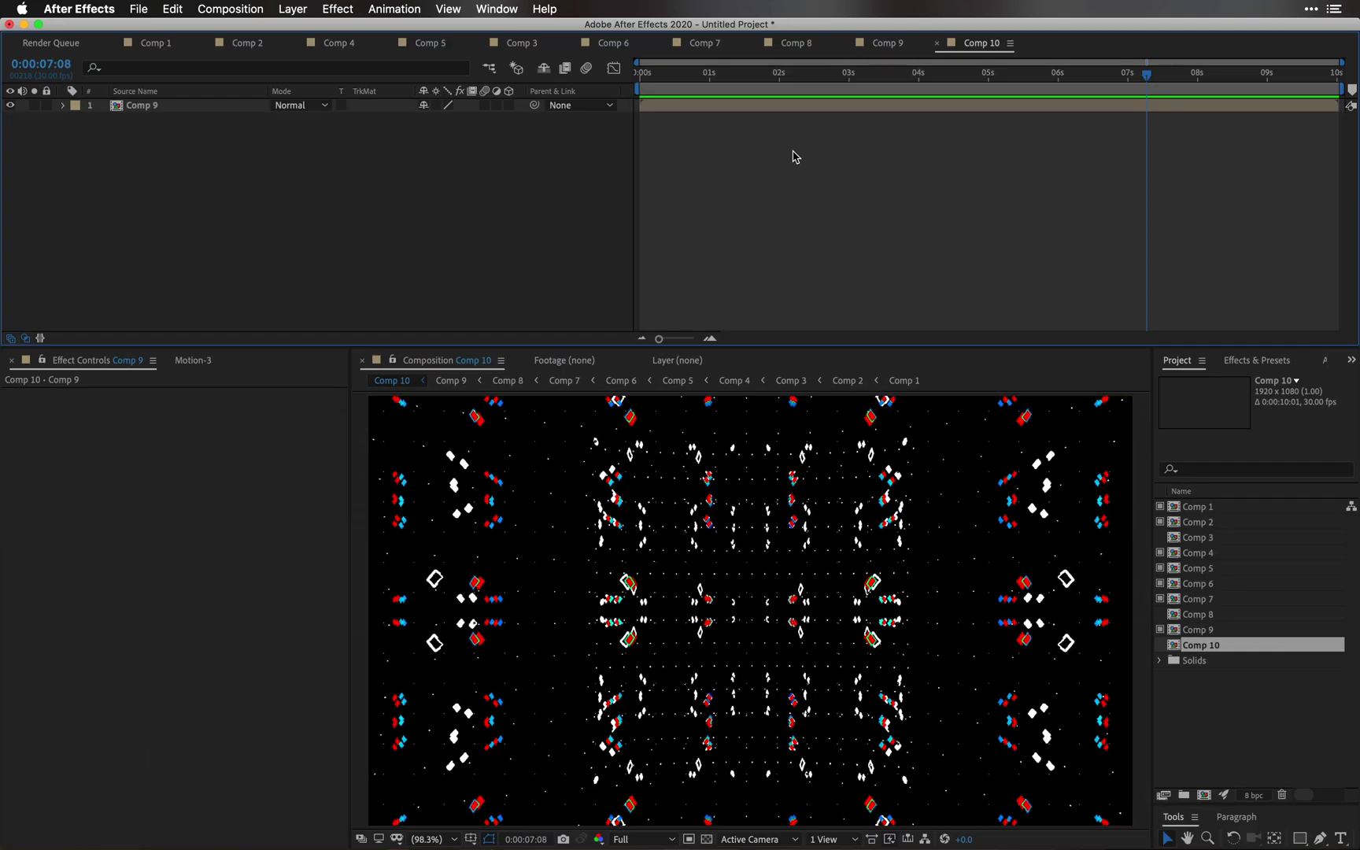
Step: Examine the shape edges of Comp 10 up close at 0:00:05:07, fit the frame again and replay the animation
left_click_drag(882, 75, 1005, 89)
key("Caps_Lock")
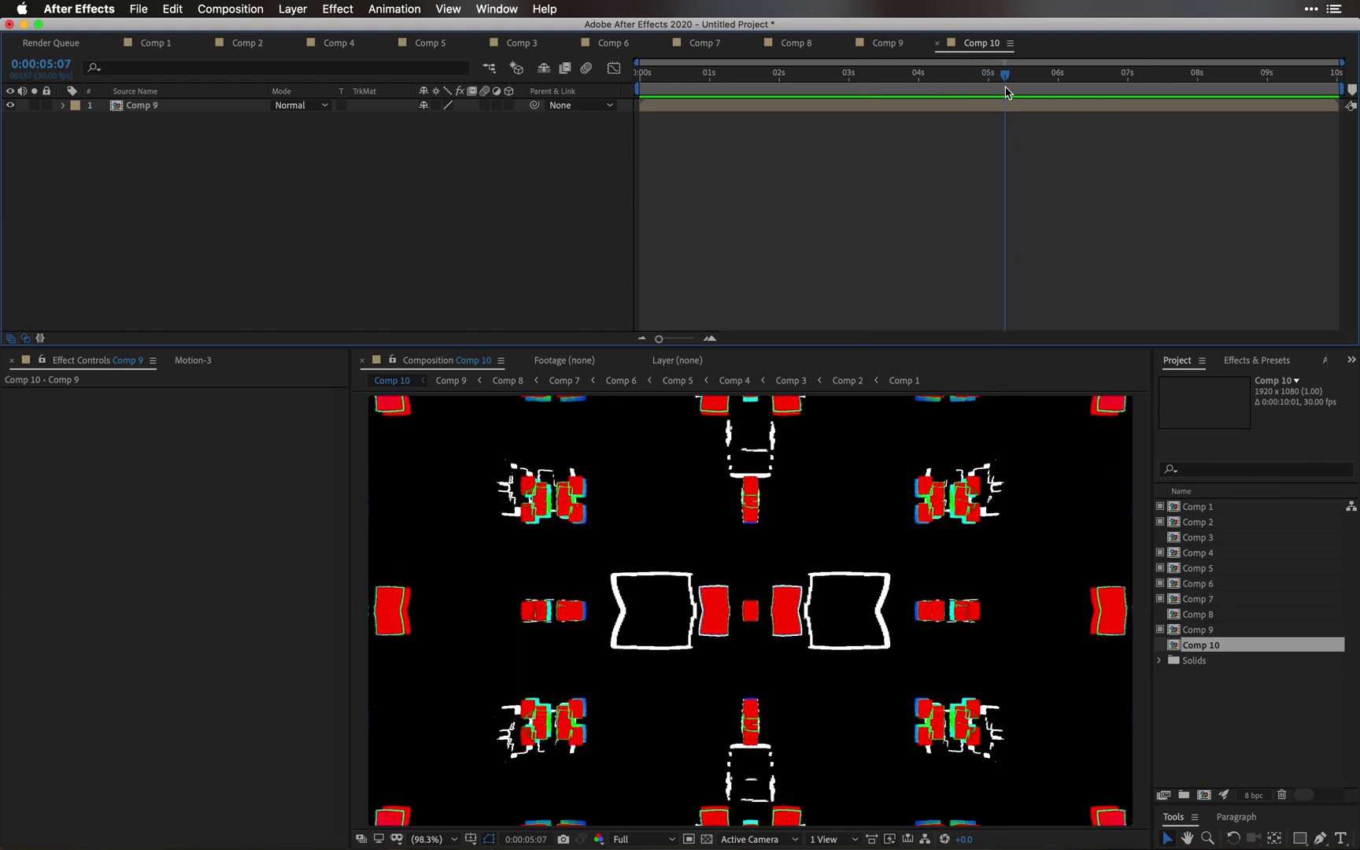
scroll(701, 660, "up", 6)
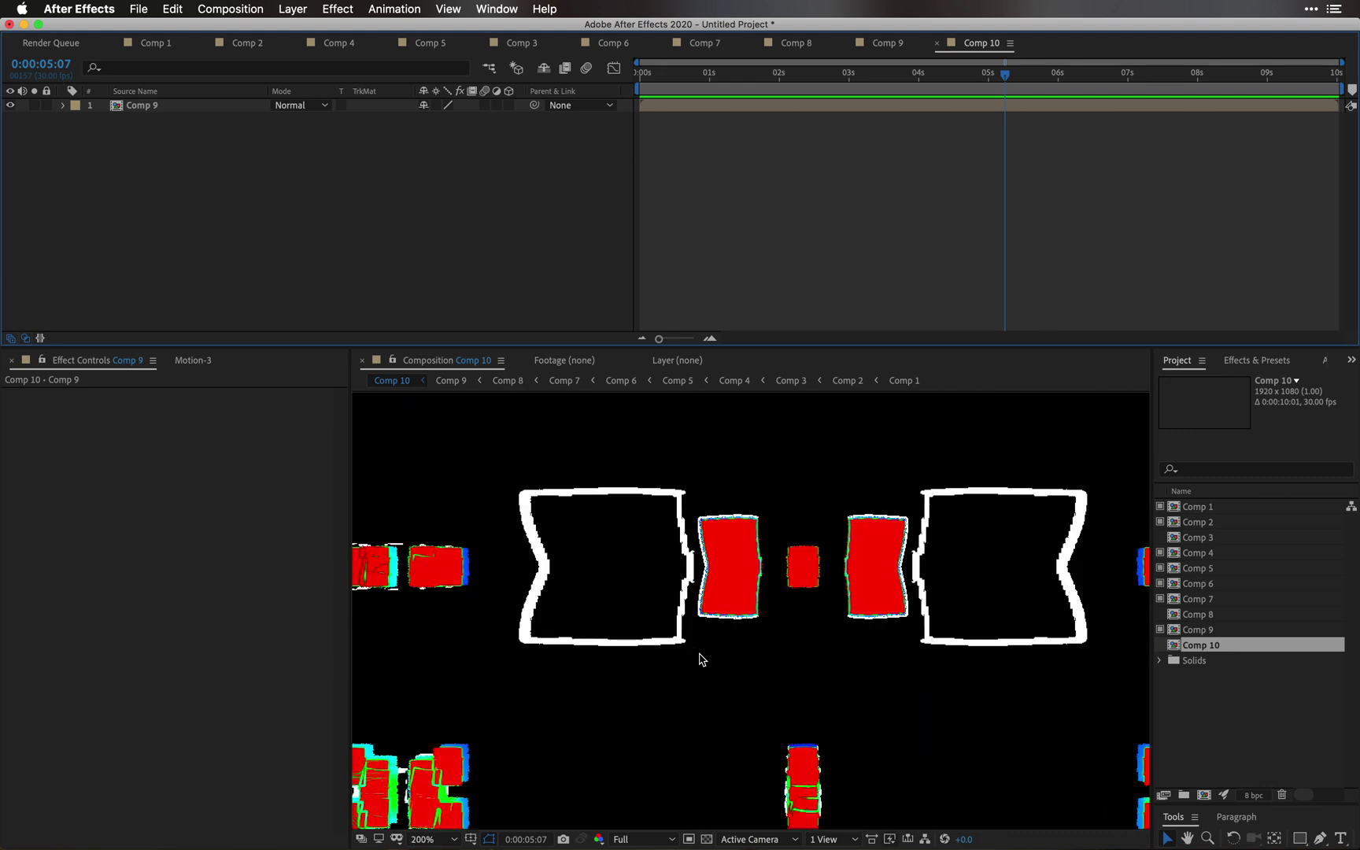
scroll(701, 659, "down", 2)
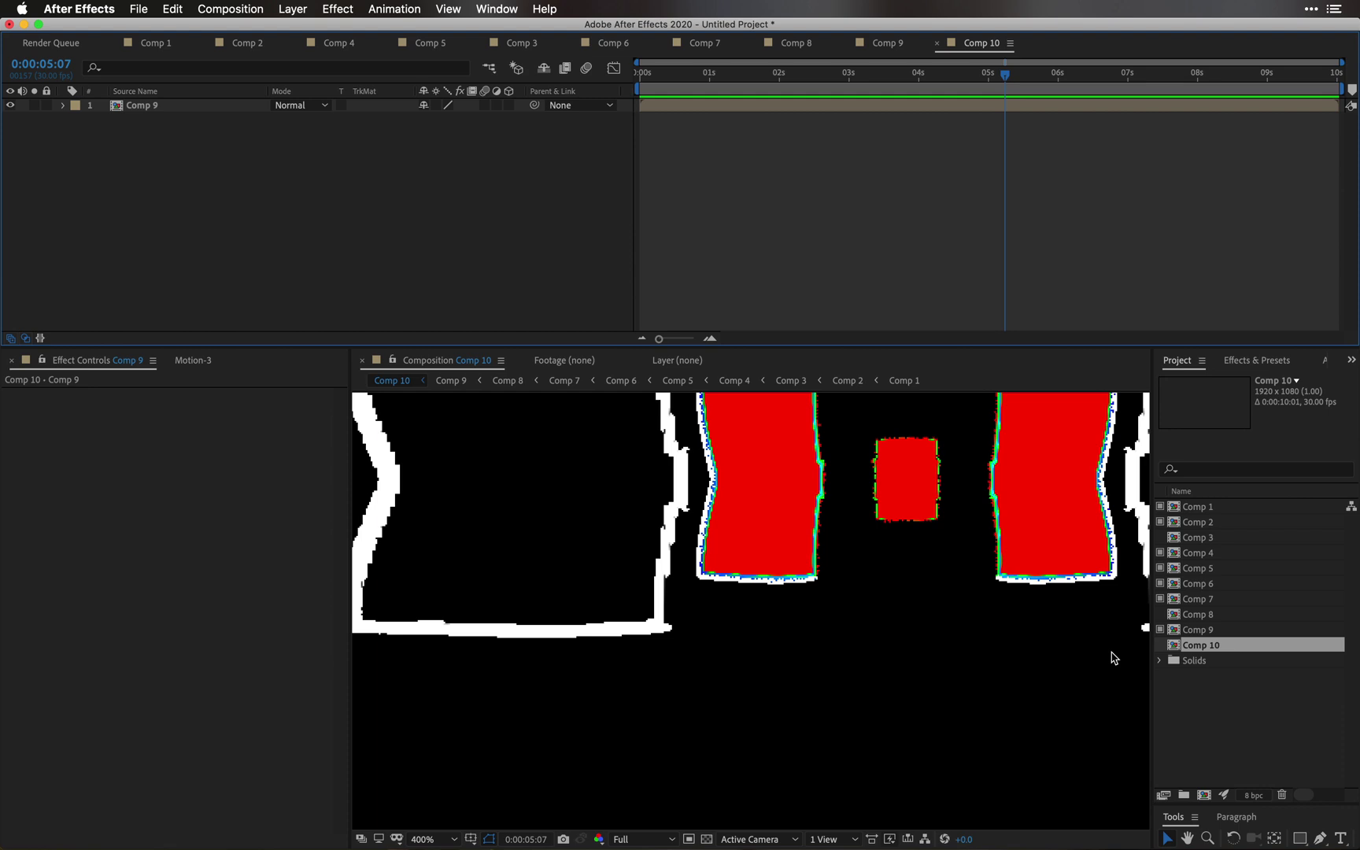
key("shift+slash")
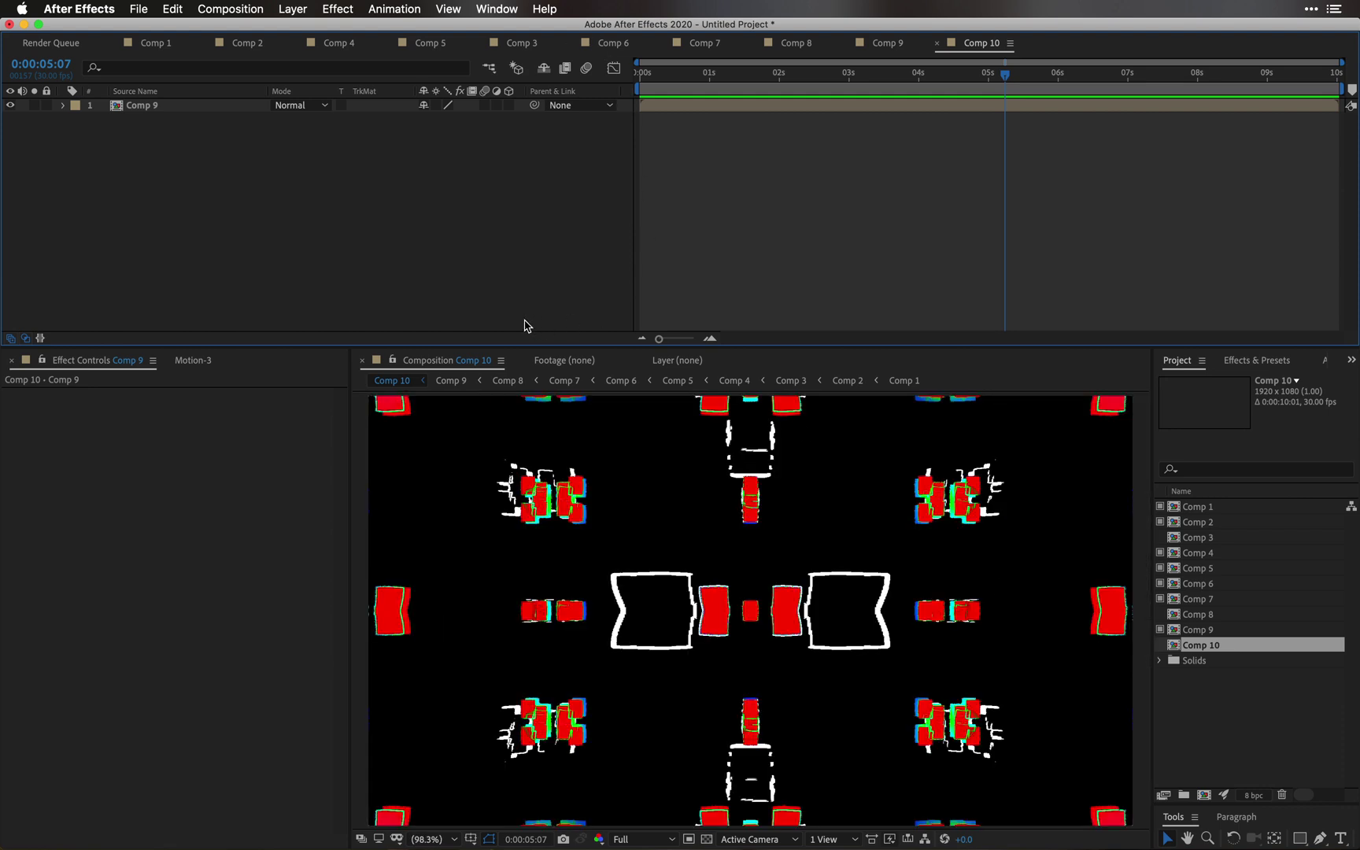
key("space")
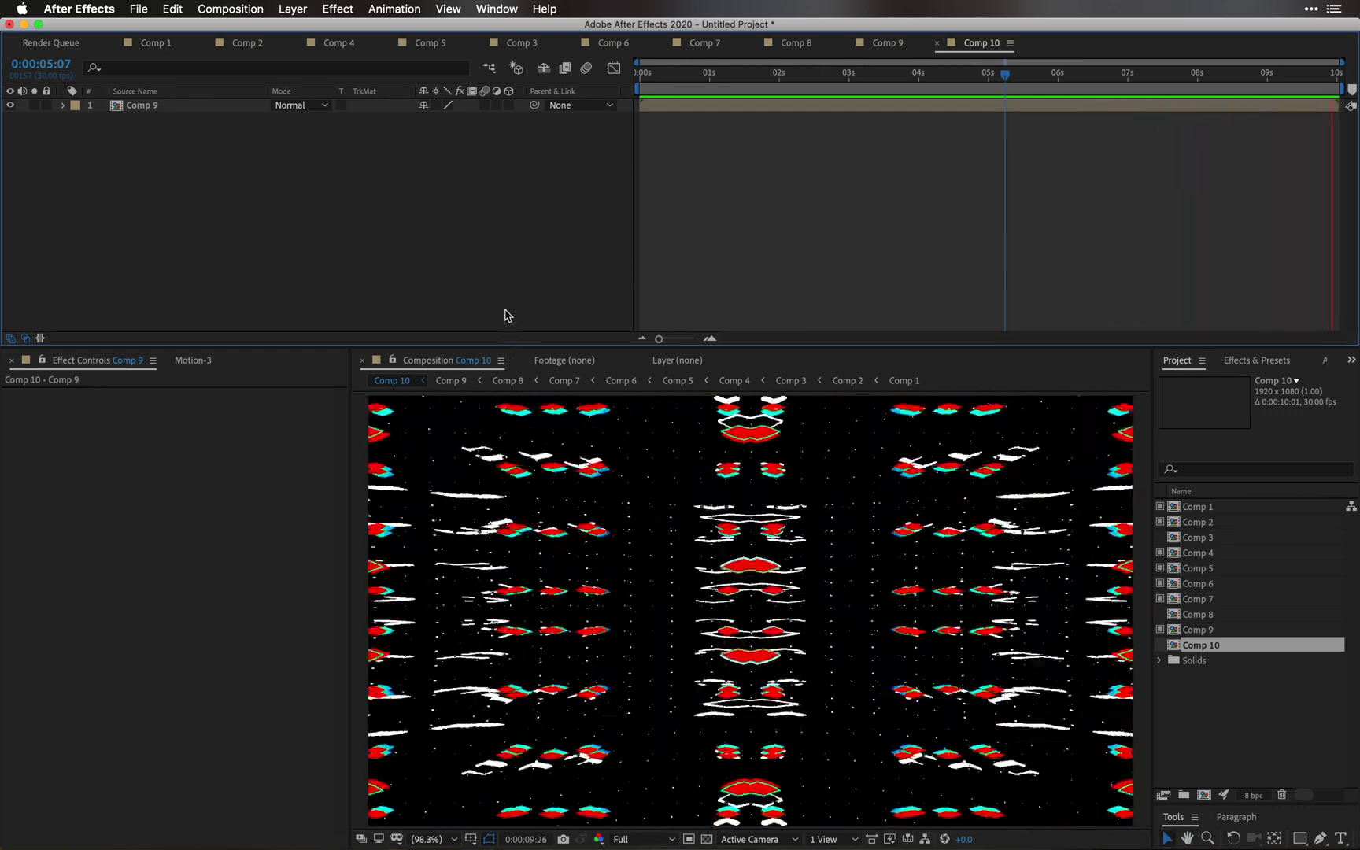
Step: Stop the preview and enable time remapping on the Comp 9 layer
key("space")
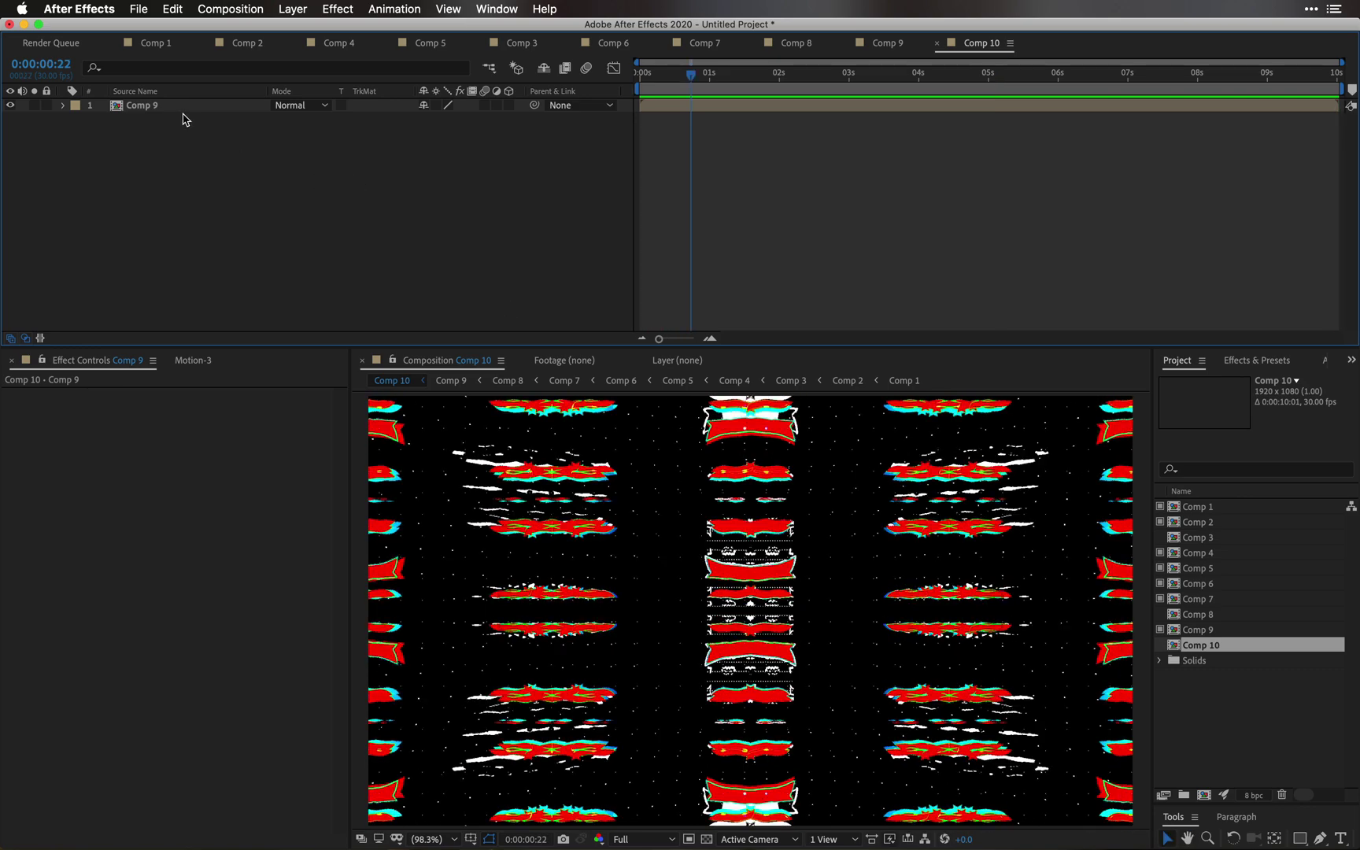
left_click(161, 107)
right_click(161, 108)
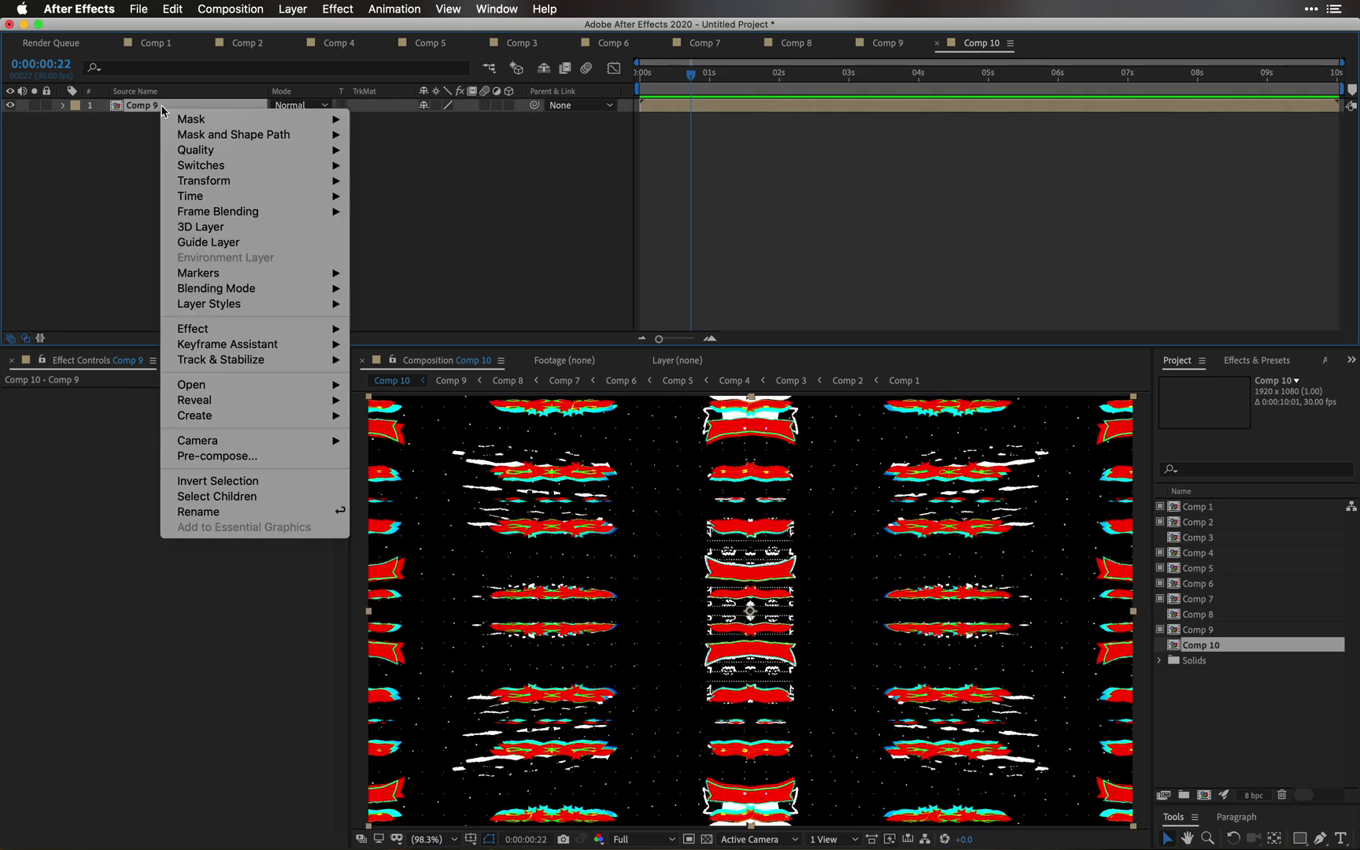
mouse_move(209, 197)
left_click(482, 198)
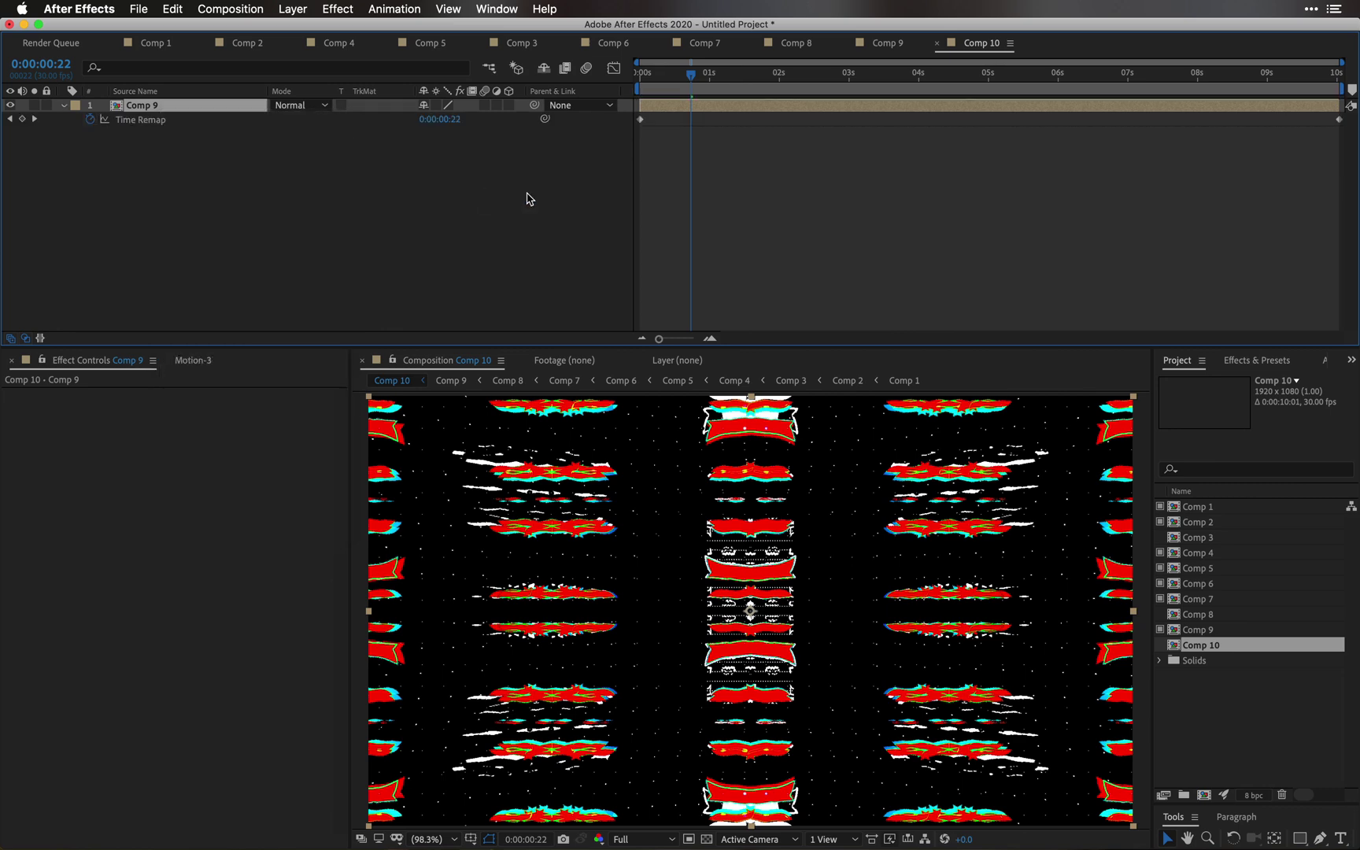
Step: Add a Time Remap keyframe at 0:00:05:11, delete the end keyframe, and move the new one to the layer's end
left_click(917, 79)
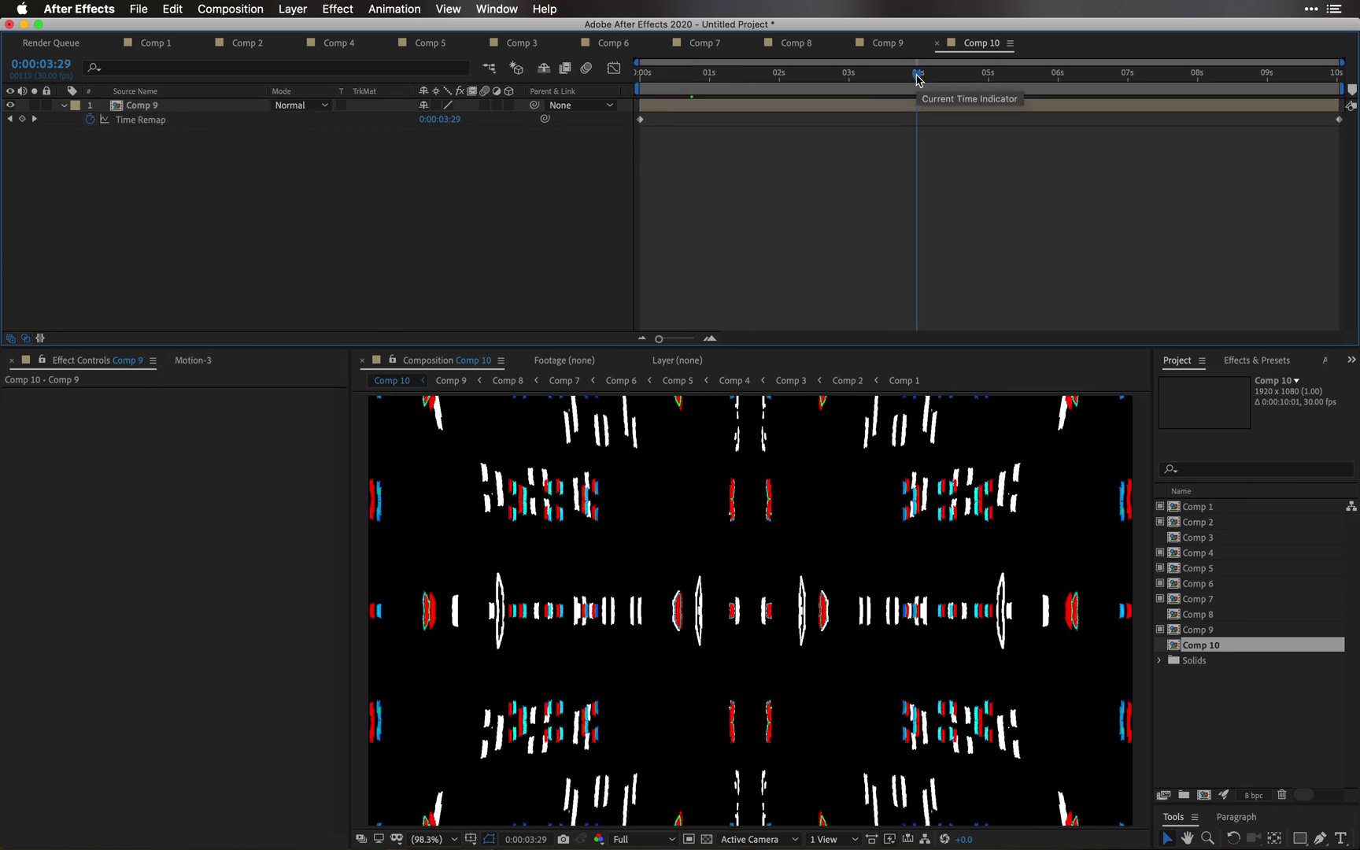
key("space")
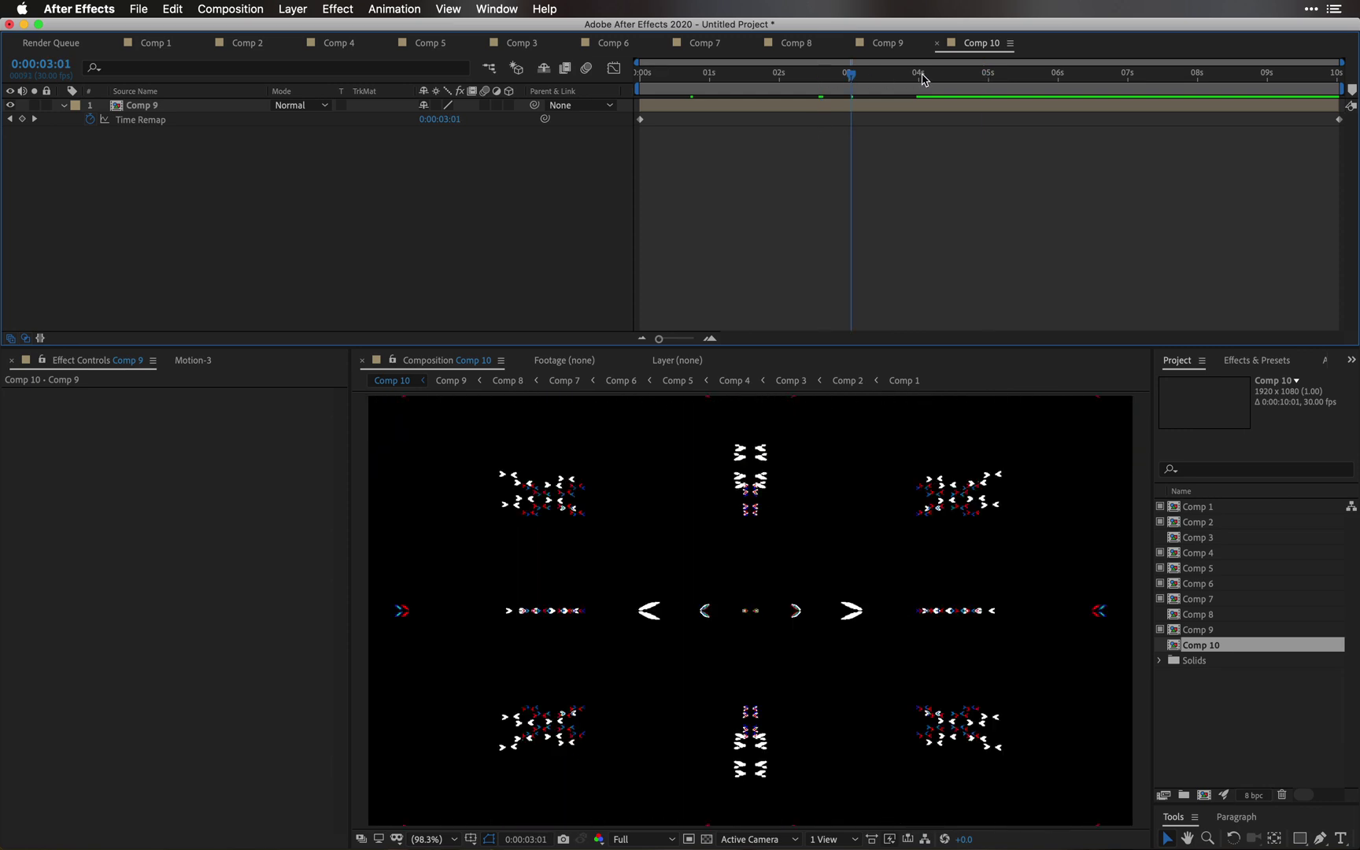
left_click(22, 119)
left_click_drag(1265, 148, 1354, 89)
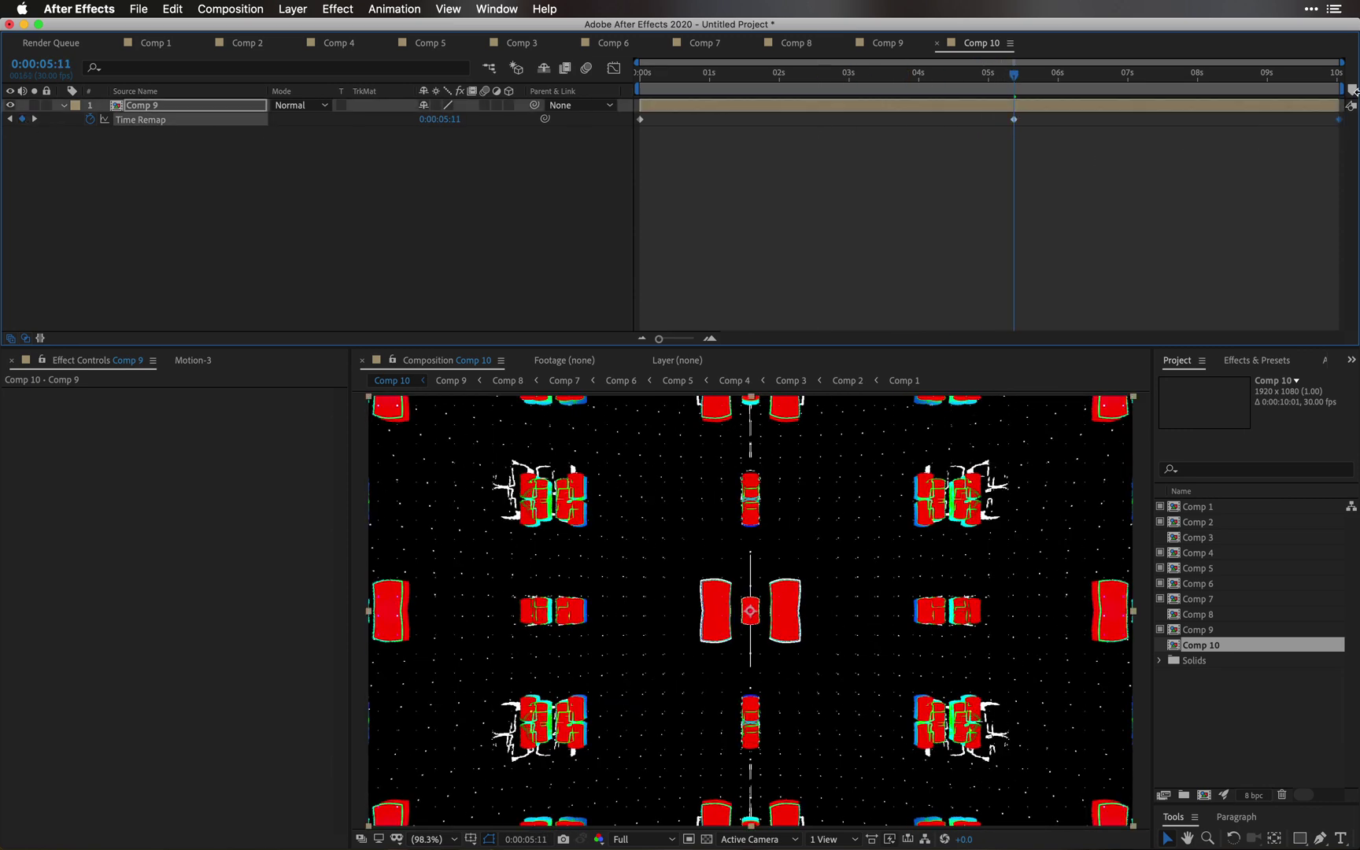
key("Delete")
left_click_drag(1014, 119, 1341, 151)
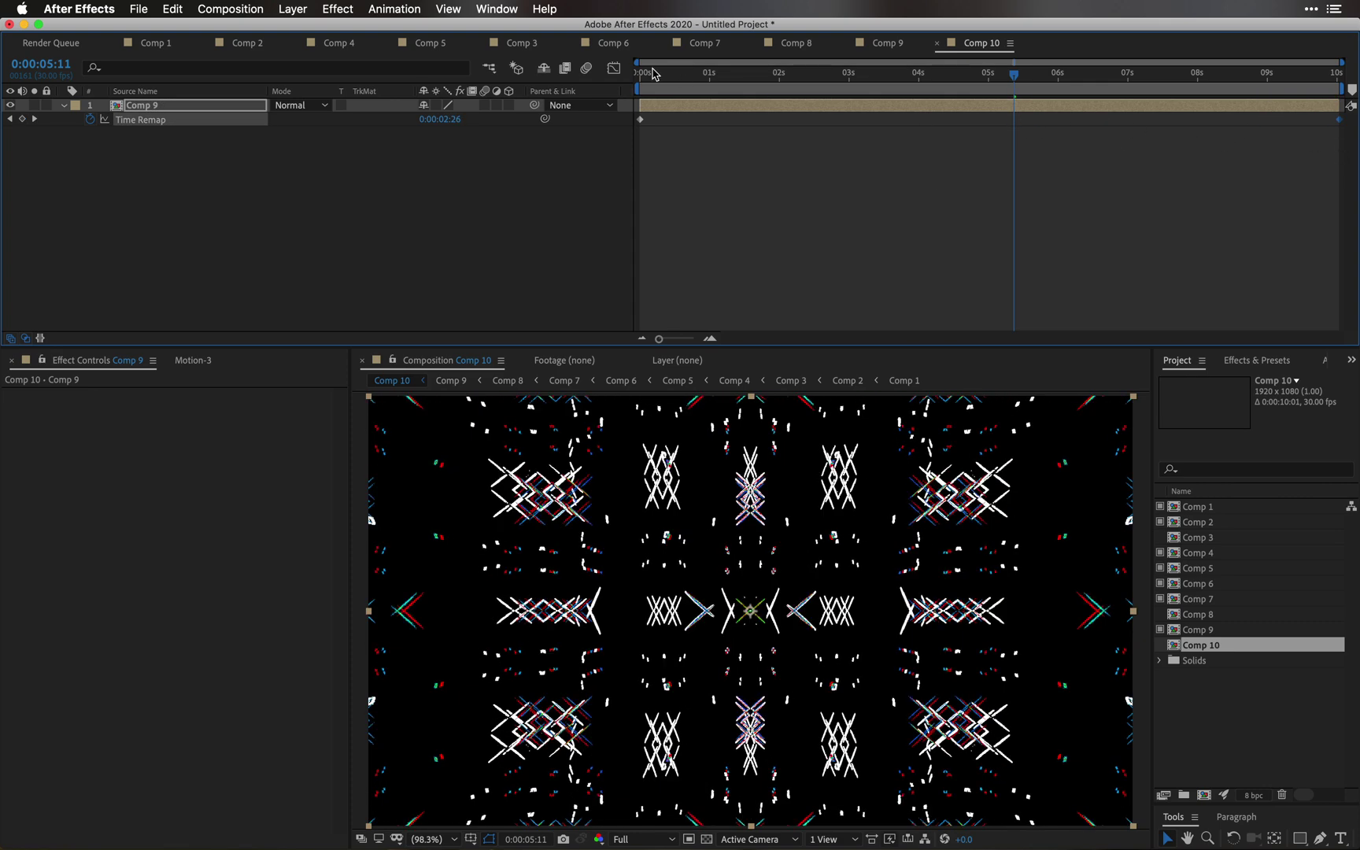
Step: Preview the time-remapped Comp 10 from its first frame
left_click_drag(647, 72, 639, 72)
key("space")
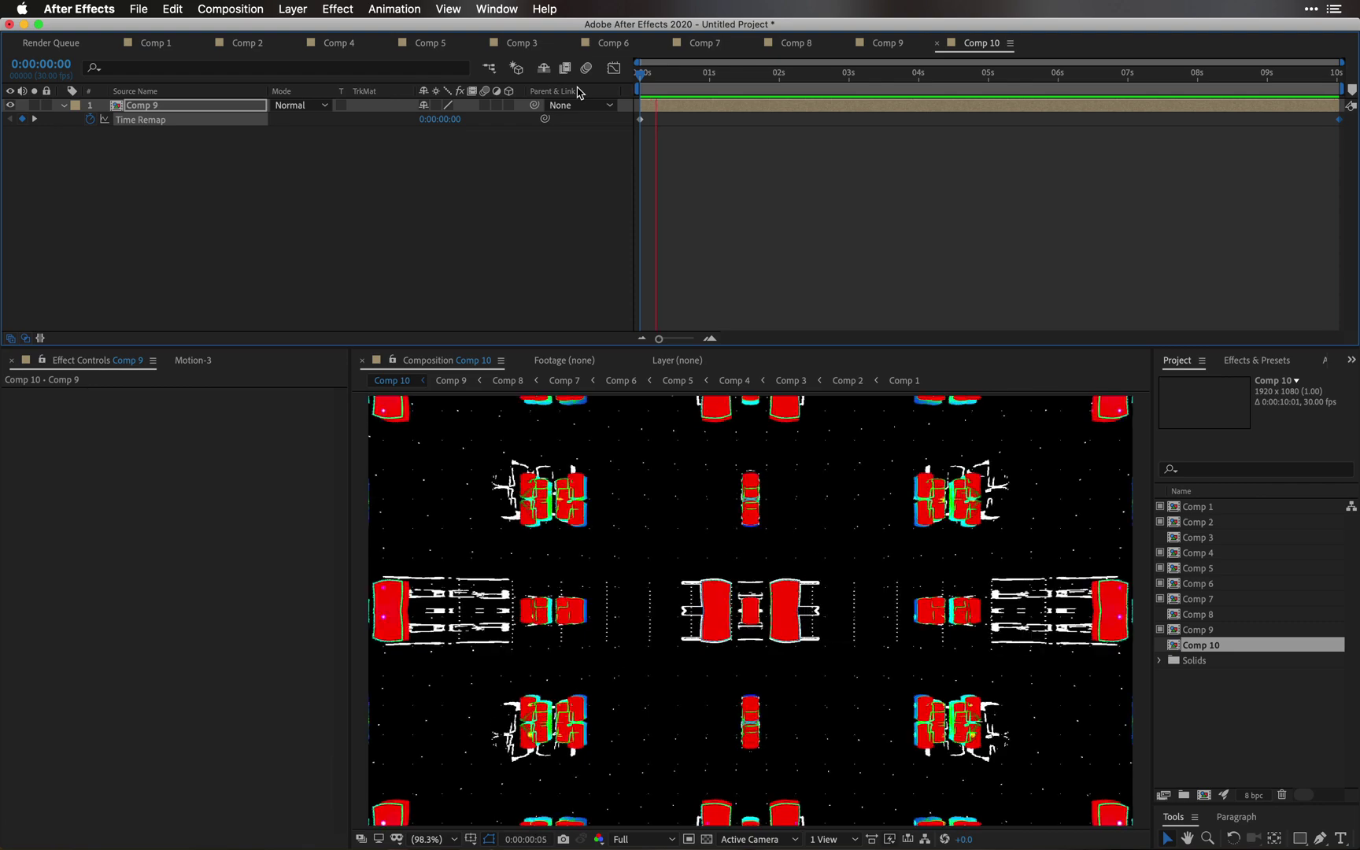
key("space")
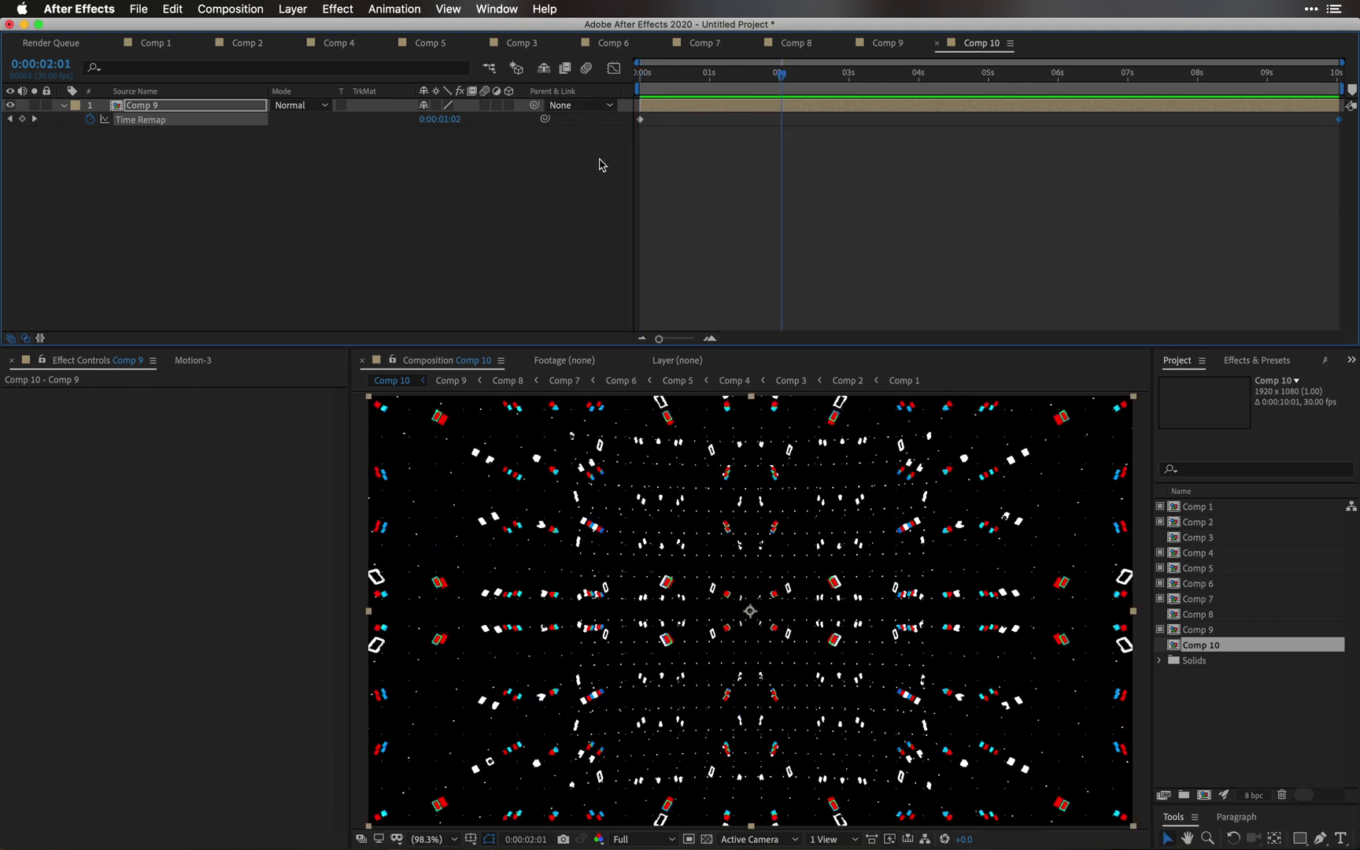
Step: Add an adjustment layer above Comp 9 in Comp 10
left_click(570, 179)
right_click(570, 179)
mouse_move(597, 186)
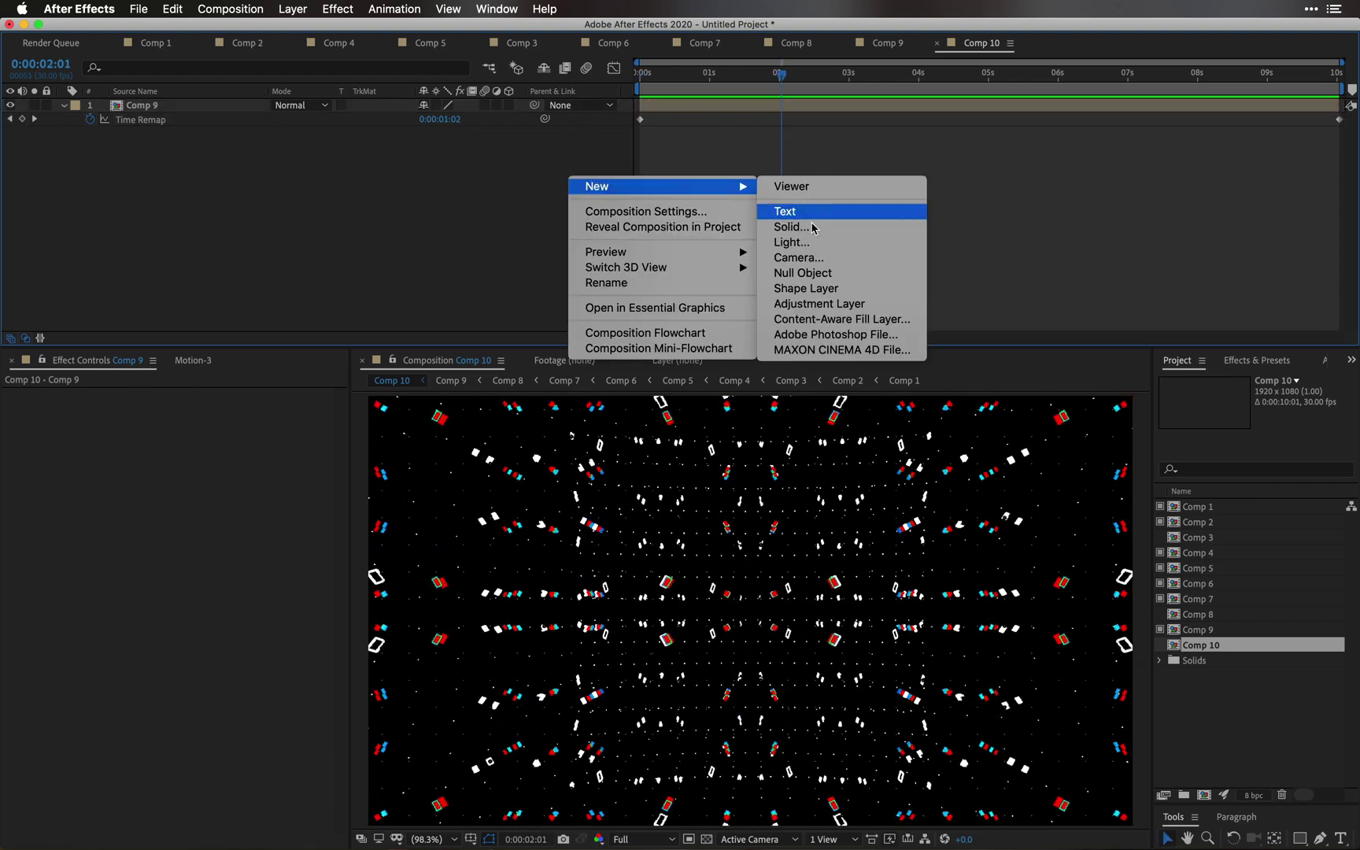
left_click(843, 304)
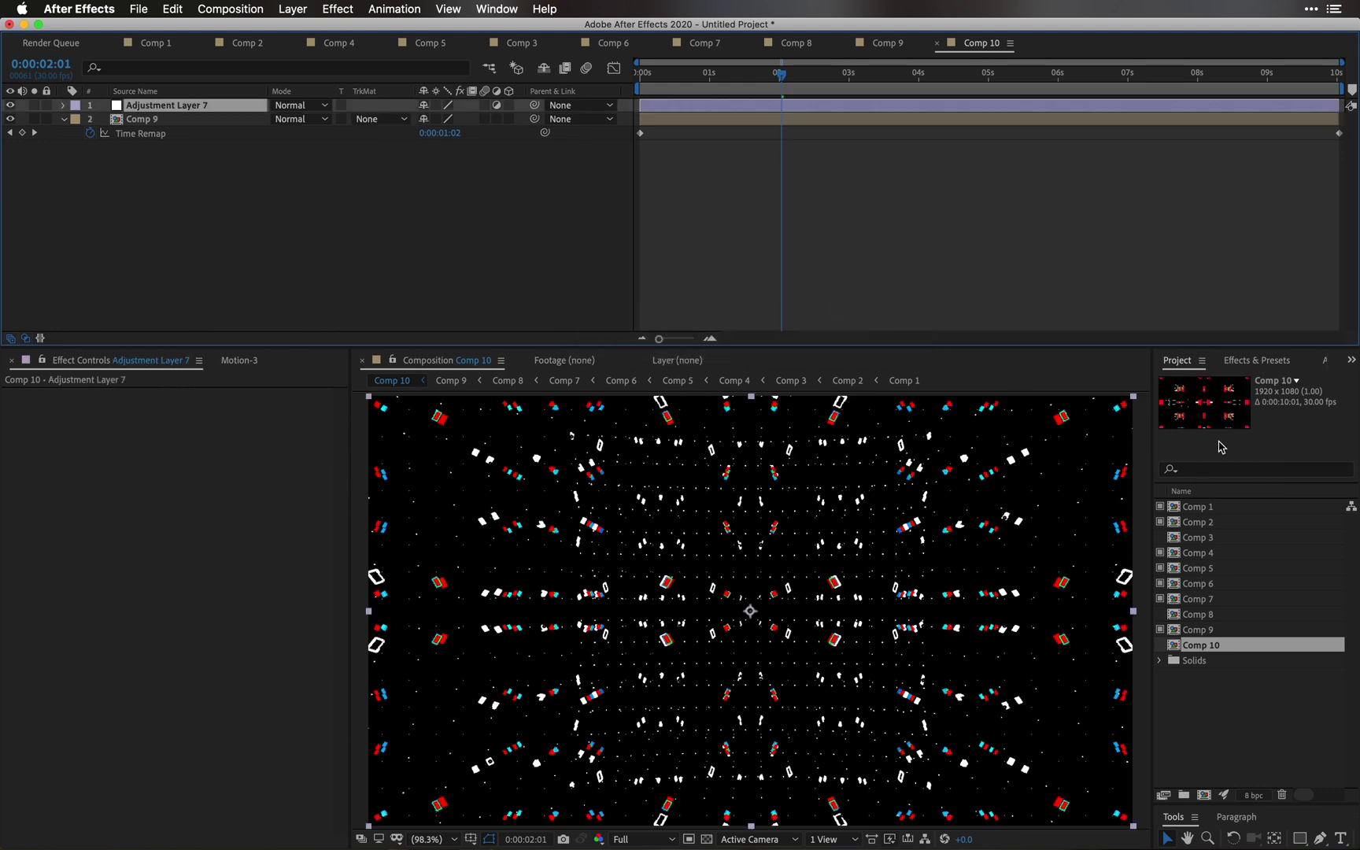
Step: Search the effects for "differ" and apply Color Difference Key to the adjustment layer
left_click(1242, 366)
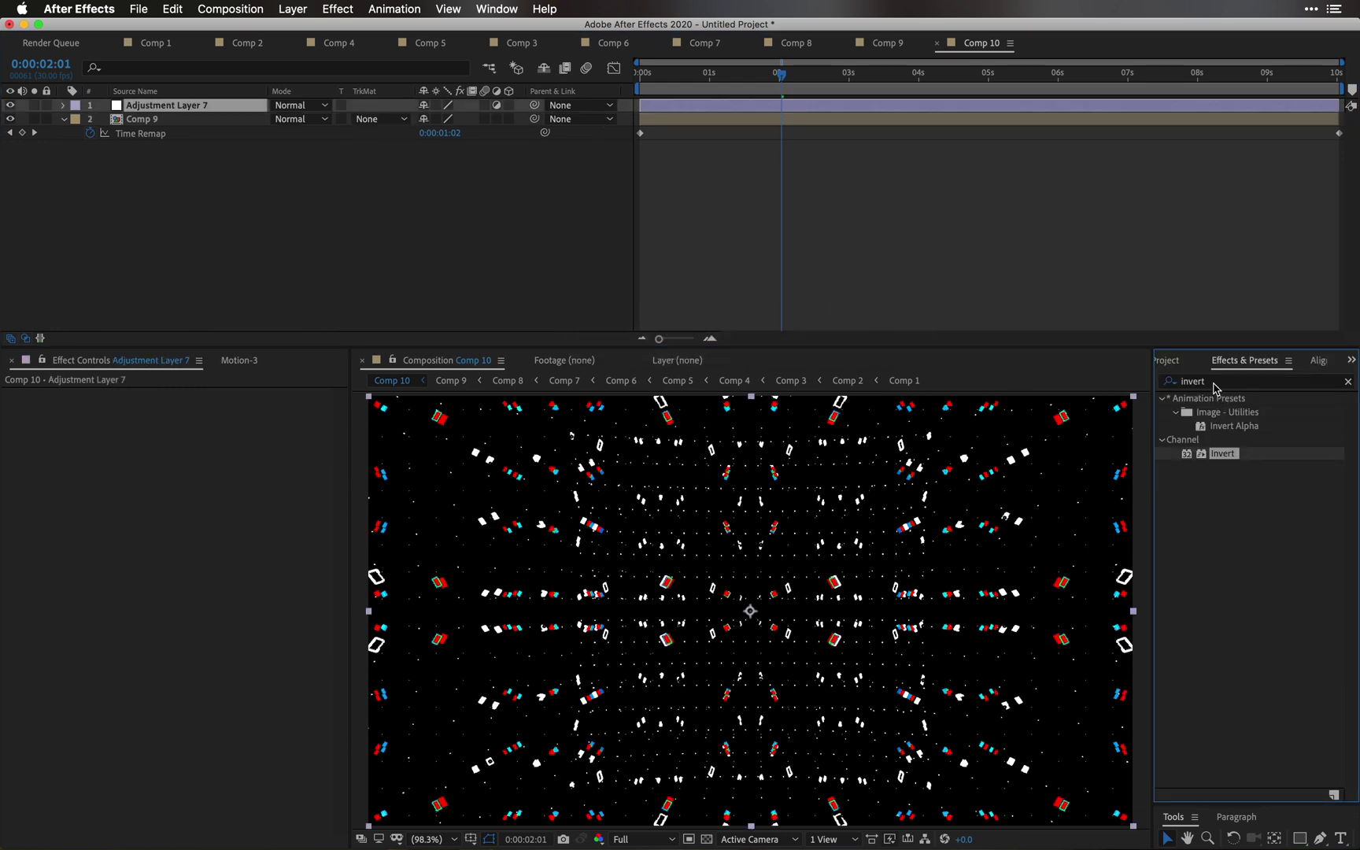
left_click(1215, 387)
type("differr")
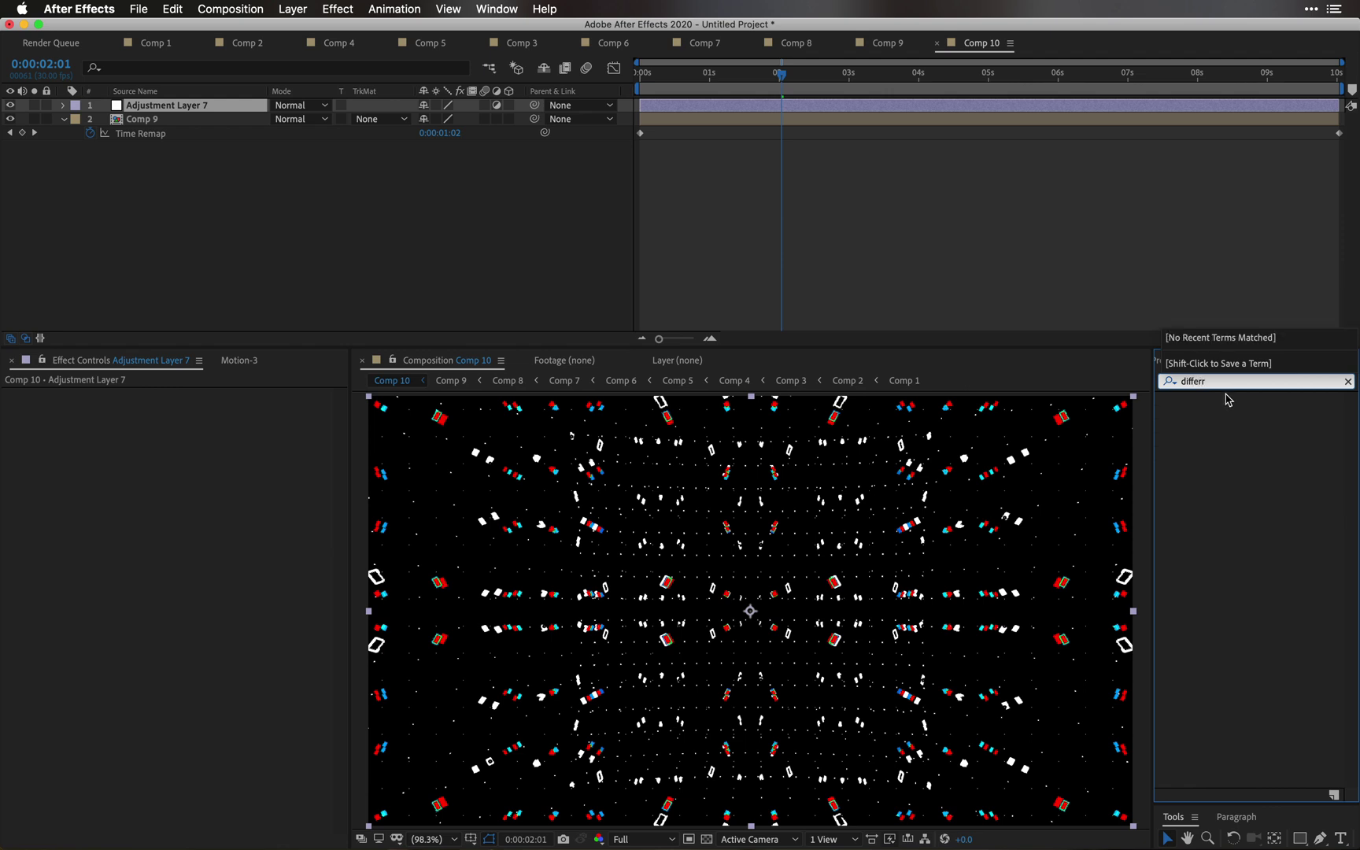
key("BackSpace")
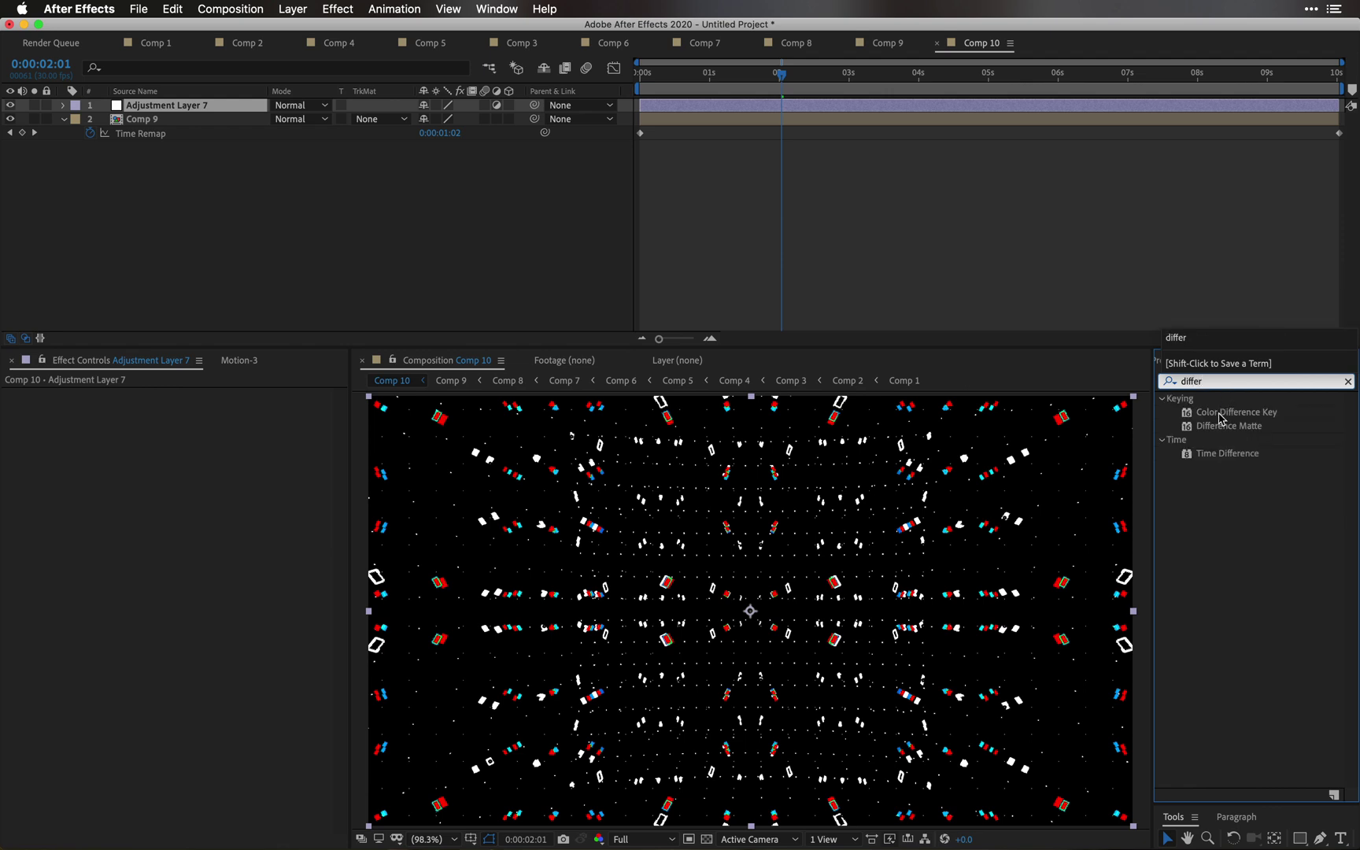
double_click(1228, 415)
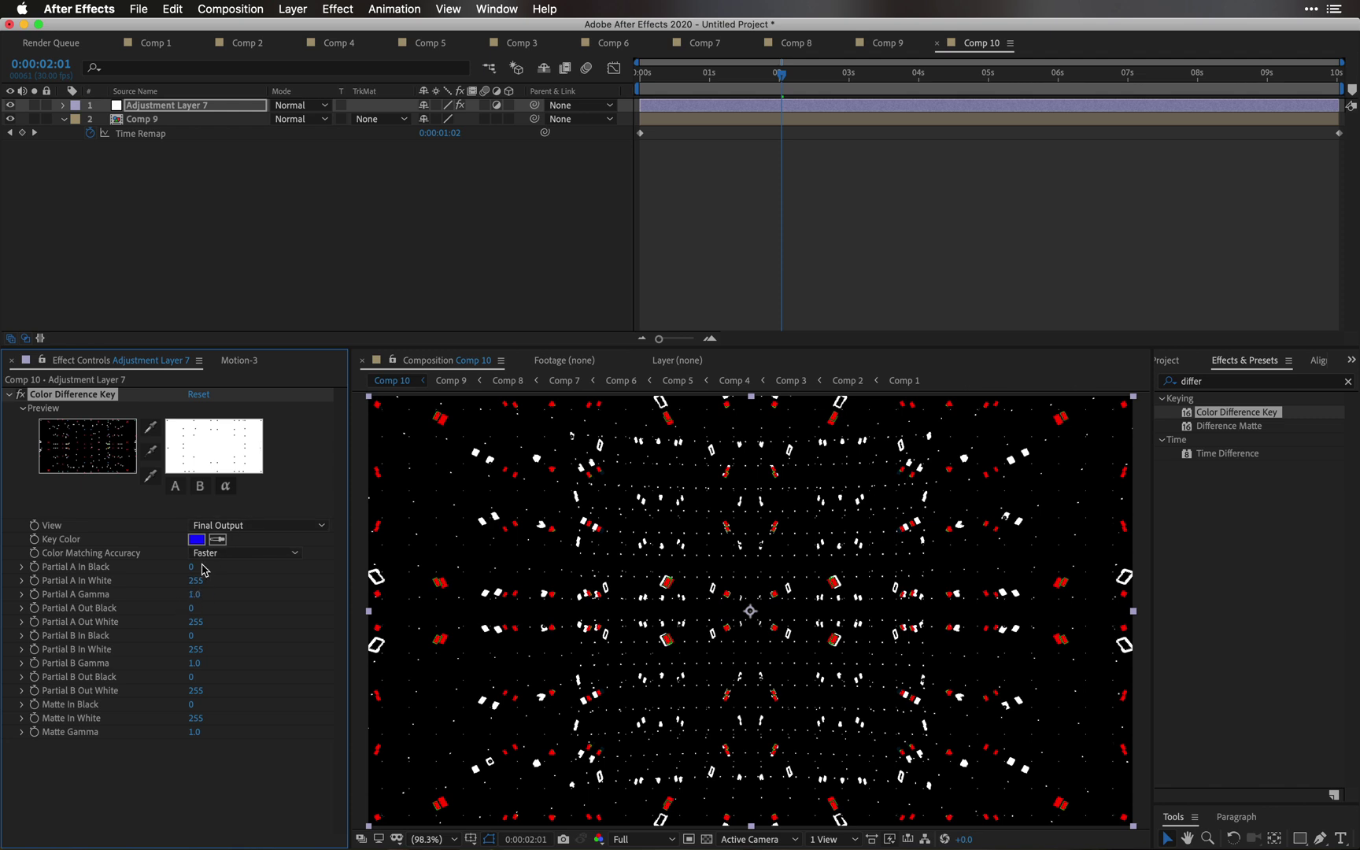
Step: Set the key's View to Matte Corrected and Partial B In Black to 255, and preview the animation
left_click(261, 524)
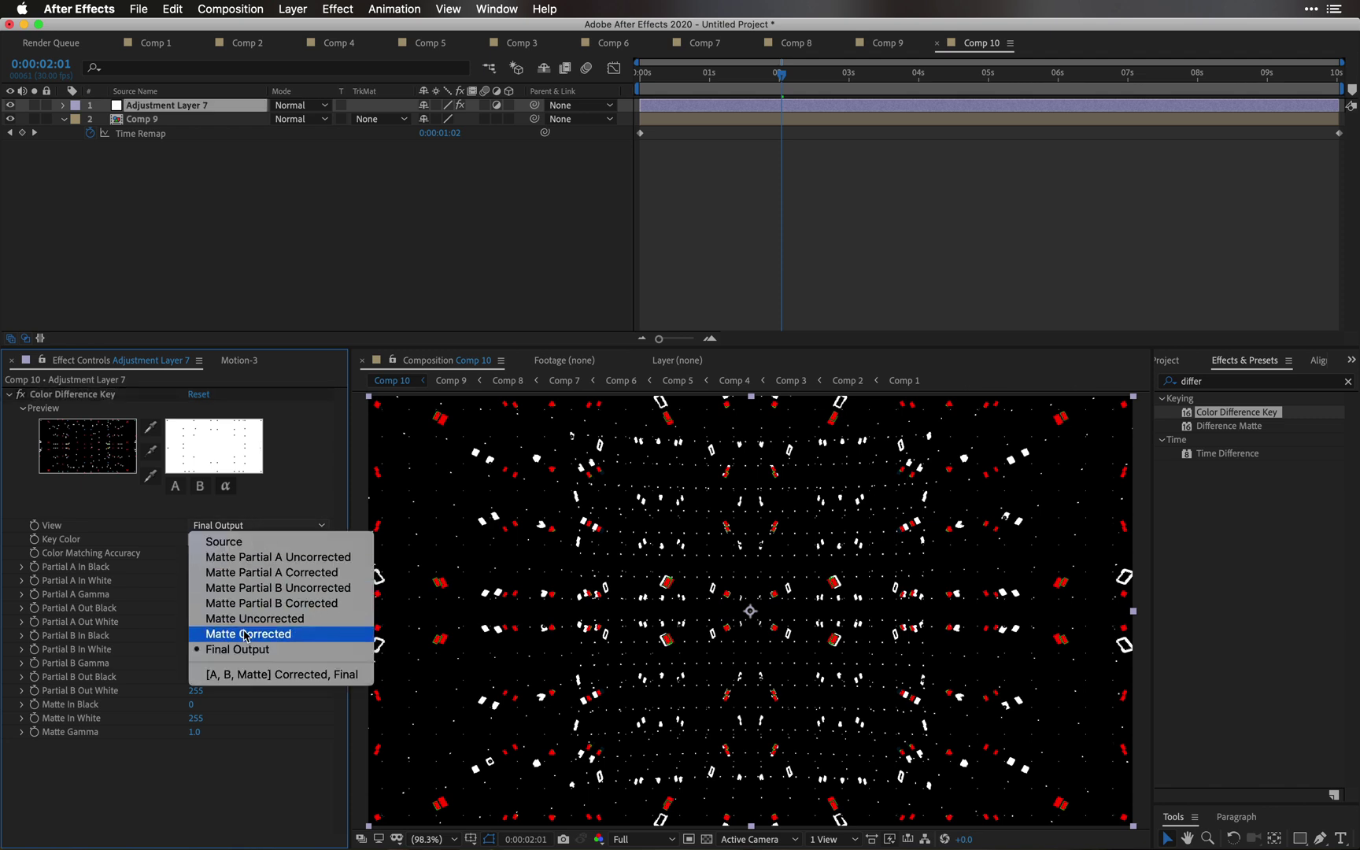
left_click(244, 635)
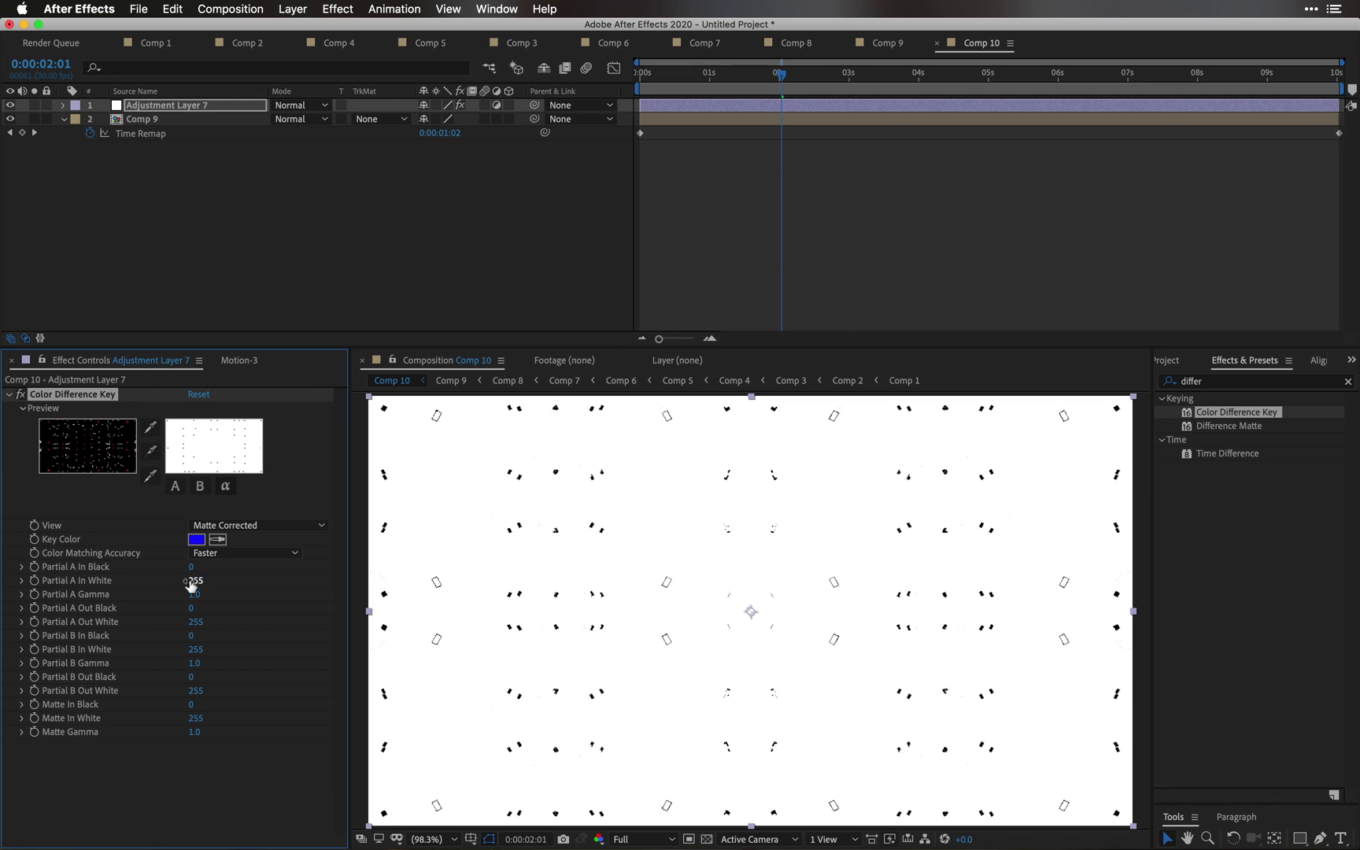
left_click_drag(245, 606, 21, 629)
left_click_drag(190, 639, 501, 665)
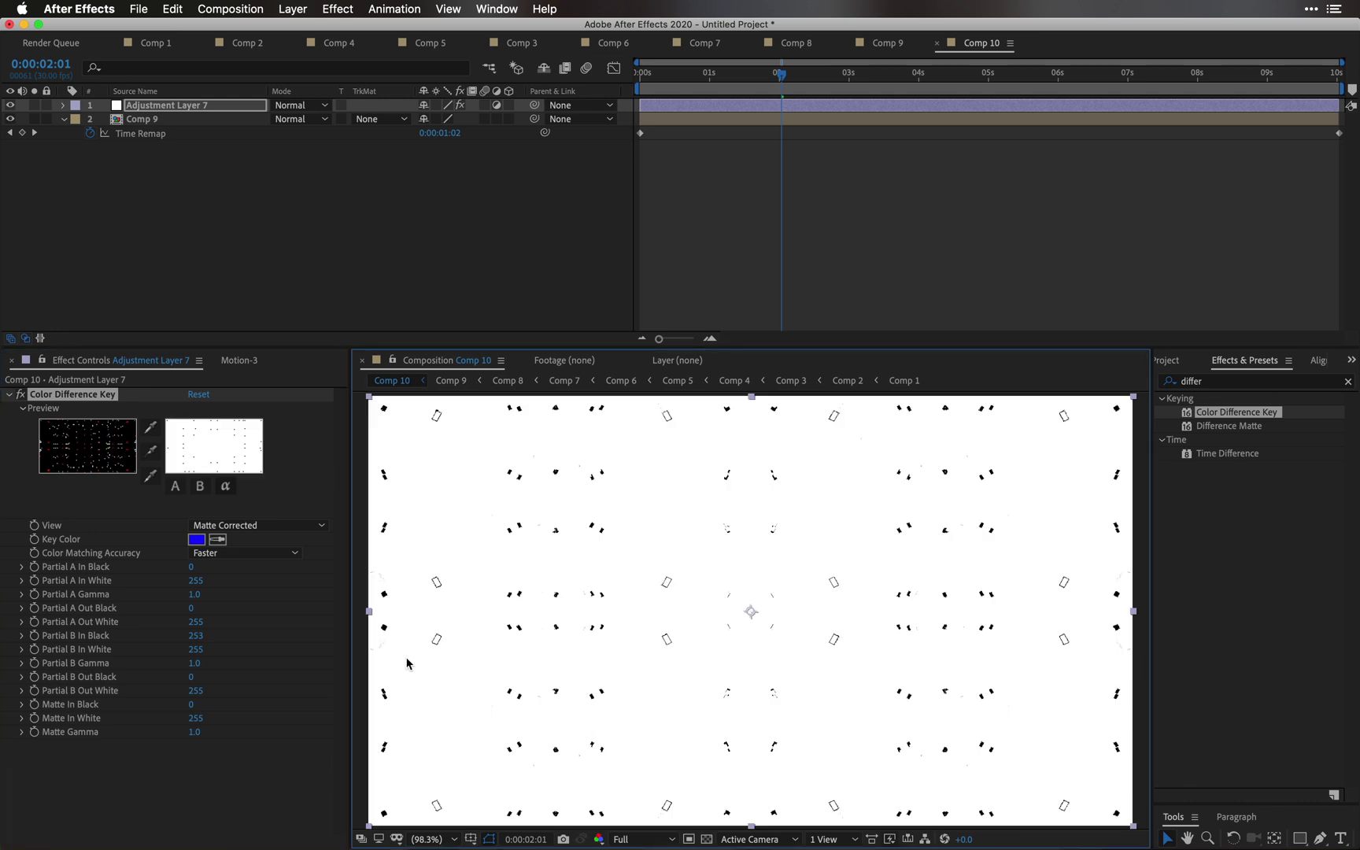
left_click_drag(191, 636, 555, 636)
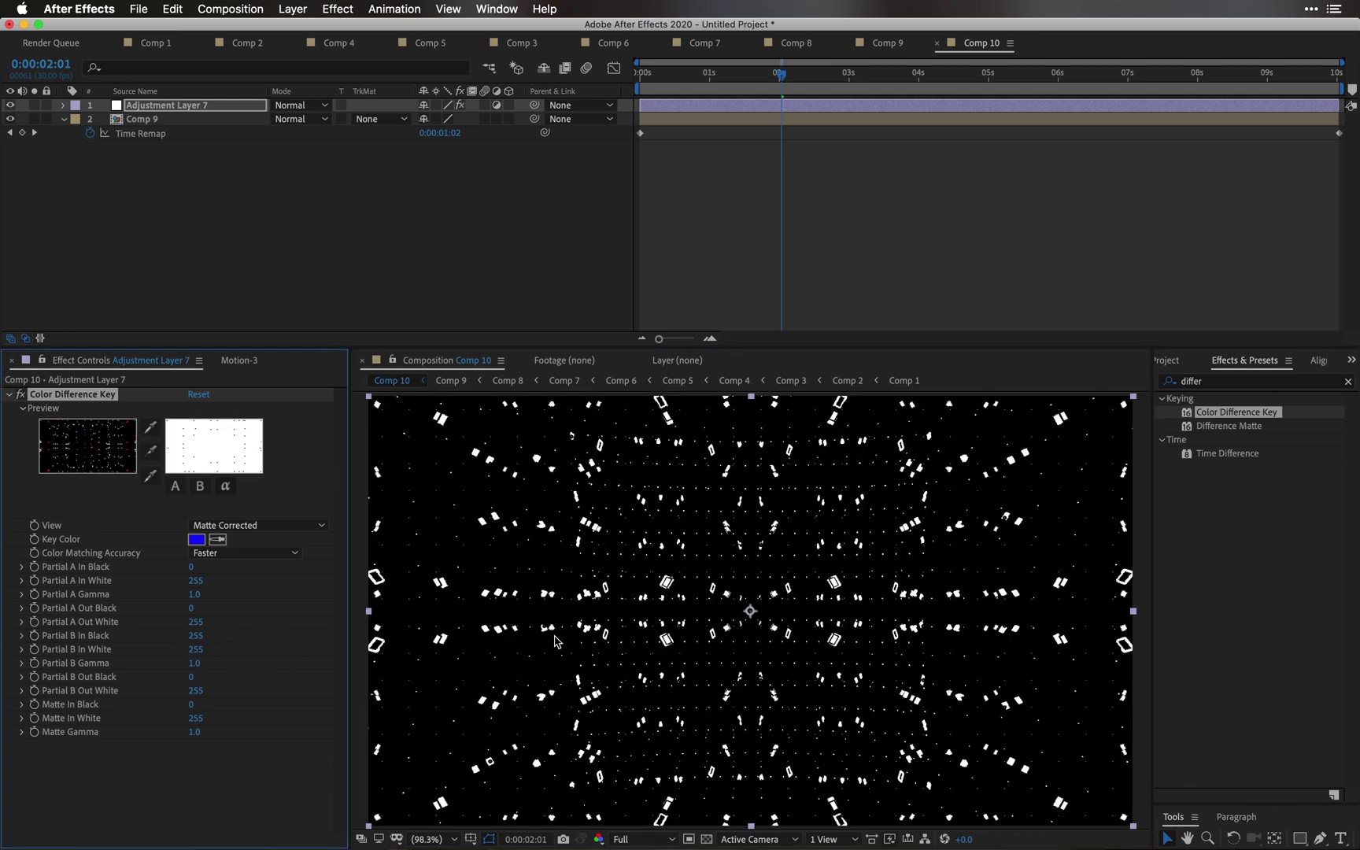
left_click(568, 258)
key("space")
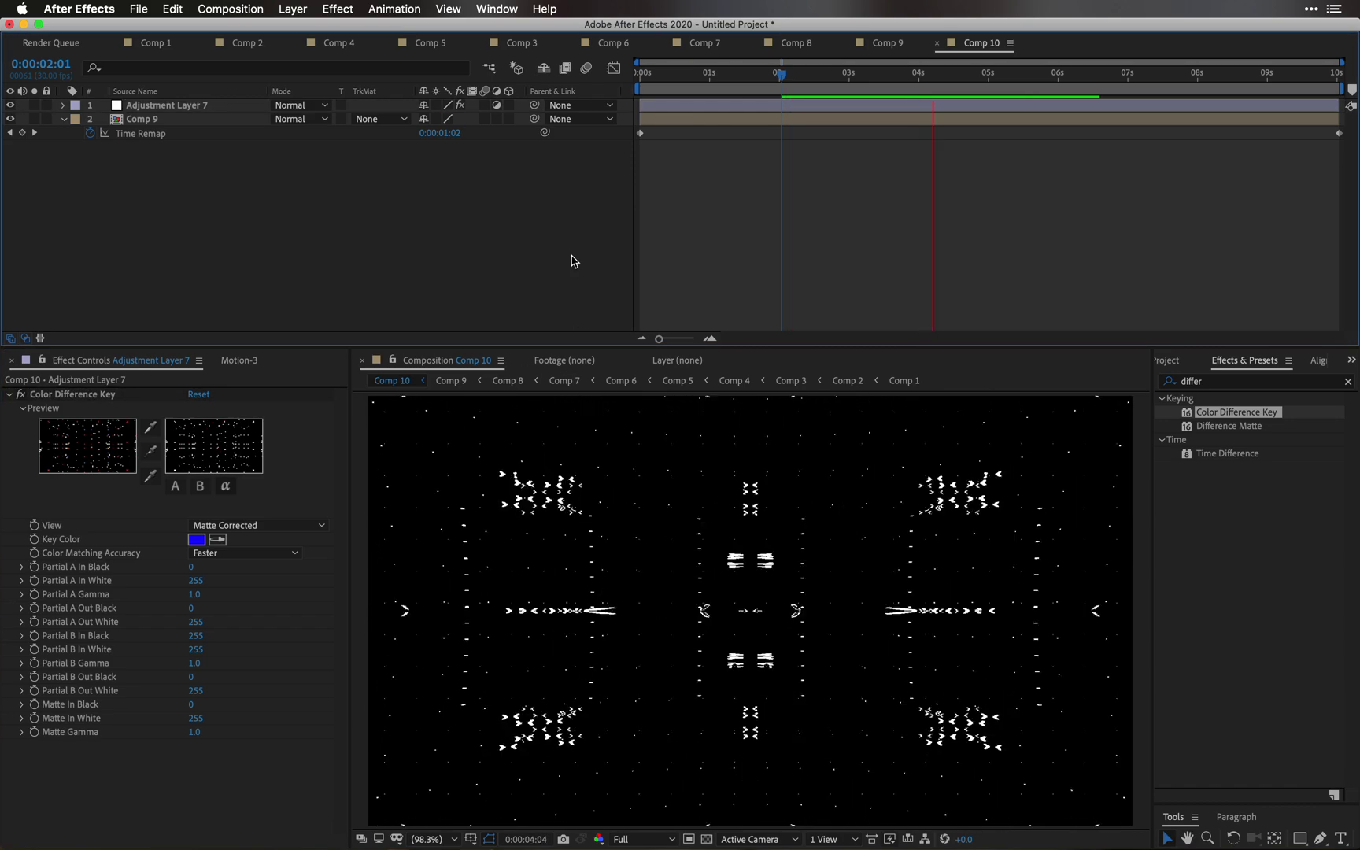
Step: Keyframe the adjustment layer's Opacity at 100% on 0:00:05:02 and 0% on 0:00:04:11, selecting both keyframes
left_click(171, 105)
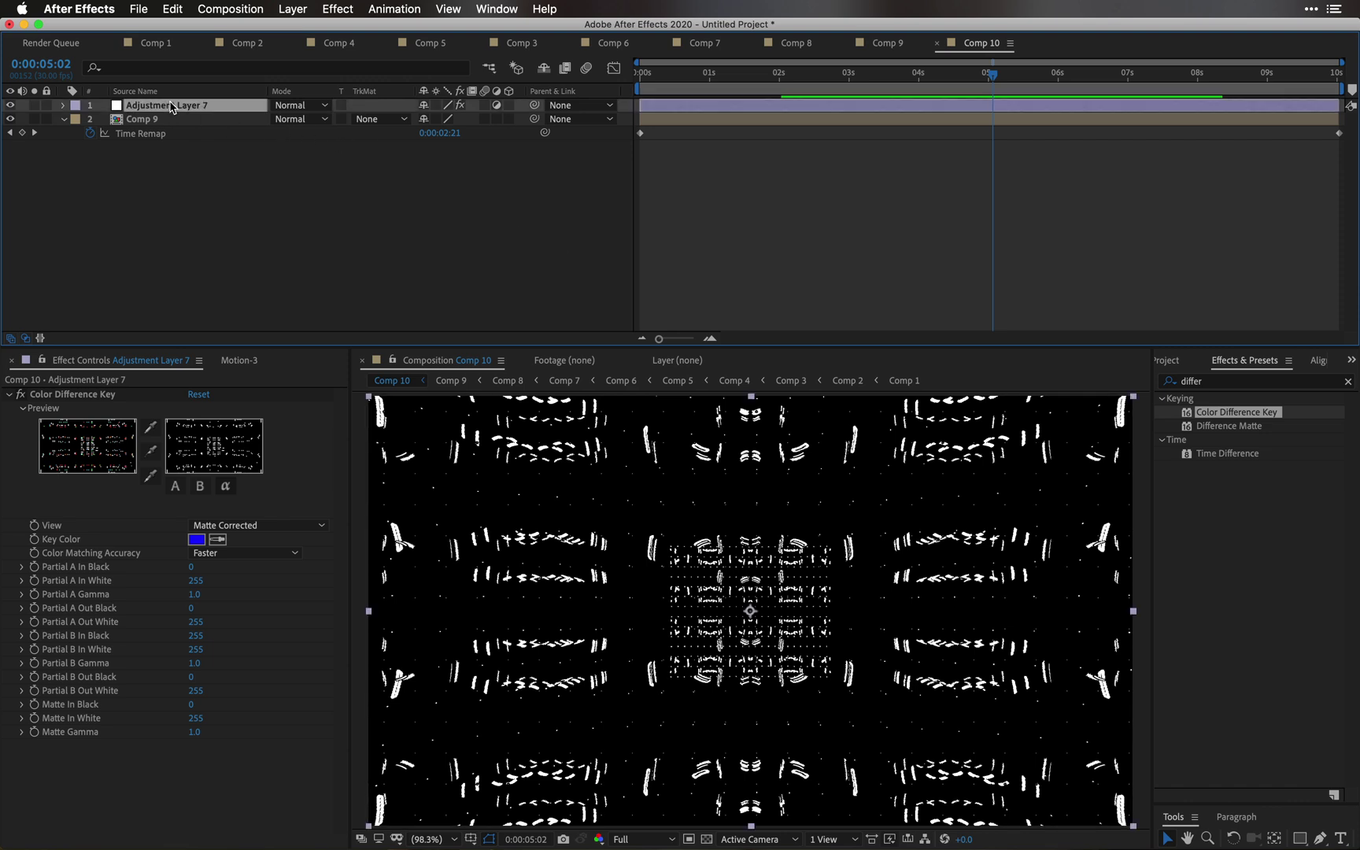
key("t")
left_click(103, 119)
left_click(944, 75)
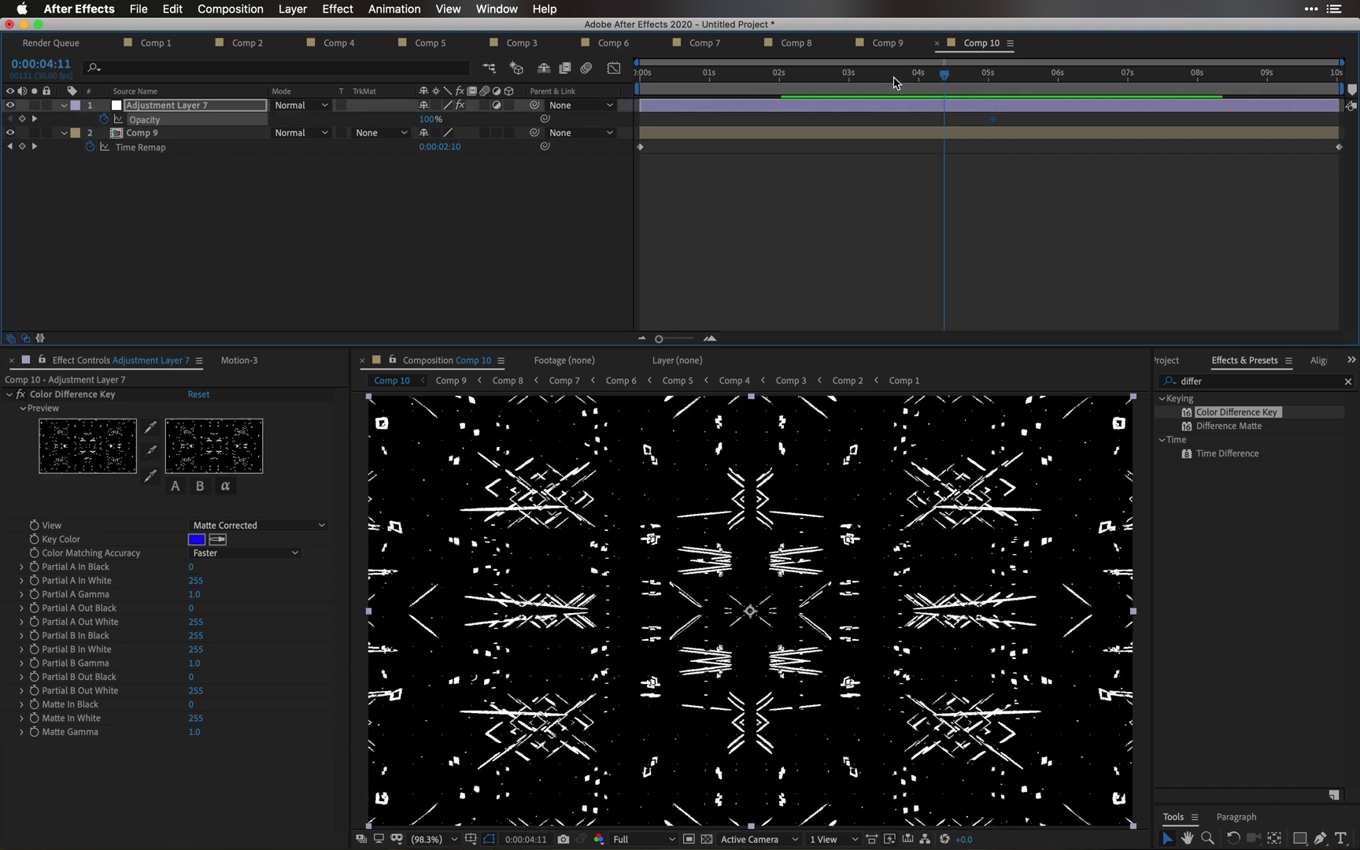
left_click_drag(428, 119, 107, 131)
left_click_drag(1071, 153, 819, 75)
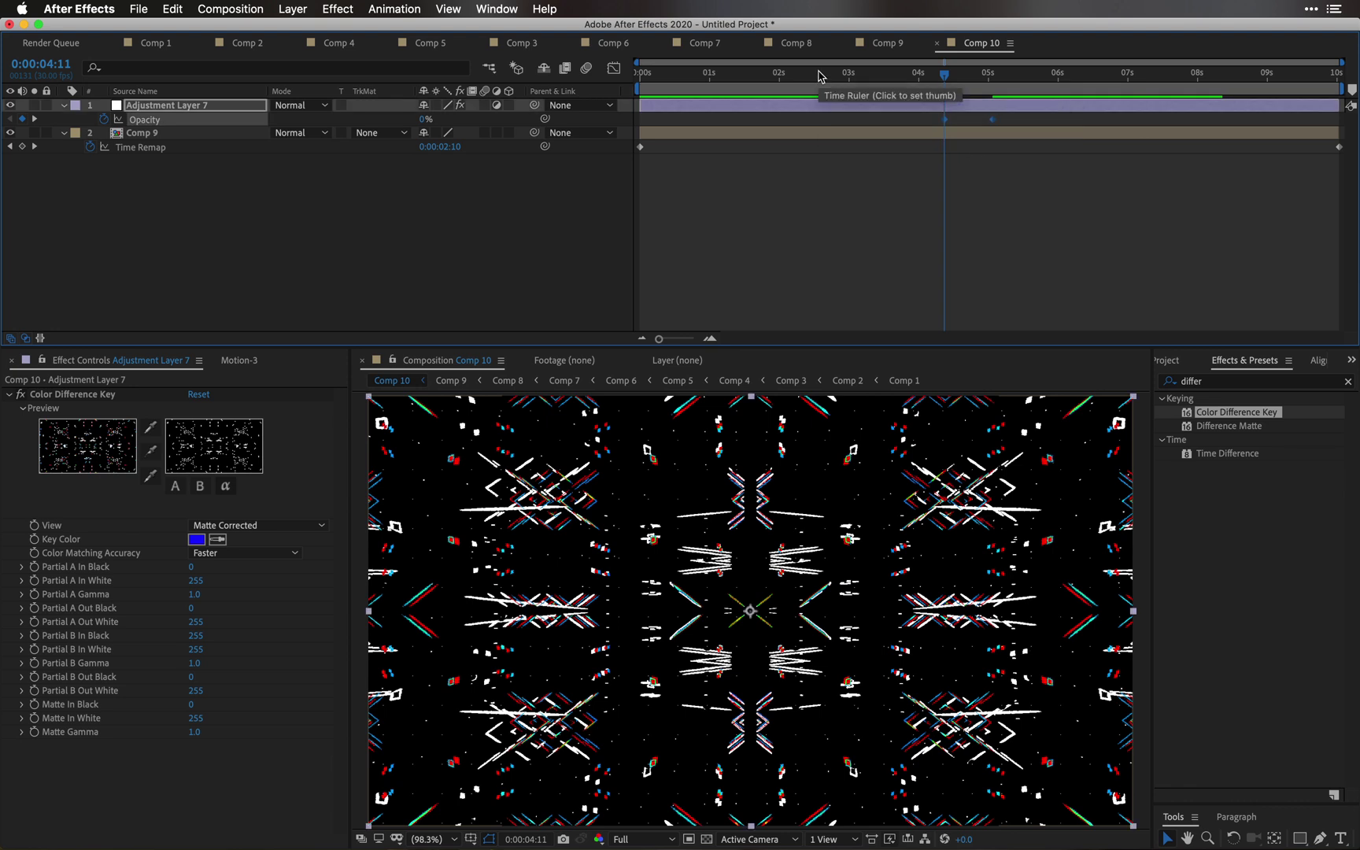
left_click(239, 361)
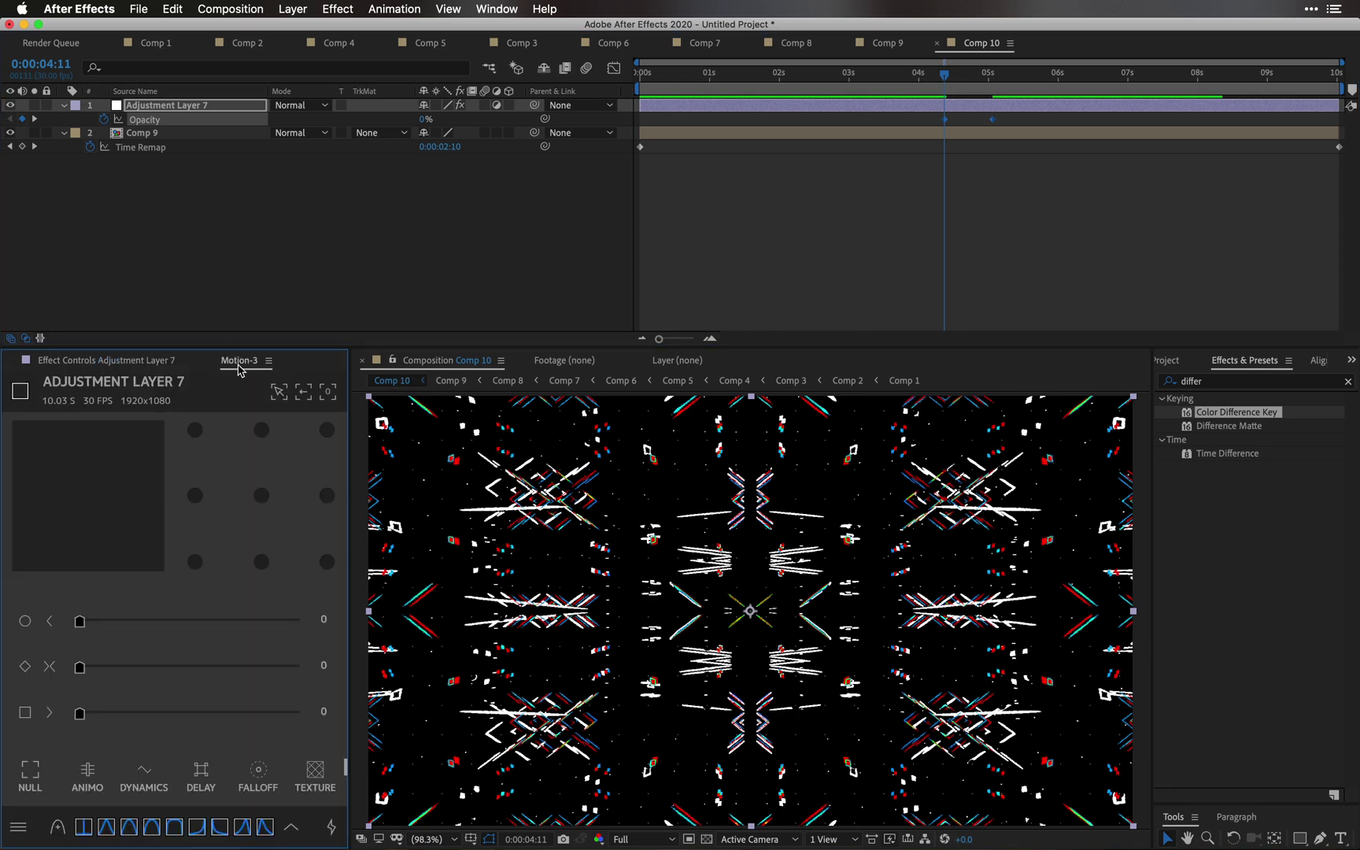
left_click(102, 775)
left_click(98, 793)
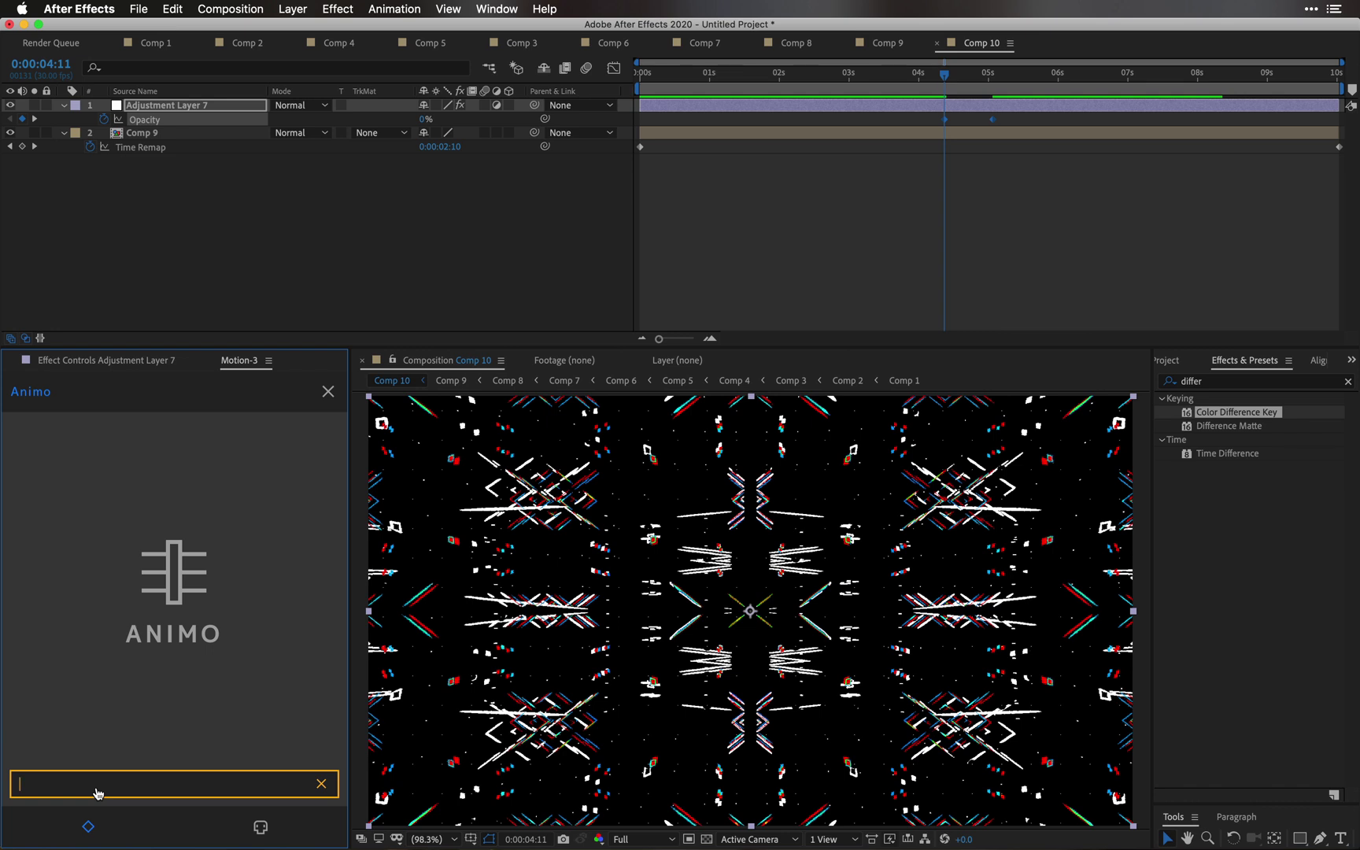
left_click(326, 393)
left_click(256, 276)
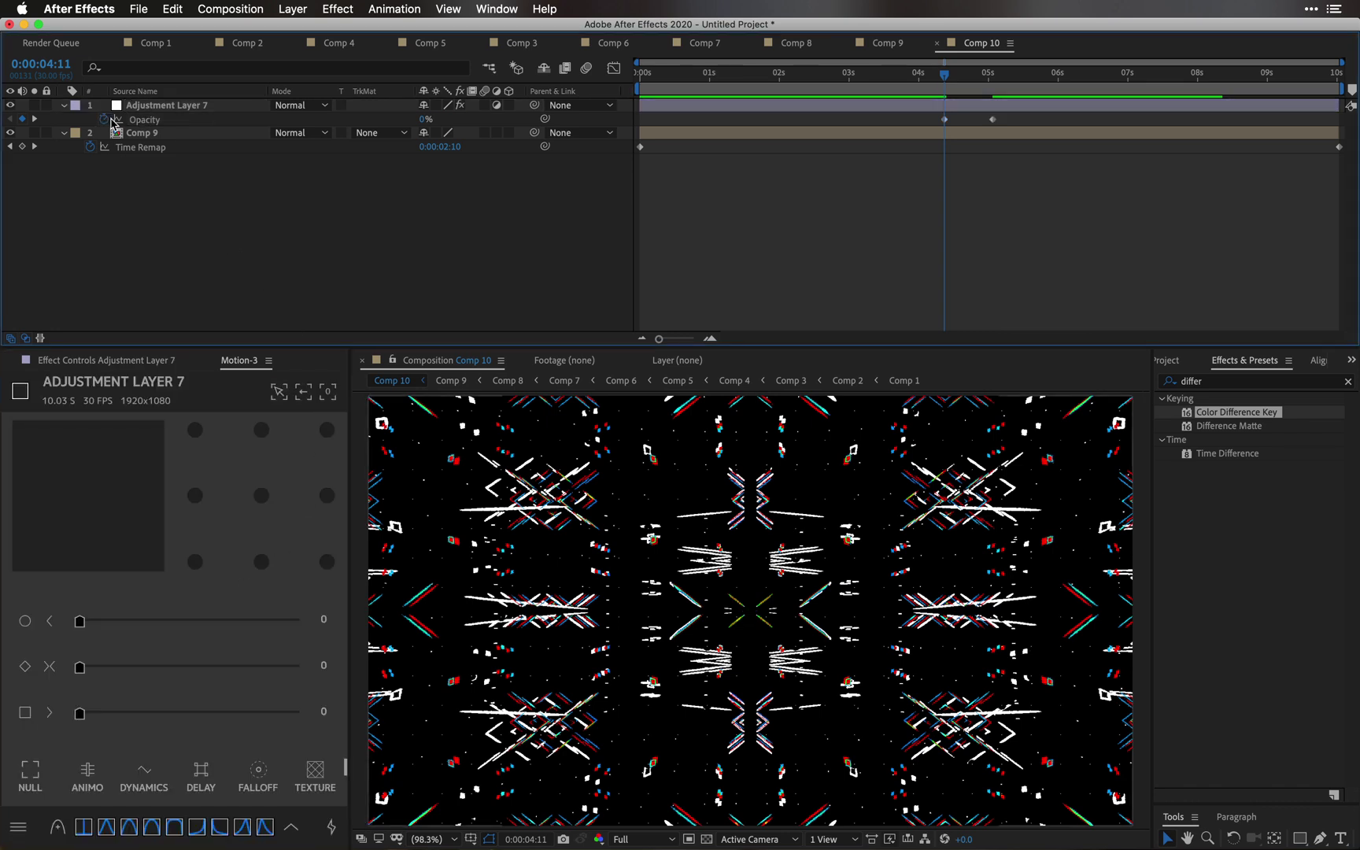
Step: Remove the adjustment layer's Opacity keyframes and apply Motion-3 Dynamics to its Opacity
left_click(163, 123)
left_click(103, 119)
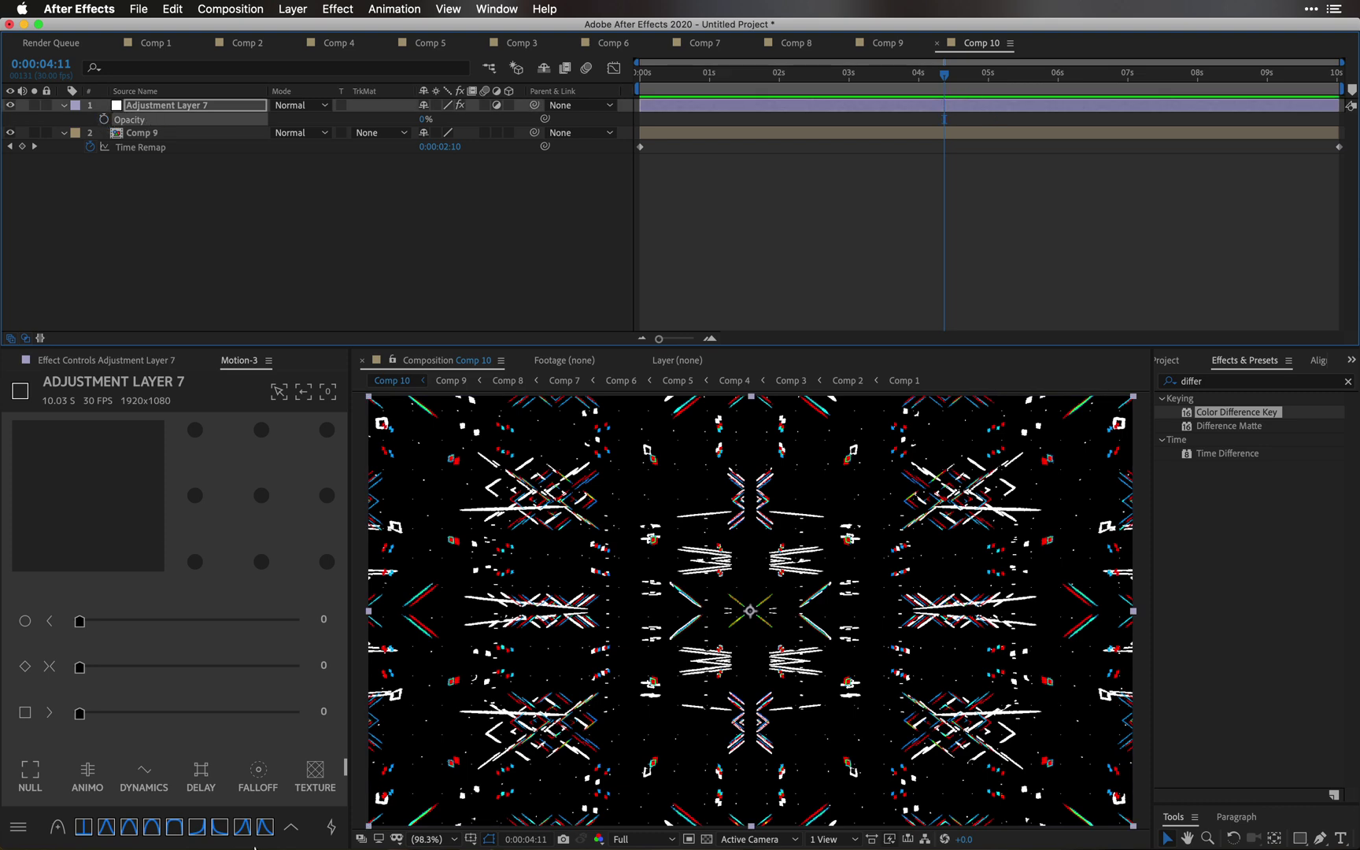
left_click(144, 771)
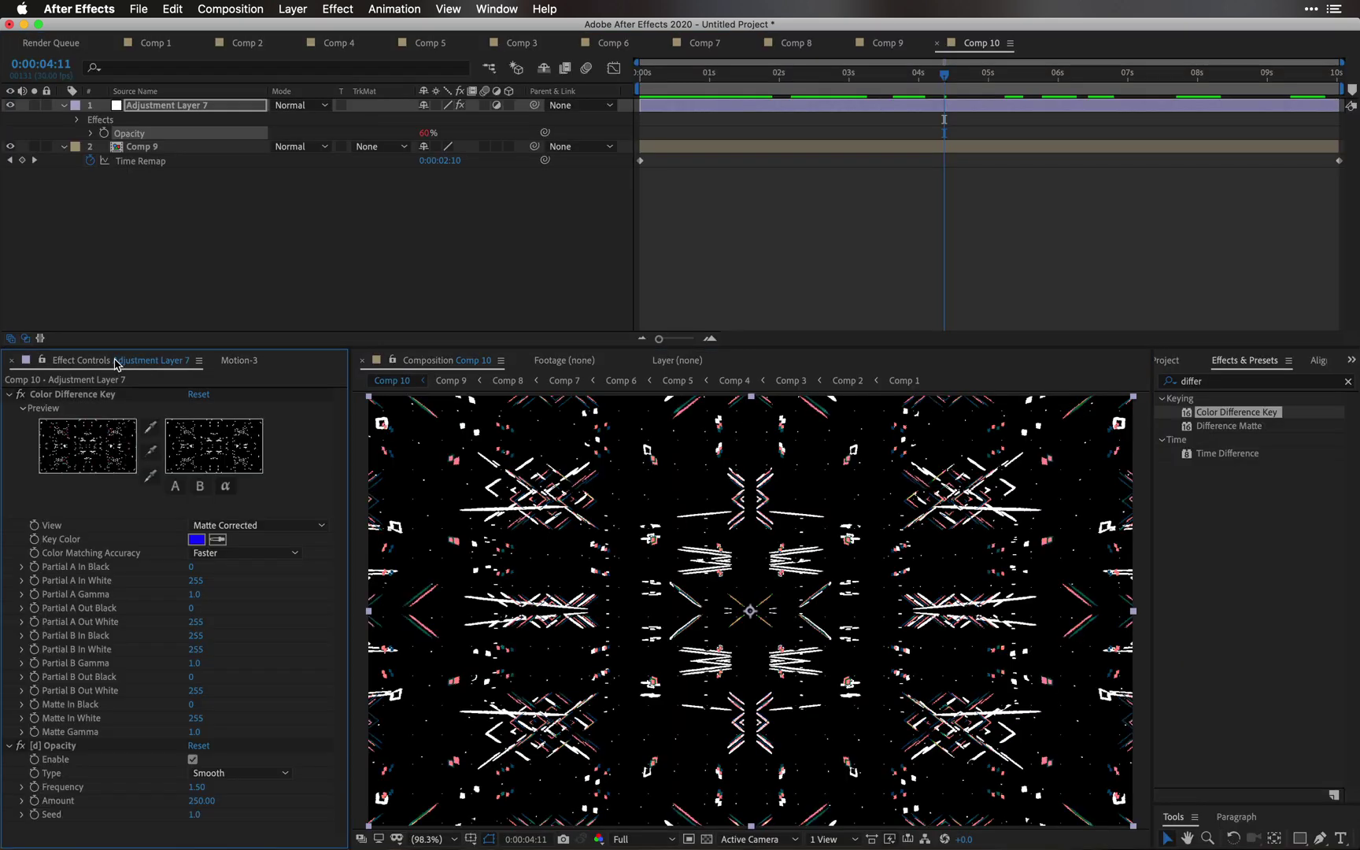
Step: Set the Dynamics opacity effect to type Hold, frequency 20 and amount -100, and preview the flicker
left_click(10, 394)
left_click(217, 443)
left_click_drag(275, 447, 281, 454)
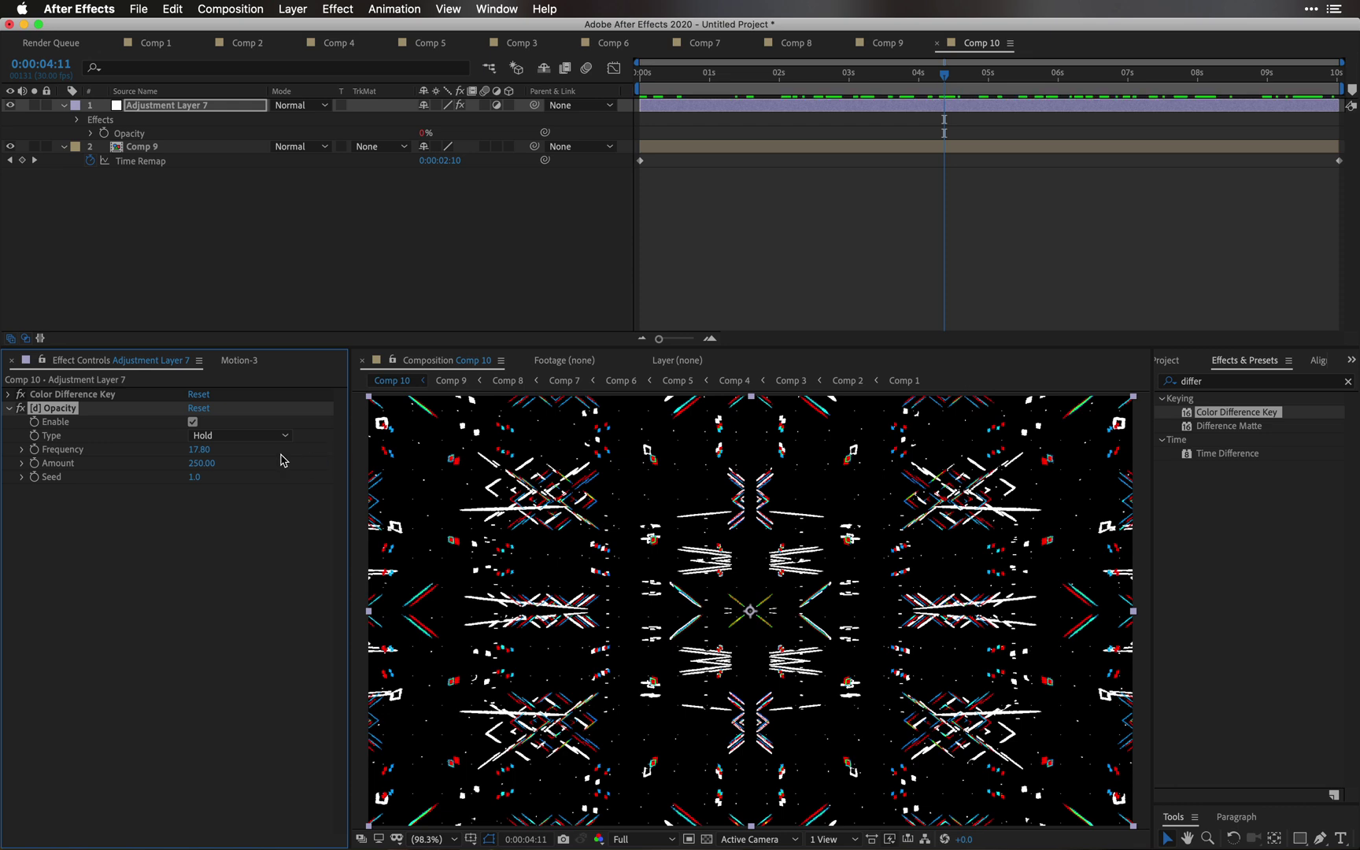
left_click(192, 449)
type("20")
key("Tab")
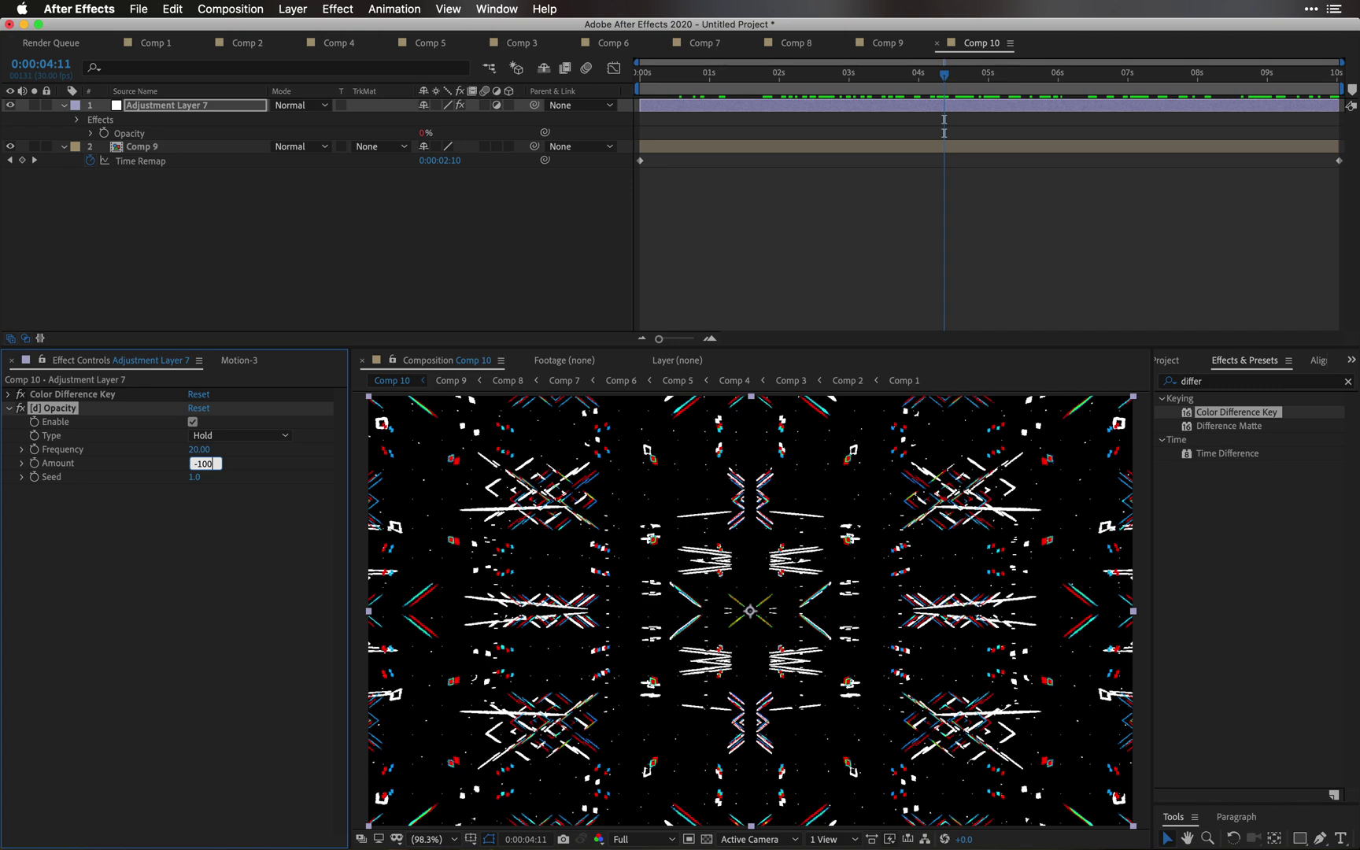
key("Return")
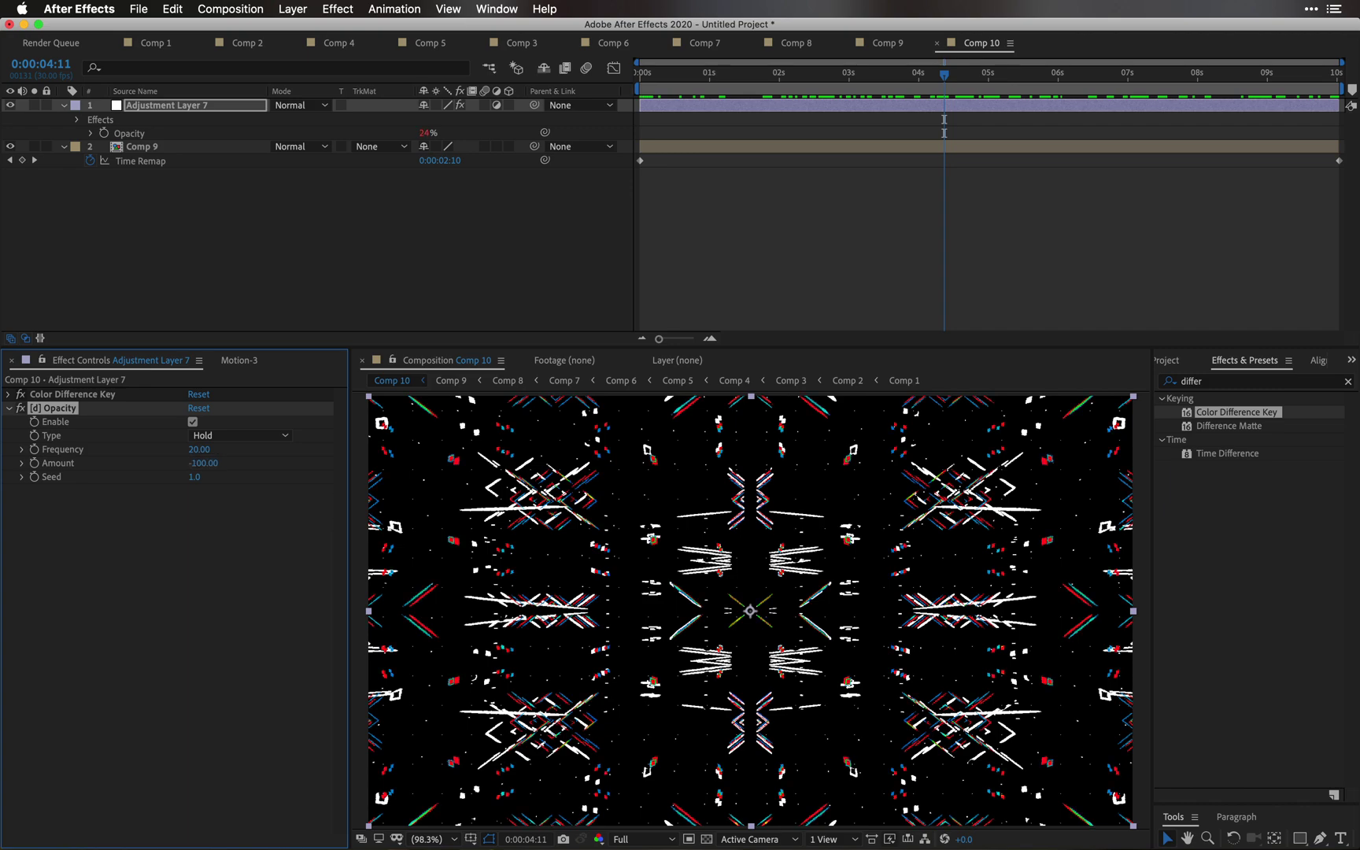
key("space")
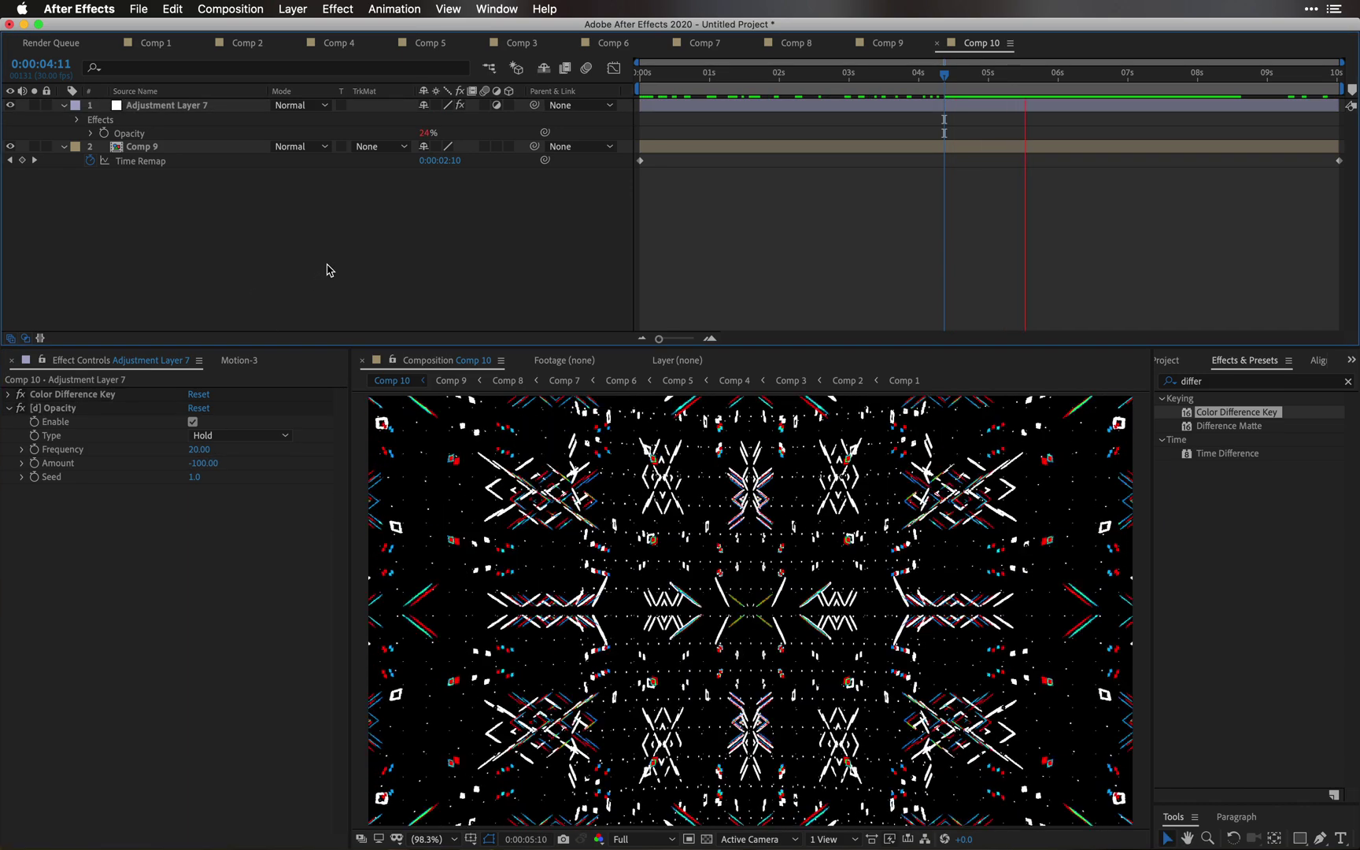
key("space")
Step: Set the Dynamics opacity effect's frequency to 10 on the adjustment layer and scrub the timeline to check the flicker
left_click(201, 111)
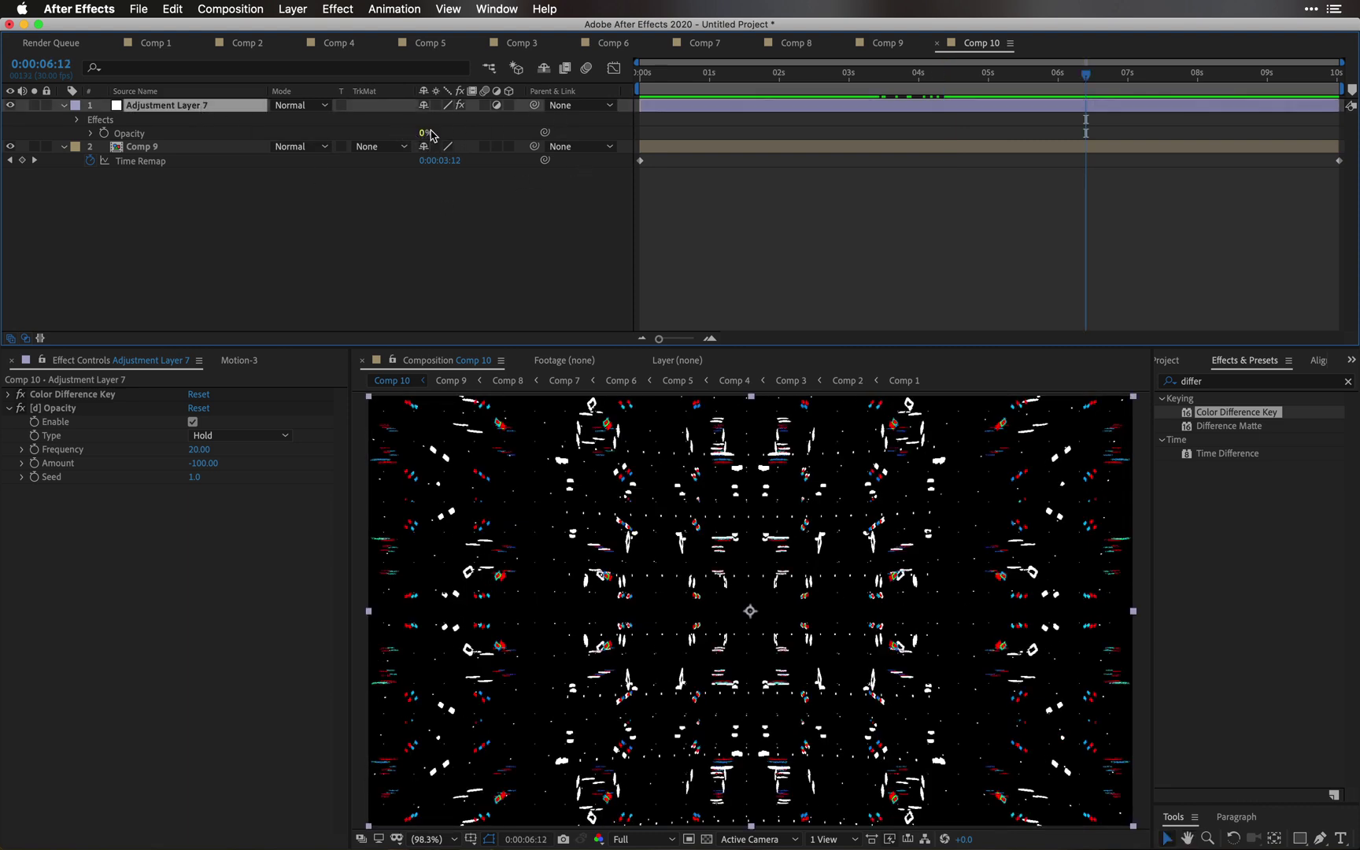
left_click_drag(798, 77, 749, 73)
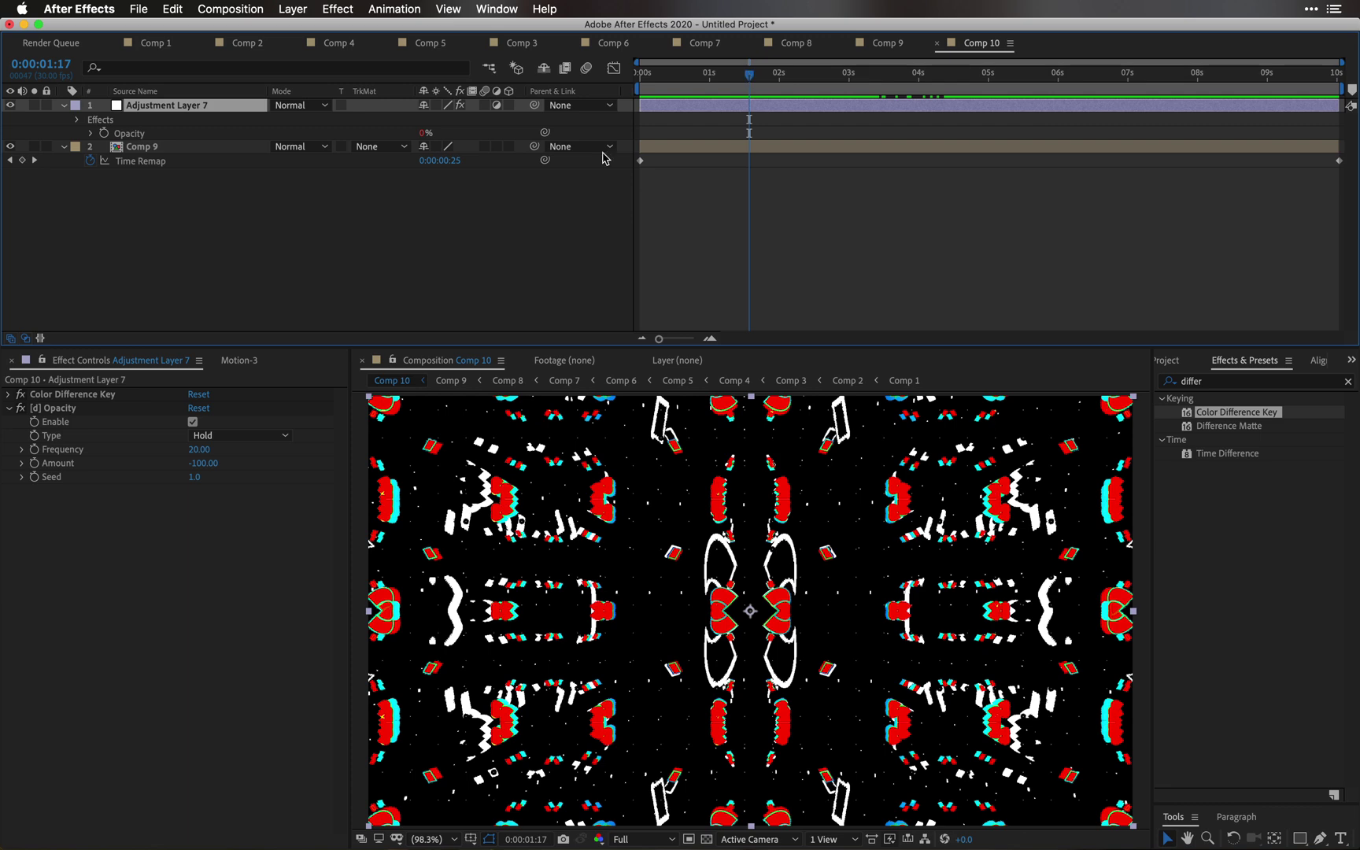
left_click(199, 449)
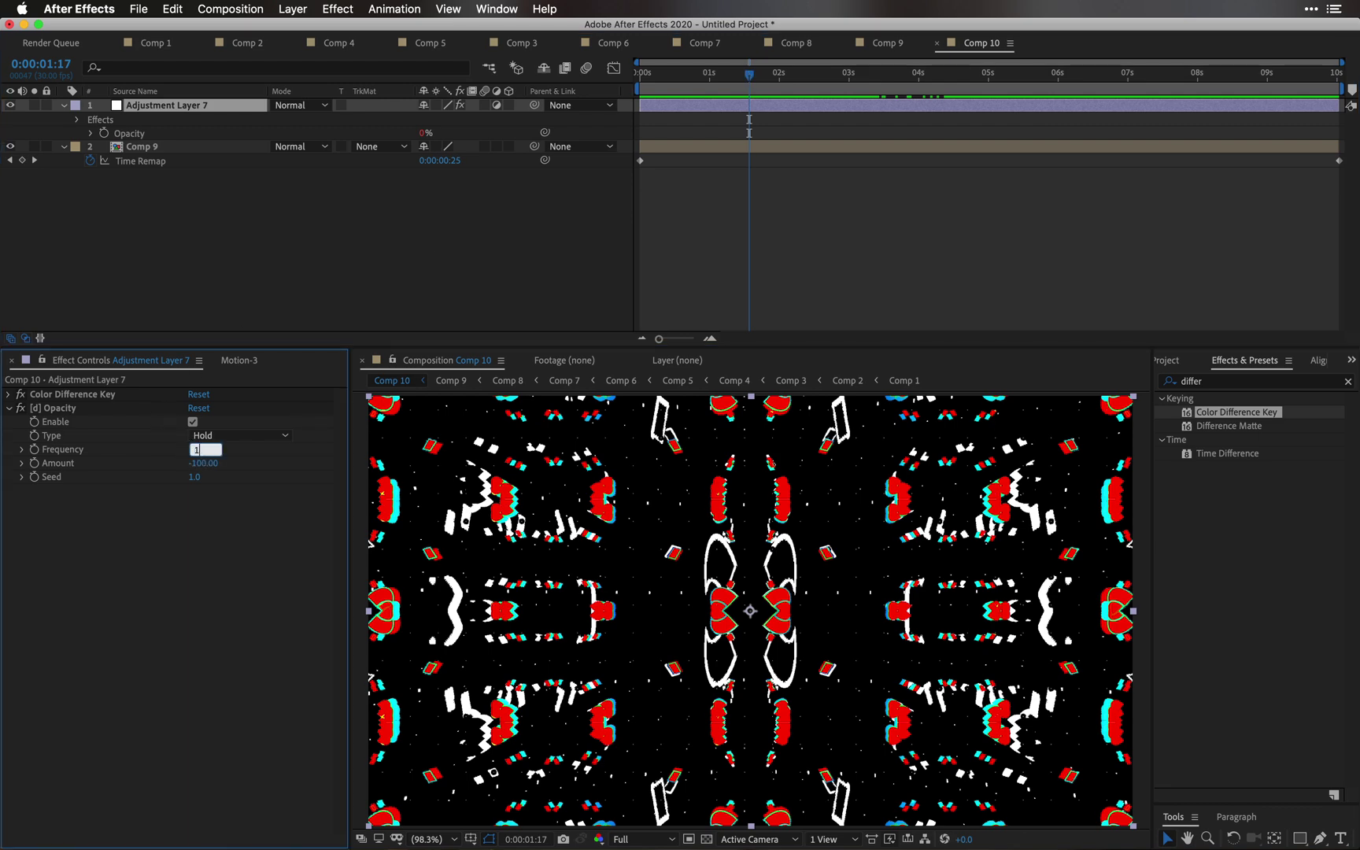
type("10")
key("Return")
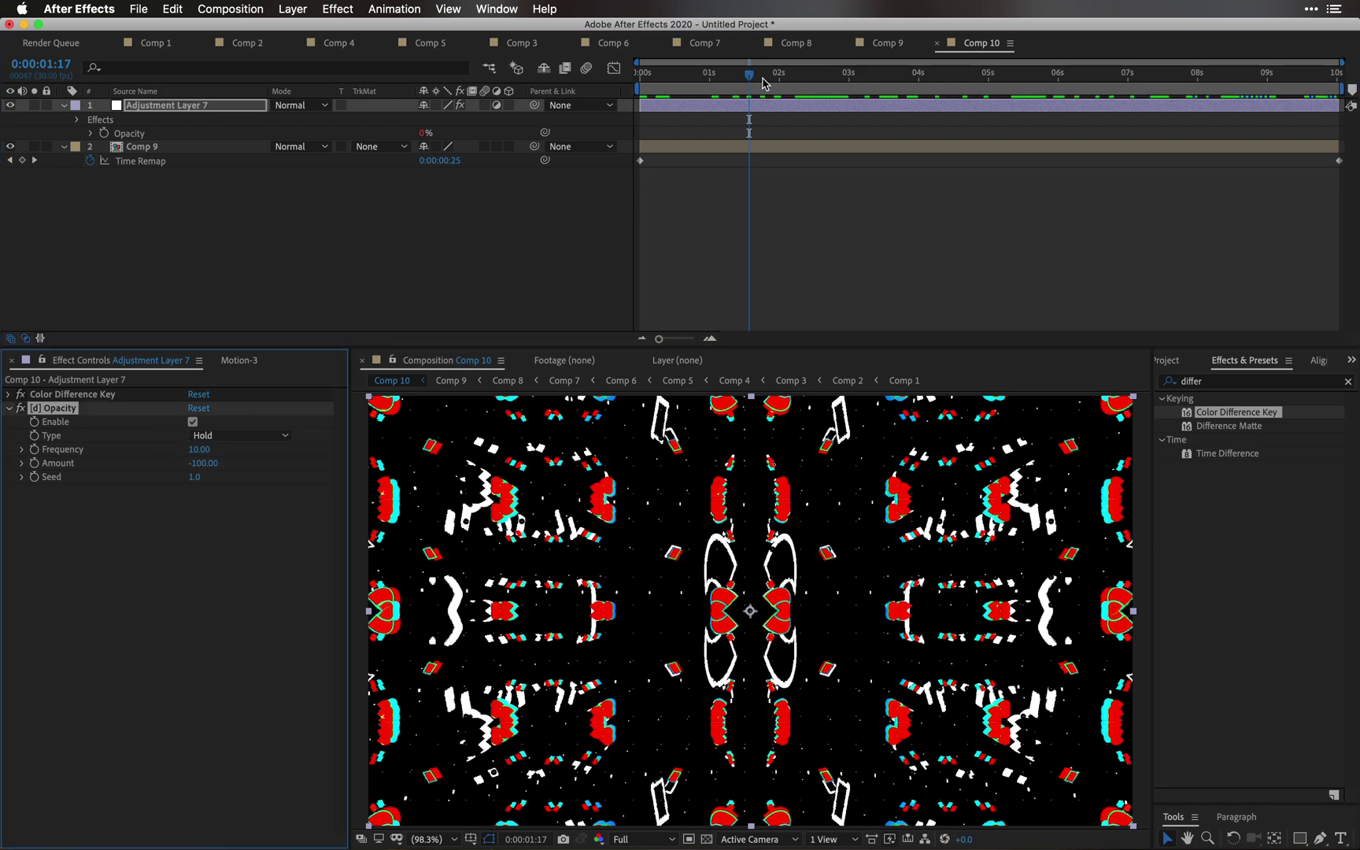
left_click(782, 77)
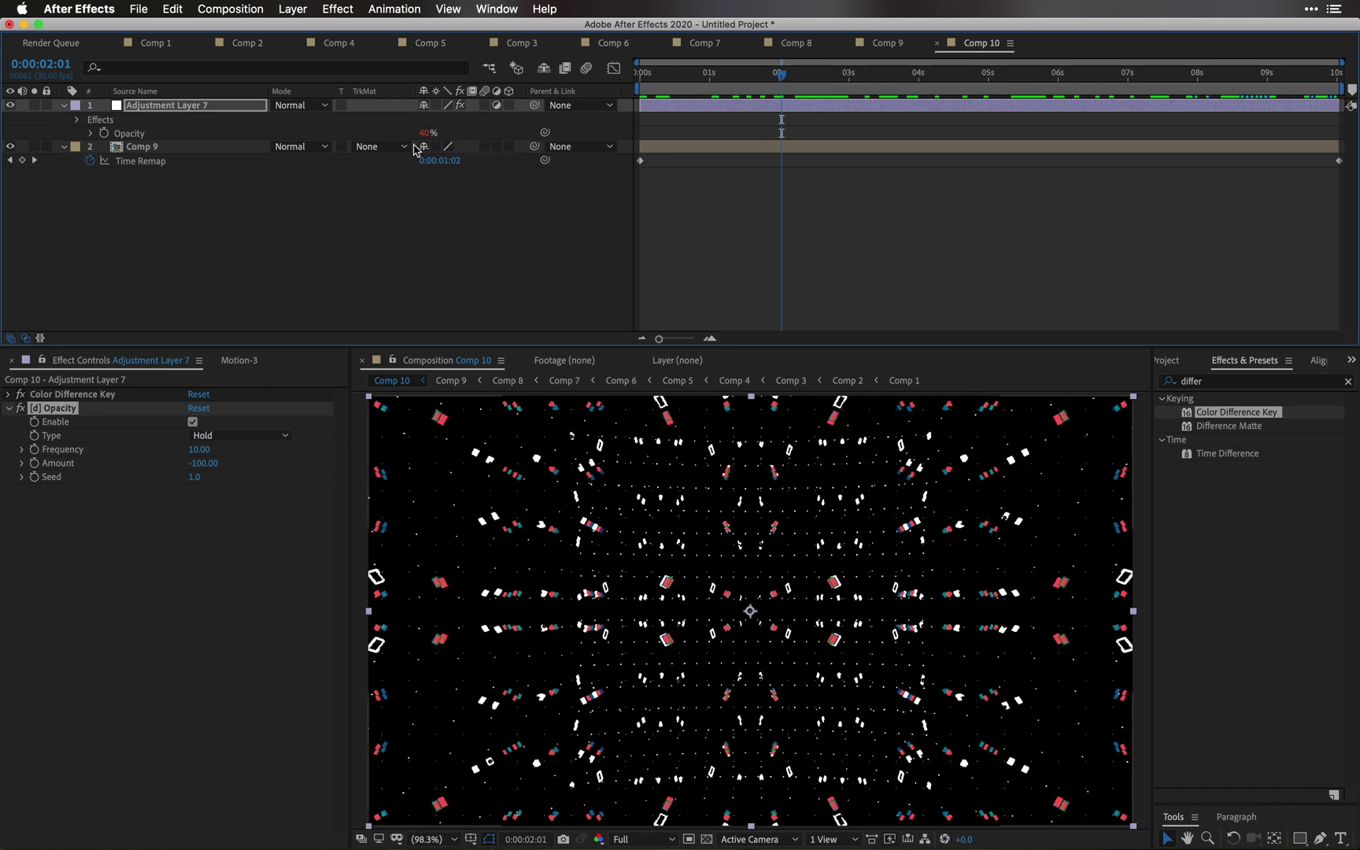
left_click_drag(818, 89, 938, 91)
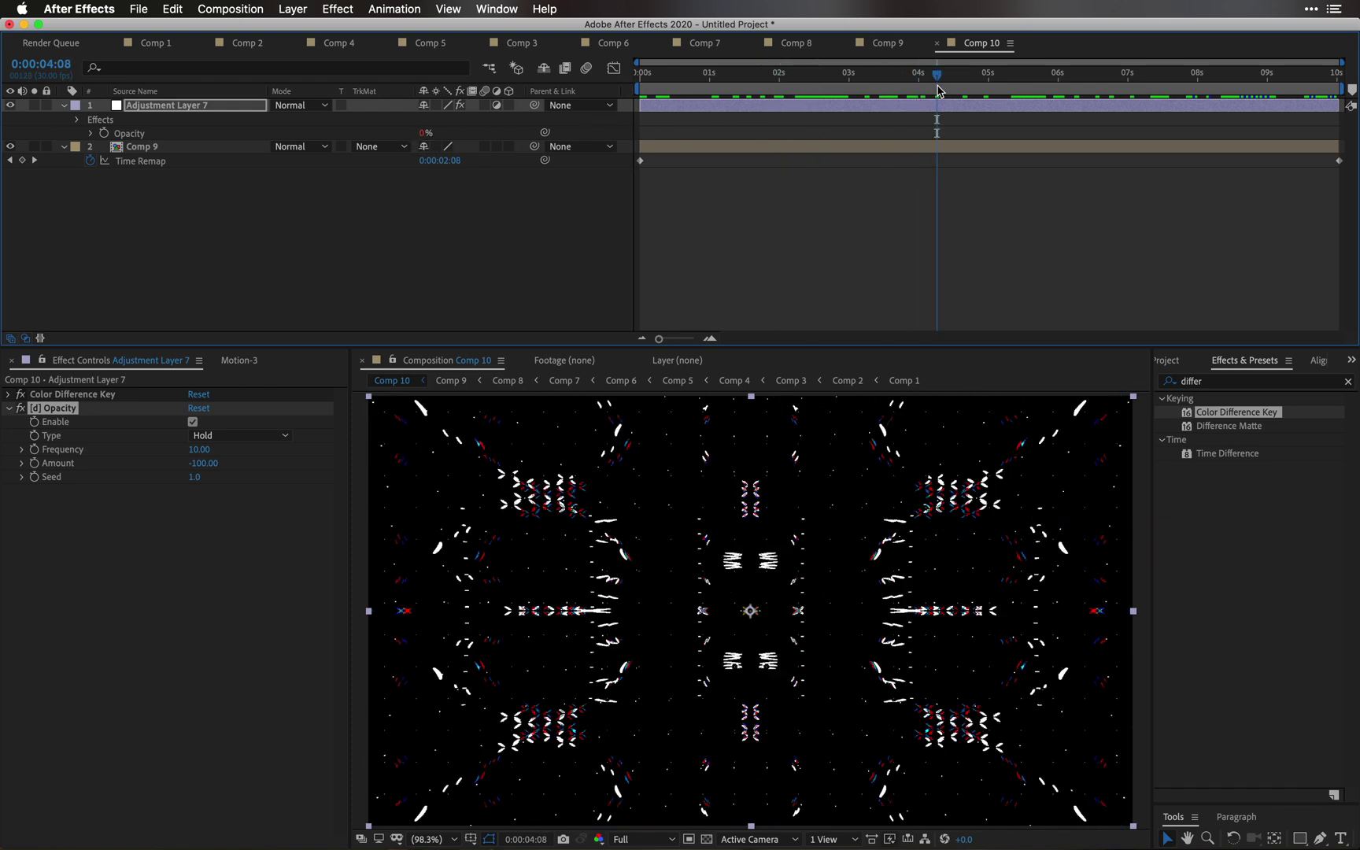
Step: Set the adjustment layer's base Opacity to 100% and preview the flicker from 0:00:02:03
left_click(982, 89)
left_click(423, 133)
type("6")
key("Return")
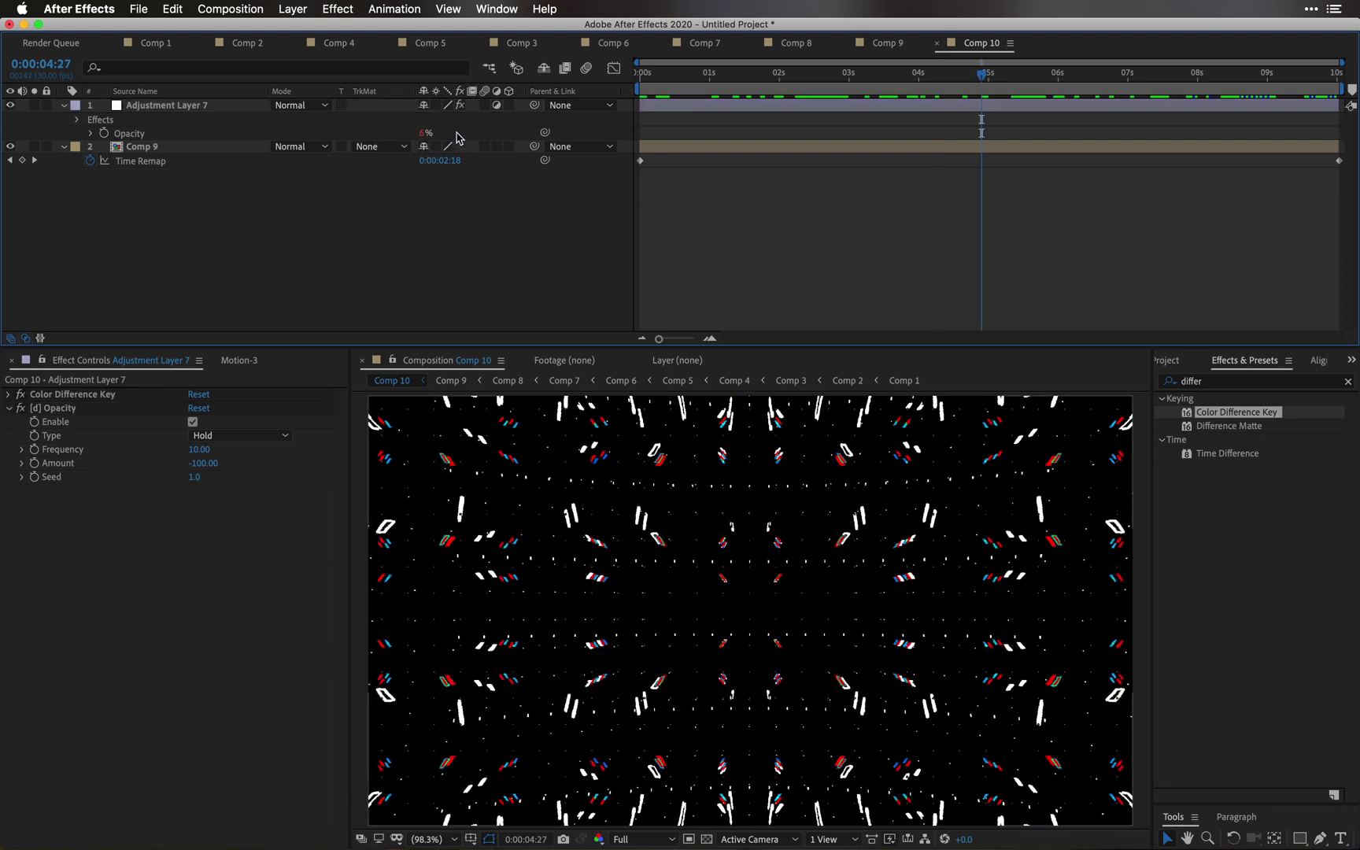
left_click_drag(423, 134, 1060, 155)
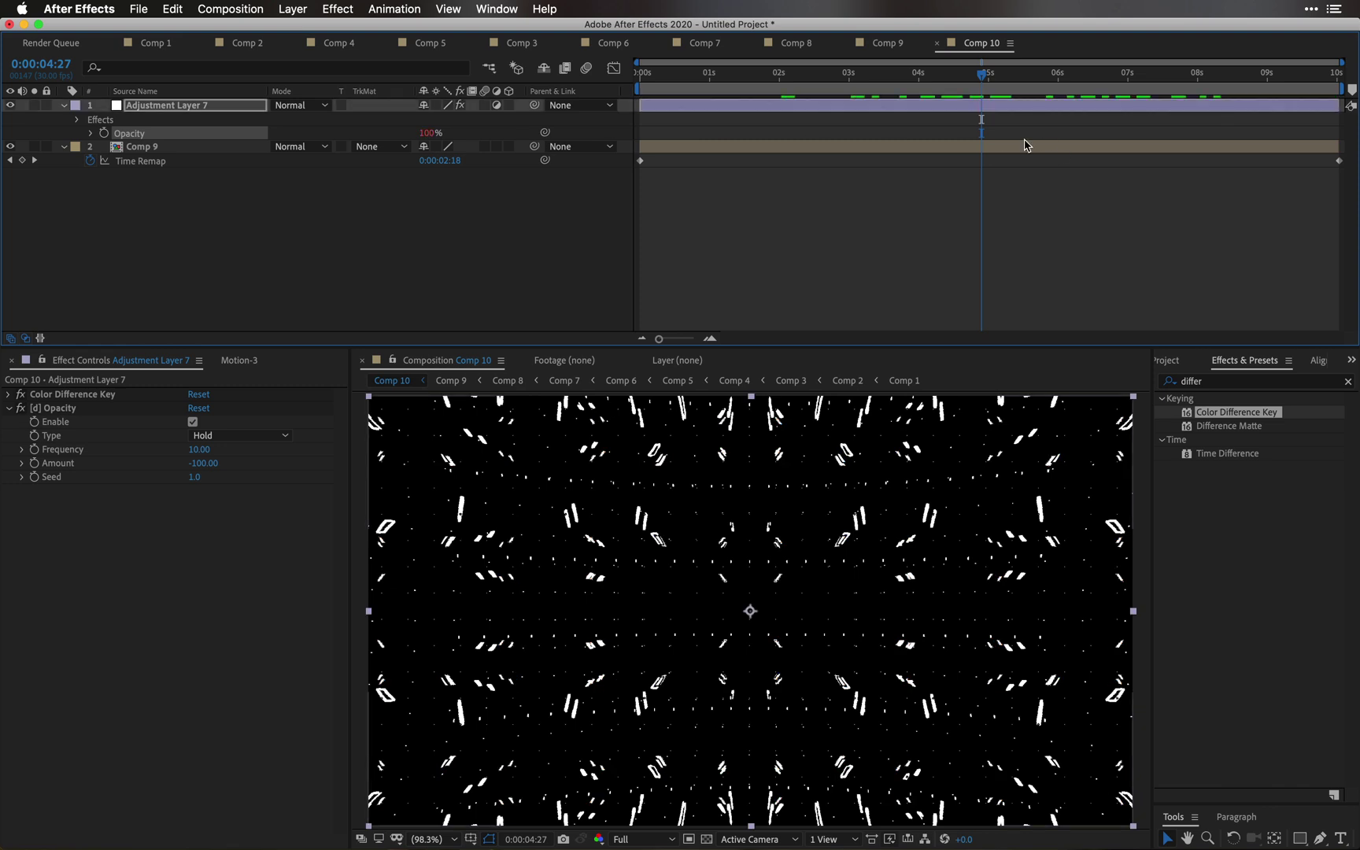
left_click(783, 92)
left_click(486, 228)
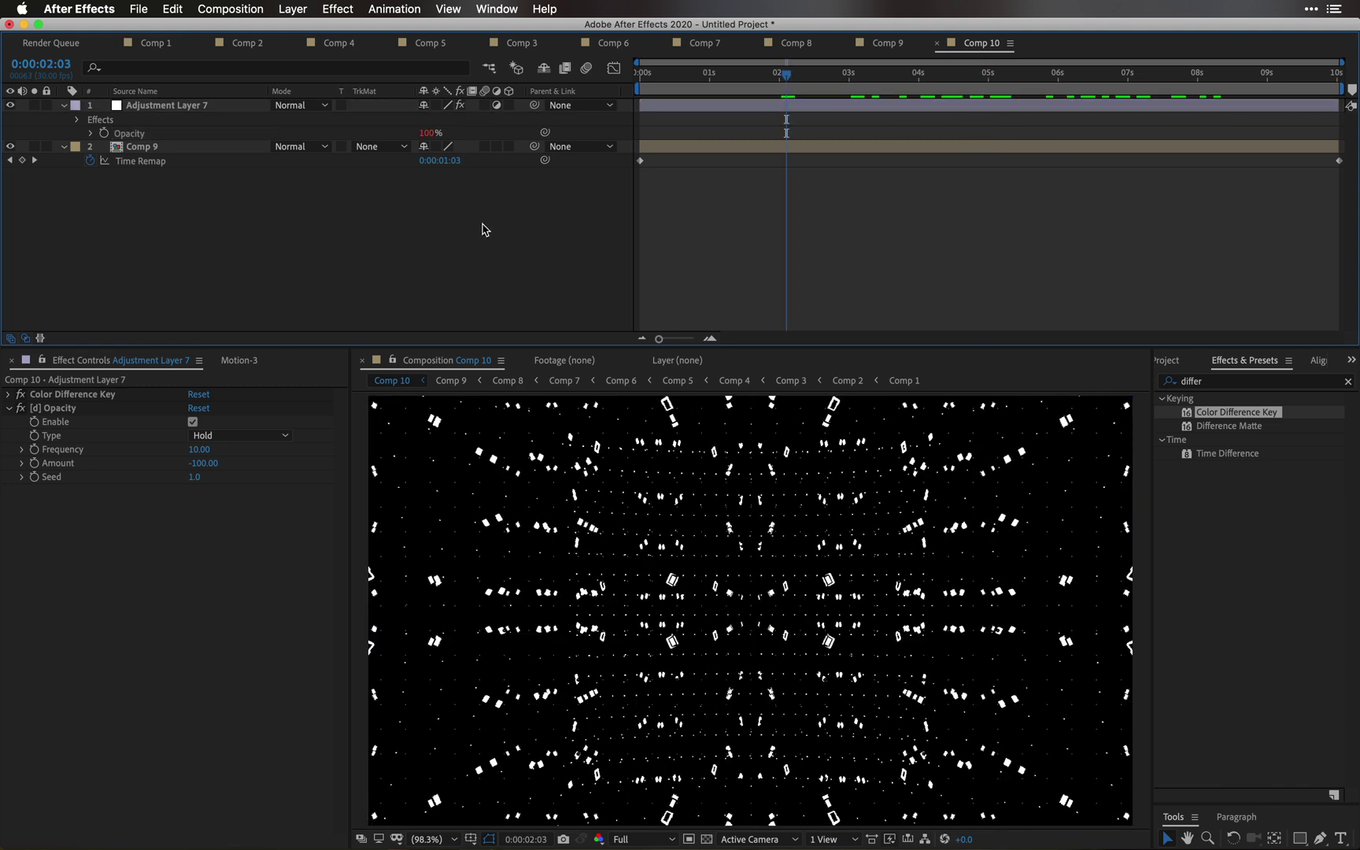
key("space")
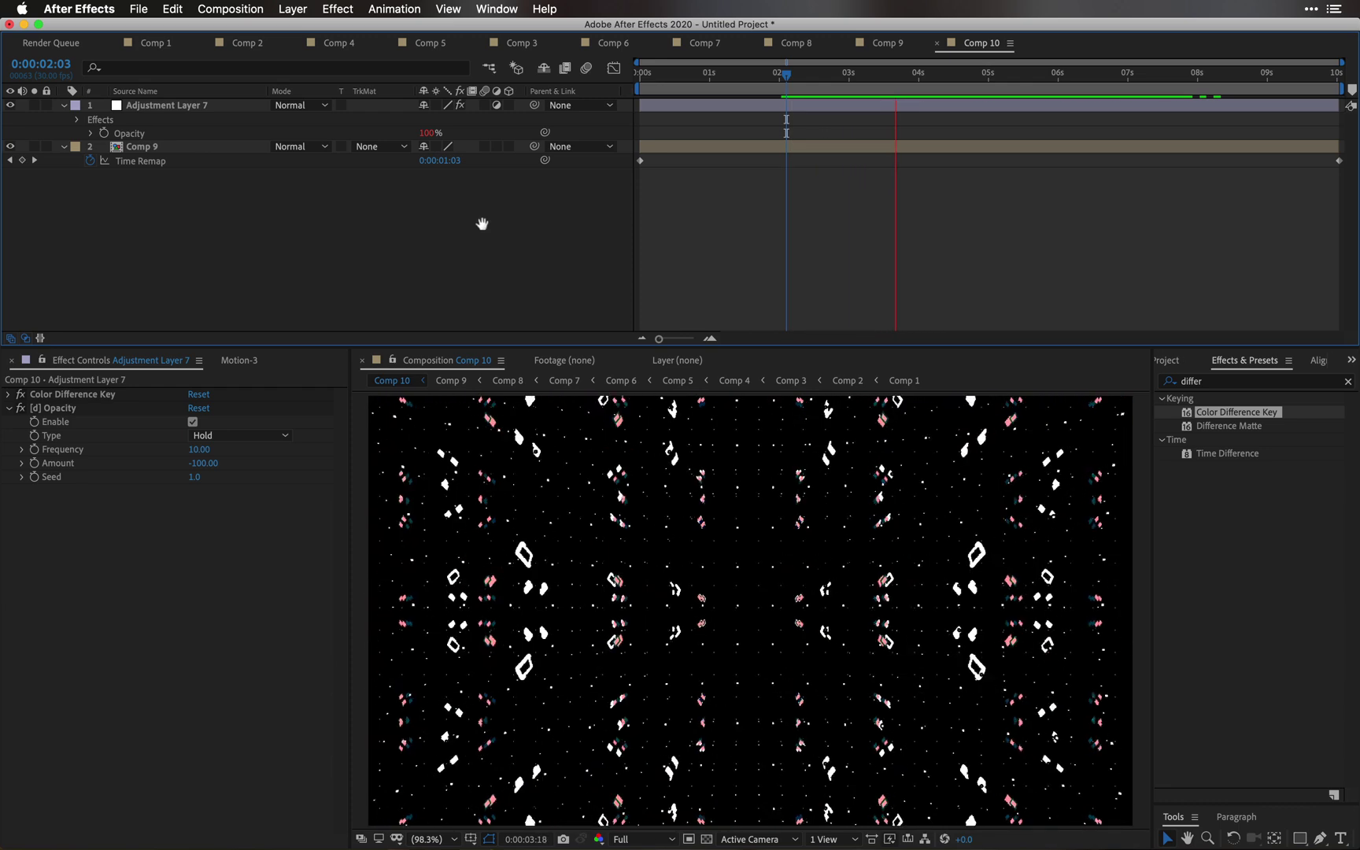
Step: Set the Dynamics opacity effect's frequency to 19.20 and preview the animation
left_click_drag(217, 455, 281, 456)
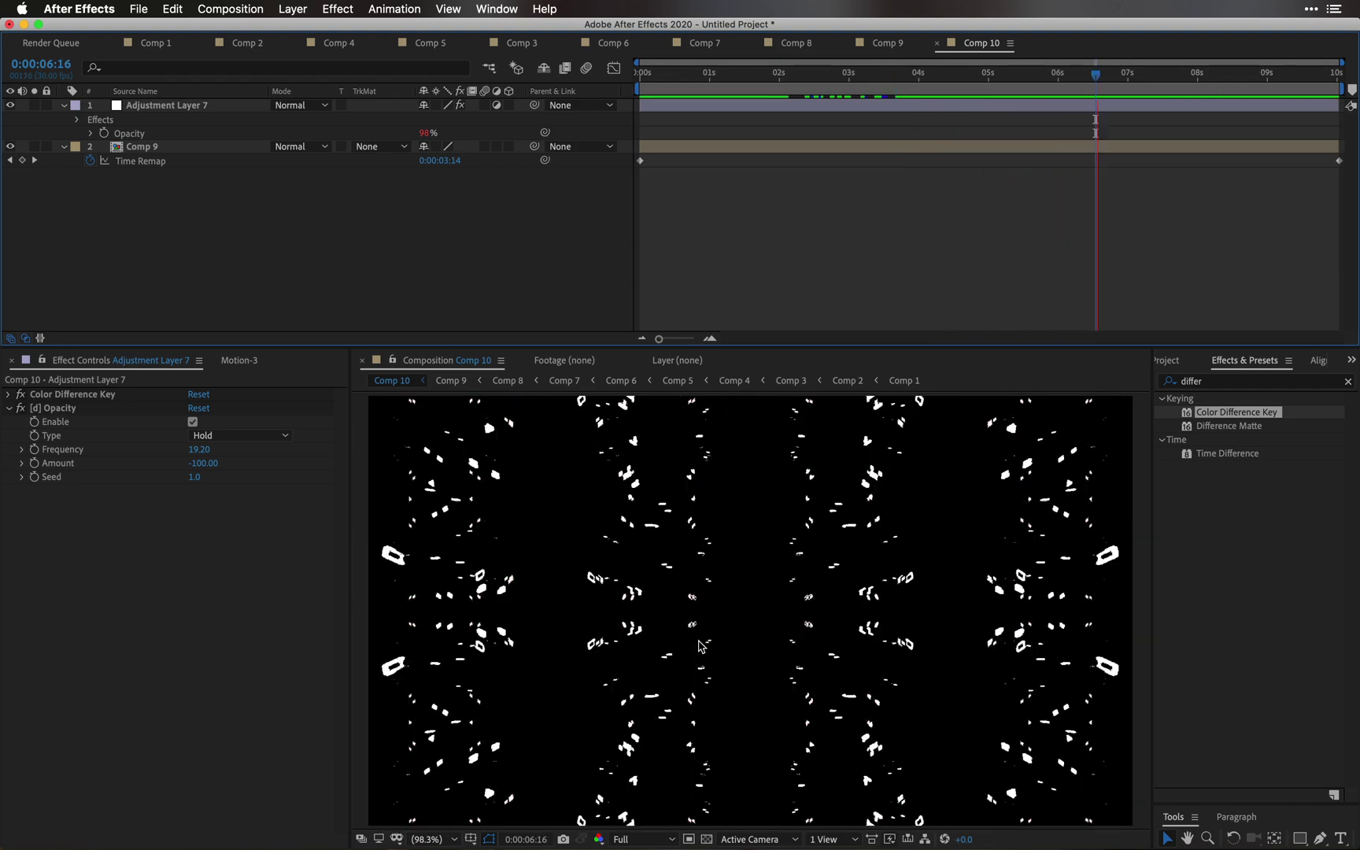
key("space")
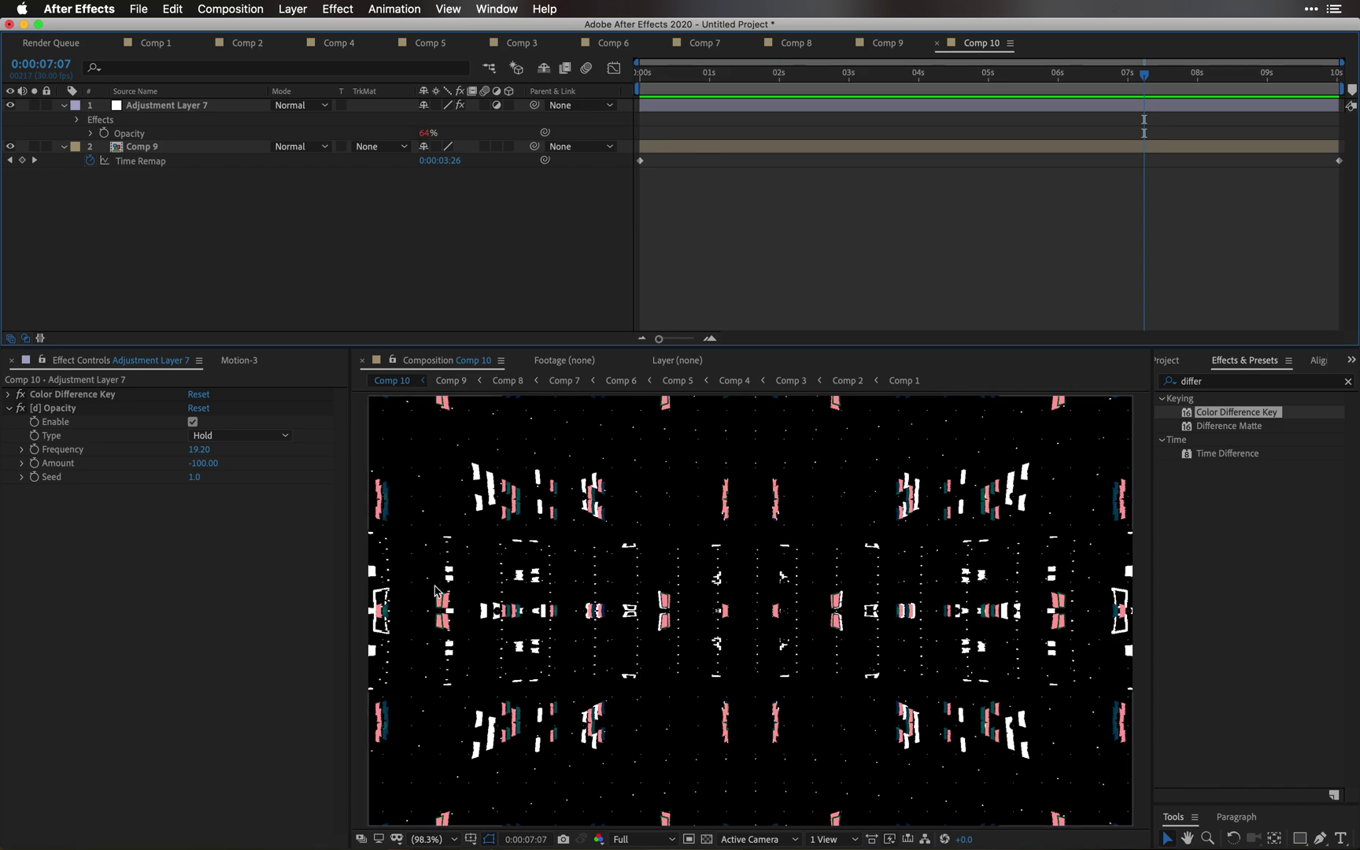
key("space")
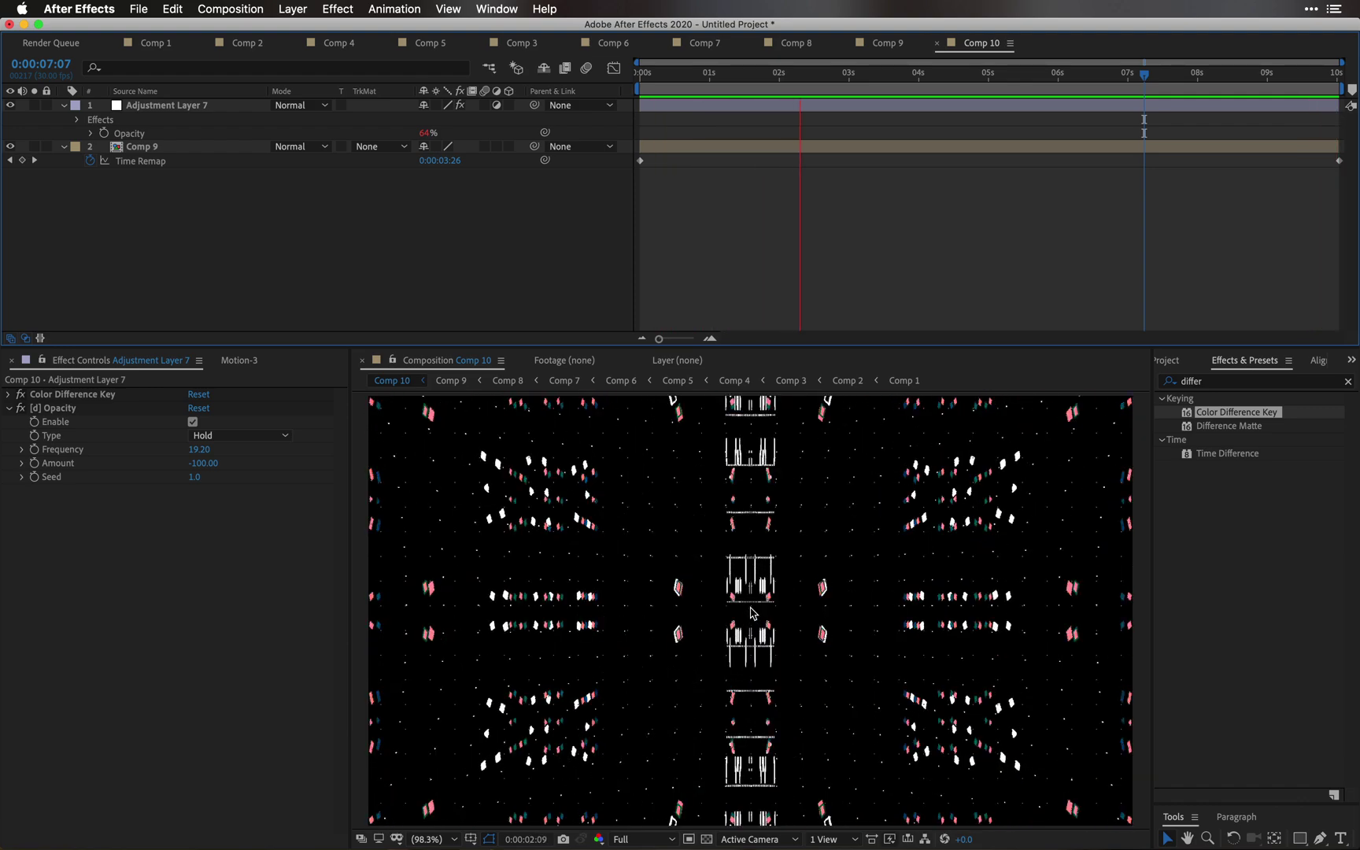
key("space")
Step: Create a new composition from Comp 10
left_click(1162, 358)
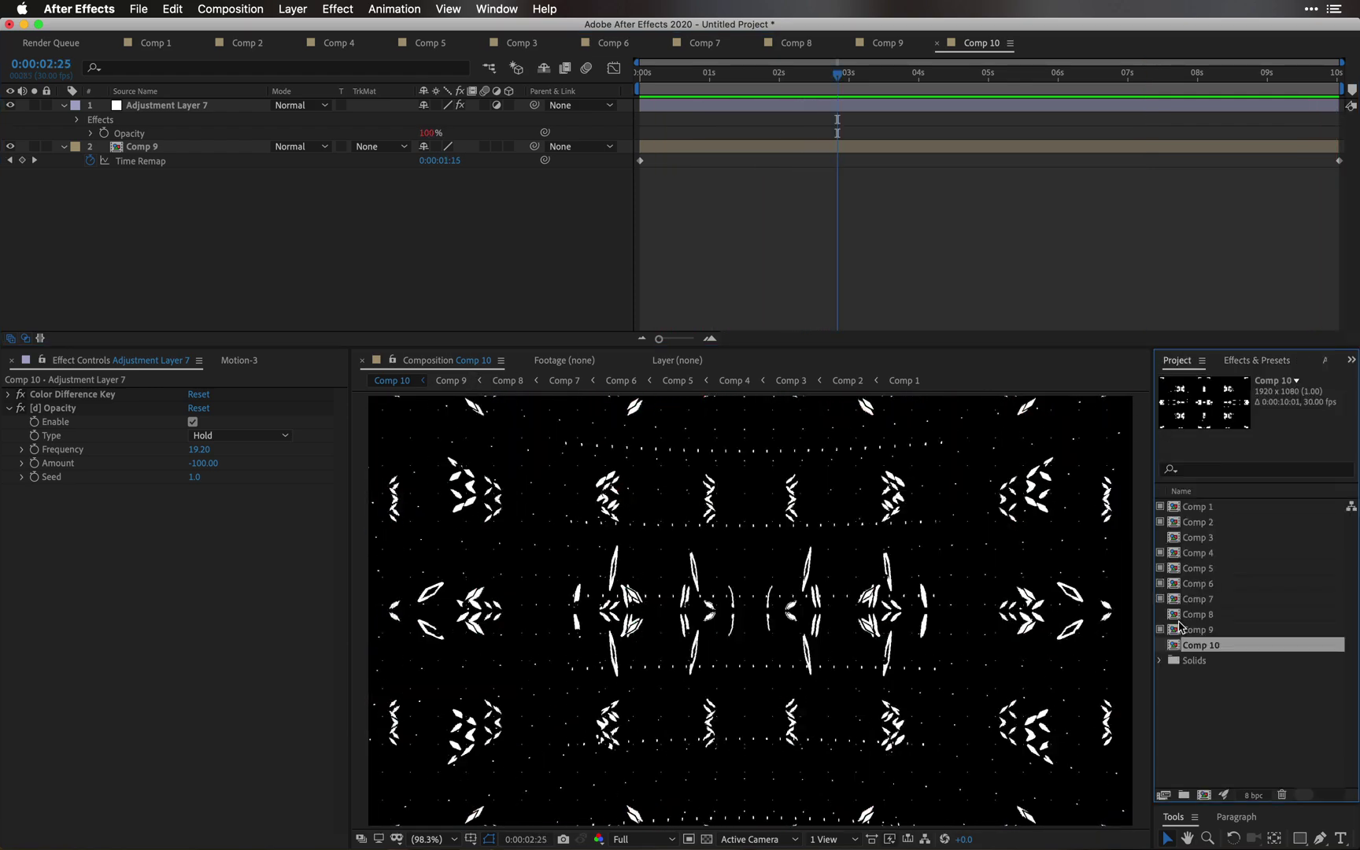
left_click_drag(1210, 647, 1204, 797)
right_click(412, 217)
key("Escape")
Step: Set the project's color depth to 16 bits per channel
left_click(1253, 797)
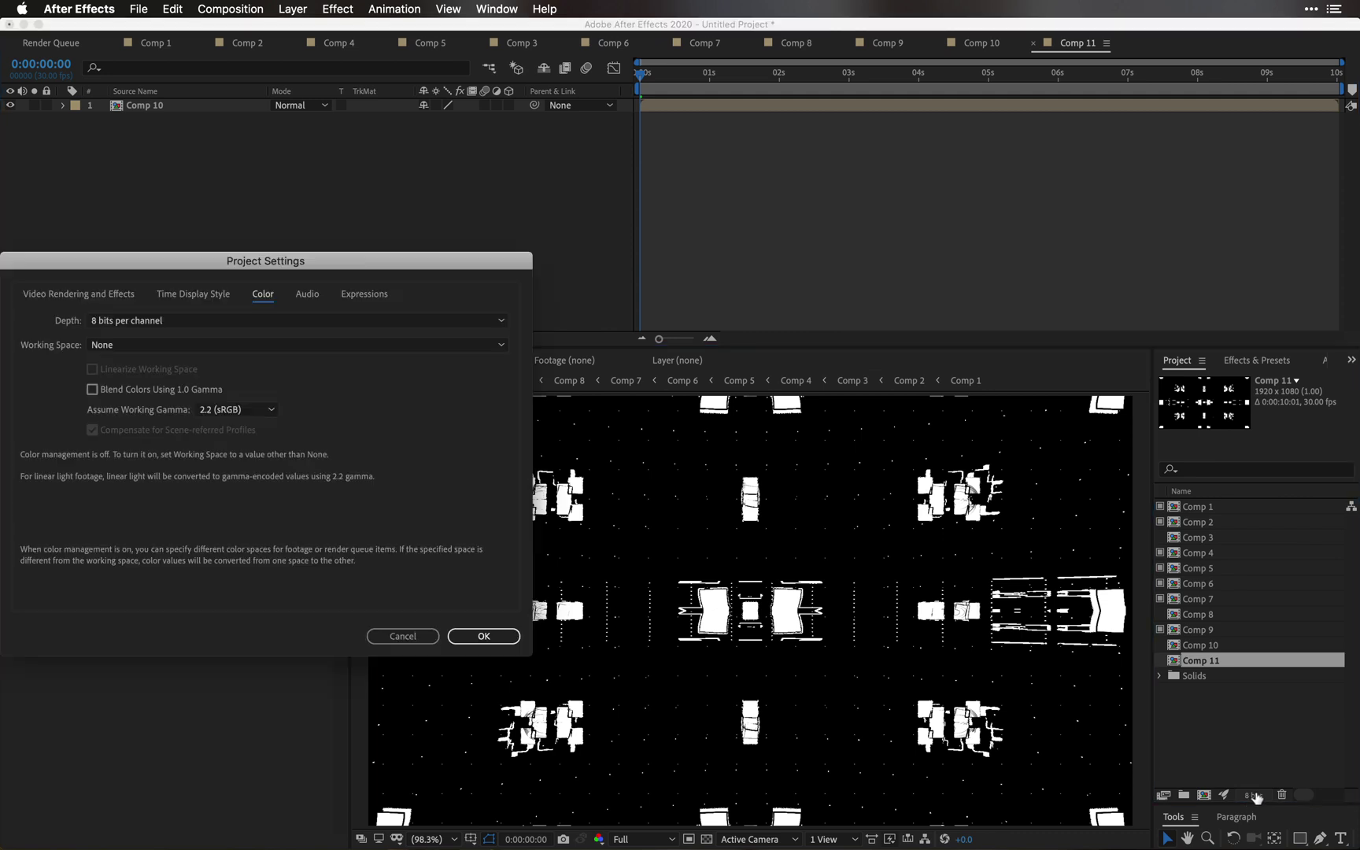
left_click(153, 321)
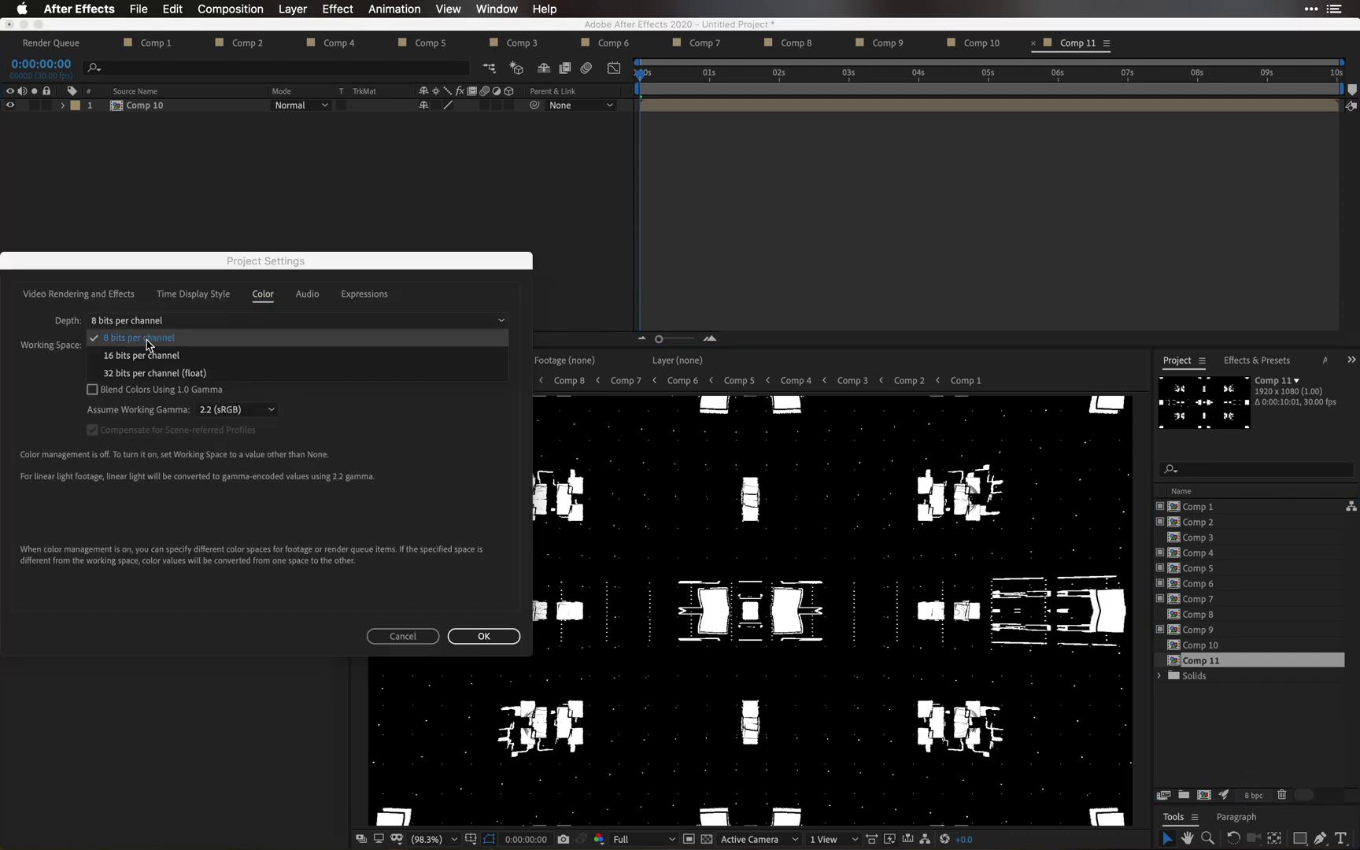
left_click(150, 343)
left_click(484, 636)
Step: Add an adjustment layer above Comp 10 and apply the Stylize Glow effect to it
left_click(503, 244)
right_click(504, 244)
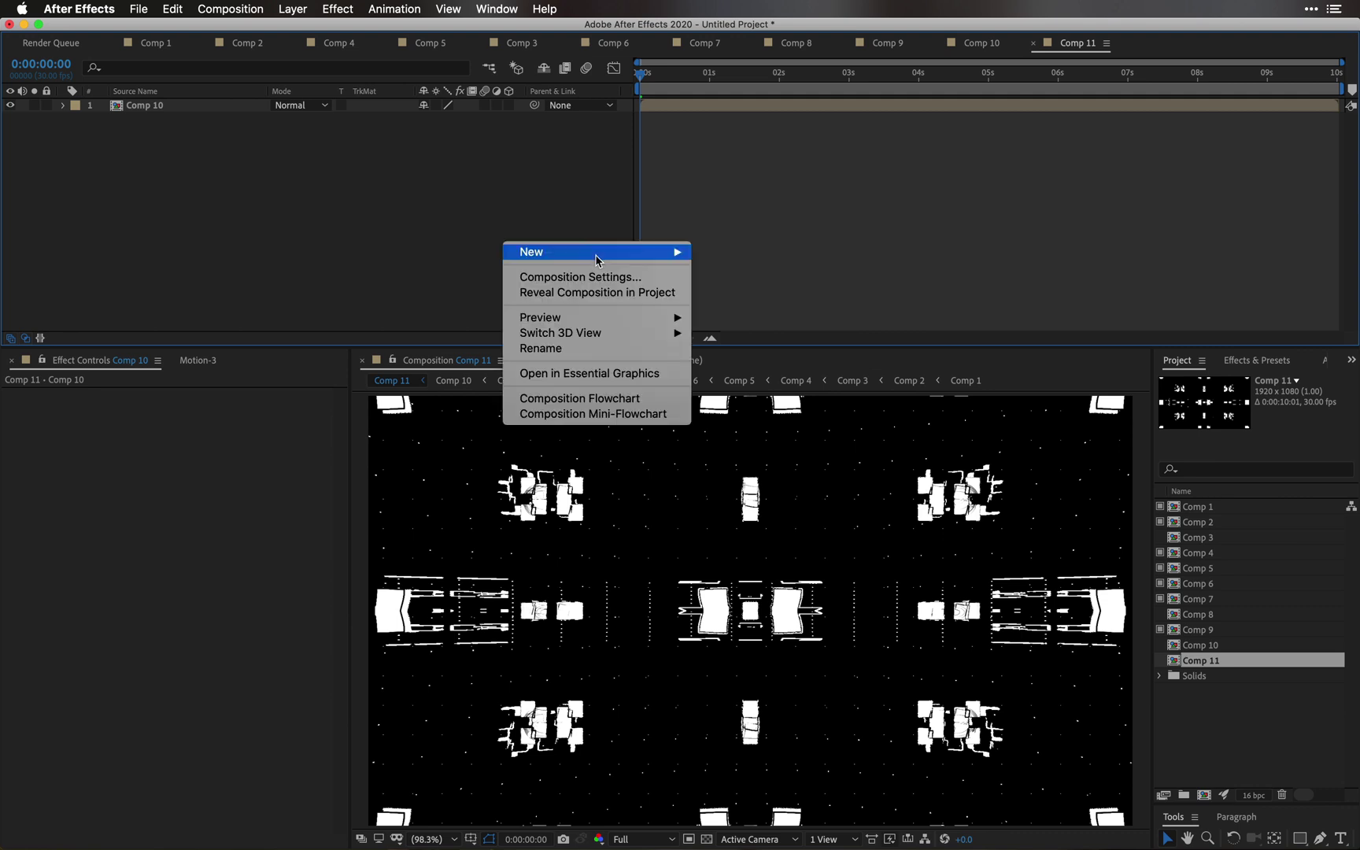
mouse_move(590, 253)
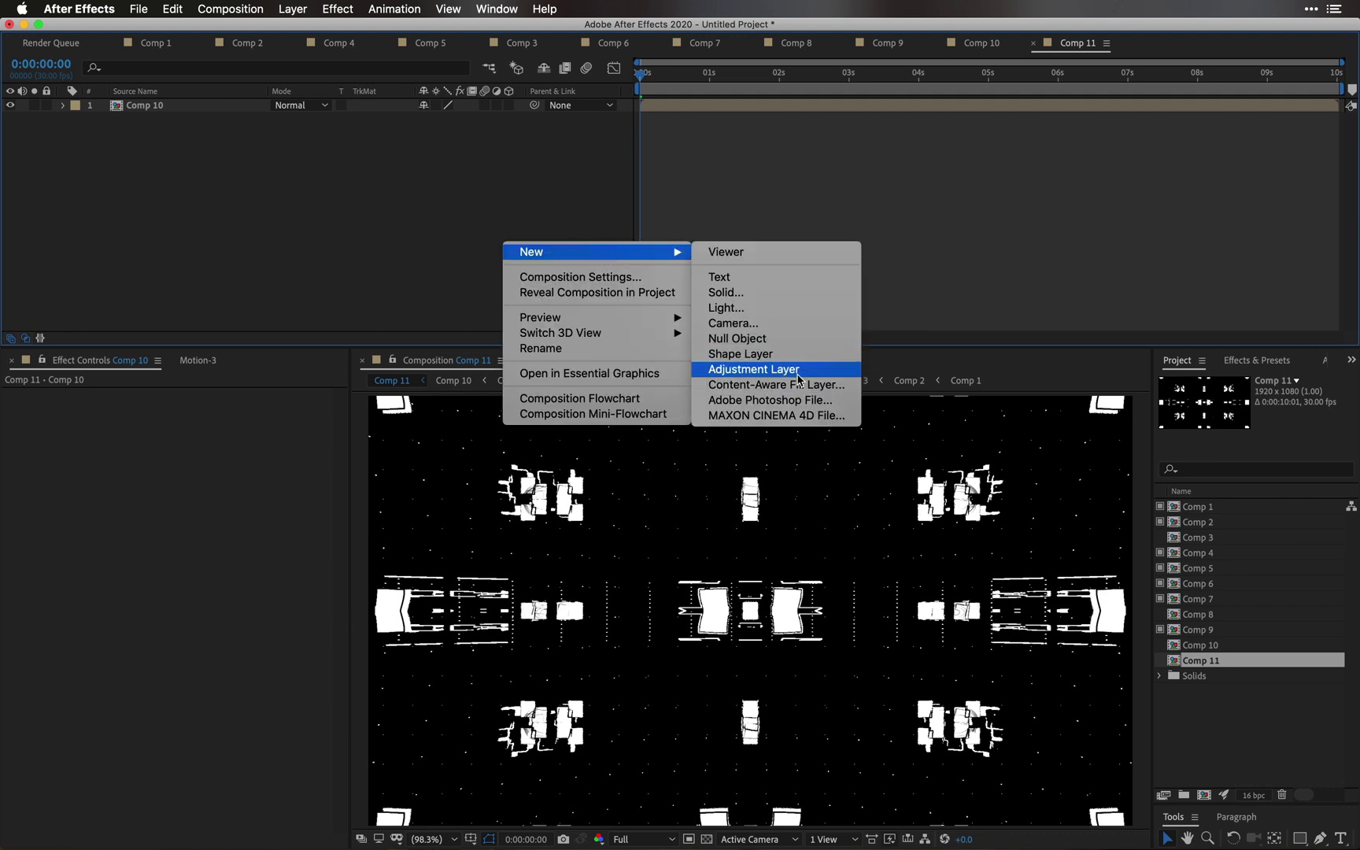
left_click(797, 370)
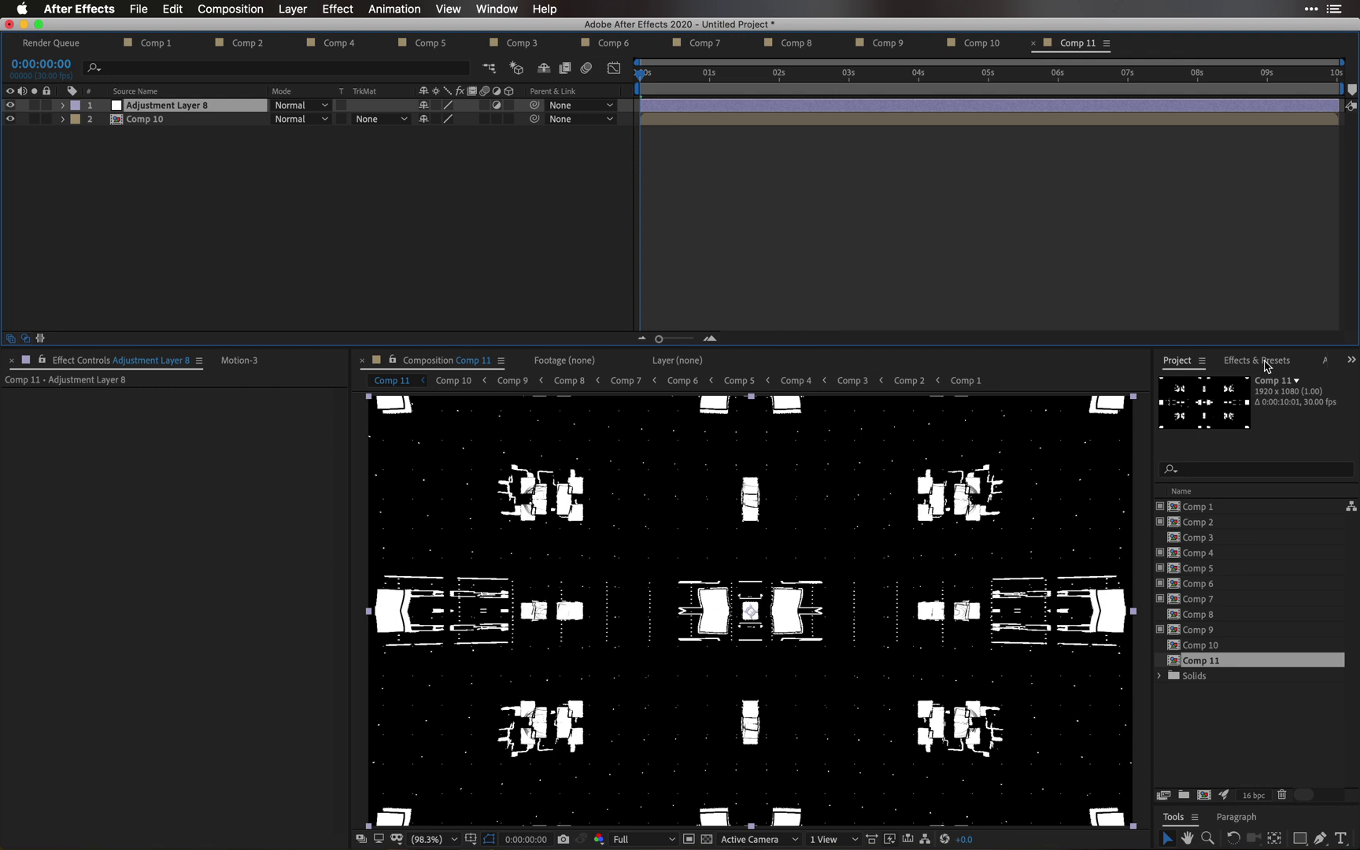
left_click(1260, 362)
left_click(1215, 382)
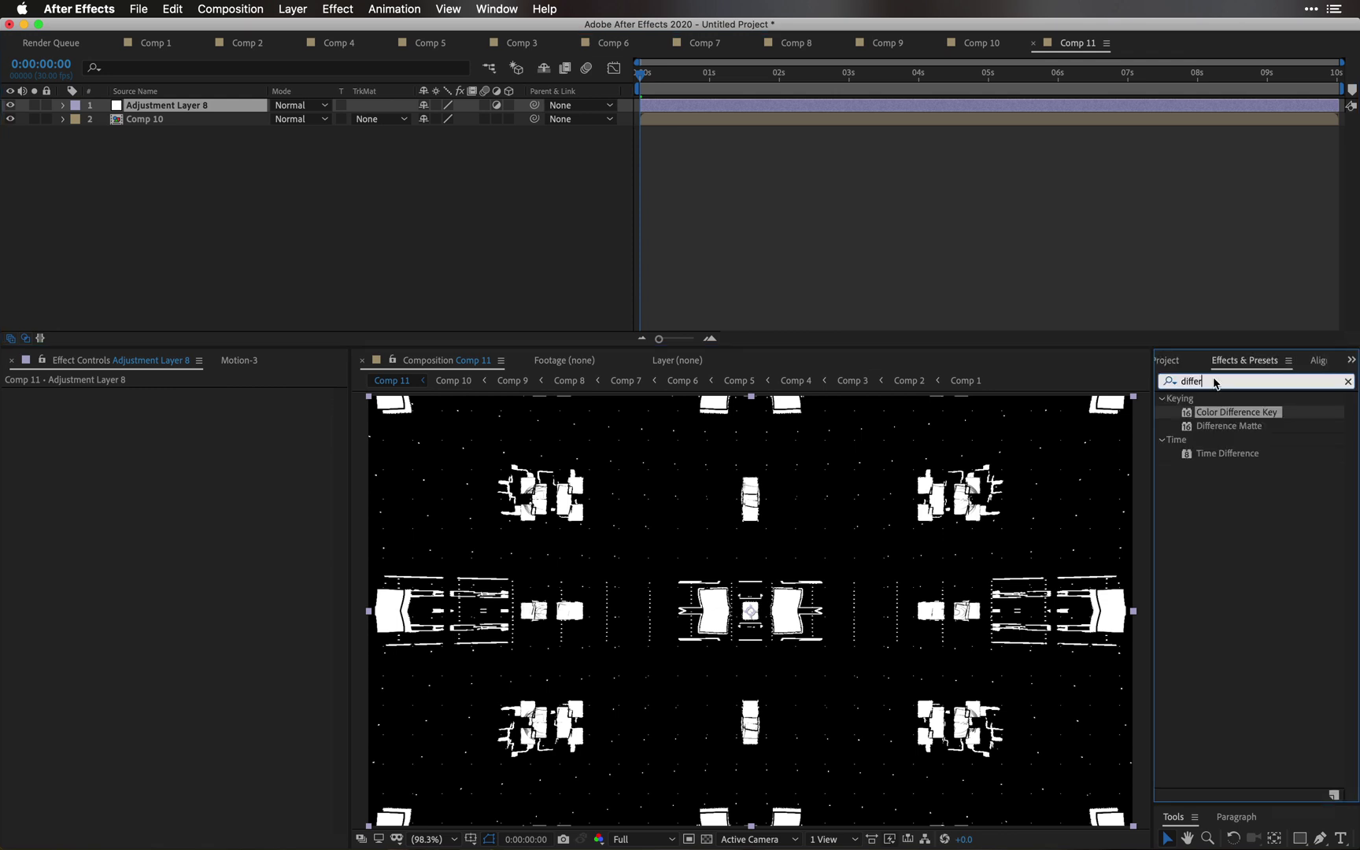
type("glow")
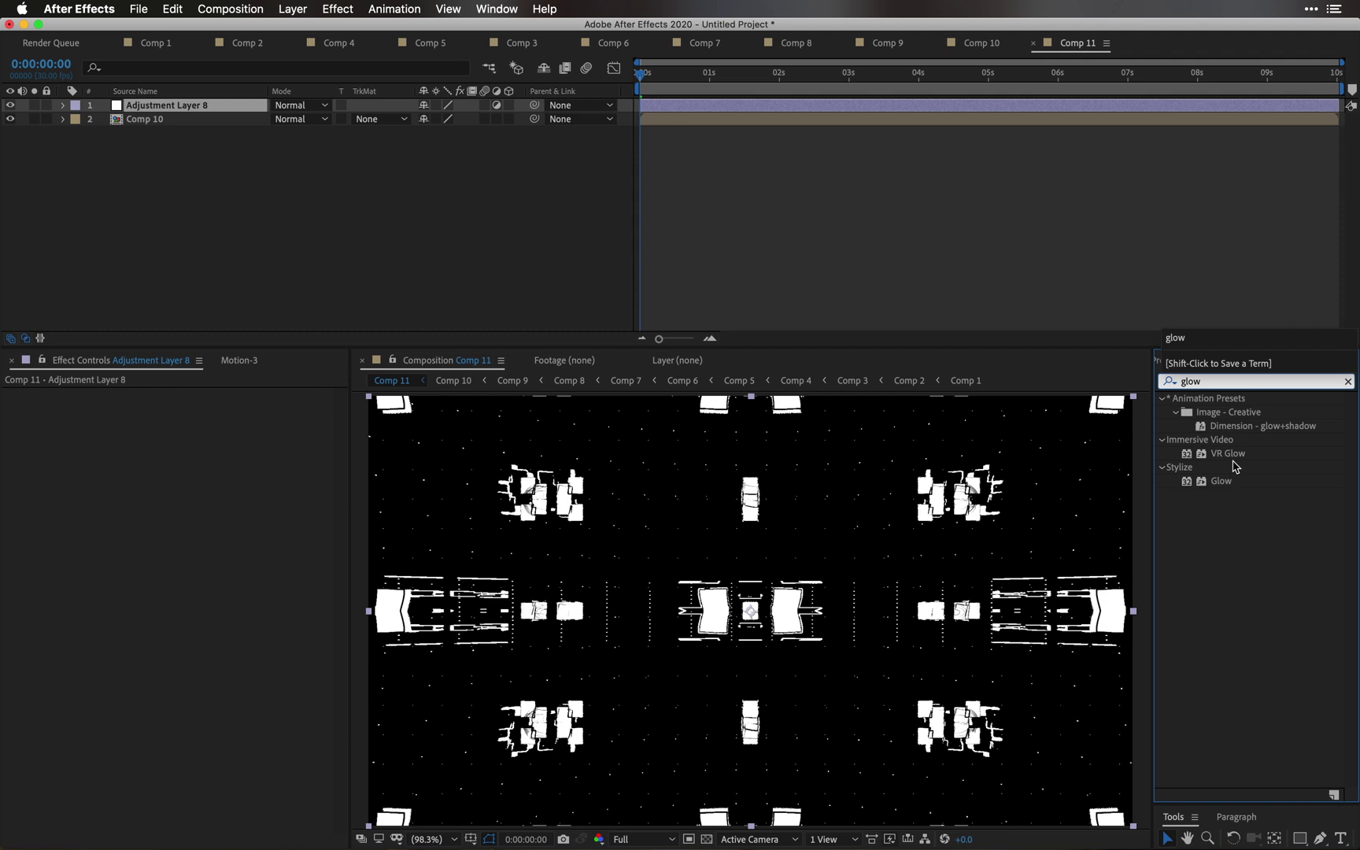
double_click(1219, 482)
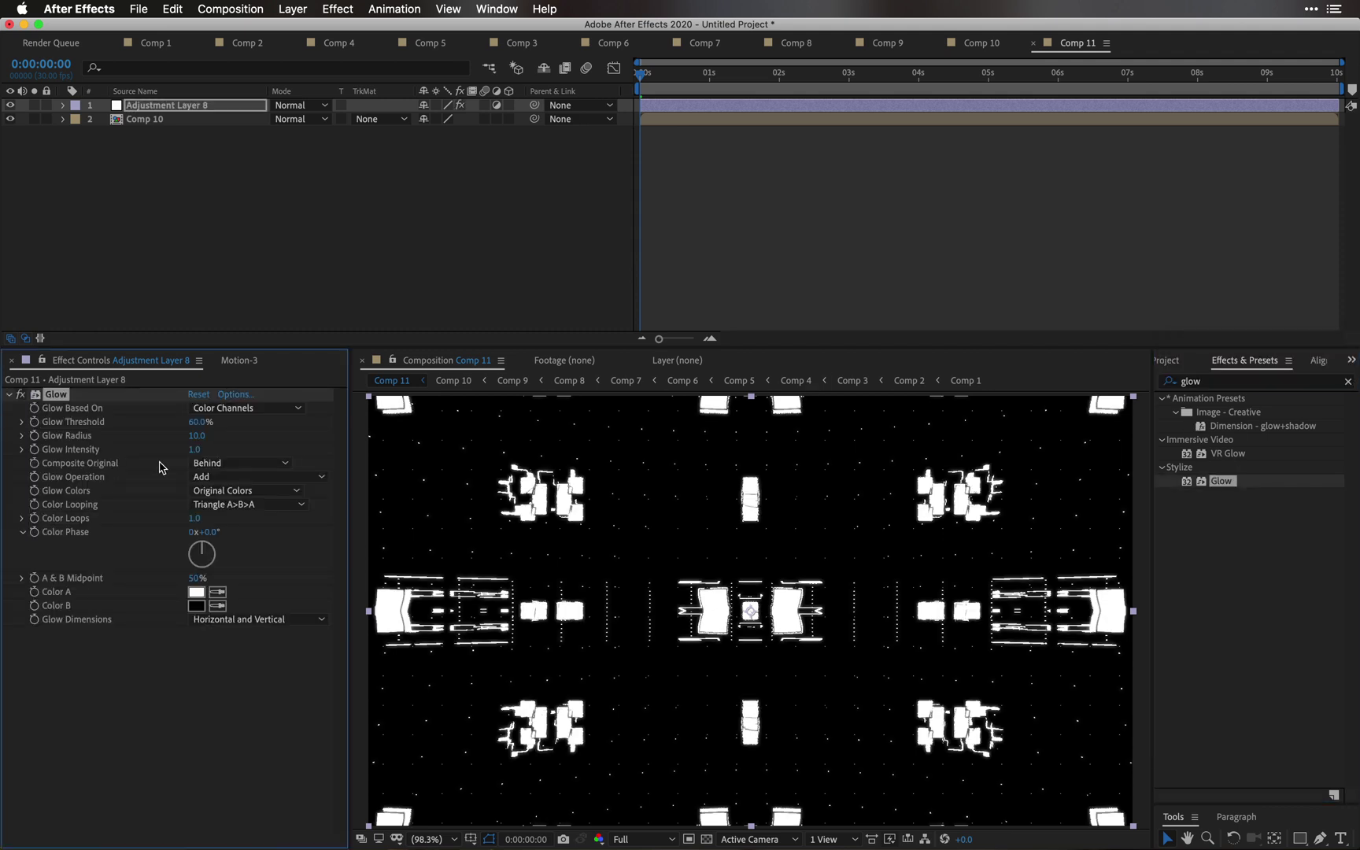
Step: Set the Glow's threshold to 100%, intensity to 4.6 and radius to 807, and preview and scrub the animation
left_click_drag(196, 435, 419, 437)
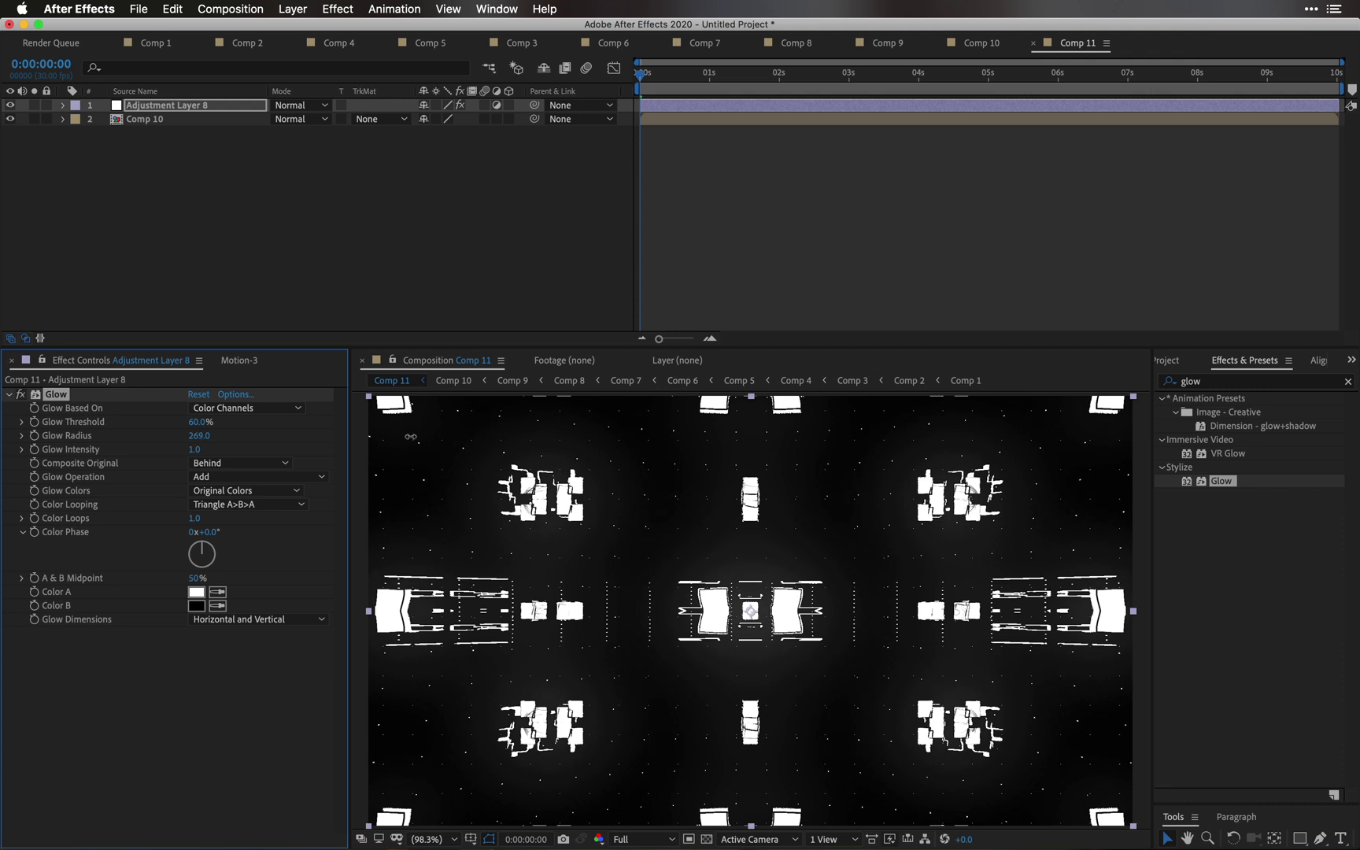
left_click_drag(203, 451, 498, 455)
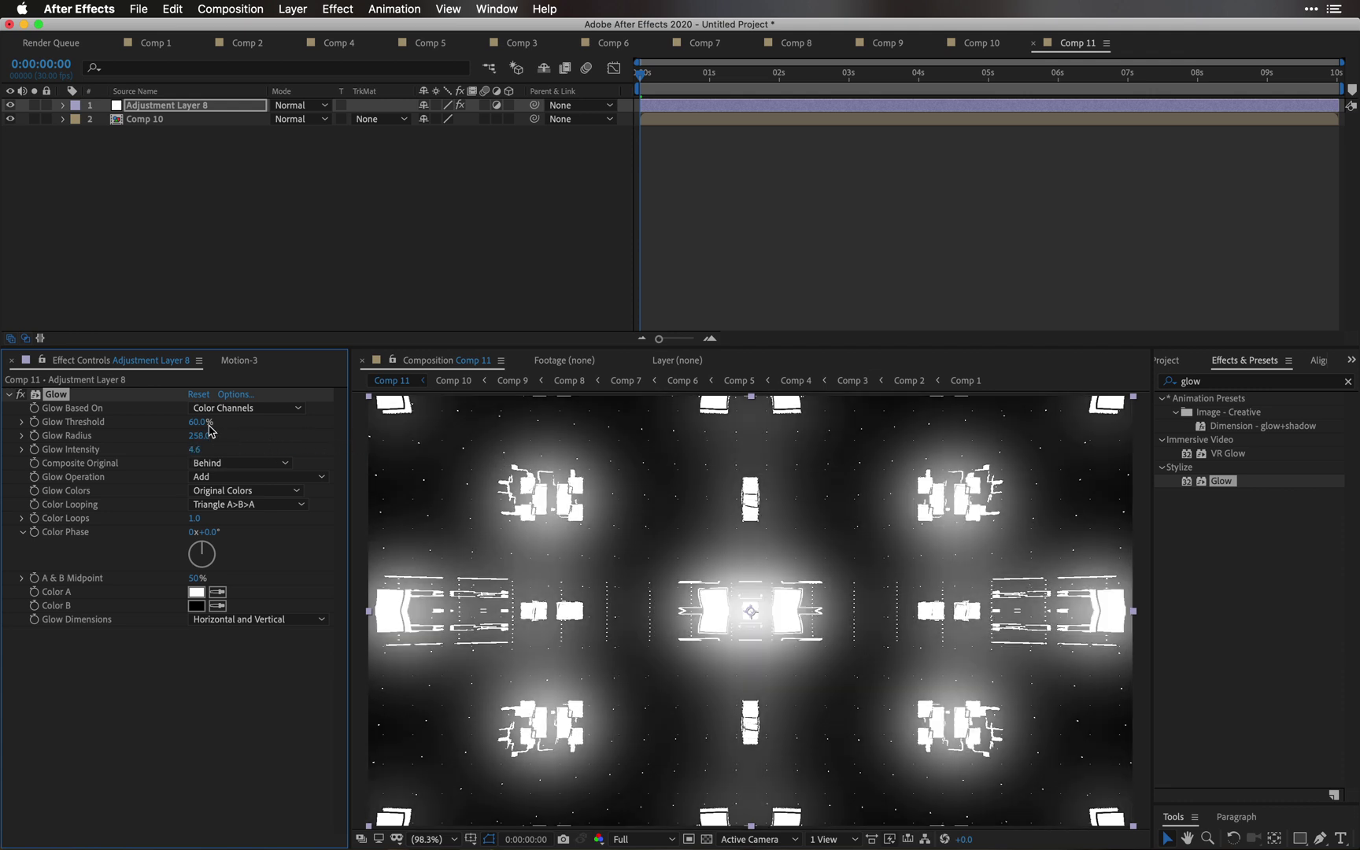
left_click_drag(199, 421, 344, 425)
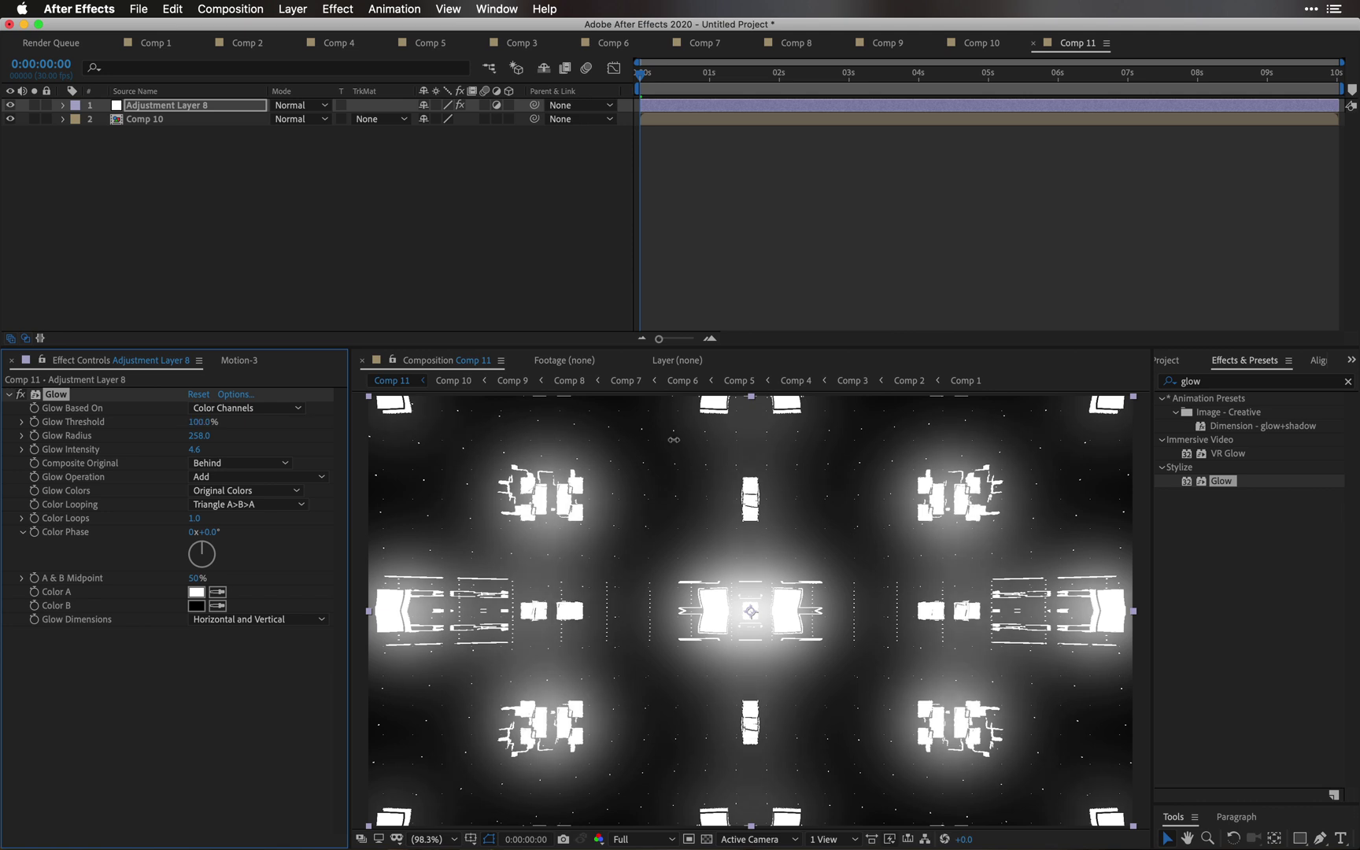
left_click_drag(200, 436, 667, 457)
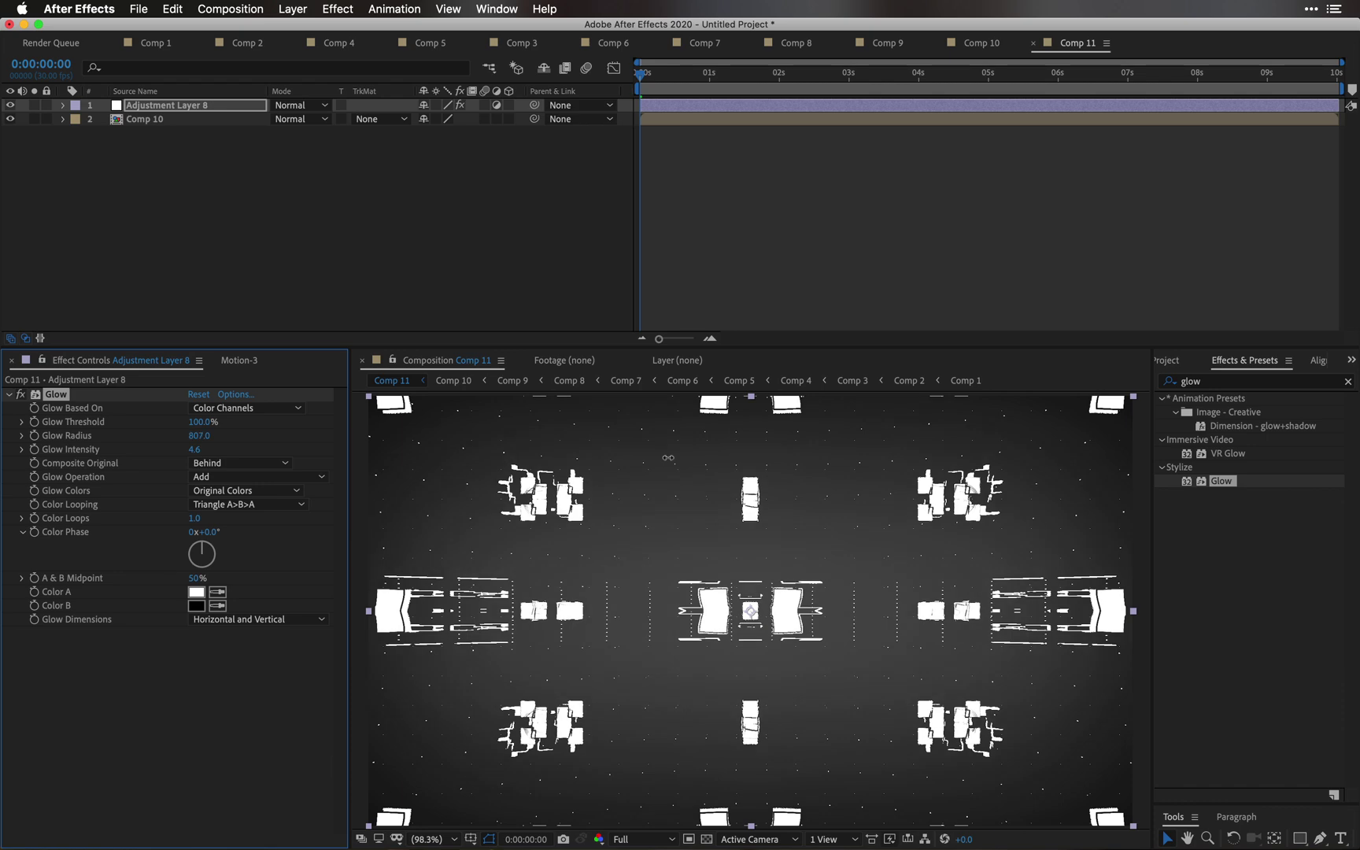
left_click(313, 148)
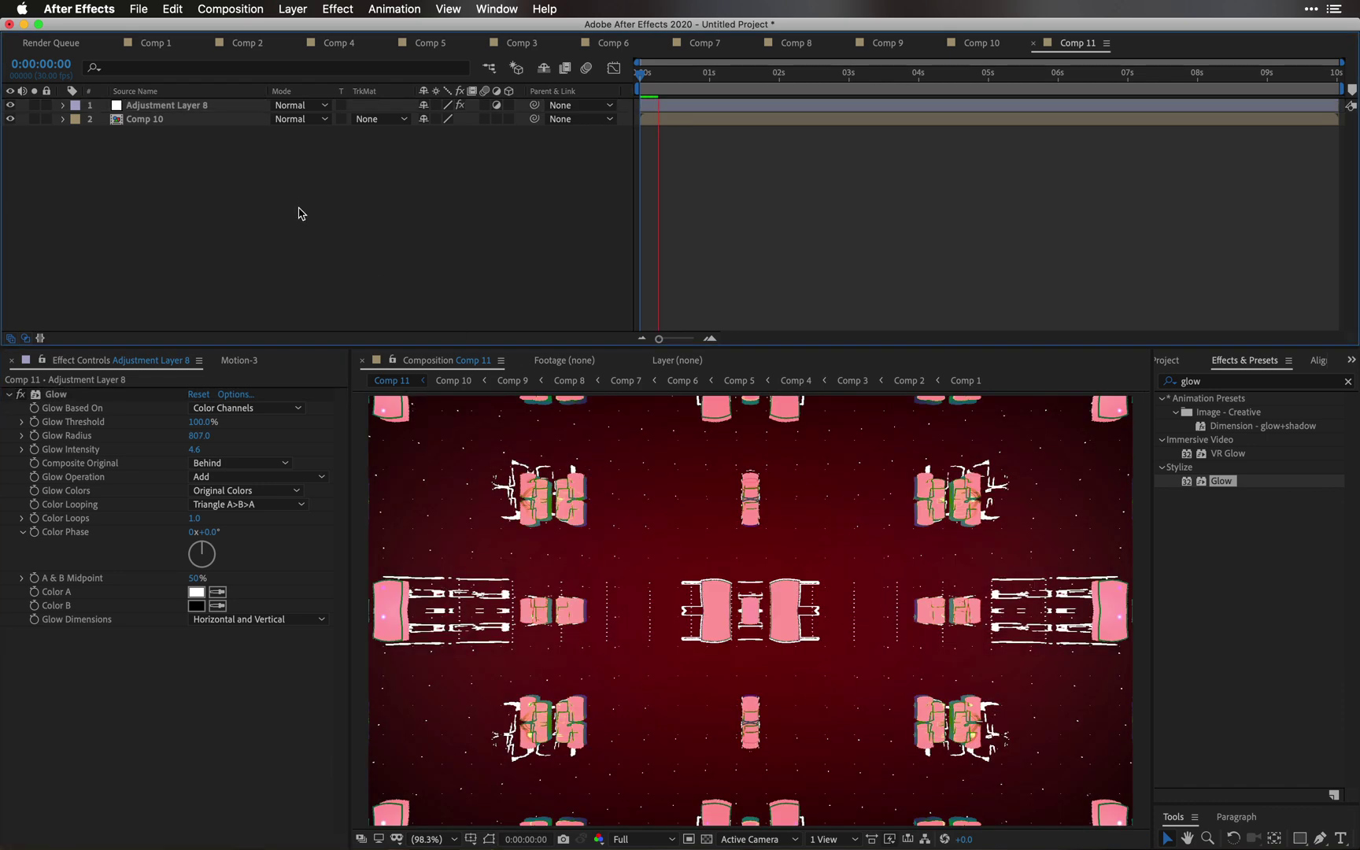
key("space")
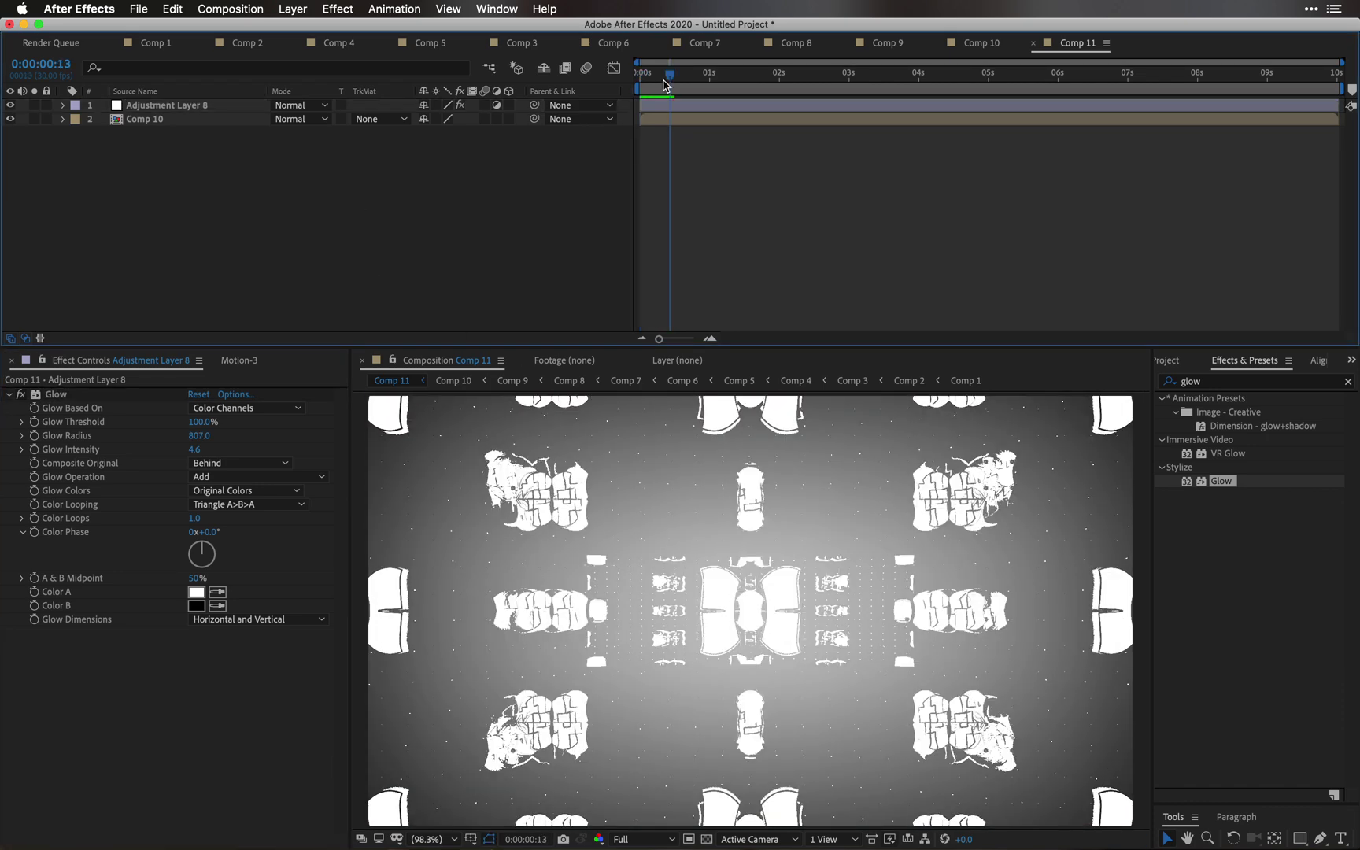
left_click_drag(770, 81, 990, 86)
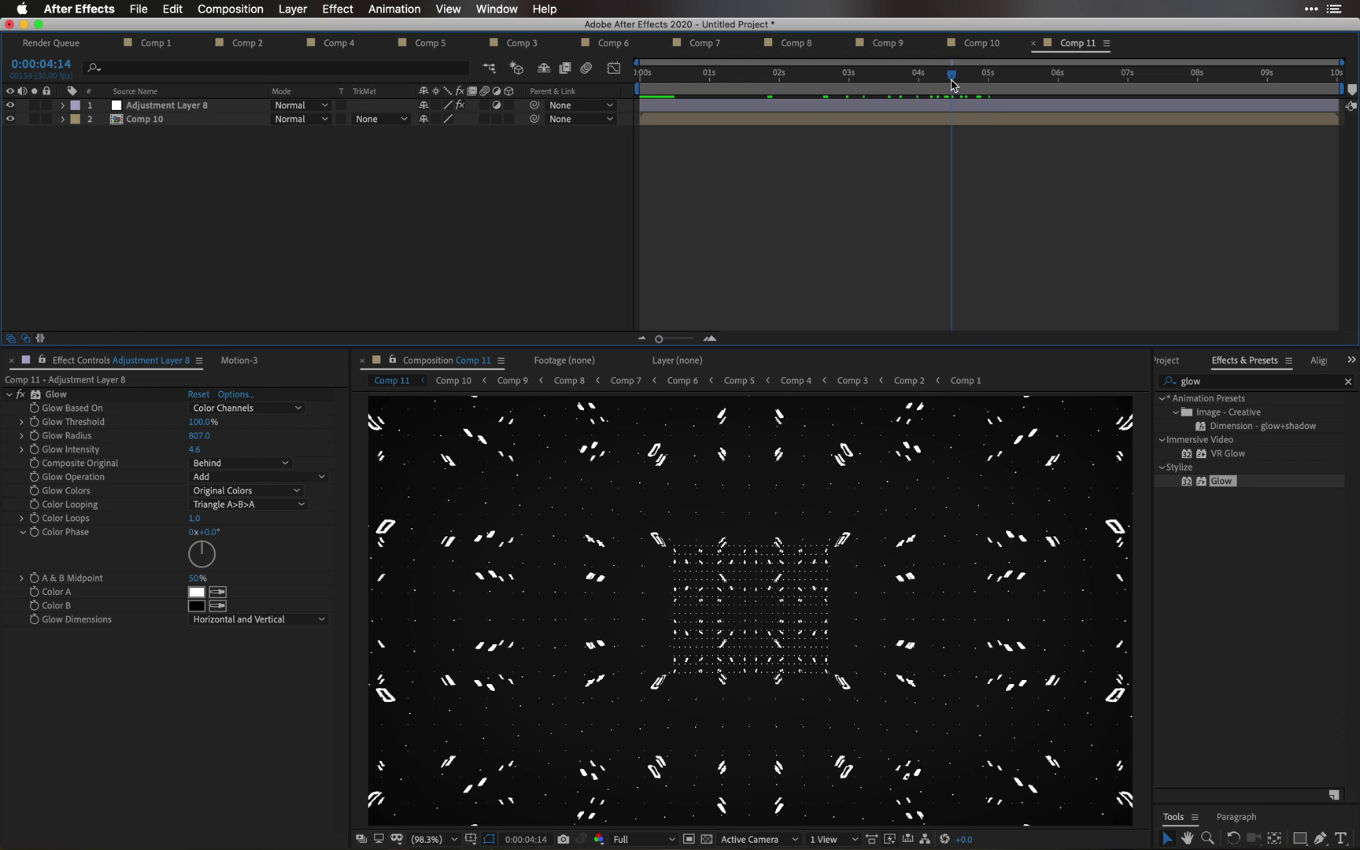
Step: Set the Glow's intensity to 8.1 and radius to 10, and preview the animation
left_click_drag(194, 450, 260, 450)
left_click_drag(381, 442, 448, 442)
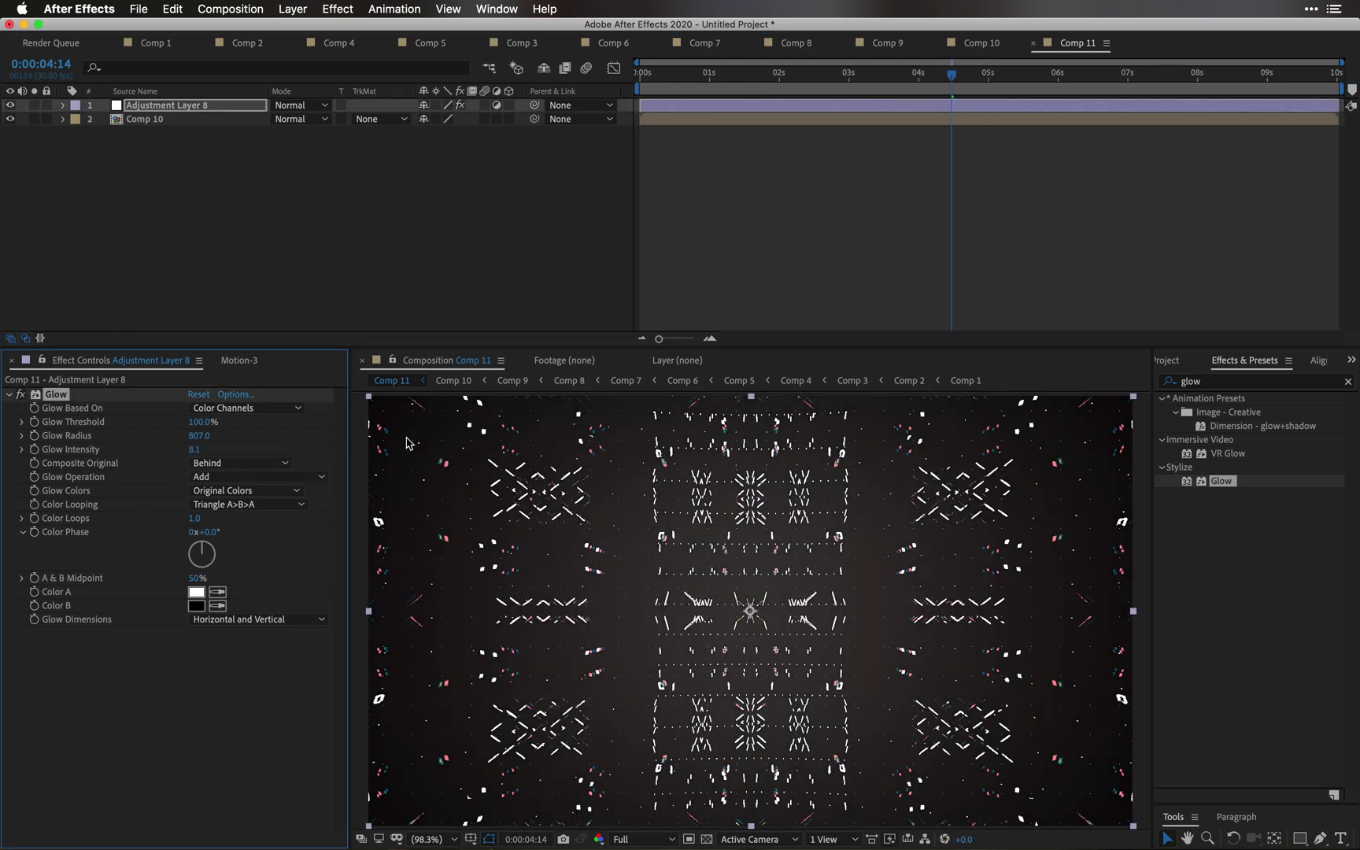
left_click(198, 435)
type("10")
key("Return")
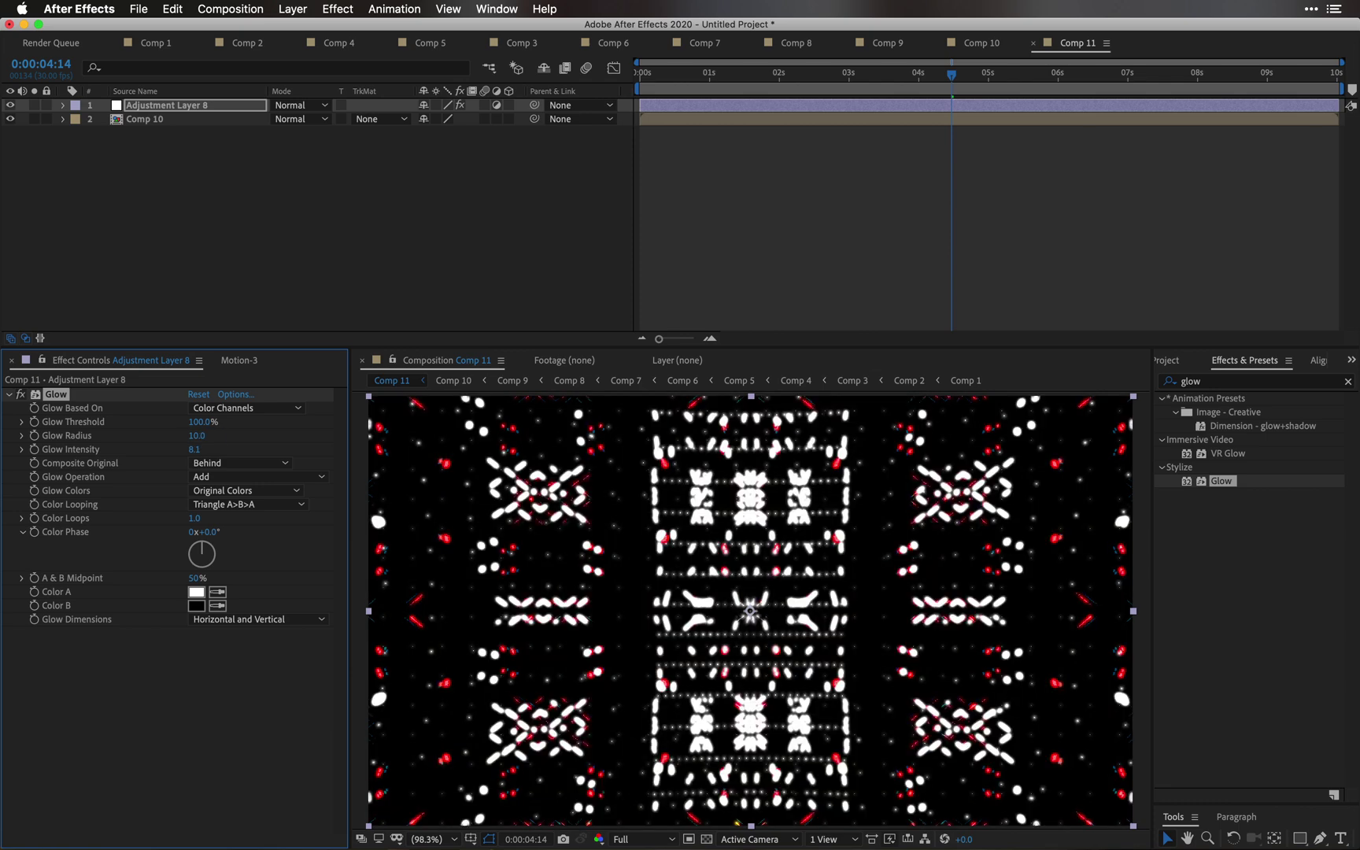
left_click(410, 223)
key("space")
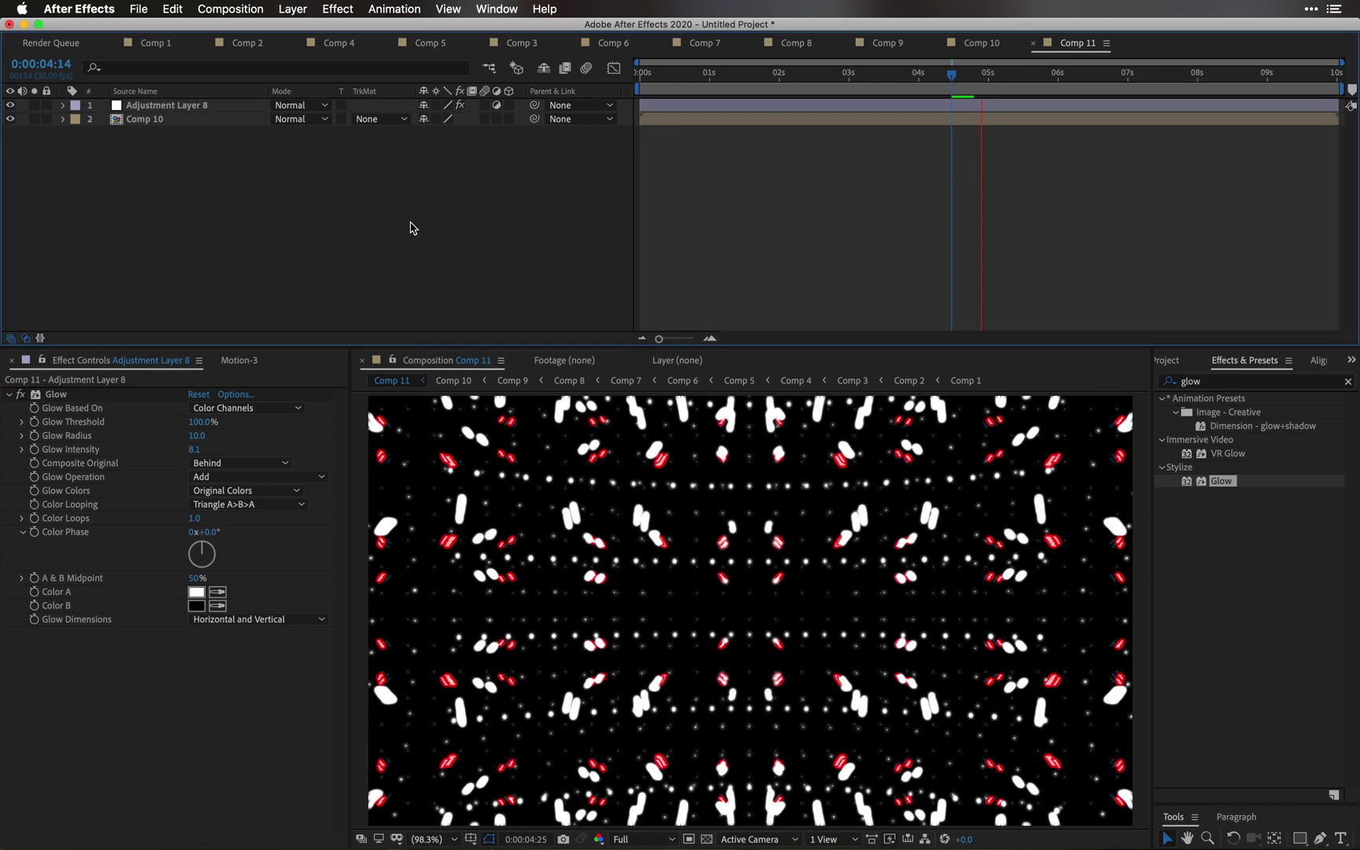
Step: Try a lower Glow threshold, return it to 100%, and set the radius to 99 and the intensity to 1
left_click_drag(211, 423, 127, 422)
left_click_drag(214, 422, 356, 433)
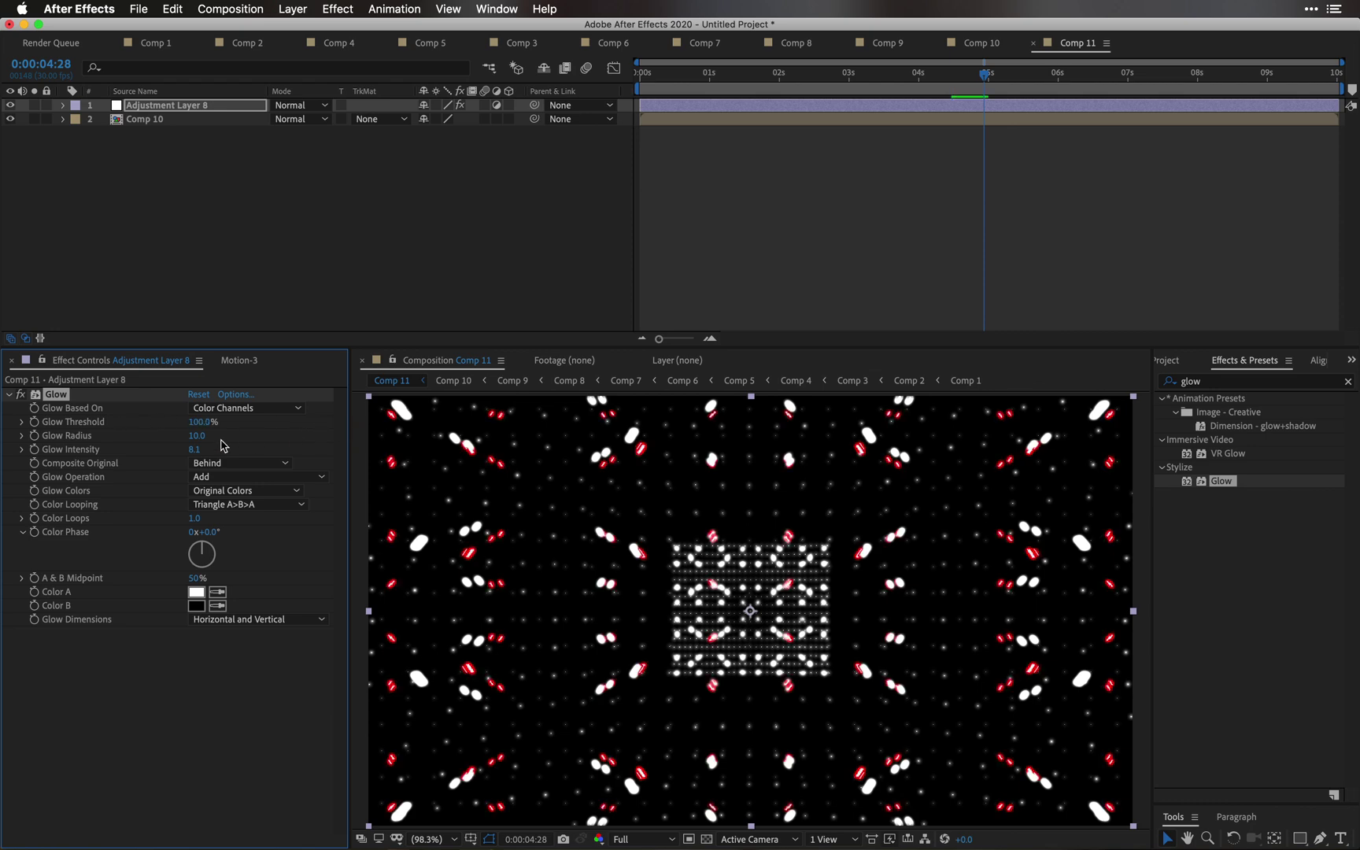
left_click_drag(196, 436, 266, 438)
left_click(194, 450)
type("1")
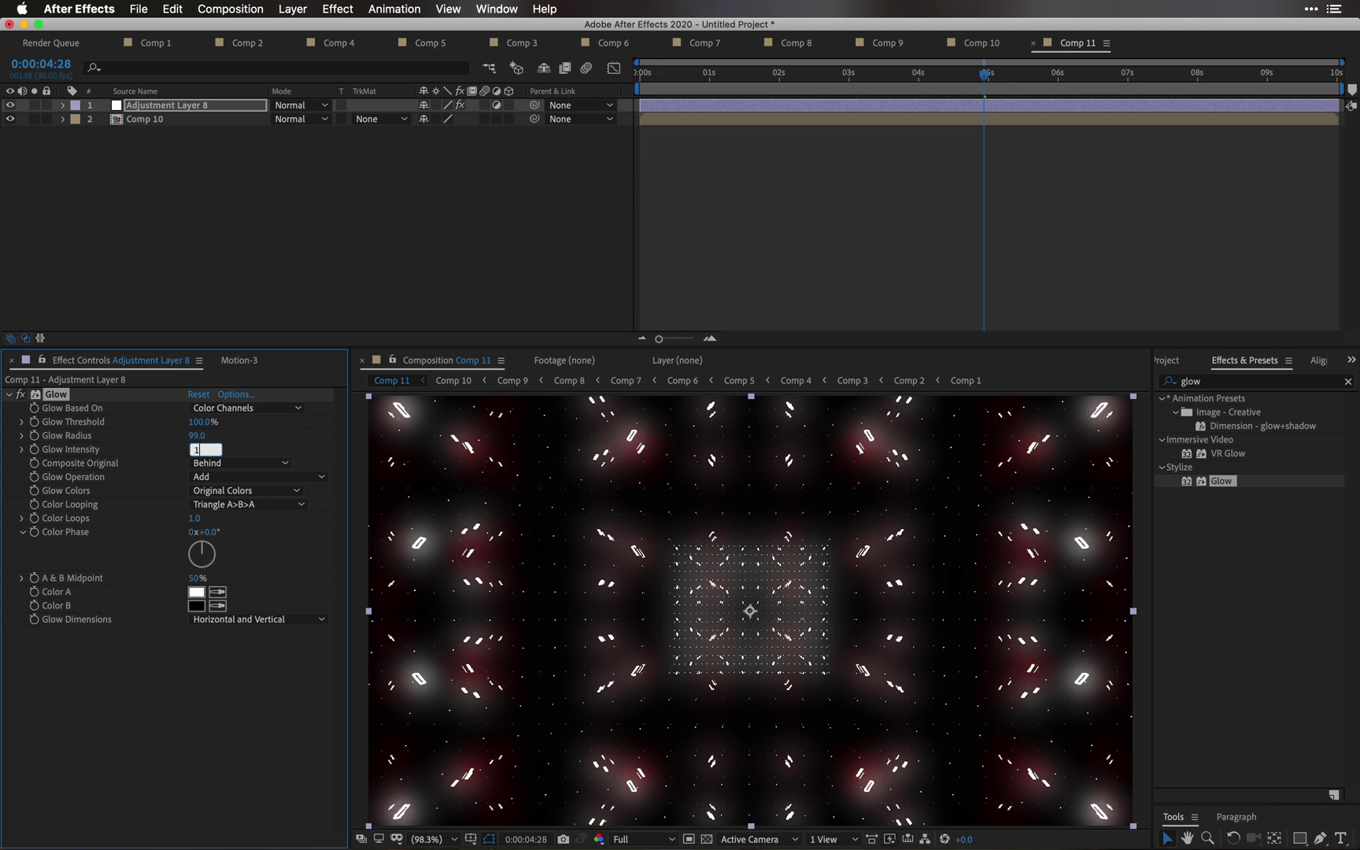
key("Return")
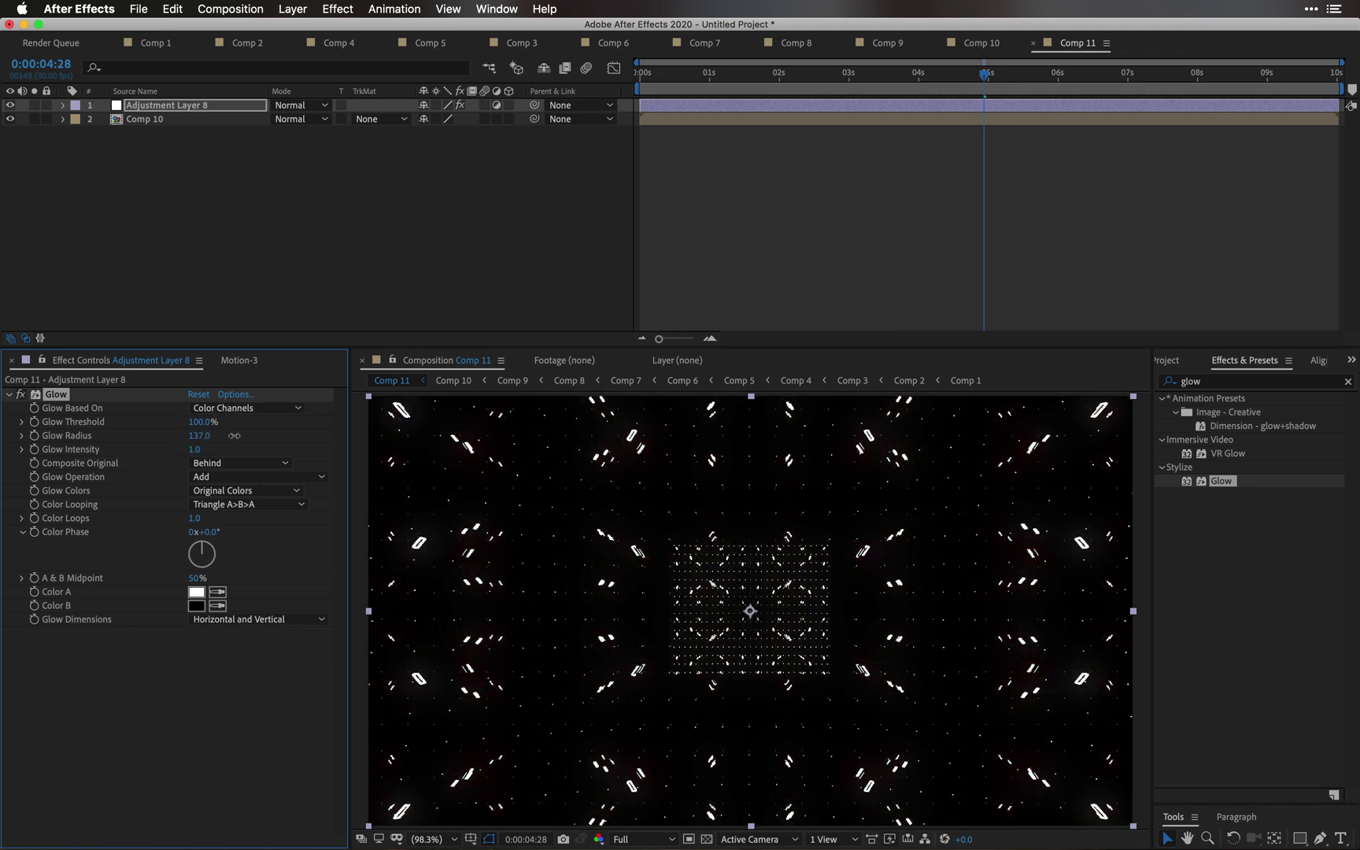
Step: Set the Glow's radius to 787 and preview and scrub the Comp 11 animation
left_click_drag(352, 422, 502, 446)
left_click(417, 313)
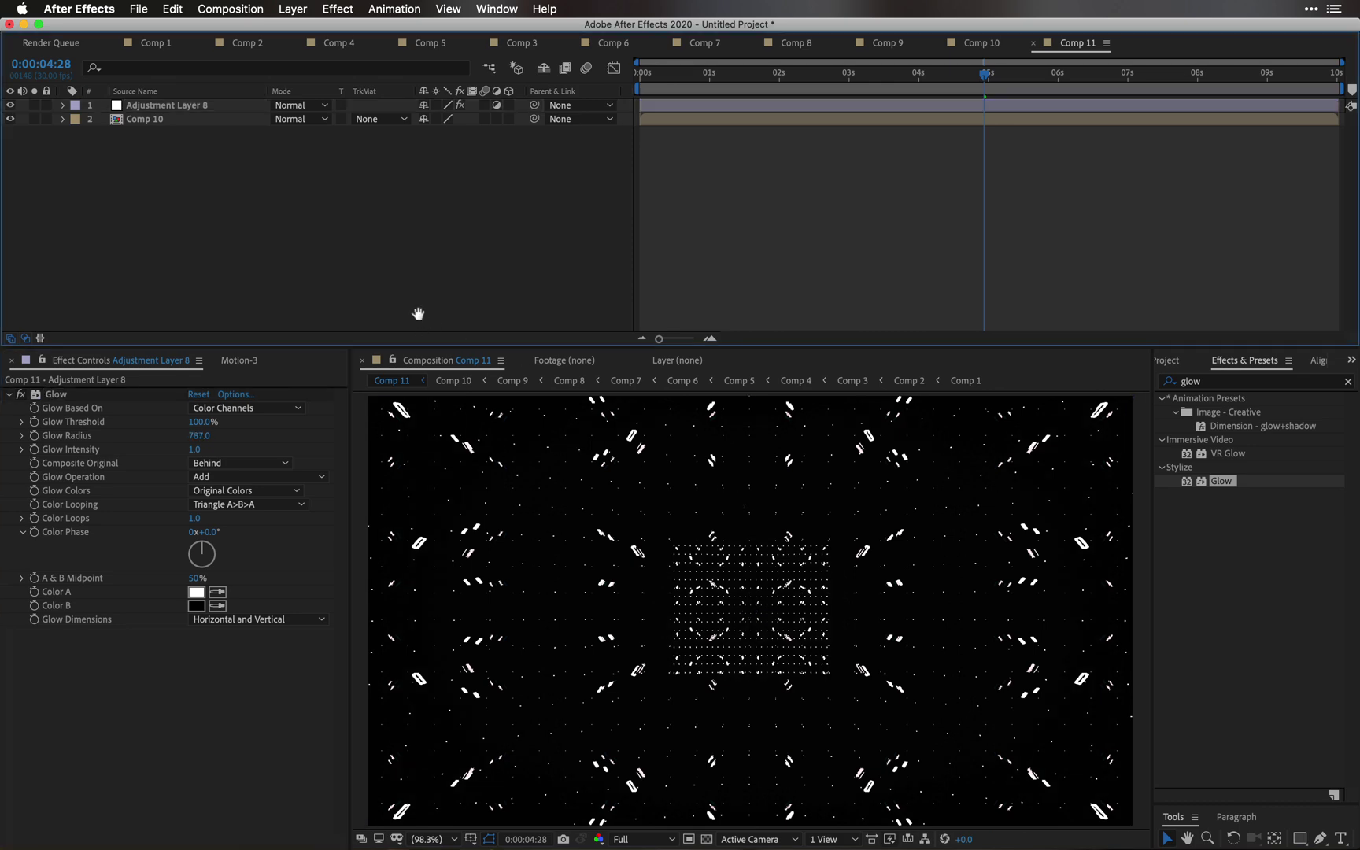
key("space")
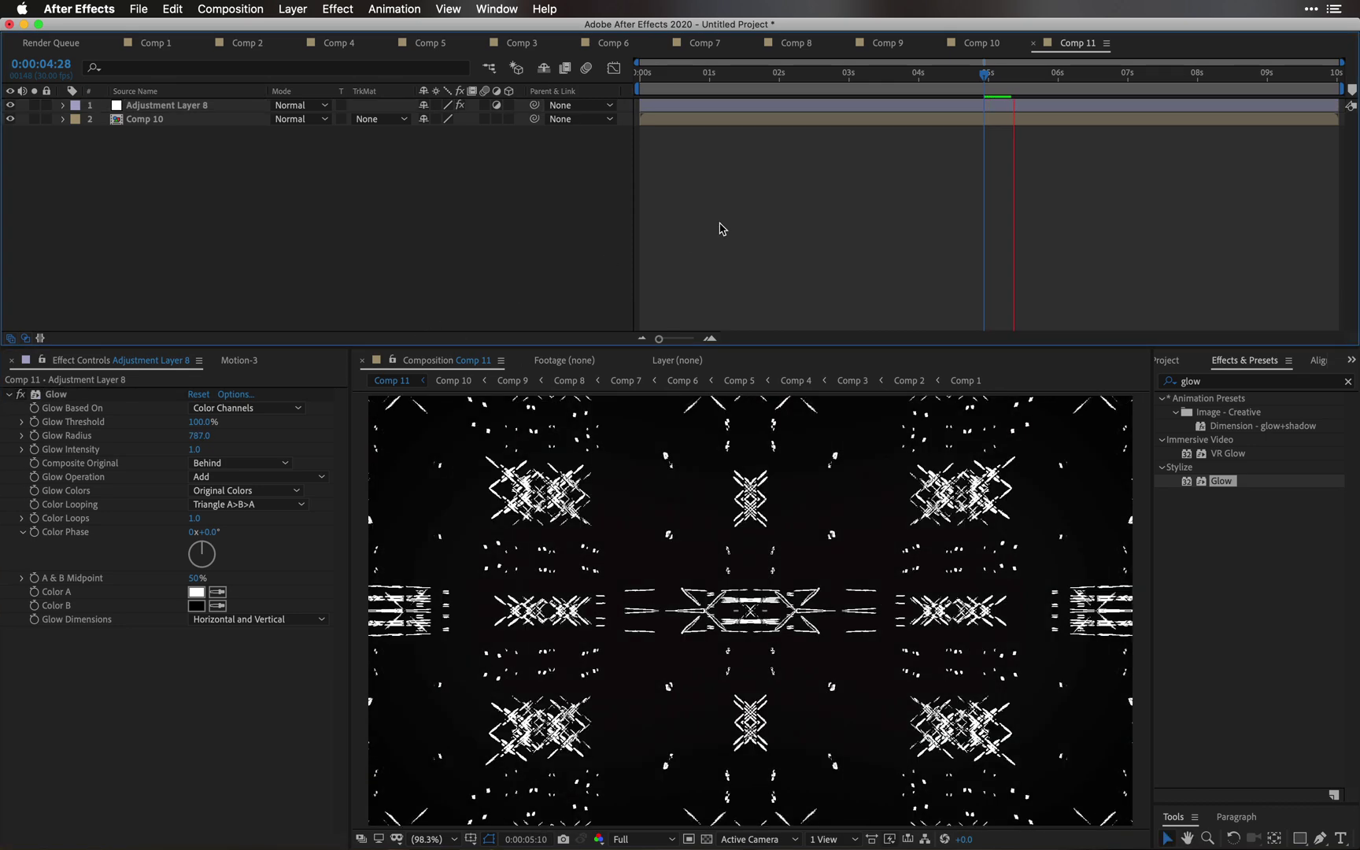
left_click_drag(874, 75, 778, 76)
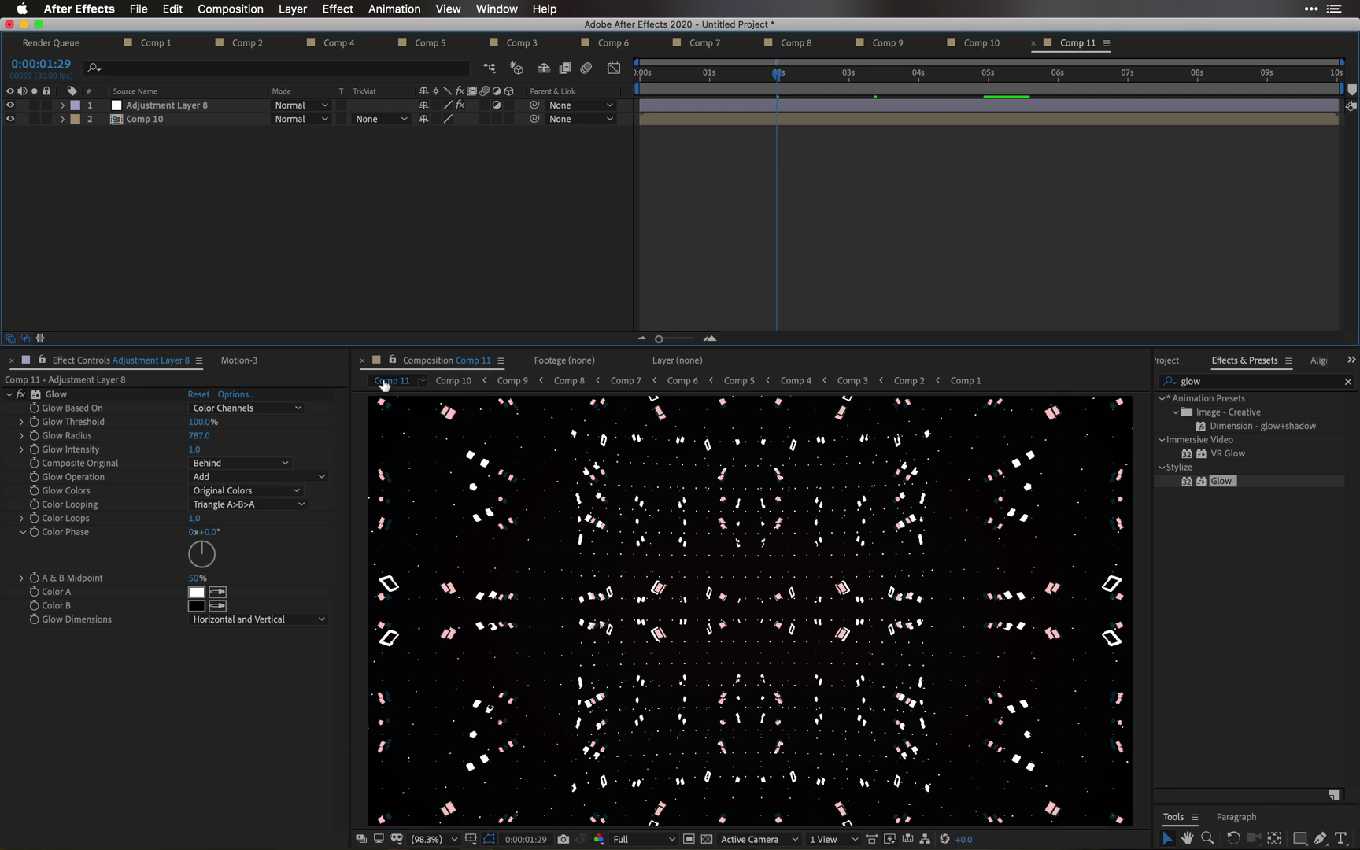
left_click(1176, 364)
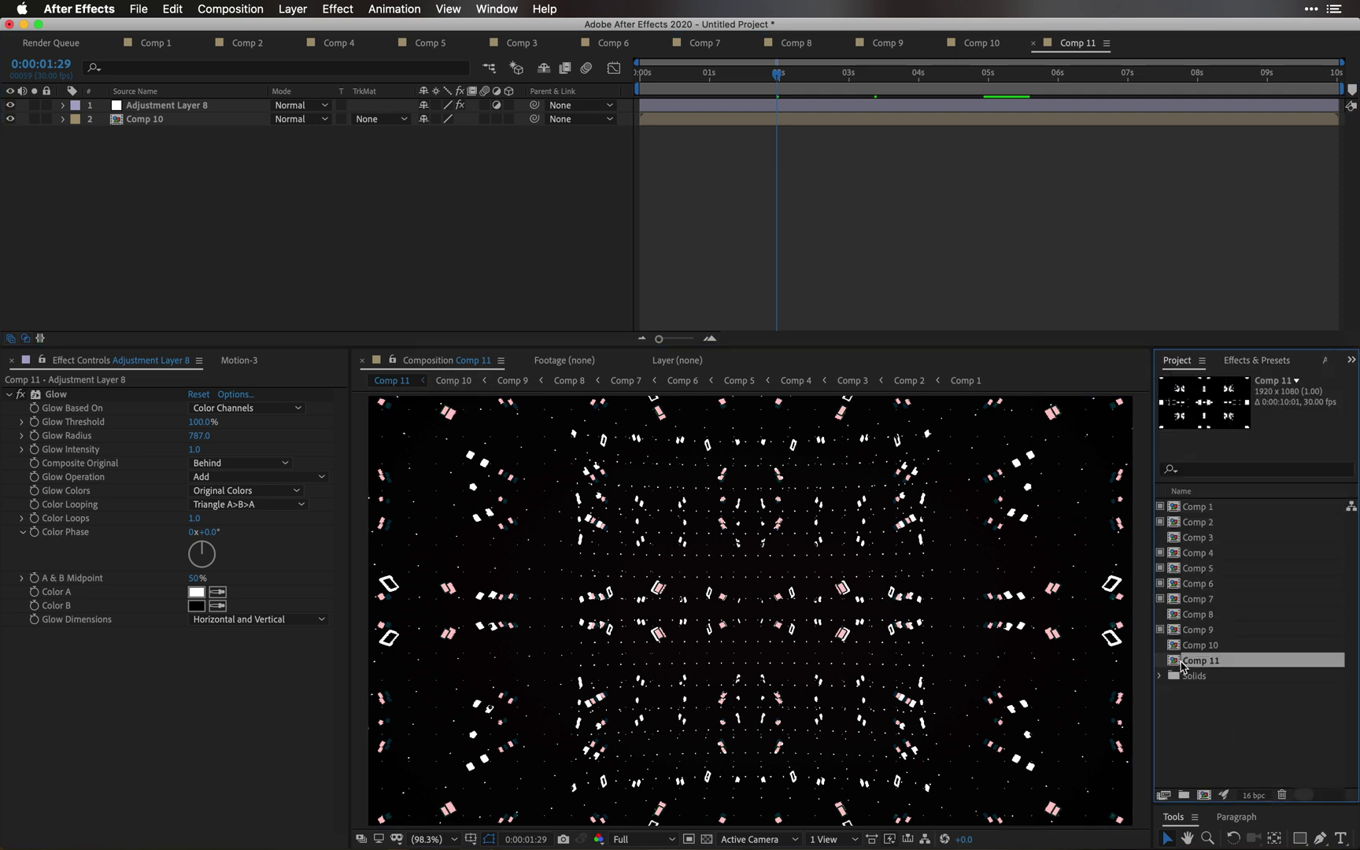
left_click(192, 214)
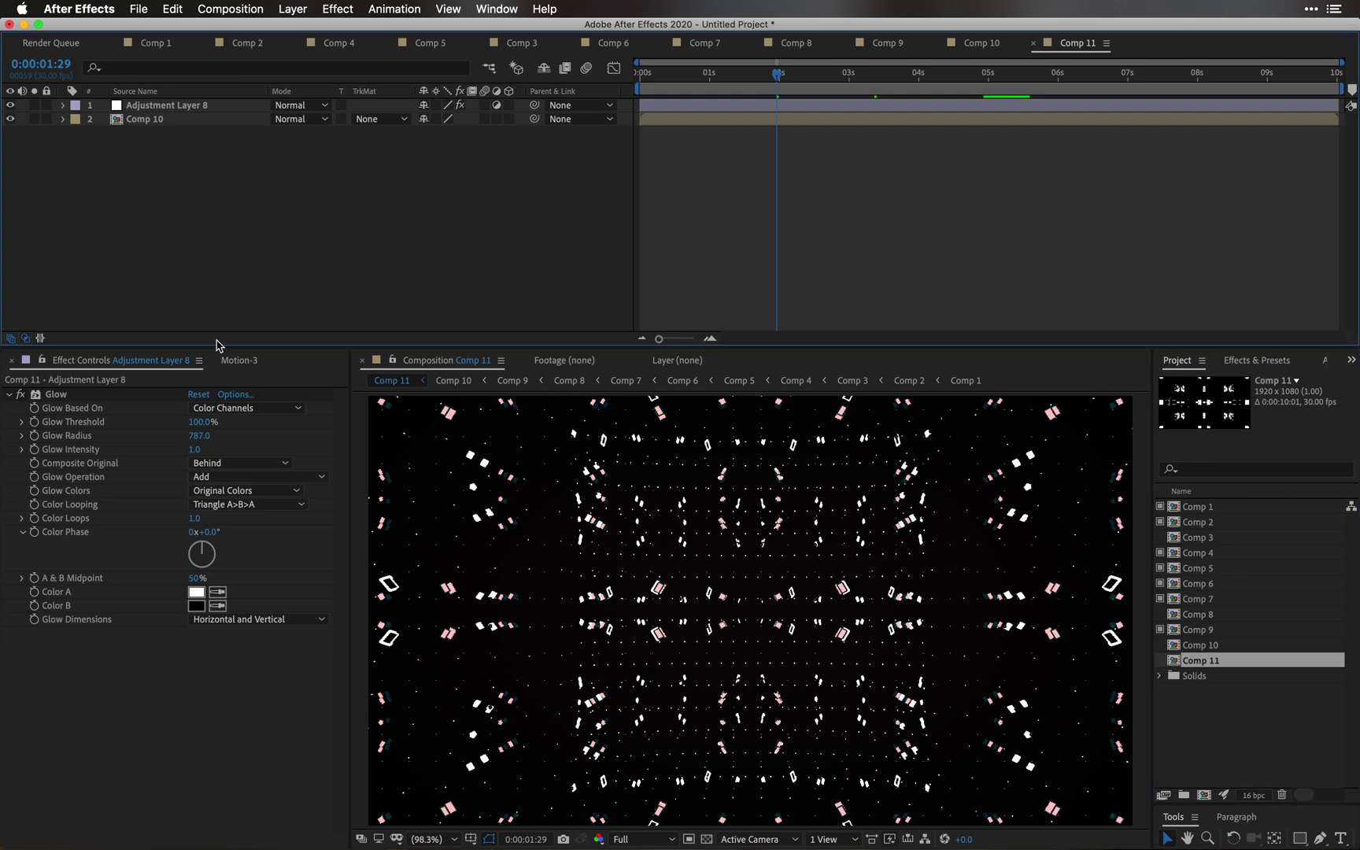
key("super+k")
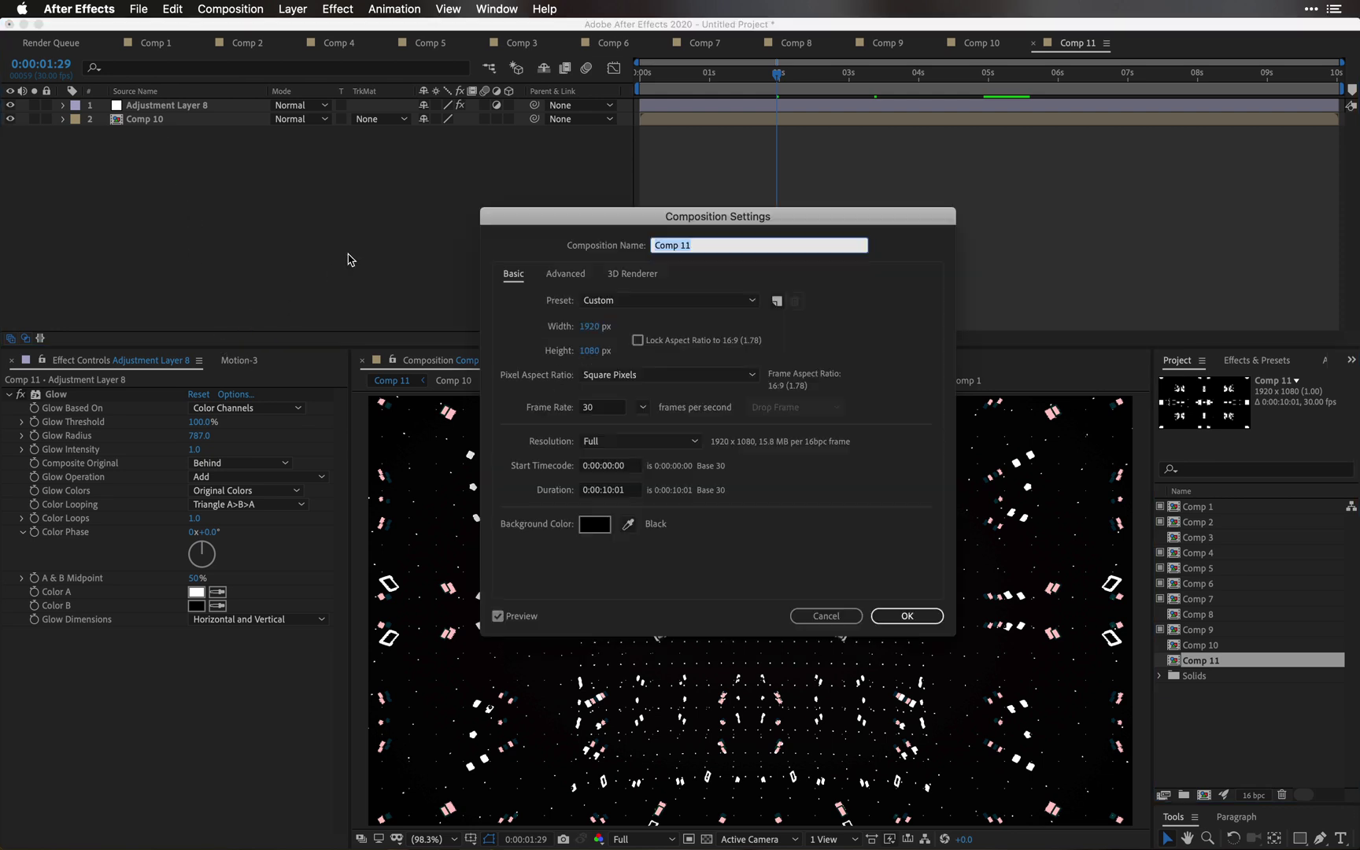
left_click(594, 329)
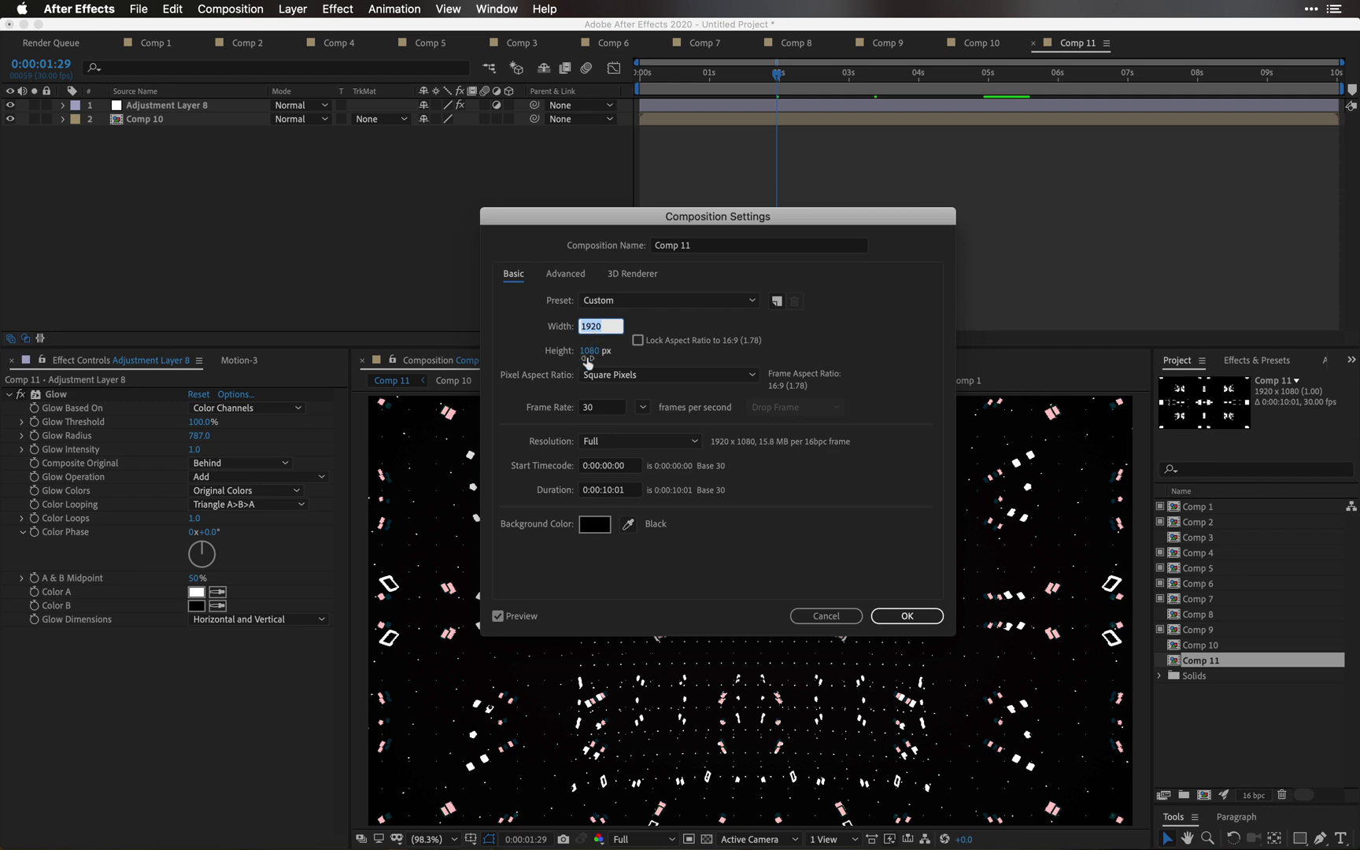
left_click(842, 617)
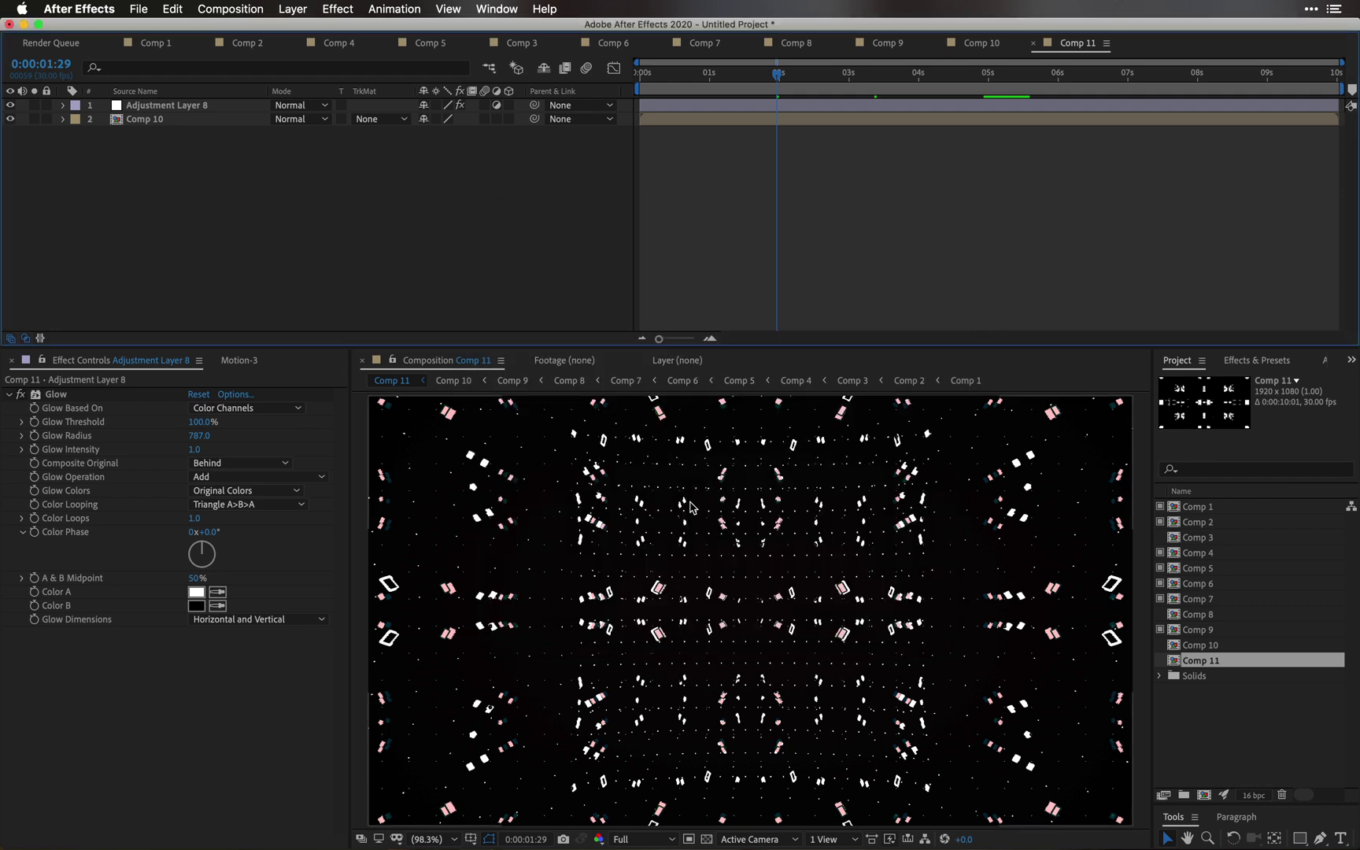
Step: Create a movie proxy for Comp 11 and render it with the FAST render settings
right_click(1214, 663)
mouse_move(1133, 681)
left_click(1246, 695)
left_click(118, 293)
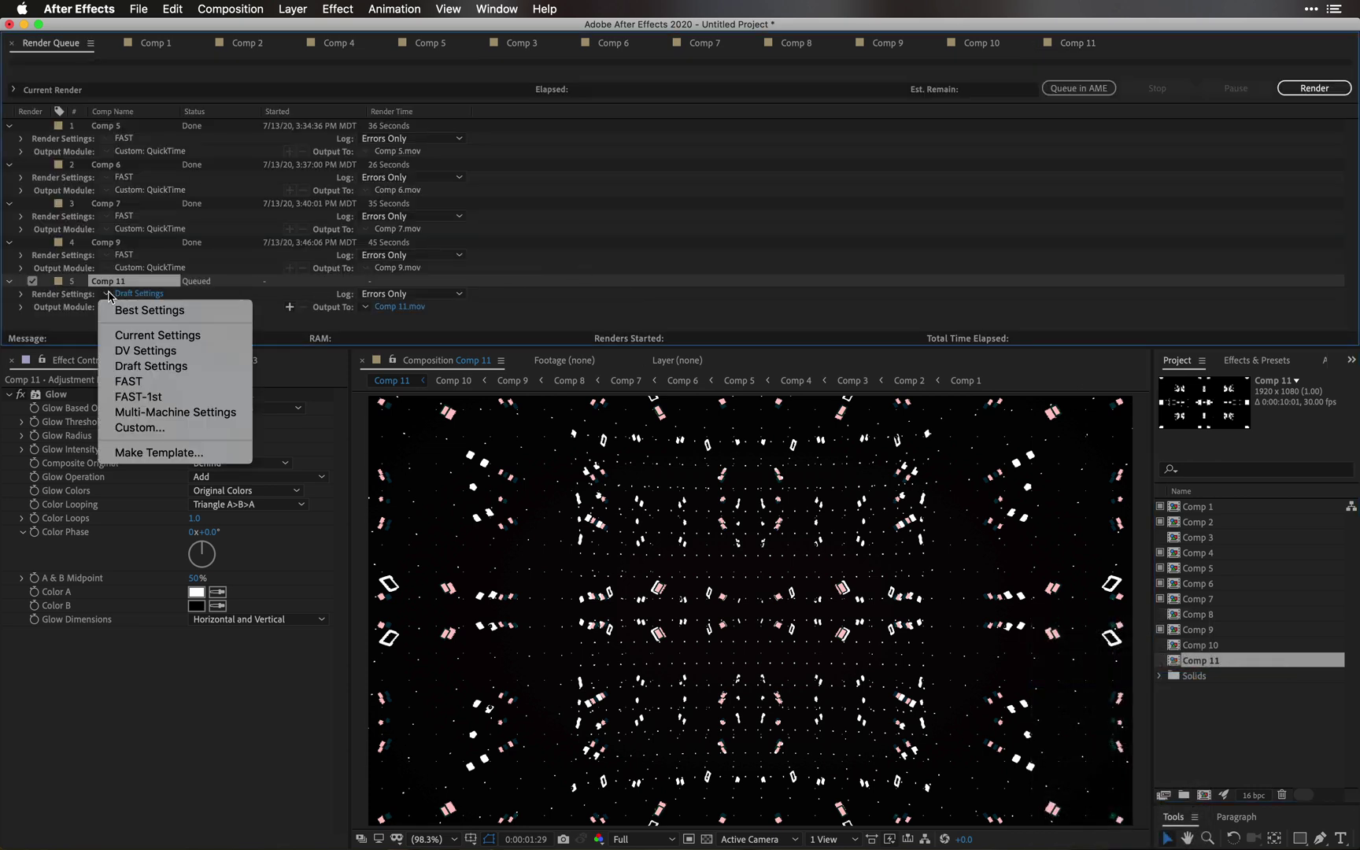
left_click(151, 382)
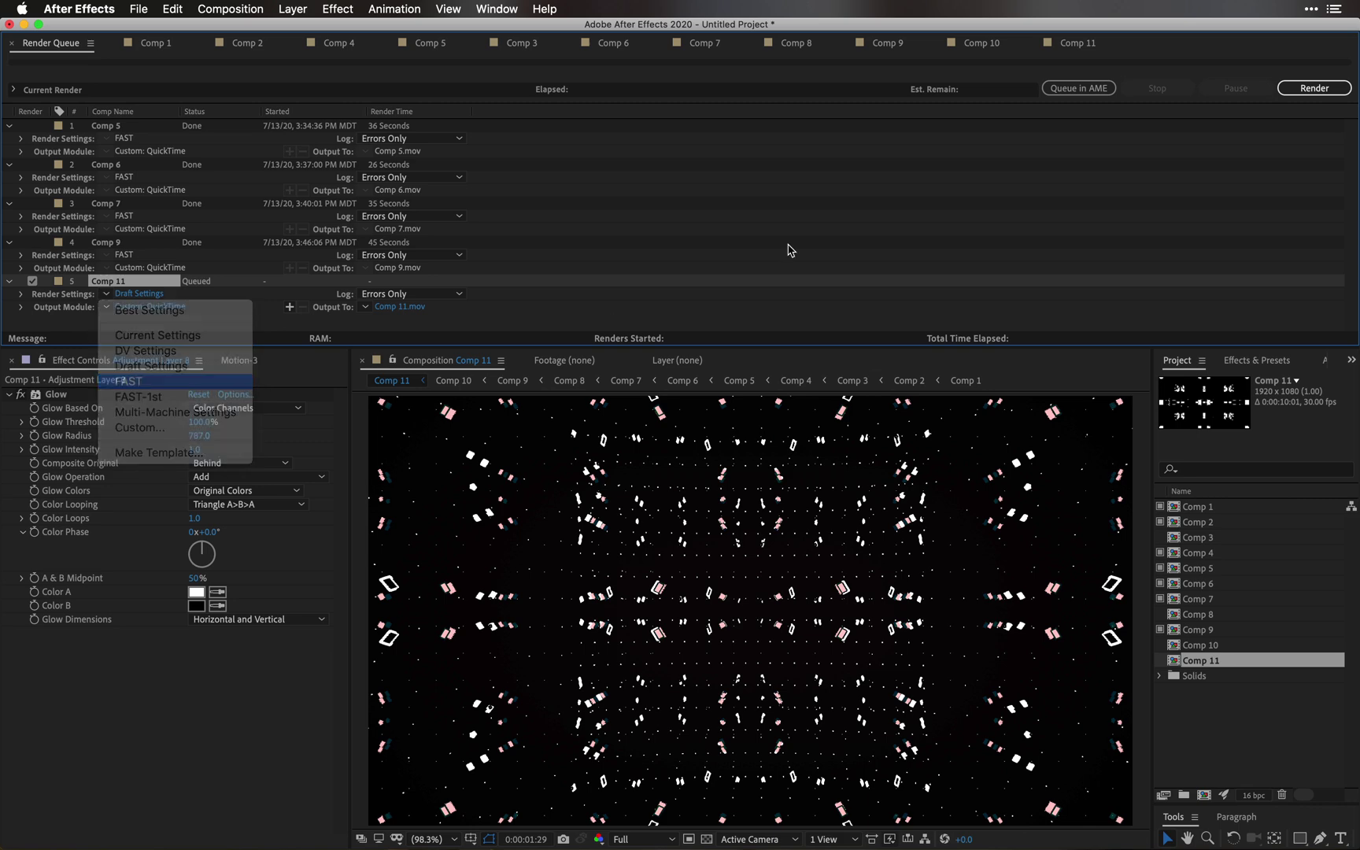
left_click(1315, 88)
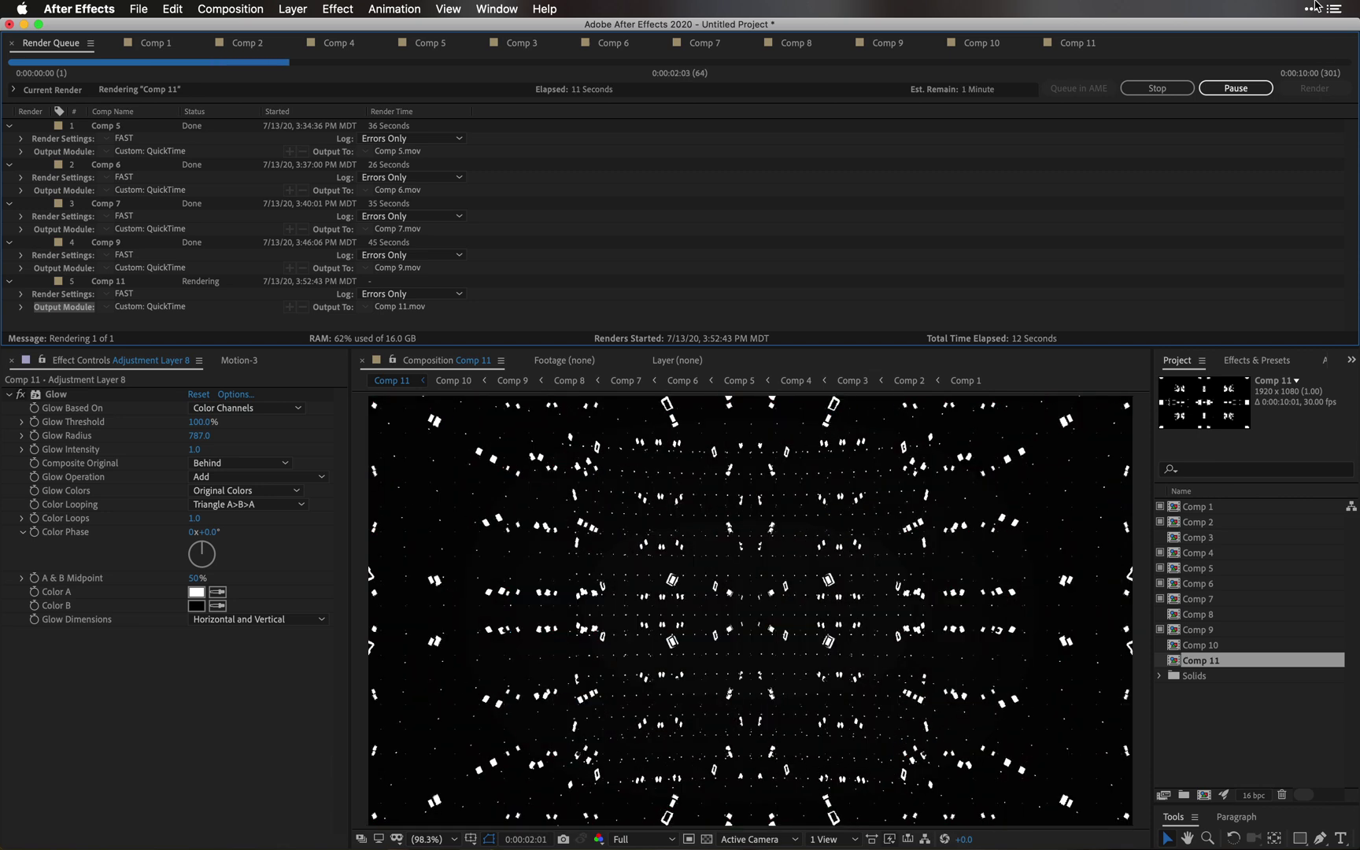
Step: Check the Mac's disk, memory and CPU status in the CleanMyMac monitor while the proxy renders
left_click(1009, 9)
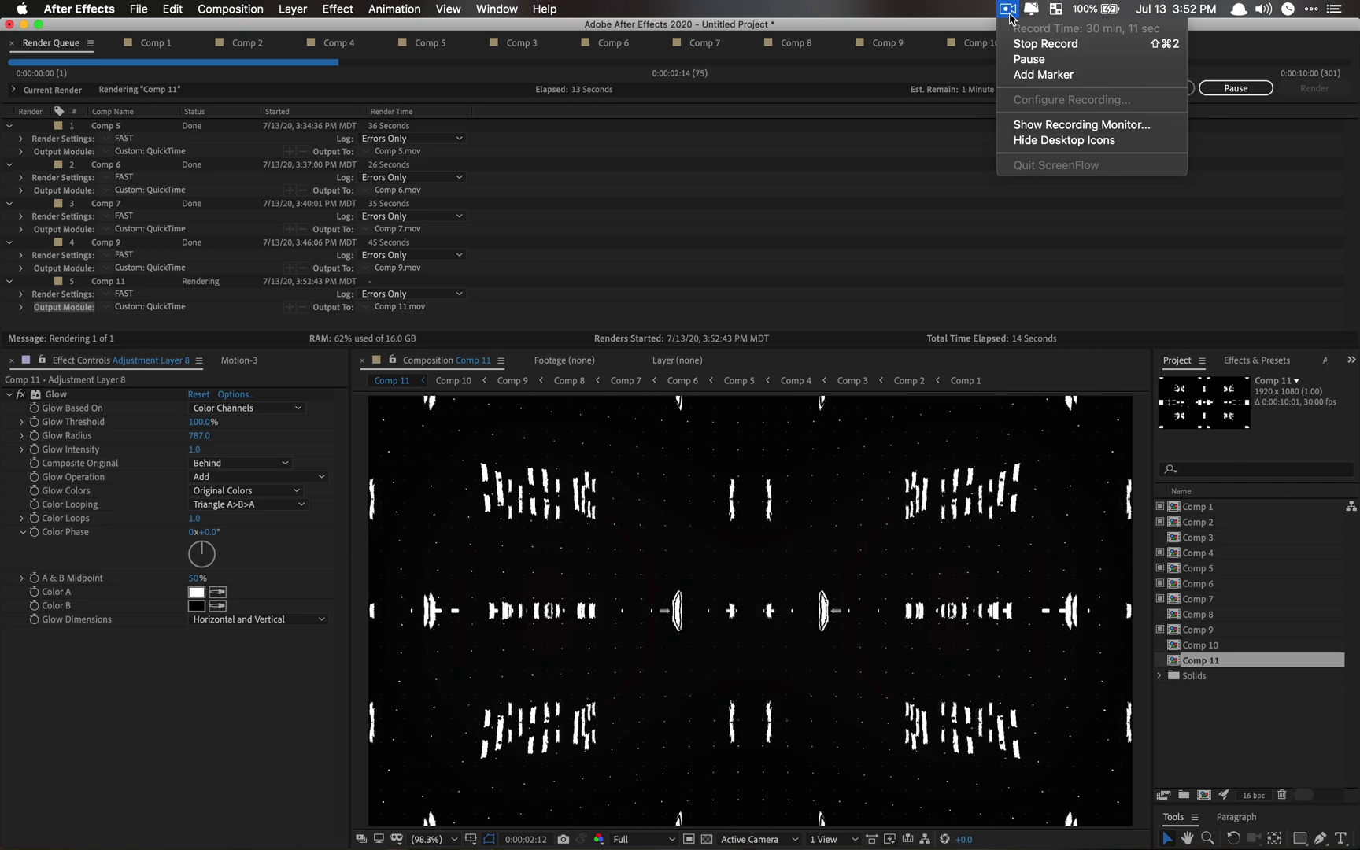
key("Escape")
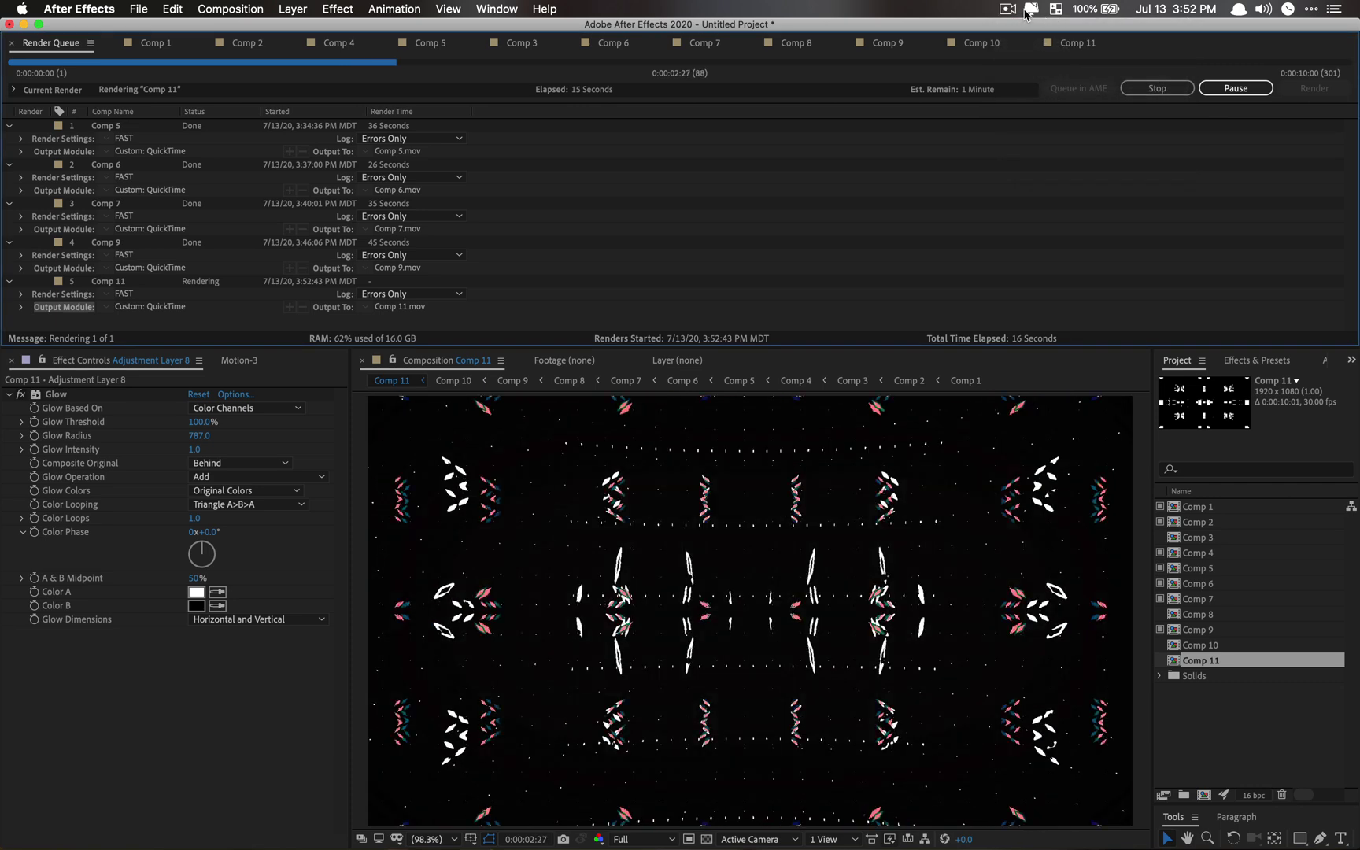
left_click(1031, 9)
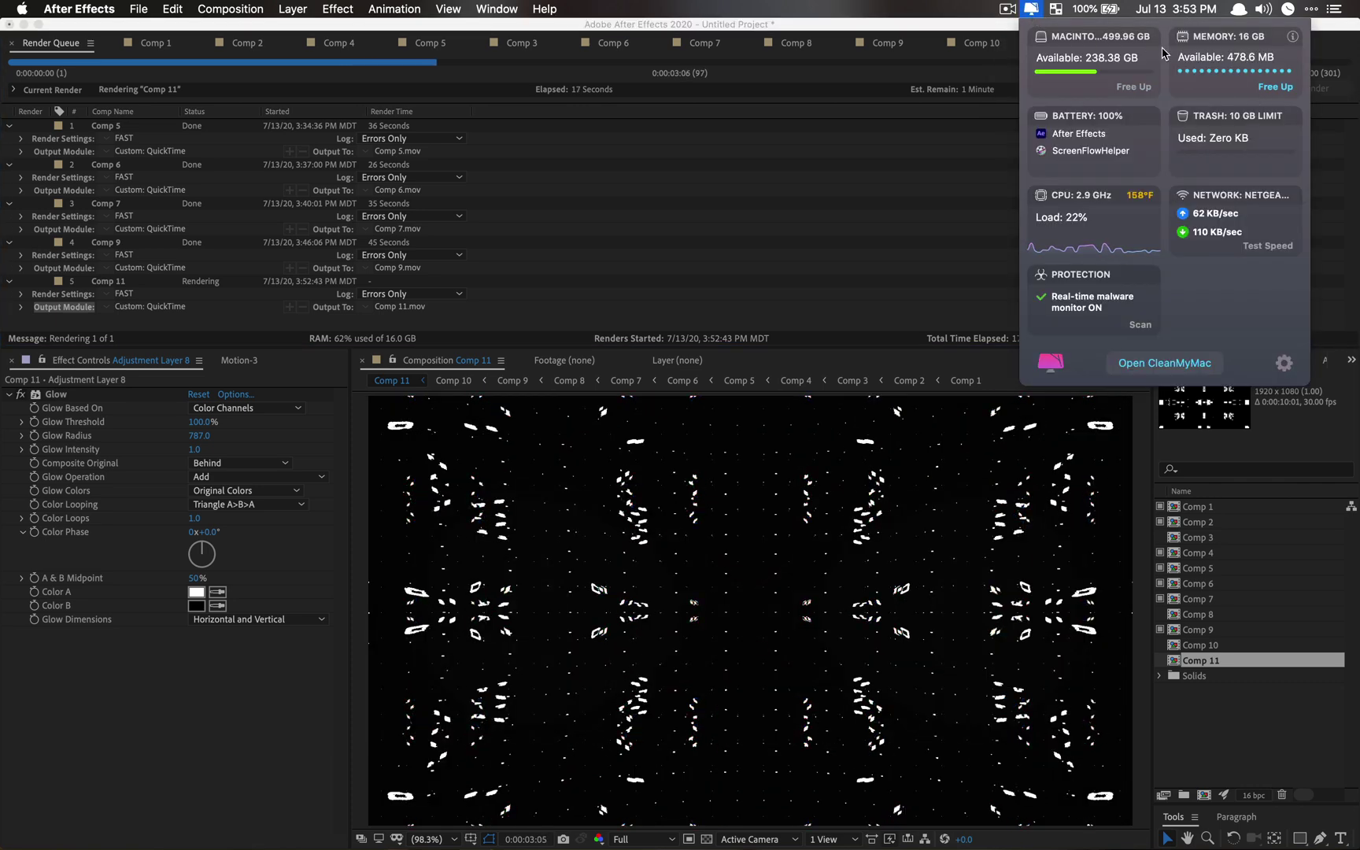
left_click(1031, 9)
left_click(1310, 11)
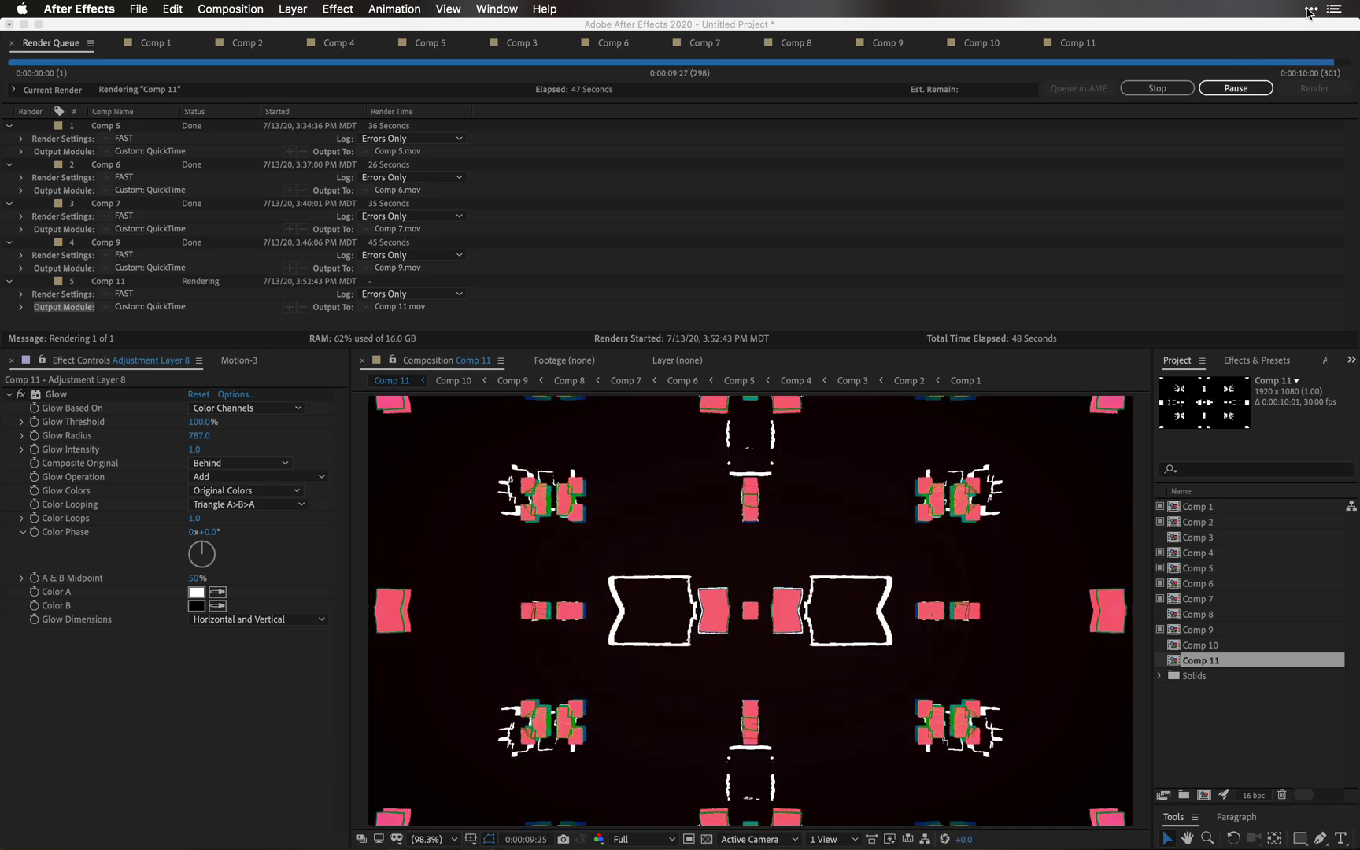
Step: Create a new composition from Comp 11 and rename it "final comp"
left_click(1208, 662)
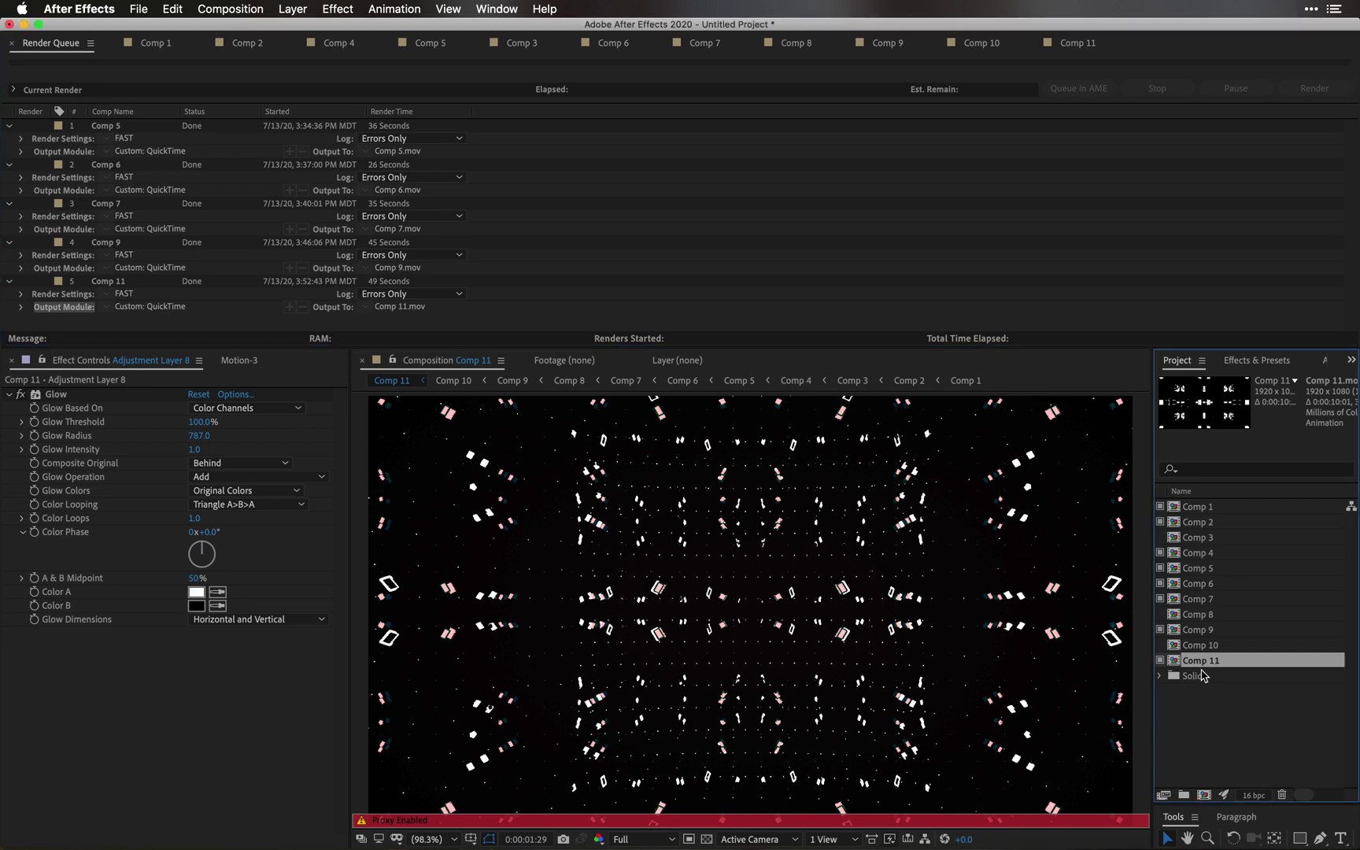
left_click_drag(1202, 668, 1203, 796)
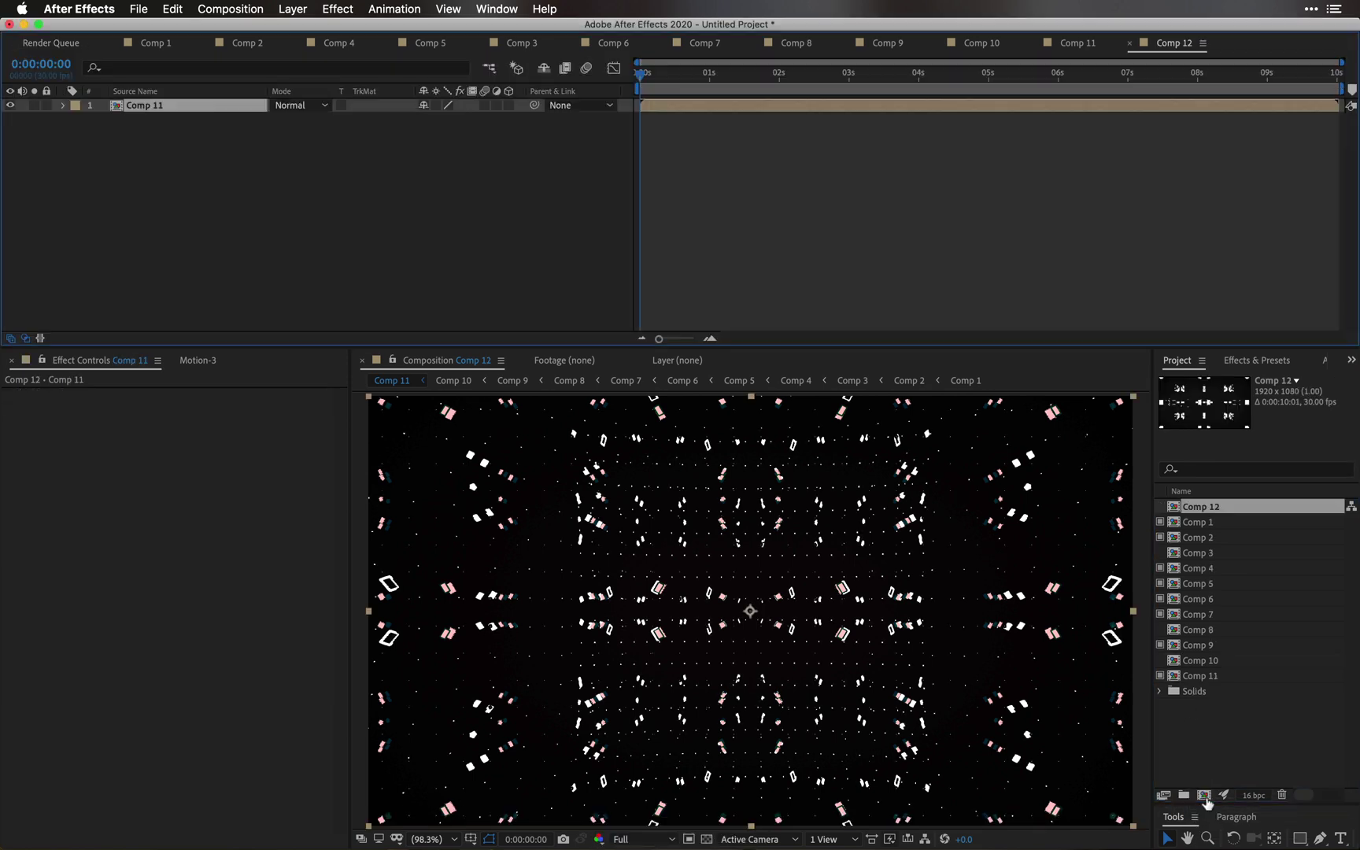
left_click(1217, 693)
left_click(1214, 679)
key("Return")
type("final comp")
key("Return")
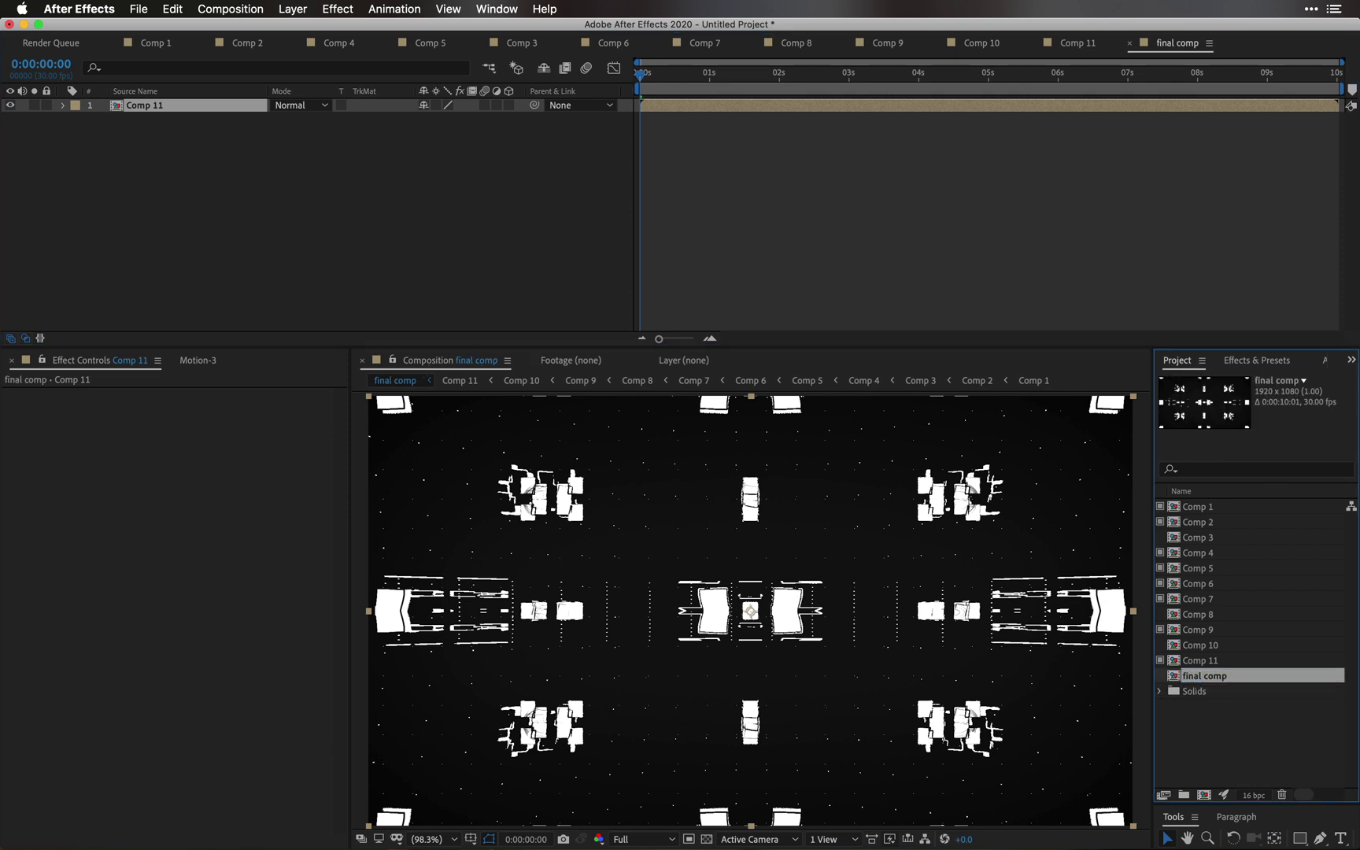
Step: Find Motion-3's Sort tool and use it to organize the project items into folders
left_click(196, 361)
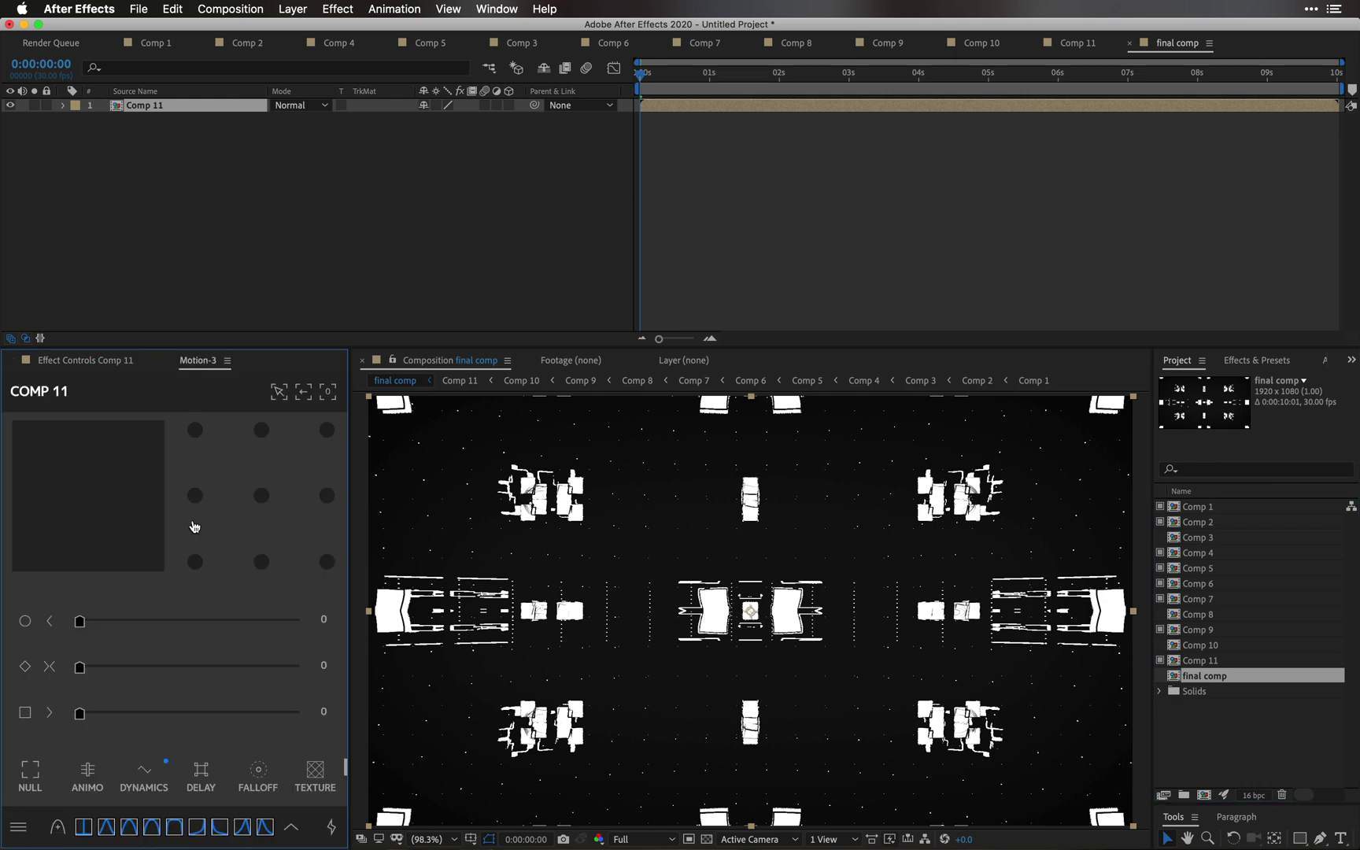
left_click(328, 824)
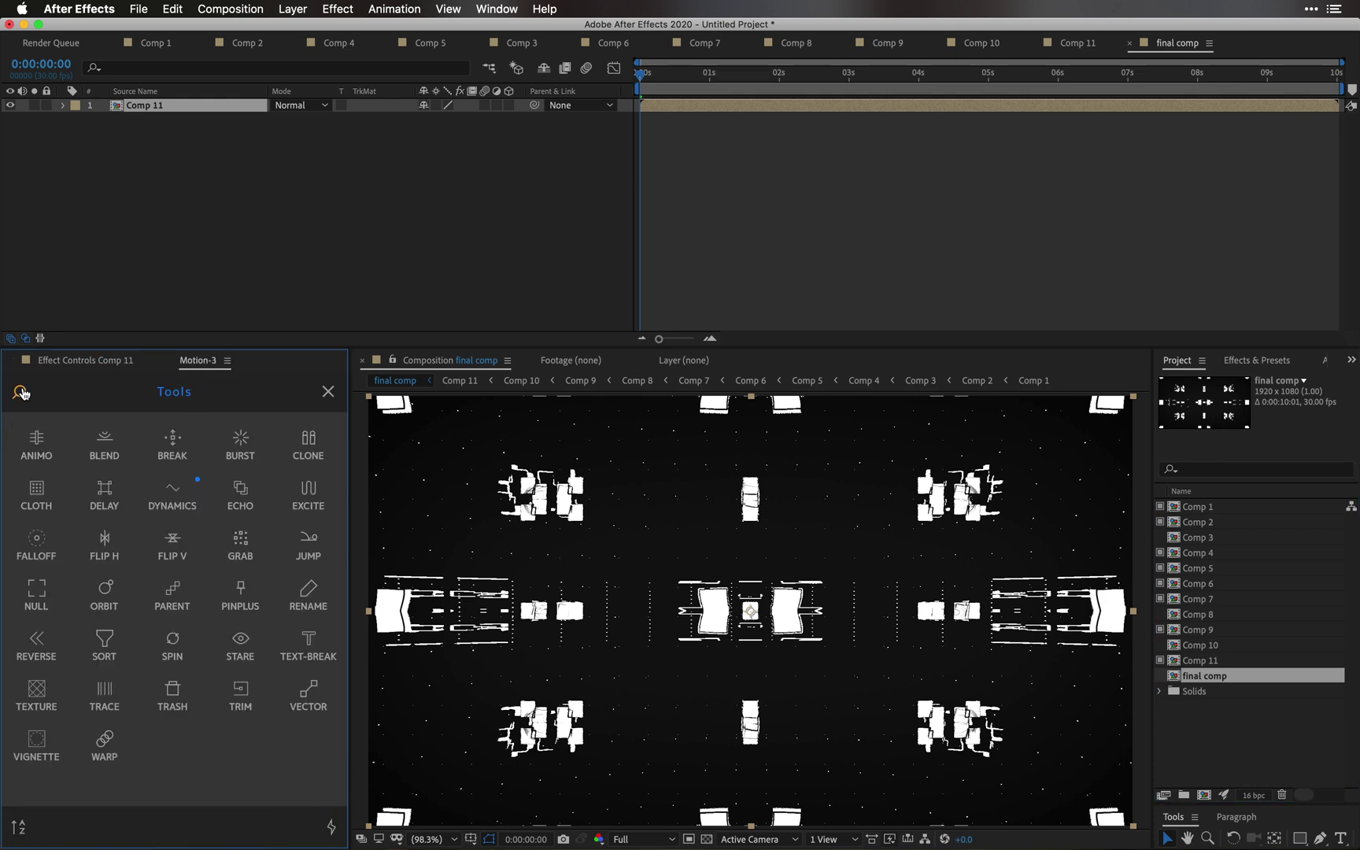
left_click(19, 391)
type("sort")
left_click(188, 455)
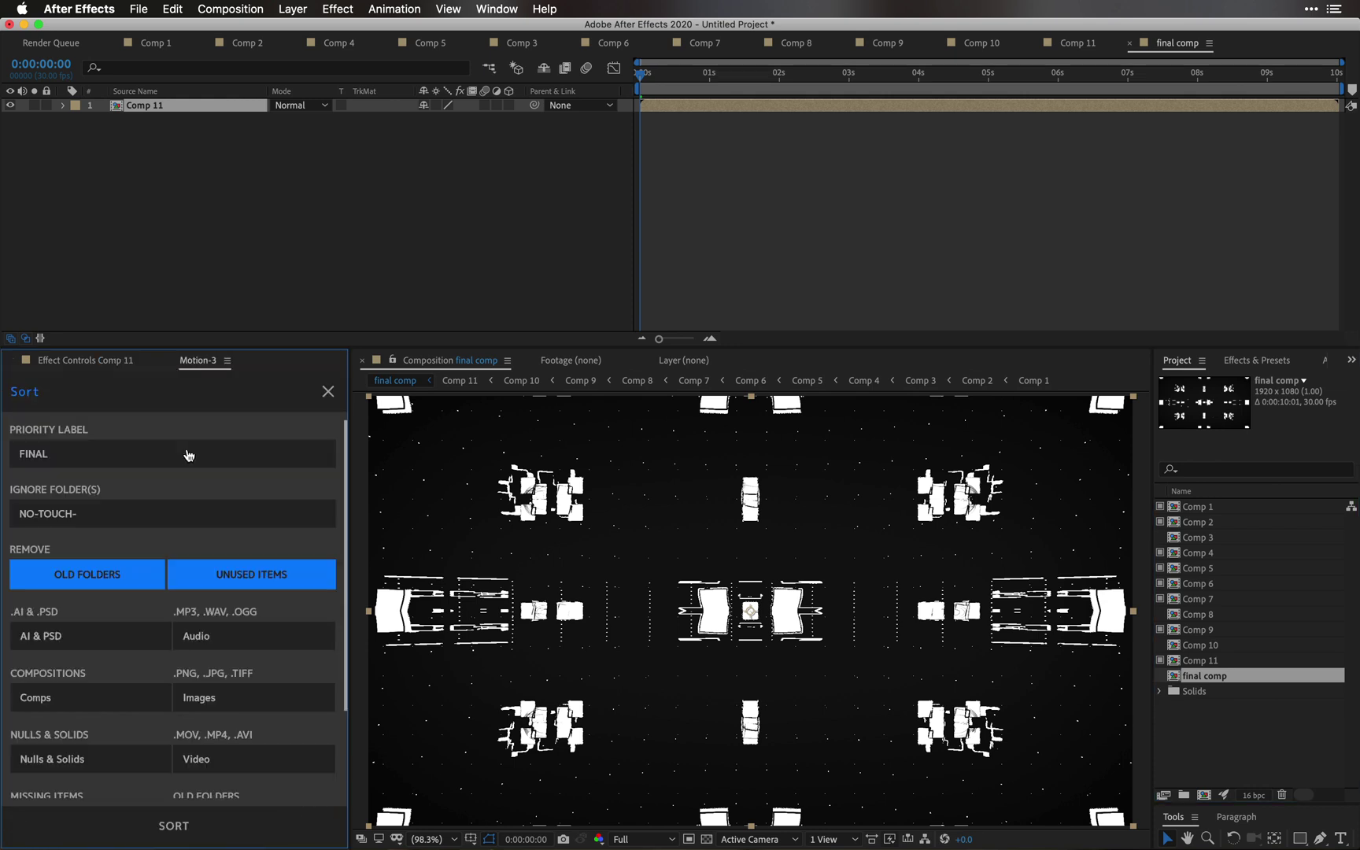
left_click(173, 825)
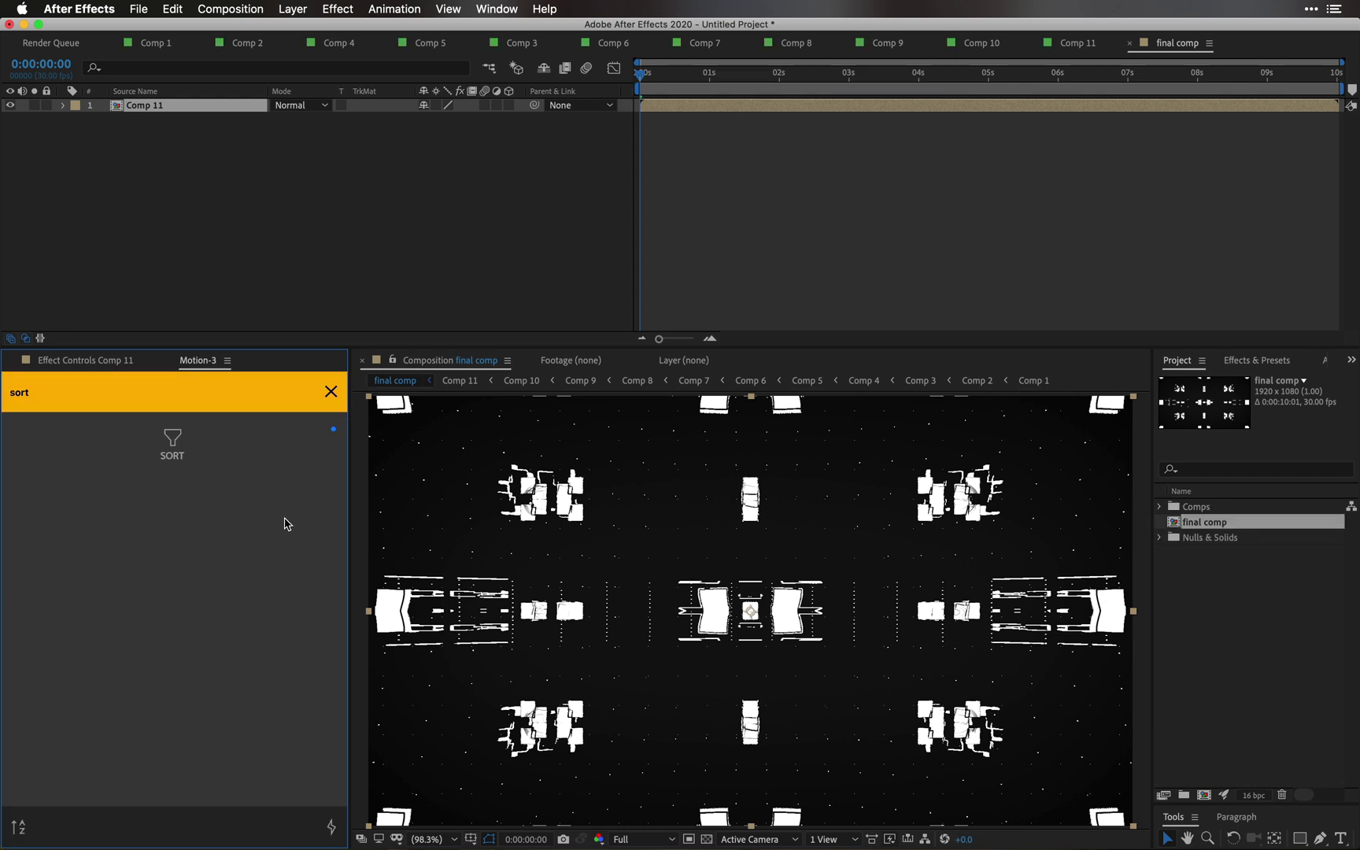
left_click(329, 392)
Step: Preview the final comp and set its height to 800 px
left_click(233, 264)
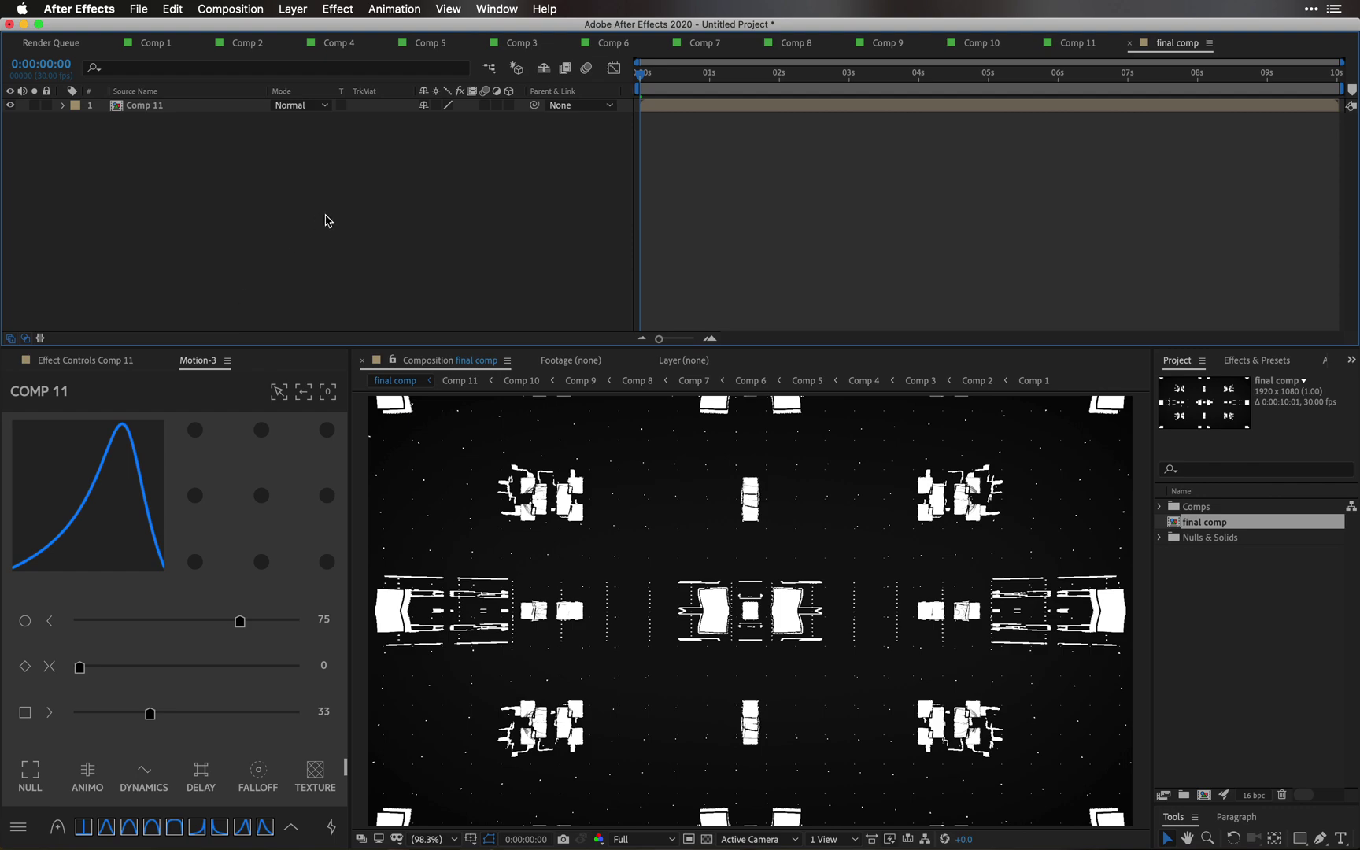
key("space")
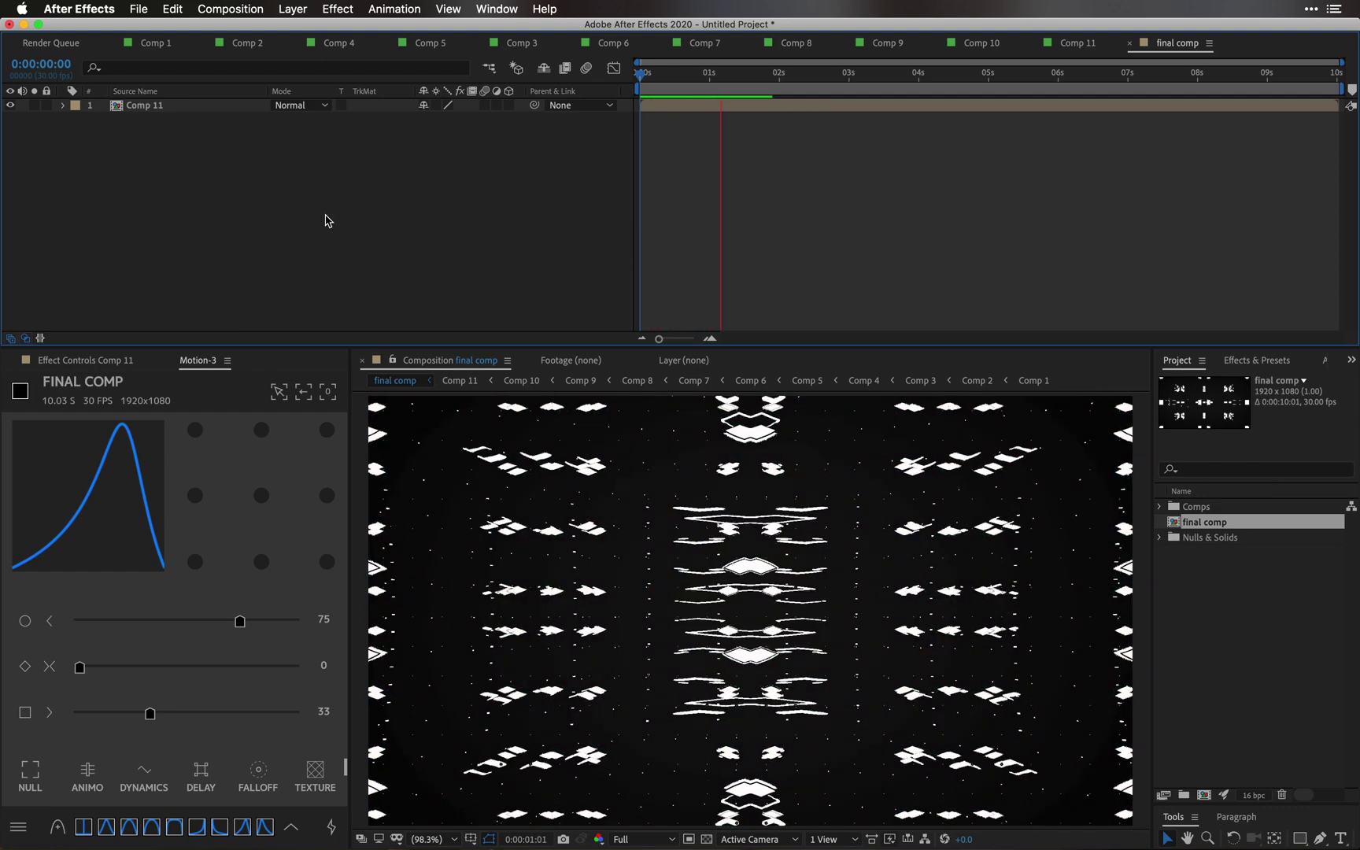
key("space")
key("super+k")
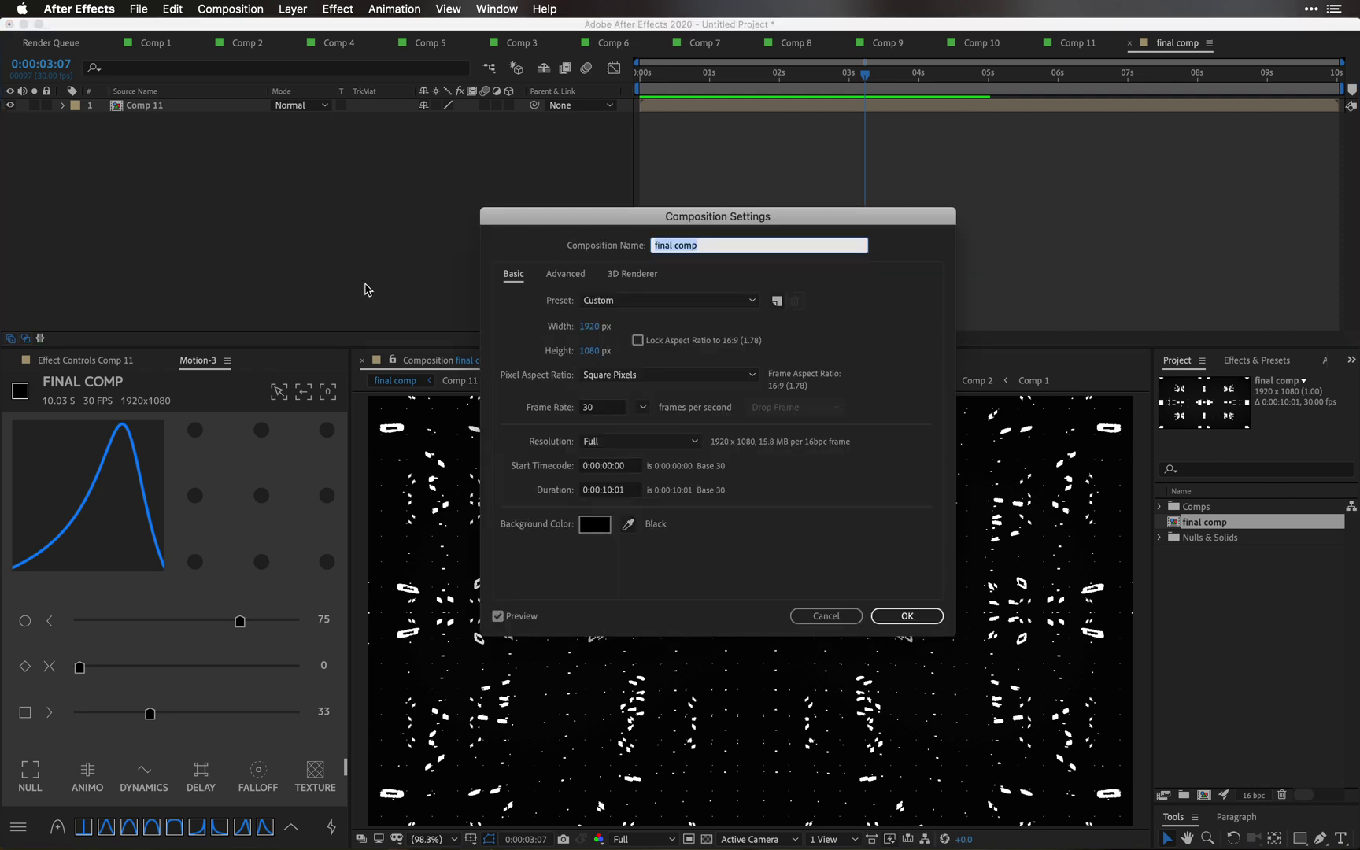
left_click(590, 351)
type("800")
key("Return")
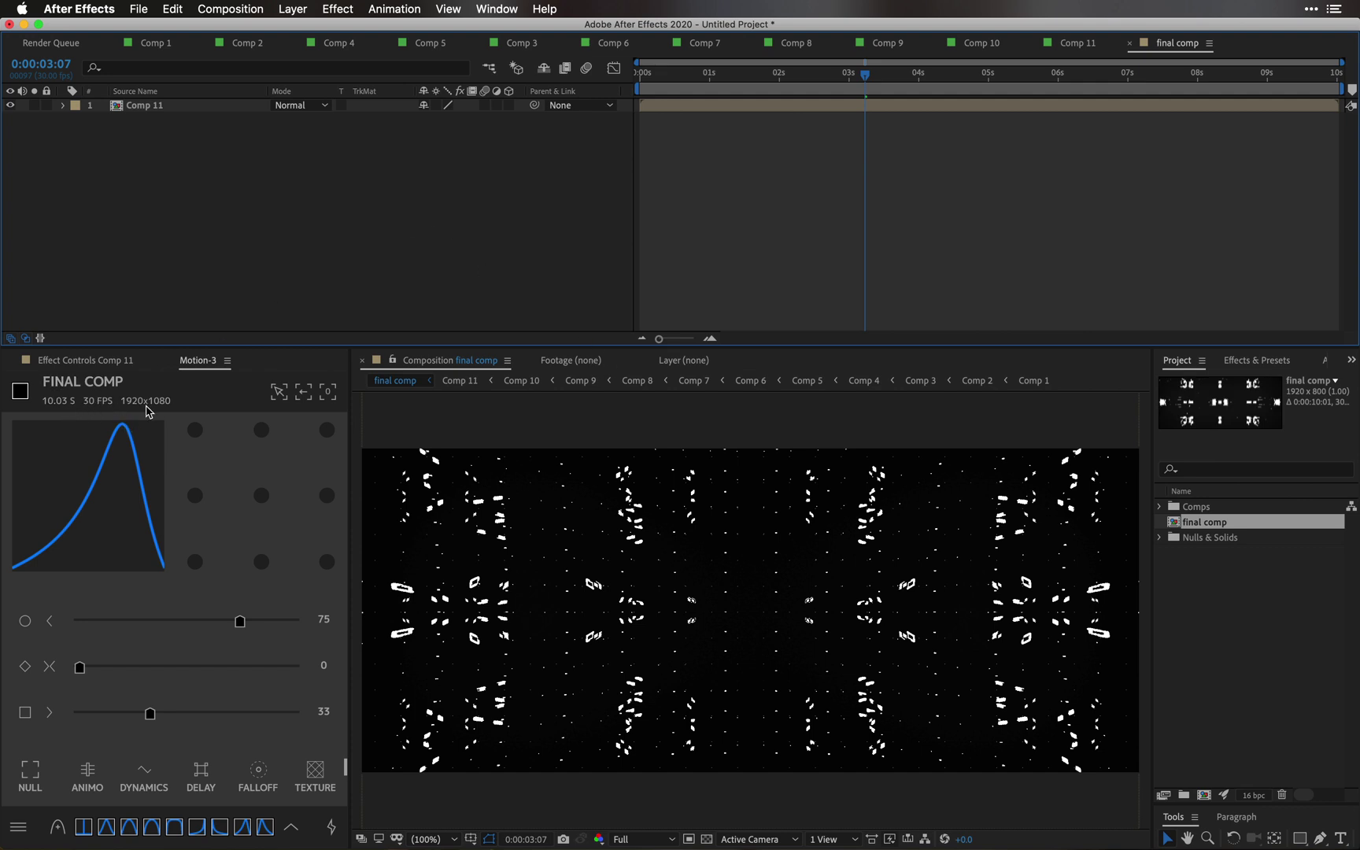
Step: Apply Motion-3's Ultra-wide cinema (43:33) size preset, 1920 x 810, to the final comp and preview it
left_click(145, 400)
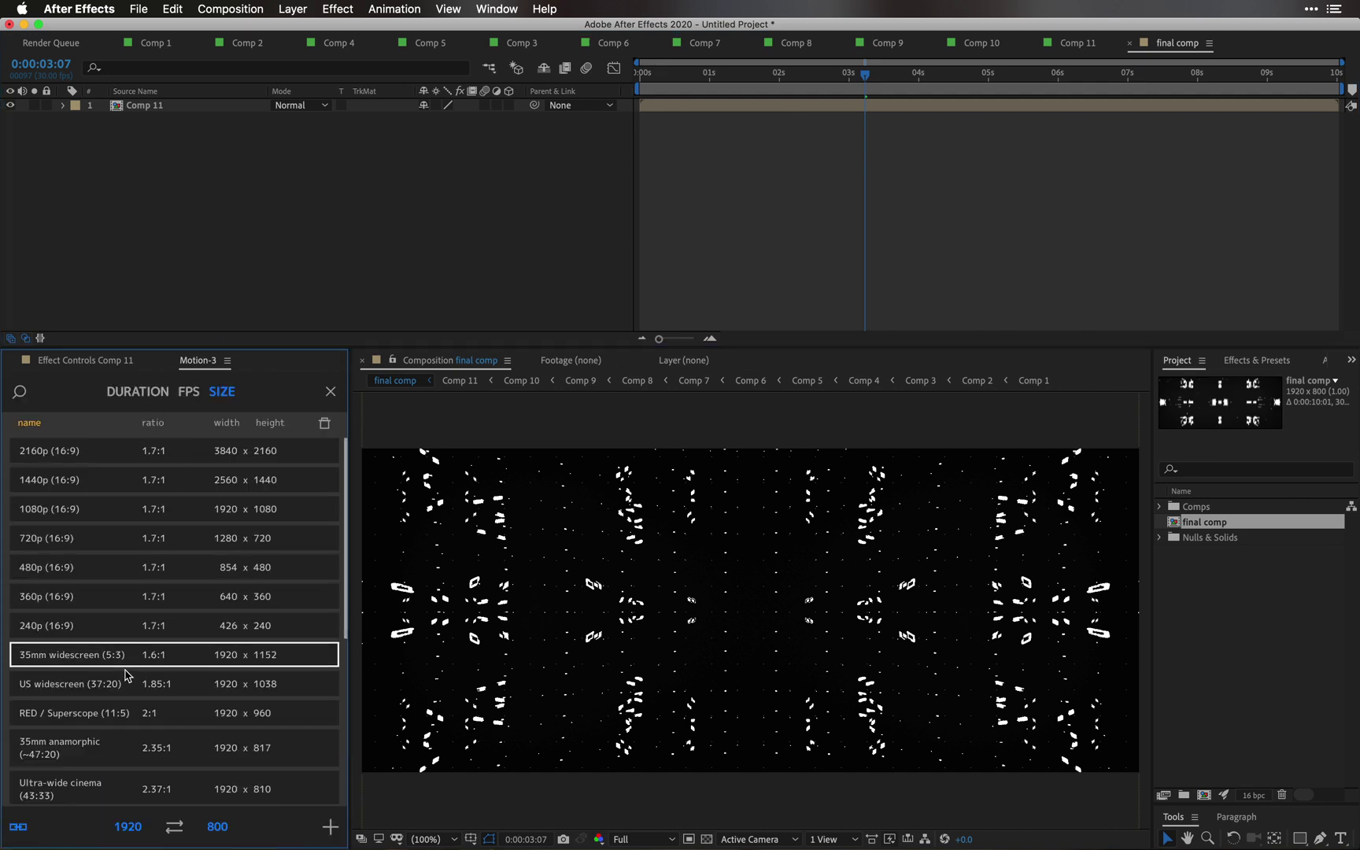
scroll(126, 676, "down", 3)
scroll(126, 676, "down", 1)
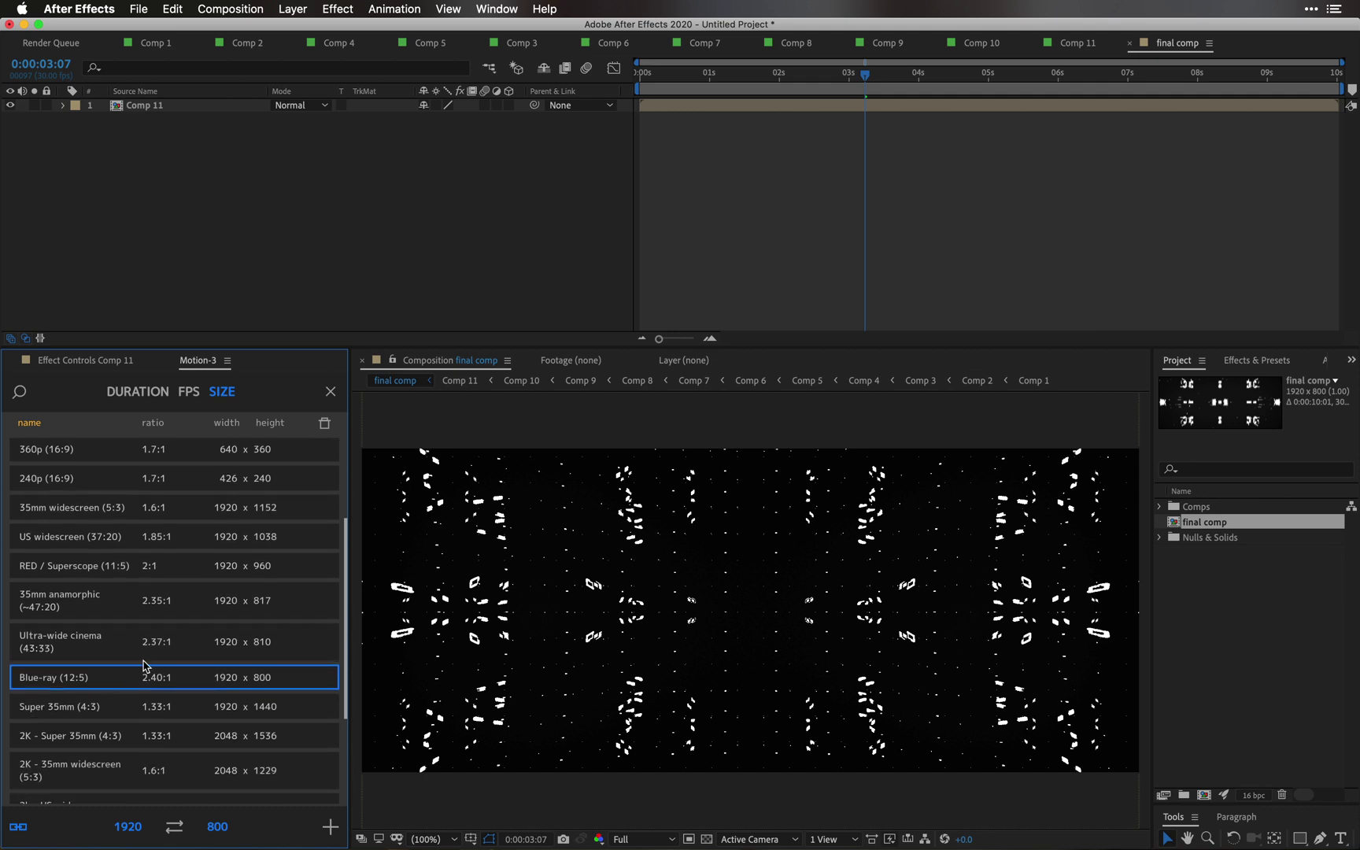
left_click(145, 647)
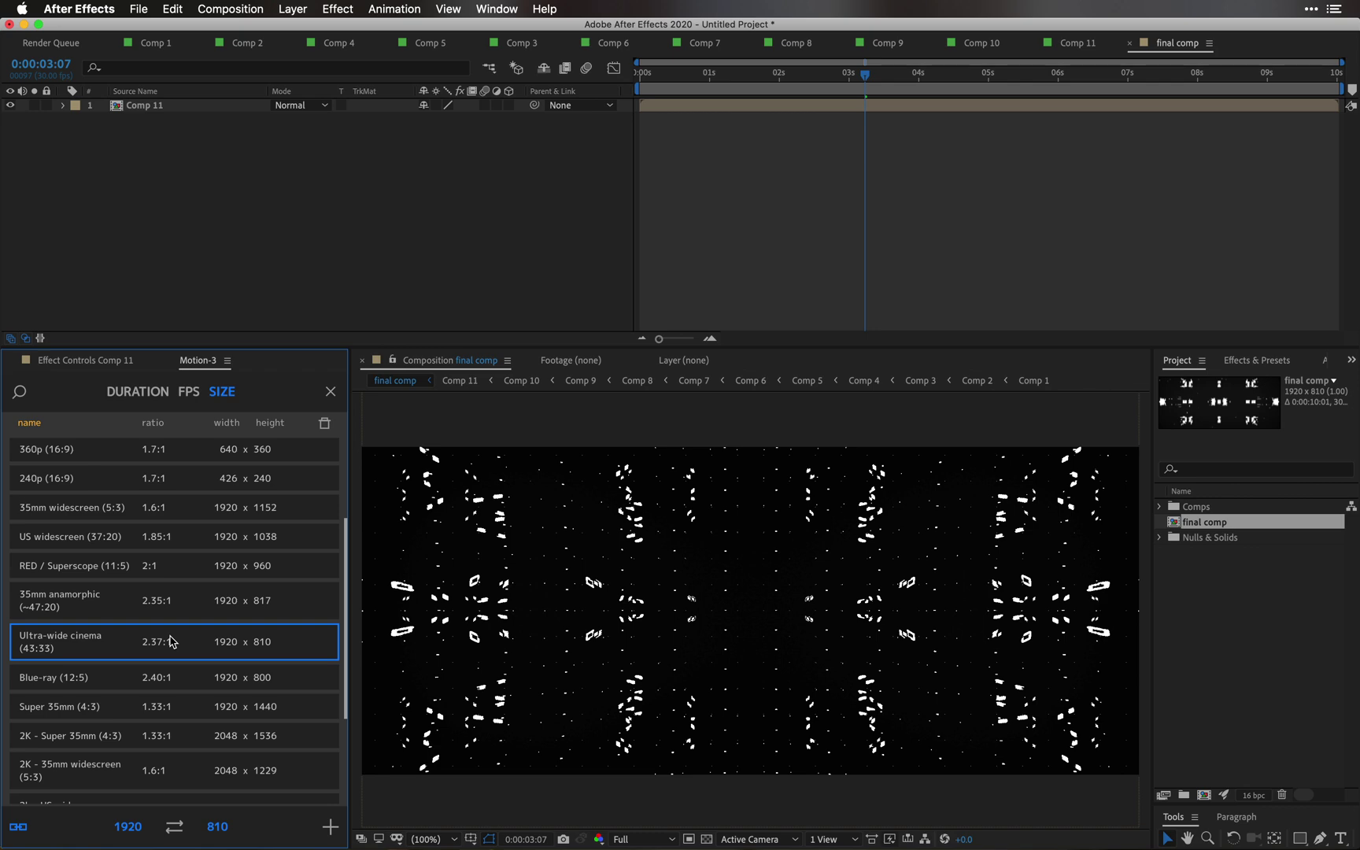
left_click(330, 391)
left_click(409, 219)
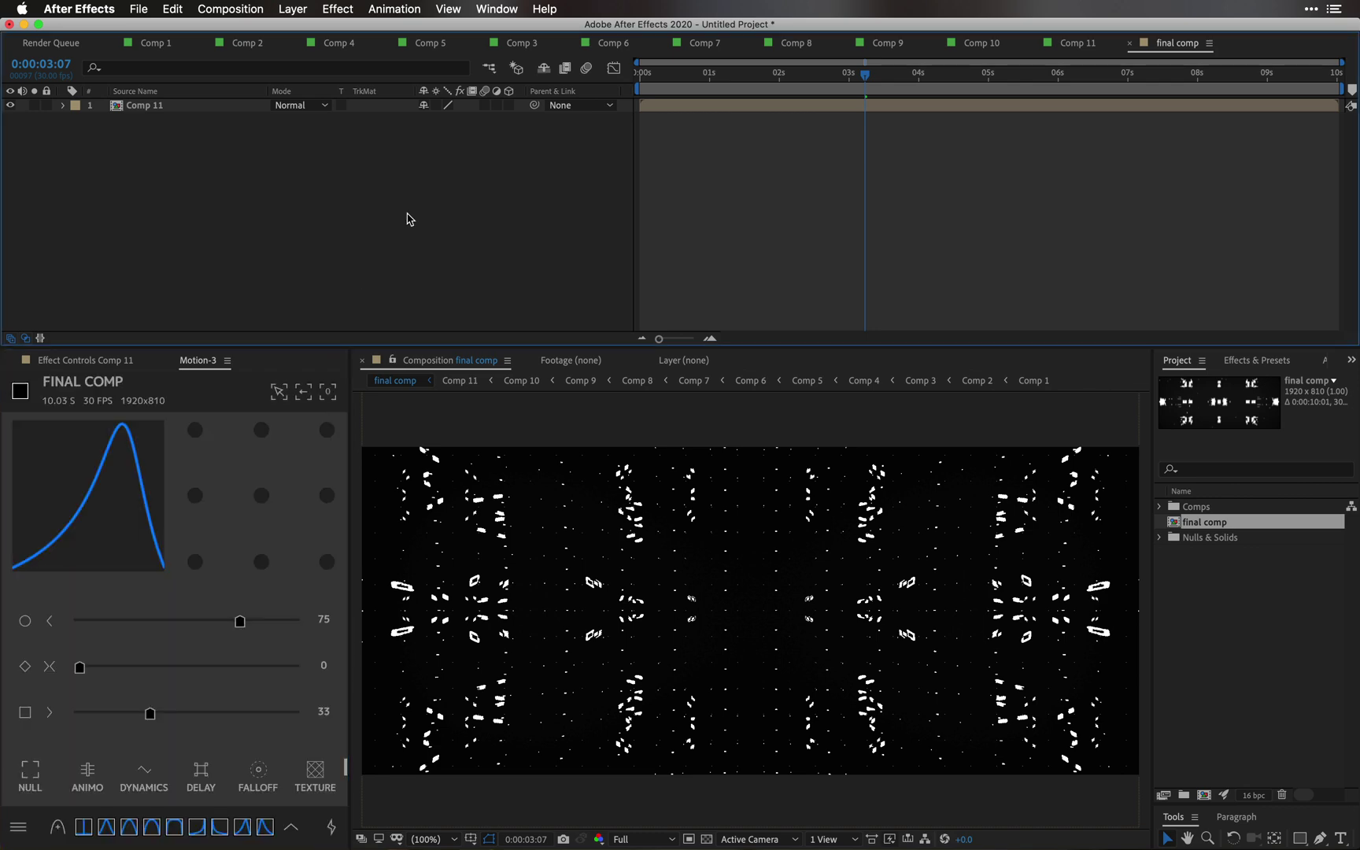
key("space")
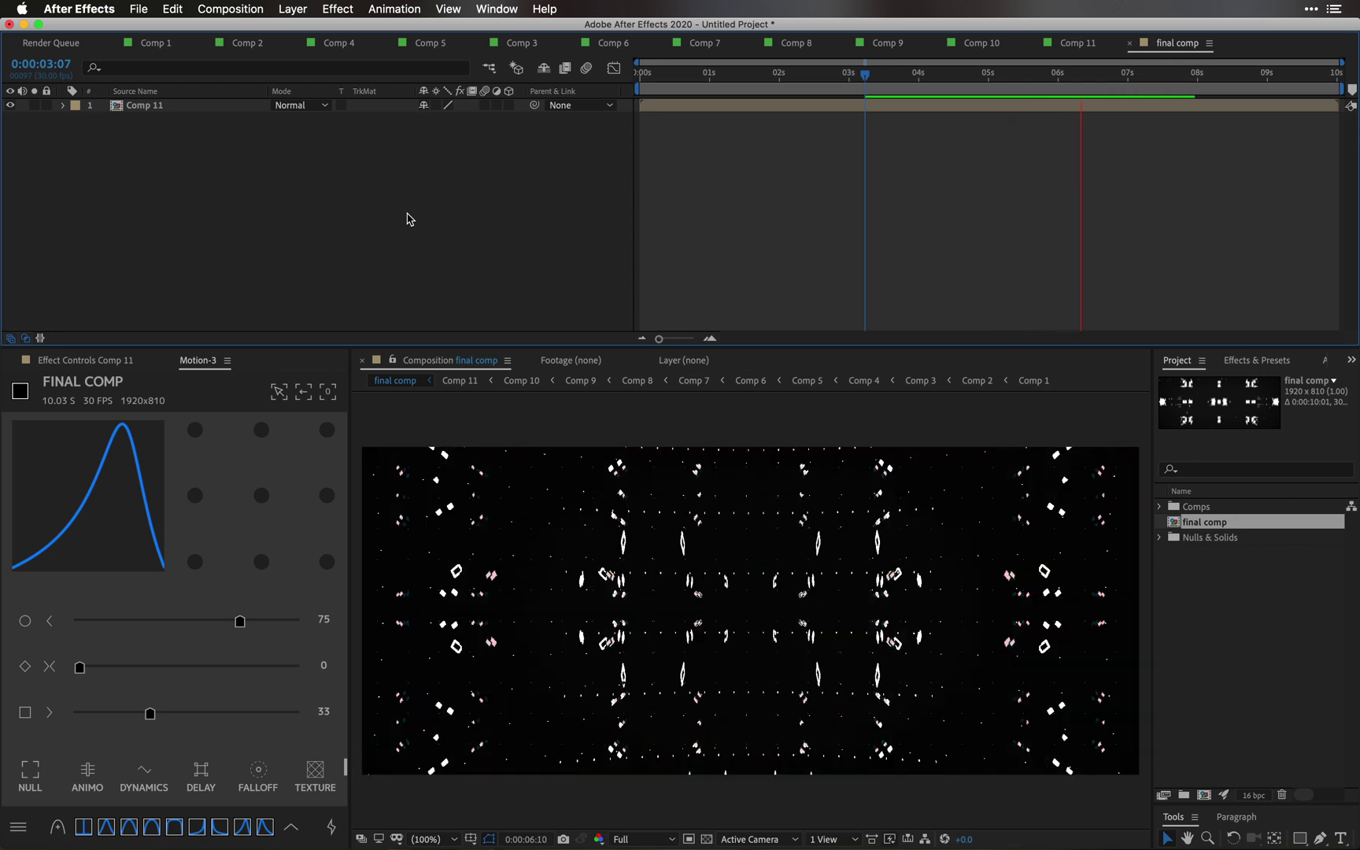
Step: Stop the preview and free up the Mac's memory with the CleanMyMac monitor
left_click(189, 107)
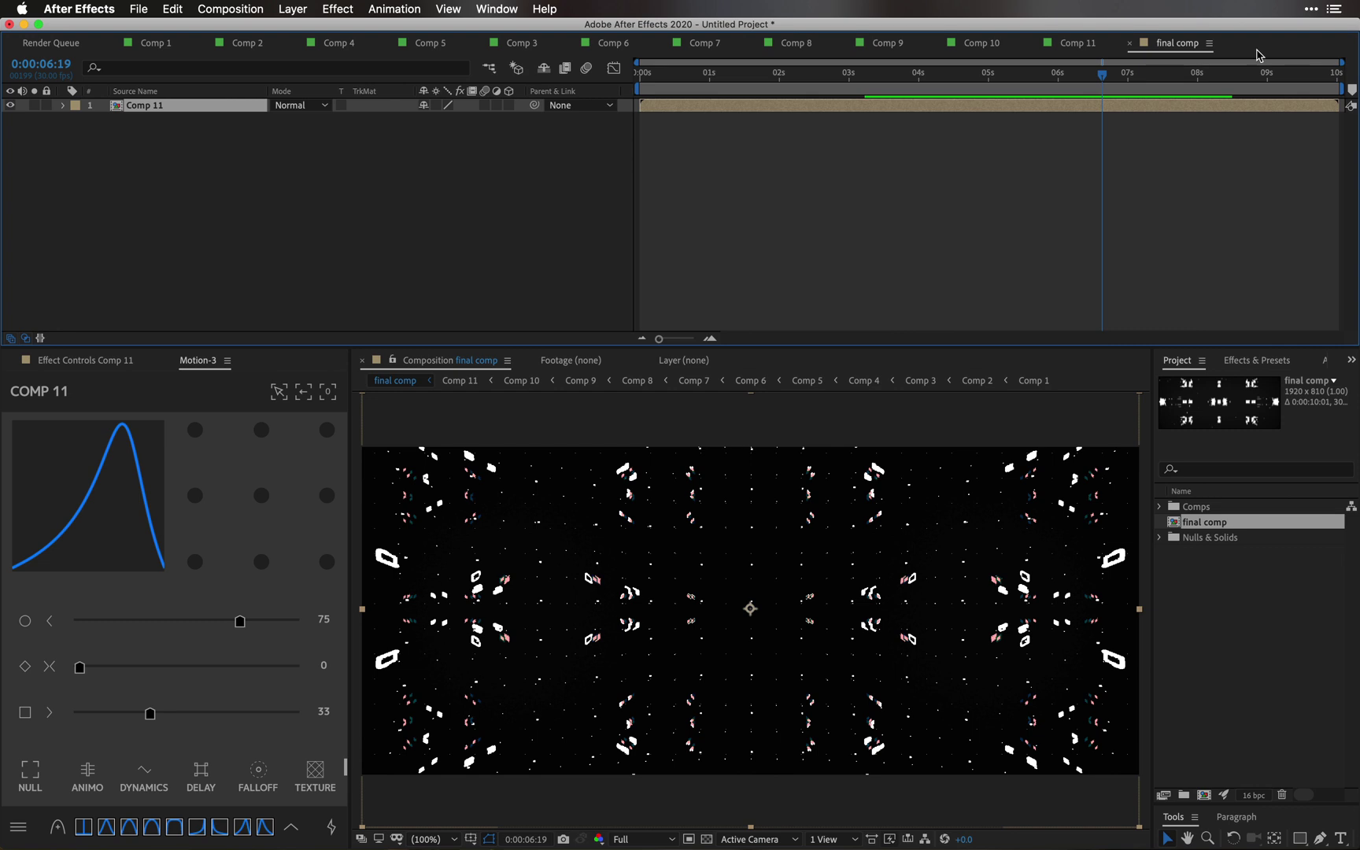
left_click(1311, 7)
left_click(1032, 10)
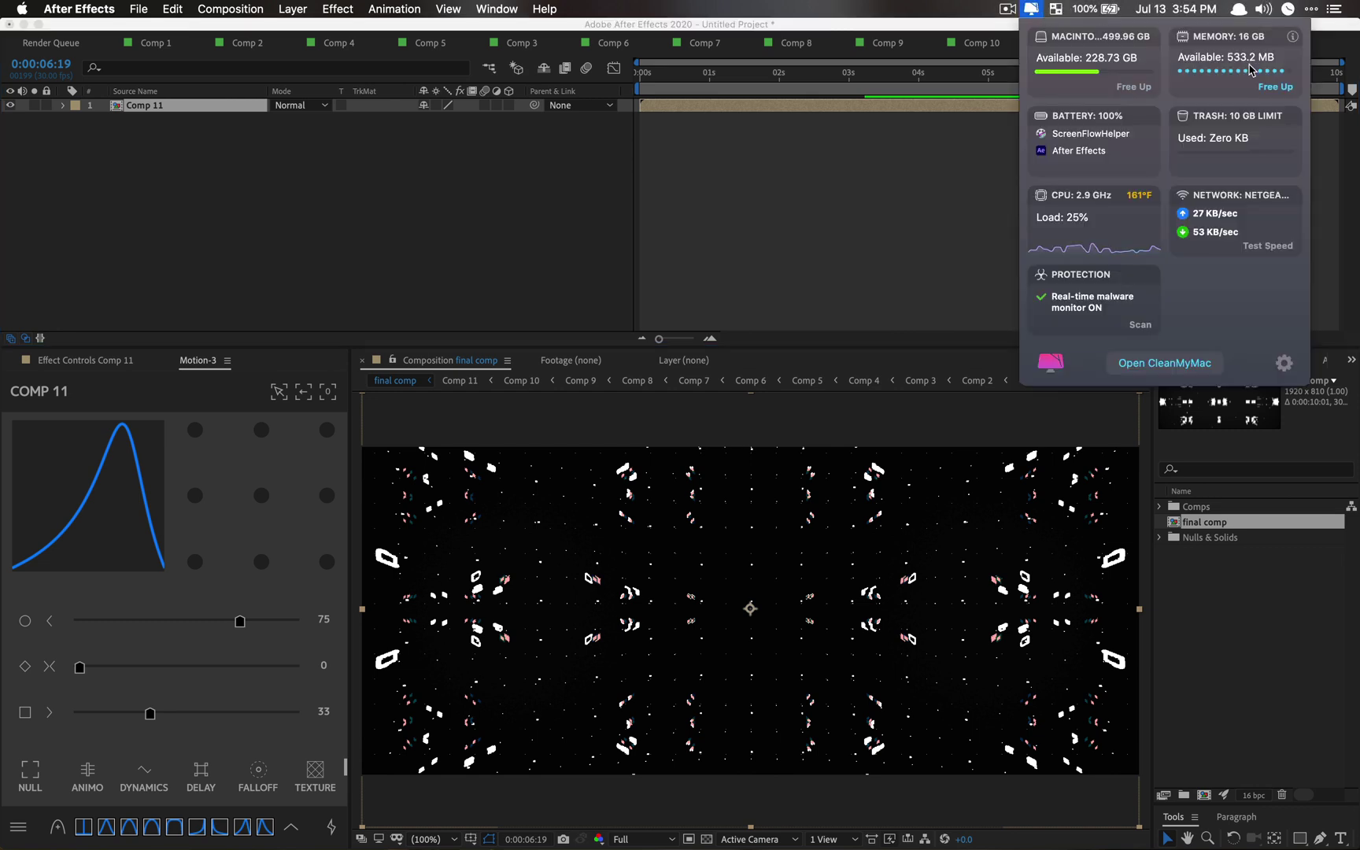
left_click(1287, 87)
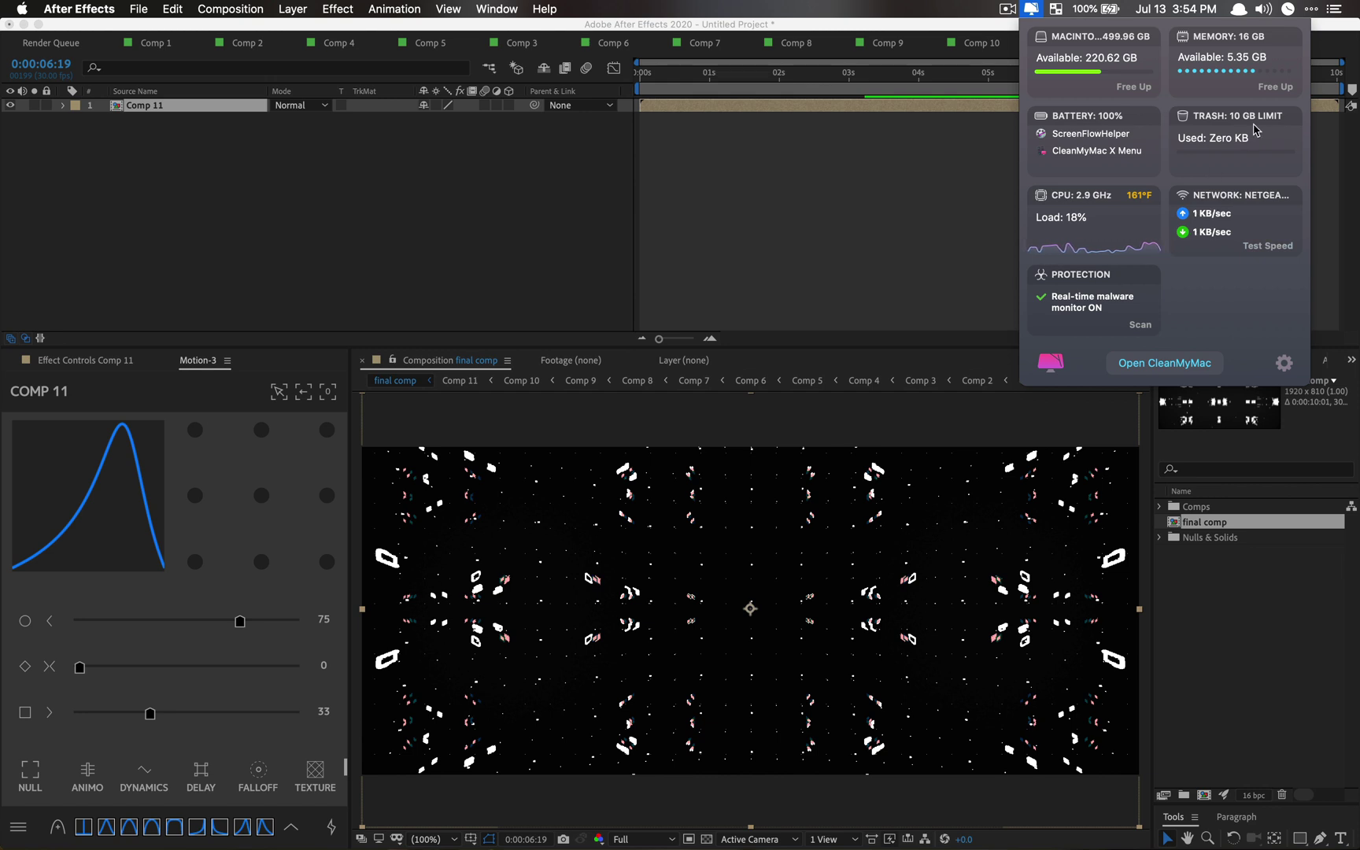
left_click(1038, 6)
left_click(452, 251)
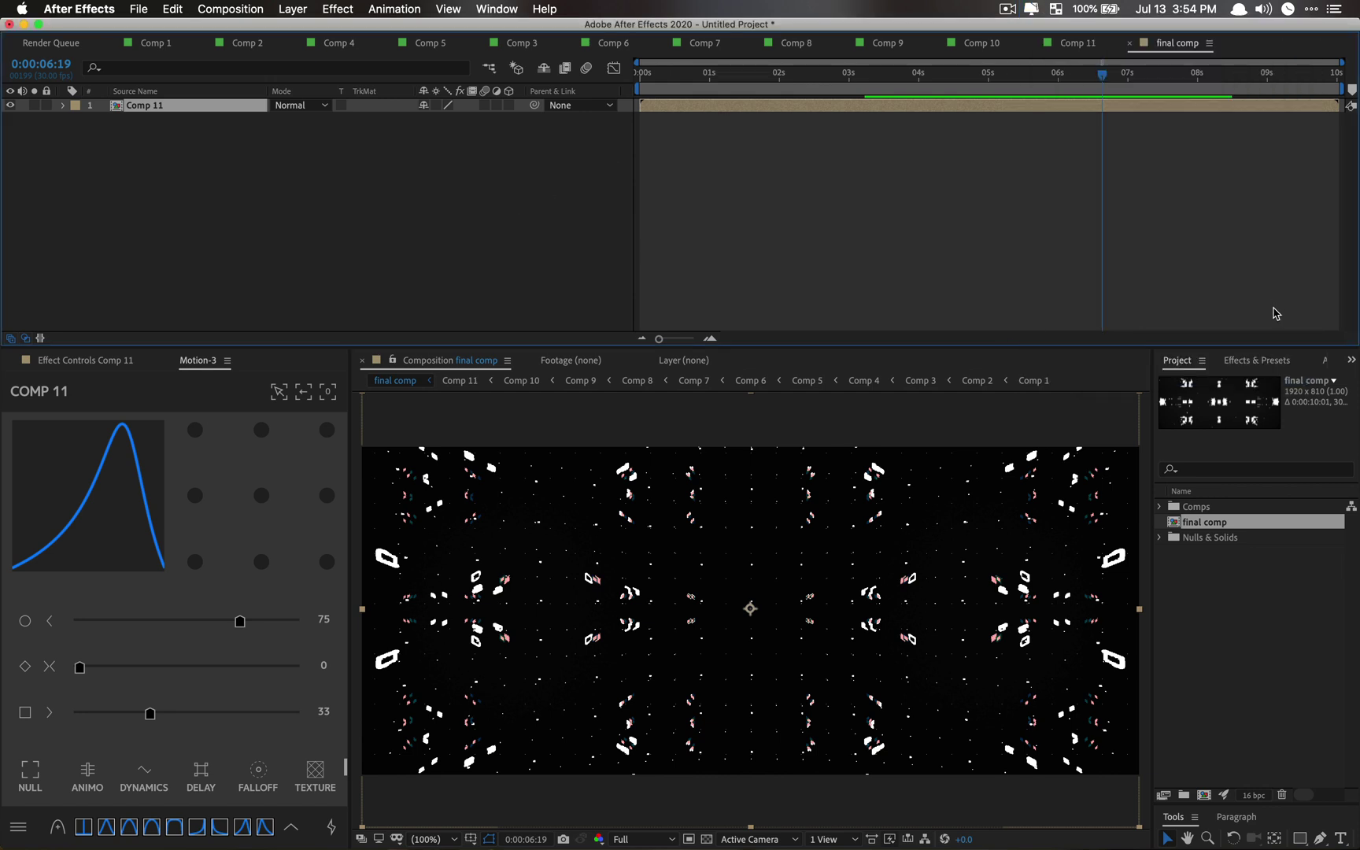
Step: Apply CC RepeTile to the Comp 11 layer and set both Expand Down and Expand Up to 4000
left_click(1255, 361)
left_click(1204, 381)
type("repe")
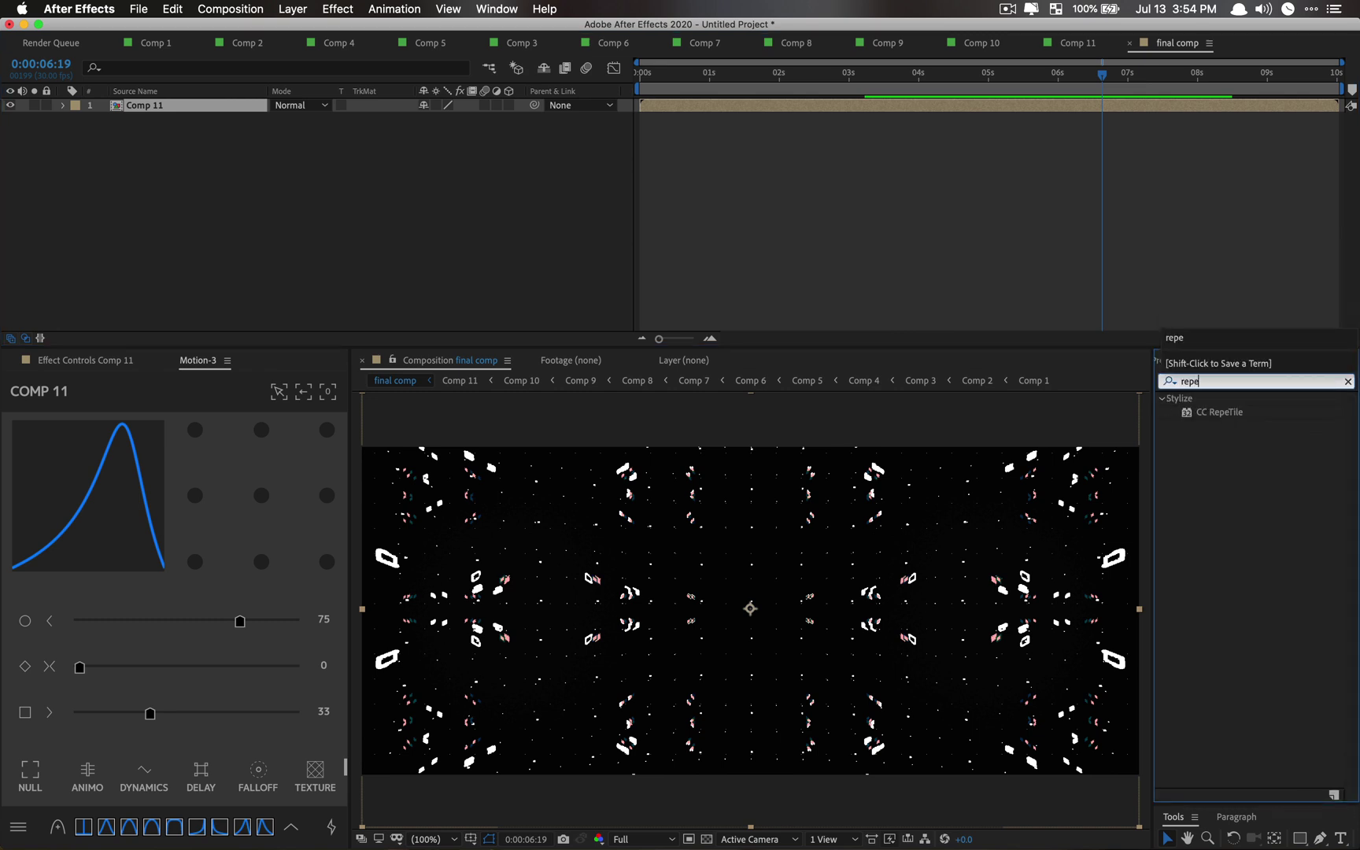
double_click(1233, 424)
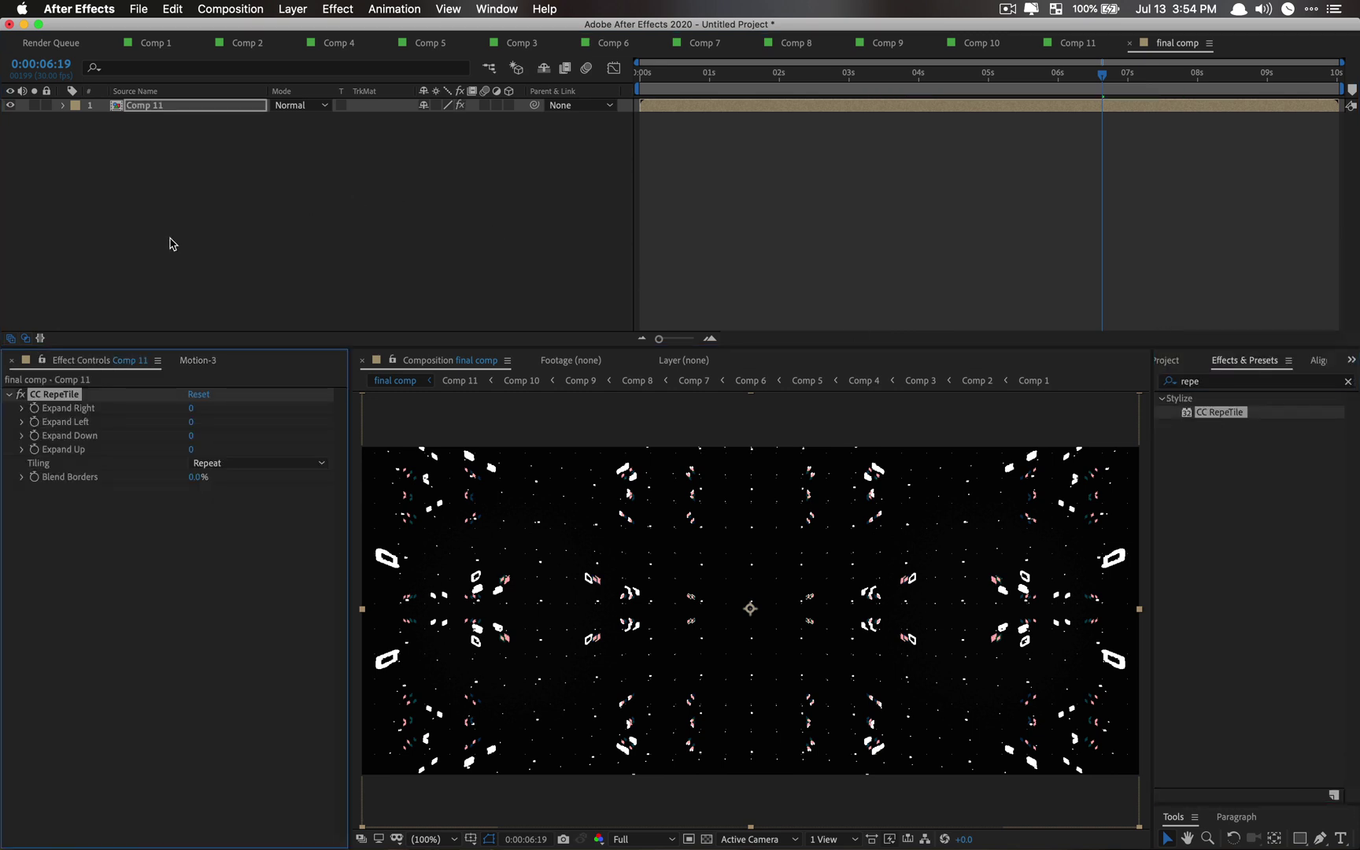
left_click(193, 436)
type("4000")
key("Tab")
key("Return")
key("Return")
Step: Apply Motion-3's Dynamics to the Comp 11 layer's Position and bring up its effect settings
key("p")
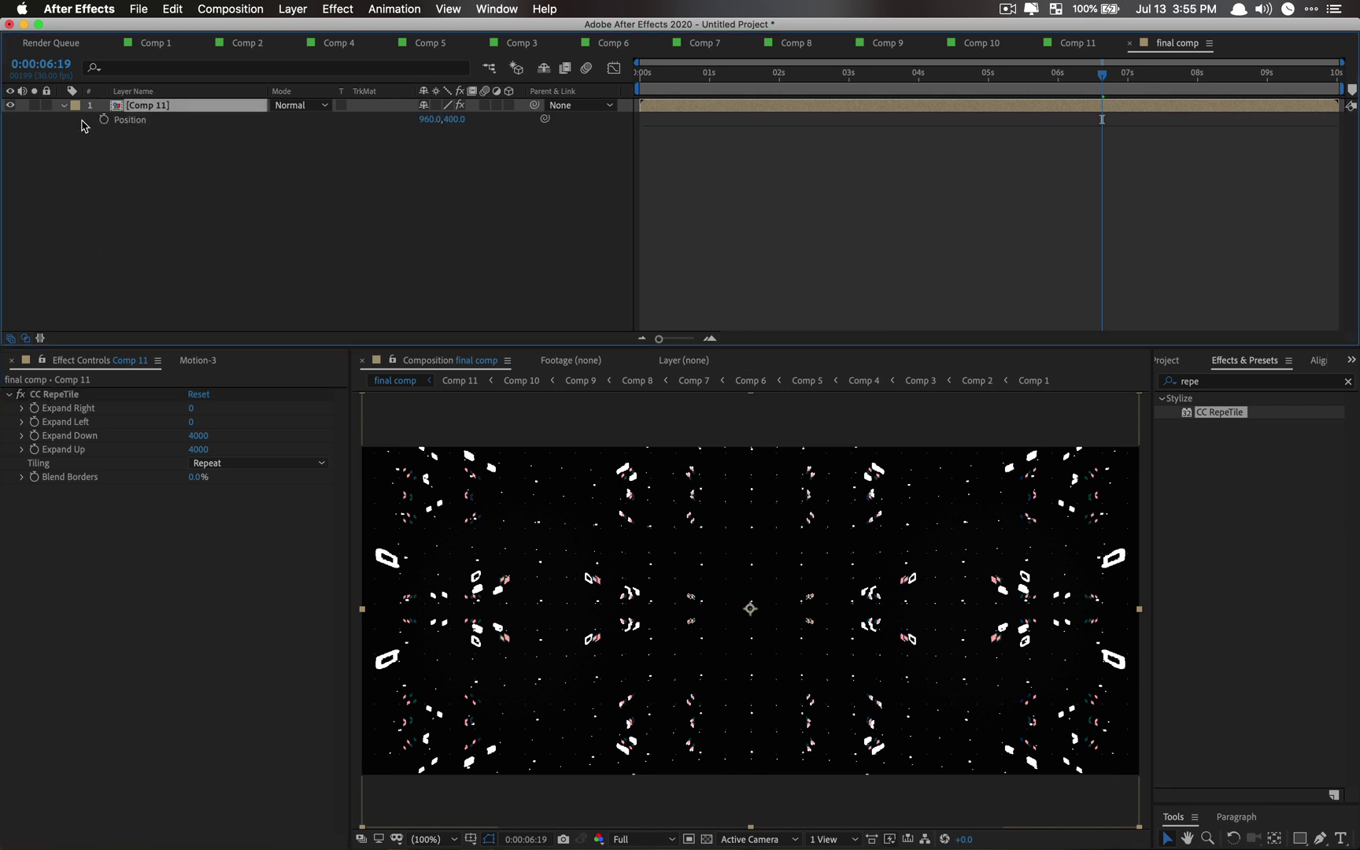
left_click(131, 123)
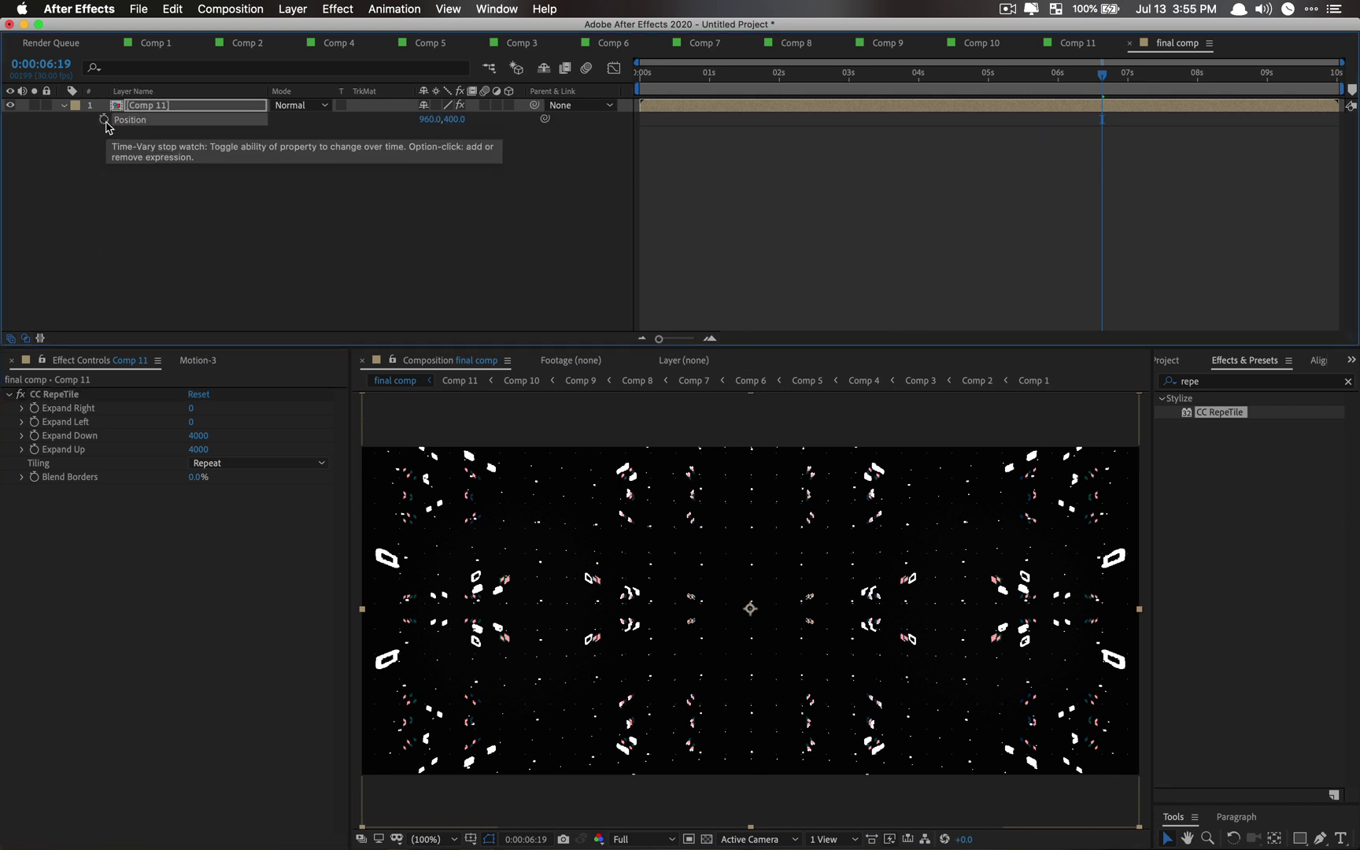
left_click(216, 368)
left_click(142, 773)
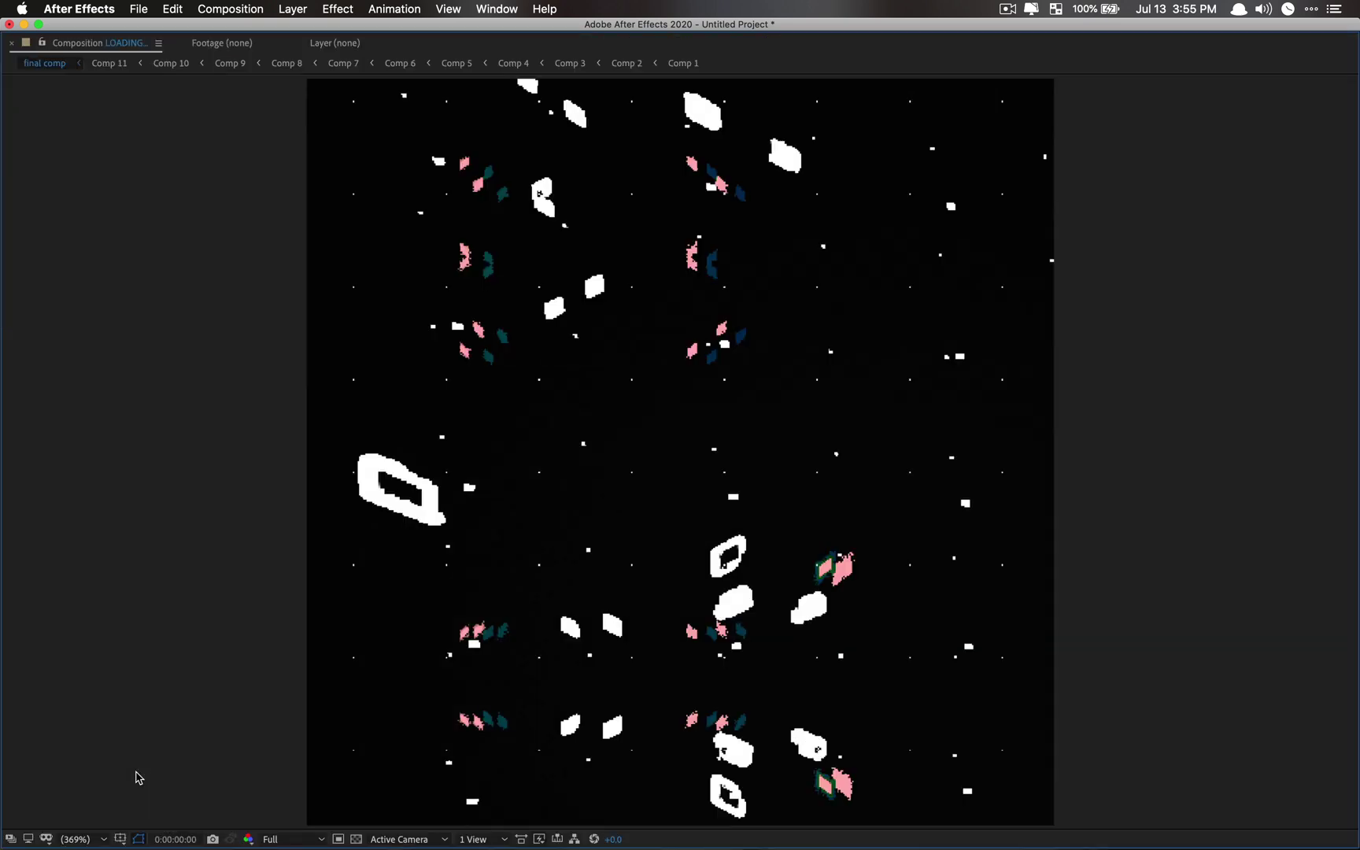
left_click(71, 365)
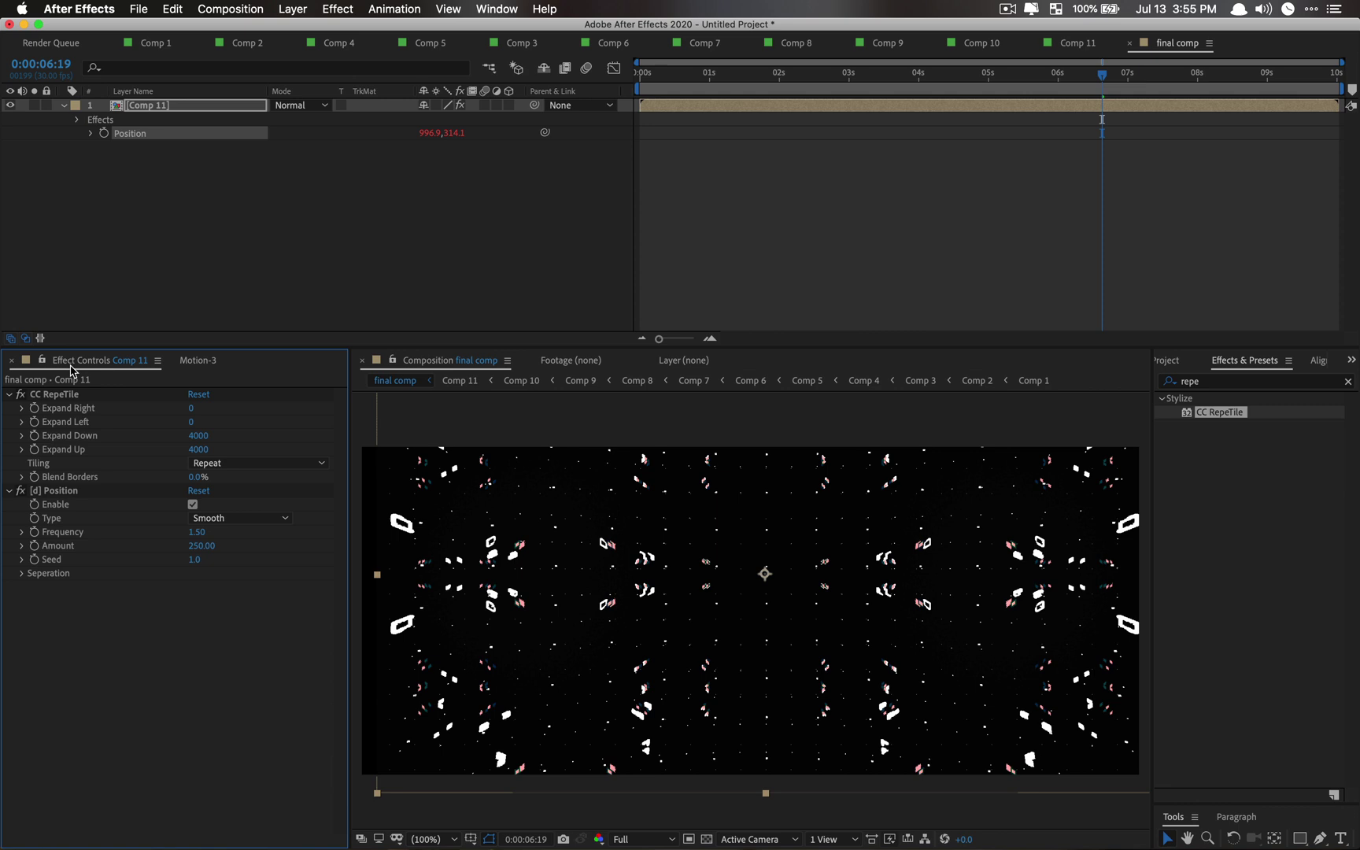
Step: Set the Position dynamics to Hold at frequency 17.50, and enable Separation with an X Amount of 0
left_click(252, 518)
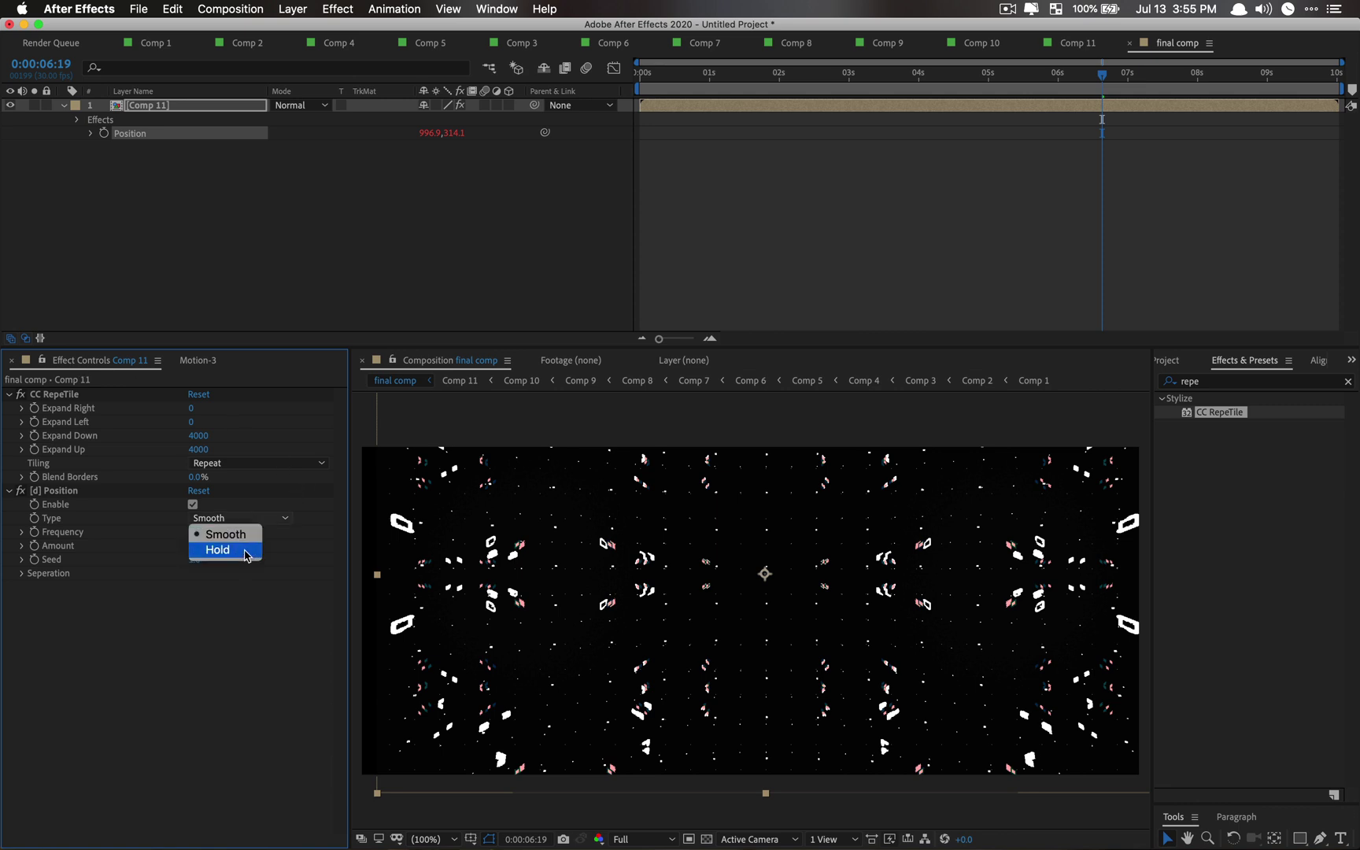
left_click(240, 551)
left_click_drag(197, 532, 329, 538)
left_click(19, 573)
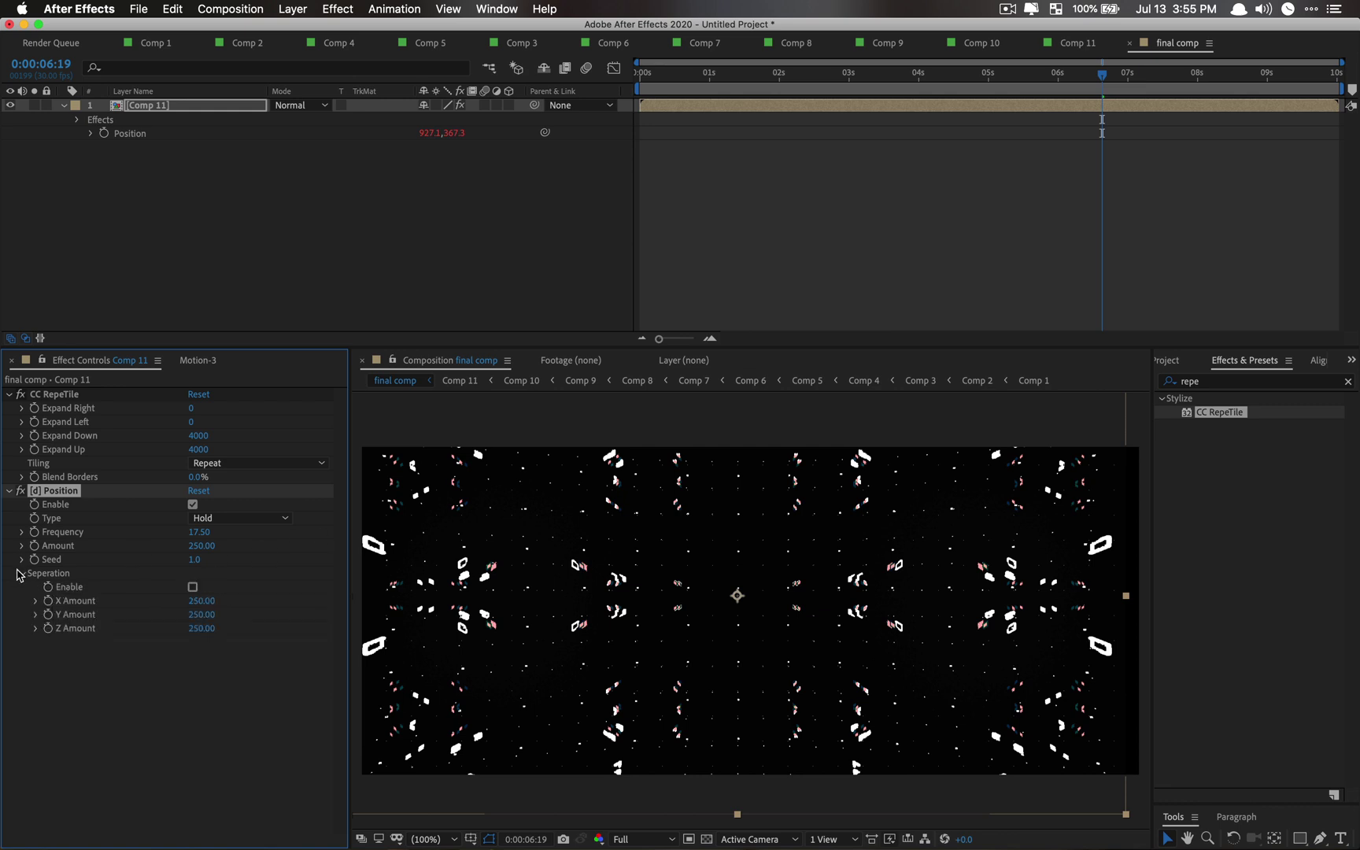
left_click(193, 586)
left_click(197, 600)
type("0")
key("Return")
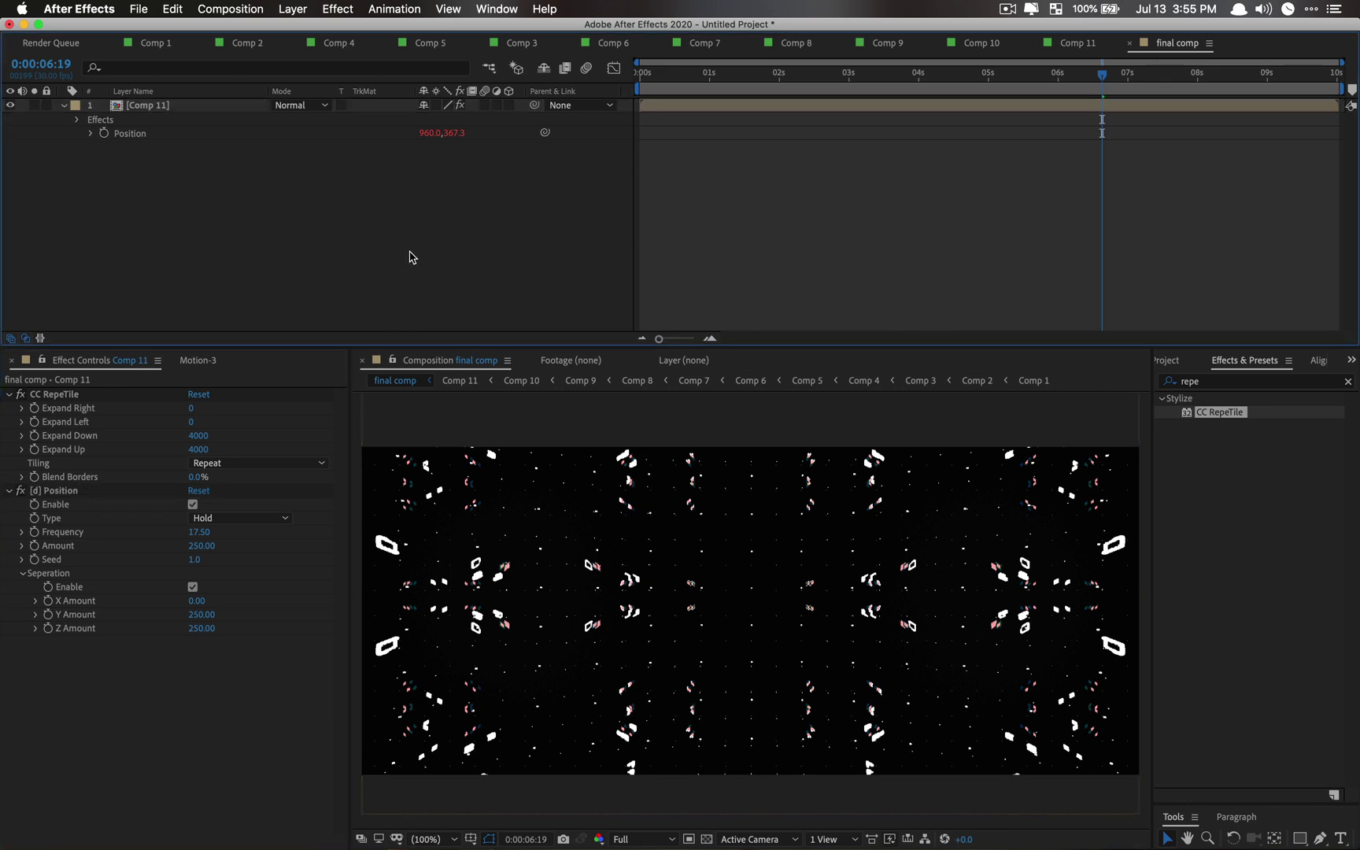
Step: Set the Position dynamics' Y Amount to 4000 and preview the vertical jumps in the final comp
left_click_drag(201, 615, 1193, 531)
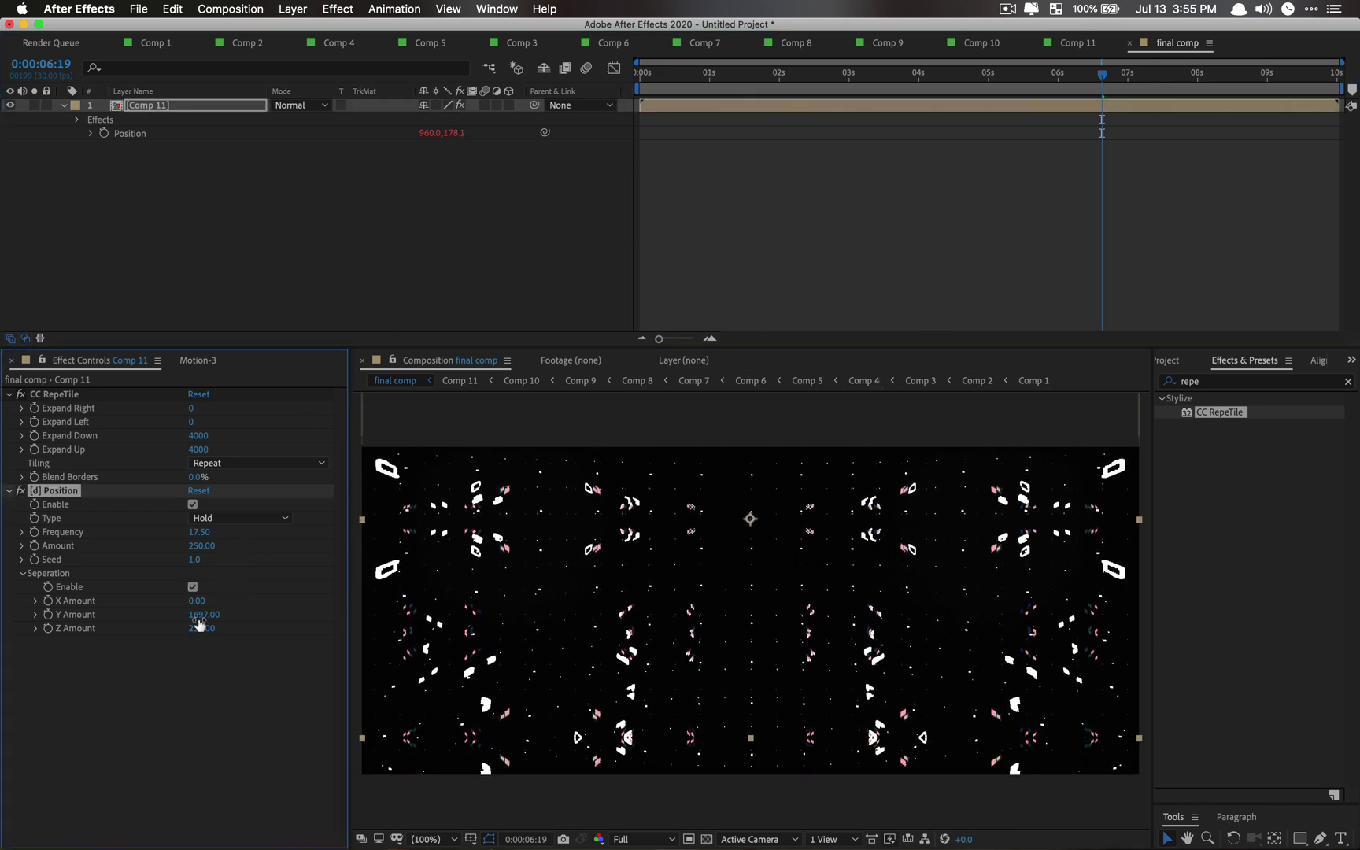
left_click(202, 614)
type("40")
key("Return")
left_click(277, 242)
key("space")
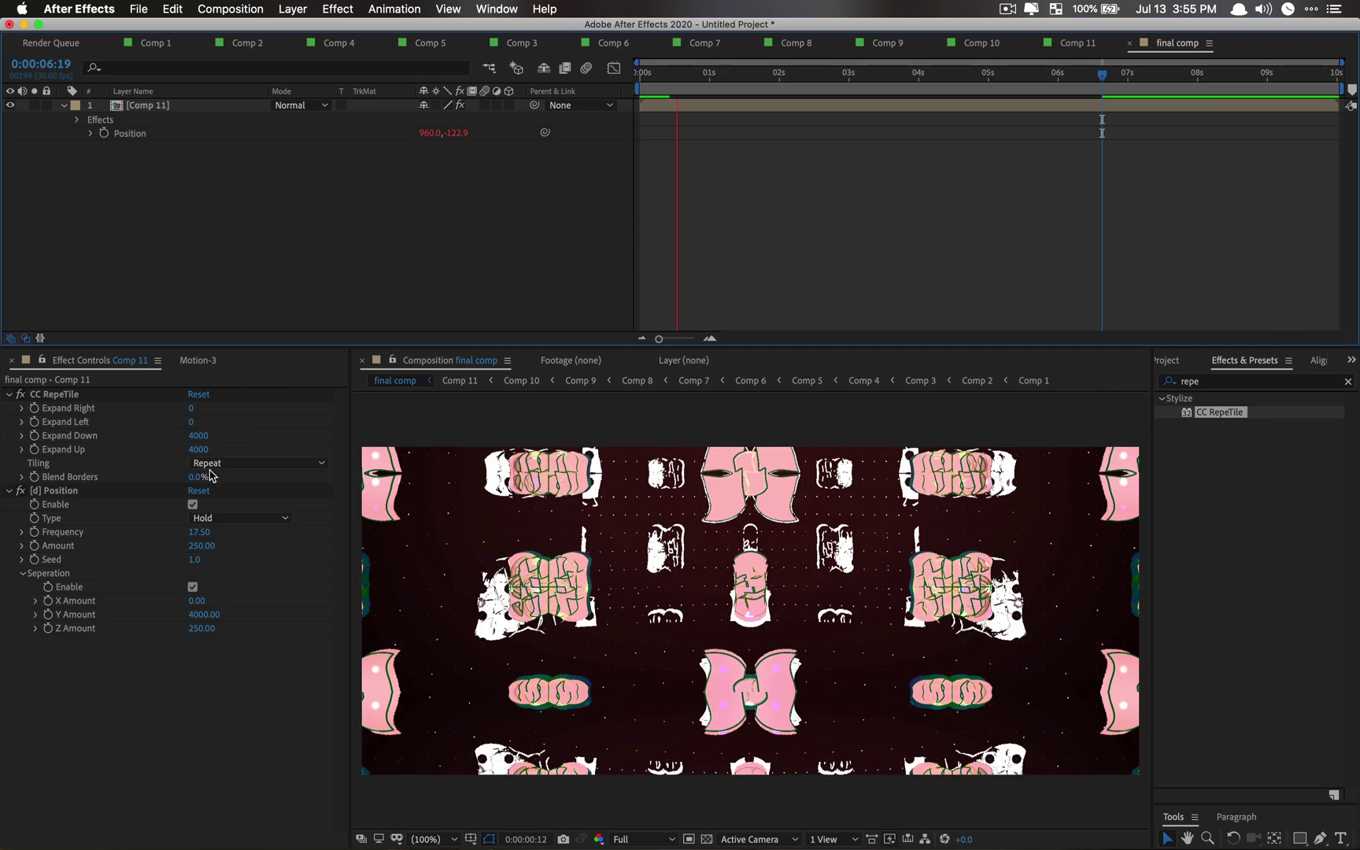
key("space")
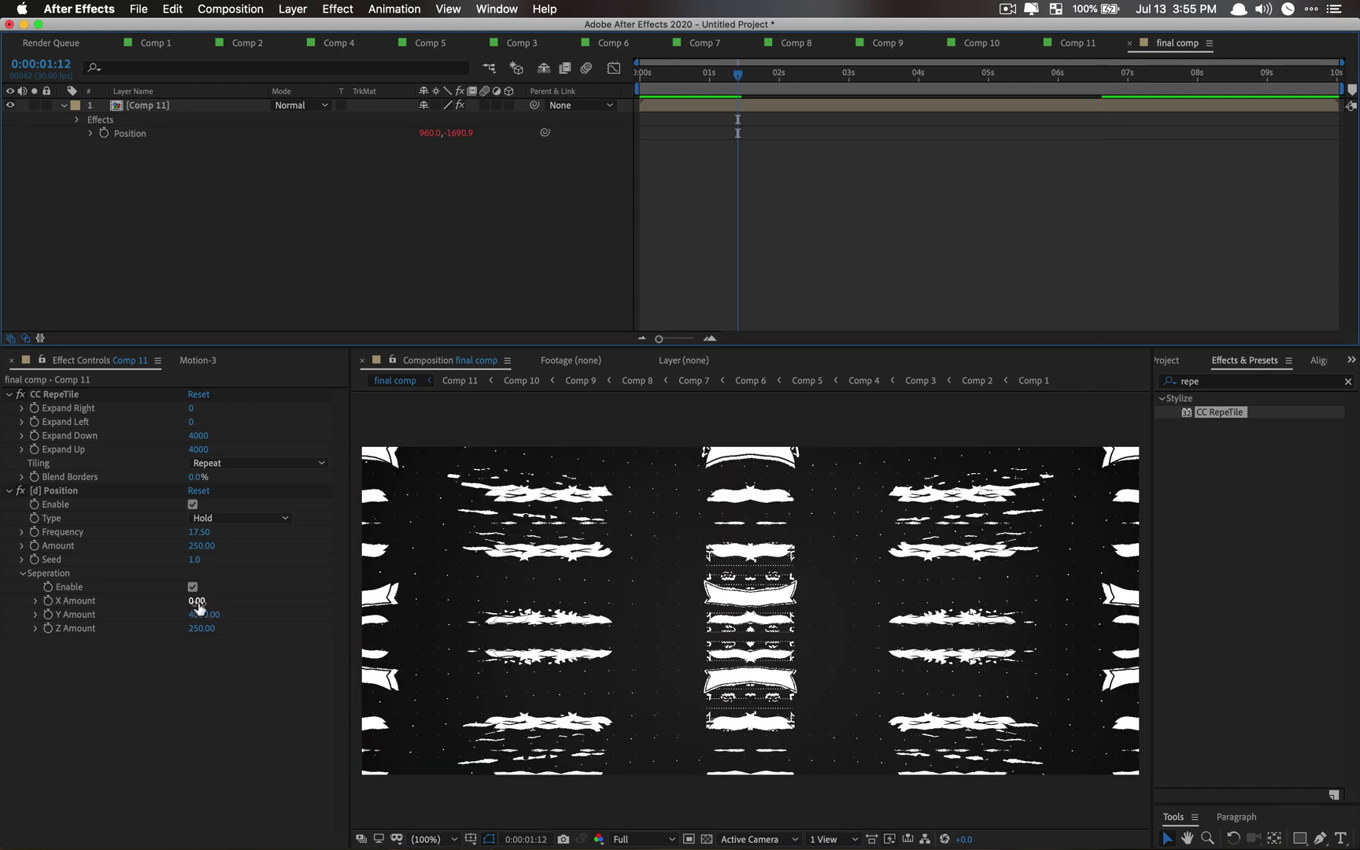
Step: Set the Position dynamics' Frequency to 3 and preview the final comp
left_click(196, 532)
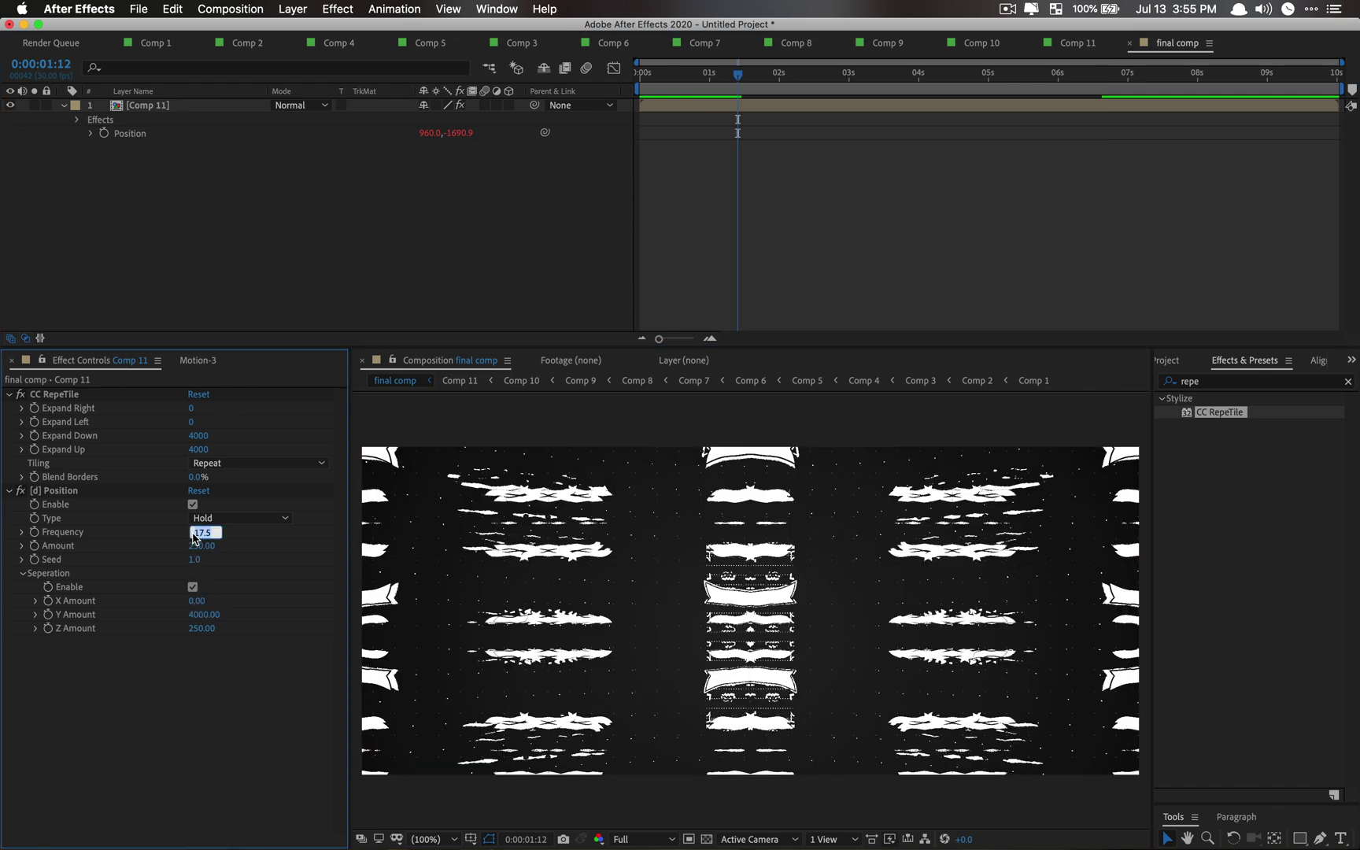
key("Return")
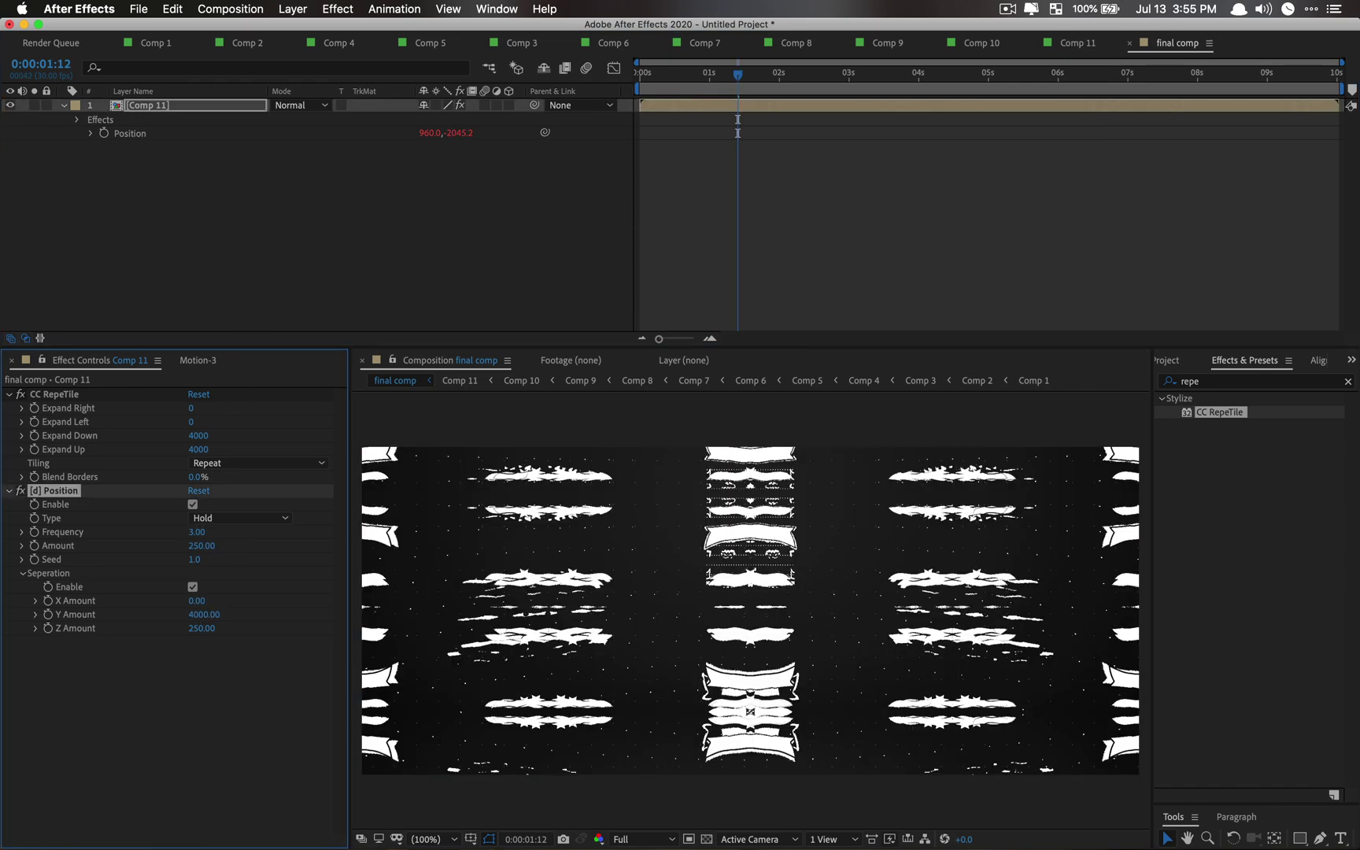
left_click(405, 228)
key("space")
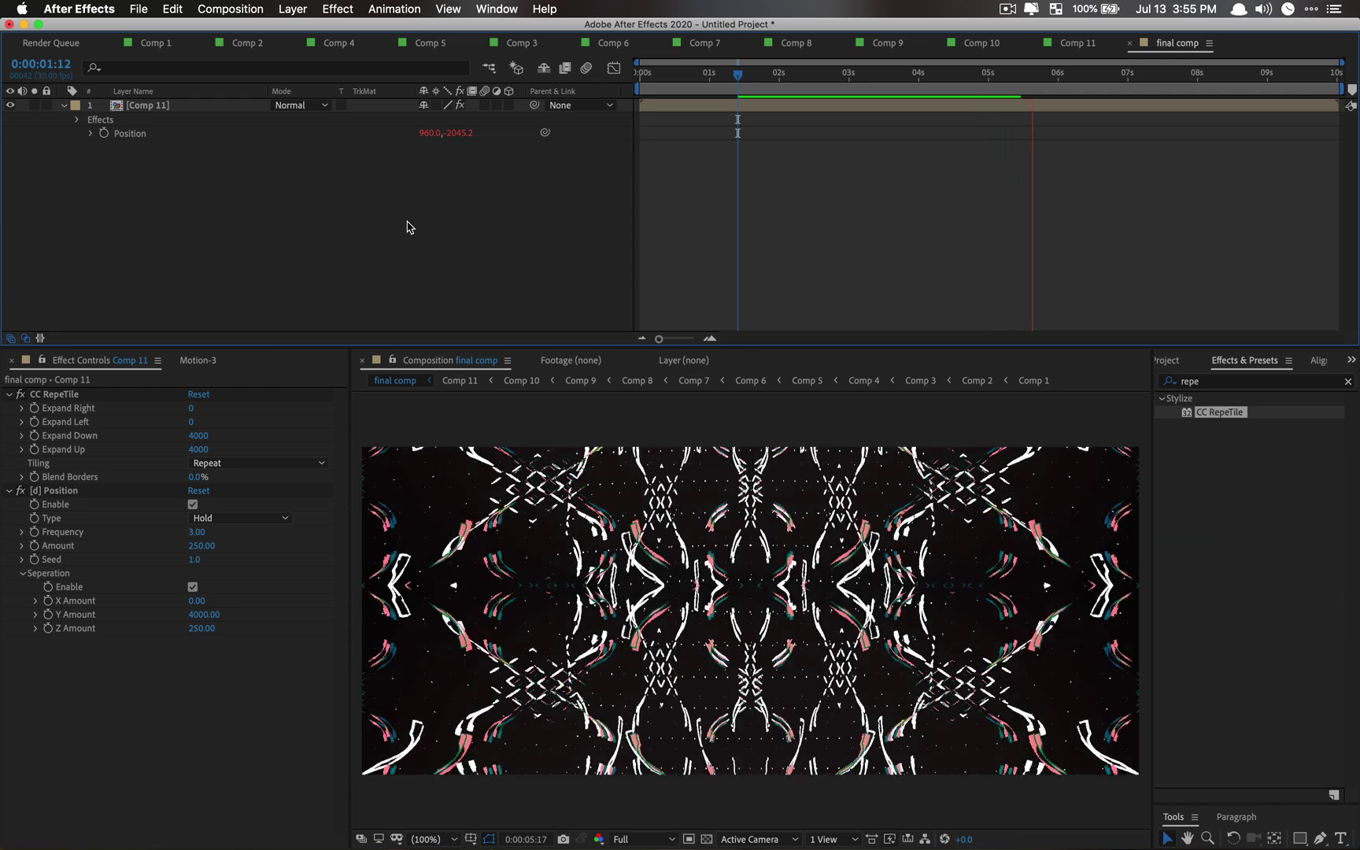
key("space")
Step: Copy the glow adjustment layer from Comp 11 and paste it above the Comp 11 layer in the final comp
left_click(457, 380)
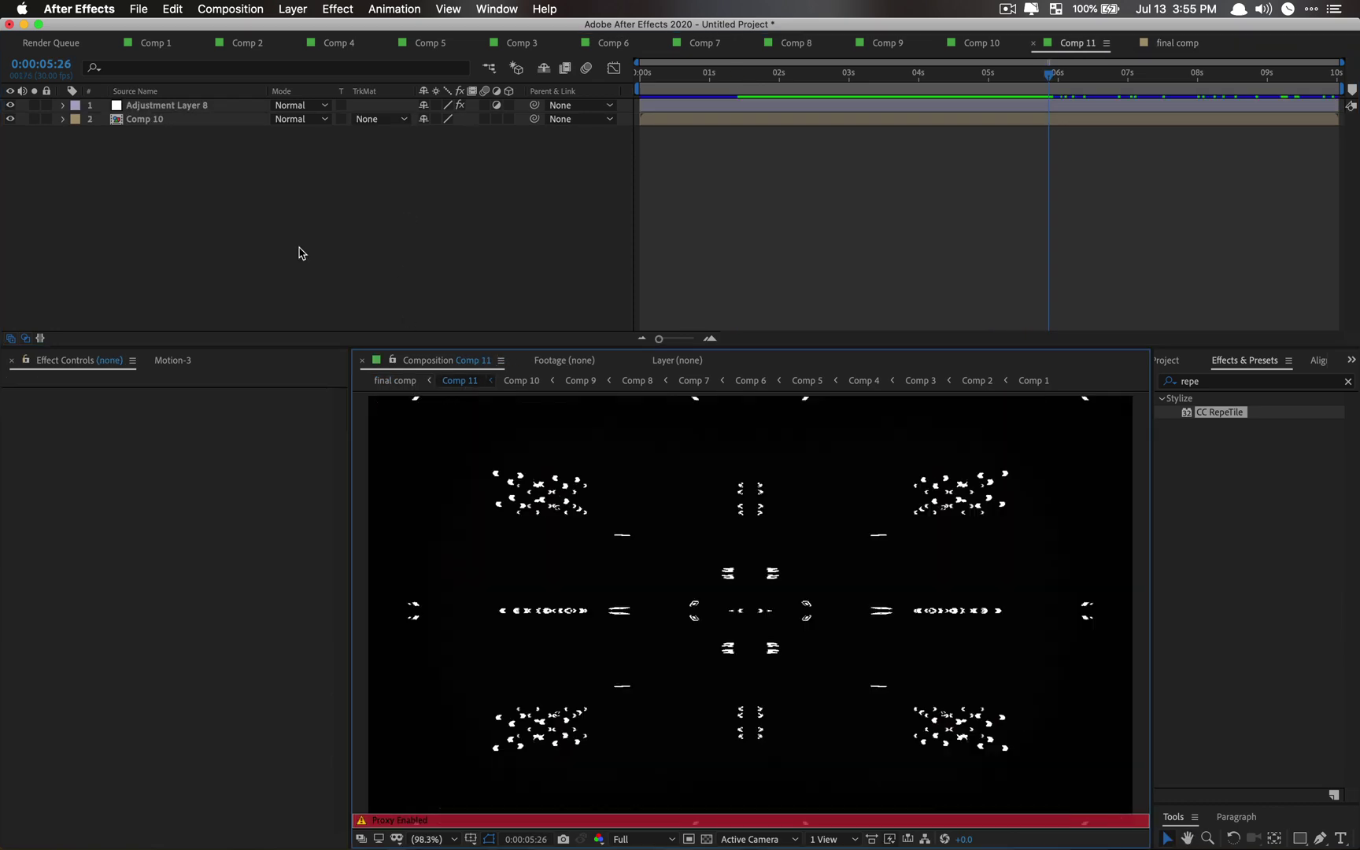
left_click(153, 105)
left_click(377, 380)
key("super+v")
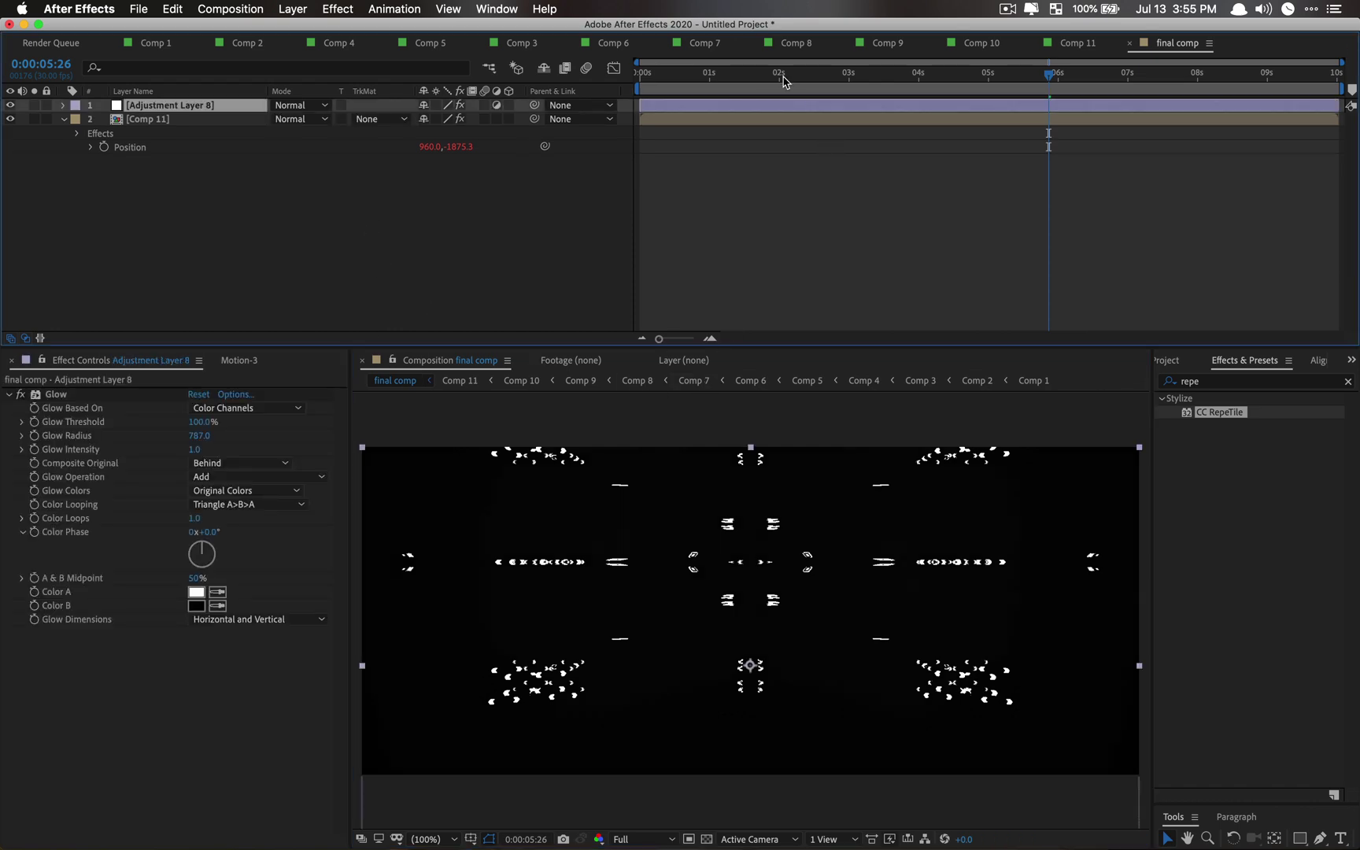
Step: Reset the pasted layer's Glow, set its radius to 114 and intensity to 8.3, and preview the result
left_click(757, 79)
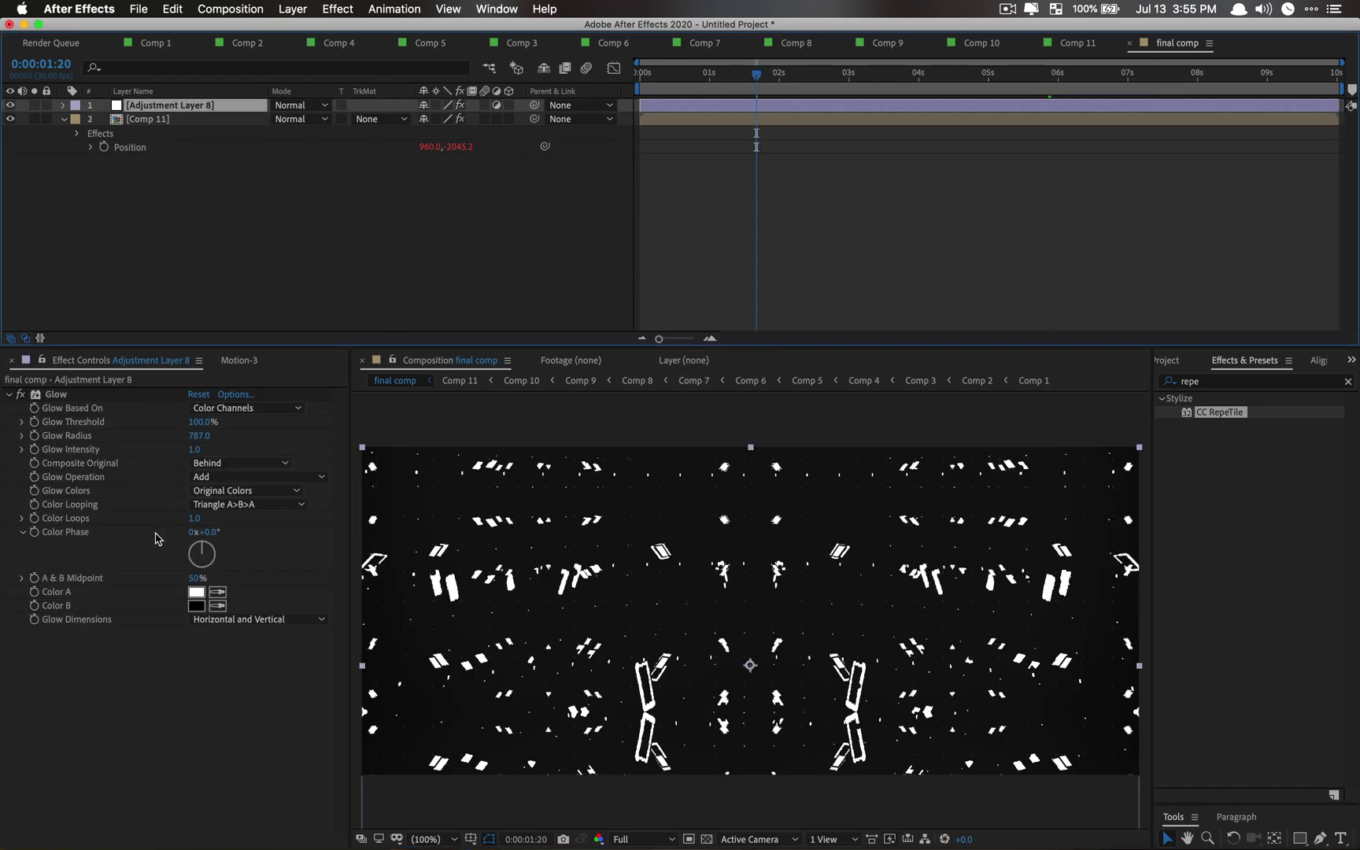
left_click_drag(199, 435, 343, 446)
left_click(199, 394)
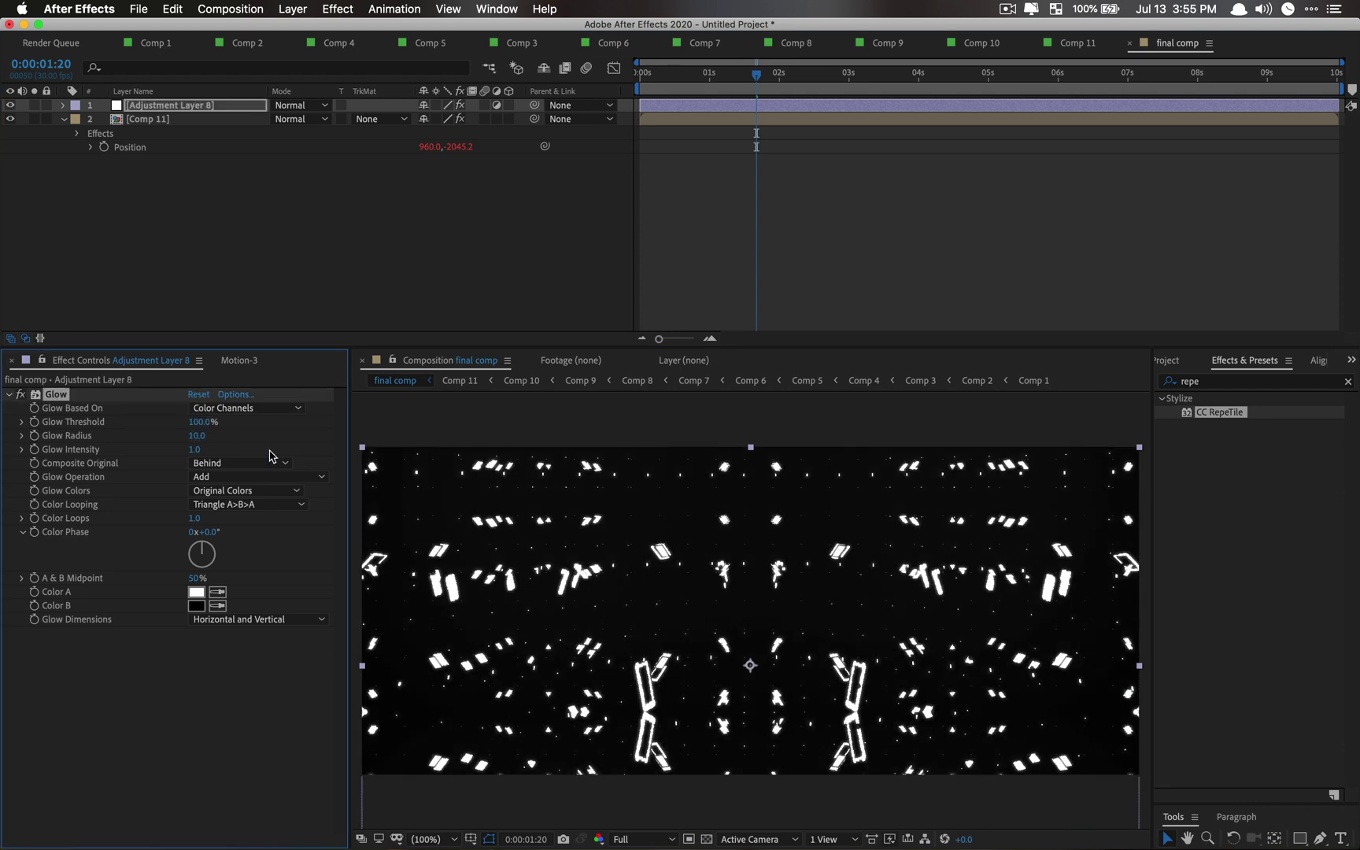
left_click_drag(197, 435, 358, 446)
left_click_drag(624, 447, 625, 453)
mouse_move(296, 466)
left_mouse_down()
mouse_move(260, 470)
mouse_move(313, 477)
left_mouse_up()
left_click_drag(196, 450, 817, 488)
left_click(278, 259)
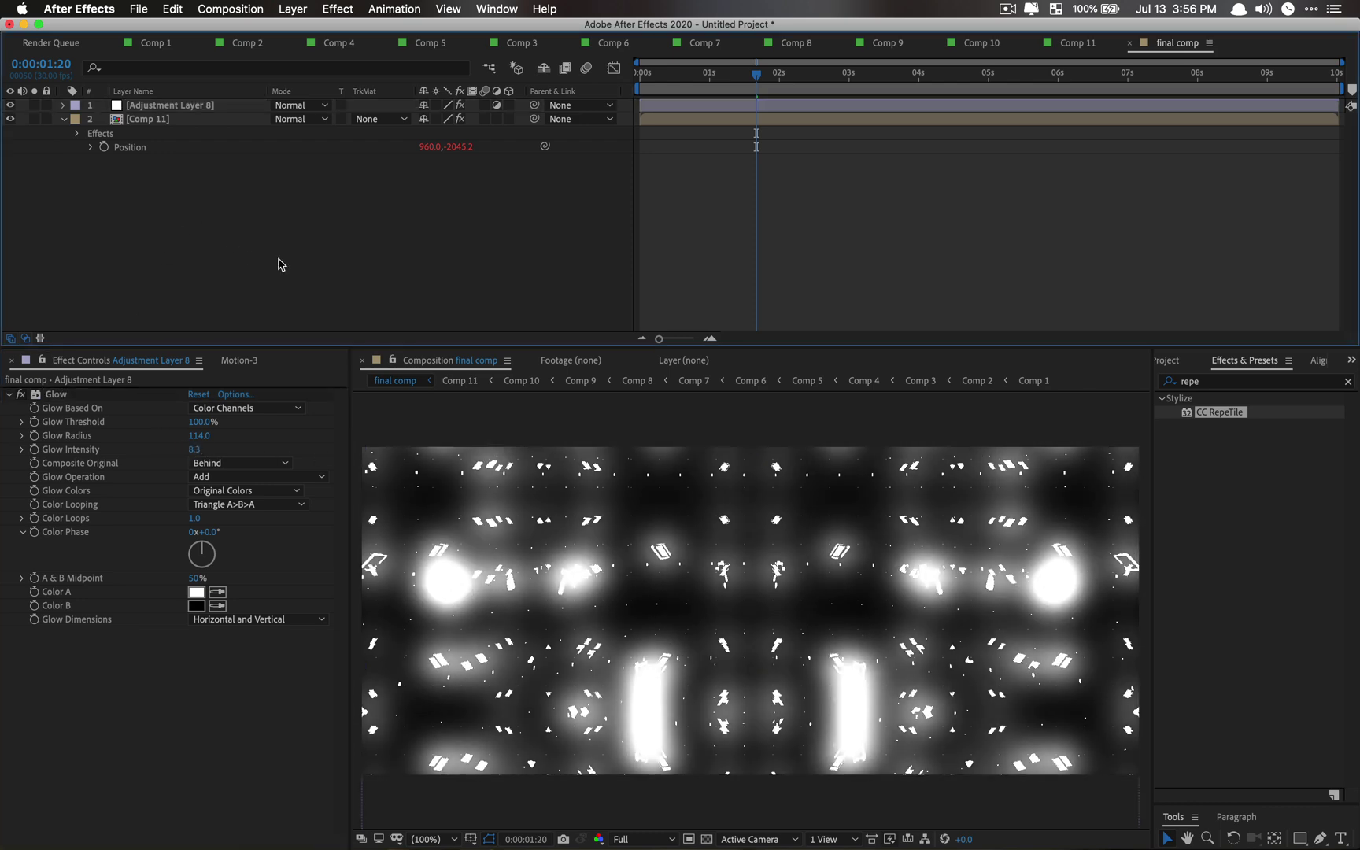
key("space")
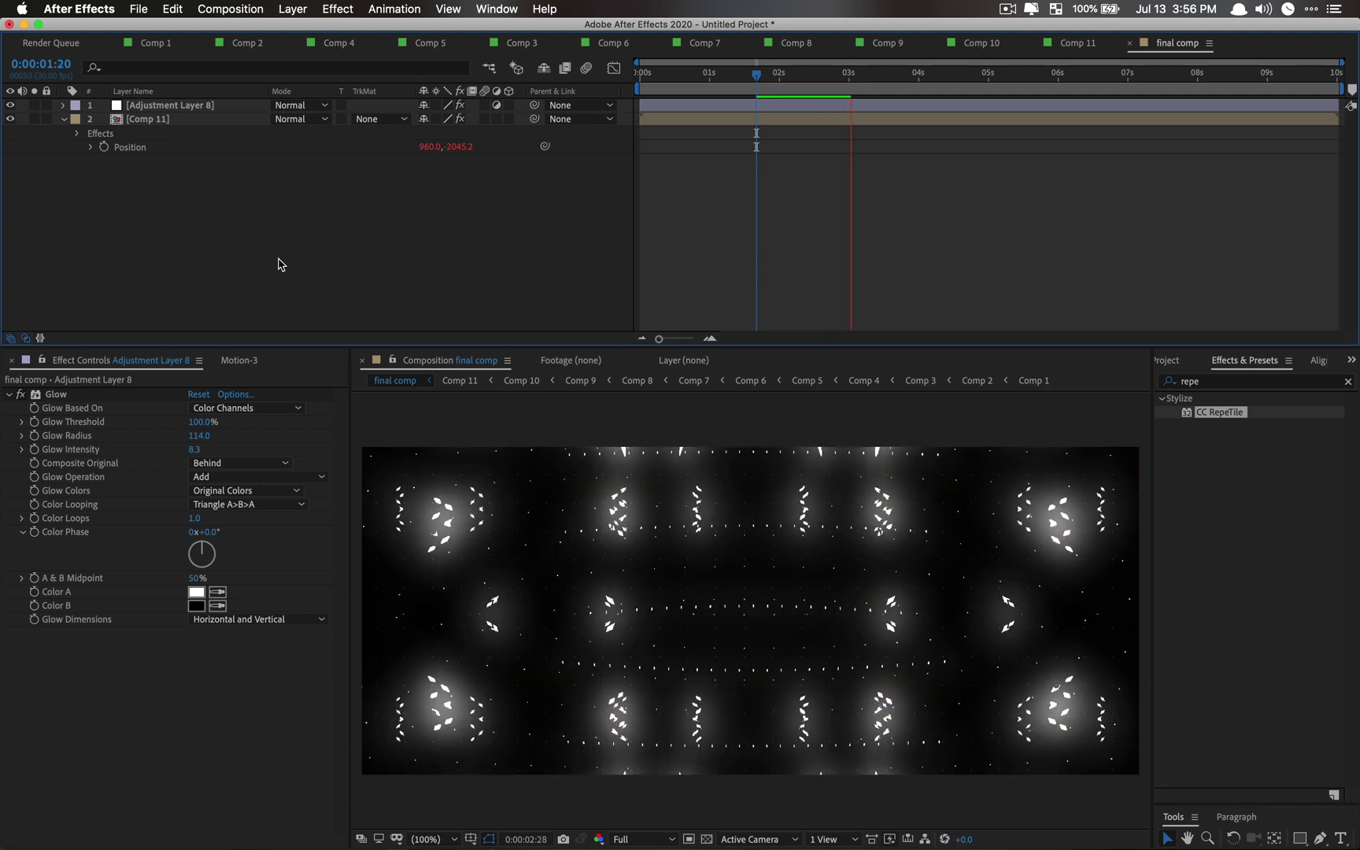
key("space")
Step: Apply Motion-3's Dynamics to the glow adjustment layer's Opacity and bring up its effect settings
left_click(187, 110)
key("t")
left_click(136, 120)
left_click(240, 360)
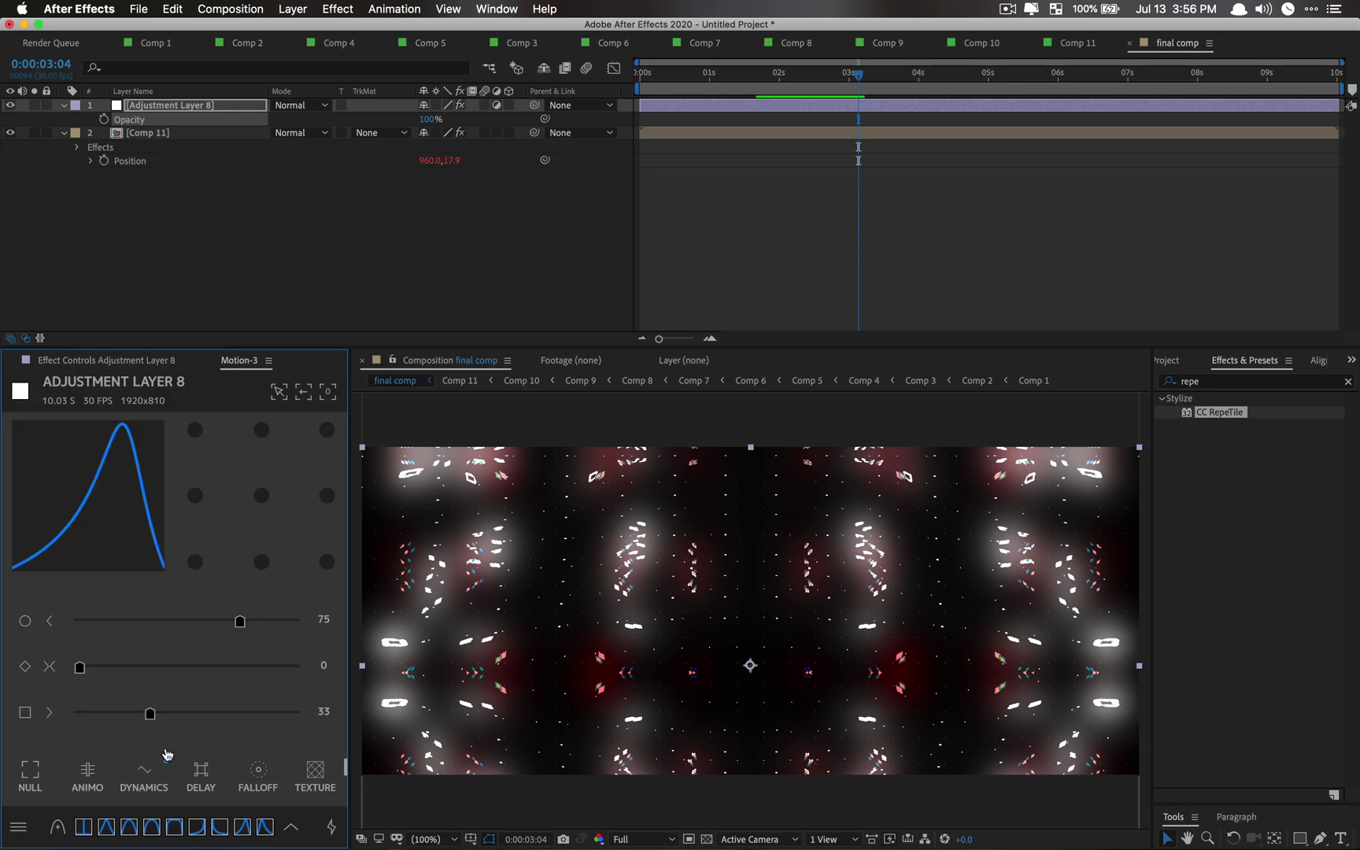
left_click(145, 771)
left_click(118, 360)
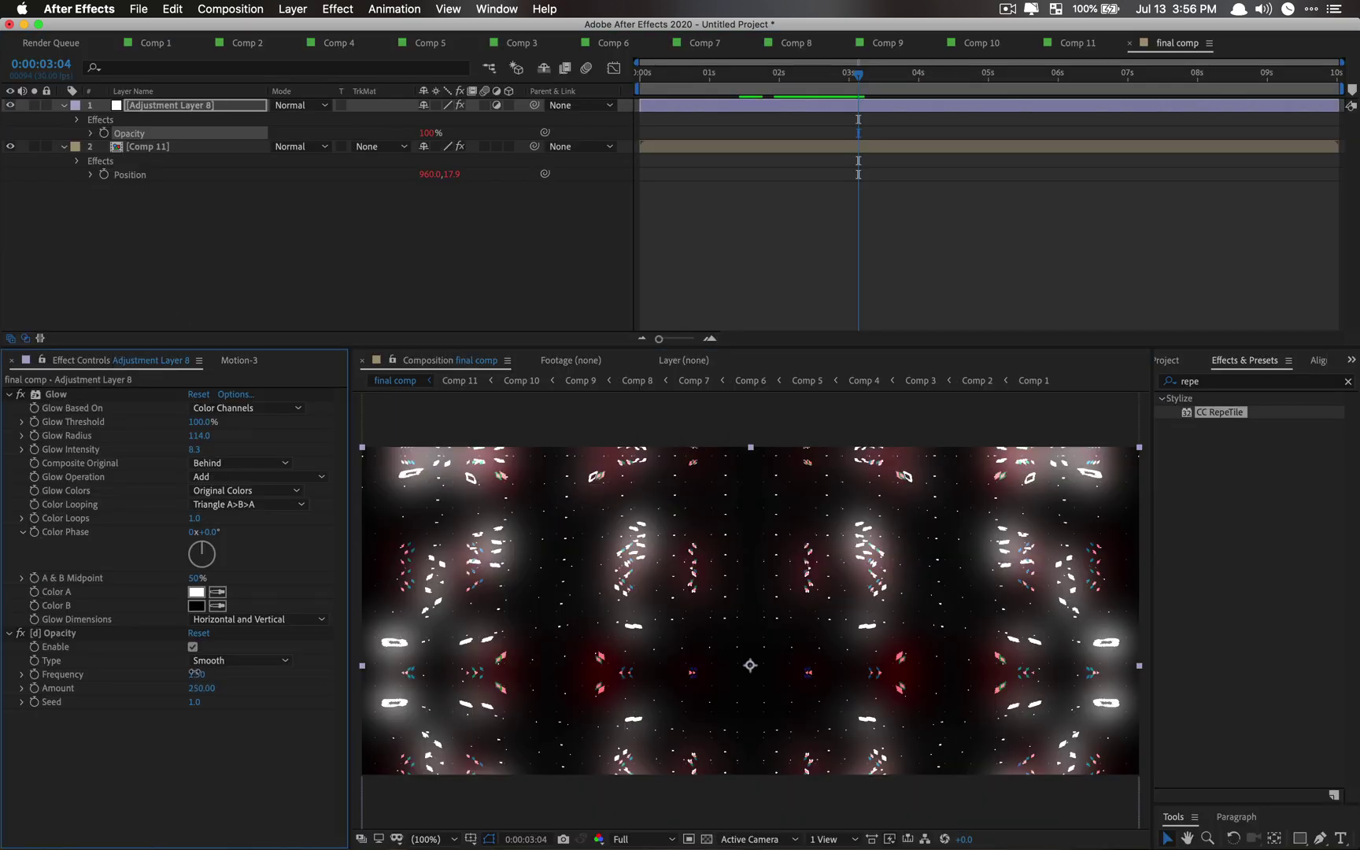
Step: Set the Opacity dynamics to Hold with frequency 7.70 and amount -100, and preview the flickering glow
left_click_drag(193, 671, 245, 674)
left_click(240, 660)
left_click(211, 694)
left_click(203, 689)
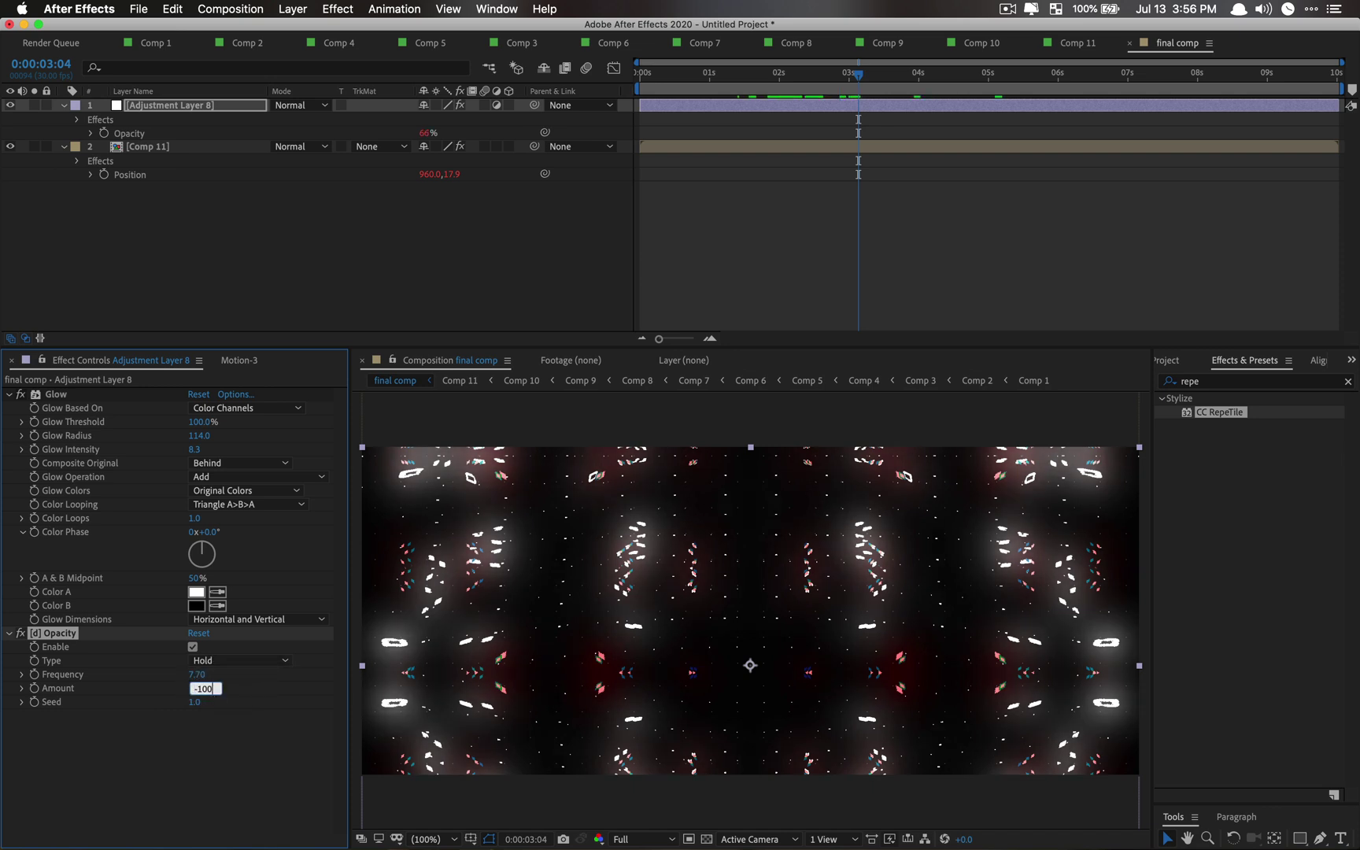
key("Return")
left_click(504, 245)
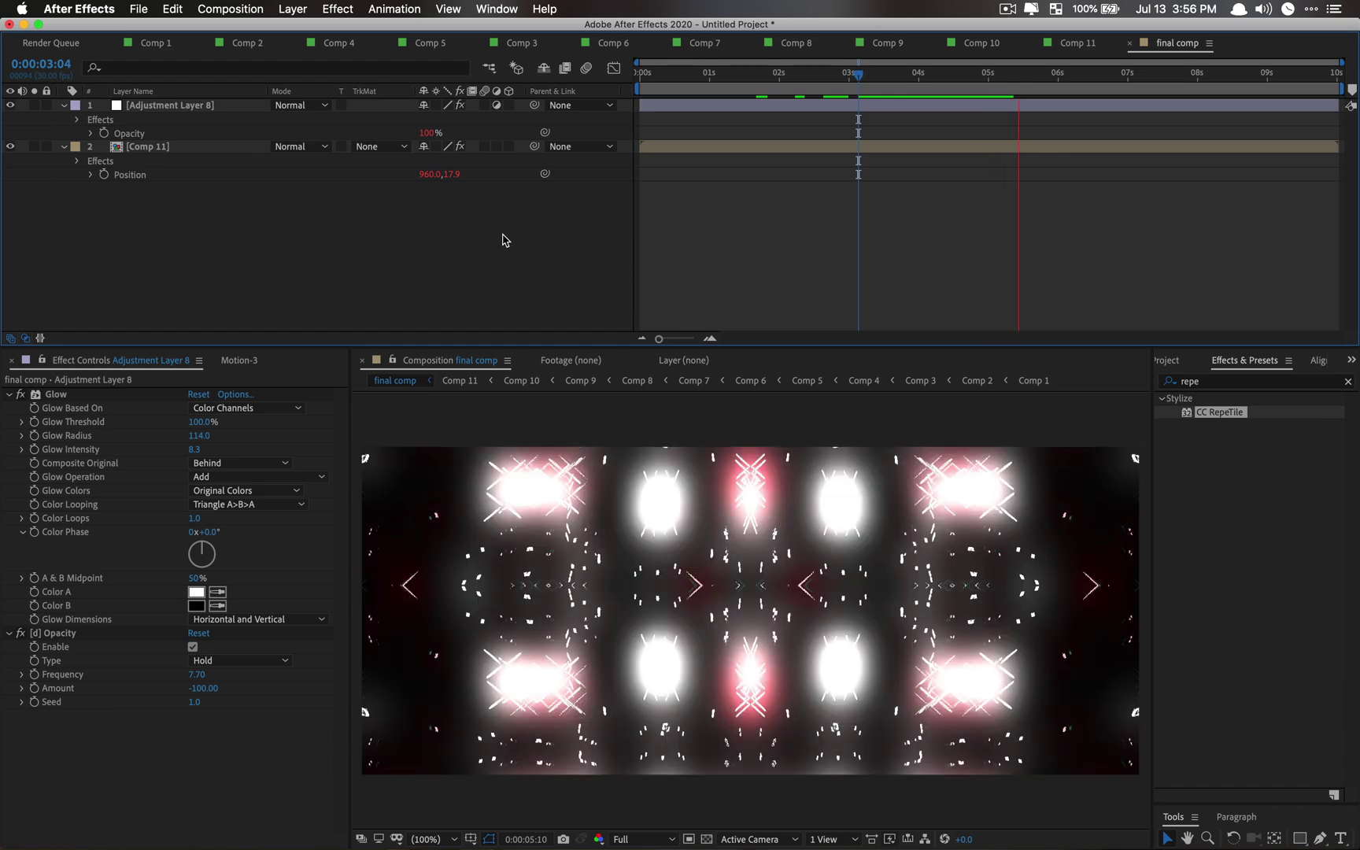
key("space")
Step: Create a new composition containing the final comp from the project item
left_click(1168, 361)
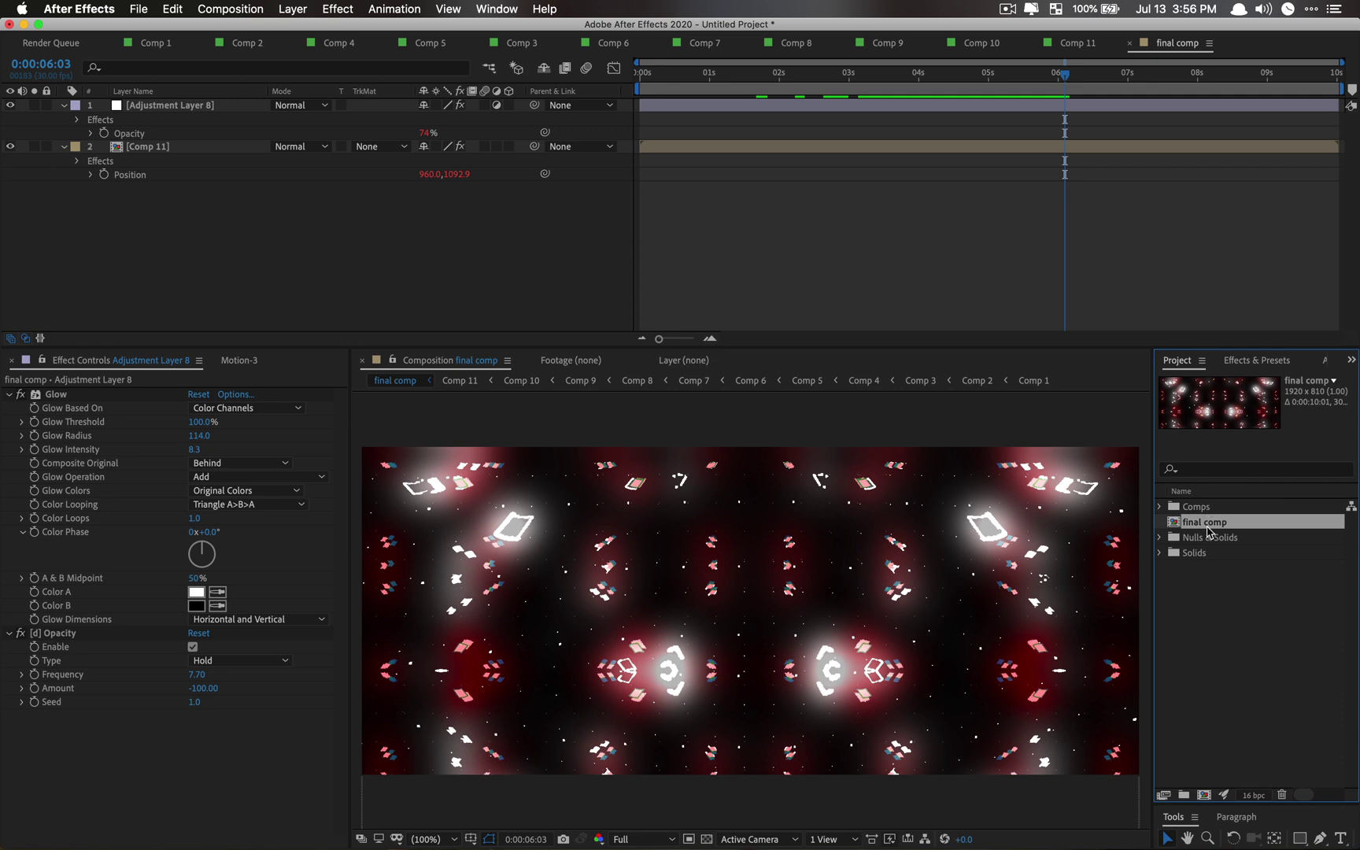
left_click_drag(1210, 543, 1204, 794)
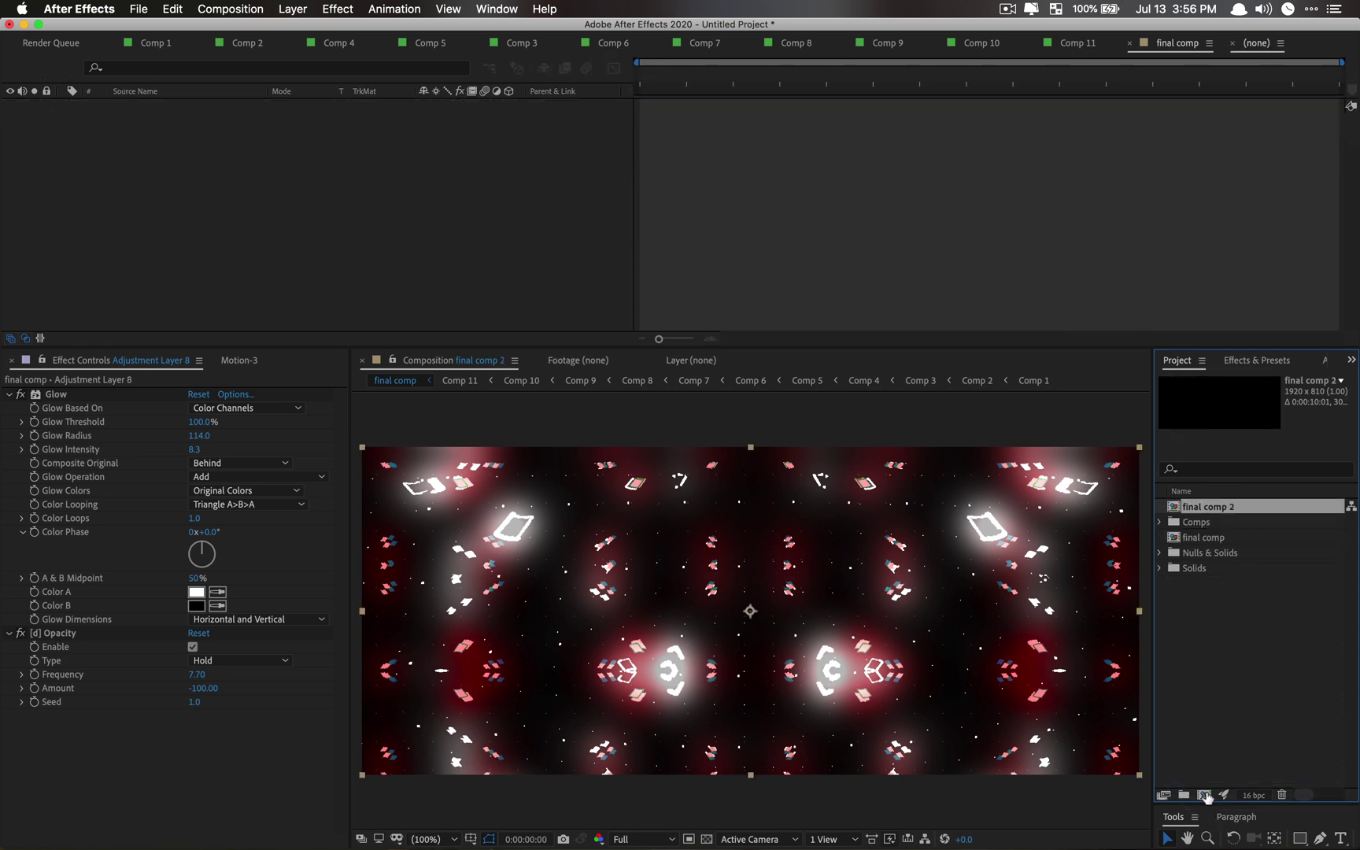
right_click(1206, 543)
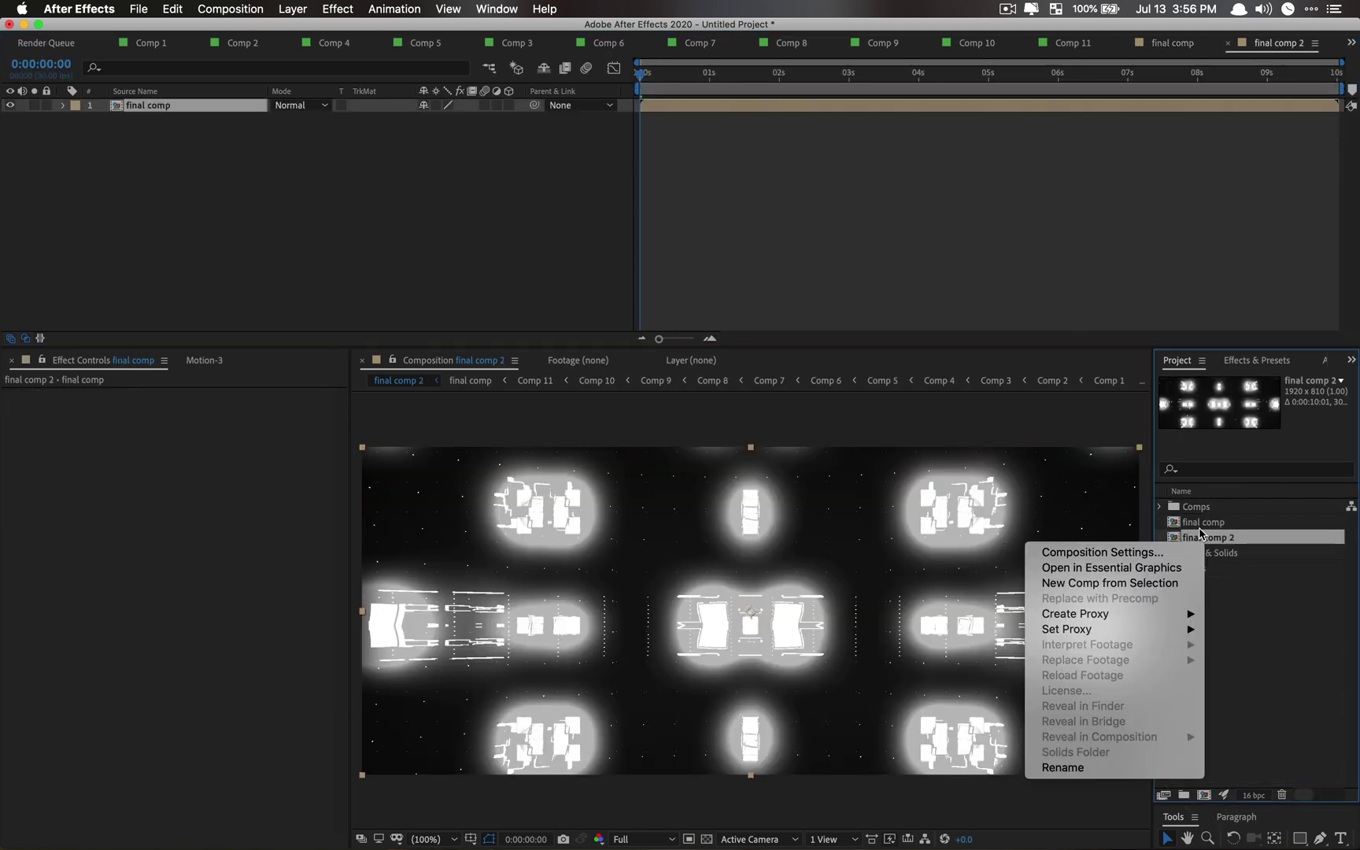
key("Escape")
left_click(502, 271)
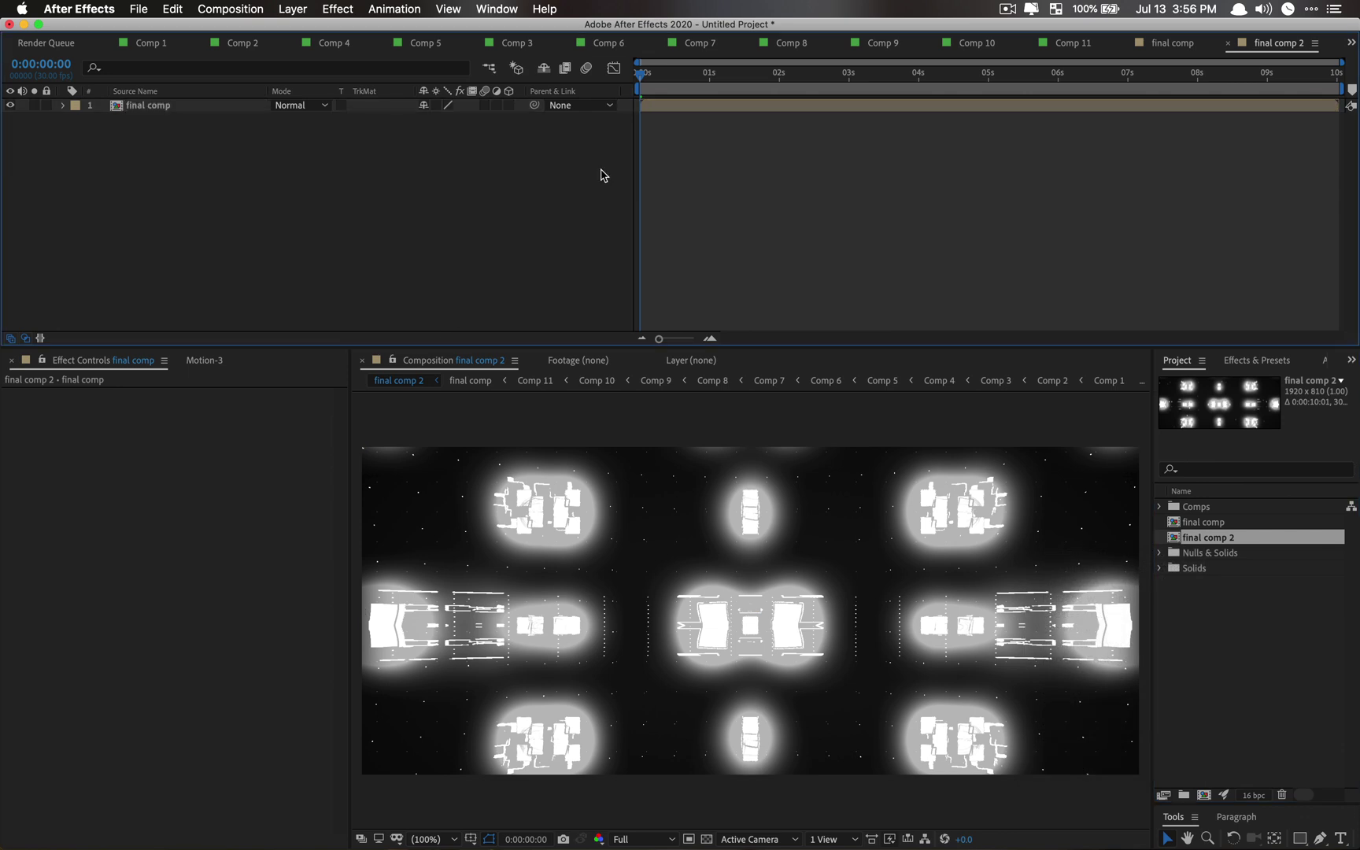
Step: Create a movie proxy of the final comp using the FAST render settings and render it
left_click(1213, 523)
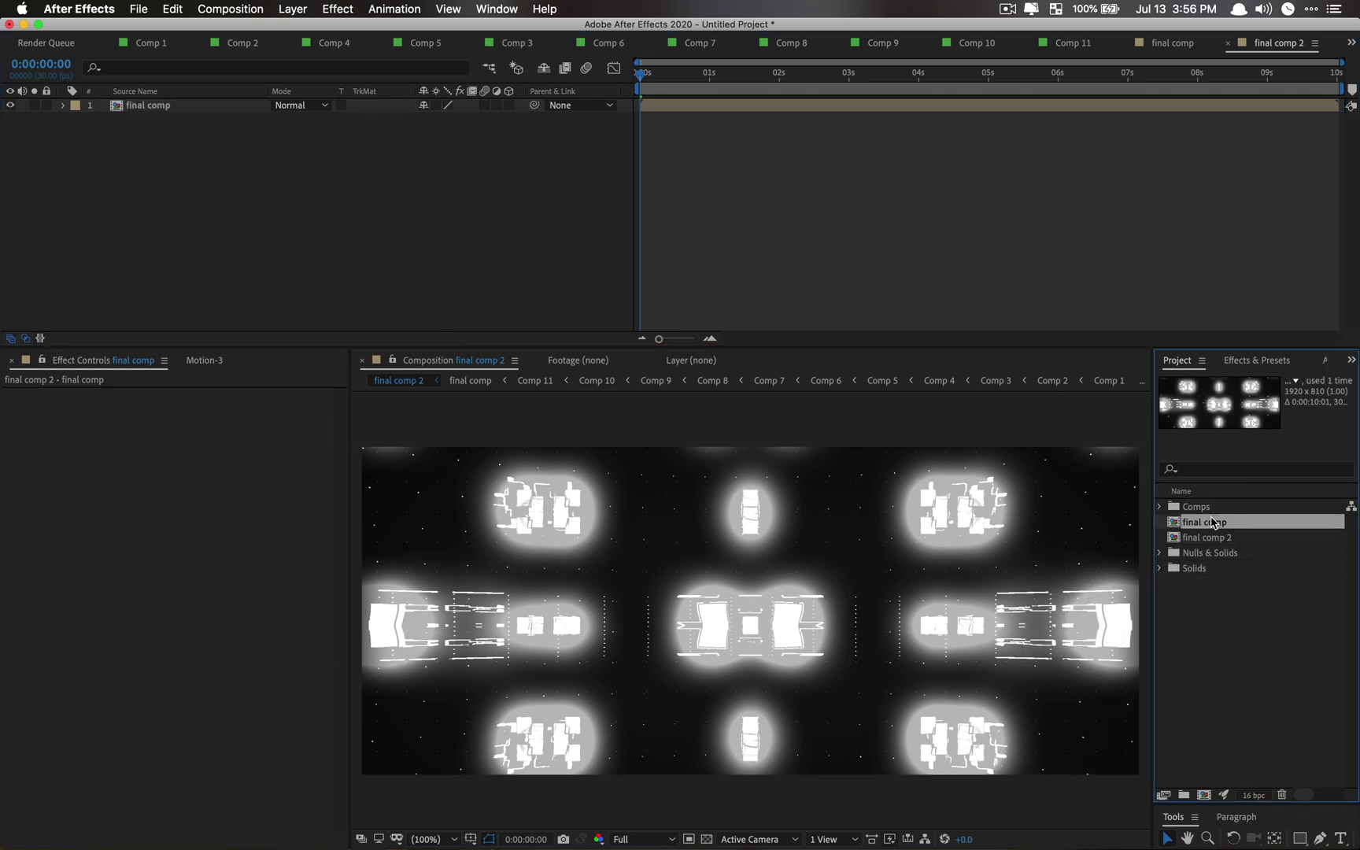
right_click(1213, 523)
mouse_move(1184, 592)
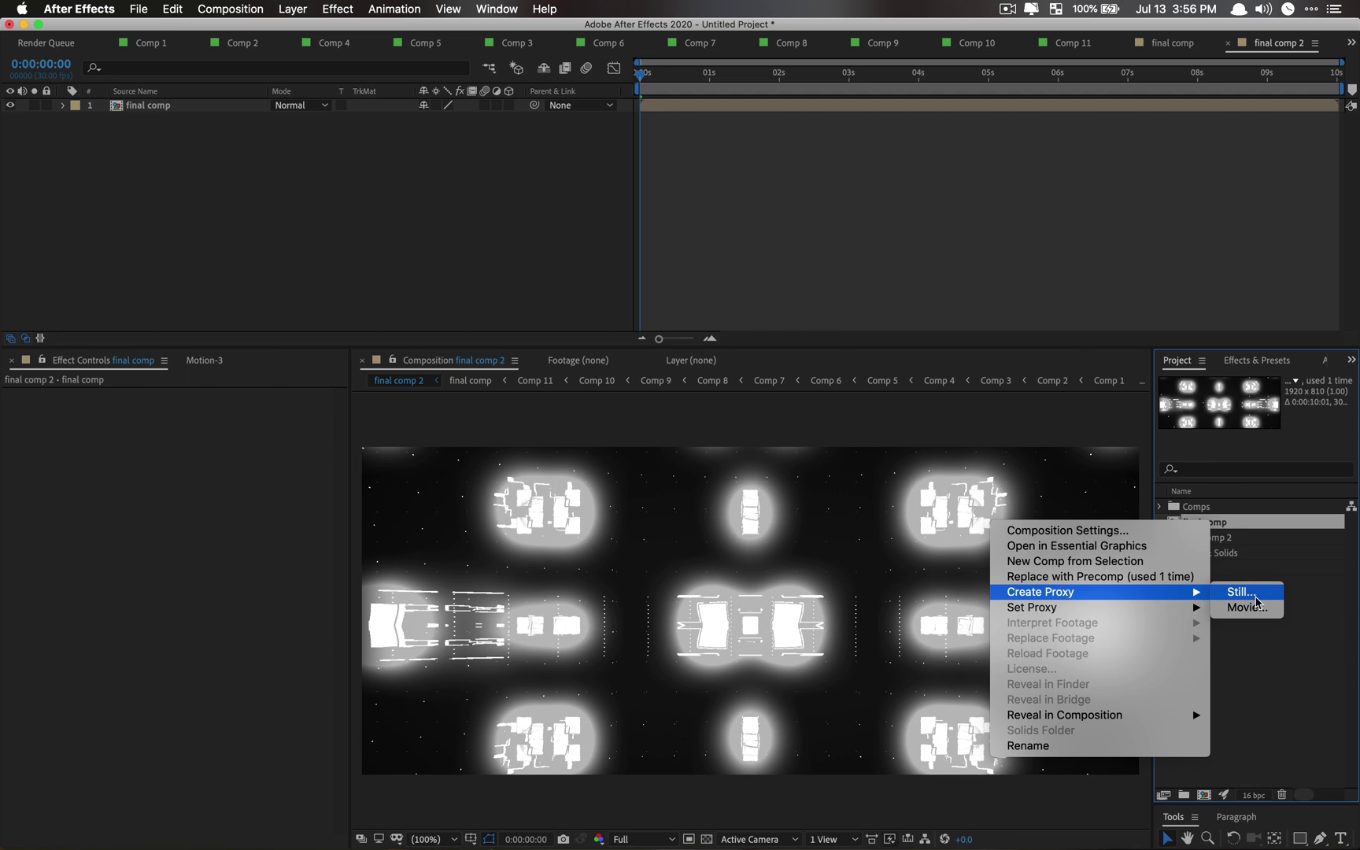
left_click(1250, 607)
scroll(222, 258, "down", 1)
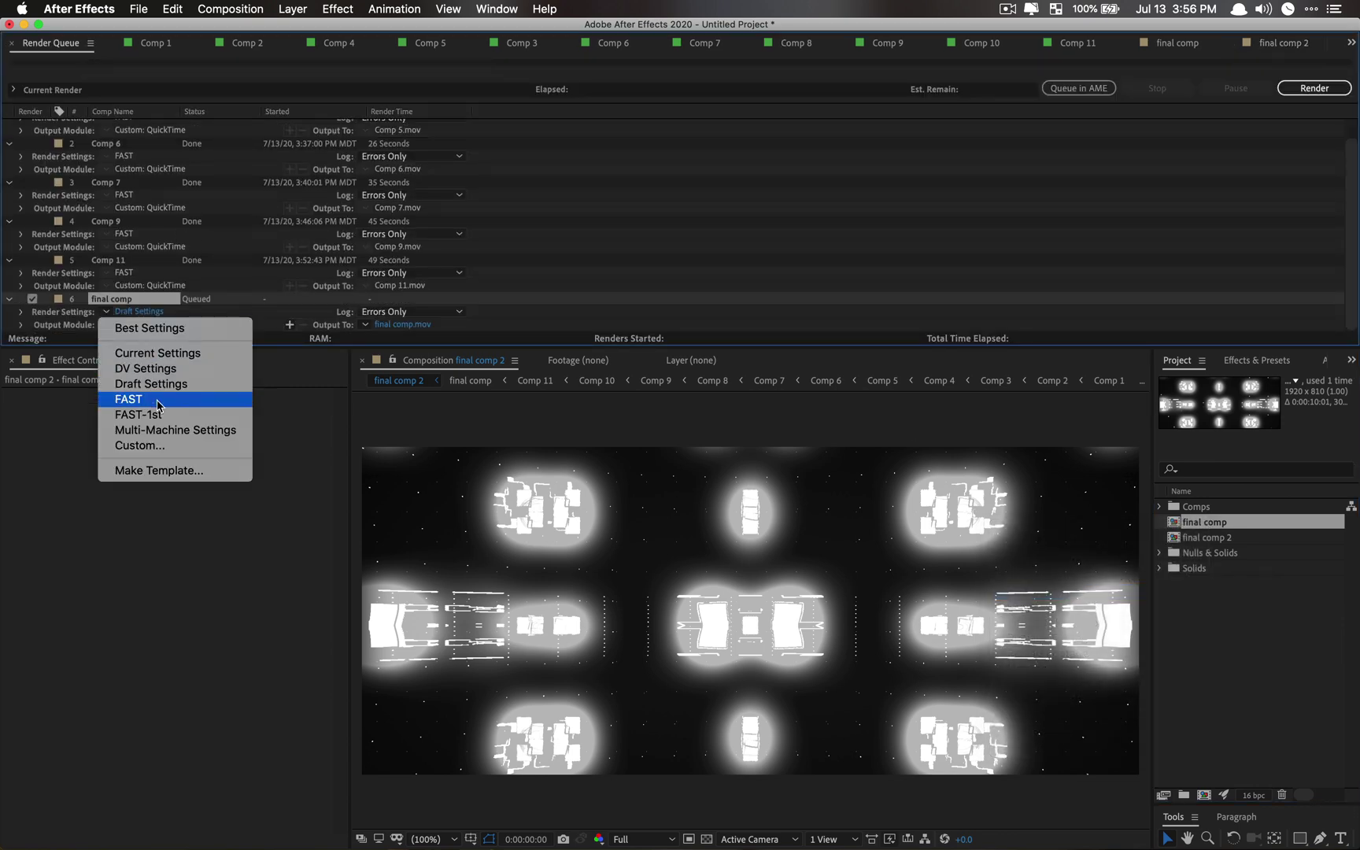
left_click(159, 399)
left_click(1283, 90)
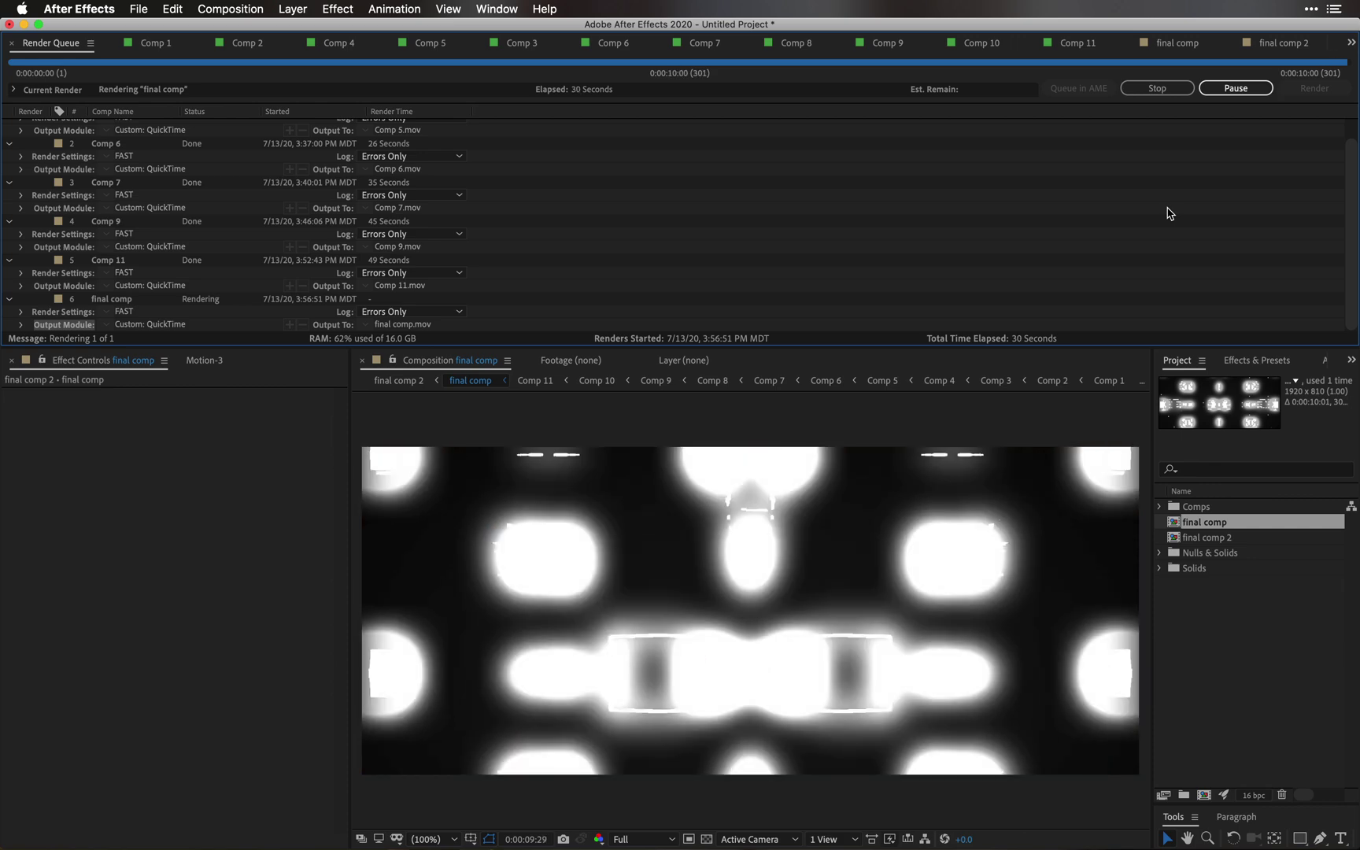
Step: Preview final comp 2 in the enlarged viewer, and compare it with the original shape animation in Comp 1
left_click(380, 378)
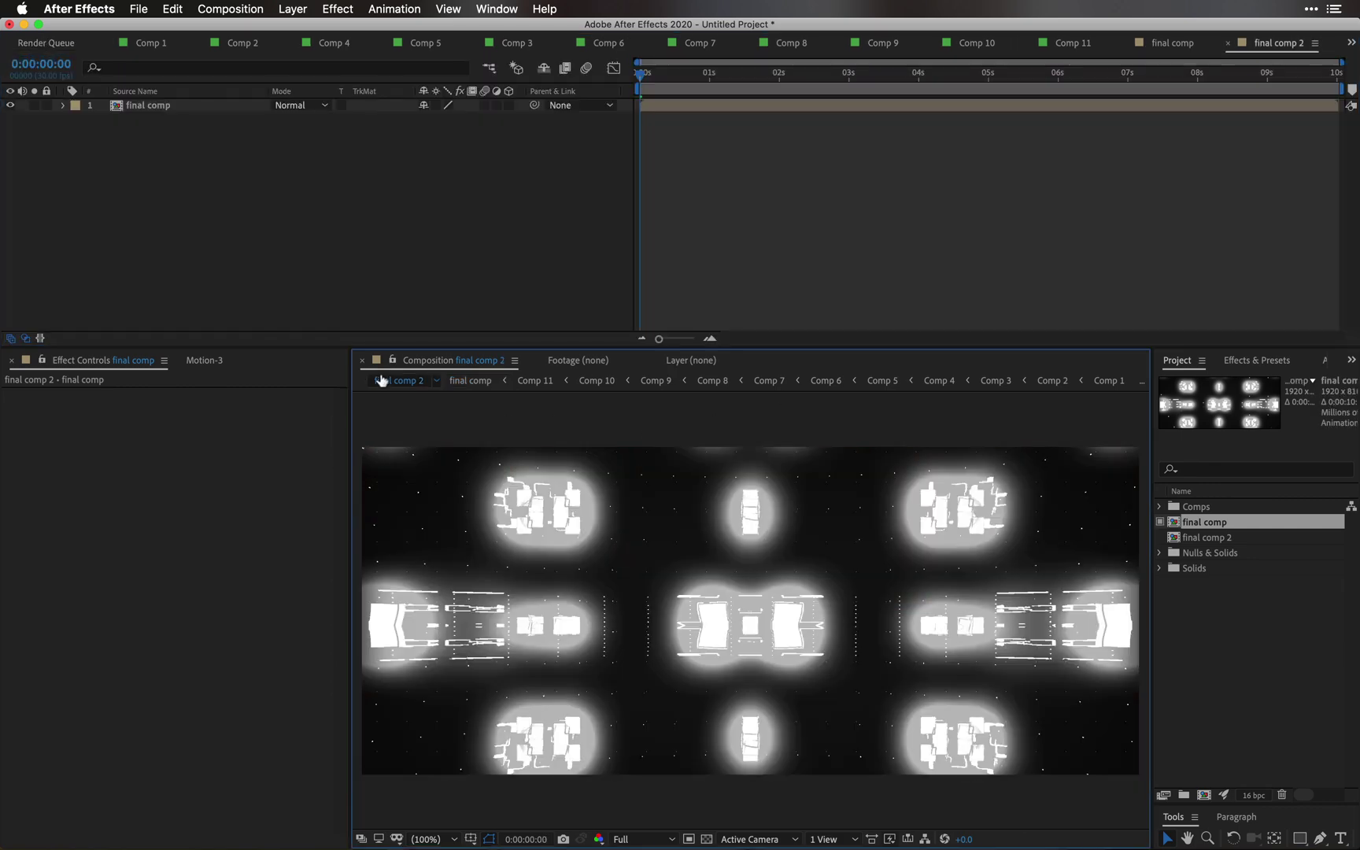
key("grave")
key("space")
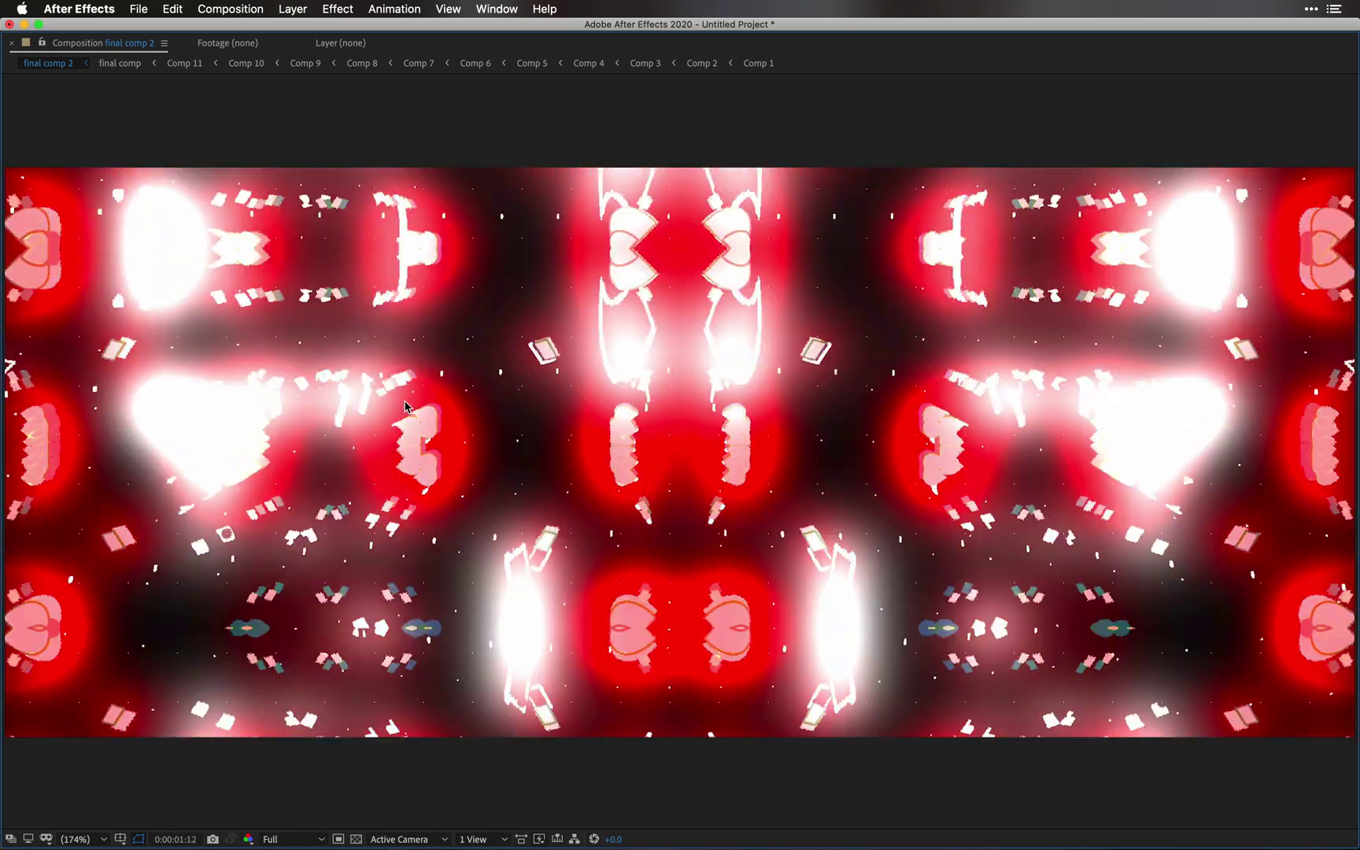
key("grave")
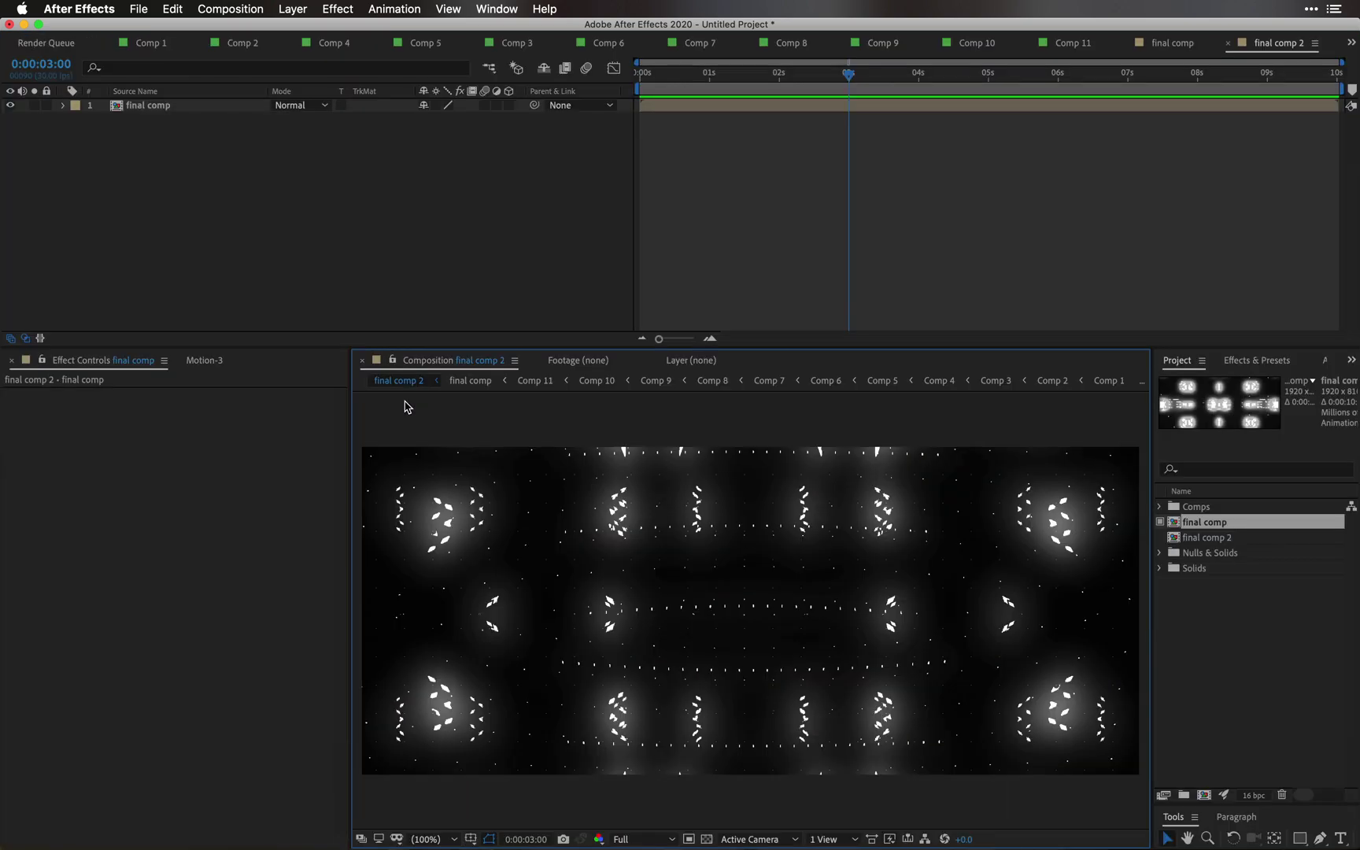
left_click(1108, 380)
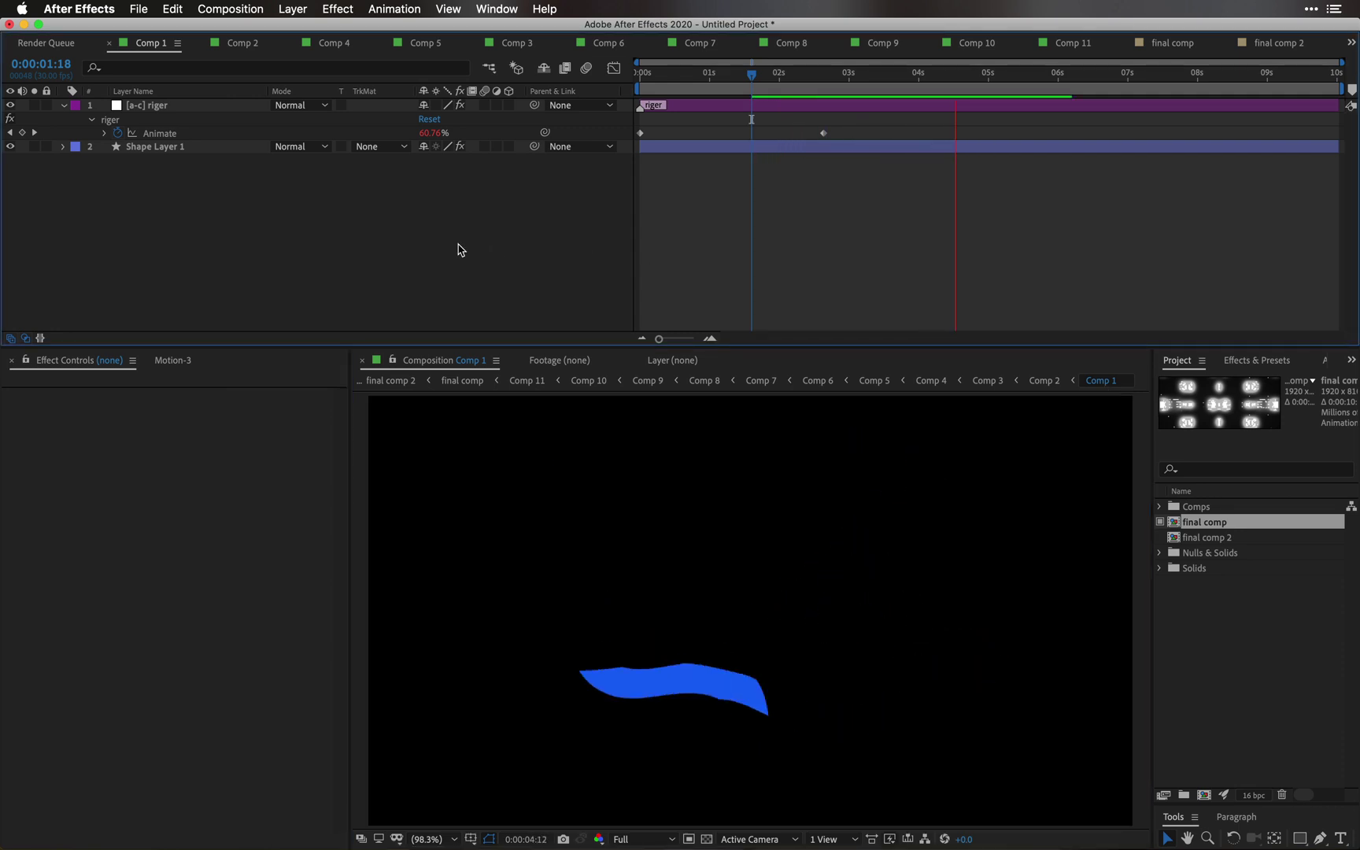
left_click(398, 381)
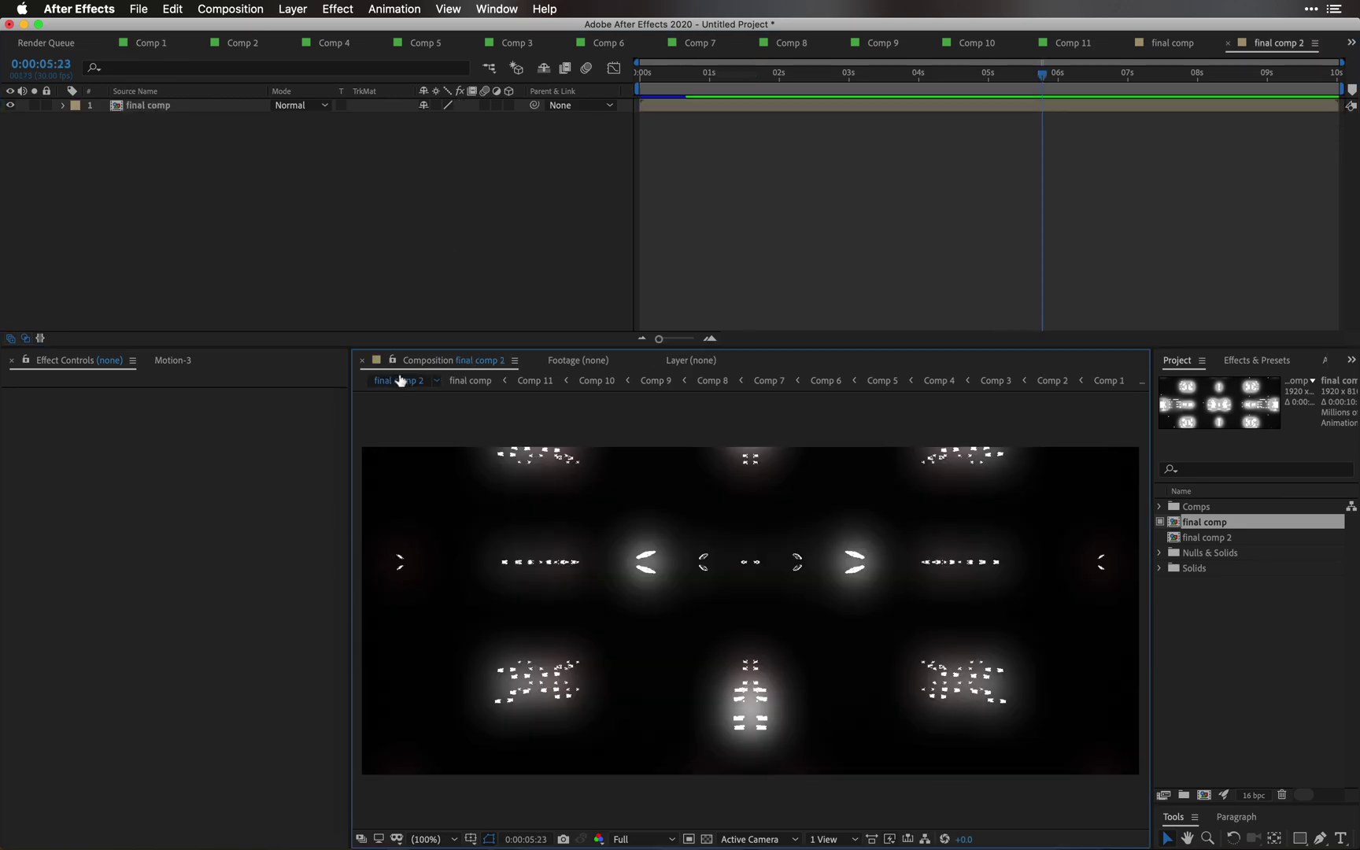